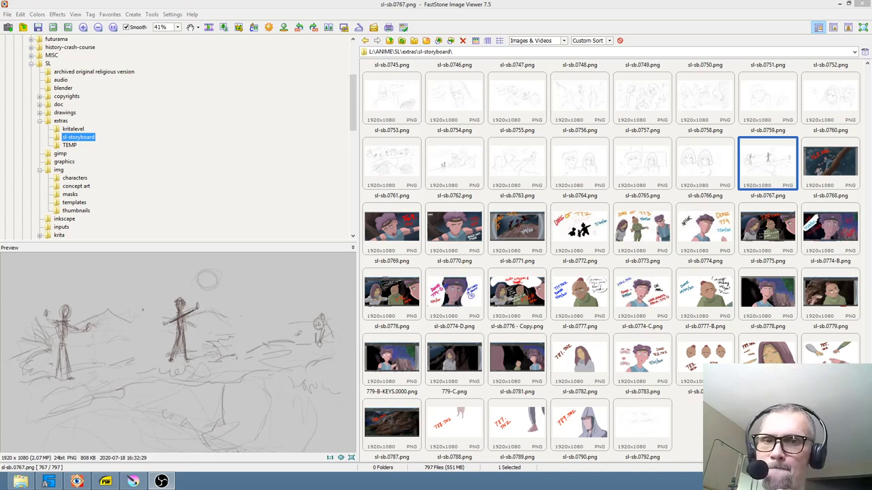
# Preview the storyboard frames sl-sb.0776 - Copy, sl-sb.0774-D, sl-sb.0776 and sl-sb.0772.
pyautogui.click(528, 292)
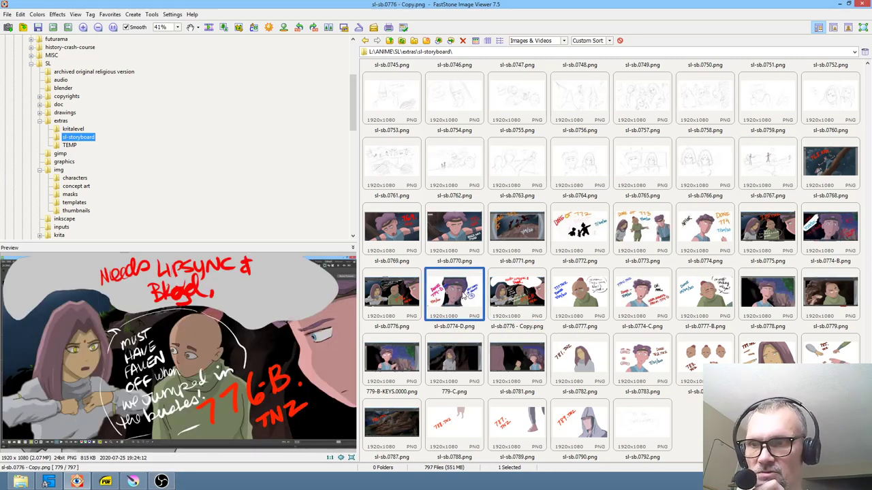
pyautogui.click(464, 297)
pyautogui.click(404, 297)
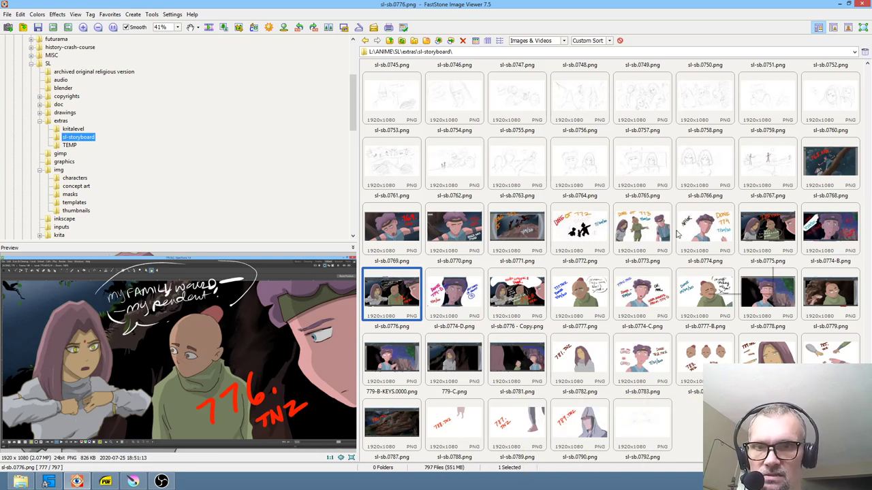
pyautogui.click(591, 231)
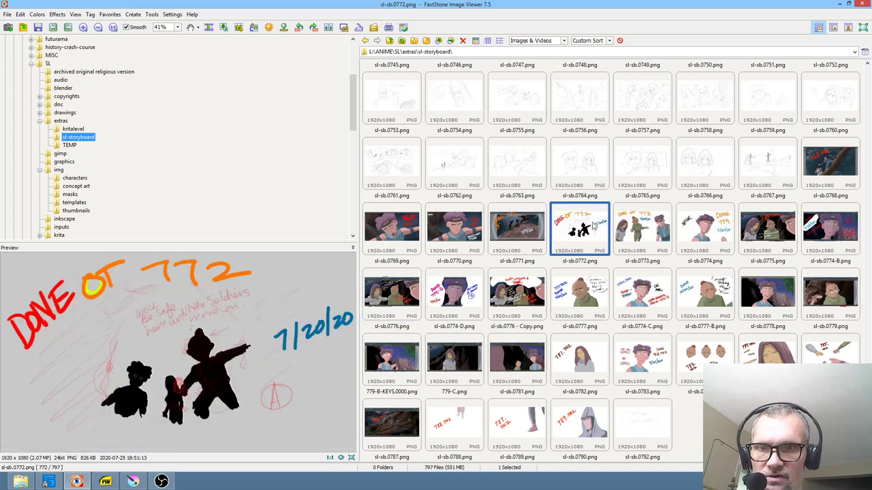
# Review the storyboard frames in order from sl-sb.0771 to sl-sb.0774-B, rechecking sl-sb.0774 on the way.
pyautogui.click(524, 229)
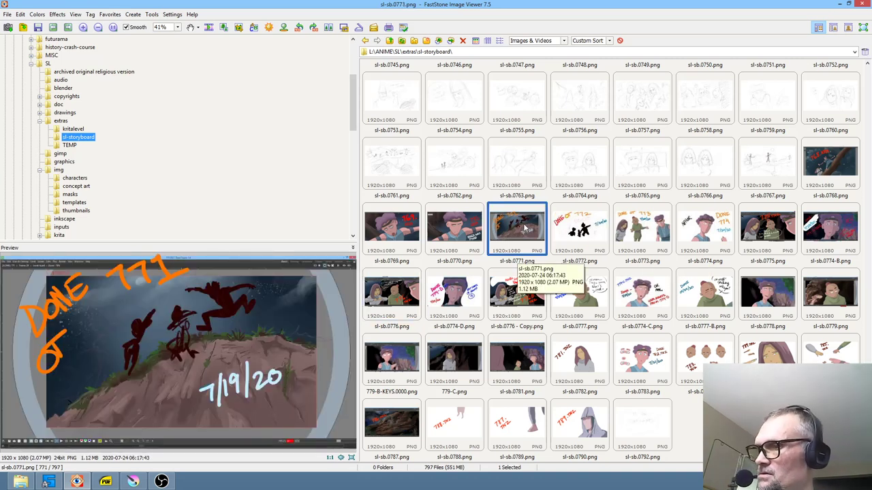
pyautogui.press('Right')
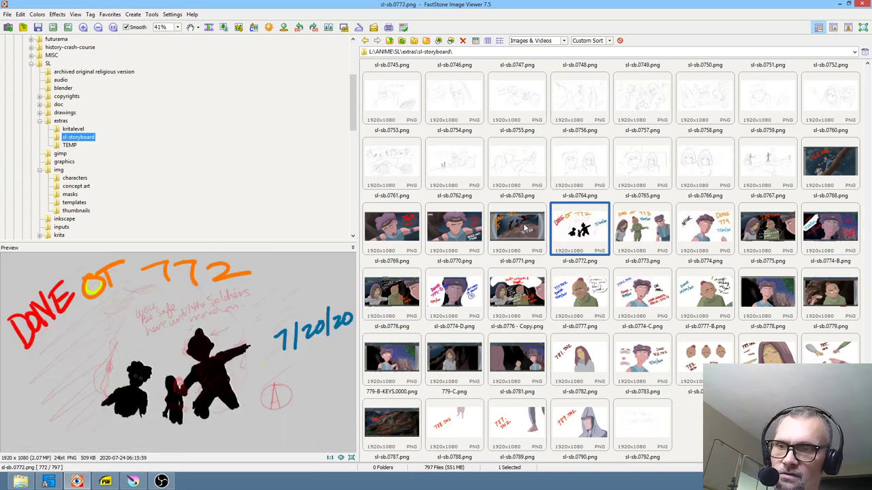
pyautogui.press('Right')
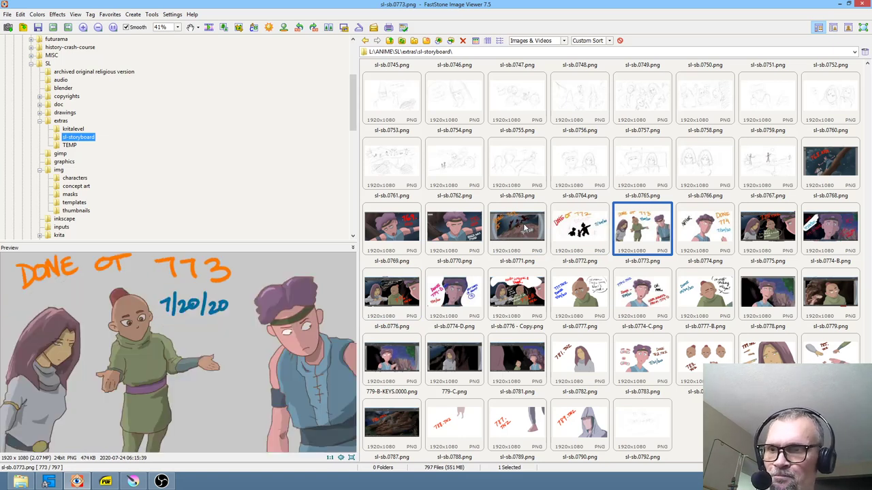
pyautogui.press('Right')
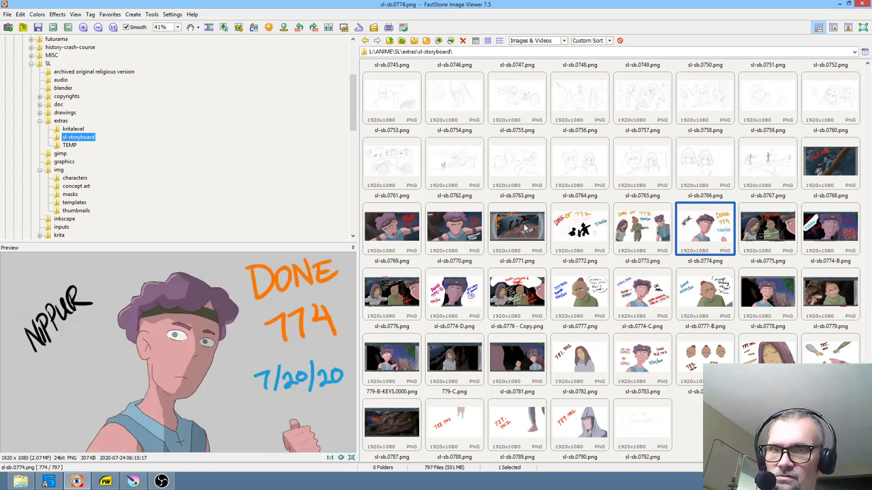
pyautogui.press('Right')
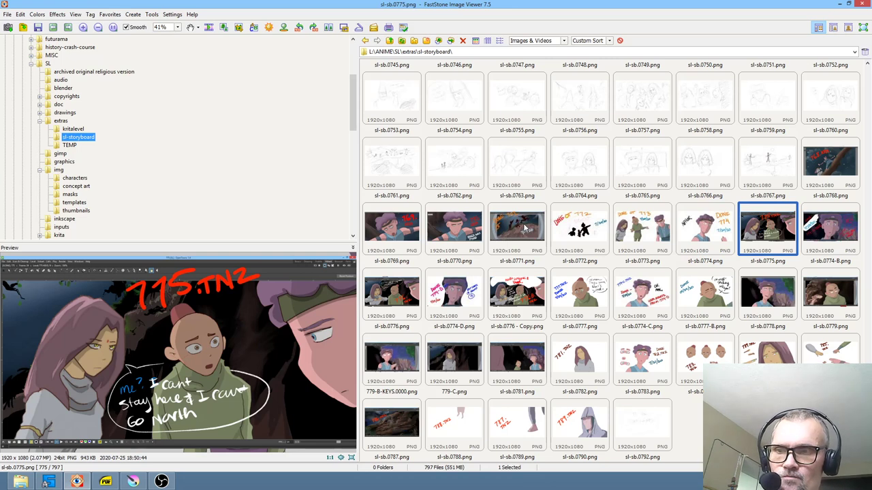
pyautogui.press('Left')
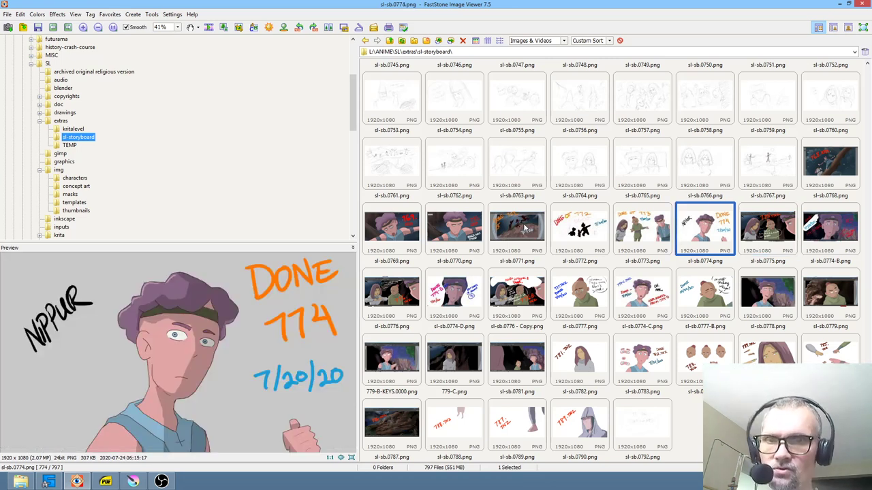
pyautogui.press('Right')
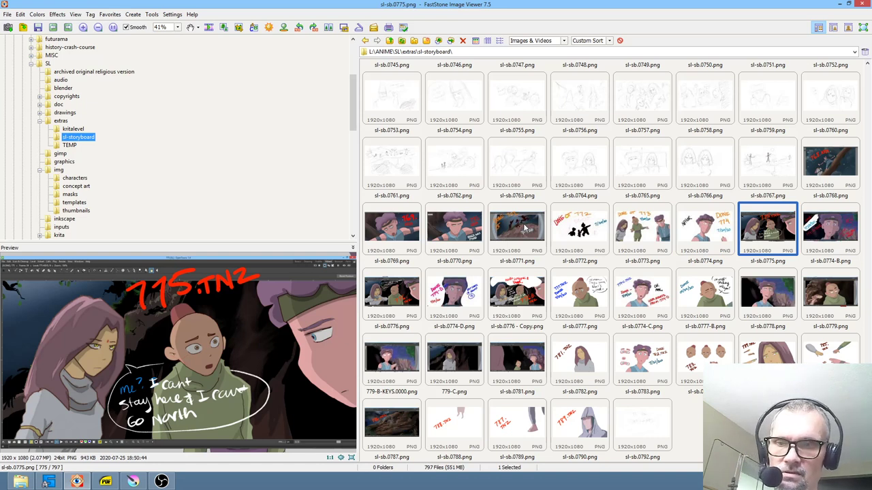
pyautogui.press('Right')
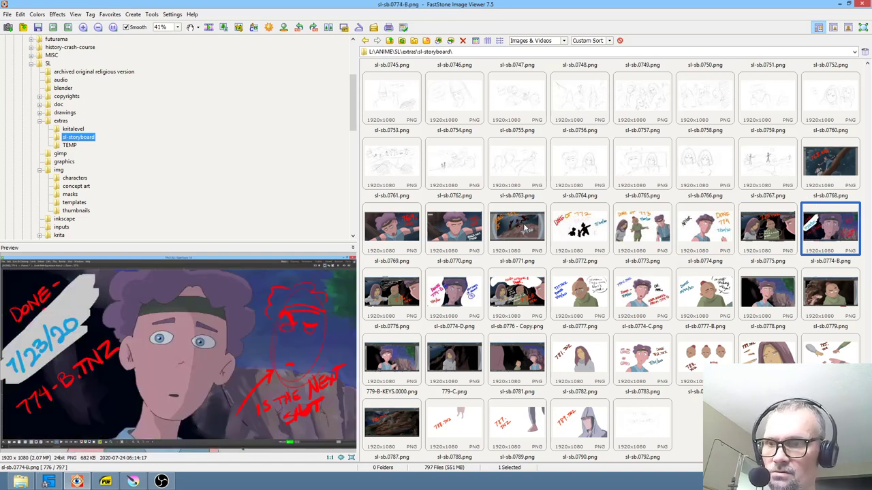
# Continue reviewing the storyboard frames one by one from sl-sb.0776 to sl-sb.0778.
pyautogui.press('Right')
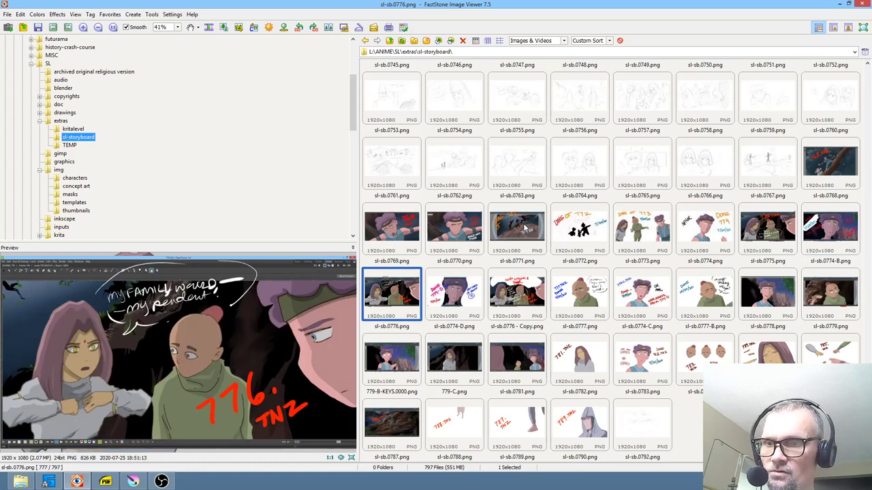
pyautogui.press('Right')
pyautogui.press('Right')
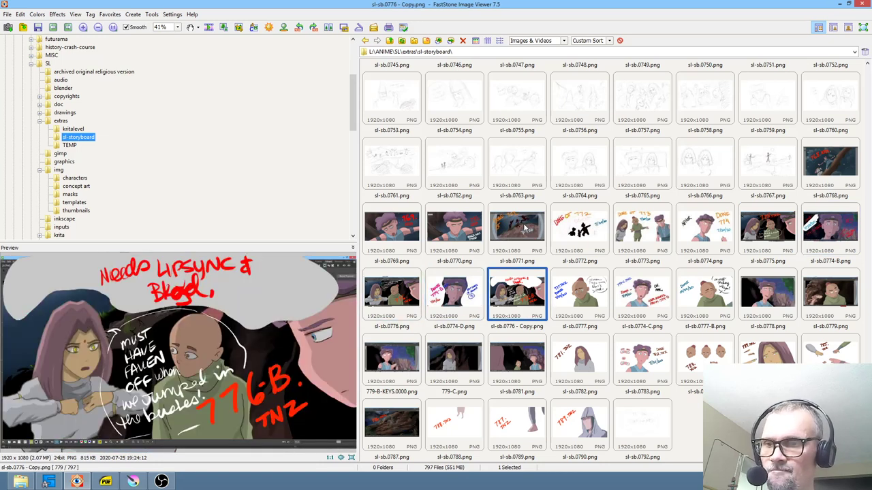
pyautogui.press('Right')
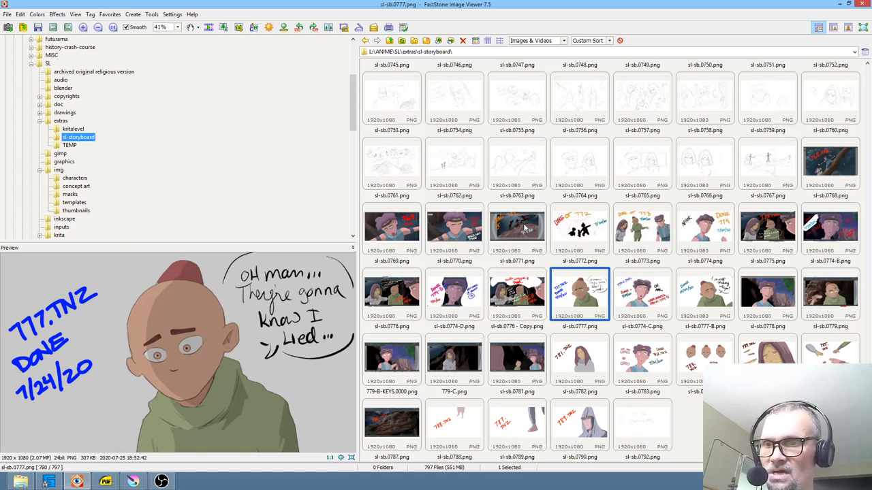
pyautogui.press('Right')
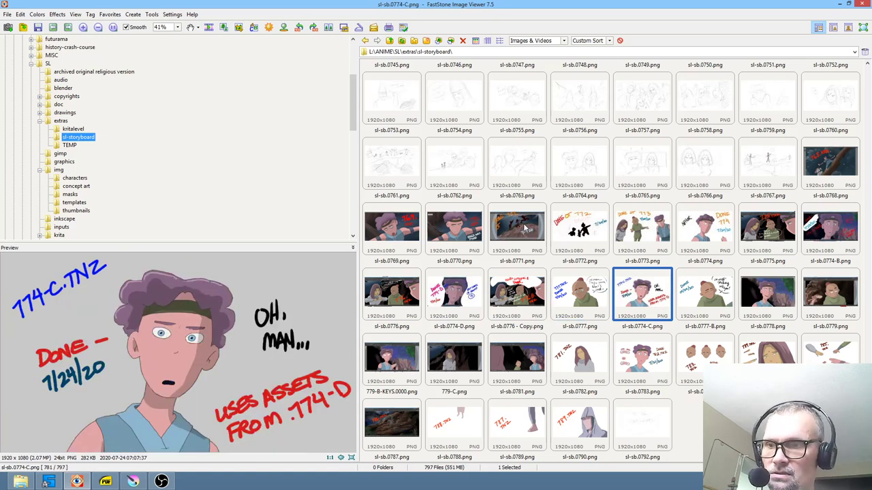
pyautogui.press('Right')
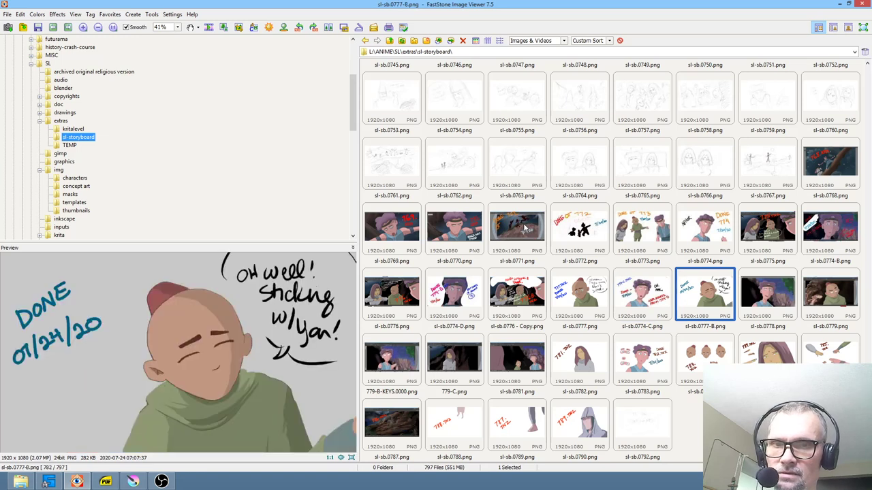
pyautogui.press('Right')
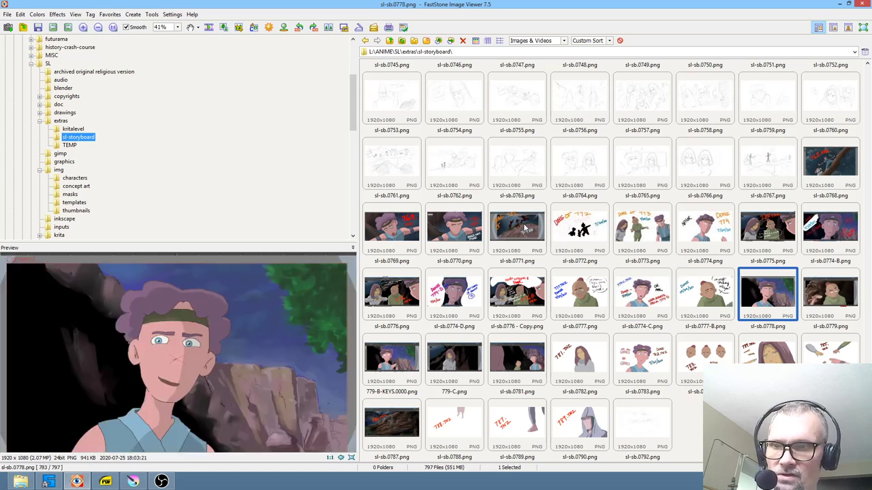
# Examine the frames sl-sb.0779, 779-B-KEYS.0000 and 779-C, ending on sl-sb.0781.
pyautogui.press('Right')
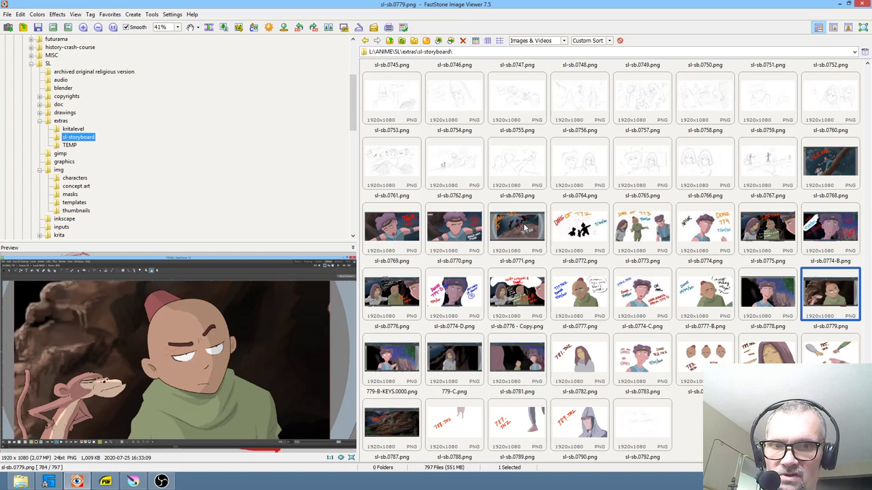
pyautogui.press('Right')
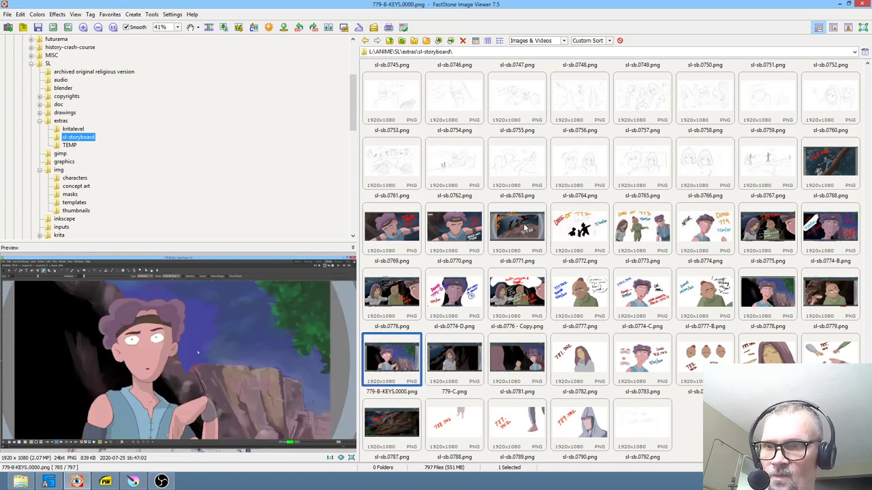
pyautogui.press('Right')
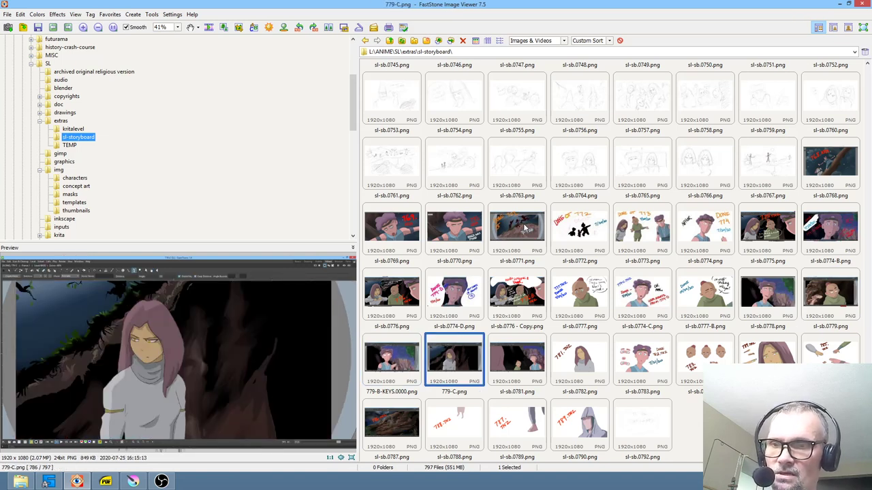
pyautogui.press('Right')
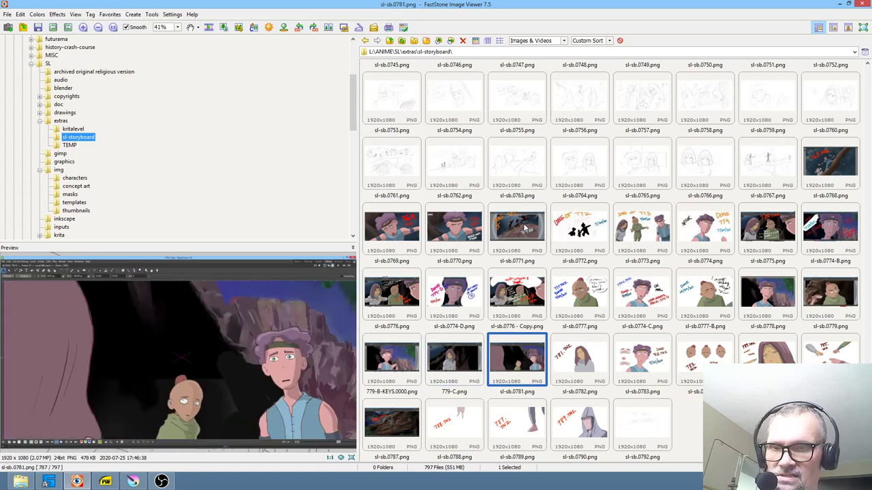
pyautogui.click(525, 229)
pyautogui.press('Down')
pyautogui.press('Down')
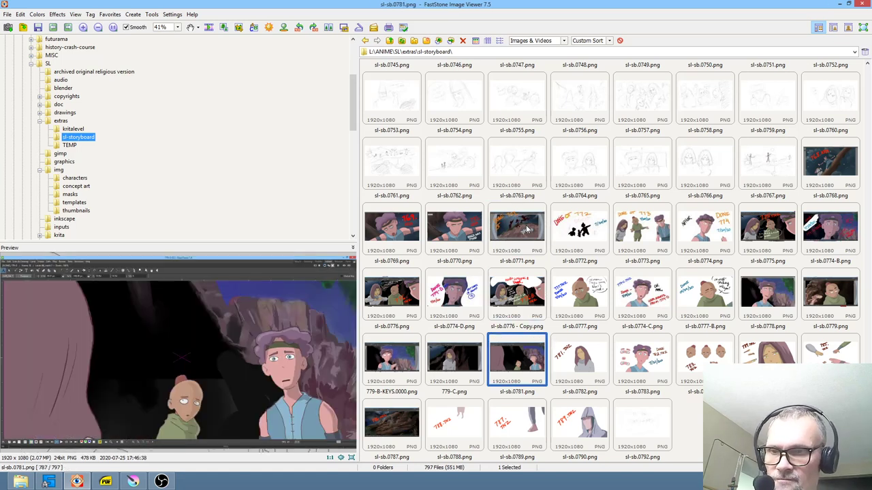
# Review the remaining frames from sl-sb.0782 to sl-sb.0789, then go back to sl-sb.0788.
pyautogui.press('Right')
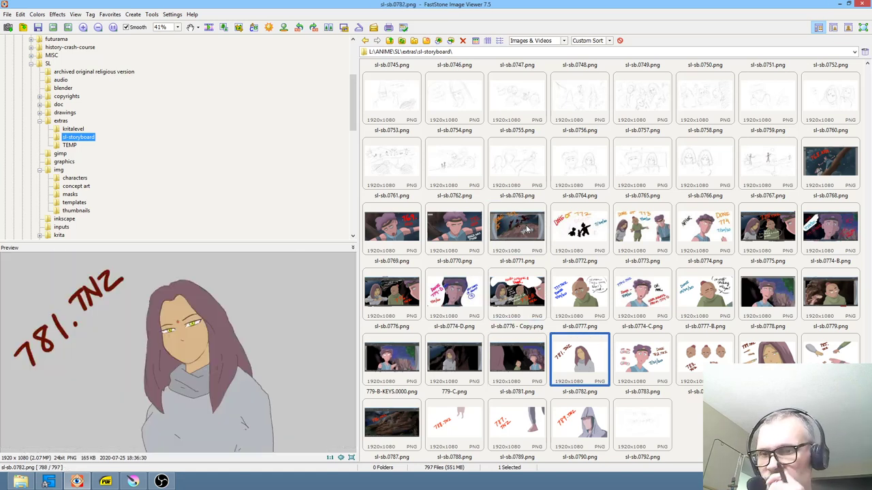
pyautogui.press('Right')
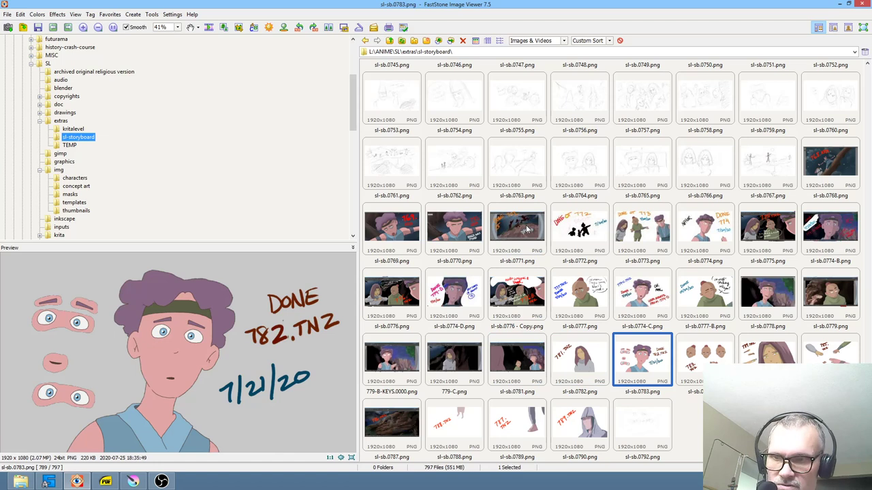
pyautogui.press('Right')
pyautogui.press('Right')
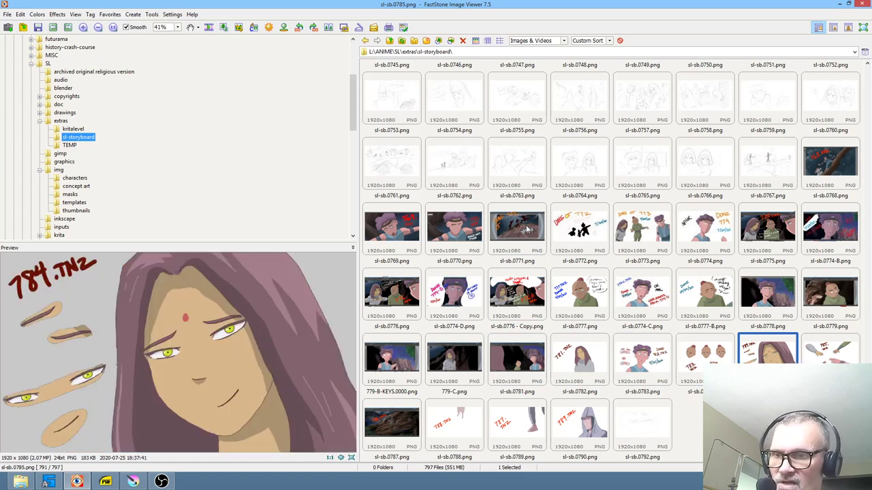
pyautogui.press('Right')
pyautogui.press('Right')
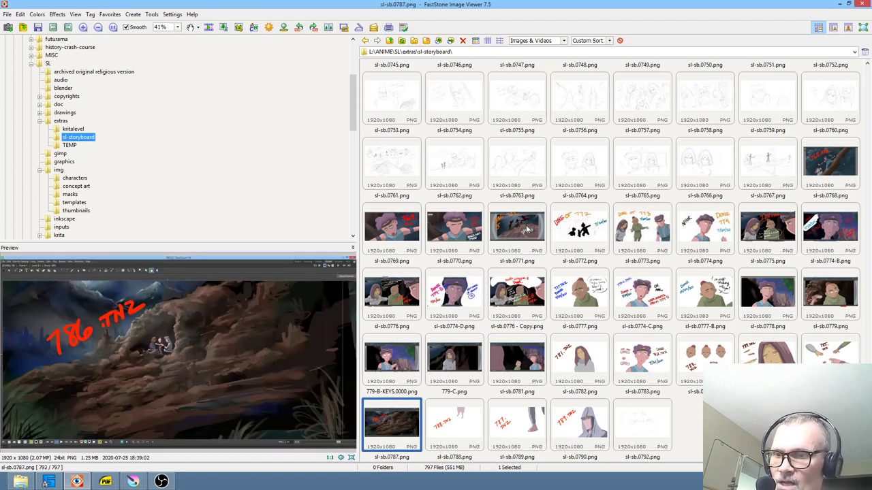
pyautogui.press('Right')
pyautogui.press('Right')
pyautogui.press('Left')
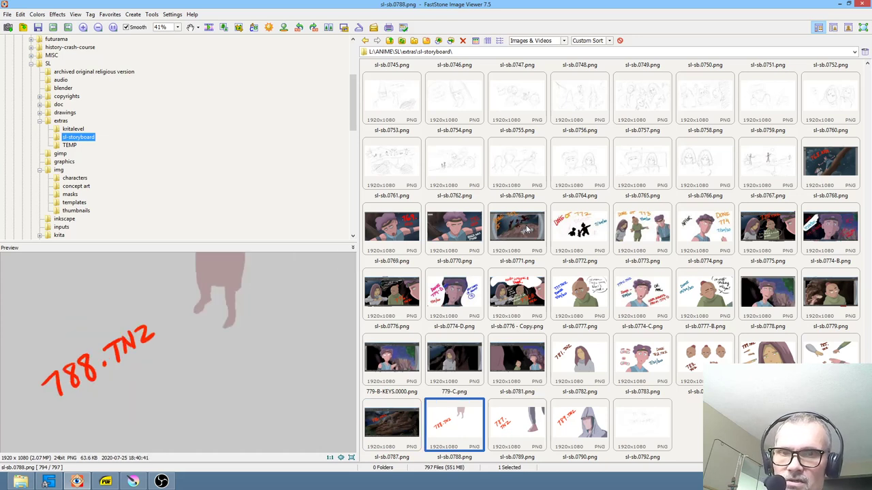
# Go back up to the rough pencil sketches and preview frame sl-sb.0761, revisiting sl-sb.0771 in between.
pyautogui.press('Up')
pyautogui.press('Up')
pyautogui.press('Up')
pyautogui.press('Up')
pyautogui.press('Down')
pyautogui.press('Up')
pyautogui.press('Left')
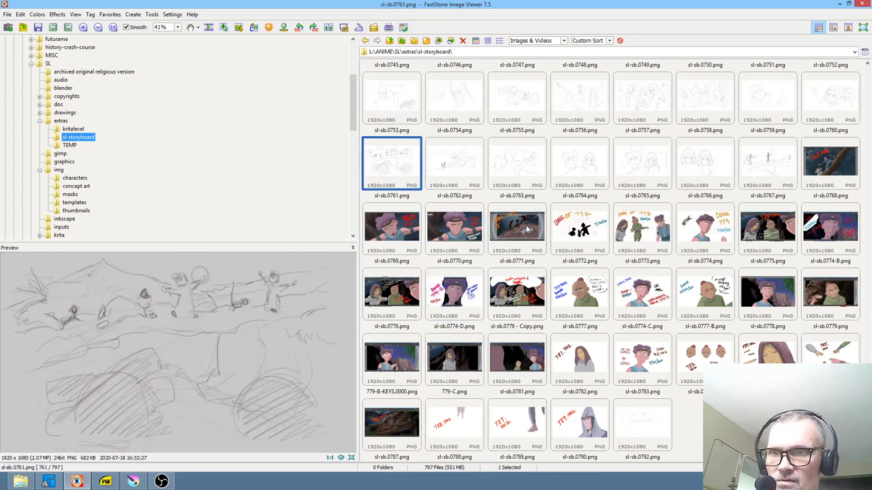
pyautogui.press('Left')
pyautogui.click(526, 230)
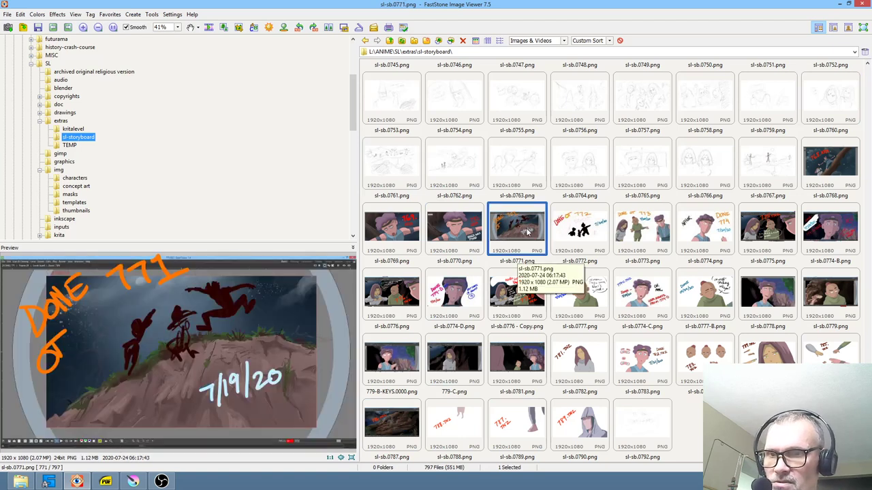
pyautogui.press('Up')
pyautogui.press('Left')
pyautogui.press('Left')
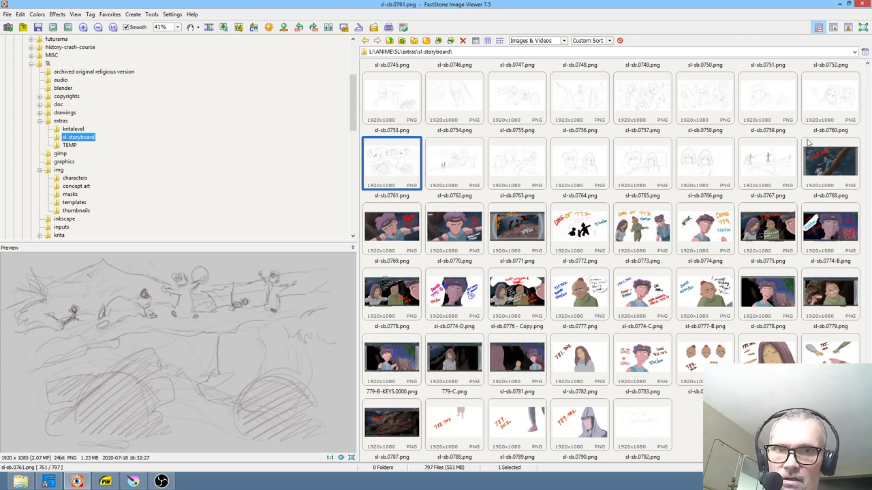
# Preview the pencil sketches from sl-sb.0759 back to sl-sb.0756, then return to sl-sb.0757.
pyautogui.click(760, 111)
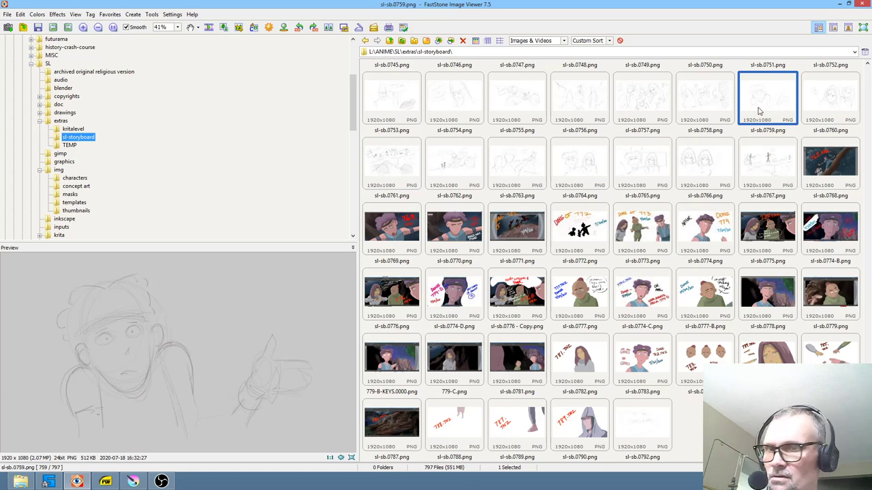
pyautogui.press('Left')
pyautogui.press('Left')
pyautogui.press('Left')
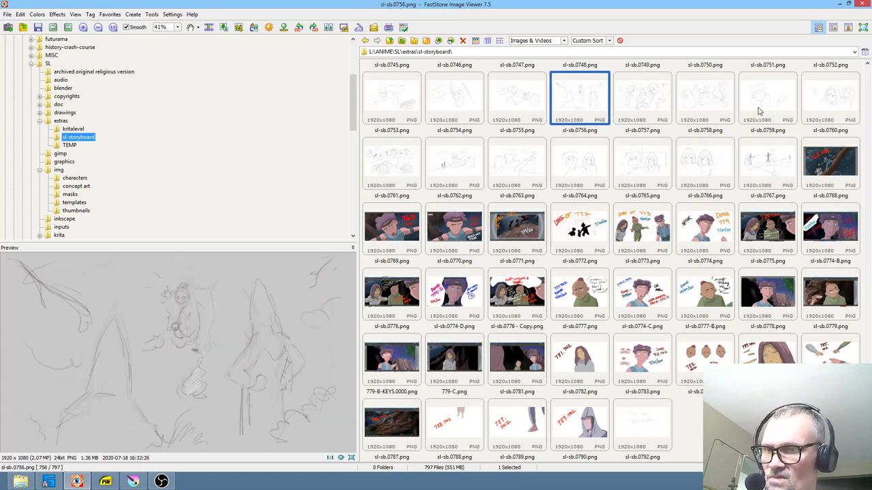
pyautogui.press('Right')
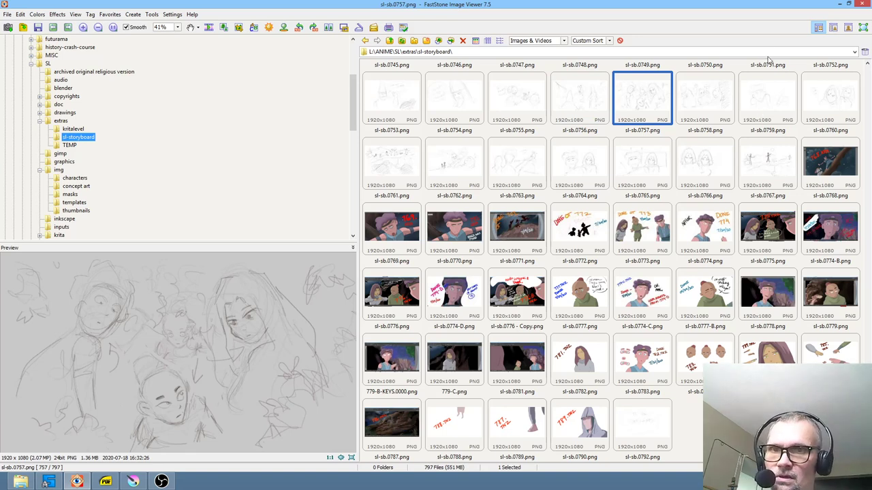
# View sketch sl-sb.0757 in full screen, advance to sl-sb.0758 and return to the thumbnail browser.
pyautogui.doubleClick(641, 105)
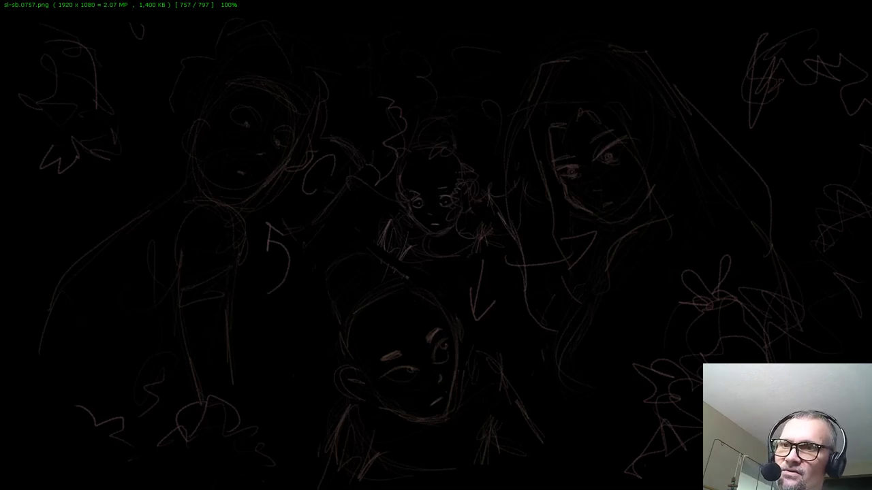
pyautogui.press('Right')
pyautogui.press('Escape')
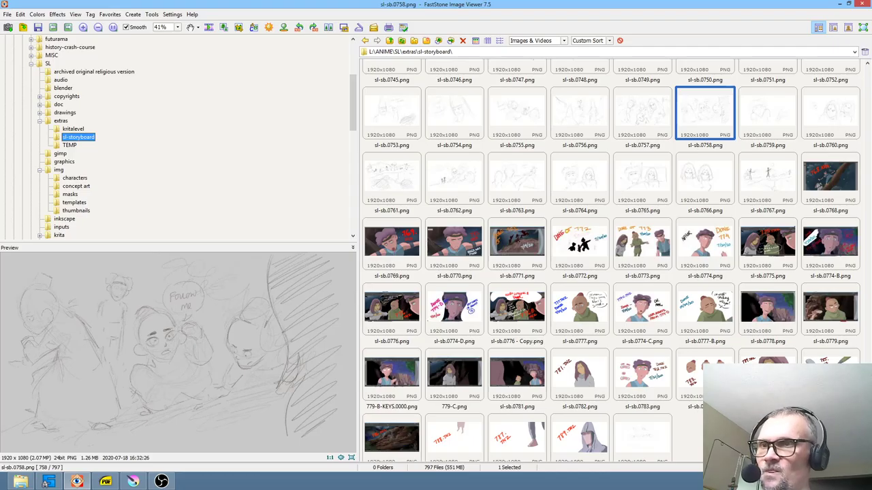
# Change the viewer's full-screen background color to white (RGB 255, 255, 255).
pyautogui.click(172, 14)
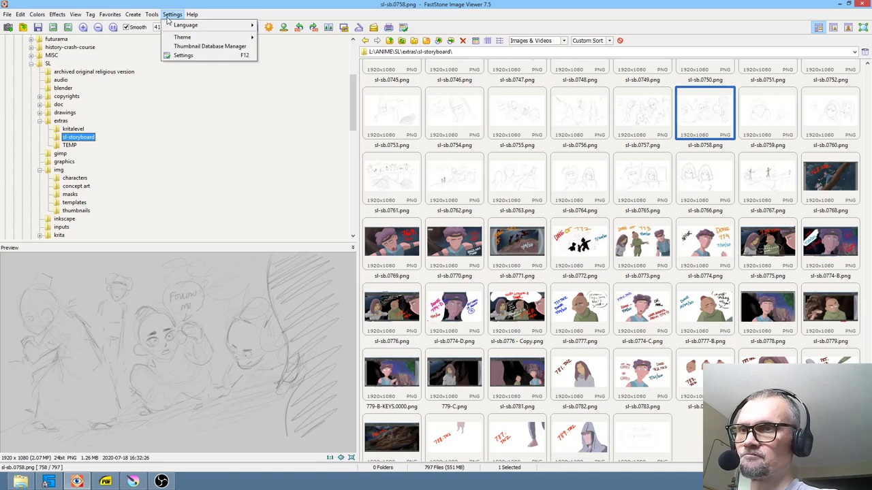
pyautogui.click(183, 56)
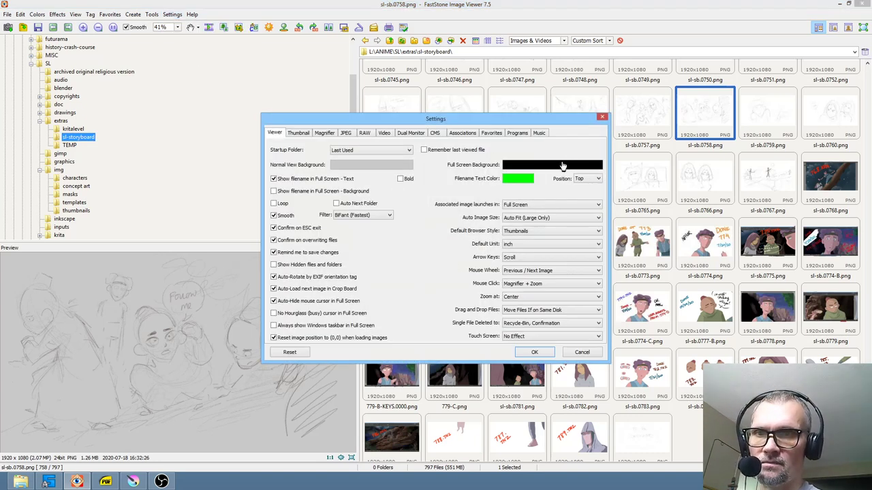
pyautogui.click(563, 166)
pyautogui.moveTo(530, 168); pyautogui.dragTo(532, 131)
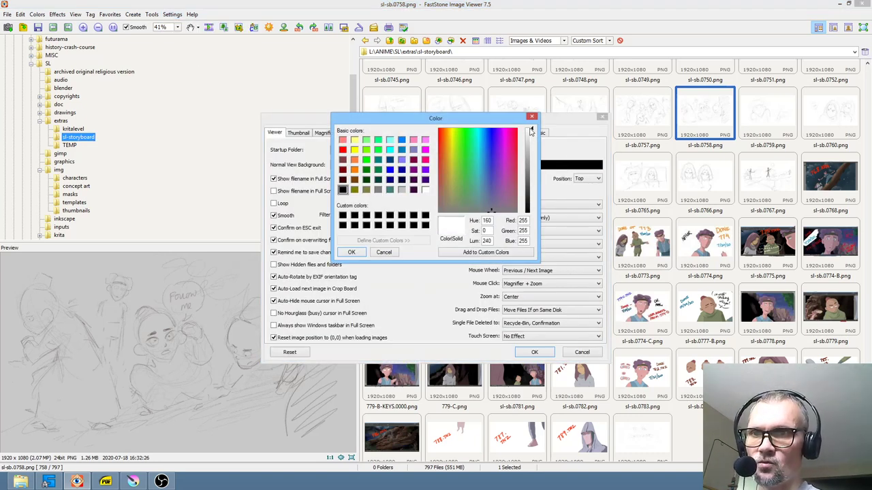
pyautogui.click(354, 252)
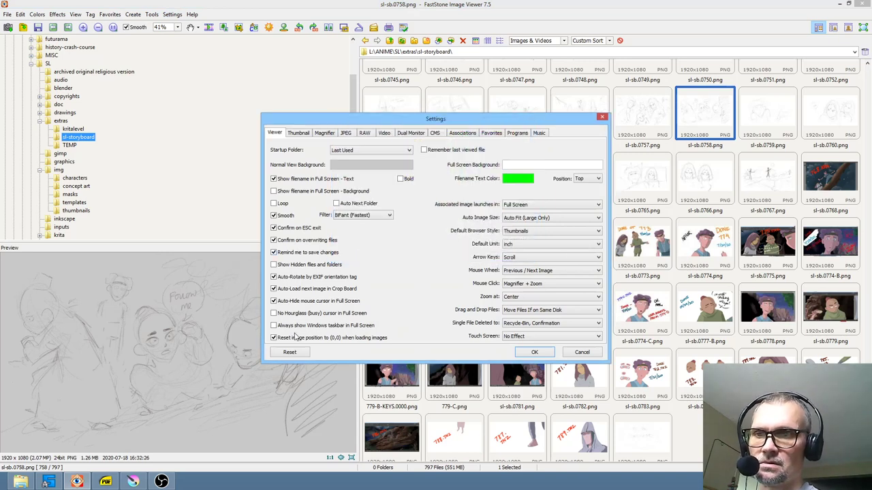
pyautogui.click(529, 352)
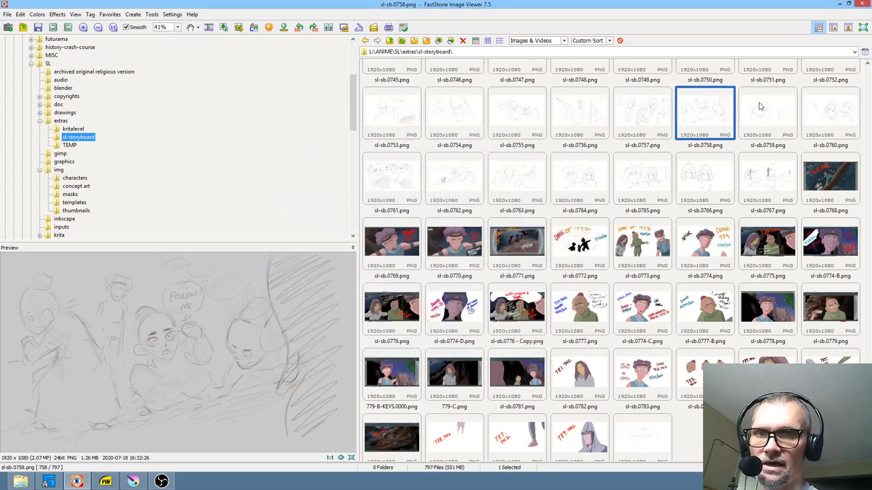
# View sketch sl-sb.0758 in full screen and advance to sl-sb.0761, rechecking sl-sb.0760 on the way.
pyautogui.doubleClick(716, 111)
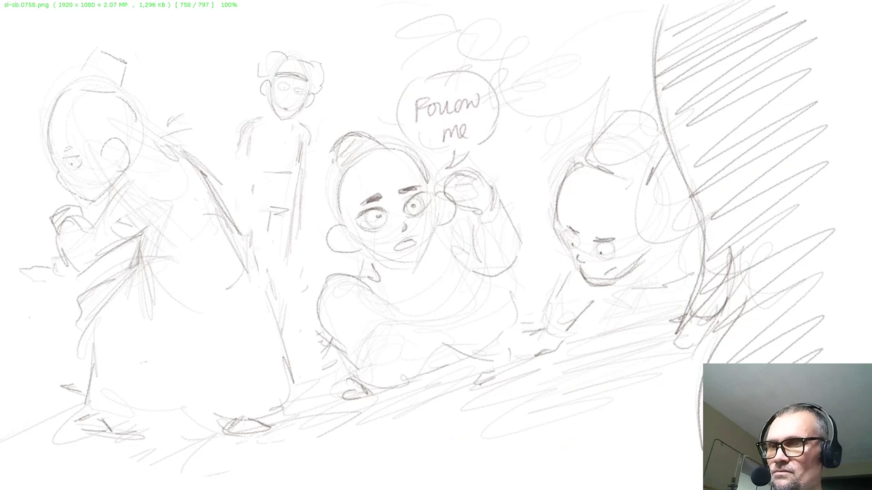
pyautogui.press('Right')
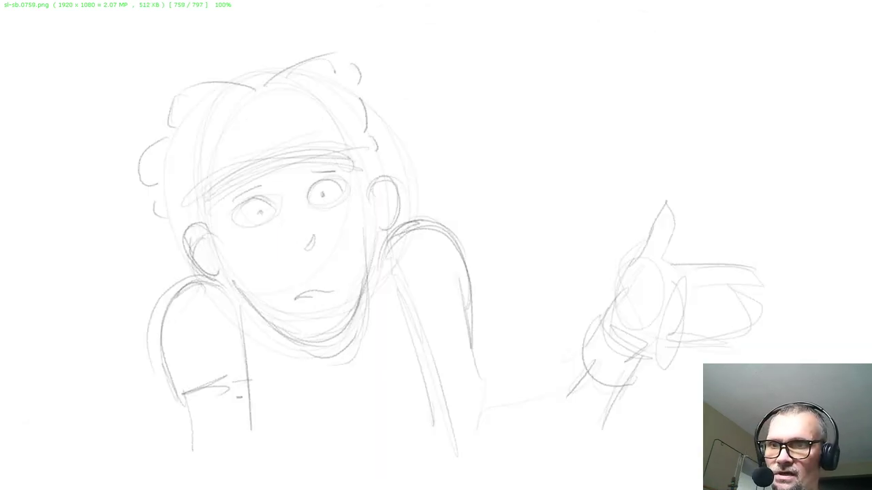
pyautogui.press('Right')
pyautogui.press('Right')
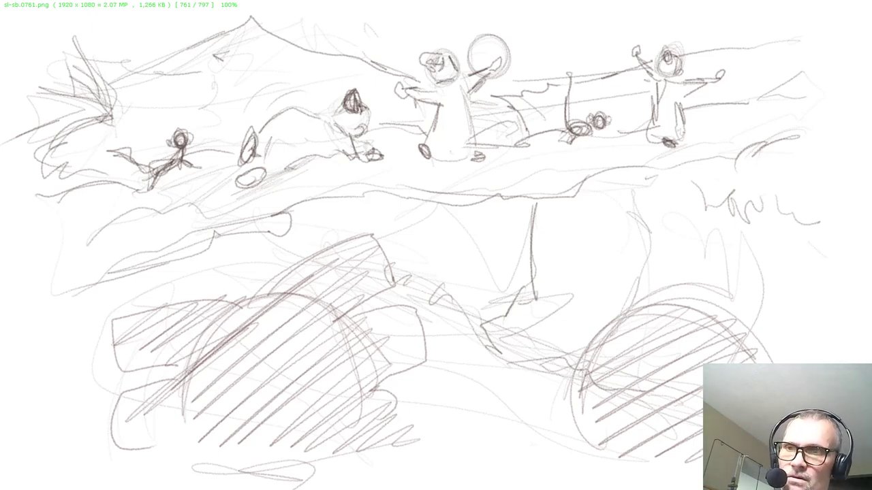
pyautogui.press('Left')
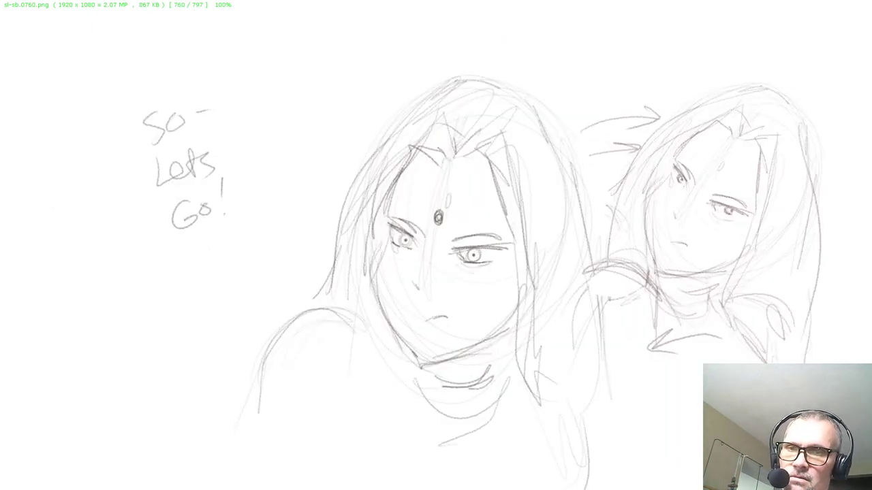
pyautogui.press('Right')
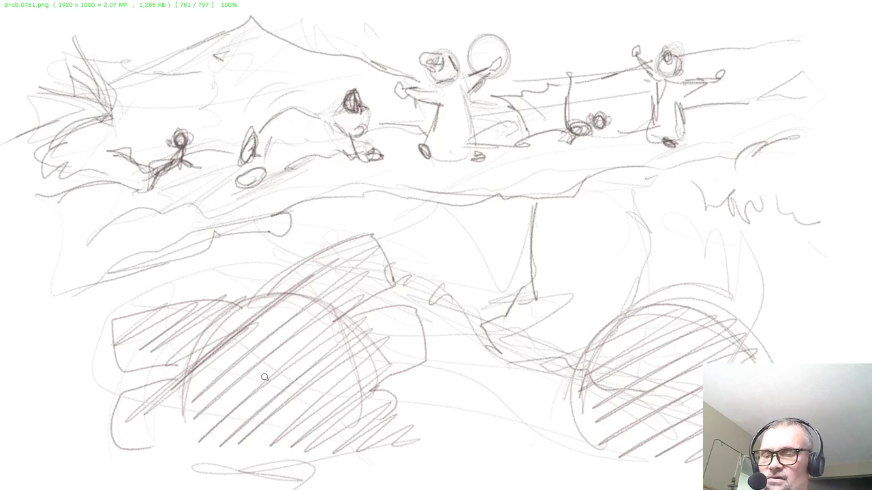
# Compare sketches sl-sb.0762 and sl-sb.0763, switching back and forth and ending on sl-sb.0763.
pyautogui.press('Right')
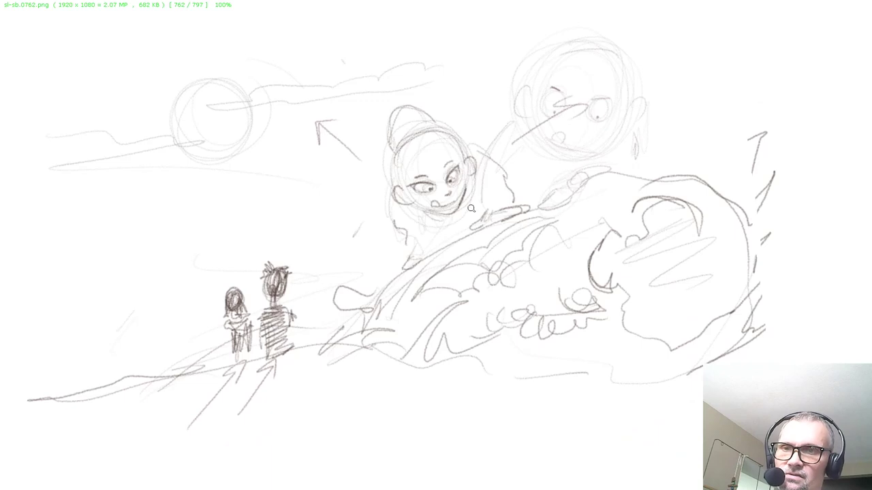
pyautogui.press('Right')
pyautogui.press('Left')
pyautogui.press('Right')
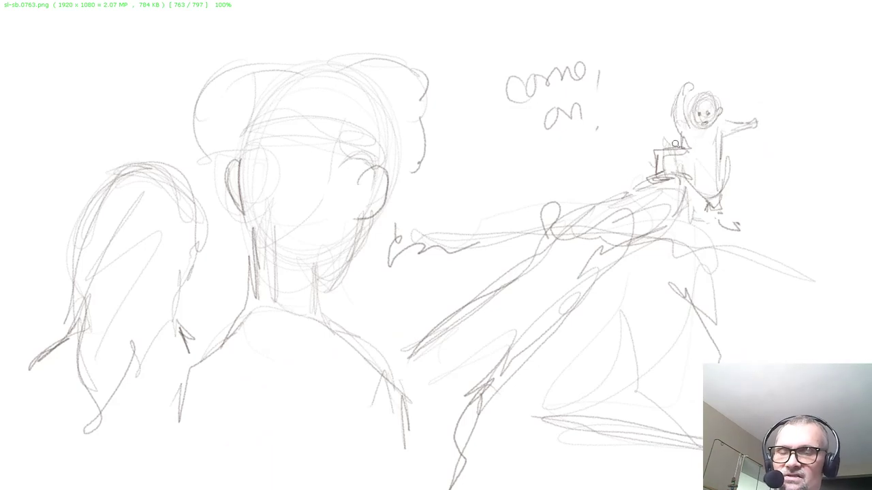
# Review sketches sl-sb.0764 to sl-sb.0766, flipping back to compare each with the one before it.
pyautogui.press('Right')
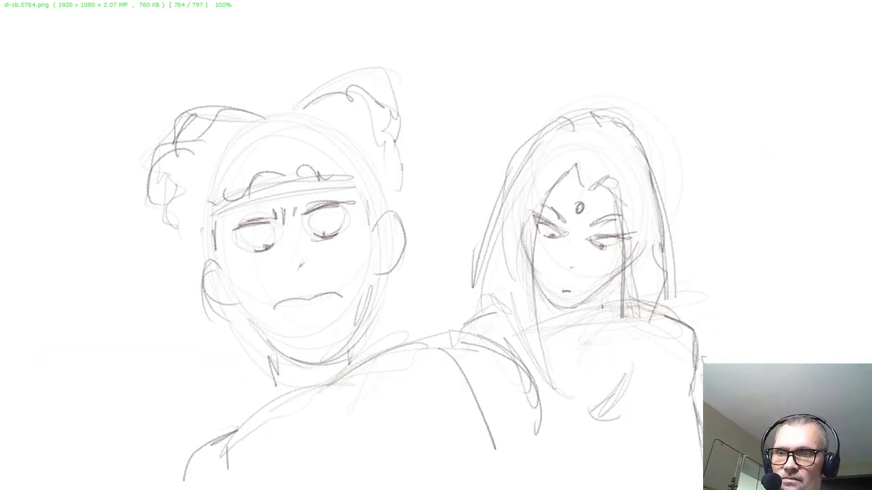
pyautogui.press('Right')
pyautogui.press('Left')
pyautogui.press('Right')
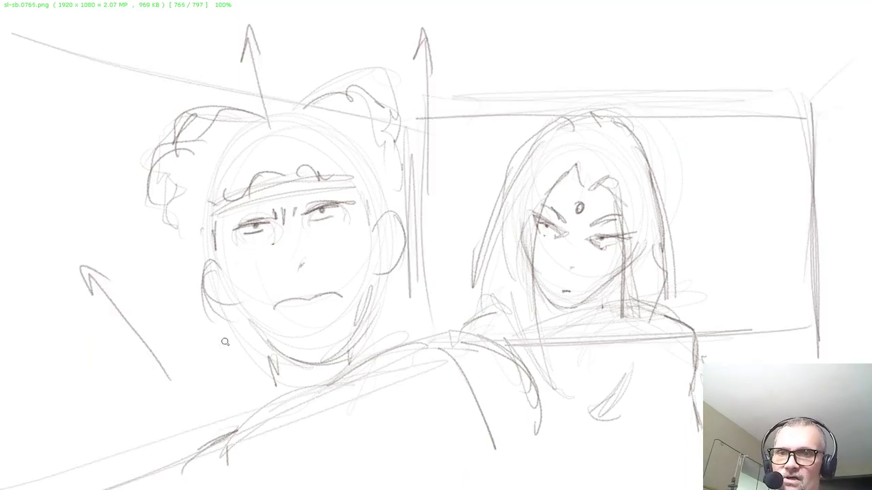
pyautogui.press('Right')
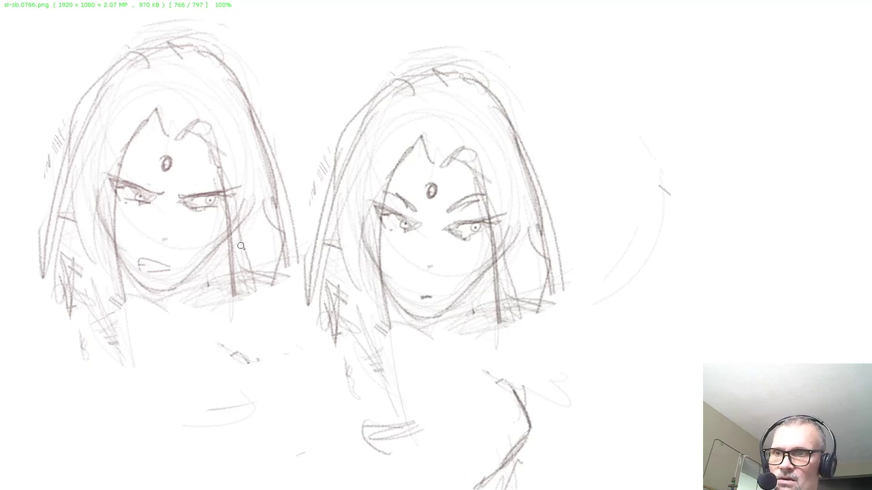
pyautogui.press('Left')
pyautogui.press('Right')
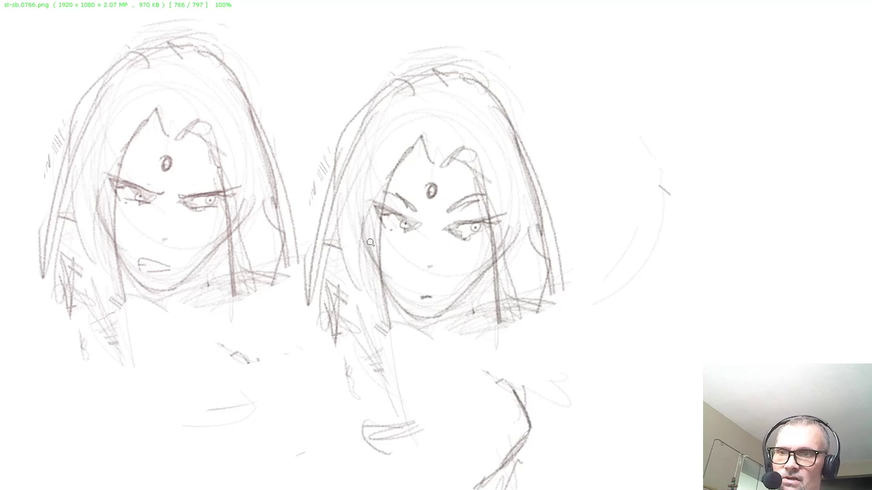
# Compare sketch sl-sb.0767 with sl-sb.0766 and sl-sb.0765, and examine the standing figure in sl-sb.0767 up close.
pyautogui.press('Right')
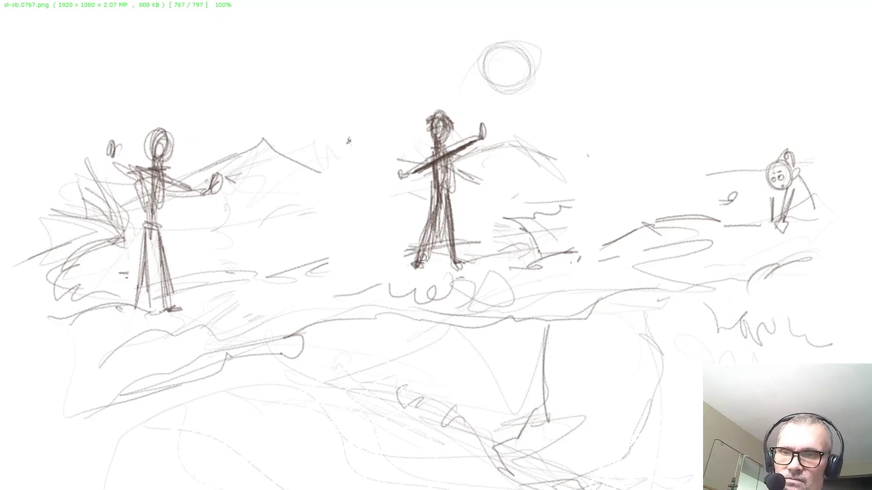
pyautogui.press('Left')
pyautogui.press('Left')
pyautogui.press('Right')
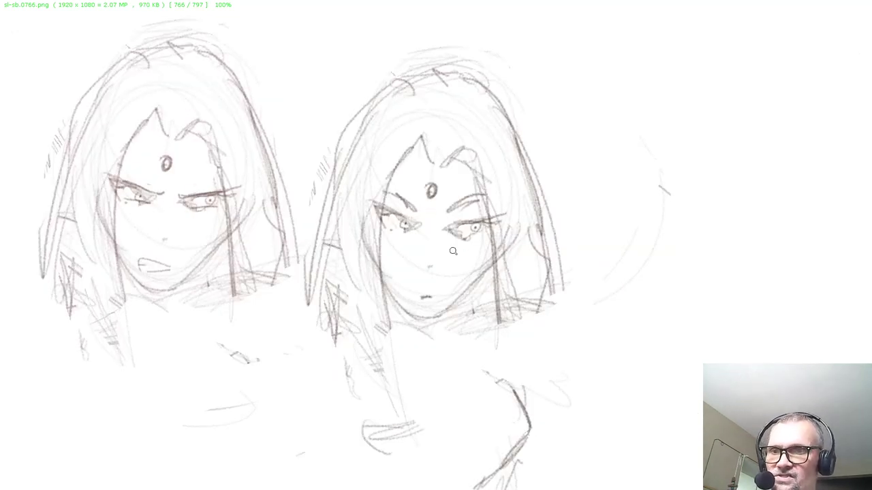
pyautogui.press('Right')
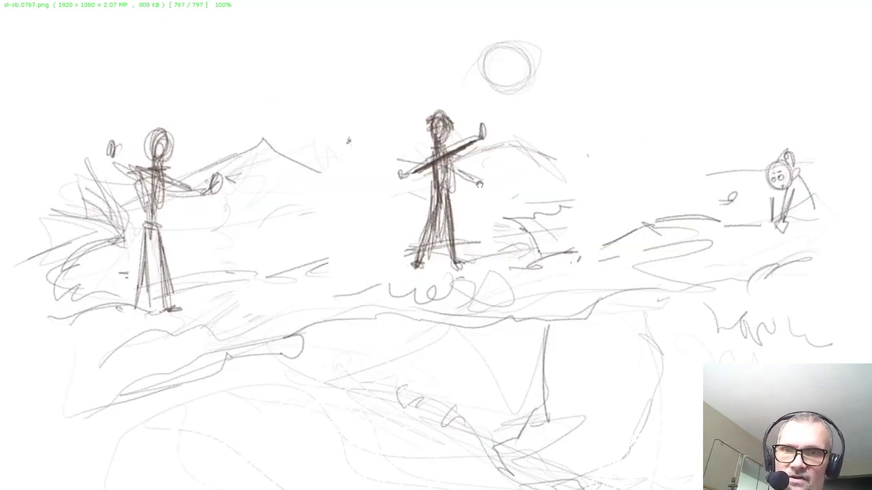
pyautogui.scroll(1, 598, 185)
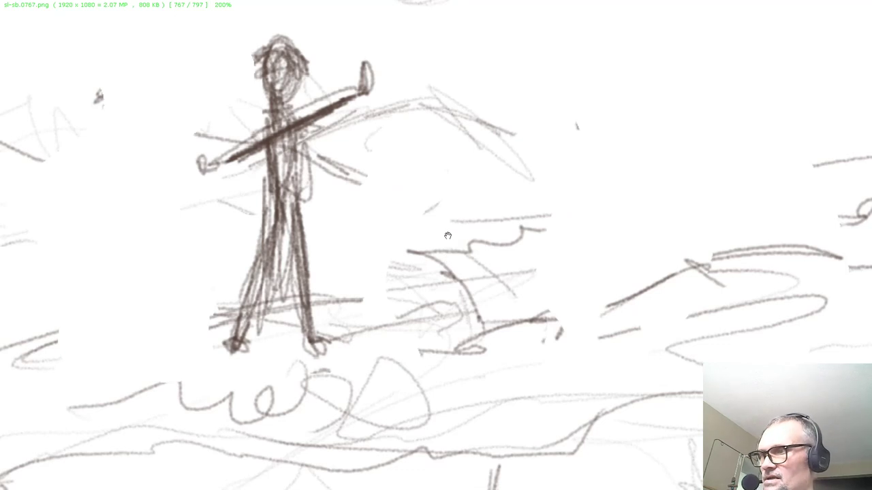
pyautogui.scroll(-1, 402, 268)
pyautogui.scroll(-3, 441, 256)
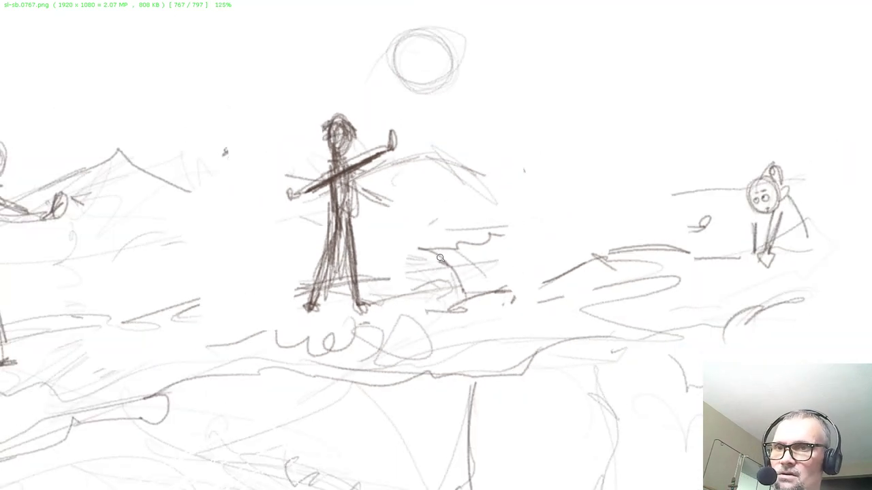
# Recheck sketch sl-sb.0766, advance to the painted frame sl-sb.0768 and return to the thumbnail browser.
pyautogui.press('Left')
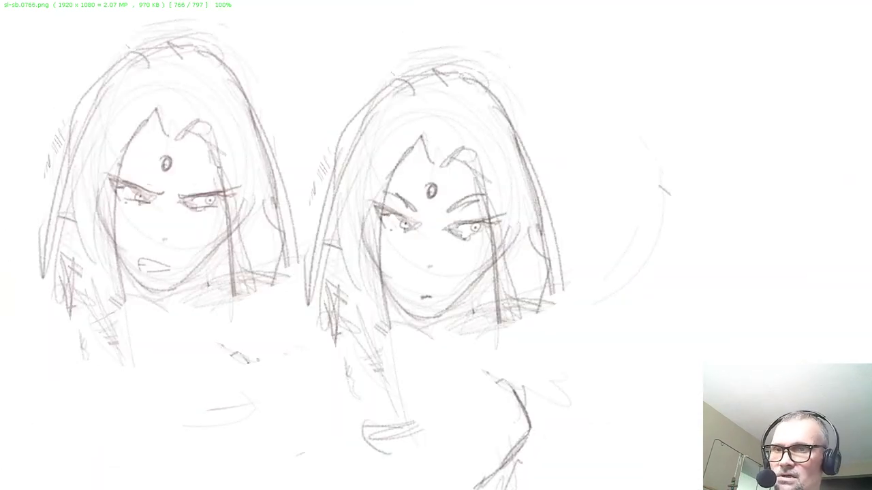
pyautogui.press('Right')
pyautogui.press('Right')
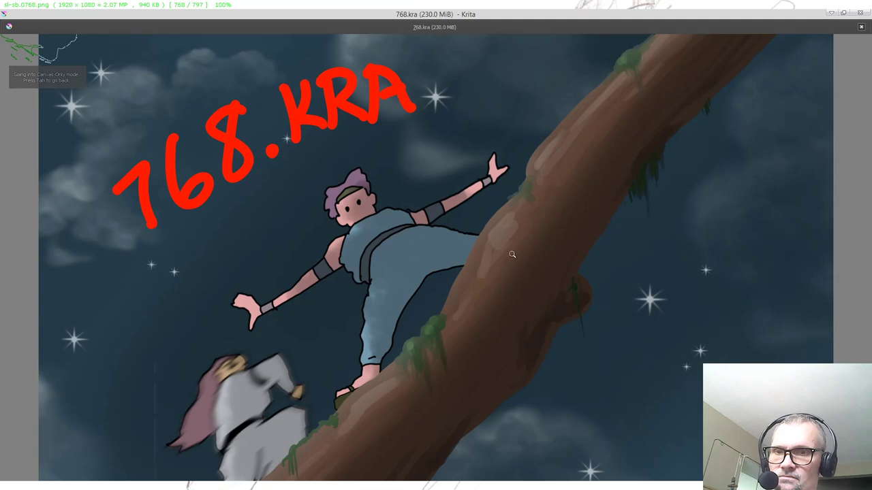
pyautogui.press('Escape')
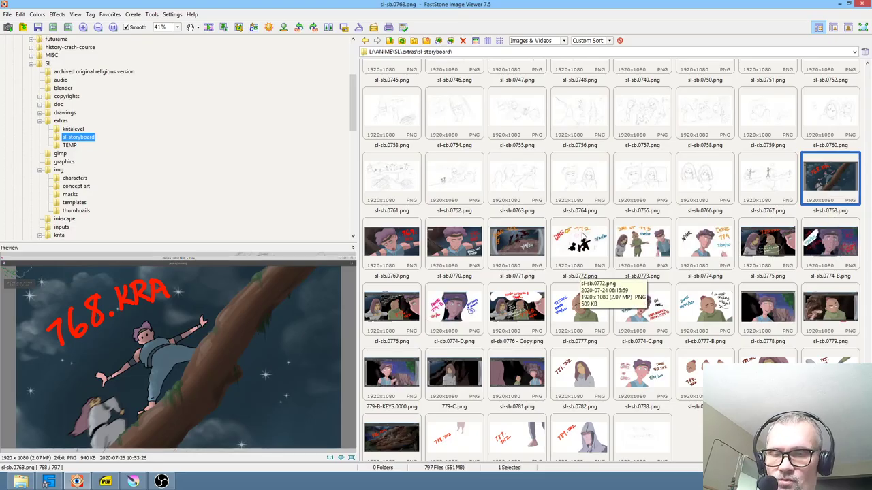
# Open sl-sb.0767 in full screen and compare it with frames sl-sb.0768 and sl-sb.0769, ending on sl-sb.0768.
pyautogui.doubleClick(768, 180)
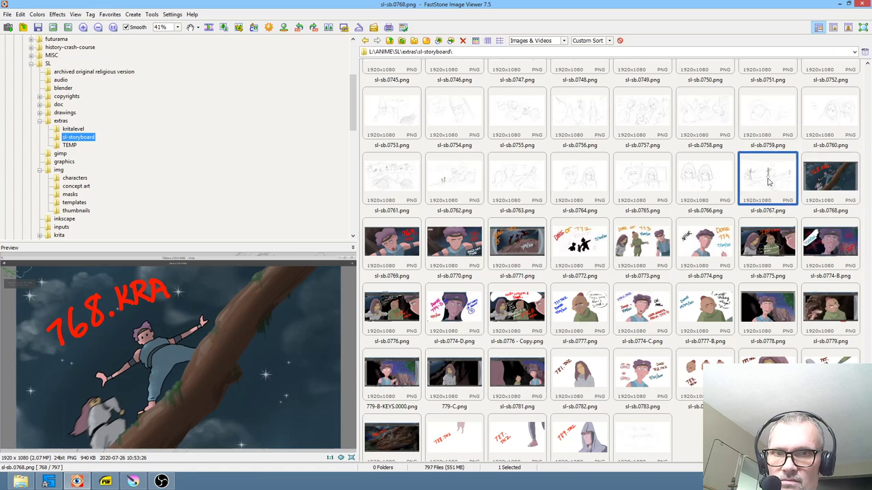
pyautogui.press('Right')
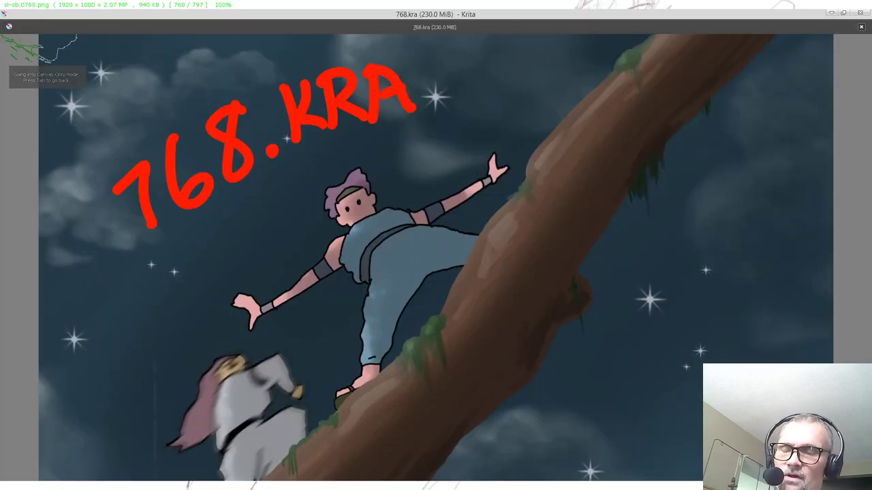
pyautogui.press('Right')
pyautogui.press('Left')
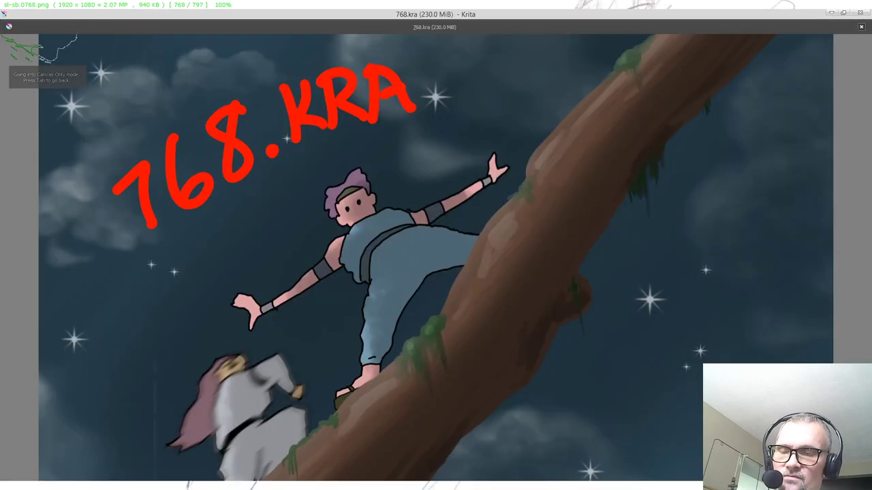
pyautogui.press('Left')
pyautogui.press('Right')
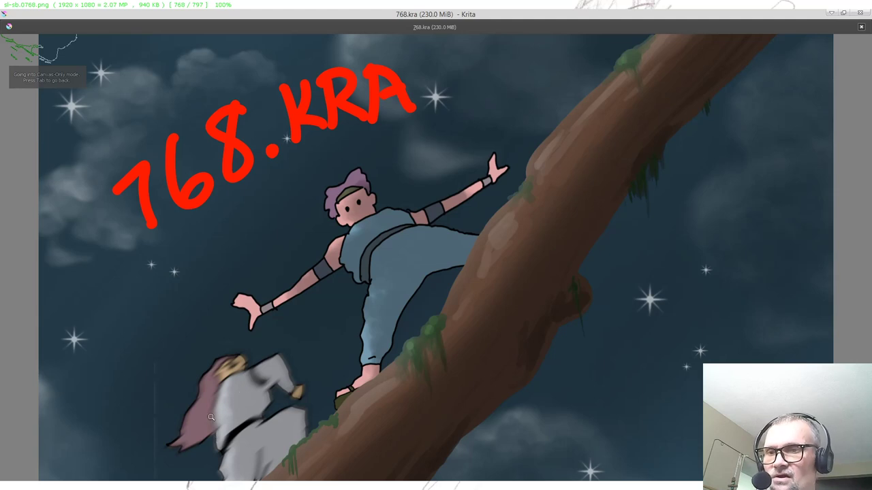
# Review frames sl-sb.0769 to sl-sb.0771, rechecking sl-sb.0770, and return to the thumbnail browser.
pyautogui.press('Right')
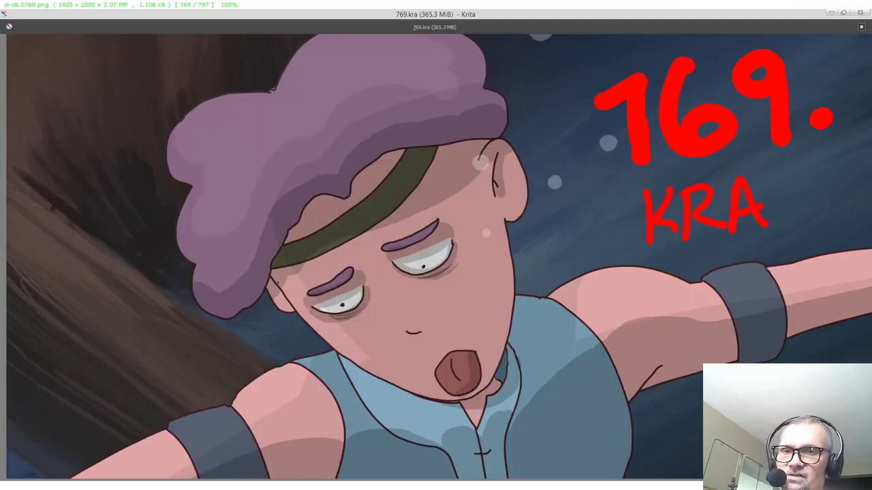
pyautogui.press('Right')
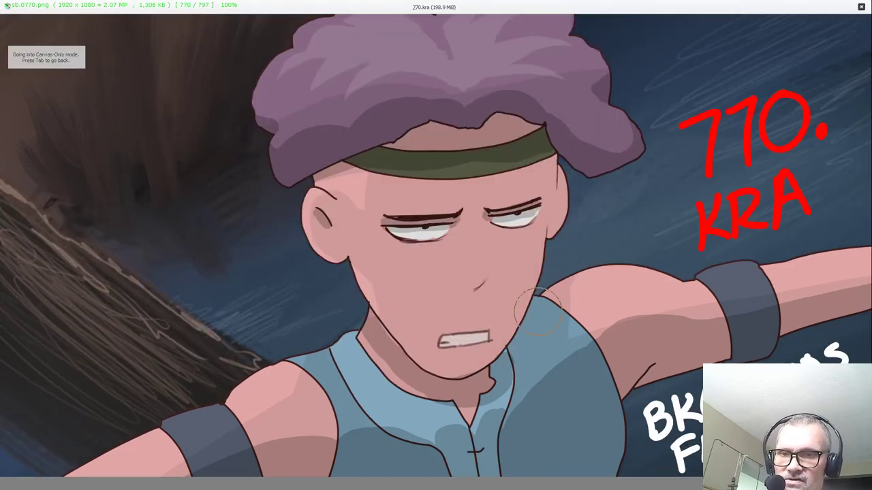
pyautogui.press('Right')
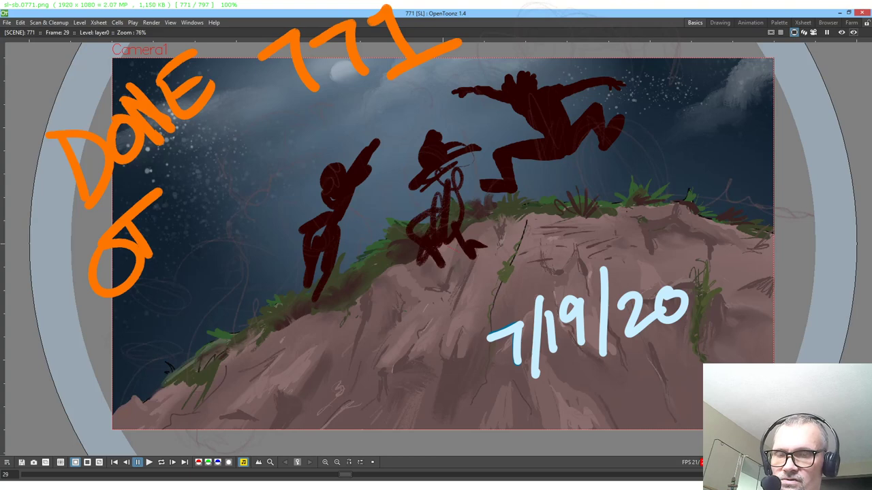
pyautogui.press('Left')
pyautogui.press('Right')
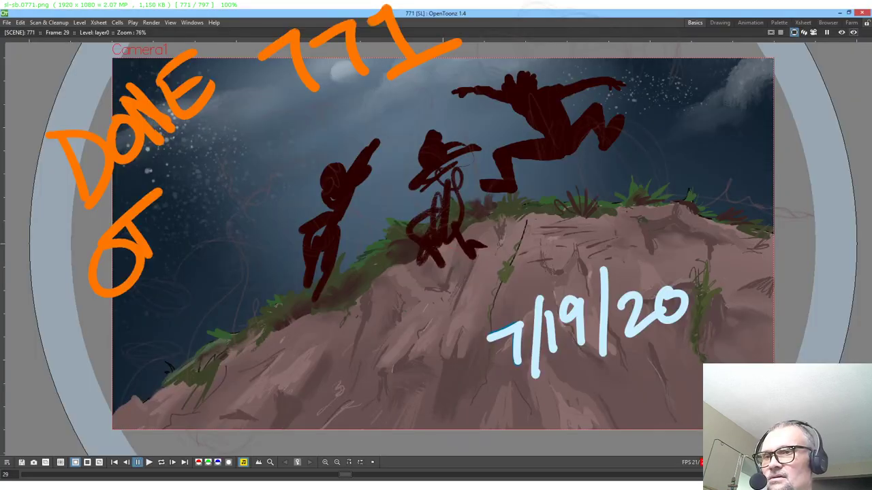
pyautogui.press('Escape')
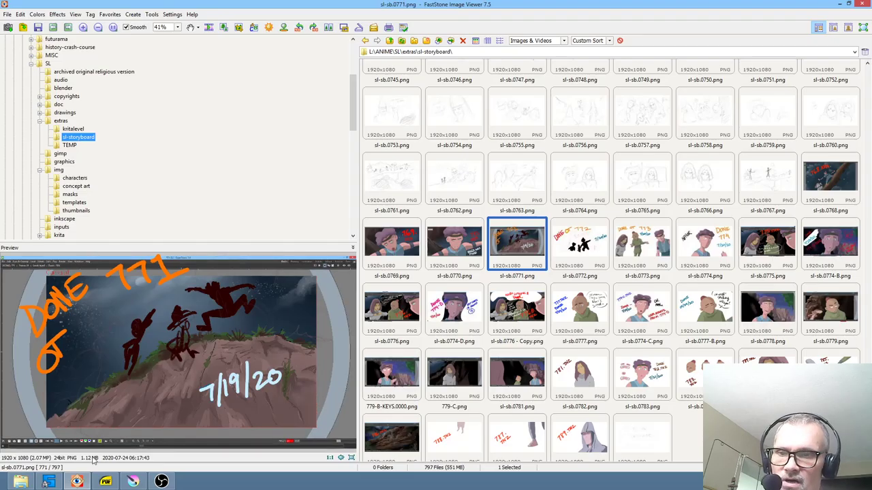
# Switch to Krita and toggle the SKYGLOW layer off and back on to check its effect on the scene.
pyautogui.click(133, 481)
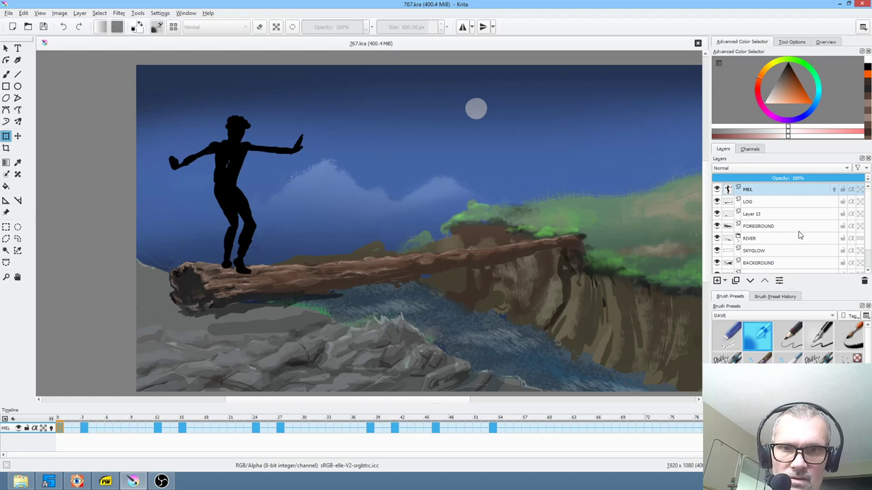
pyautogui.scroll(-1, 868, 257)
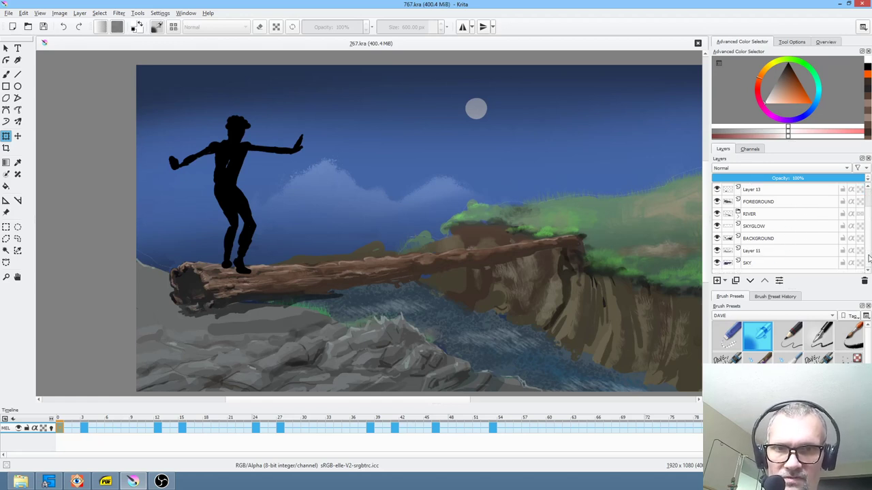
pyautogui.click(786, 228)
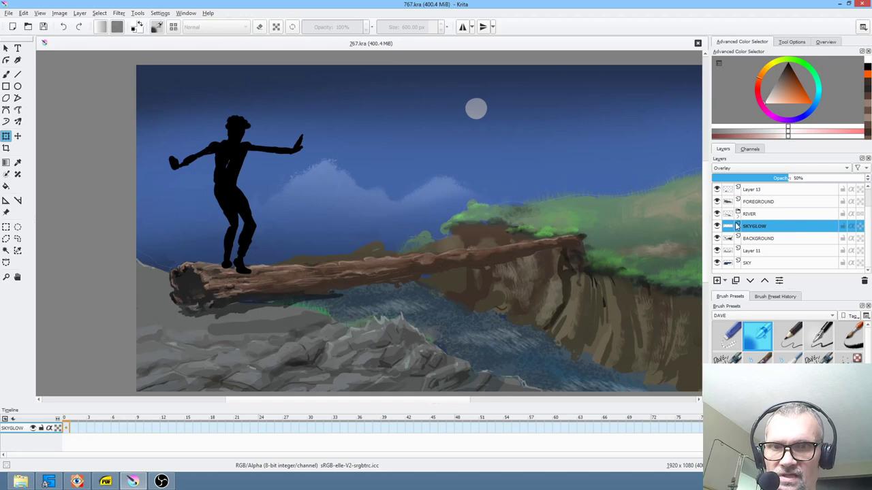
pyautogui.click(717, 226)
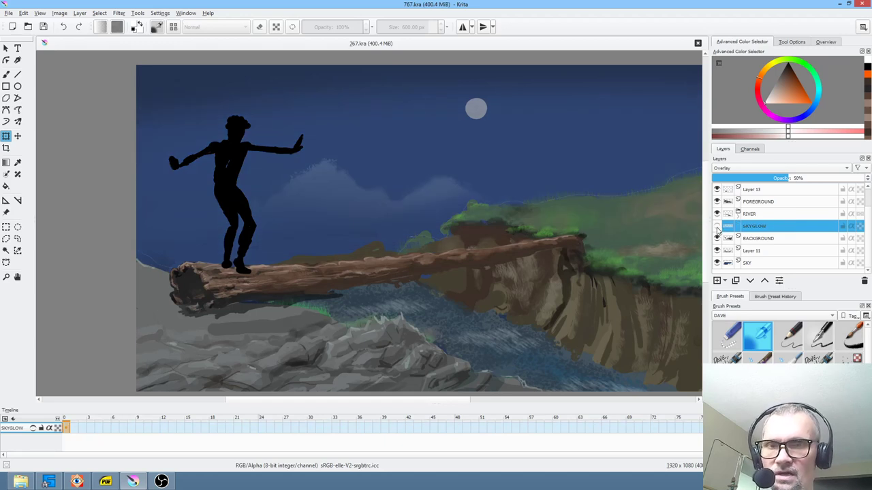
pyautogui.click(717, 226)
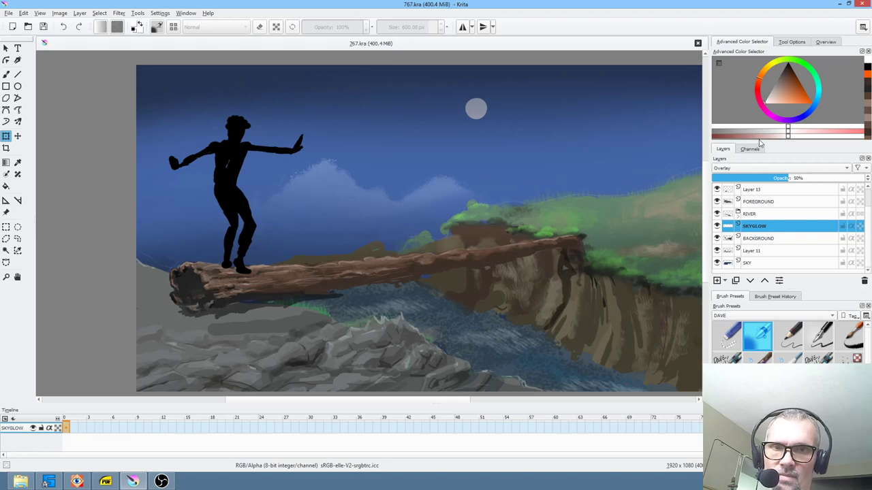
# Select the MEL layer, play the animation to review the figure crossing the log, and stop playback.
pyautogui.scroll(2, 797, 233)
pyautogui.click(777, 192)
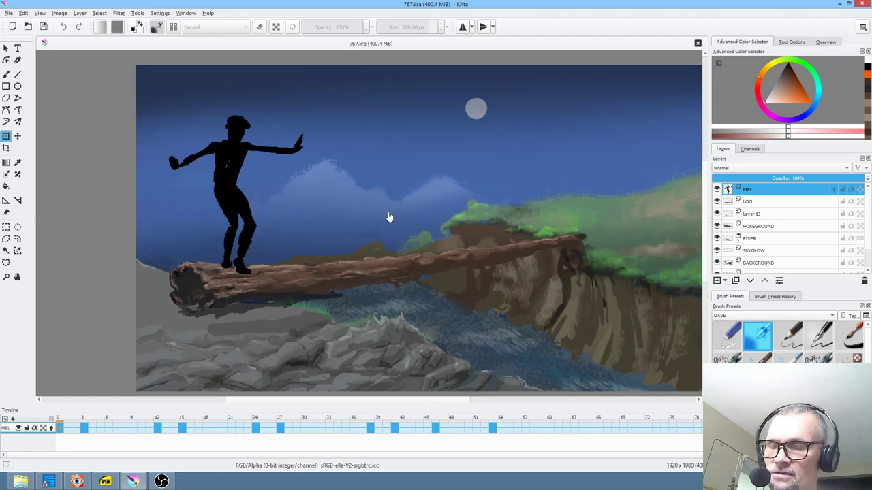
pyautogui.press('space')
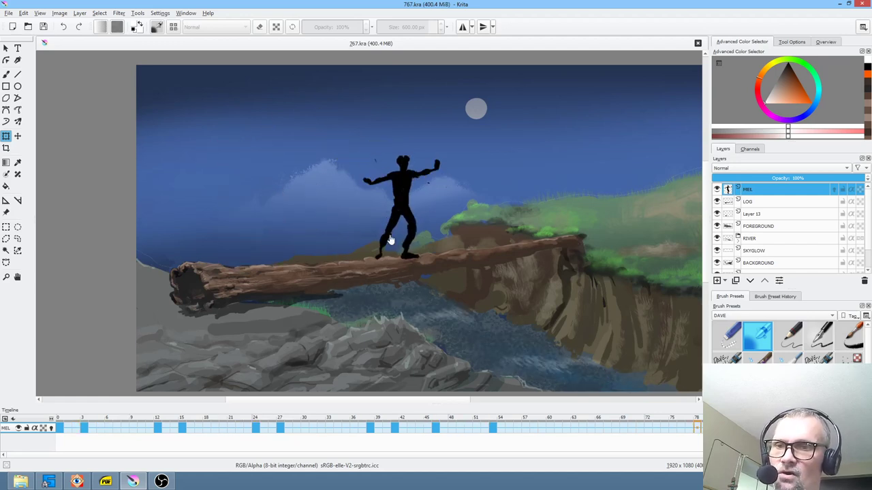
pyautogui.press('space')
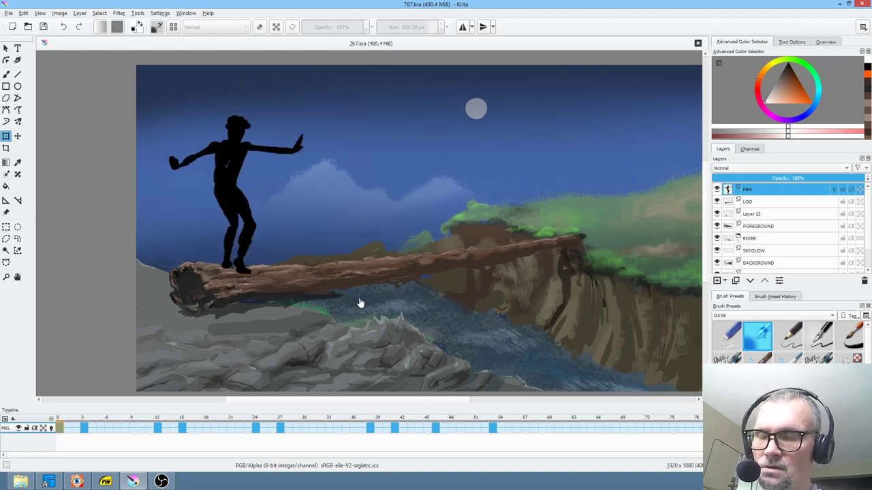
# At frame 3, fill in the figure's torso and bent front leg in black with Ink-7 Brush Rough, comparing against frame 0.
pyautogui.click(87, 427)
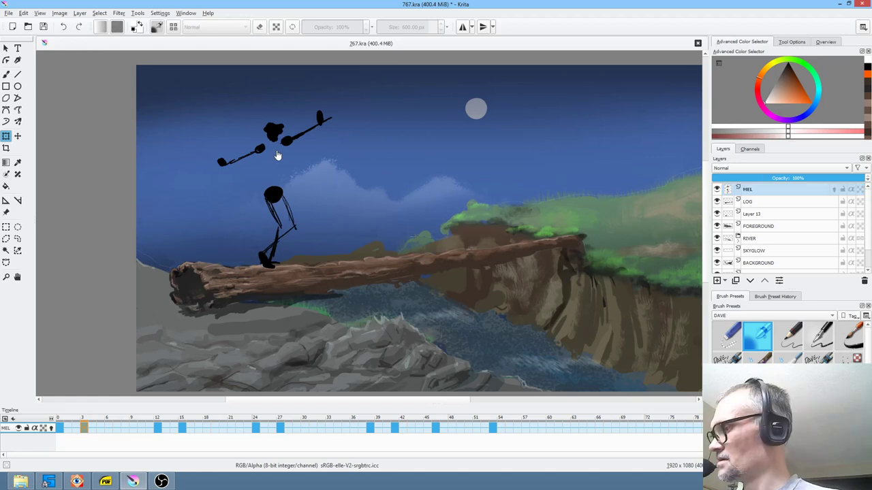
pyautogui.press('b')
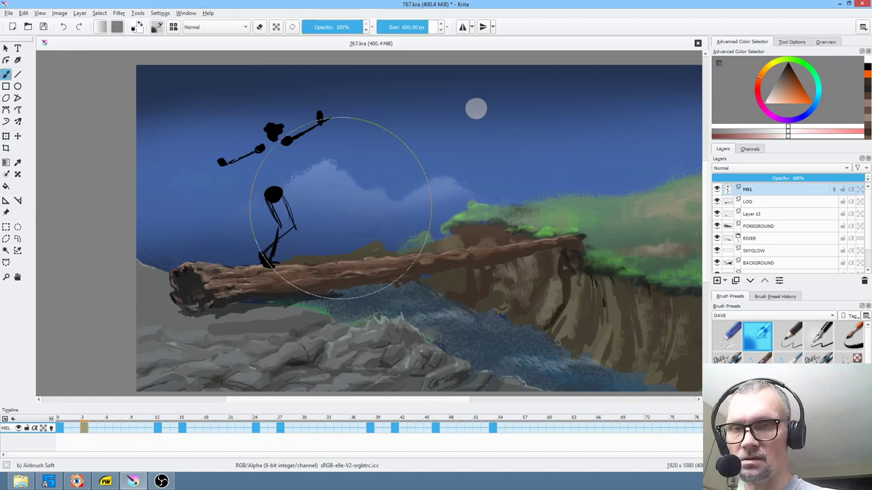
pyautogui.click(849, 335)
pyautogui.click(794, 60)
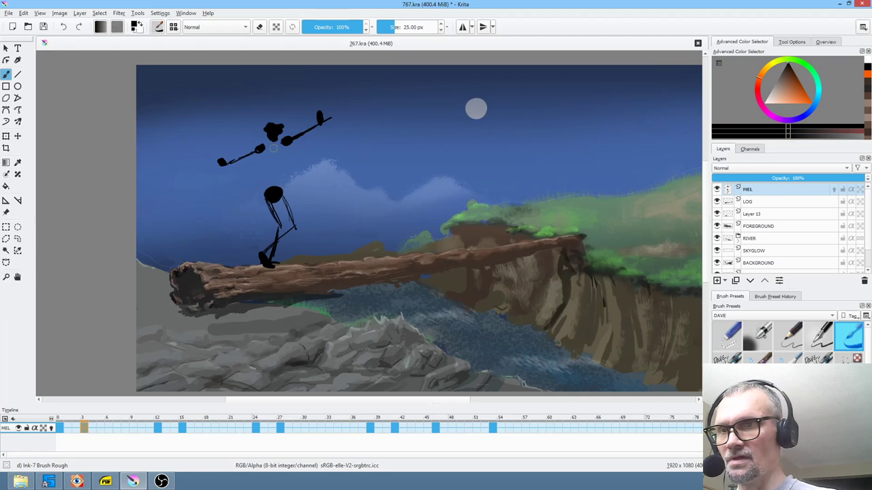
pyautogui.moveTo(269, 147)
pyautogui.mouseDown()
pyautogui.moveTo(267, 190)
pyautogui.moveTo(269, 166)
pyautogui.moveTo(284, 145)
pyautogui.moveTo(277, 189)
pyautogui.moveTo(278, 168)
pyautogui.moveTo(300, 132)
pyautogui.moveTo(288, 162)
pyautogui.moveTo(289, 215)
pyautogui.moveTo(280, 188)
pyautogui.moveTo(289, 229)
pyautogui.moveTo(278, 237)
pyautogui.moveTo(286, 214)
pyautogui.mouseUp()
pyautogui.press('Left')
pyautogui.press('Right')
pyautogui.press('Left')
pyautogui.press('Right')
pyautogui.press('Left')
pyautogui.press('Right')
pyautogui.press('Left')
pyautogui.press('Right')
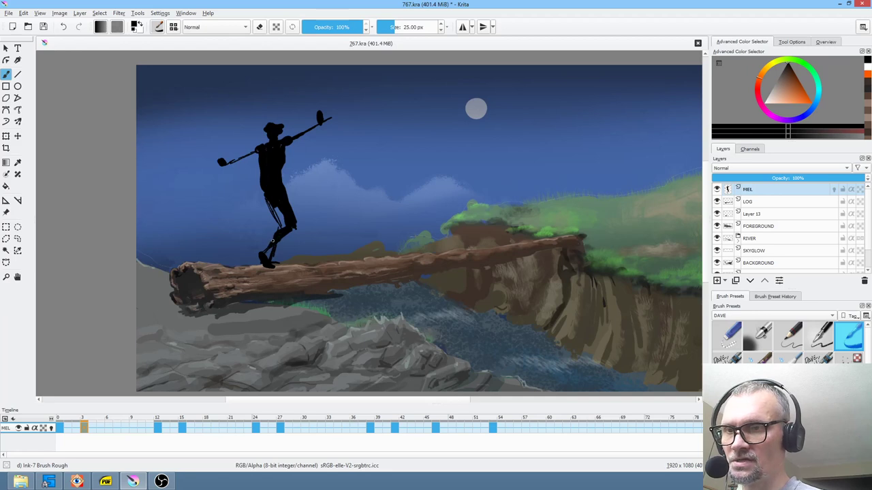
# Round out the knee, fill the other thigh and paint its lower leg and foot at frame 3, checking against frame 0.
pyautogui.moveTo(290, 231); pyautogui.dragTo(293, 220)
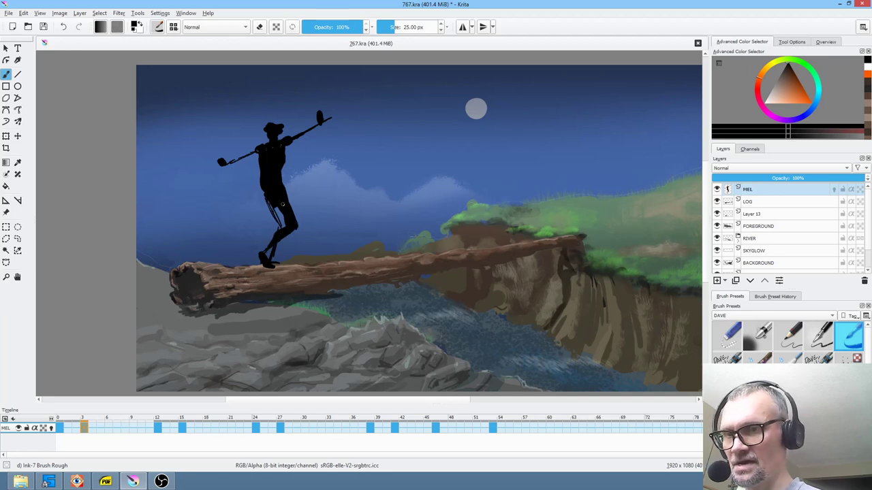
pyautogui.moveTo(274, 199); pyautogui.dragTo(283, 225)
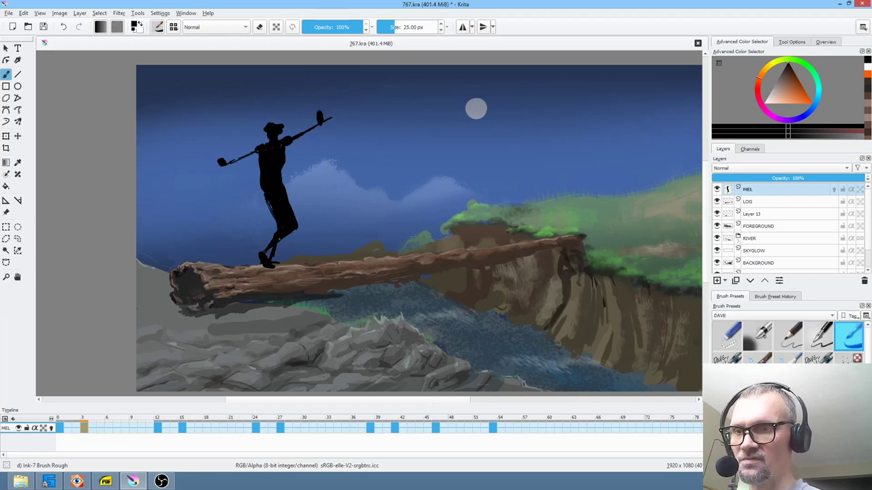
pyautogui.moveTo(277, 240); pyautogui.dragTo(279, 261)
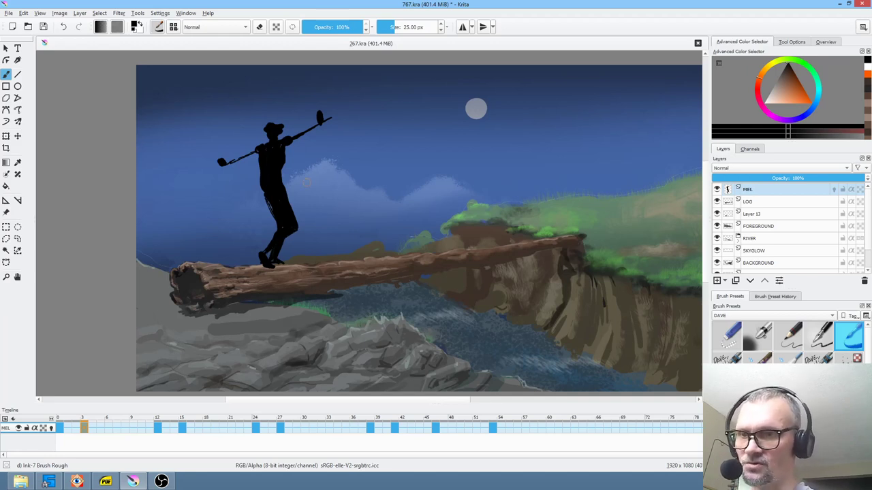
pyautogui.press('Left')
pyautogui.press('Right')
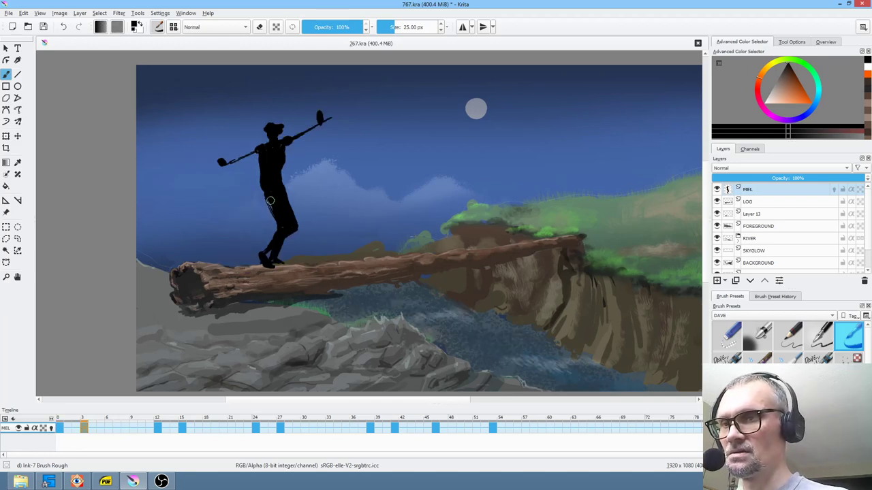
# Touch up the thigh and thicken the figure's lowered arm at frame 3, flipping to frame 0 for reference.
pyautogui.press('Left')
pyautogui.press('Right')
pyautogui.press('Left')
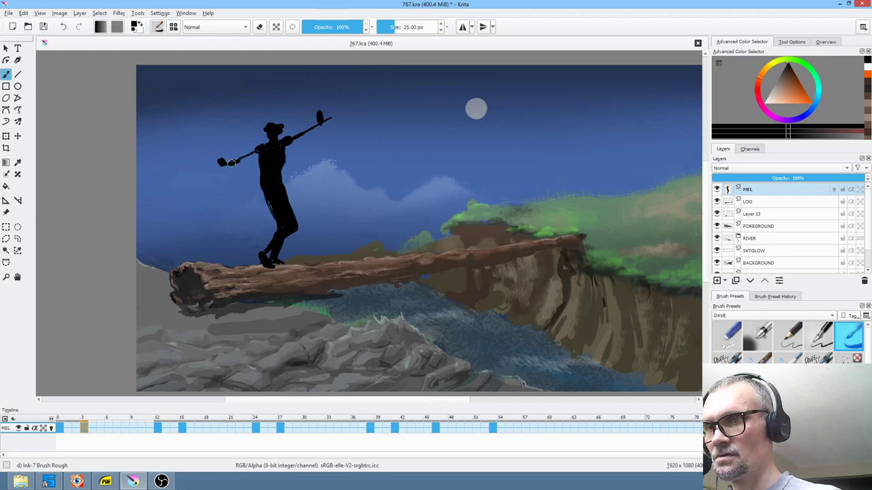
pyautogui.press('Right')
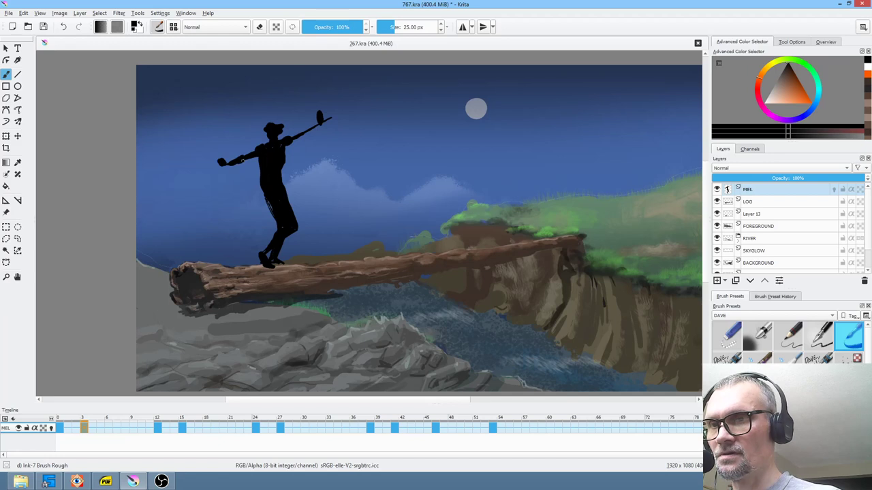
pyautogui.press('Left')
pyautogui.press('Right')
# Thicken the raised arm at frame 3 using frame 0 as reference, erase excess paint and refine the hand of the lowered arm.
pyautogui.press('Left')
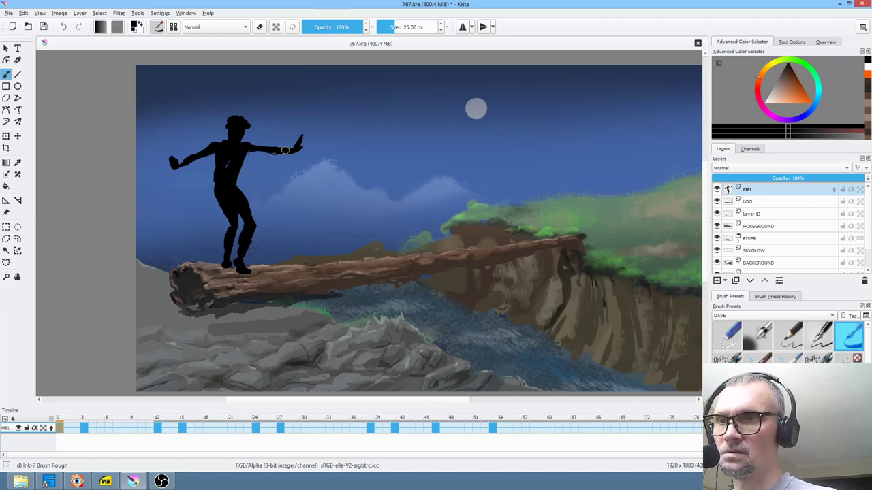
pyautogui.press('.')
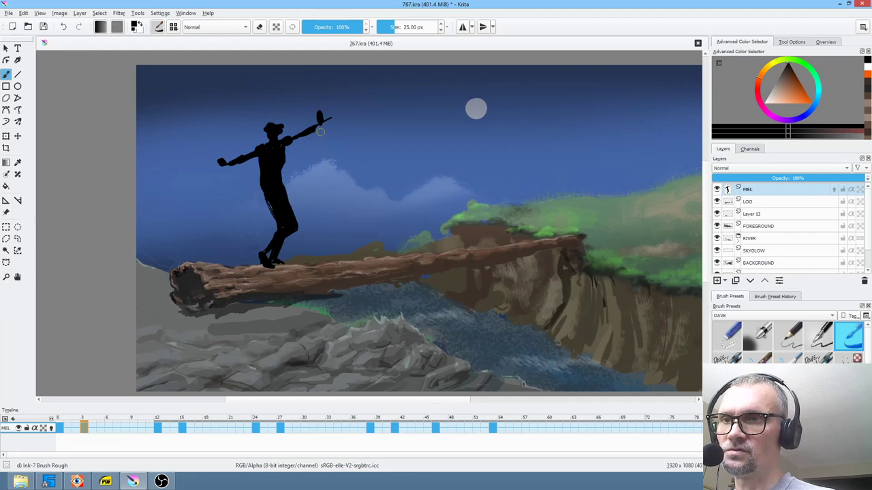
pyautogui.press('e')
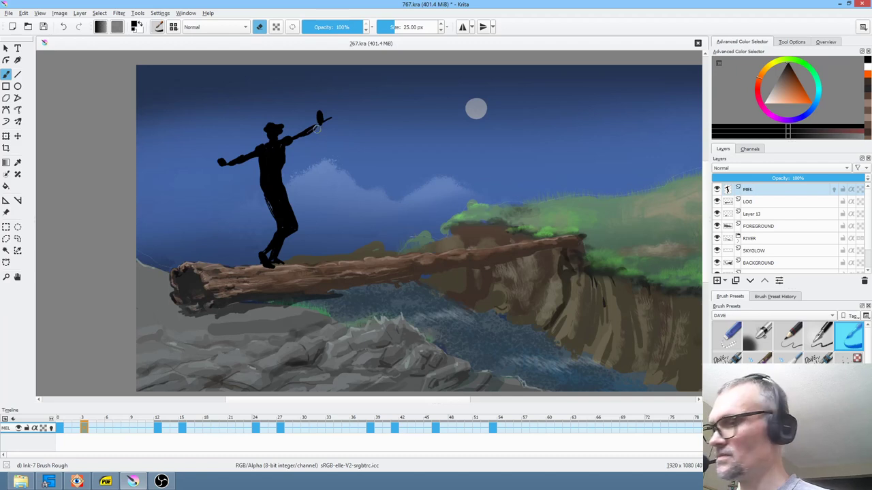
pyautogui.press('e')
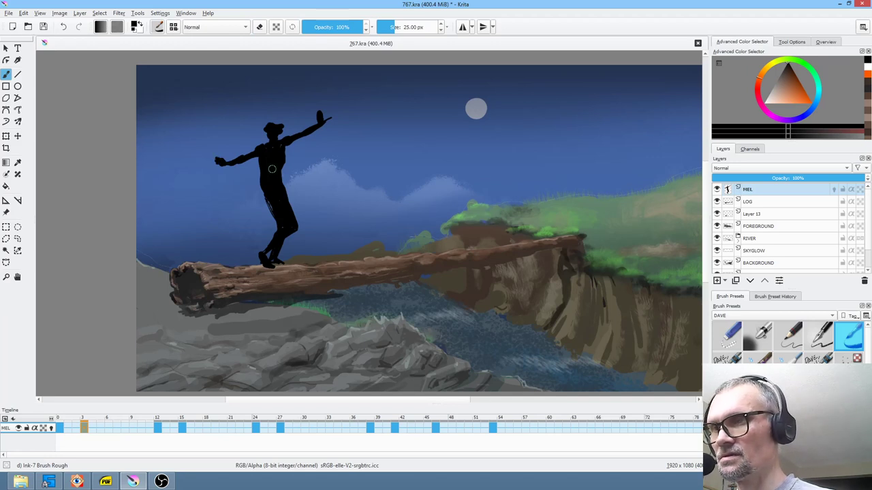
# At frame 12, paint the raised forearm, thicken the other forearm and draw a spine line from hips to head.
pyautogui.press('Right')
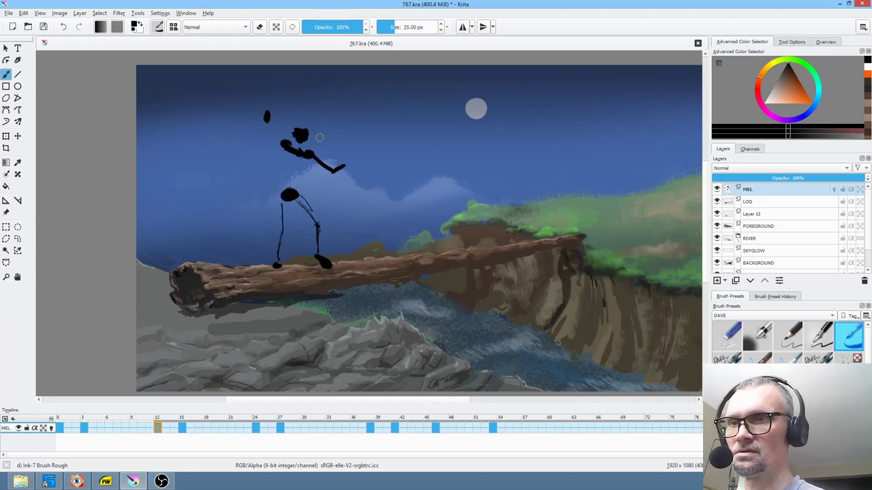
pyautogui.moveTo(269, 124); pyautogui.dragTo(277, 143)
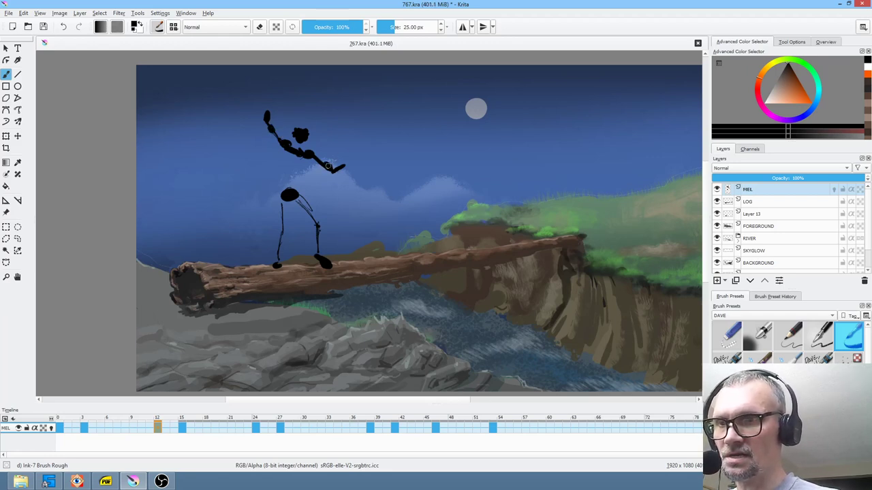
pyautogui.press('Left')
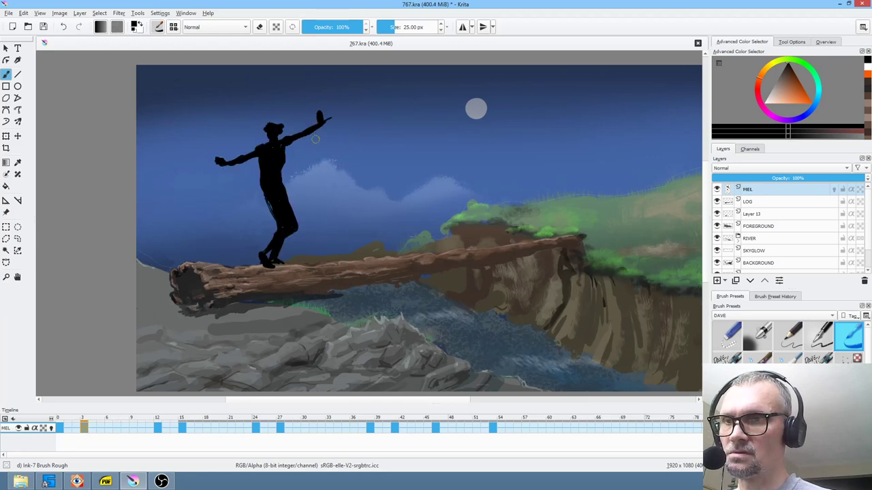
pyautogui.press('Right')
pyautogui.moveTo(289, 193); pyautogui.dragTo(300, 139)
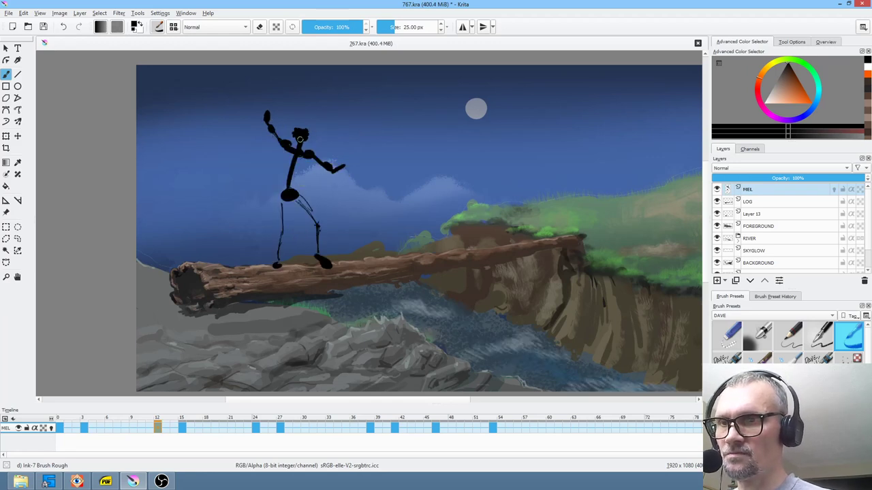
# Draw spine lines joining the figure's hips to its head at frames 15, 24 and 27, and view frame 38.
pyautogui.press('.')
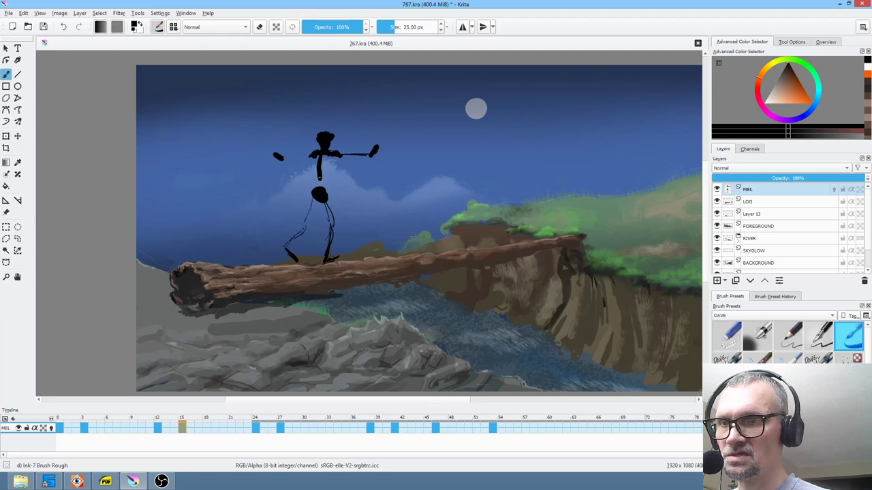
pyautogui.press('.')
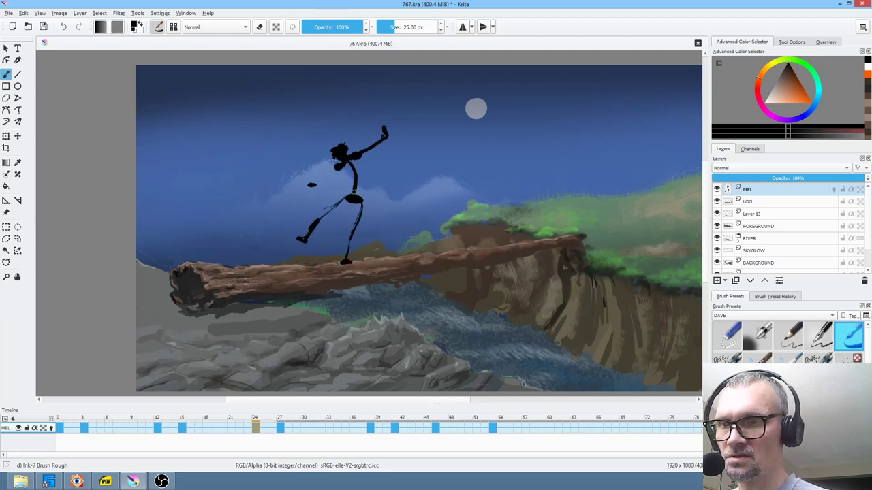
pyautogui.press(',')
pyautogui.press('.')
pyautogui.press('.')
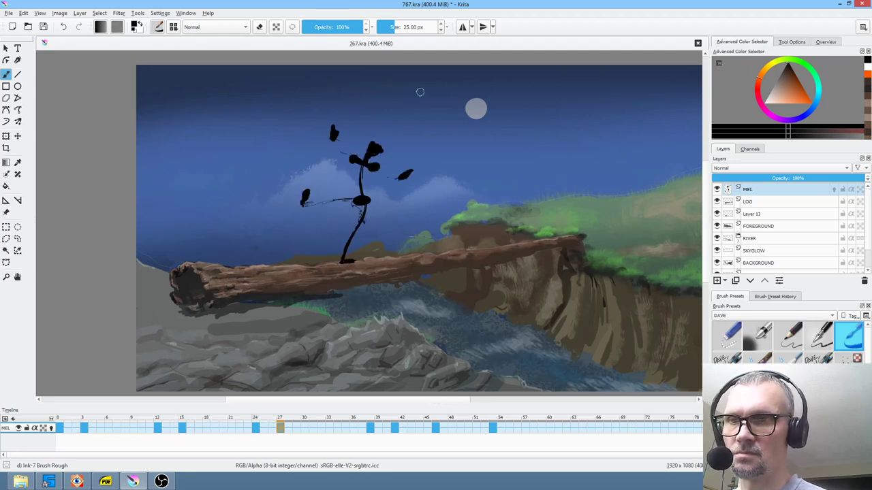
pyautogui.press('.')
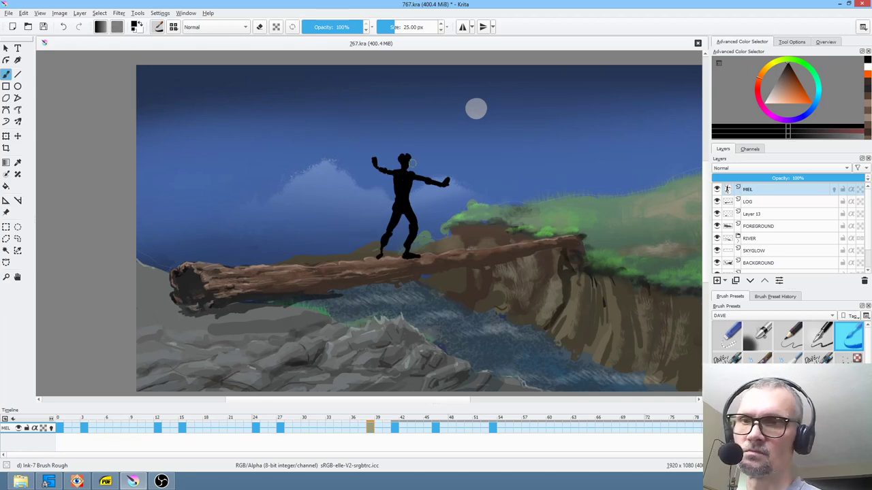
# Fill in the figure's torso at frame 27 and at frame 24.
pyautogui.press(',')
pyautogui.moveTo(370, 168)
pyautogui.mouseDown()
pyautogui.moveTo(364, 198)
pyautogui.moveTo(365, 178)
pyautogui.moveTo(350, 193)
pyautogui.moveTo(357, 184)
pyautogui.moveTo(361, 196)
pyautogui.mouseUp()
pyautogui.press(',')
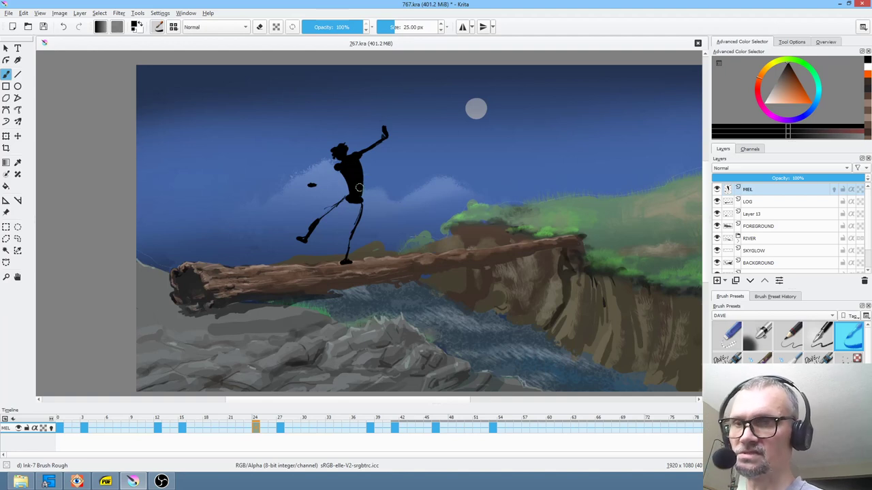
# Fill in the figure's torso around the spine line at frame 12, comparing it with the previous keyframe.
pyautogui.press(',')
pyautogui.press(',')
pyautogui.press(',')
pyautogui.press('.')
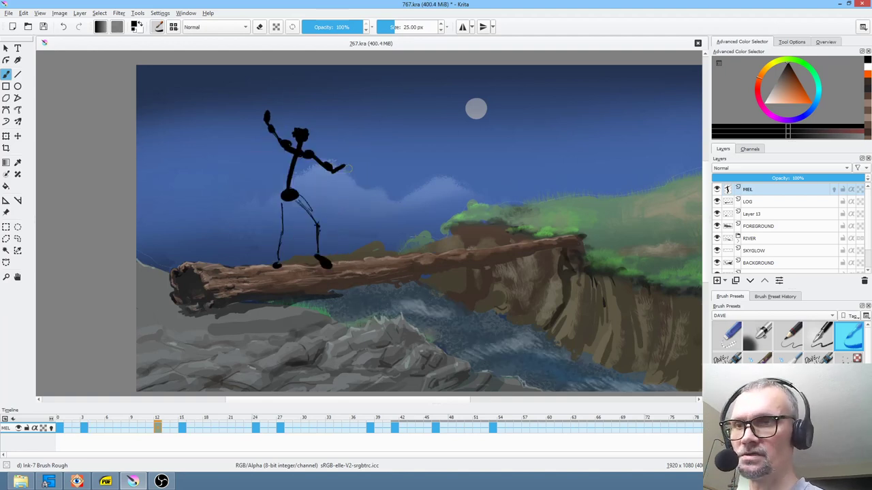
pyautogui.moveTo(301, 162); pyautogui.dragTo(291, 190)
pyautogui.moveTo(291, 157)
pyautogui.mouseDown()
pyautogui.moveTo(288, 193)
pyautogui.moveTo(293, 168)
pyautogui.mouseUp()
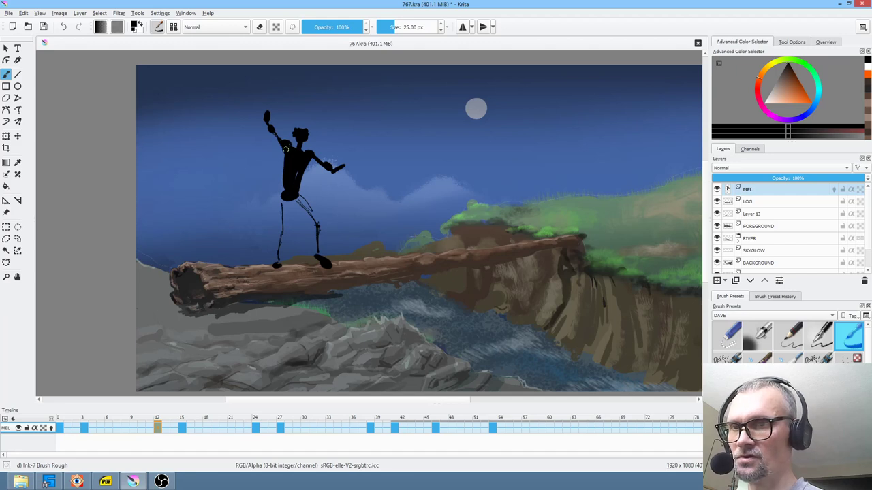
pyautogui.press('Left')
pyautogui.press('Right')
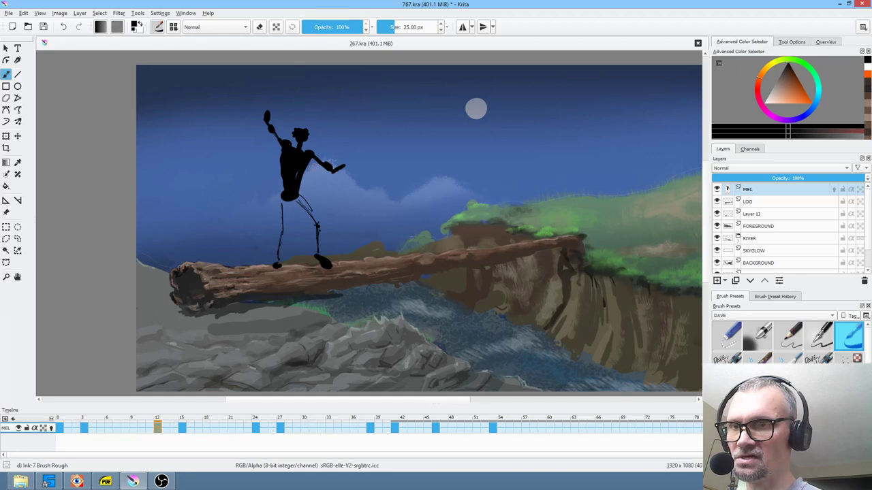
# Fill in the figure's torso at frame 15 and advance to frame 24.
pyautogui.press('.')
pyautogui.moveTo(318, 154)
pyautogui.mouseDown()
pyautogui.moveTo(321, 194)
pyautogui.moveTo(318, 153)
pyautogui.moveTo(318, 184)
pyautogui.moveTo(329, 190)
pyautogui.moveTo(322, 167)
pyautogui.mouseUp()
pyautogui.press('.')
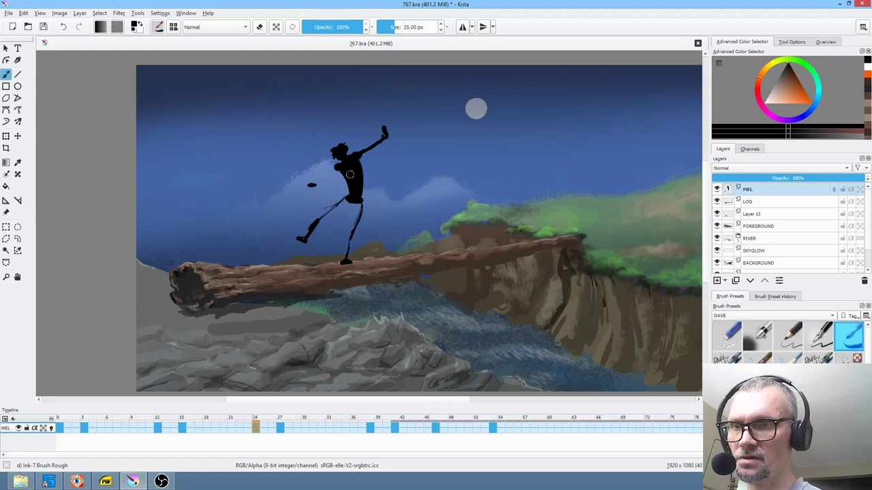
# Touch up the figure's upper torso at frame 27 and compare it with the neighbouring keyframes.
pyautogui.press('.')
pyautogui.press('.')
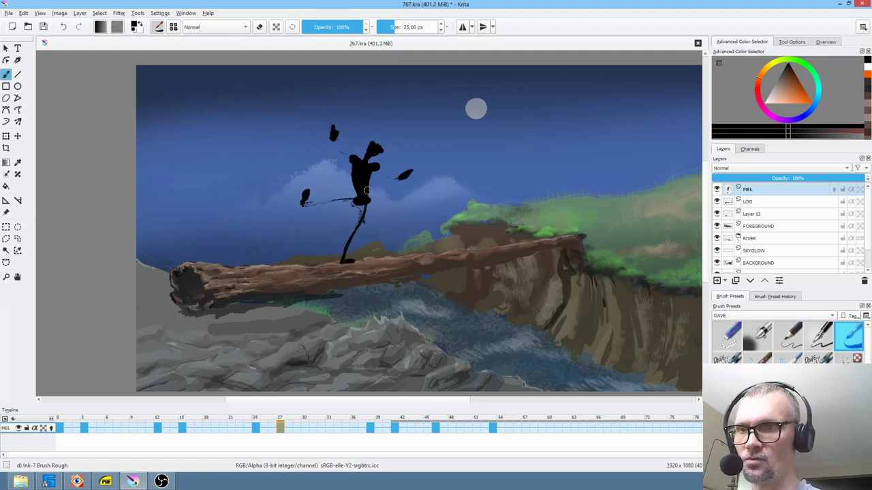
pyautogui.moveTo(370, 171)
pyautogui.mouseDown()
pyautogui.moveTo(368, 193)
pyautogui.moveTo(372, 167)
pyautogui.mouseUp()
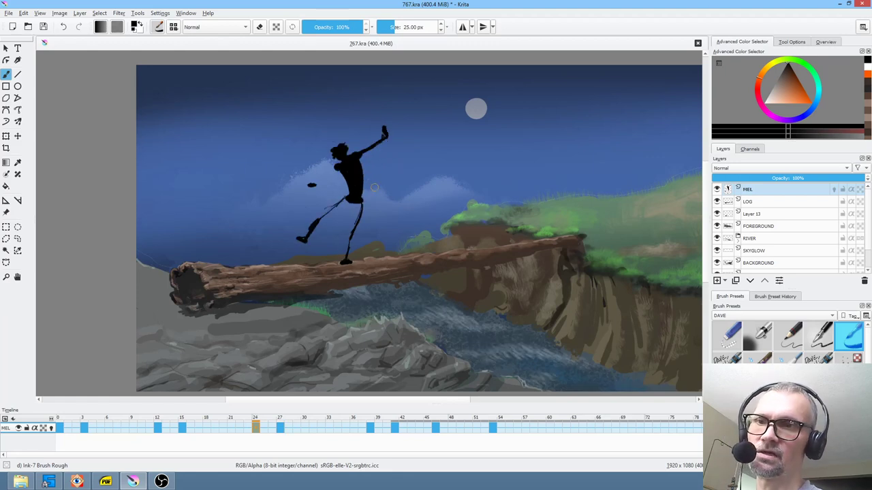
pyautogui.press('.')
pyautogui.press('.')
pyautogui.press('.')
pyautogui.press('.')
pyautogui.press('.')
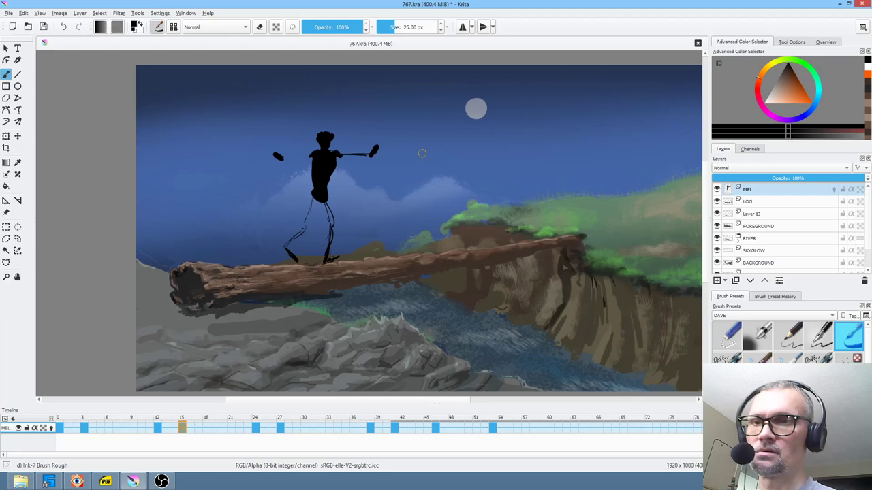
# Paint the figure's rear arm as a solid black limb joining shoulder to hand at frames 15, 24 and 27.
pyautogui.press('.')
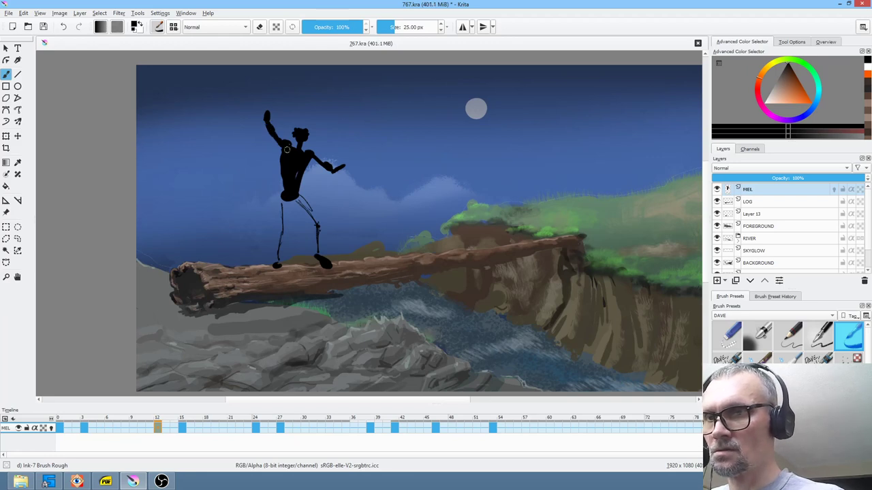
pyautogui.press('.')
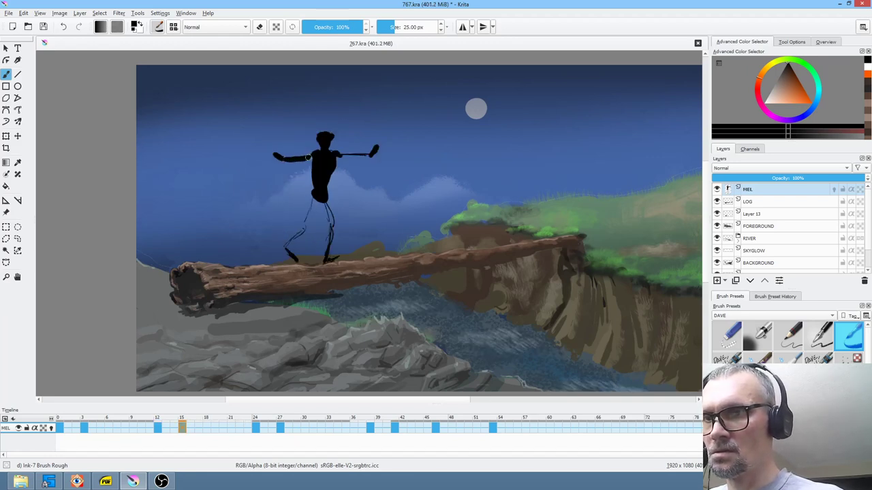
pyautogui.press('.')
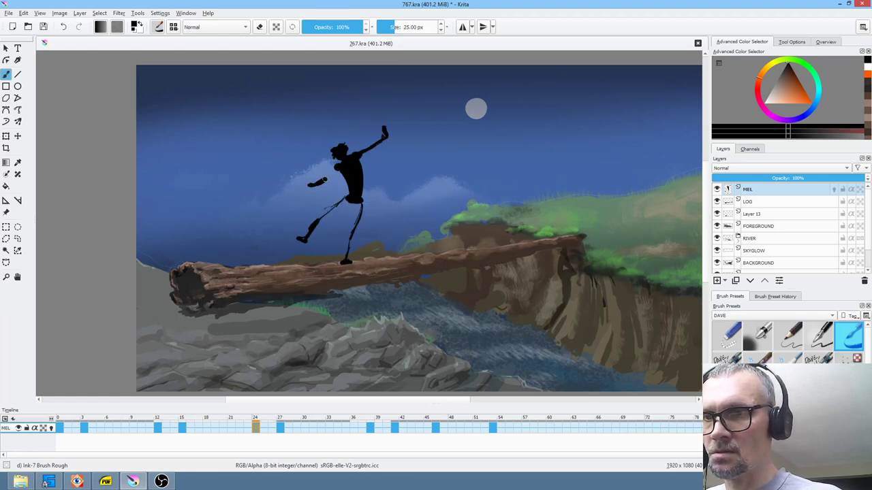
pyautogui.press('.')
pyautogui.moveTo(334, 142)
pyautogui.mouseDown()
pyautogui.moveTo(357, 164)
pyautogui.moveTo(340, 146)
pyautogui.mouseUp()
pyautogui.press('.')
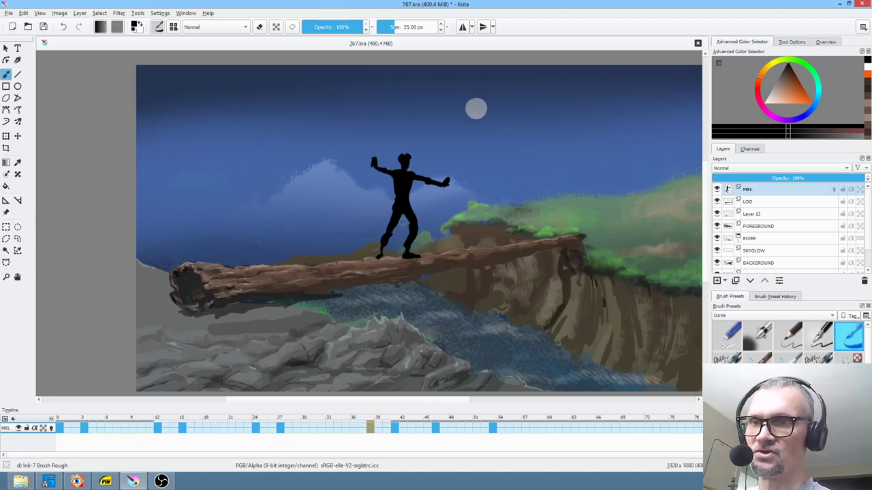
# Paint the figure's forward arm solid black from shoulder to hand at frames 15, 24 and 27.
pyautogui.press('Left')
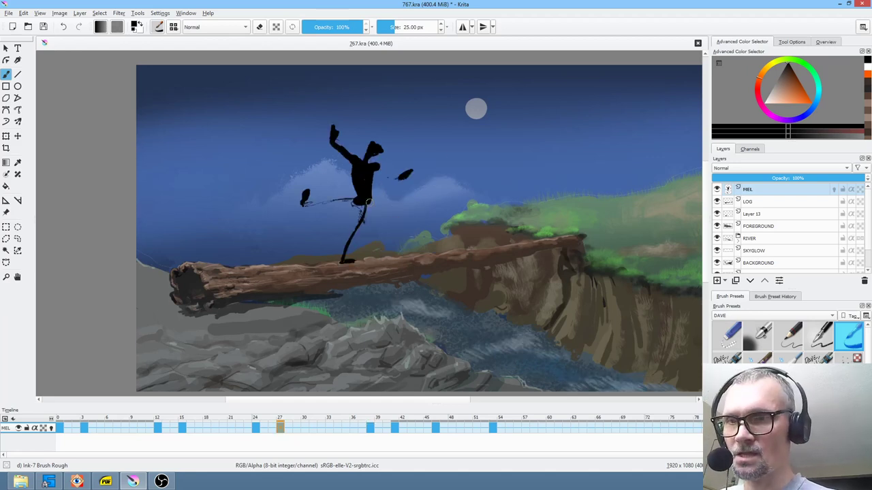
pyautogui.press(',')
pyautogui.press(',')
pyautogui.press(',')
pyautogui.press(',')
pyautogui.press('.')
pyautogui.press('.')
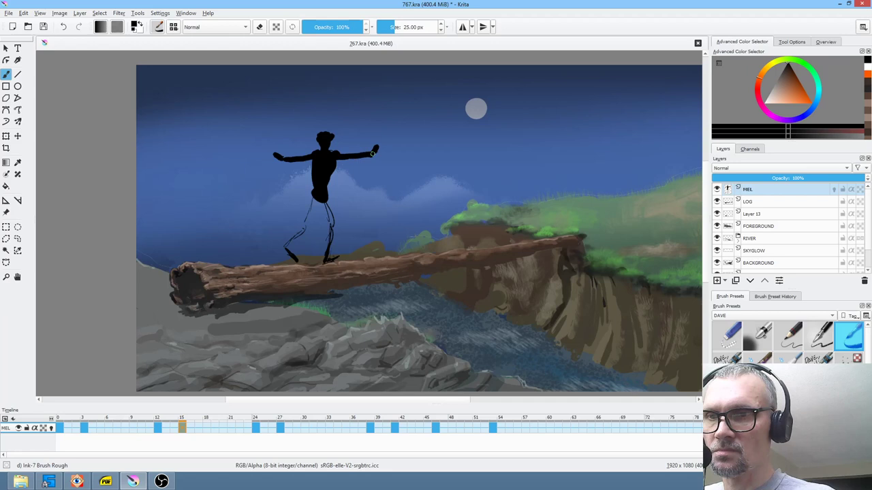
pyautogui.press('.')
pyautogui.moveTo(375, 145); pyautogui.dragTo(384, 136)
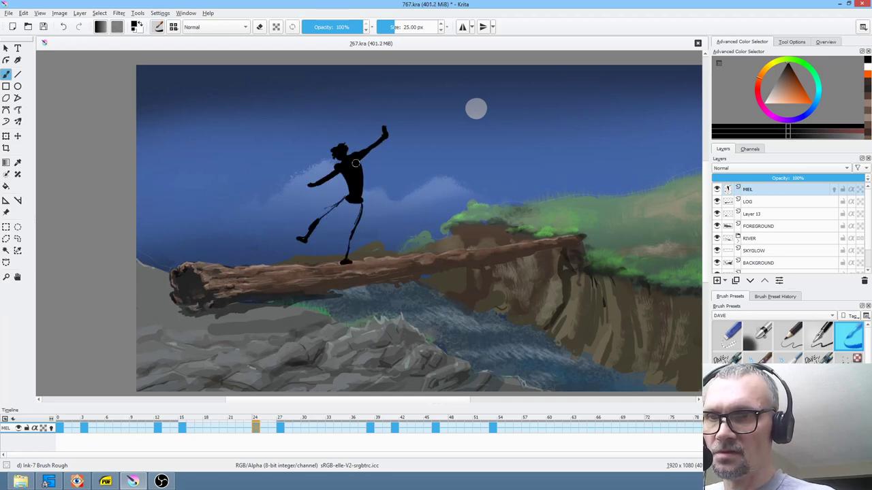
pyautogui.press('.')
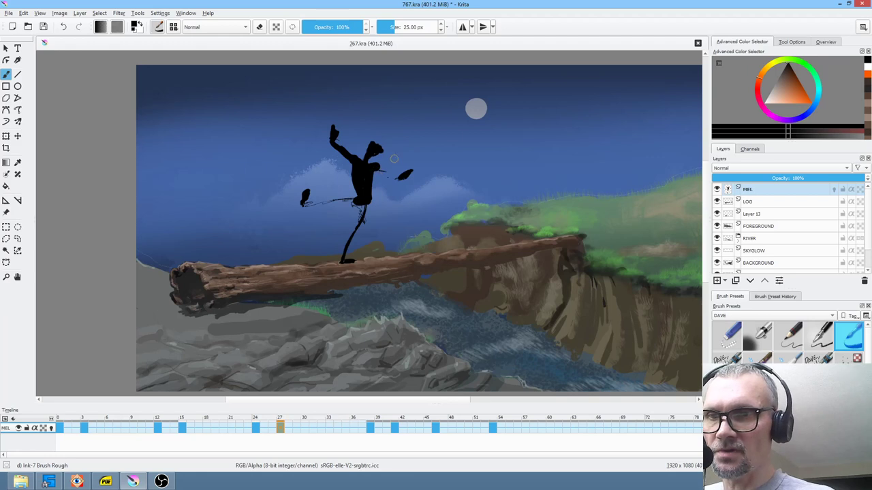
pyautogui.moveTo(376, 168)
pyautogui.mouseDown()
pyautogui.moveTo(401, 174)
pyautogui.moveTo(387, 173)
pyautogui.mouseUp()
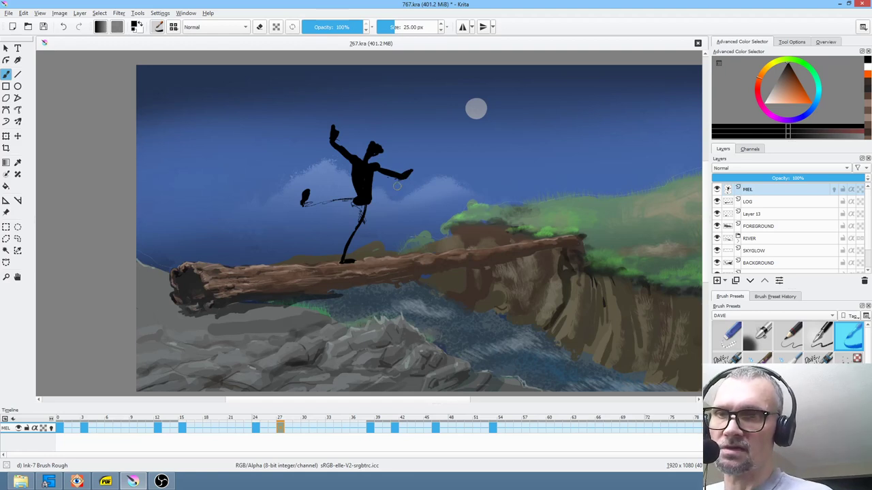
# Trim the underside of the forward arm at frame 27 and erase excess paint around the rear hand at frame 38.
pyautogui.press('e')
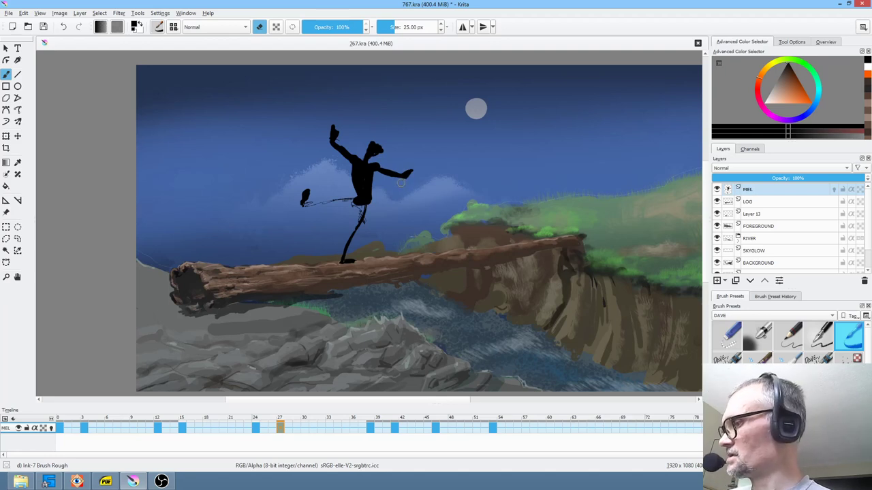
pyautogui.press('e')
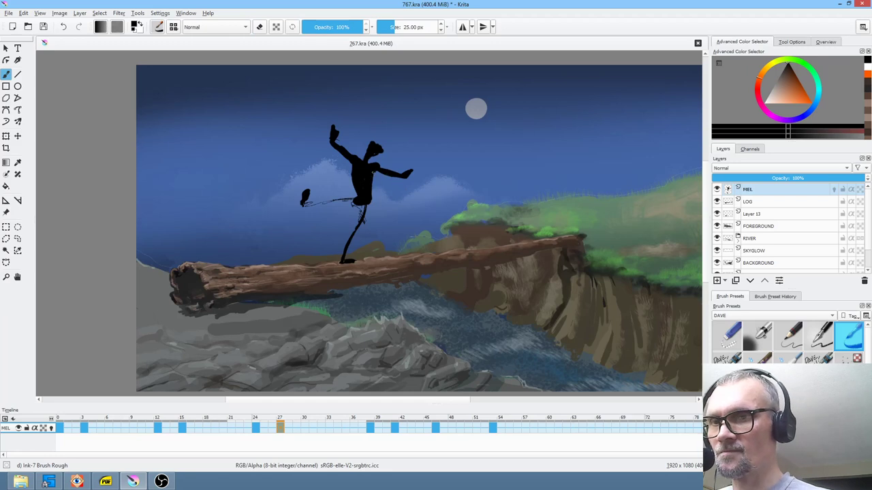
pyautogui.press('Right')
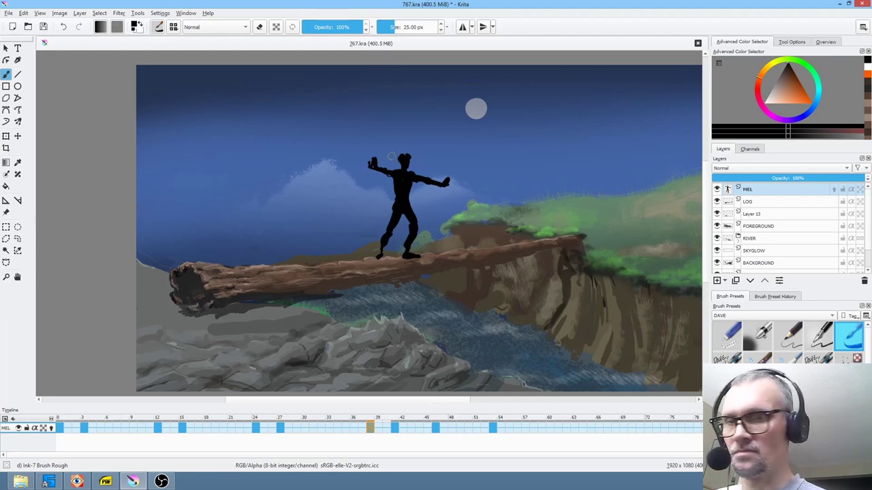
pyautogui.click(728, 333)
pyautogui.press('/')
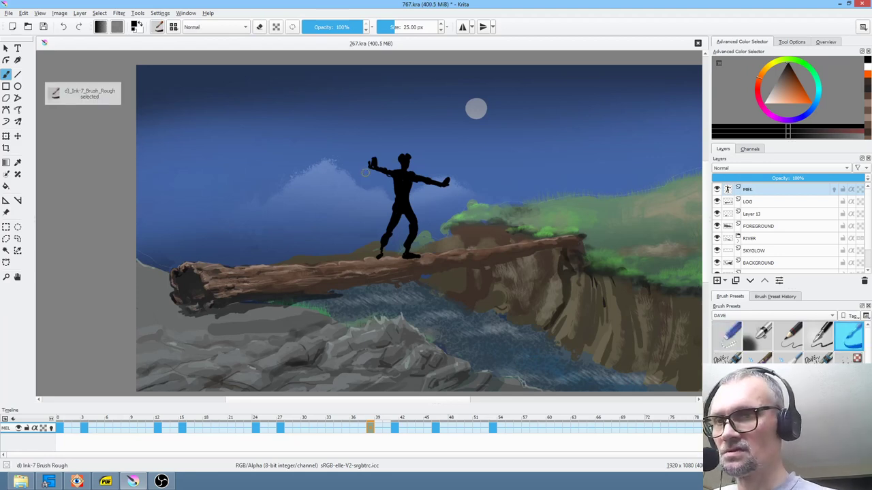
pyautogui.press('/')
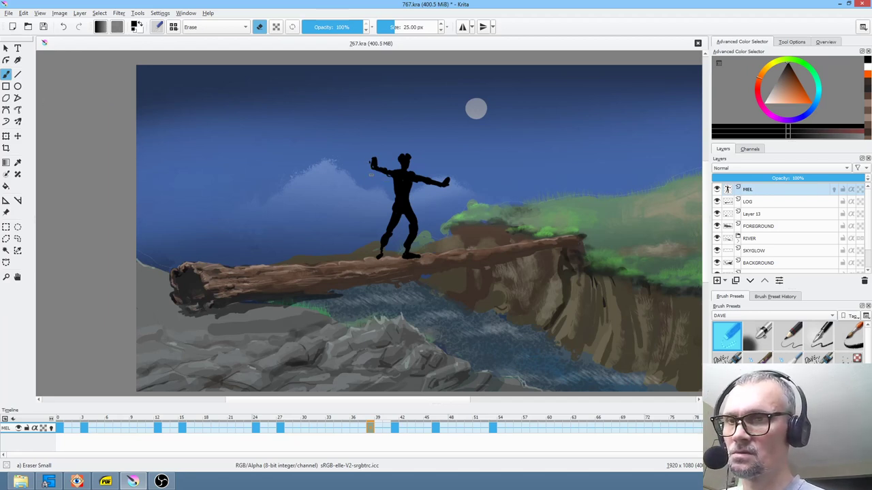
pyautogui.press('/')
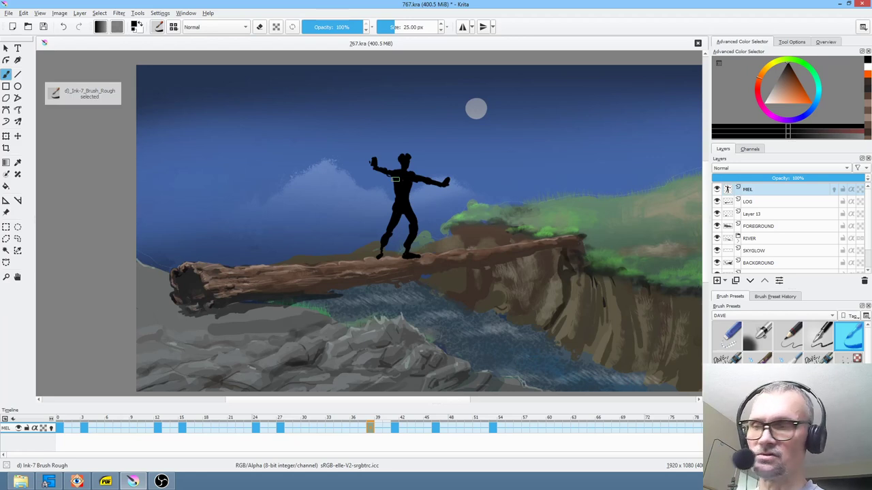
# Paint the figure's raised and supporting legs solid black at frame 27, comparing them with frame 38.
pyautogui.press(',')
pyautogui.press(',')
pyautogui.press(',')
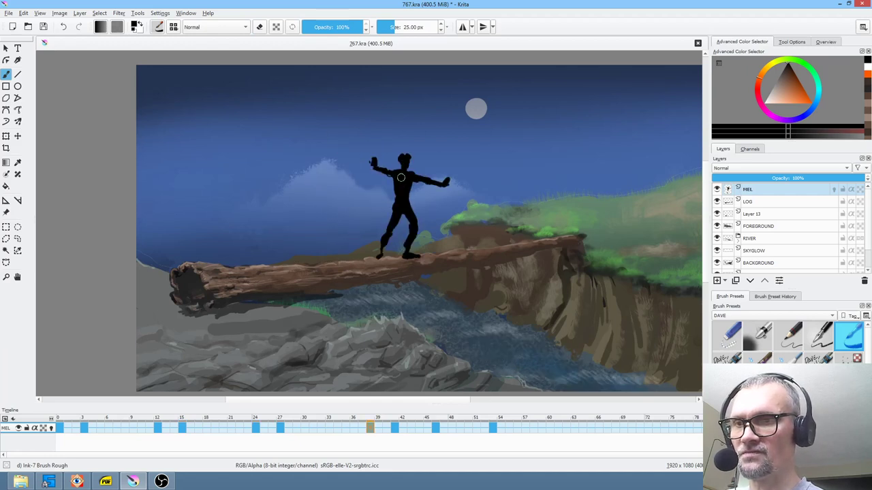
pyautogui.moveTo(304, 199)
pyautogui.mouseDown()
pyautogui.moveTo(357, 198)
pyautogui.moveTo(364, 217)
pyautogui.moveTo(344, 258)
pyautogui.mouseUp()
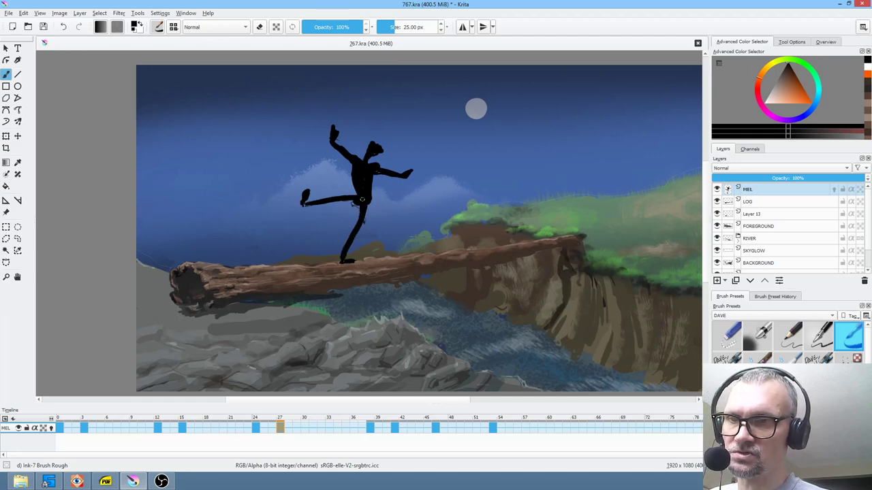
pyautogui.press('Right')
pyautogui.press('Left')
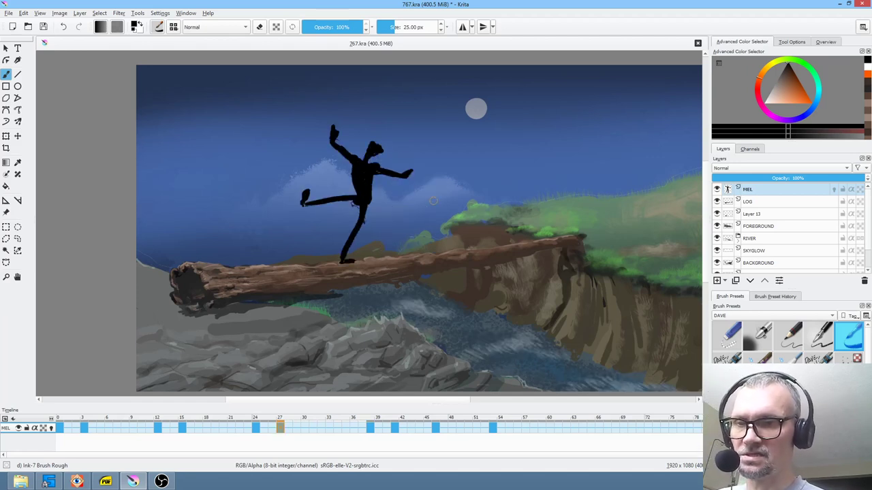
# Paint the supporting leg and the raised rear leg solid black at frame 24.
pyautogui.press('Left')
pyautogui.moveTo(360, 203); pyautogui.dragTo(344, 265)
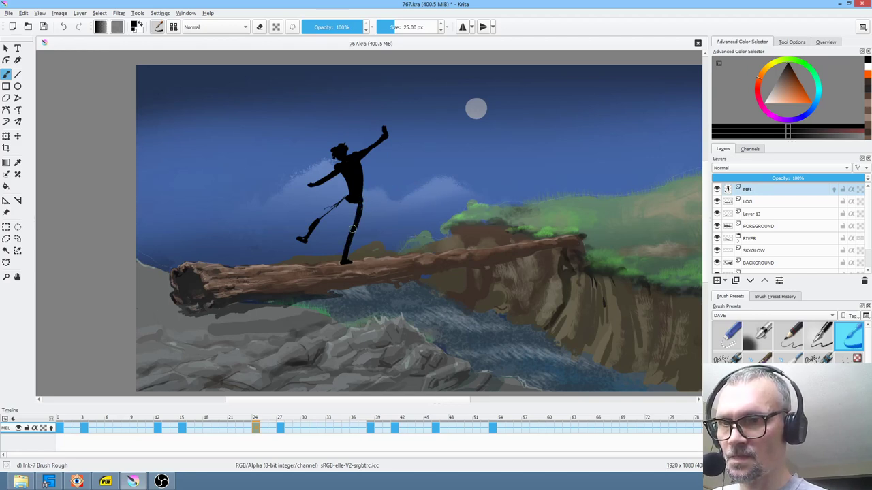
pyautogui.moveTo(308, 237); pyautogui.dragTo(355, 196)
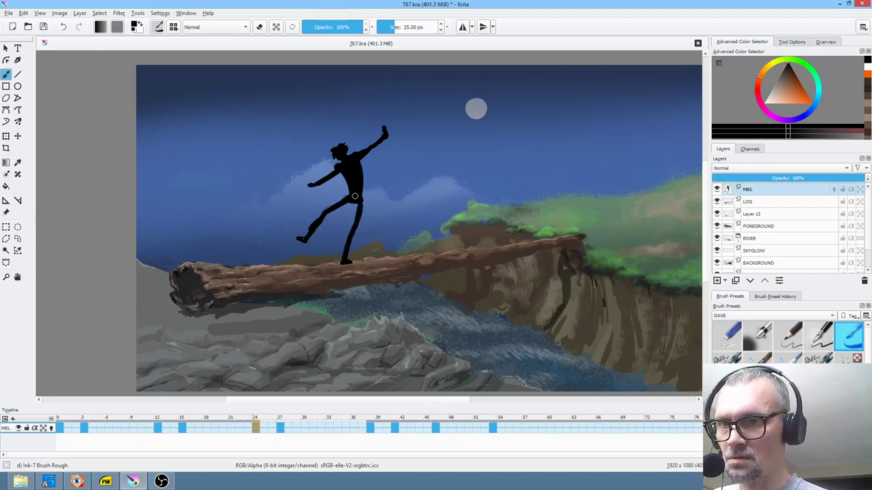
# Paint both legs solid black at frame 15 and erase the excess along the front calf.
pyautogui.press('Left')
pyautogui.moveTo(315, 199)
pyautogui.mouseDown()
pyautogui.moveTo(291, 247)
pyautogui.moveTo(311, 224)
pyautogui.moveTo(315, 194)
pyautogui.moveTo(328, 201)
pyautogui.moveTo(333, 231)
pyautogui.mouseUp()
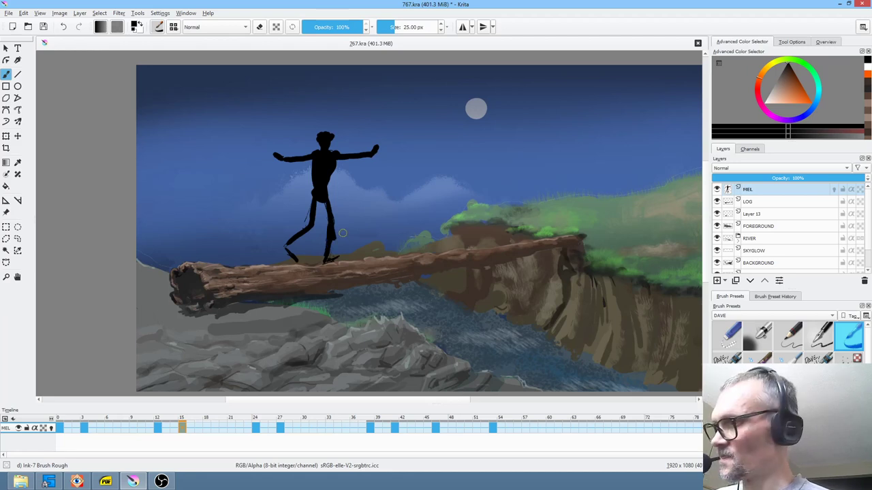
pyautogui.press('e')
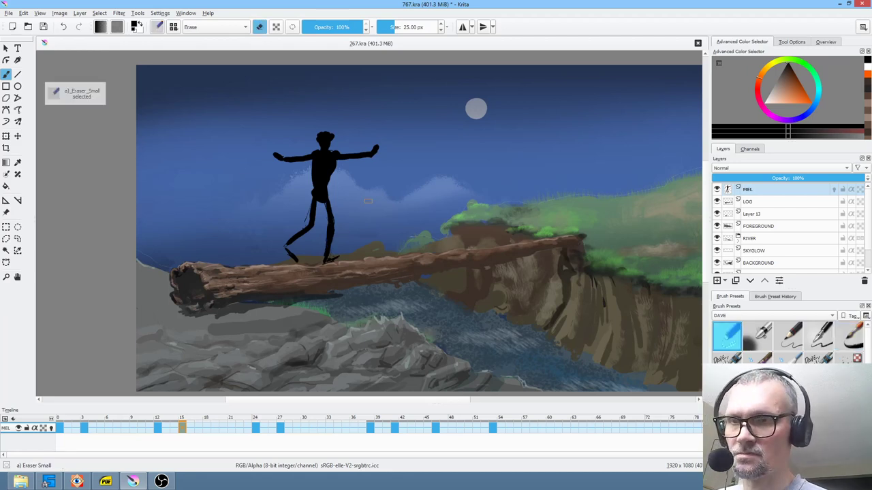
pyautogui.press('/')
# Paint both legs solid black at frame 12 and thicken the calves, comparing with the previous keyframe.
pyautogui.press('Left')
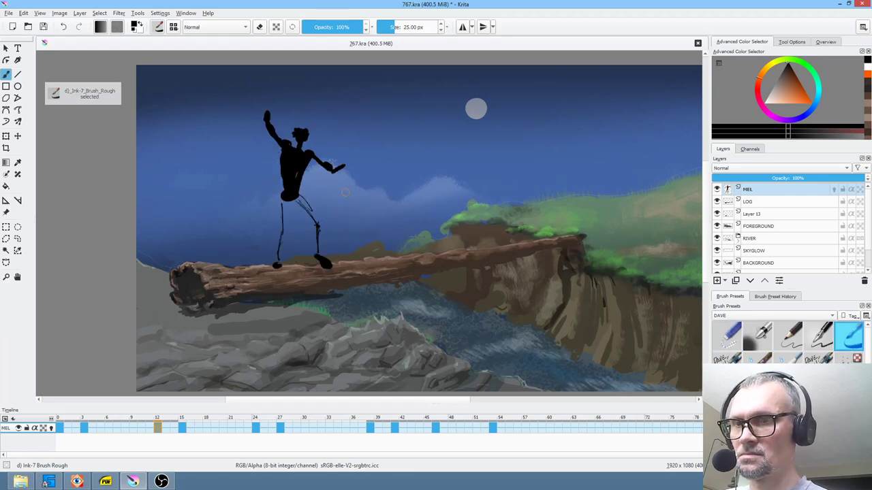
pyautogui.moveTo(284, 198); pyautogui.dragTo(277, 263)
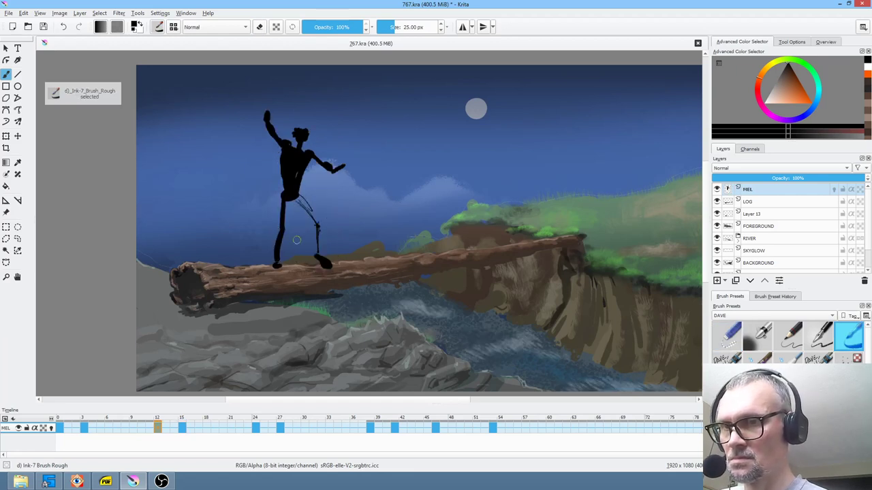
pyautogui.moveTo(303, 199)
pyautogui.mouseDown()
pyautogui.moveTo(319, 229)
pyautogui.moveTo(317, 254)
pyautogui.mouseUp()
pyautogui.press('Left')
pyautogui.press('Right')
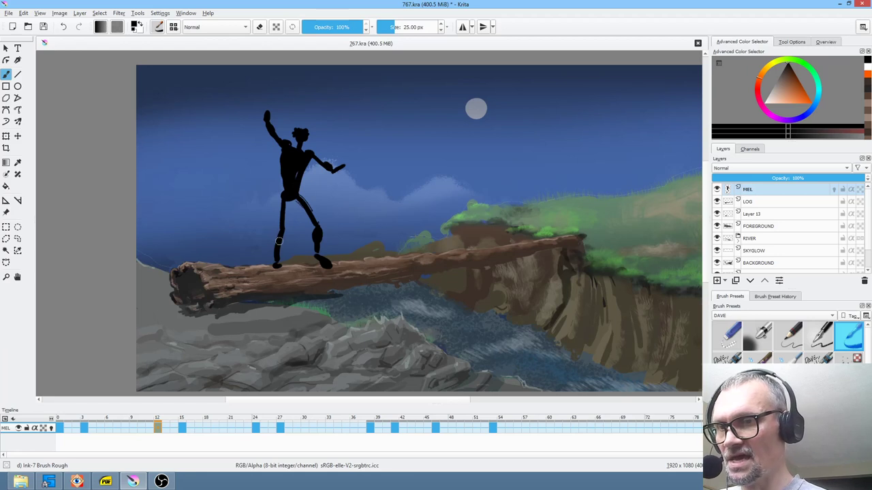
pyautogui.moveTo(278, 242); pyautogui.dragTo(281, 240)
# Build up the thighs of both legs at frame 15 to give them a fuller shape.
pyautogui.press('Right')
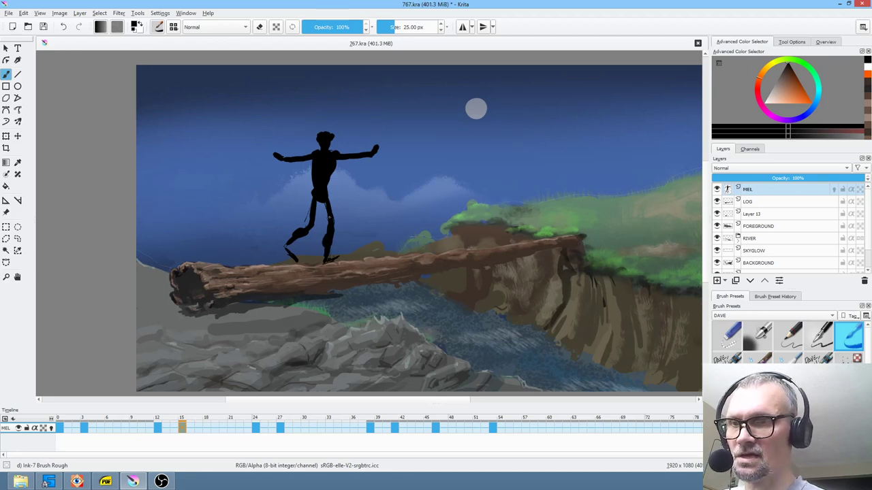
pyautogui.moveTo(320, 204); pyautogui.dragTo(314, 226)
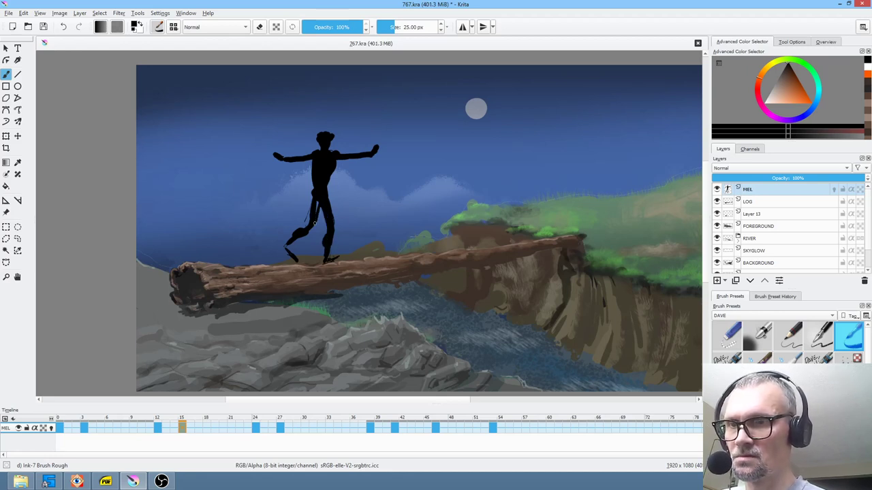
pyautogui.moveTo(313, 195); pyautogui.dragTo(308, 226)
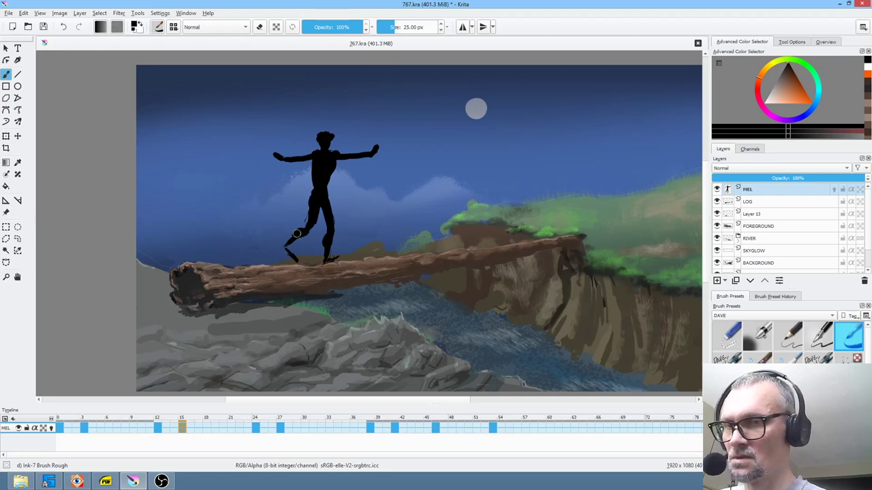
# Fill in the rear foot solid black at frame 15, comparing the pose with the frame 24 keyframe.
pyautogui.press('e')
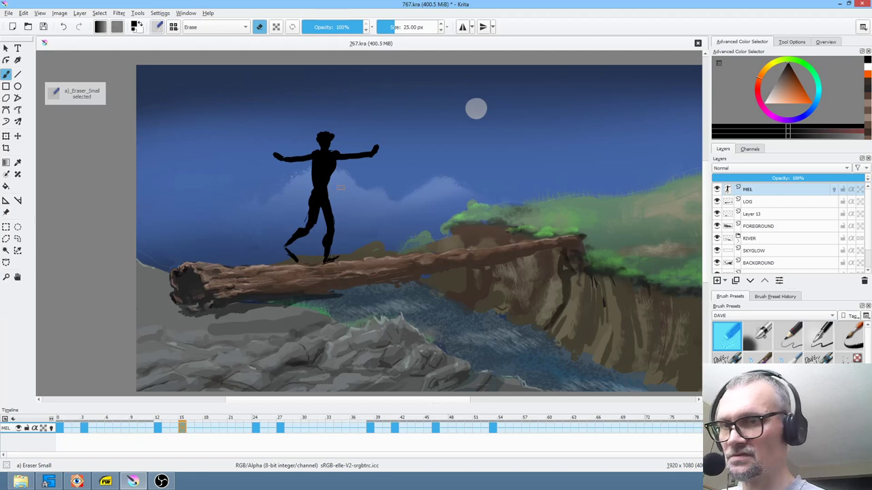
pyautogui.press('.')
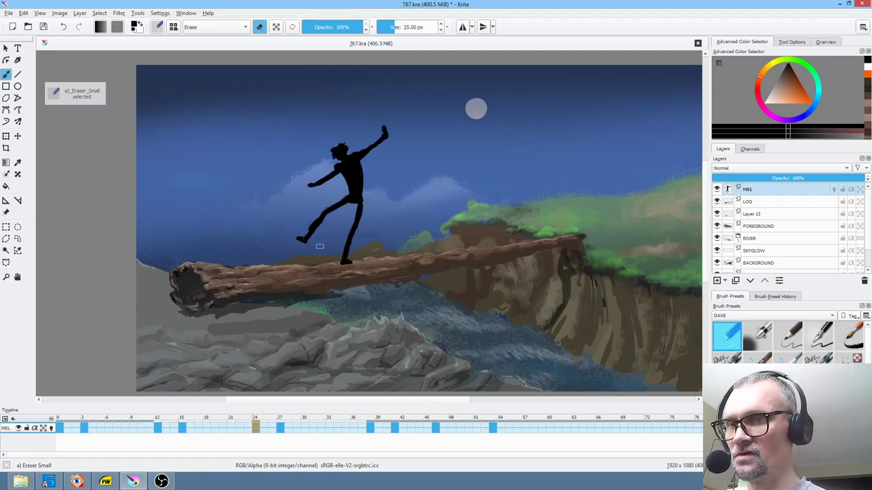
pyautogui.press('e')
pyautogui.press(',')
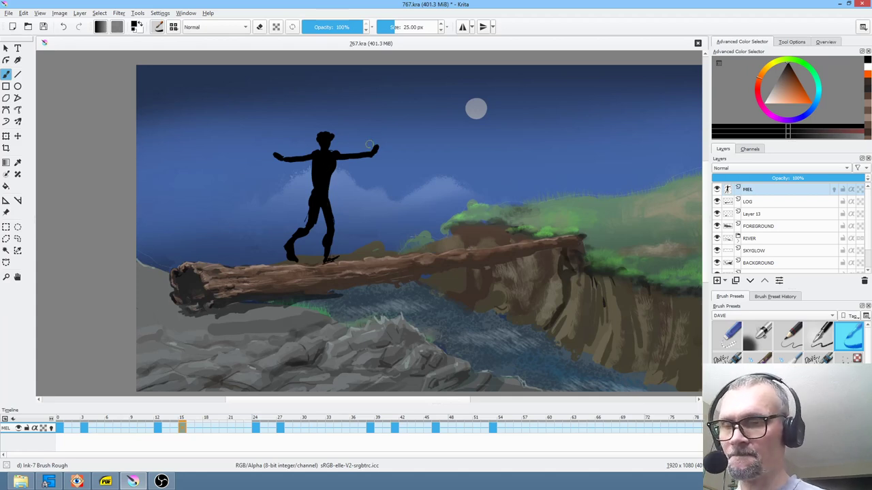
# Erase the rear foot at frame 15 and repaint it smaller, lifted off the log at the end of the calf.
pyautogui.press('e')
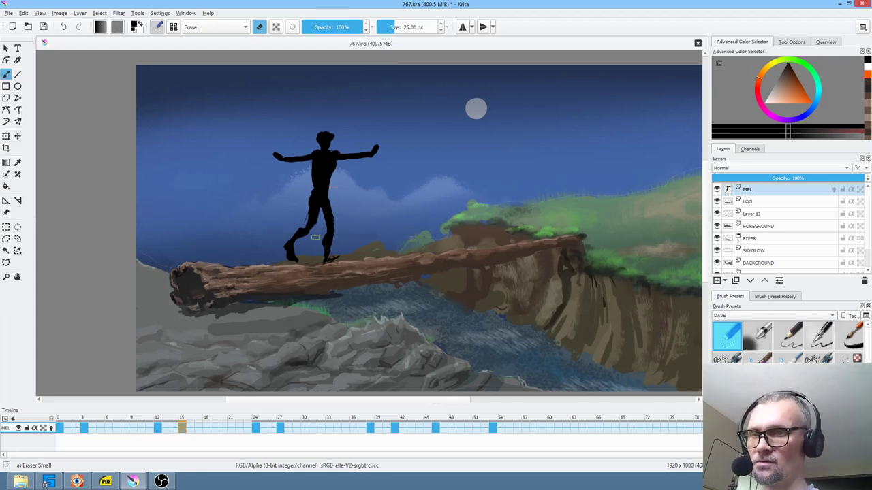
pyautogui.press('e')
pyautogui.press('e')
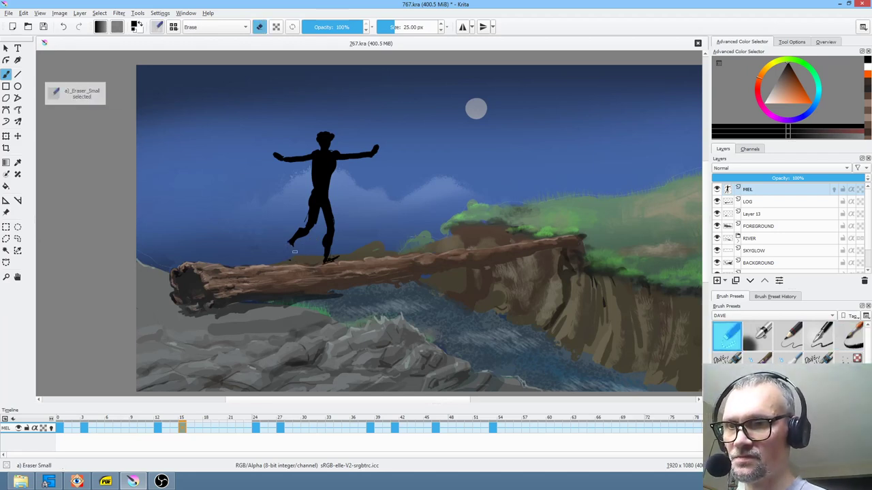
pyautogui.press('Left')
pyautogui.press('Right')
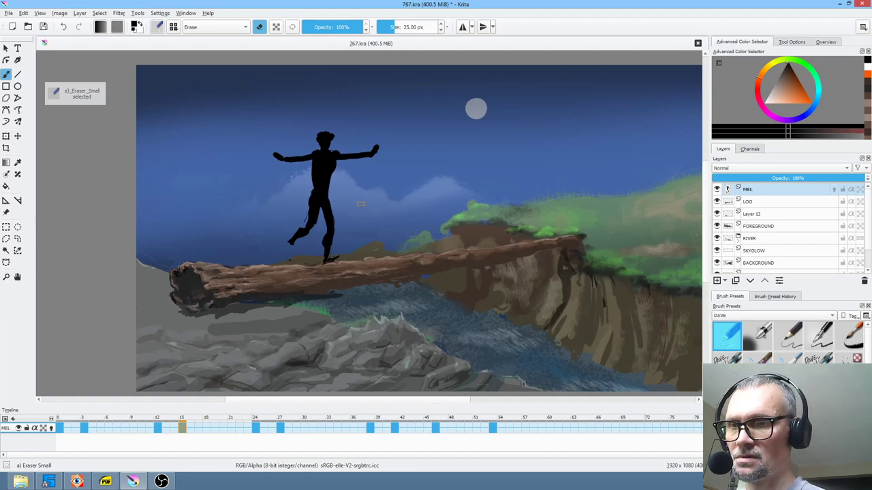
pyautogui.press('e')
pyautogui.press('e')
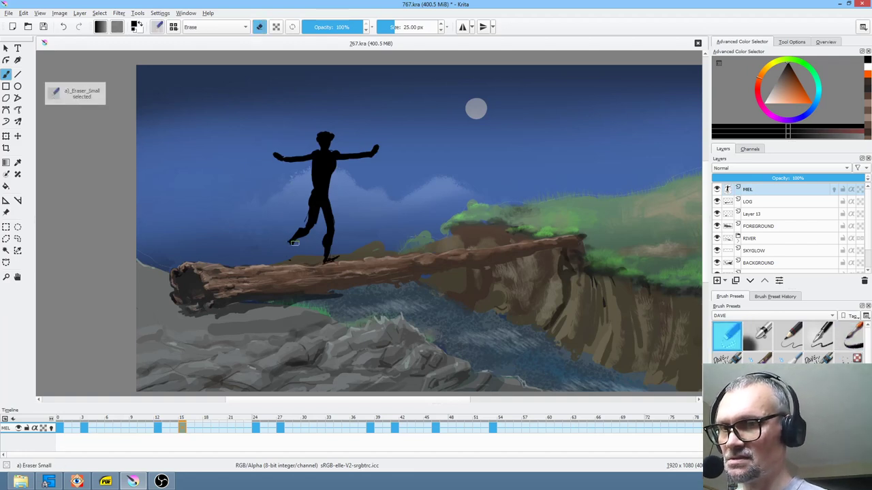
pyautogui.press('Left')
pyautogui.press('Right')
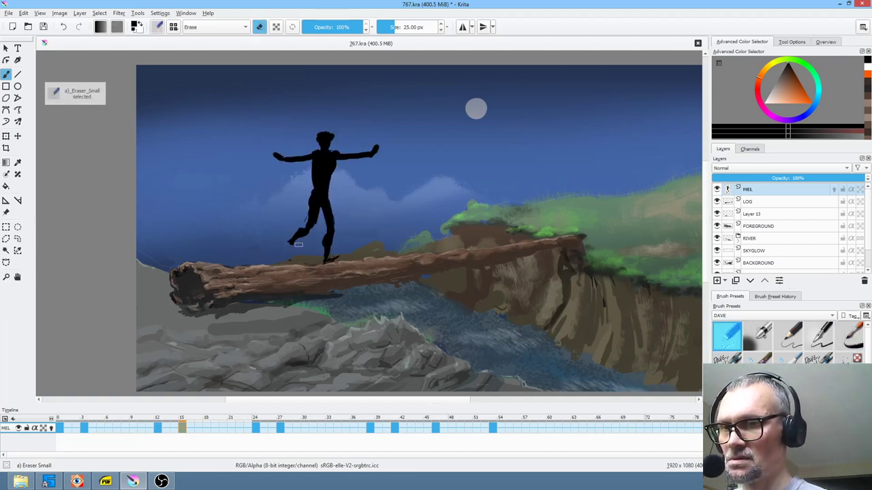
pyautogui.press('e')
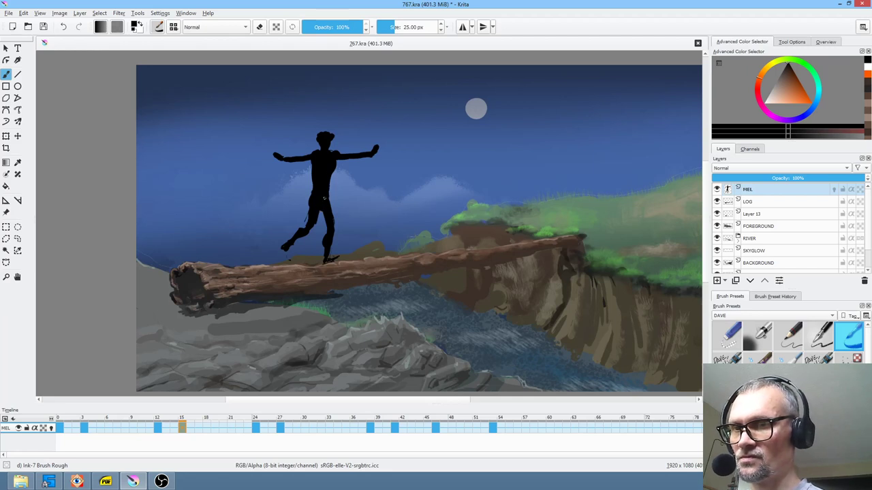
# Thicken the thigh of the supporting leg at frame 24 and compare the poses at frames 27 and 38.
pyautogui.press('.')
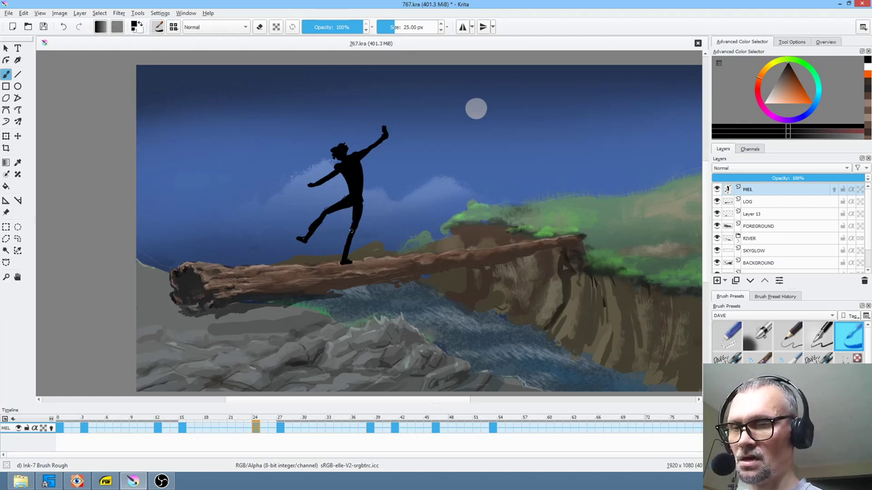
pyautogui.press('.')
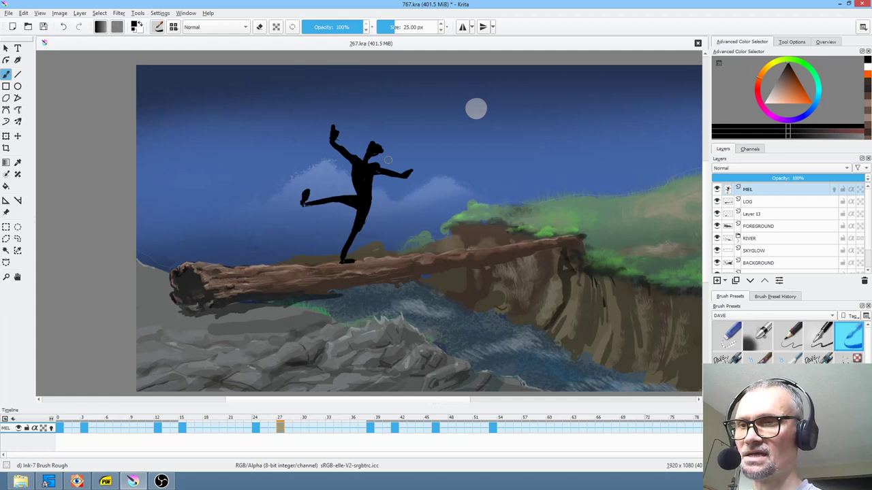
pyautogui.press('Right')
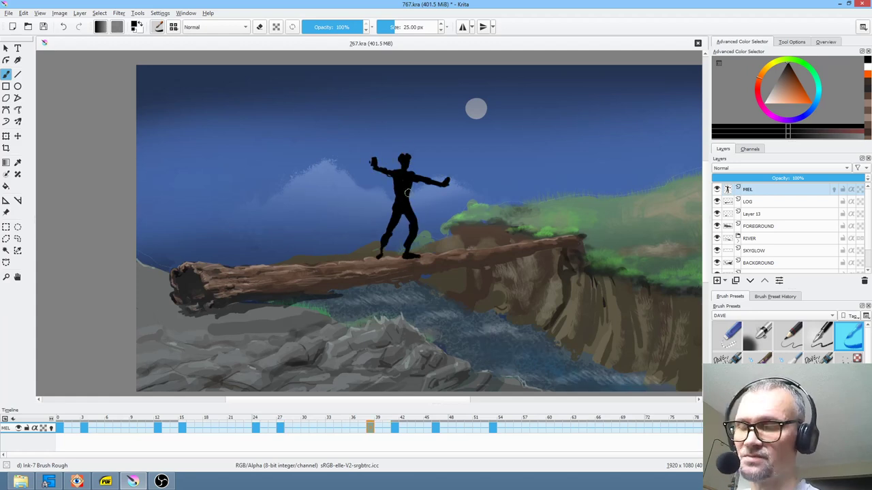
pyautogui.press('Left')
pyautogui.press(',')
pyautogui.press(',')
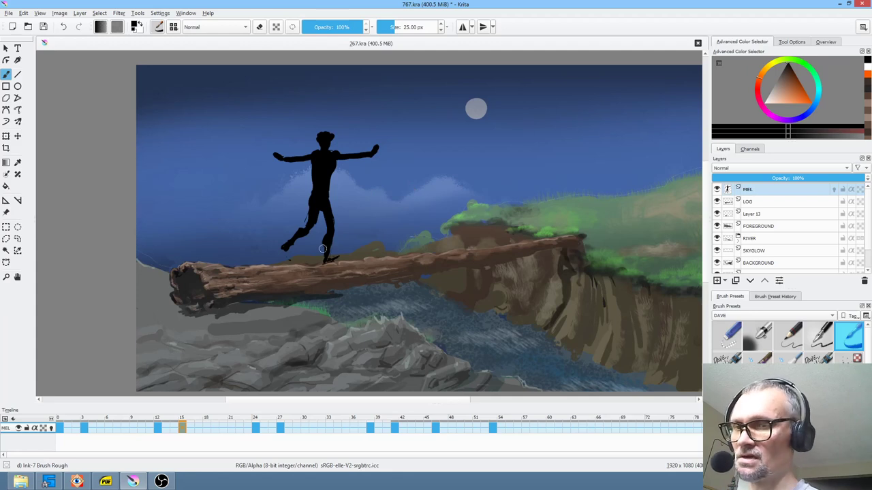
# Clean up the supporting foot at frame 15 and repaint it solid black, comparing it with the next keyframe.
pyautogui.press('/')
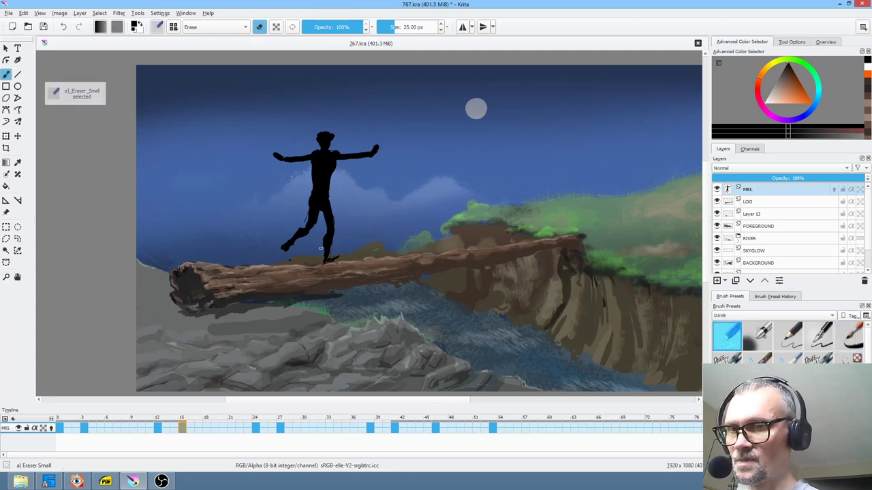
pyautogui.press('/')
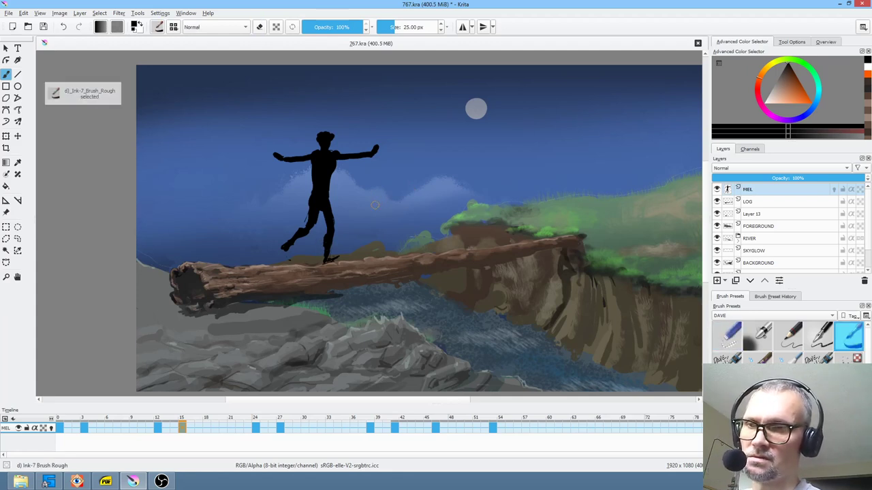
pyautogui.press('.')
pyautogui.press(',')
pyautogui.press('.')
pyautogui.press(',')
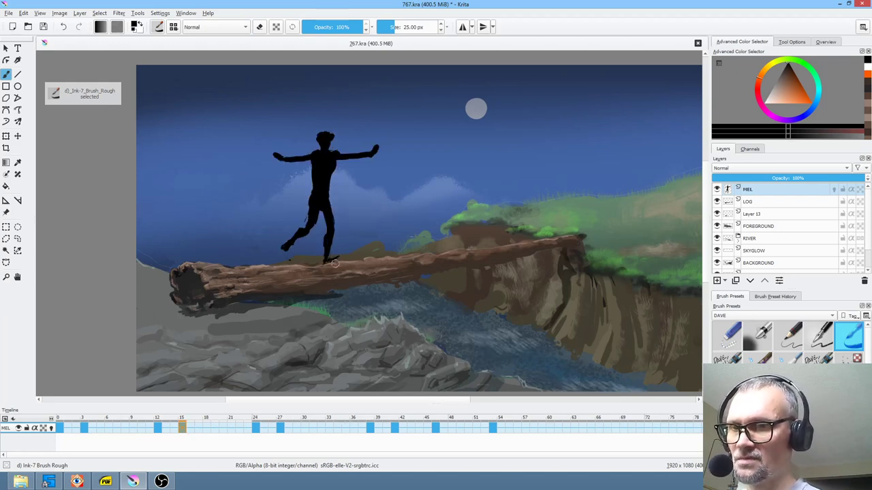
pyautogui.press('/')
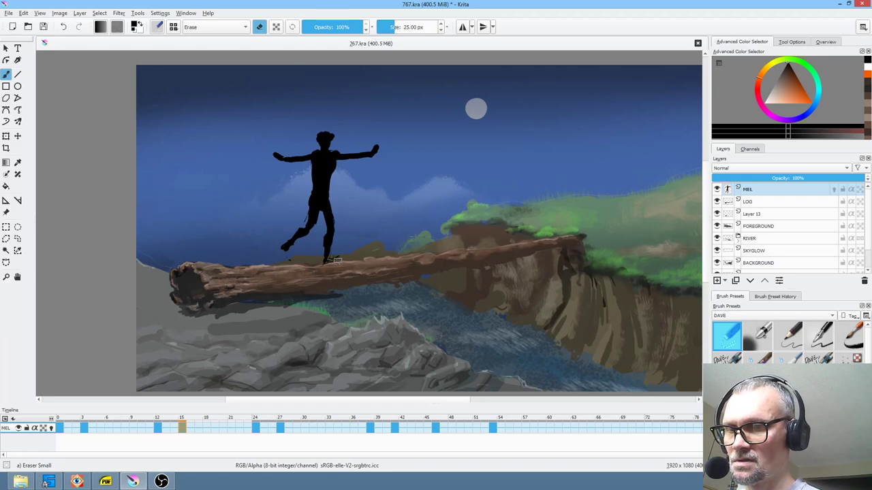
pyautogui.press('/')
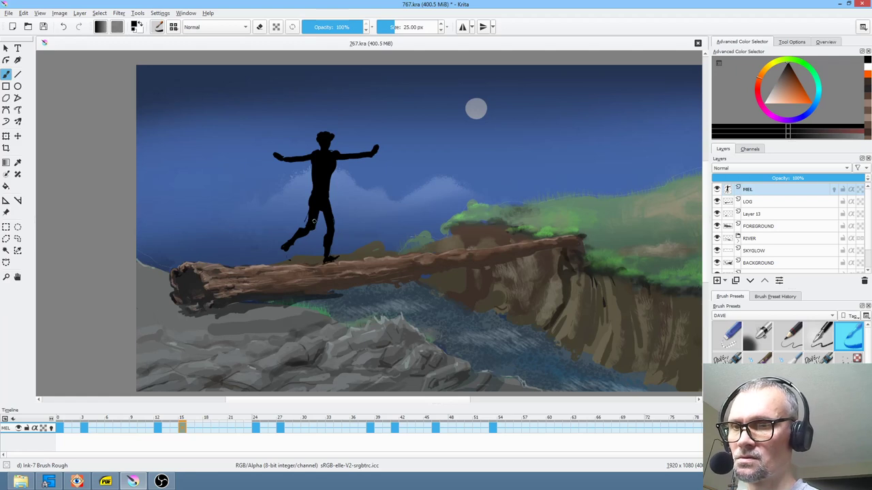
# Build up the calves of the raised and supporting legs at frame 24 and trim their outlines.
pyautogui.press('.')
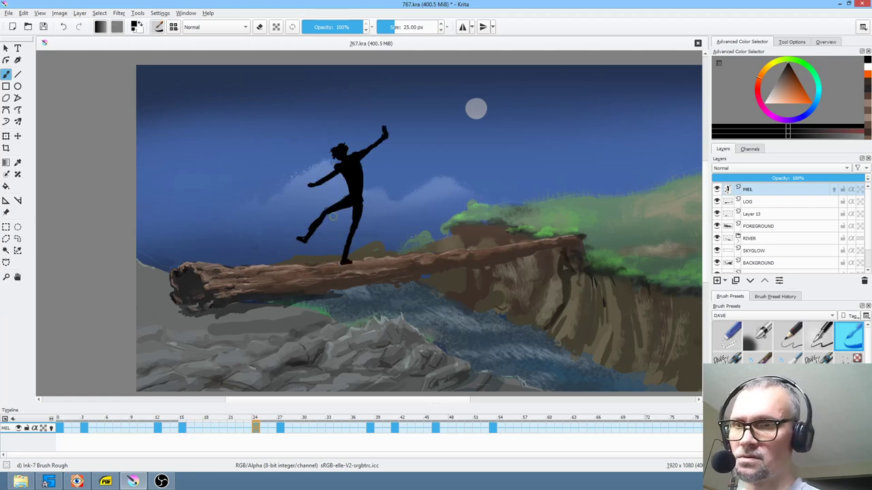
pyautogui.moveTo(318, 224); pyautogui.dragTo(318, 221)
pyautogui.press('/')
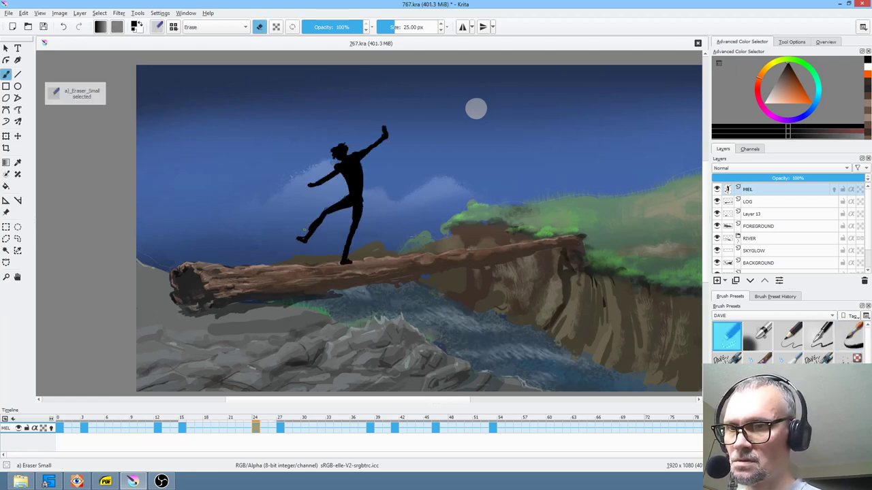
pyautogui.press('e')
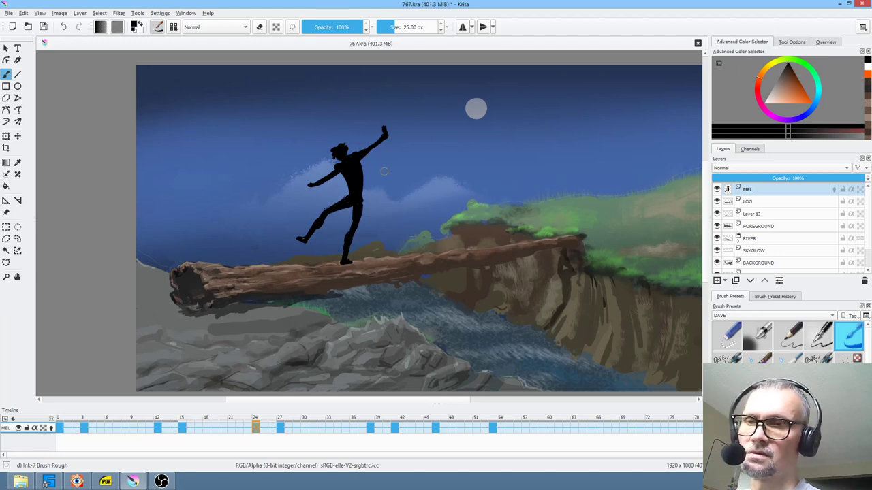
# Smooth the supporting leg at frame 24 by filling out the thigh and trimming around the knee.
pyautogui.moveTo(384, 205); pyautogui.dragTo(424, 158)
pyautogui.moveTo(402, 187); pyautogui.dragTo(449, 189)
pyautogui.press('1')
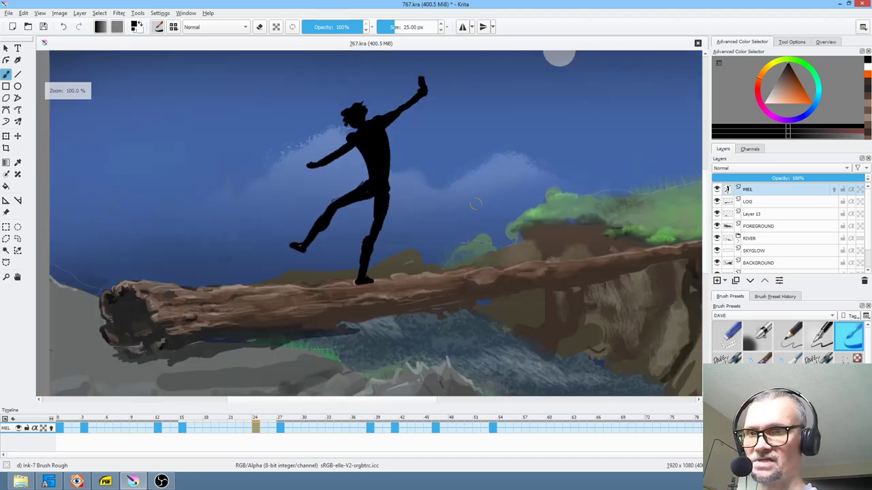
pyautogui.moveTo(409, 211); pyautogui.dragTo(468, 203)
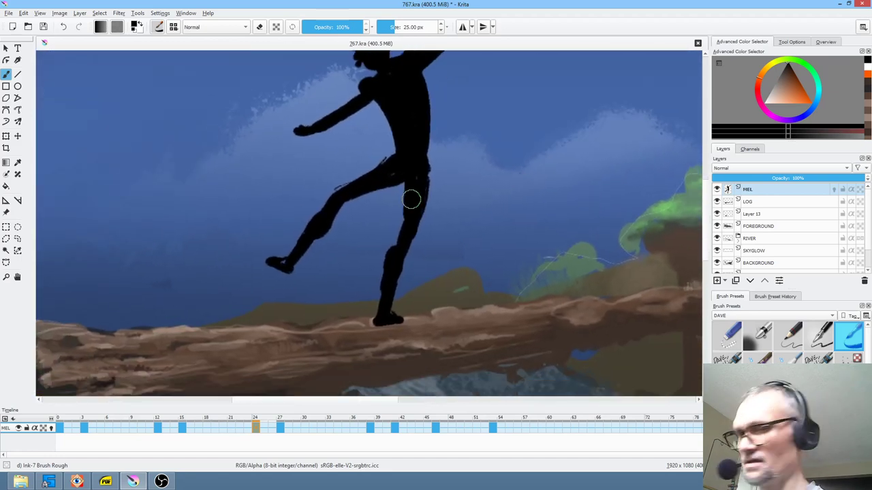
pyautogui.press('e')
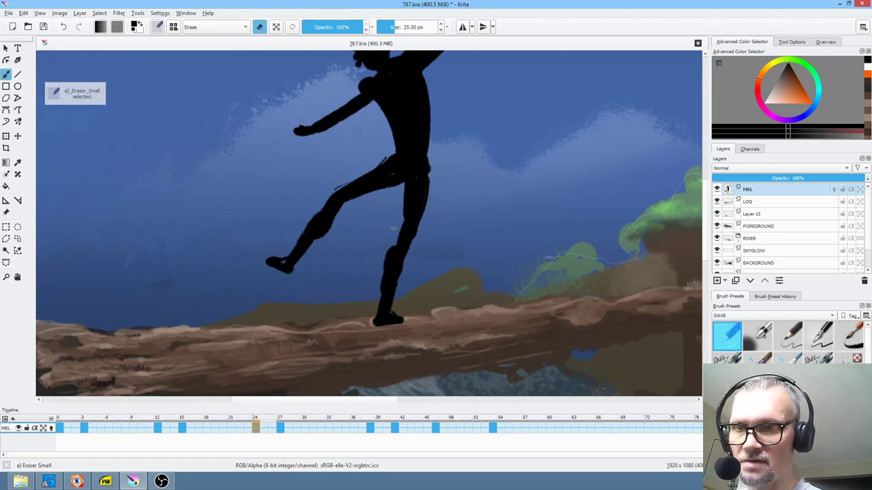
pyautogui.press('e')
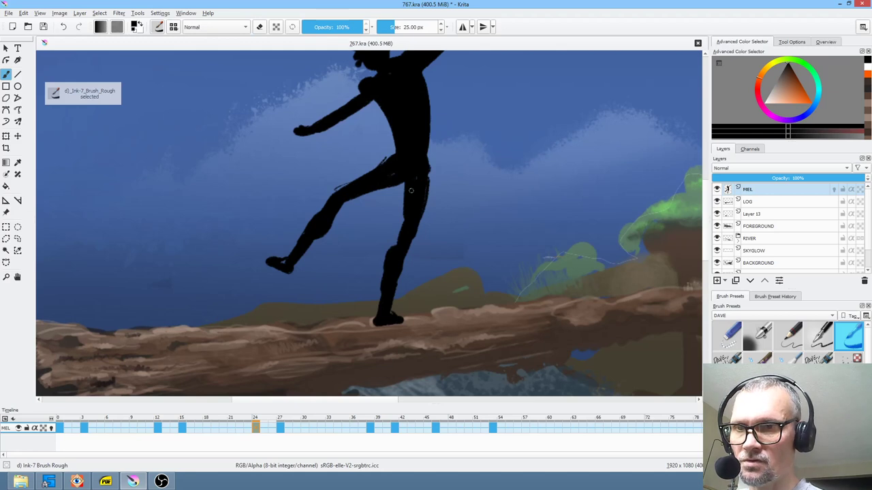
pyautogui.press('e')
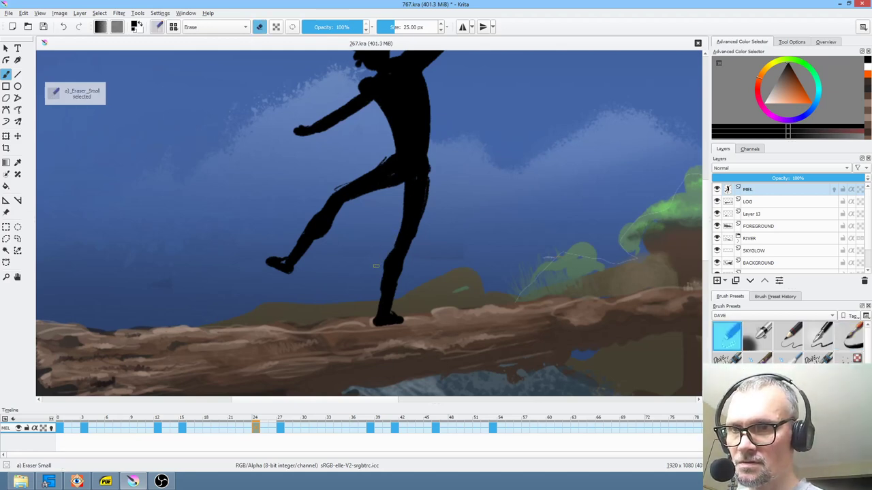
pyautogui.press('e')
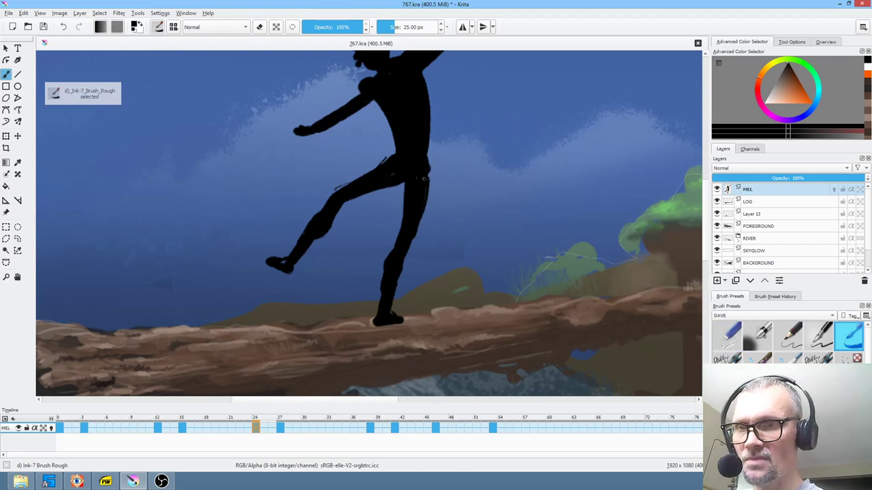
# Fill the gaps at the hip and along the top of the raised thigh at frame 24, trimming the rough edge.
pyautogui.moveTo(428, 146)
pyautogui.mouseDown()
pyautogui.moveTo(428, 186)
pyautogui.moveTo(427, 143)
pyautogui.mouseUp()
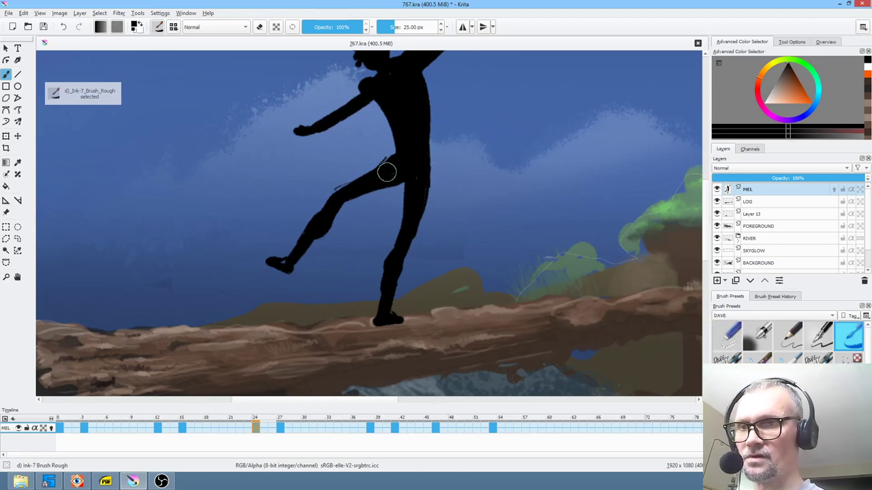
pyautogui.moveTo(344, 189); pyautogui.dragTo(387, 163)
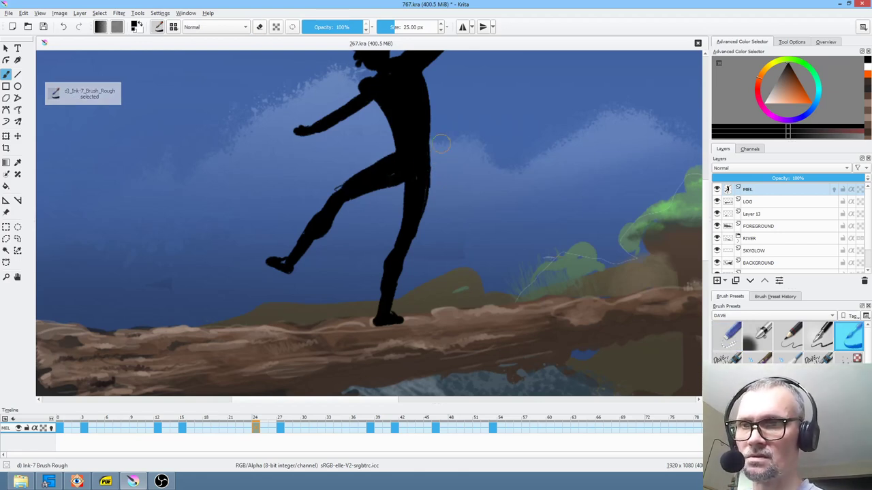
pyautogui.press('e')
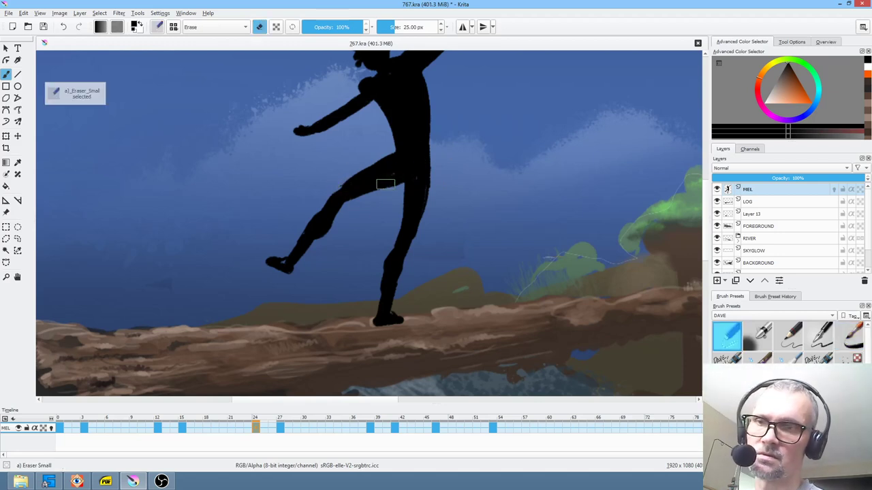
pyautogui.press('e')
# Paint fingers on the lowered hand at frame 24 and reshape the wrist of the raised hand.
pyautogui.moveTo(449, 202); pyautogui.dragTo(406, 303)
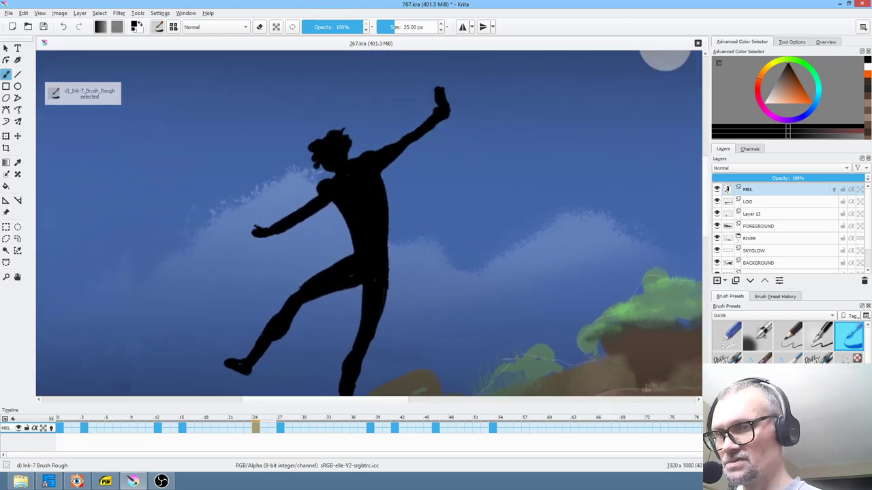
pyautogui.moveTo(252, 230); pyautogui.dragTo(248, 232)
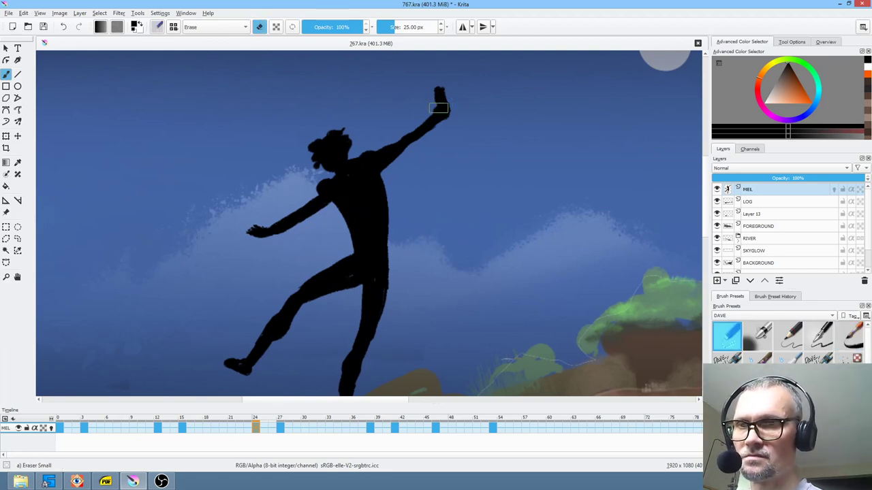
pyautogui.press('e')
pyautogui.moveTo(443, 126); pyautogui.dragTo(450, 109)
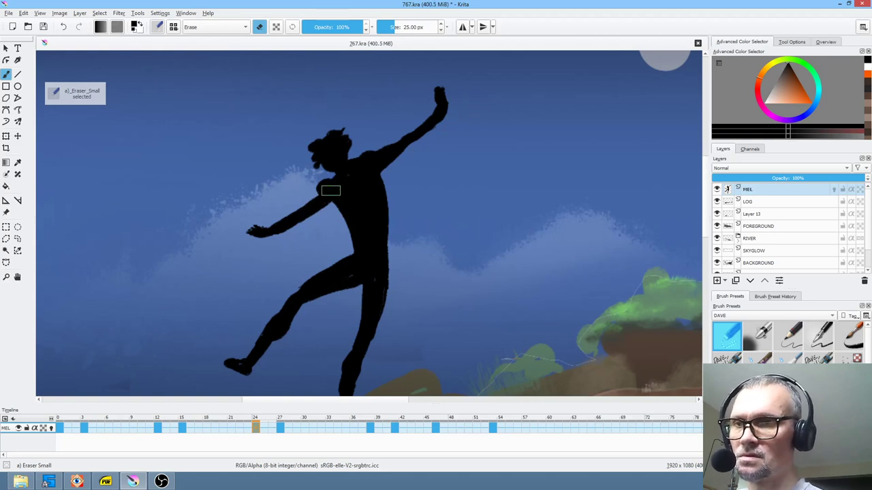
# Thicken the forearm of the lowered arm at frame 24 and move on to the keyframe at frame 27.
pyautogui.press('e')
pyautogui.moveTo(300, 210); pyautogui.dragTo(282, 221)
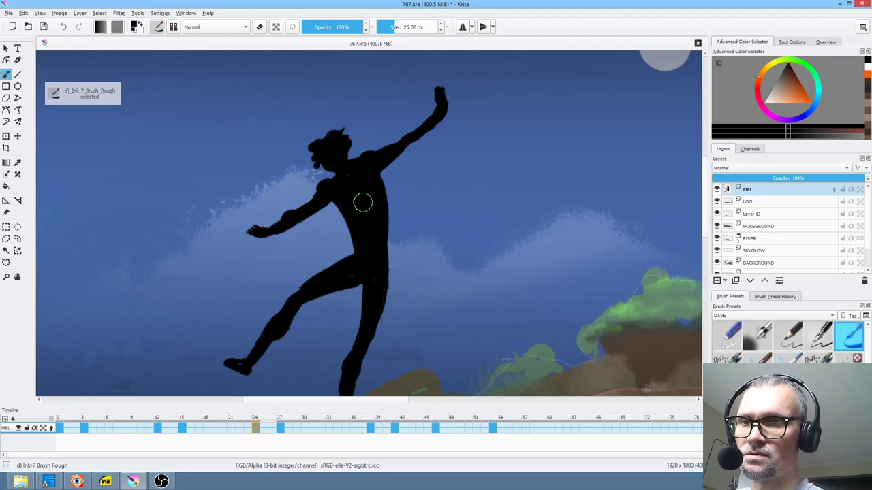
pyautogui.press('.')
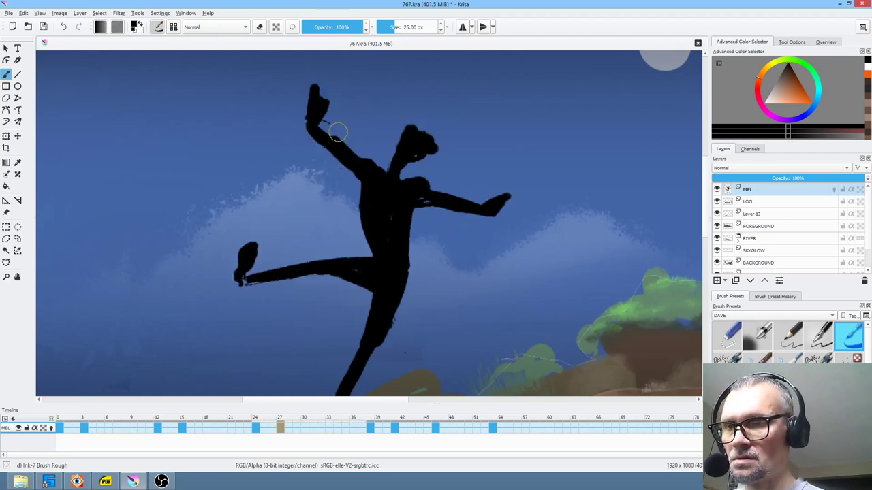
# Trim the raised hand and the underarm at frame 27 and fill out the hair on the head.
pyautogui.press('/')
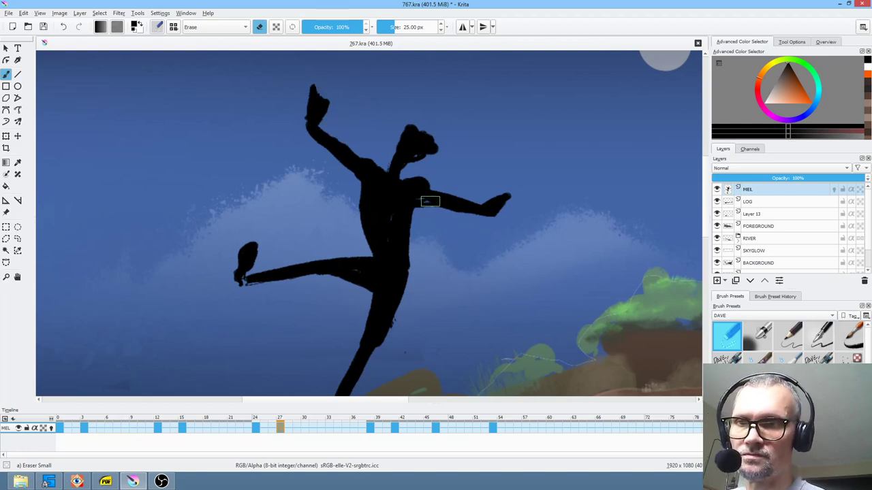
pyautogui.press('/')
pyautogui.press('/')
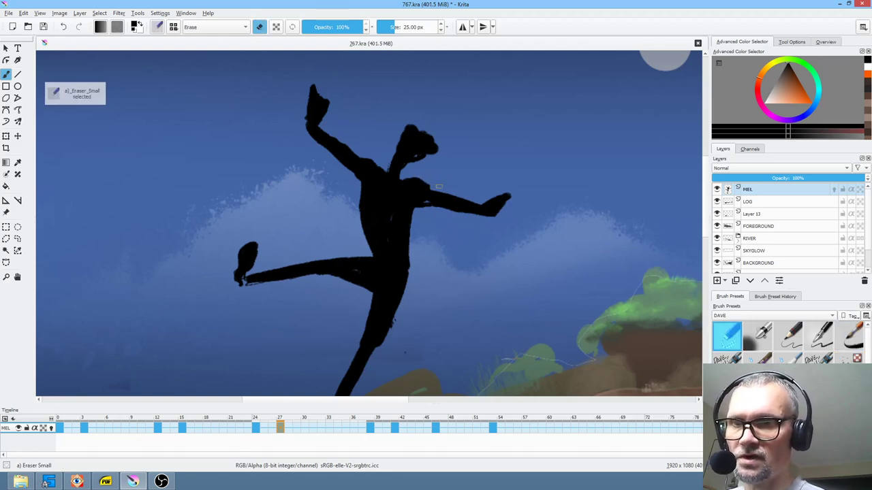
pyautogui.press('/')
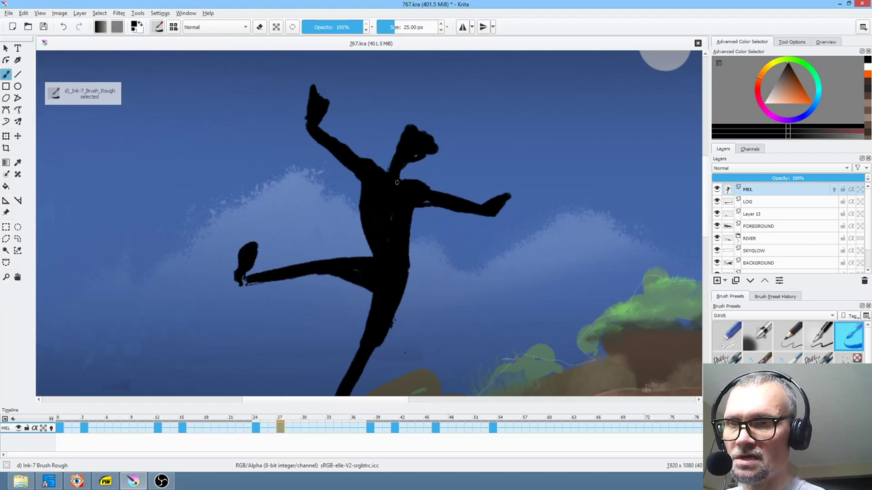
pyautogui.moveTo(399, 147); pyautogui.dragTo(415, 161)
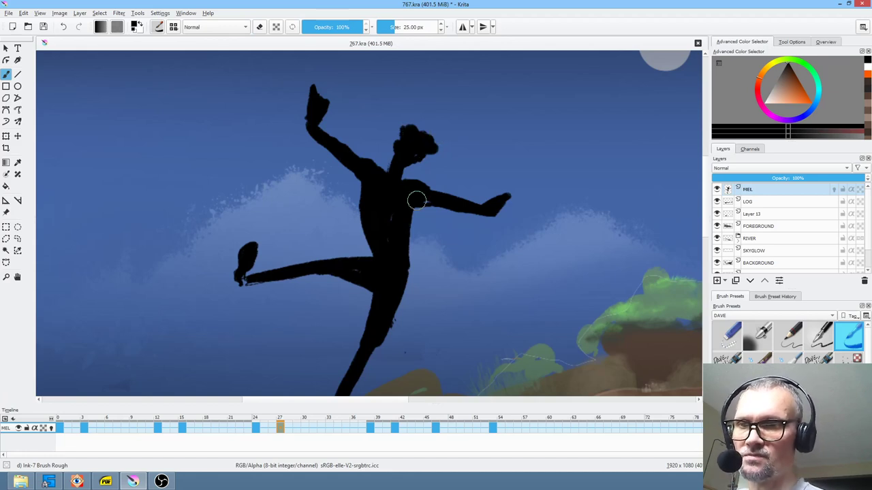
# Join the raised foot to its ankle at frame 27, trimming the heel, and fill out the calf and the gaps around the hip.
pyautogui.moveTo(413, 227); pyautogui.dragTo(464, 212)
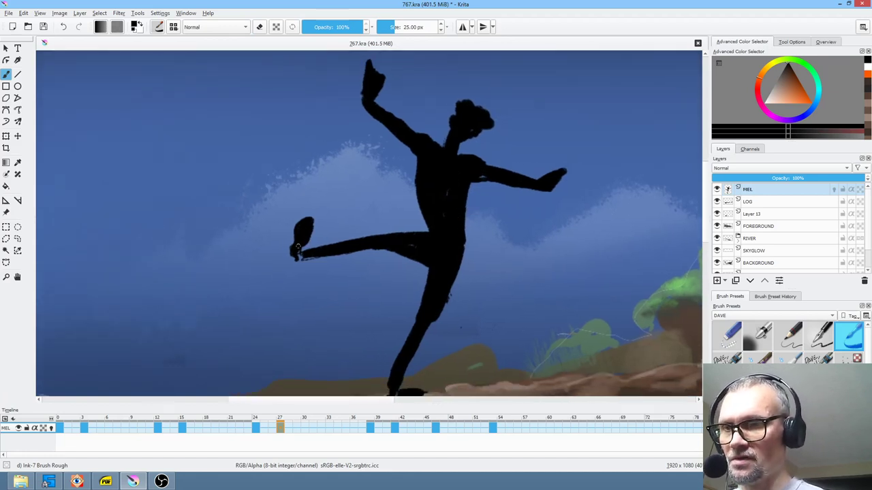
pyautogui.press('e')
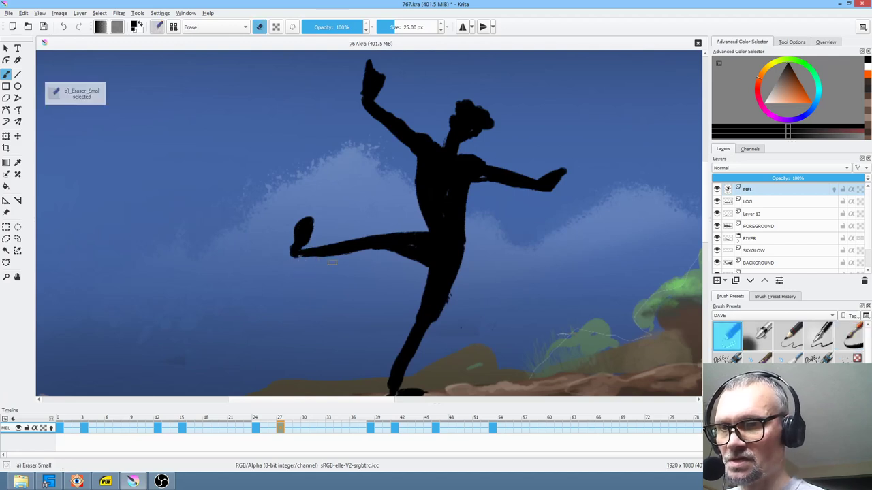
pyautogui.press('e')
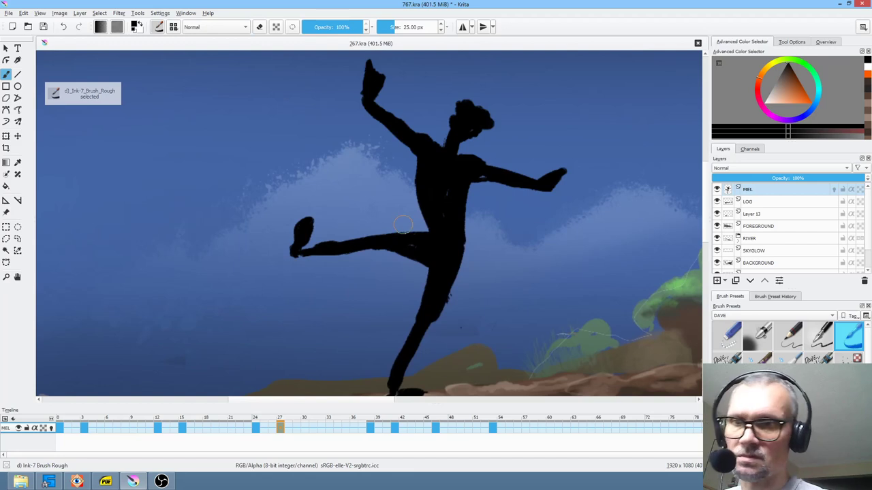
pyautogui.moveTo(447, 257); pyautogui.dragTo(461, 228)
pyautogui.moveTo(374, 218)
pyautogui.mouseDown()
pyautogui.moveTo(421, 220)
pyautogui.moveTo(369, 218)
pyautogui.moveTo(436, 222)
pyautogui.mouseUp()
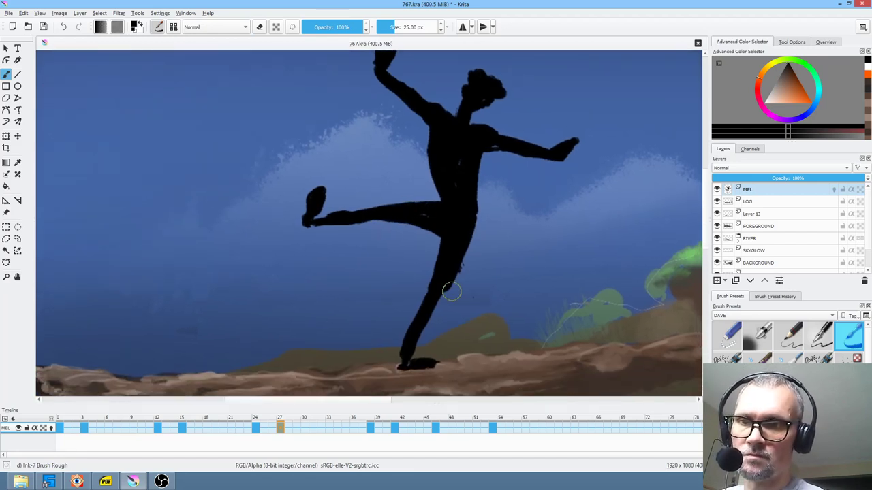
# Fill out the supporting leg's calf at frame 27 and trim the rough edges around the shin, knee and back of the thigh.
pyautogui.press('e')
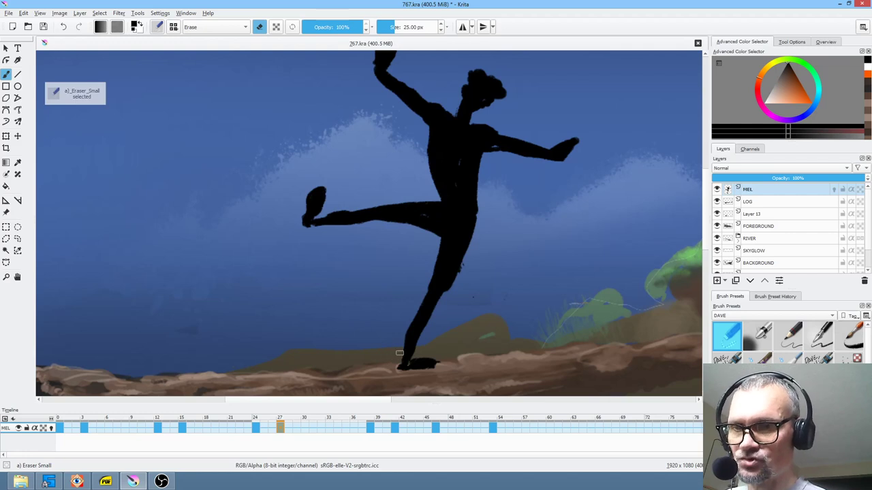
pyautogui.press('e')
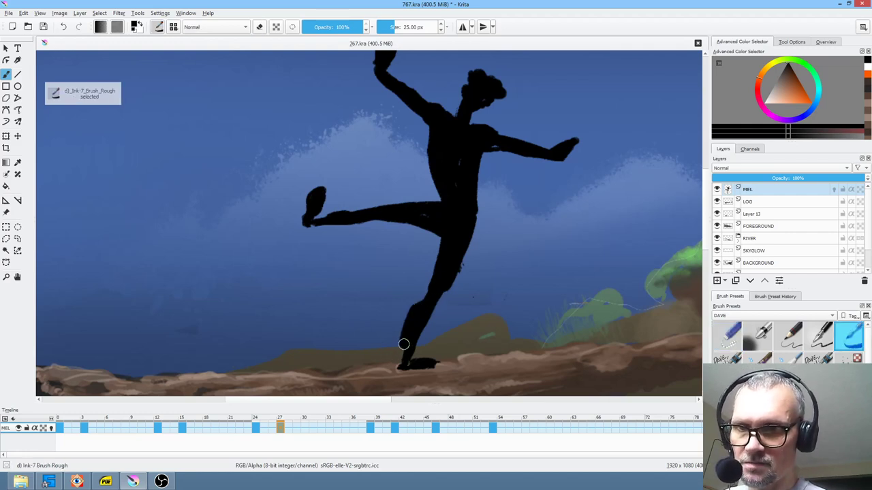
pyautogui.press('e')
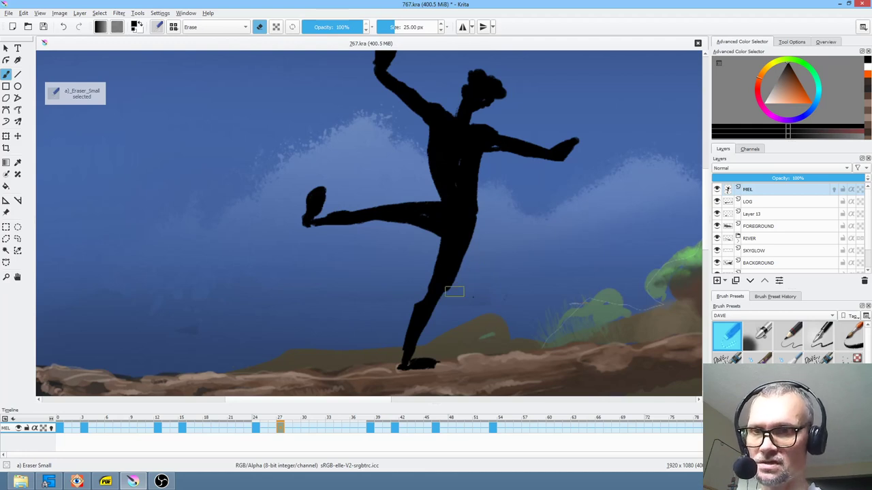
pyautogui.press('/')
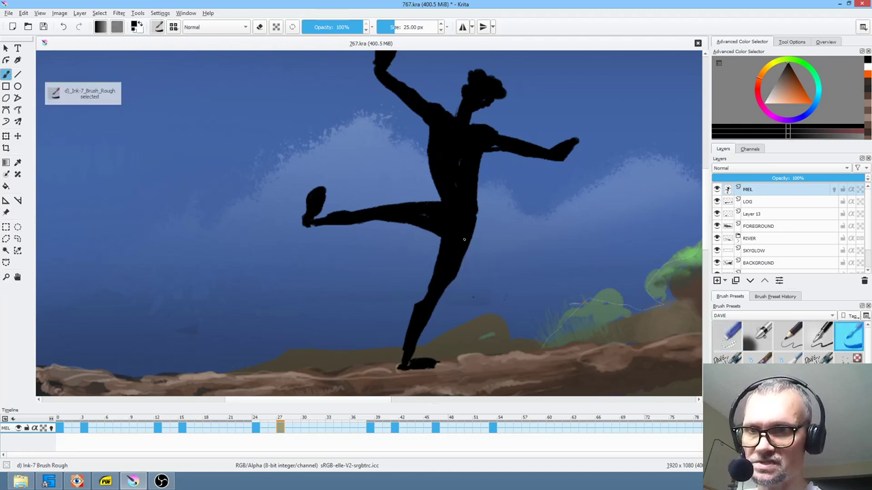
pyautogui.press('/')
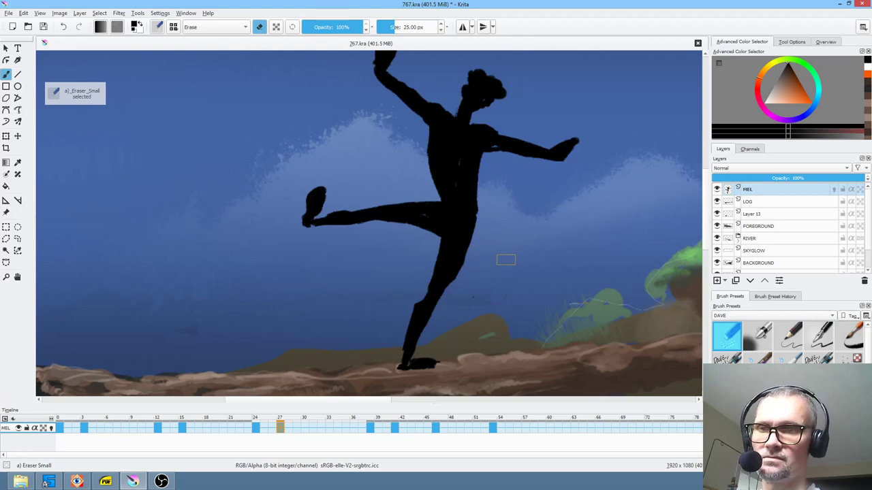
pyautogui.press('/')
# Fill the upper arm and smooth the knees and lower legs of the figure at frame 38.
pyautogui.press('.')
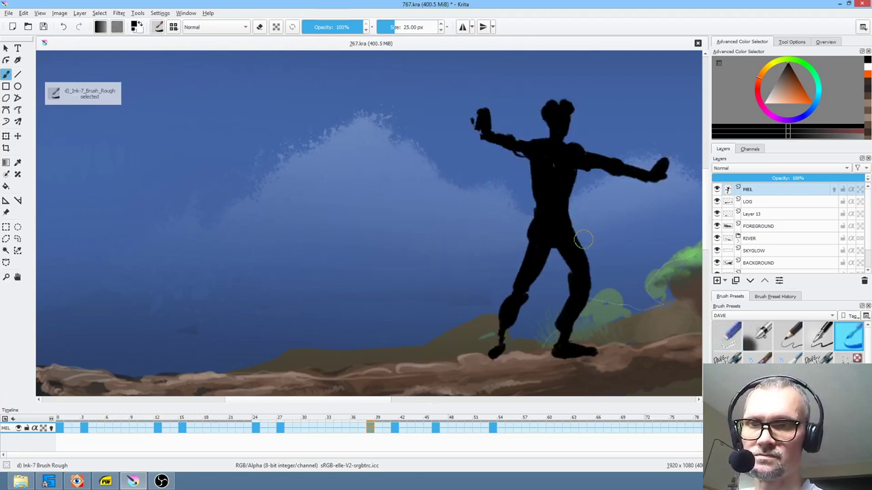
pyautogui.moveTo(489, 171); pyautogui.dragTo(475, 185)
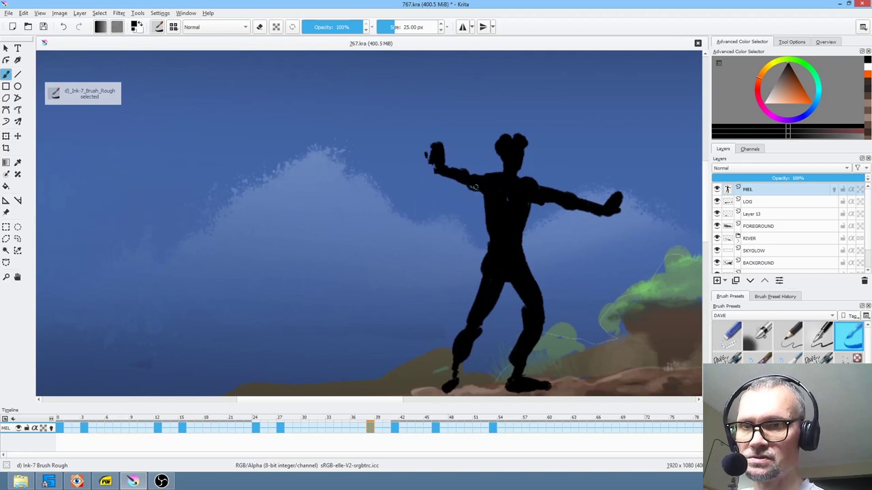
pyautogui.scroll(-3, 517, 198)
pyautogui.press('/')
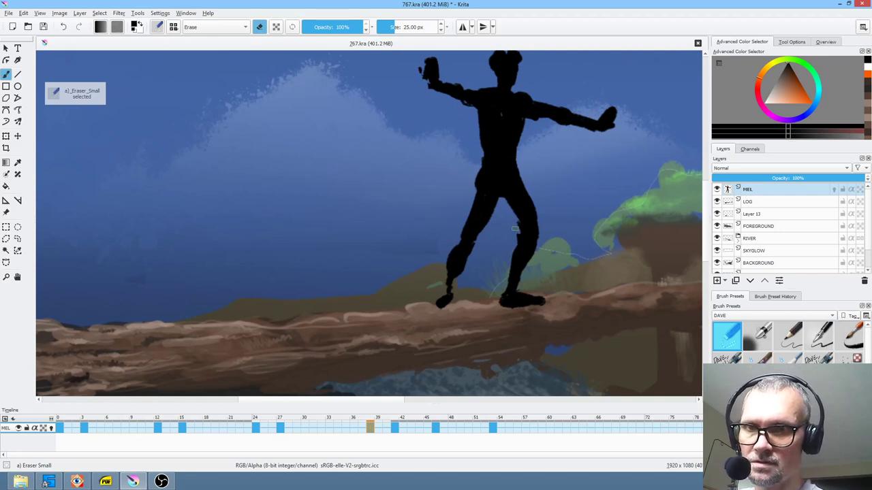
# Fill in the rear ankle at frame 41 and erase the stray specks around the arms.
pyautogui.press('Right')
pyautogui.press('Right')
pyautogui.press('Right')
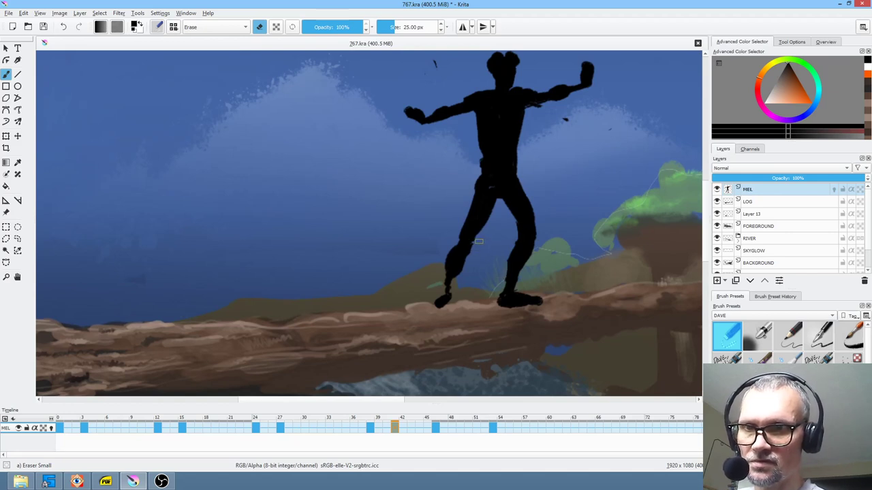
pyautogui.press('/')
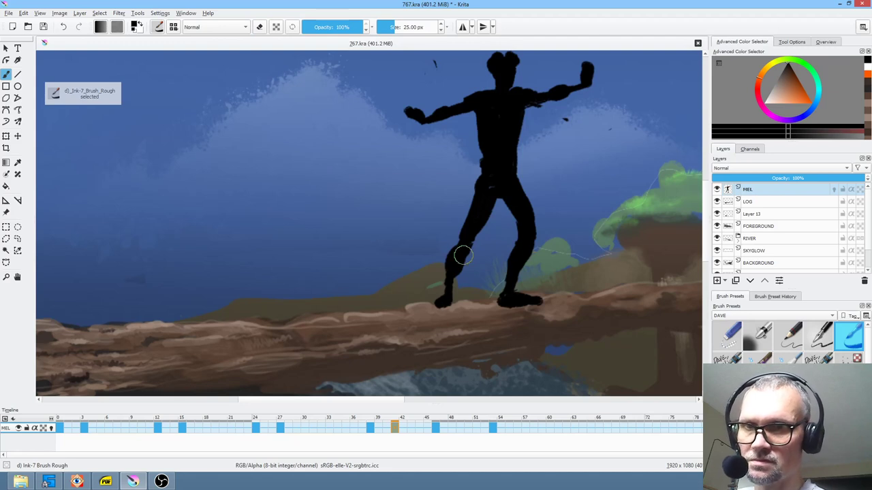
pyautogui.press('/')
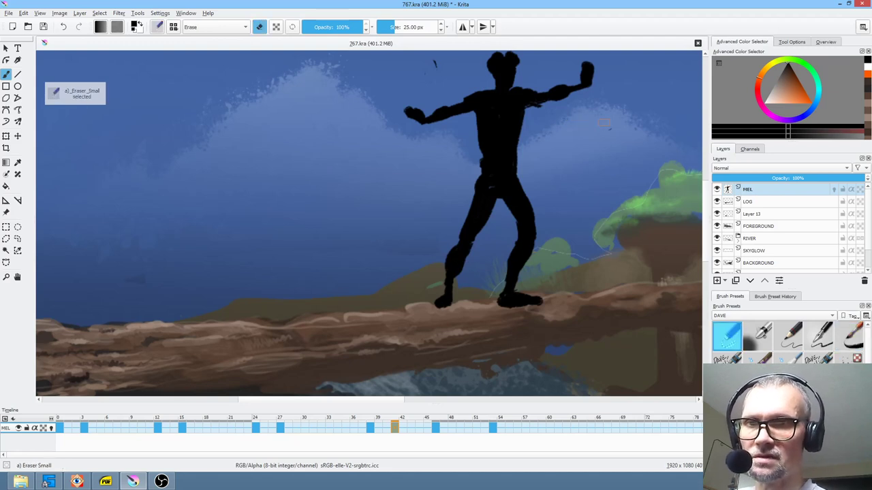
pyautogui.moveTo(553, 142); pyautogui.dragTo(532, 219)
pyautogui.click(414, 140)
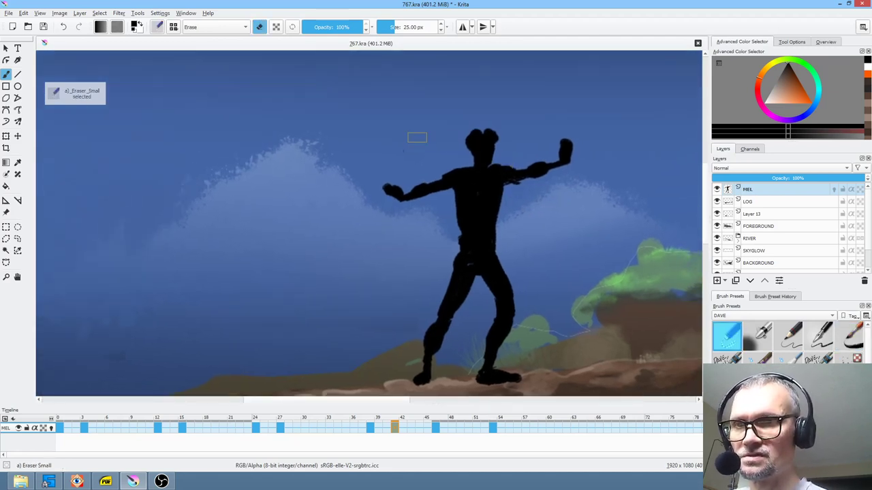
# Return to frame 38, trim the outer edge of the raised hand and paint a thumb on its inner side.
pyautogui.click(370, 428)
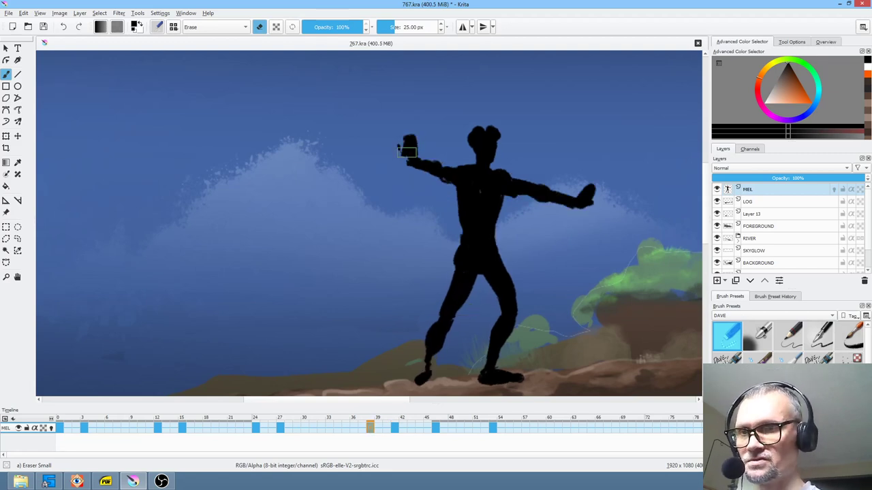
pyautogui.press('/')
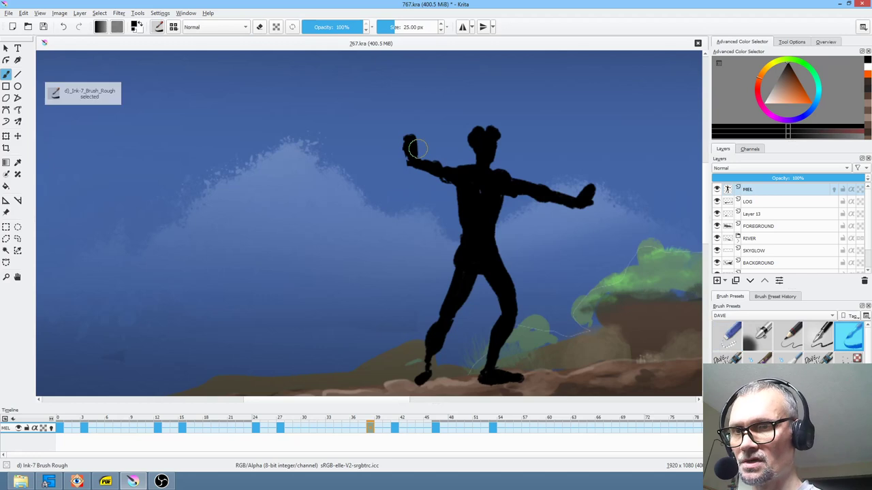
pyautogui.moveTo(414, 156); pyautogui.dragTo(425, 151)
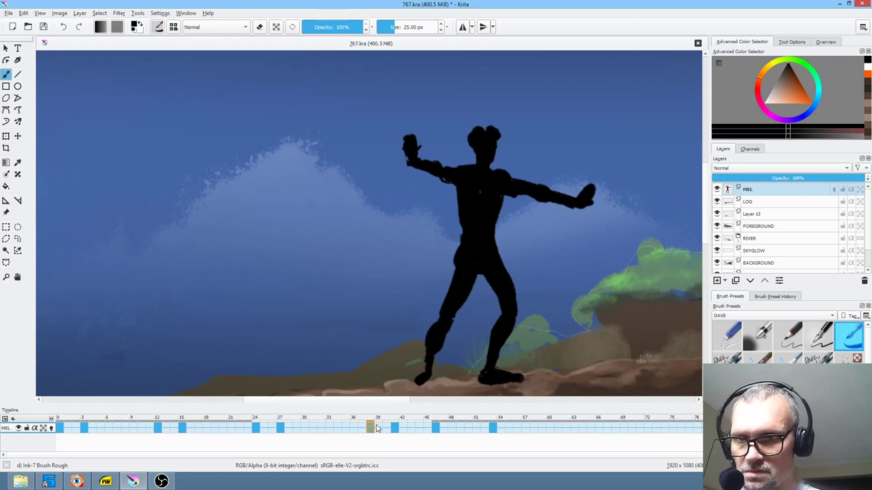
# Copy the finished pose from frame 38 to frame 46 and the pose from frame 41 to frame 53.
pyautogui.click(436, 429)
pyautogui.click(395, 428)
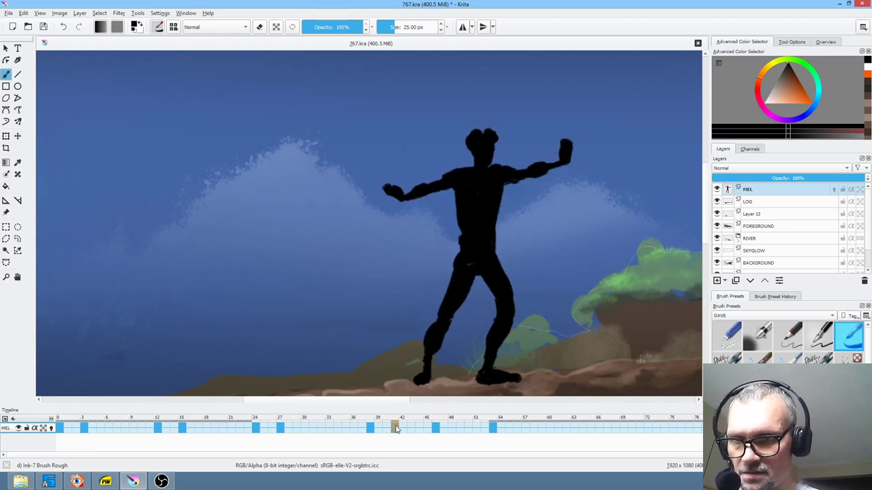
pyautogui.moveTo(394, 429); pyautogui.dragTo(493, 429)
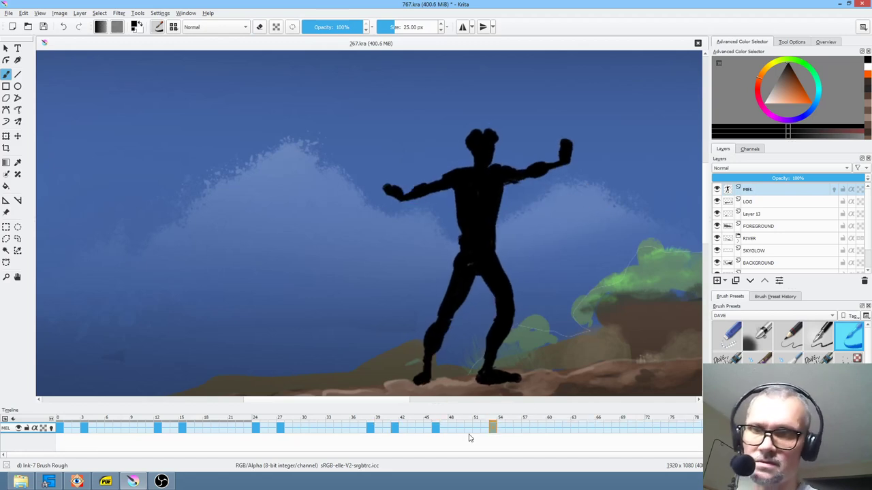
pyautogui.click(395, 428)
pyautogui.moveTo(541, 170); pyautogui.dragTo(555, 166)
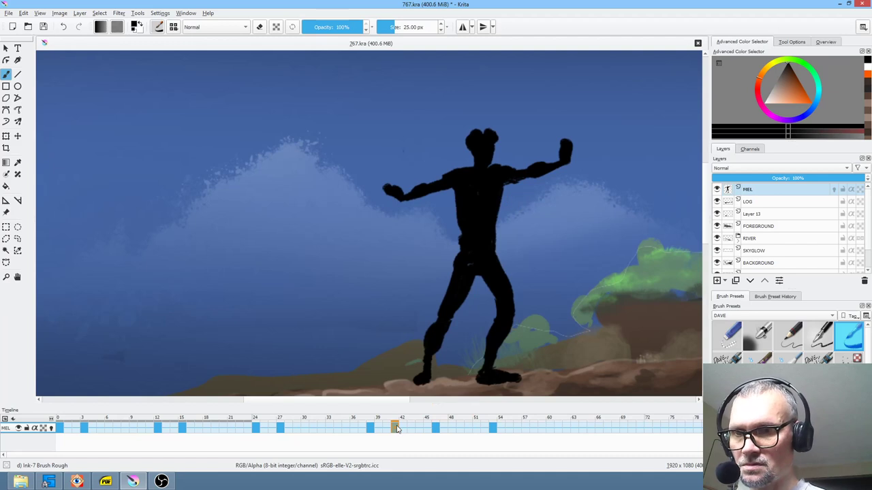
pyautogui.click(501, 423)
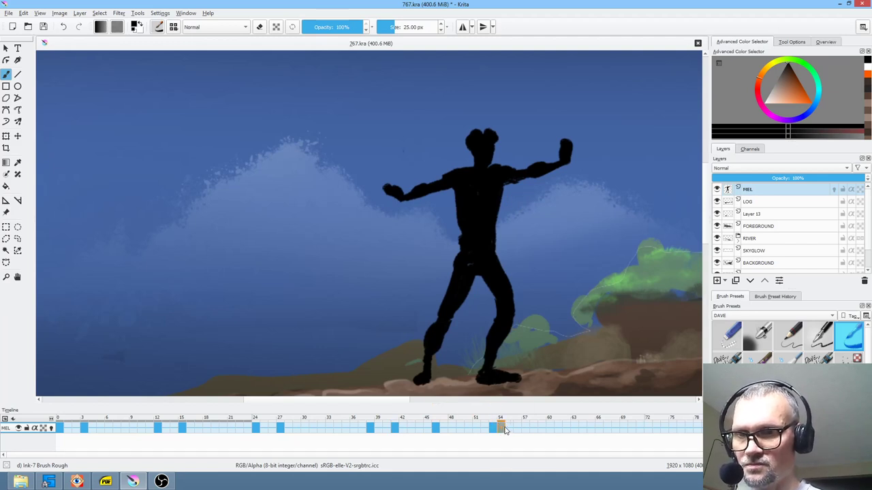
pyautogui.press('Left')
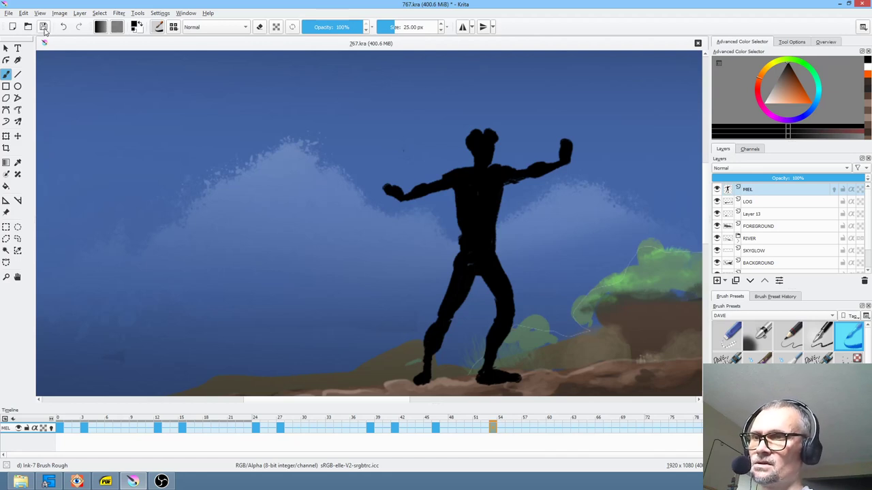
# Review the other keyframes, then fill the hips and thighs and smooth the front hip of the figure at frame 12.
pyautogui.press('1')
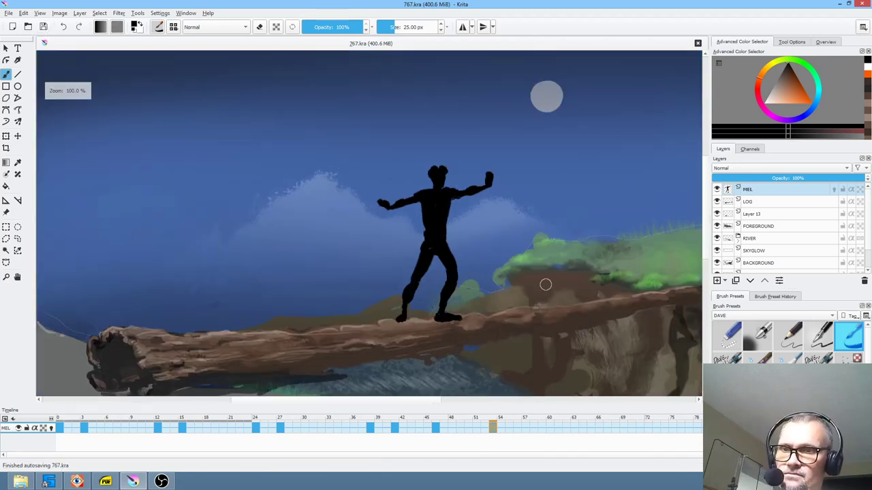
pyautogui.press(',')
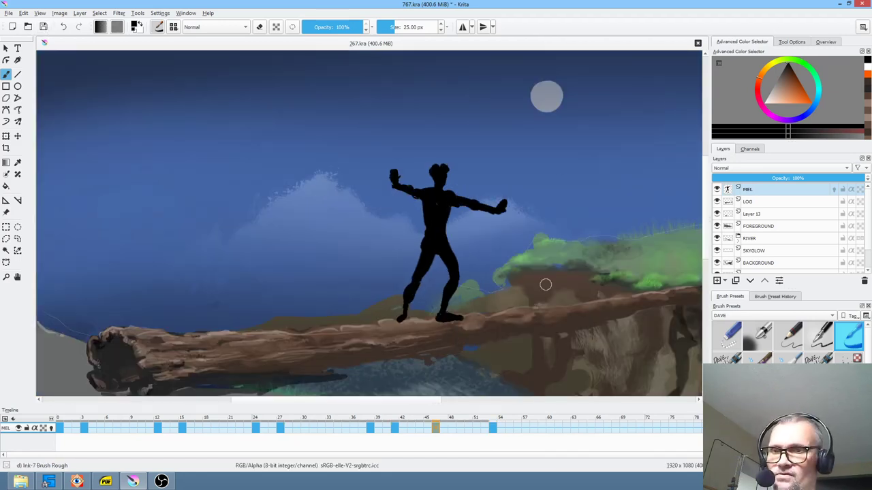
pyautogui.press('Home')
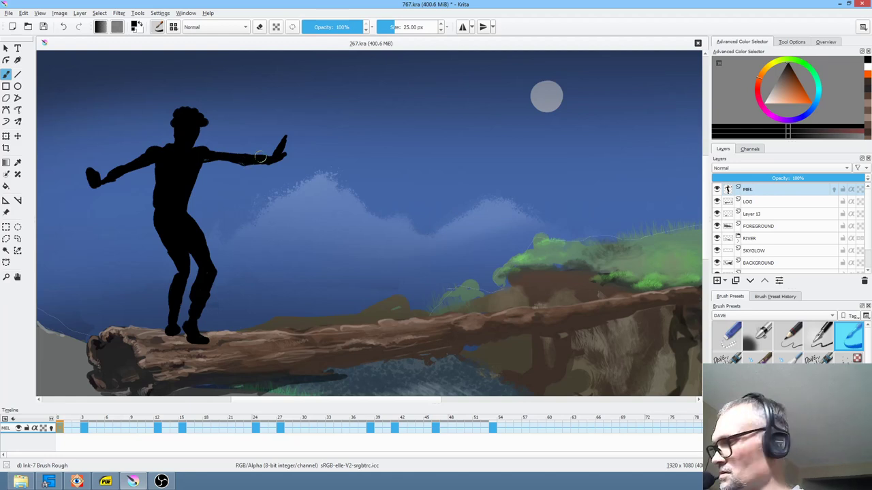
pyautogui.press('.')
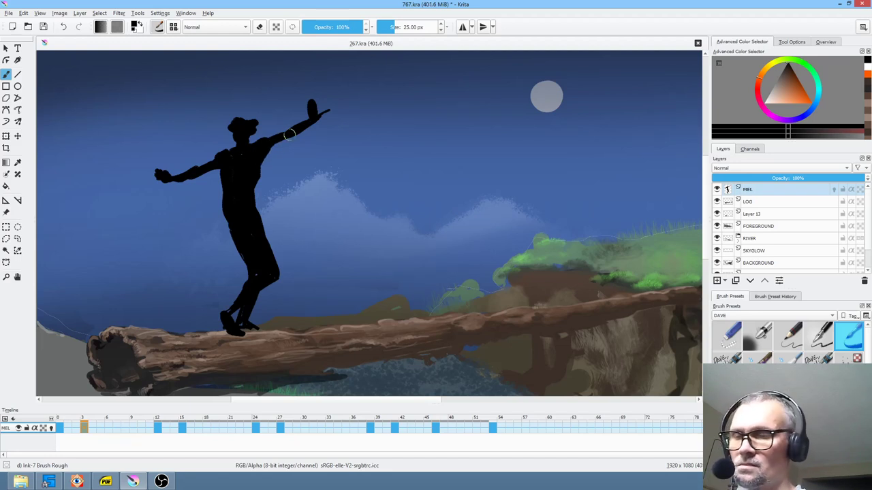
pyautogui.press('.')
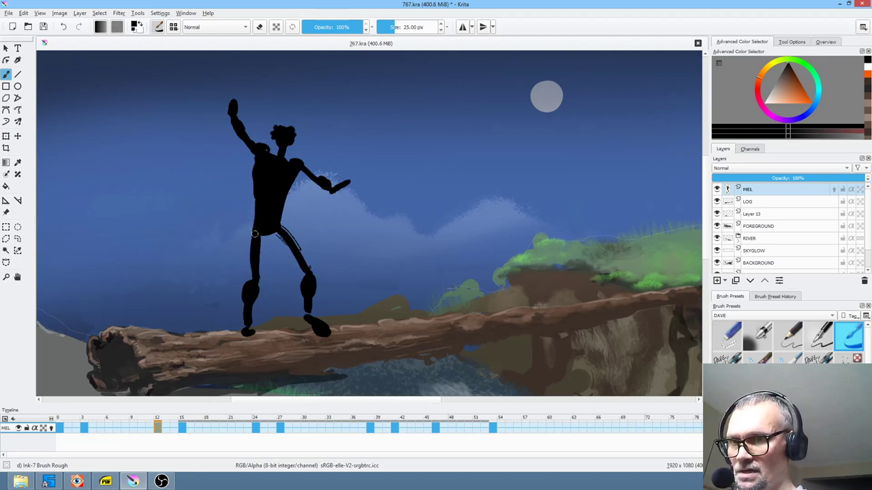
pyautogui.moveTo(255, 263)
pyautogui.mouseDown()
pyautogui.moveTo(273, 218)
pyautogui.moveTo(260, 245)
pyautogui.moveTo(269, 195)
pyautogui.moveTo(285, 237)
pyautogui.moveTo(272, 233)
pyautogui.moveTo(298, 263)
pyautogui.mouseUp()
pyautogui.moveTo(274, 222)
pyautogui.mouseDown()
pyautogui.moveTo(277, 215)
pyautogui.moveTo(282, 230)
pyautogui.mouseUp()
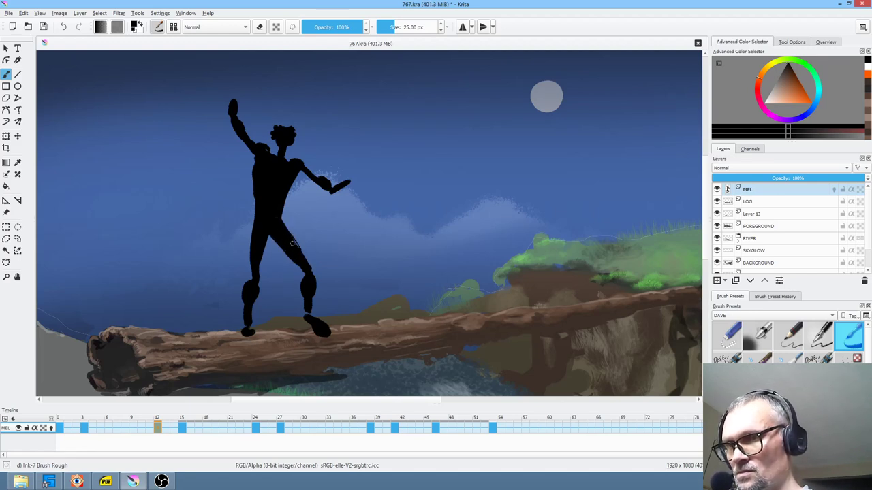
pyautogui.moveTo(285, 200); pyautogui.dragTo(282, 221)
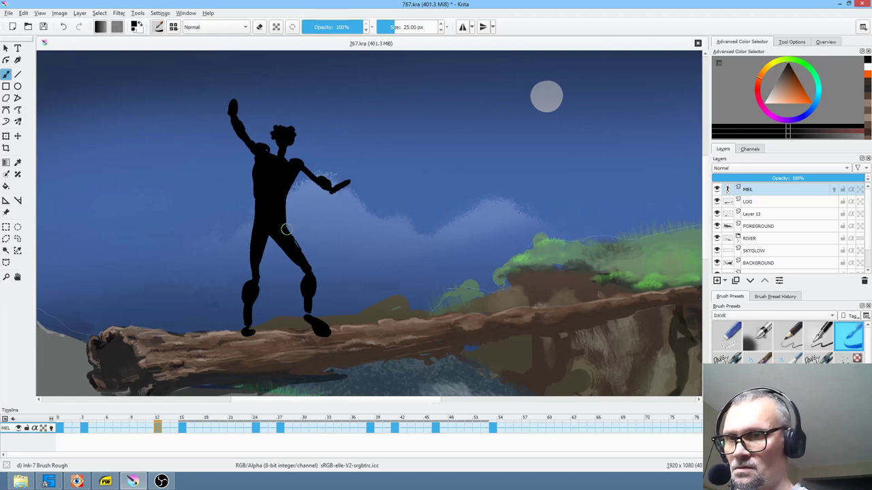
# Widen the outer edge of the rear thigh at frame 12, checking the shape against frame 3.
pyautogui.press('Left')
pyautogui.press('Right')
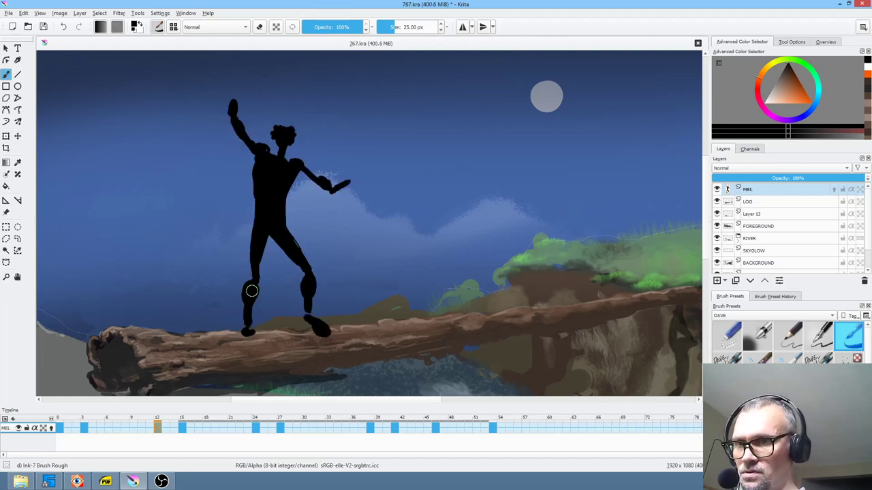
pyautogui.moveTo(257, 228); pyautogui.dragTo(253, 232)
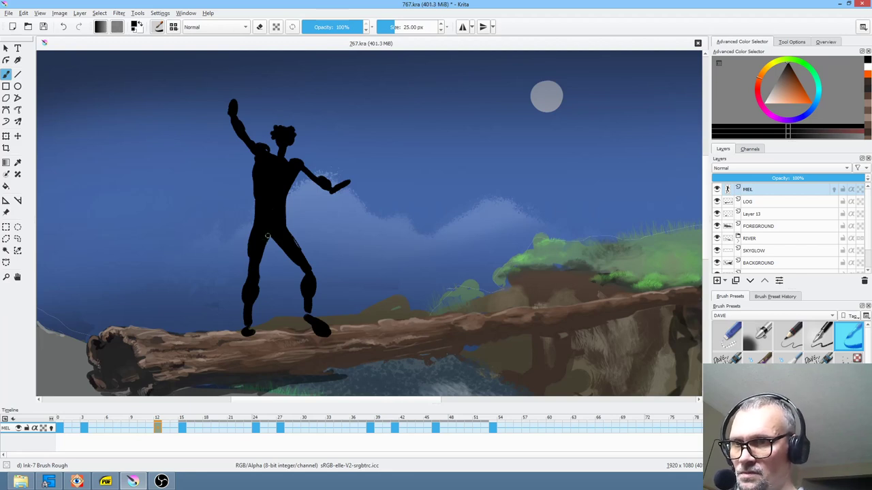
pyautogui.press('Left')
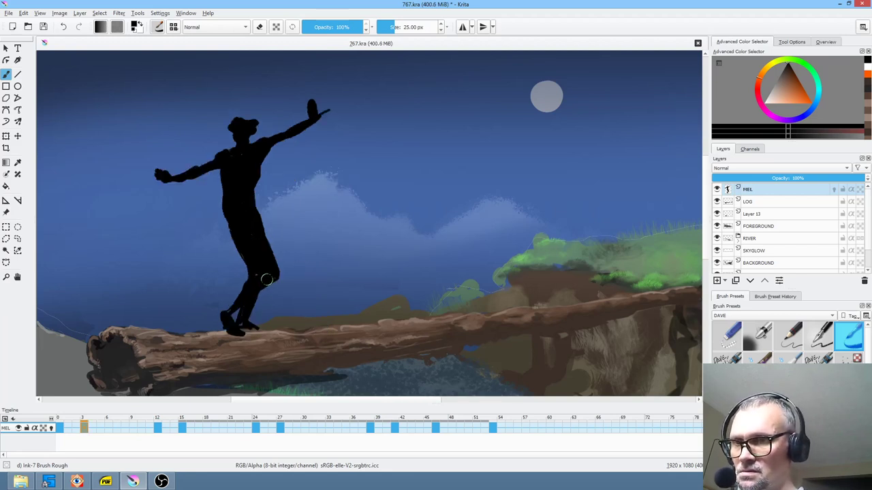
pyautogui.press('.')
pyautogui.press('e')
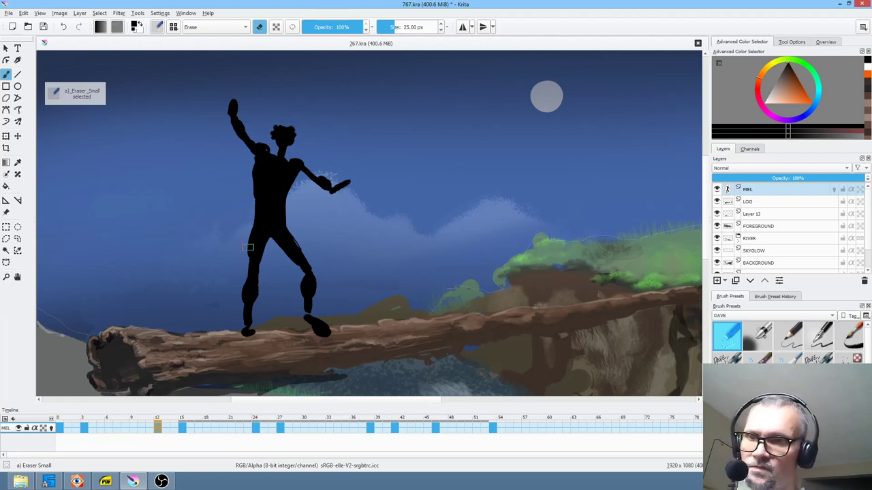
pyautogui.press('e')
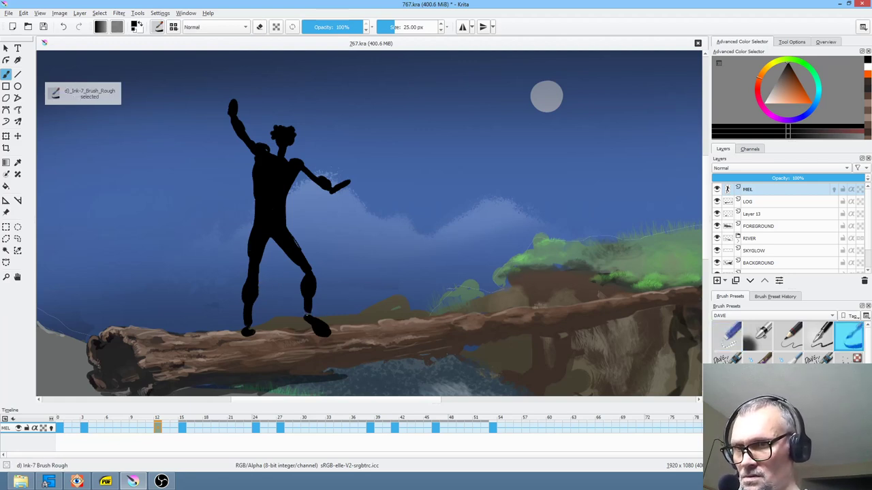
pyautogui.press('e')
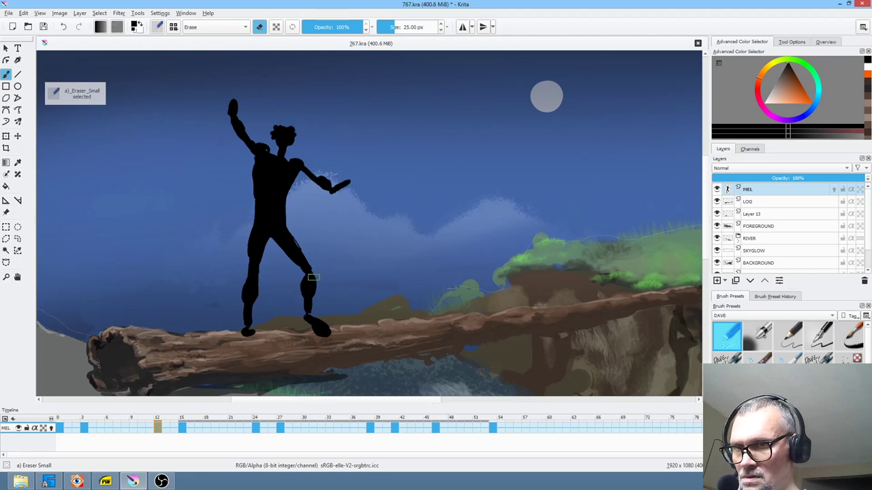
# Select the front lower leg and foot at frame 12 and scale them down slightly below the knee.
pyautogui.press('.')
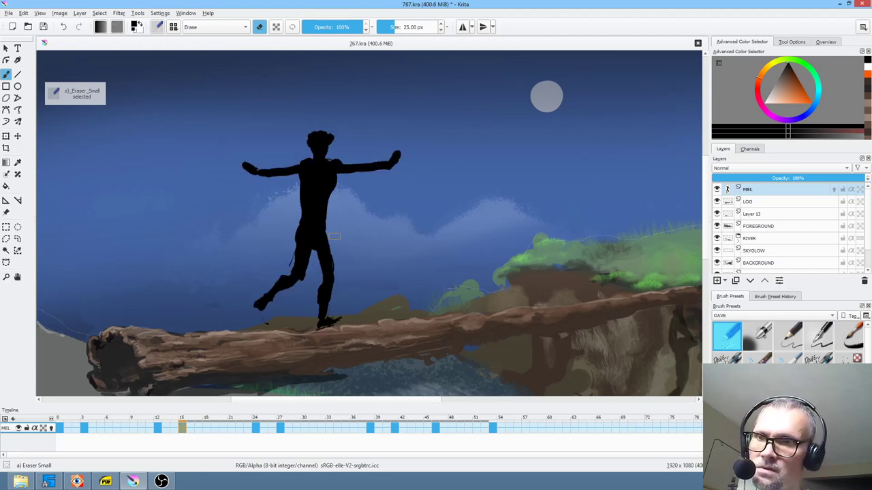
pyautogui.press(',')
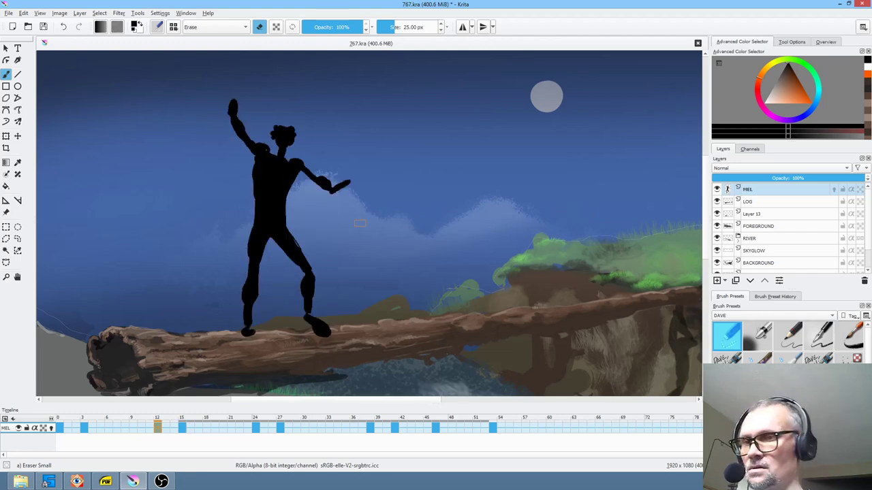
pyautogui.press('l')
pyautogui.moveTo(288, 293)
pyautogui.mouseDown()
pyautogui.moveTo(348, 340)
pyautogui.moveTo(346, 282)
pyautogui.moveTo(289, 287)
pyautogui.mouseUp()
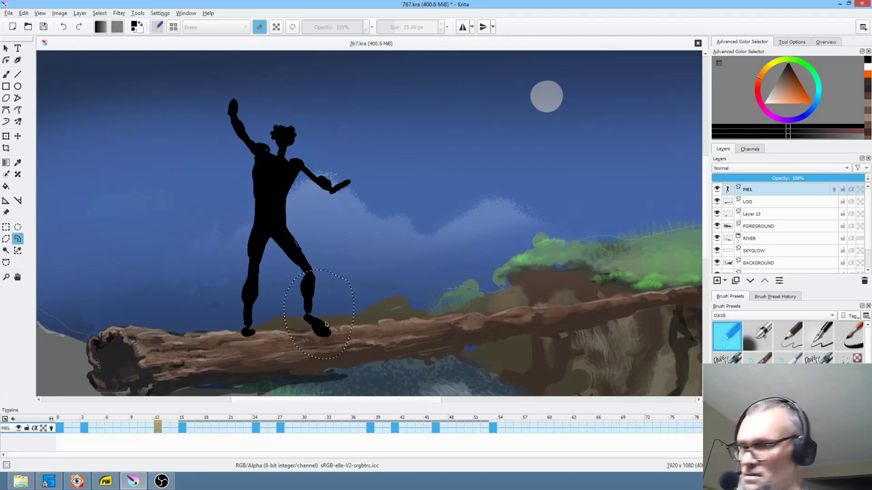
pyautogui.hotkey('ctrl', 't')
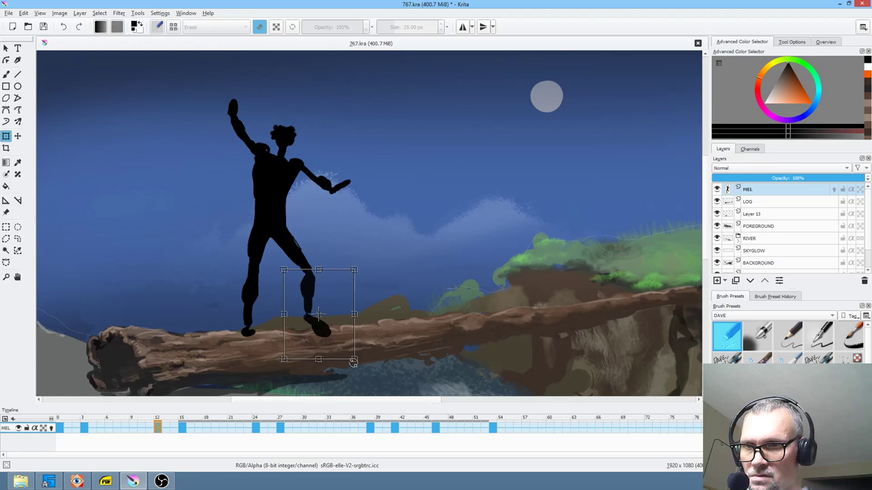
pyautogui.moveTo(354, 358); pyautogui.dragTo(344, 343)
pyautogui.press('Left')
pyautogui.press('Right')
pyautogui.press('Right')
pyautogui.press('Up')
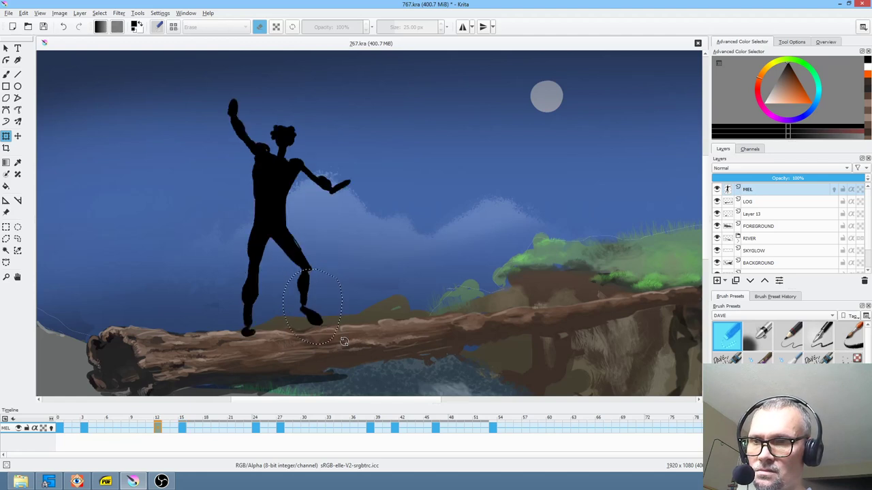
pyautogui.press('b')
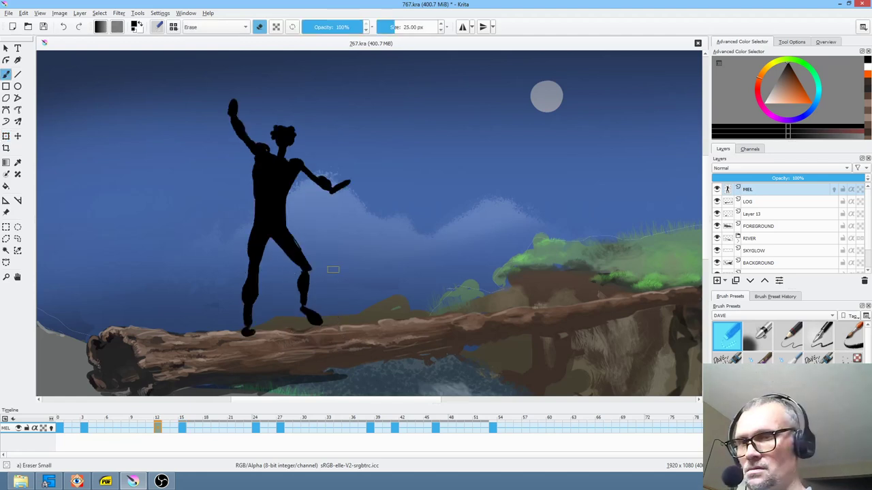
# Clean up the stray line along the back of the rear thigh at frame 15.
pyautogui.press('/')
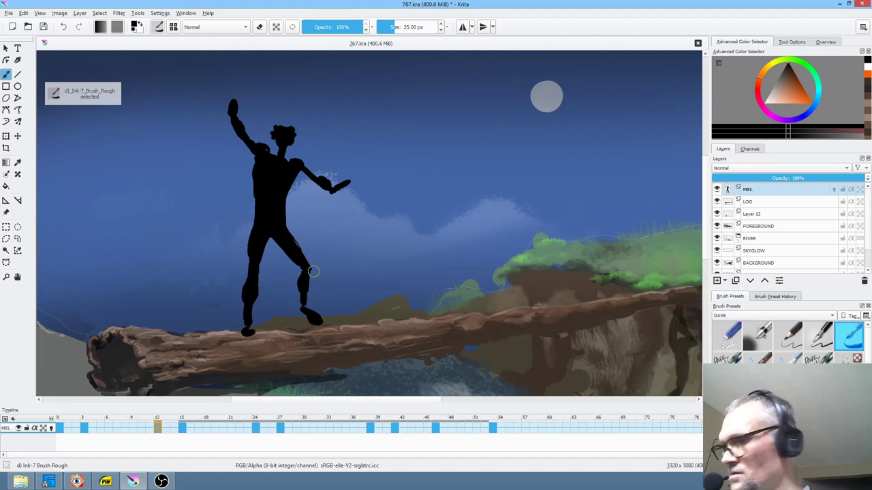
pyautogui.press('Down')
pyautogui.press('/')
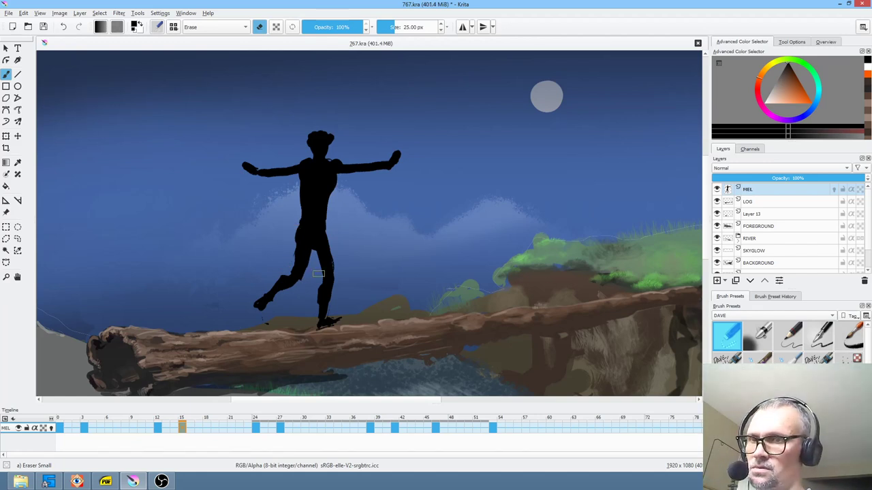
# Erase the forward hand at frame 27 and repaint it bent upward with separate fingers and thumb.
pyautogui.press('Down')
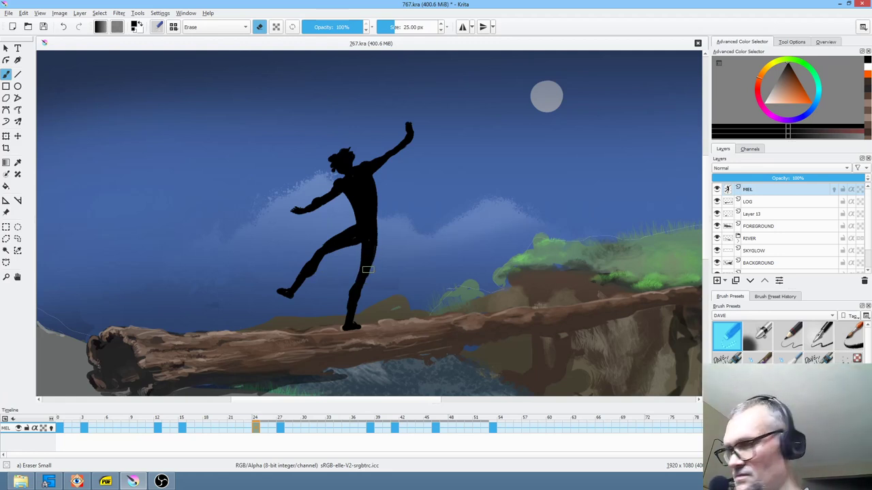
pyautogui.press('/')
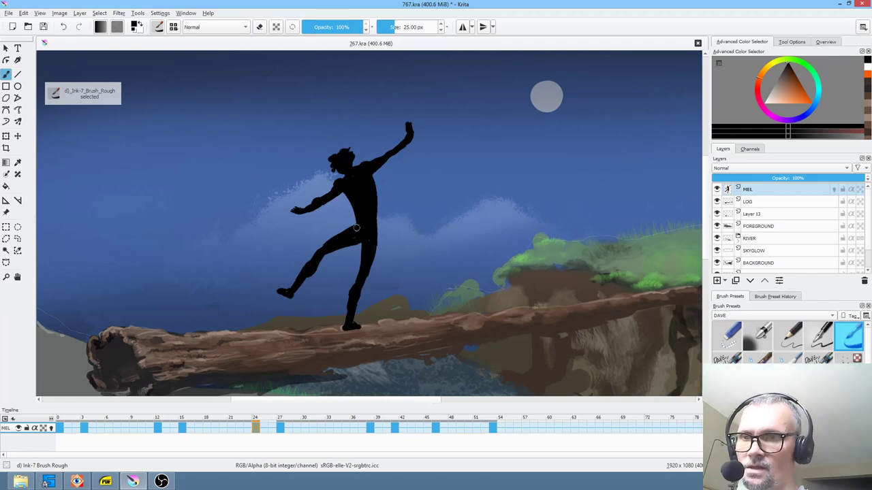
pyautogui.press('.')
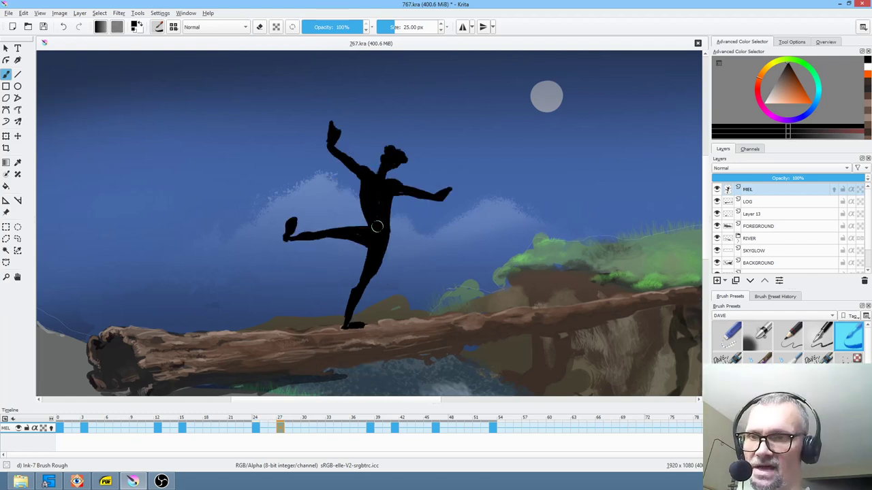
pyautogui.press('.')
pyautogui.press(',')
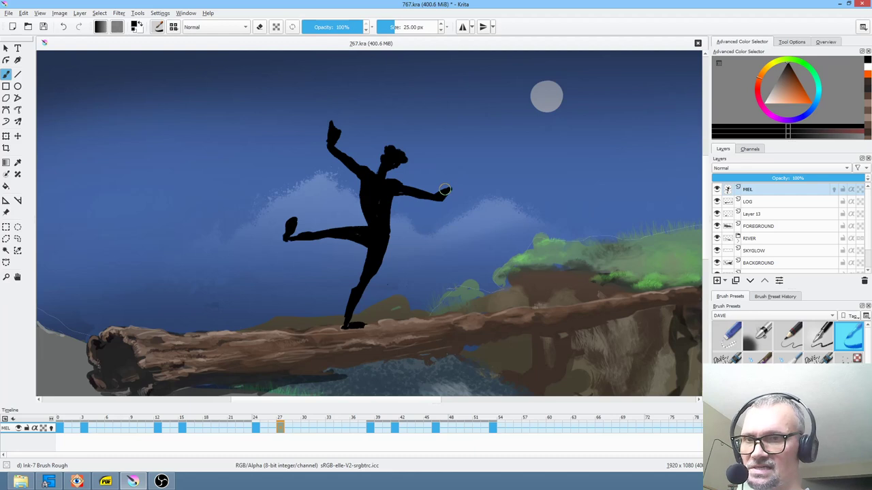
pyautogui.press('e')
pyautogui.moveTo(441, 188); pyautogui.dragTo(450, 190)
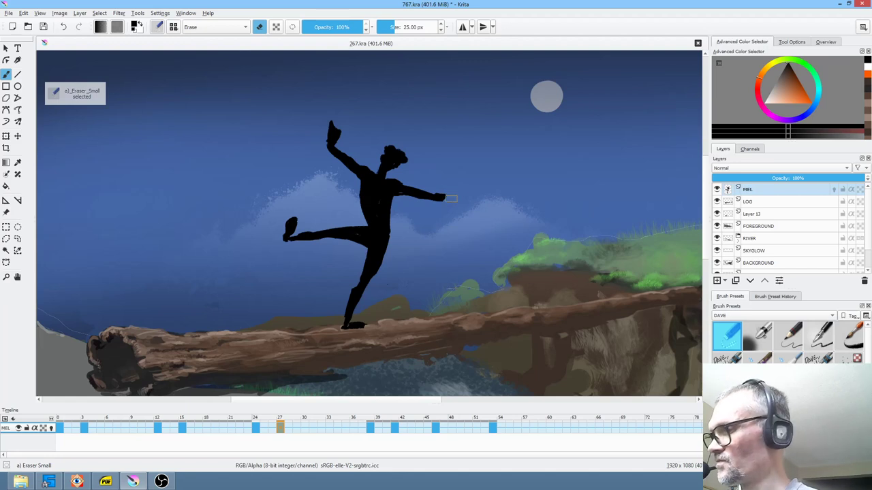
pyautogui.press('e')
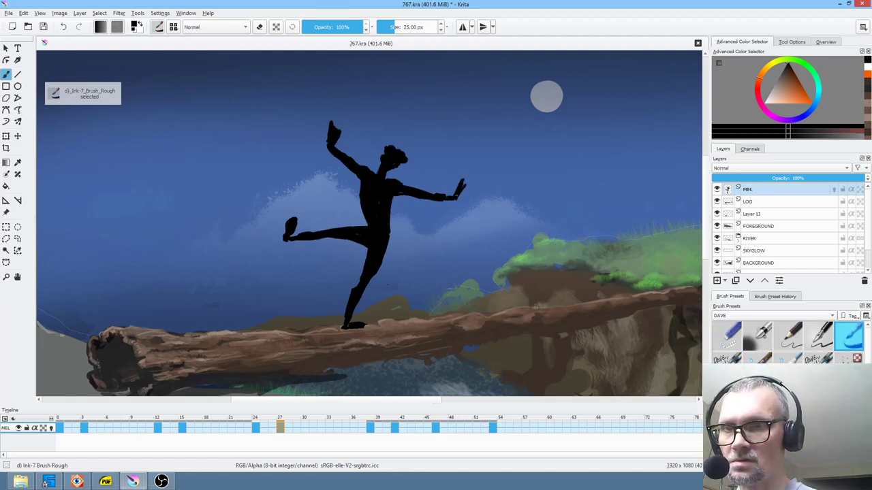
# Play back the animation from frame 0 to check how the refined poses move.
pyautogui.press('.')
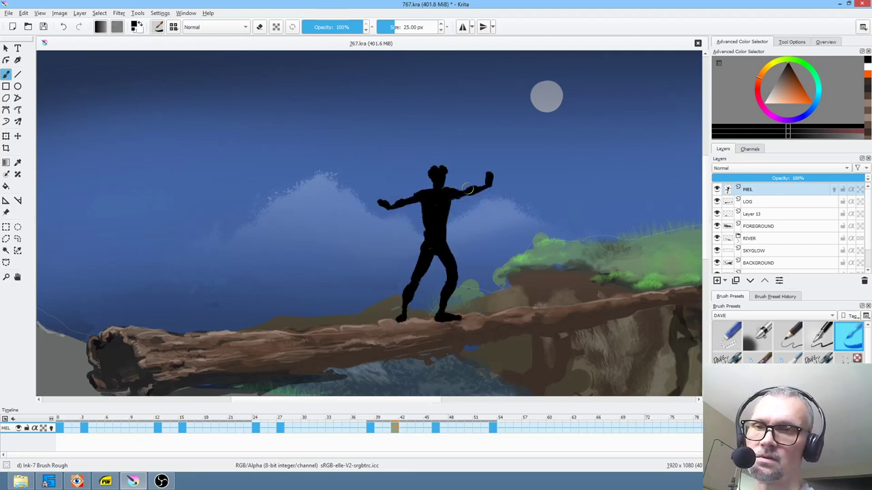
pyautogui.press(',')
pyautogui.press('space')
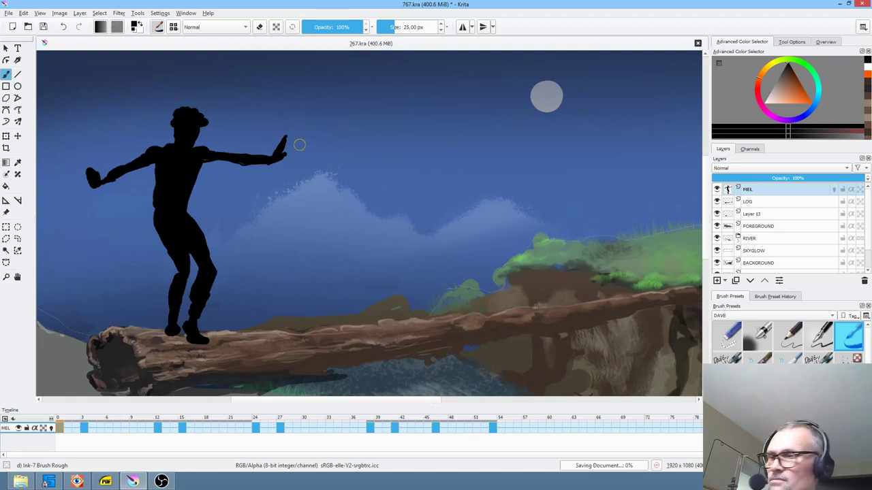
pyautogui.moveTo(324, 170); pyautogui.dragTo(280, 117)
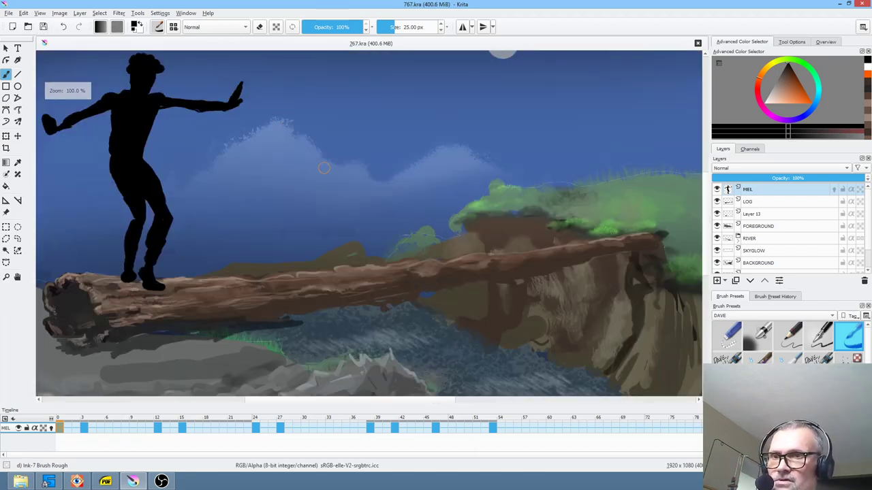
pyautogui.scroll(3, 331, 210)
pyautogui.press('space')
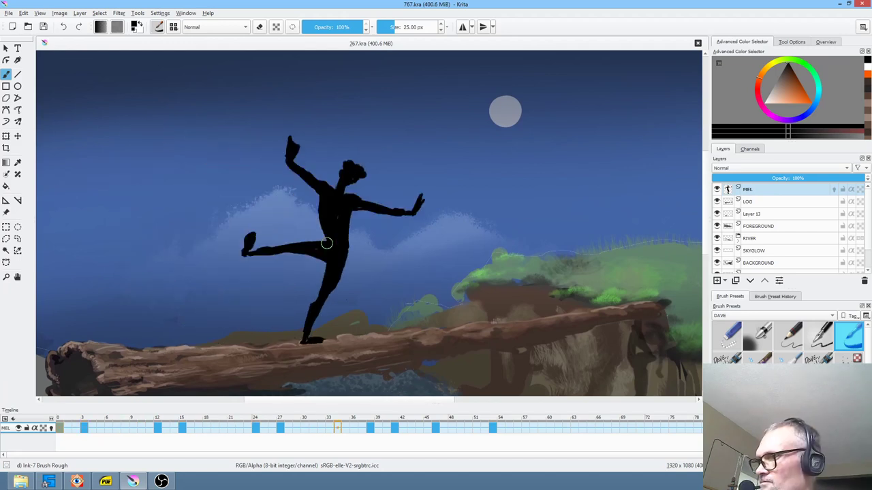
pyautogui.press('space')
# Erase the forward hand at frame 12 and repaint the wrist and a slimmer, upward-bent hand with separate fingers.
pyautogui.click(158, 429)
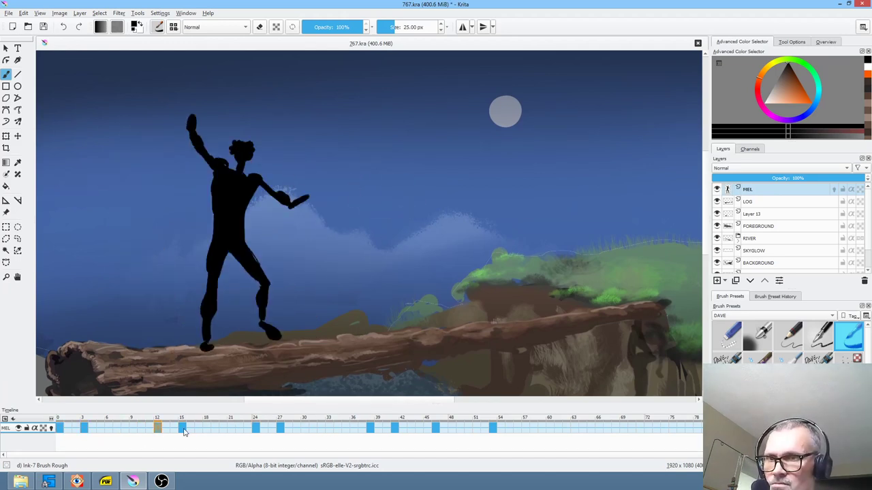
pyautogui.moveTo(323, 193); pyautogui.dragTo(375, 188)
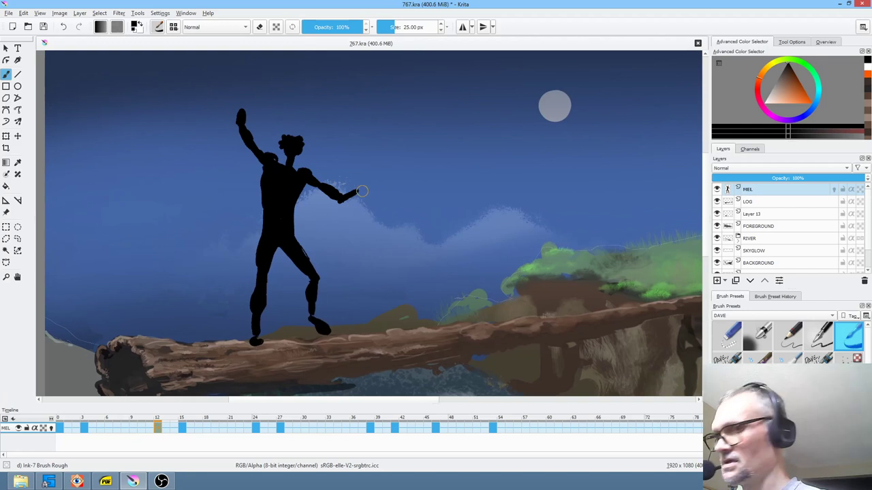
pyautogui.press('/')
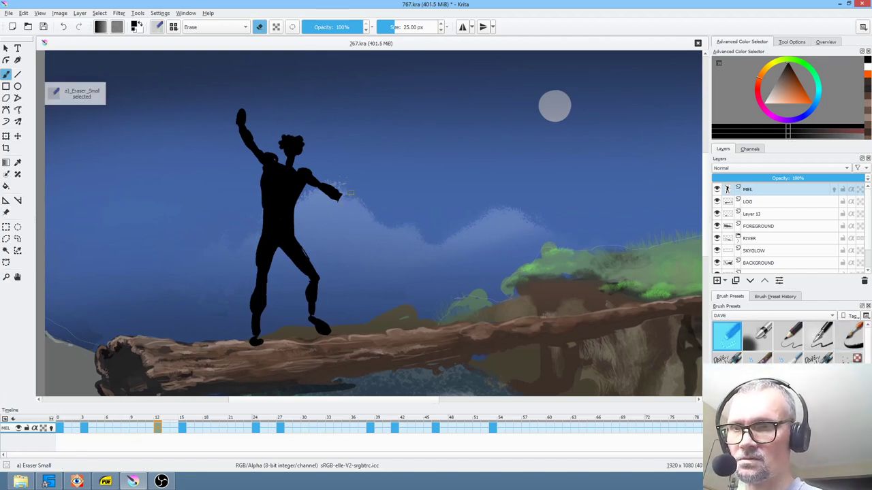
pyautogui.press('/')
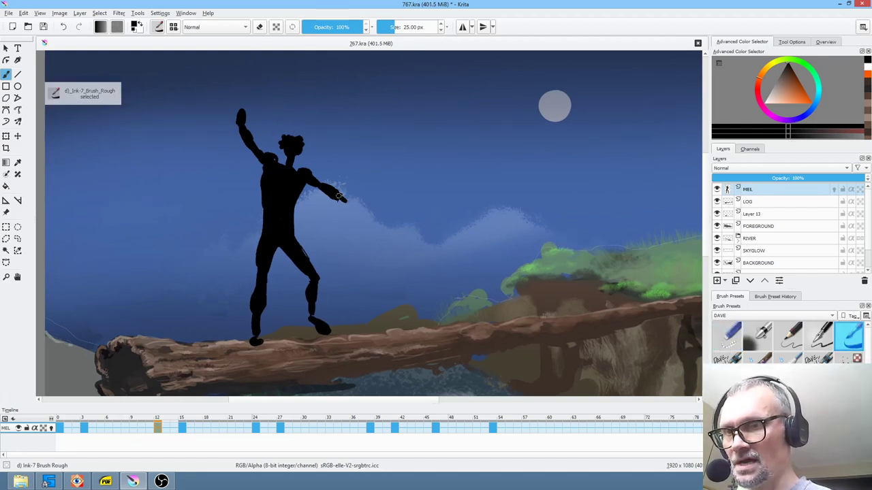
pyautogui.press('/')
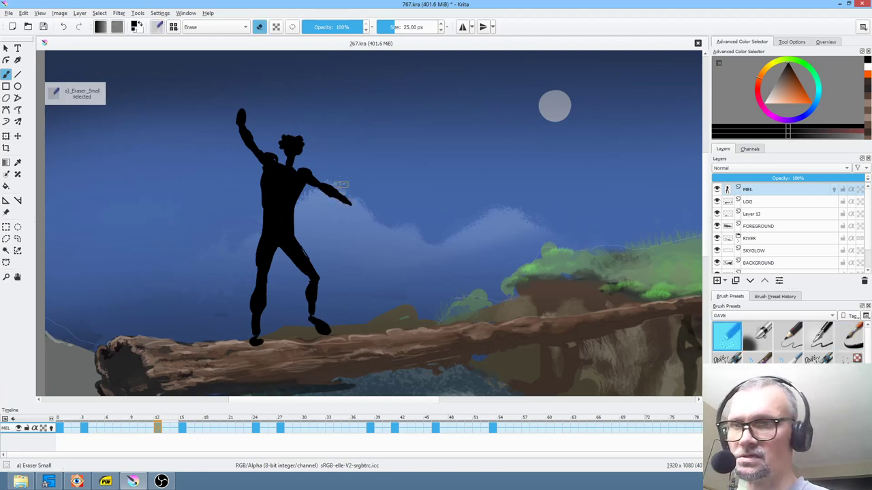
pyautogui.press('/')
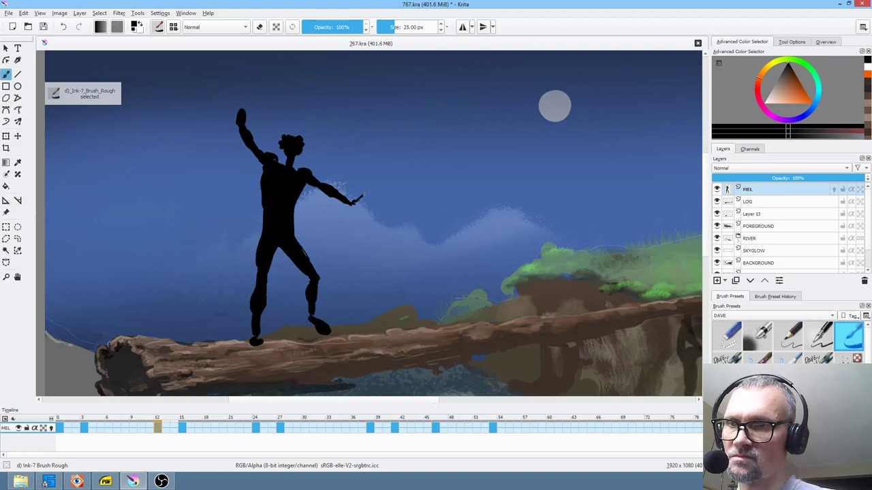
pyautogui.moveTo(355, 201); pyautogui.dragTo(363, 197)
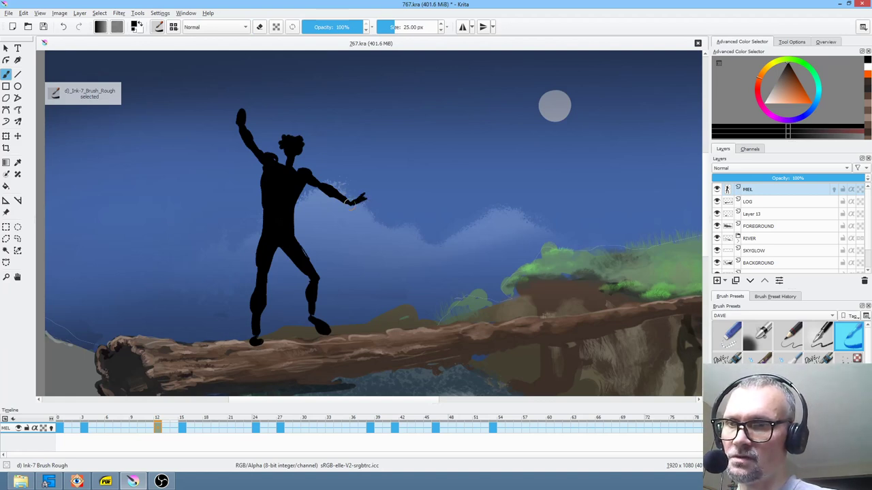
# Flip between the poses at frames 12 and 15 and play back the animation to compare the arm movement.
pyautogui.press('Right')
pyautogui.press('/')
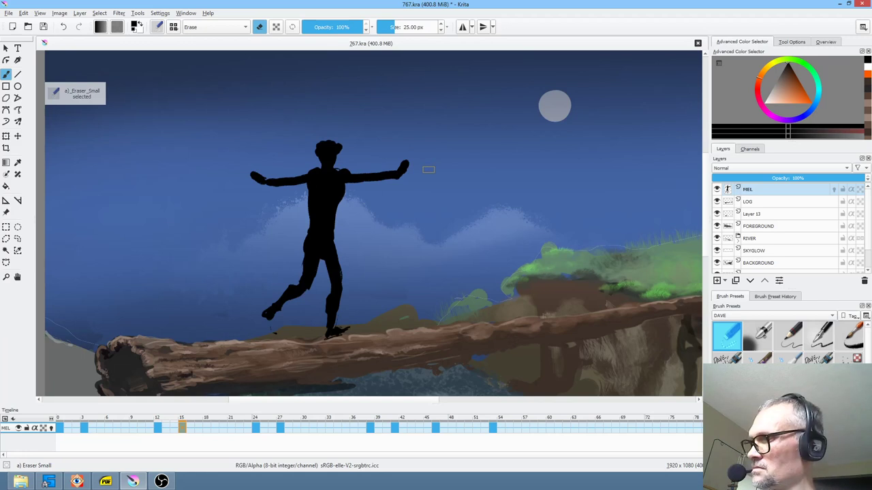
pyautogui.press('e')
pyautogui.hotkey('alt', 'Left')
pyautogui.hotkey('alt', 'Left')
pyautogui.hotkey('alt', 'Right')
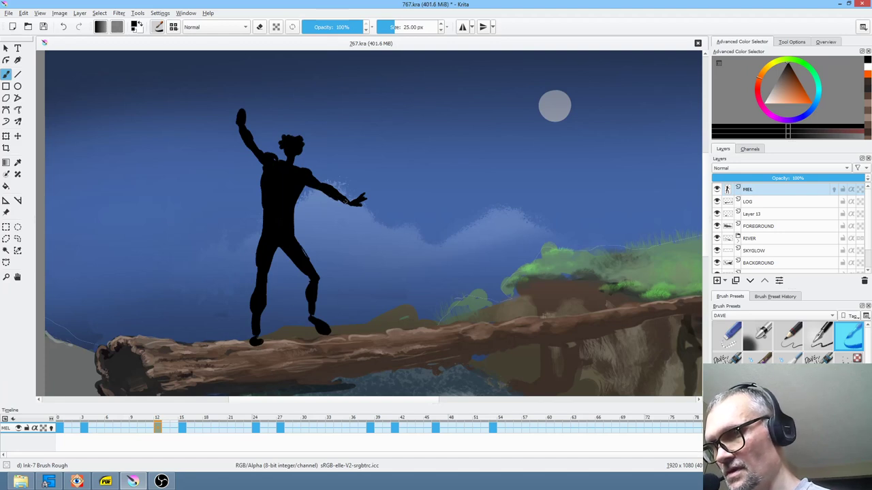
pyautogui.press('Right')
pyautogui.press('Left')
pyautogui.press('space')
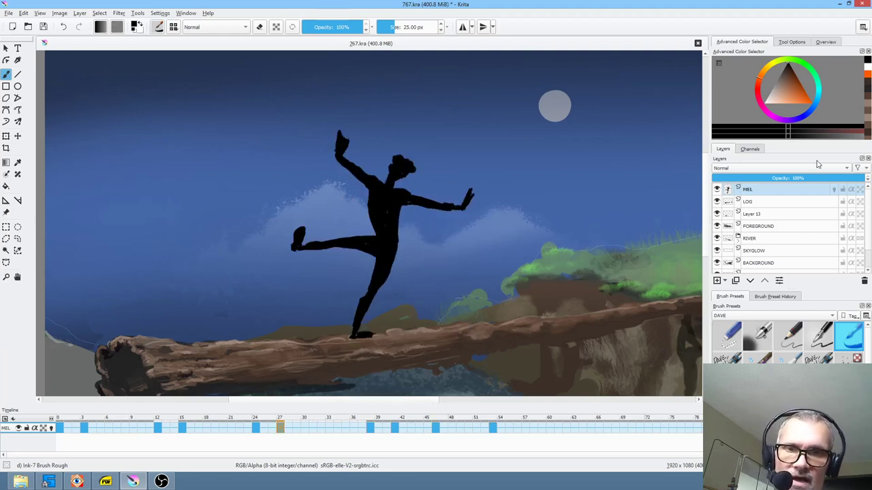
# Lower the MEL layer's opacity to 62% and save the file.
pyautogui.moveTo(838, 178); pyautogui.dragTo(865, 178)
pyautogui.scroll(-3, 866, 178)
pyautogui.moveTo(833, 176)
pyautogui.mouseDown()
pyautogui.moveTo(867, 176)
pyautogui.moveTo(820, 178)
pyautogui.mouseUp()
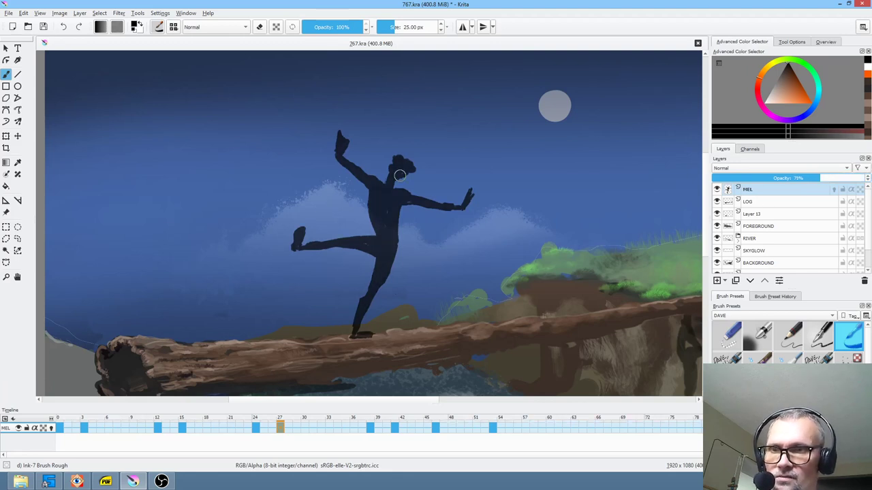
pyautogui.scroll(-3, 399, 175)
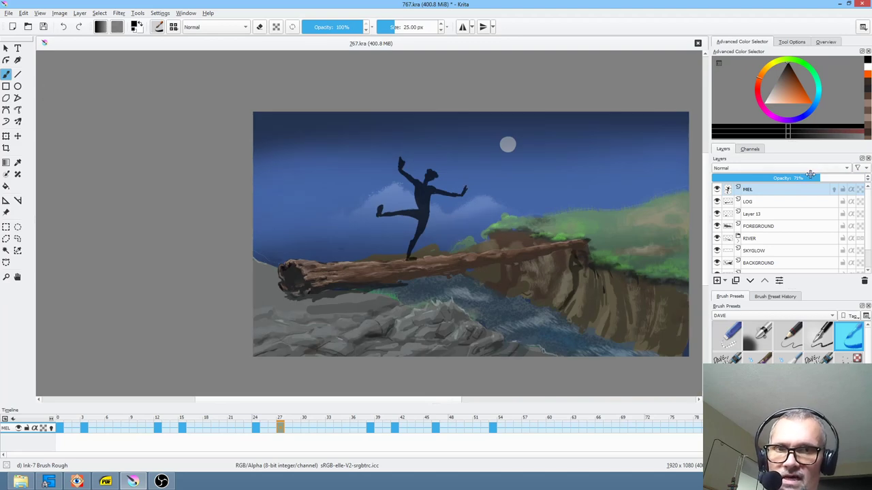
pyautogui.moveTo(810, 178)
pyautogui.mouseDown()
pyautogui.moveTo(797, 179)
pyautogui.moveTo(807, 179)
pyautogui.mouseUp()
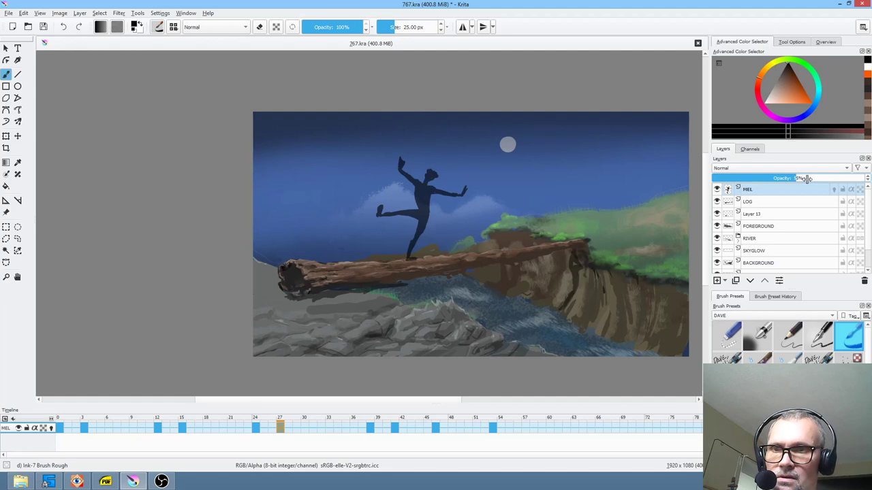
pyautogui.hotkey('ctrl', '+')
pyautogui.hotkey('ctrl', '+')
pyautogui.moveTo(495, 167); pyautogui.dragTo(428, 218)
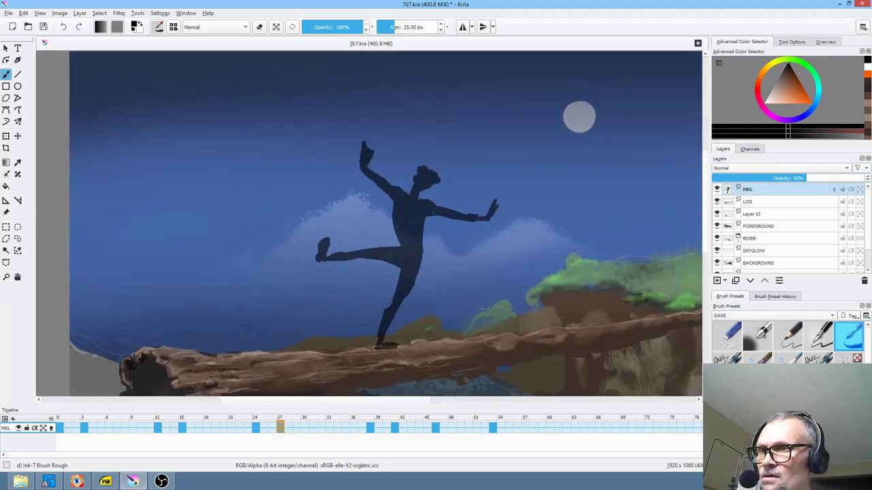
pyautogui.click(44, 27)
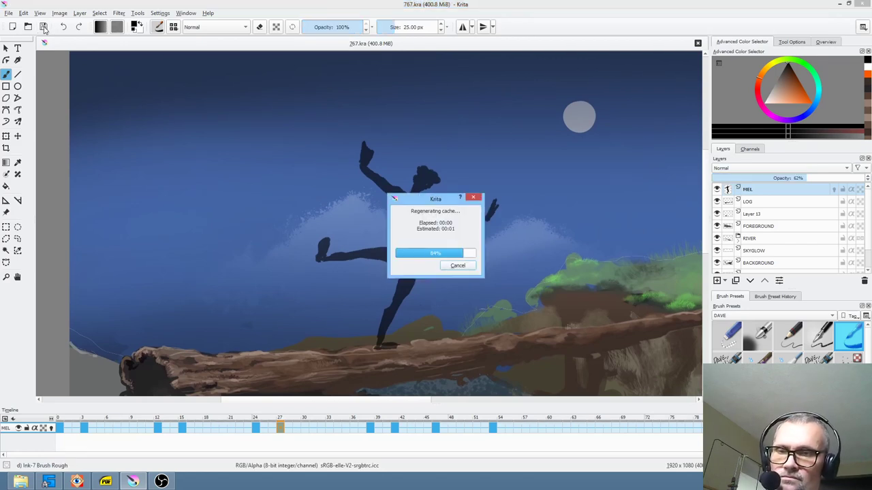
# Play back the semi-transparent silhouette over the full scene and scrub from frame 24 to 27 to check the motion.
pyautogui.press('space')
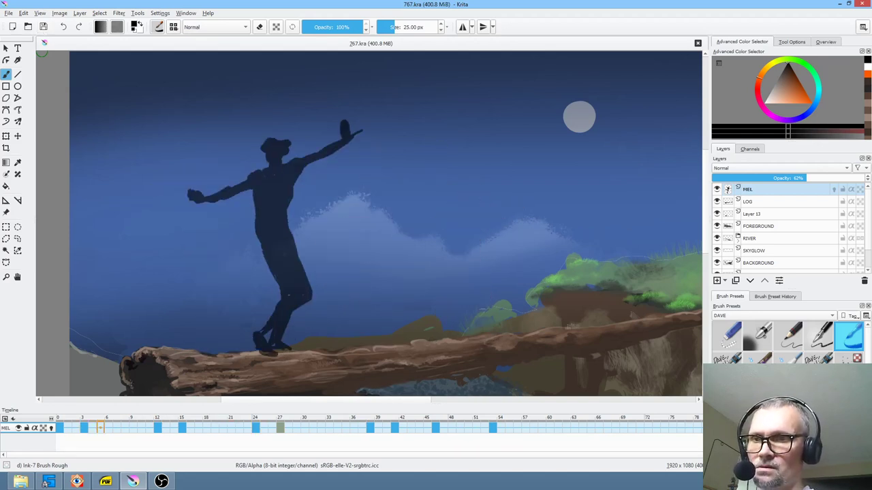
pyautogui.scroll(-3, 387, 154)
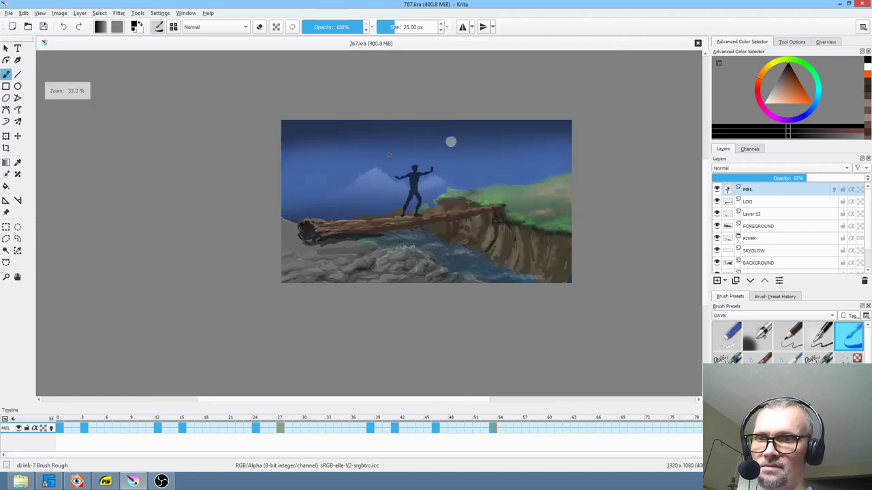
pyautogui.scroll(2, 396, 157)
pyautogui.moveTo(490, 289); pyautogui.dragTo(397, 270)
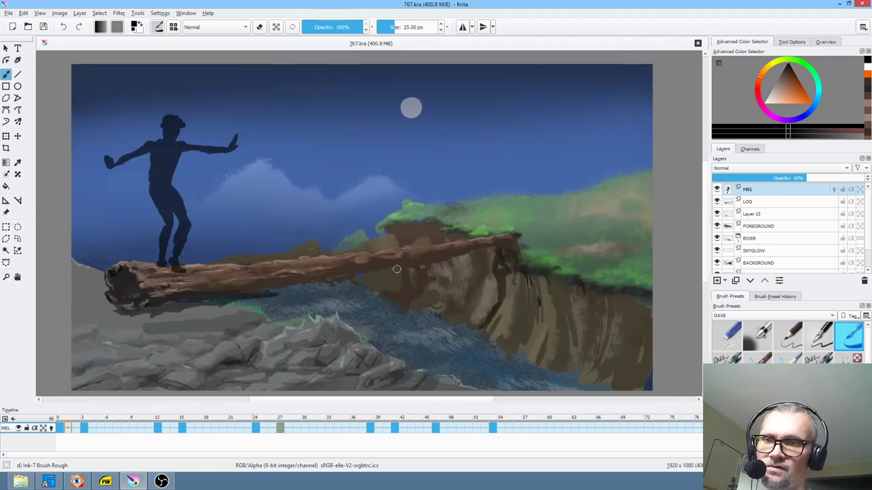
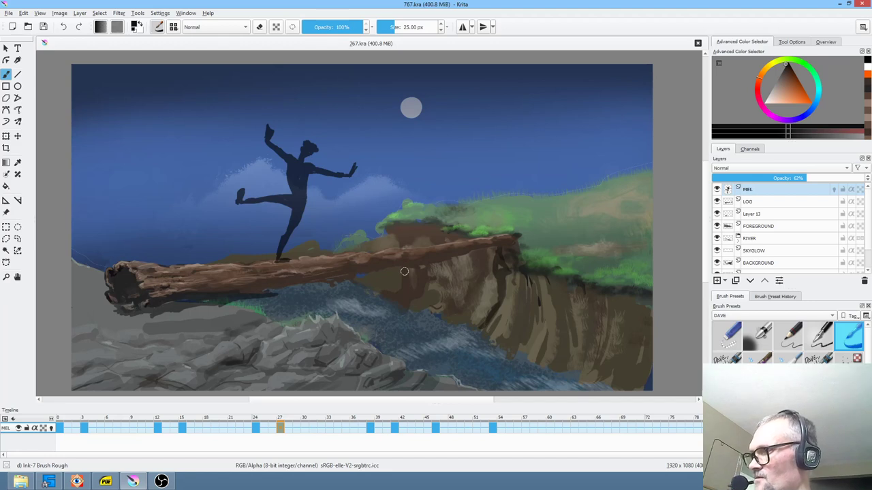
pyautogui.press('space')
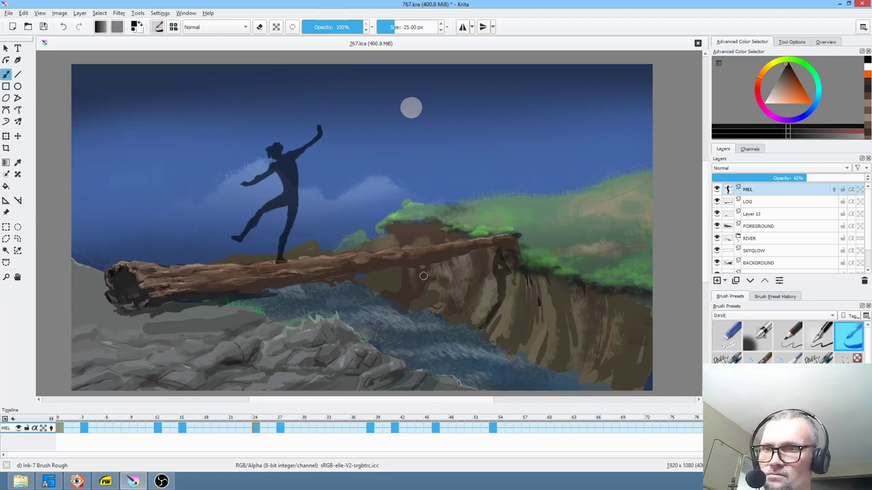
pyautogui.moveTo(219, 418); pyautogui.dragTo(284, 427)
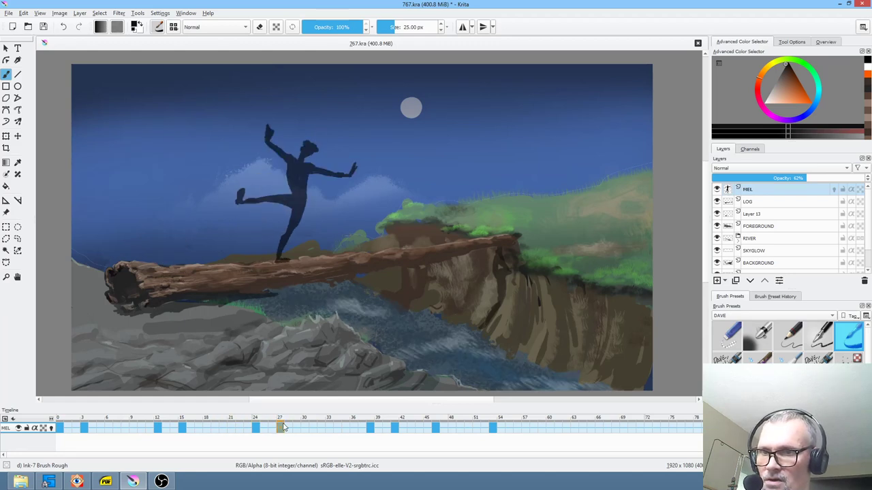
# Make an in-between at frame 29 by nudging the figure's raised hand with the Liquify transform, using a smaller brush of about 207.
pyautogui.click(297, 427)
pyautogui.scroll(5, 359, 162)
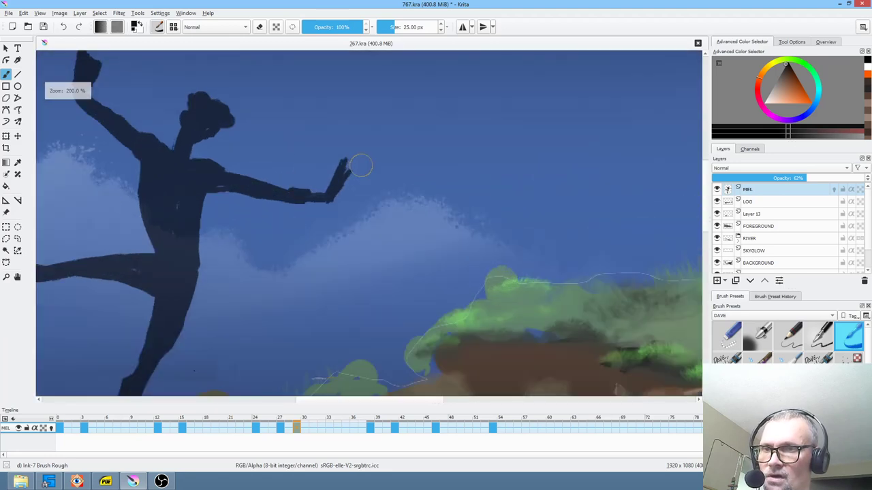
pyautogui.hotkey('ctrl', 't')
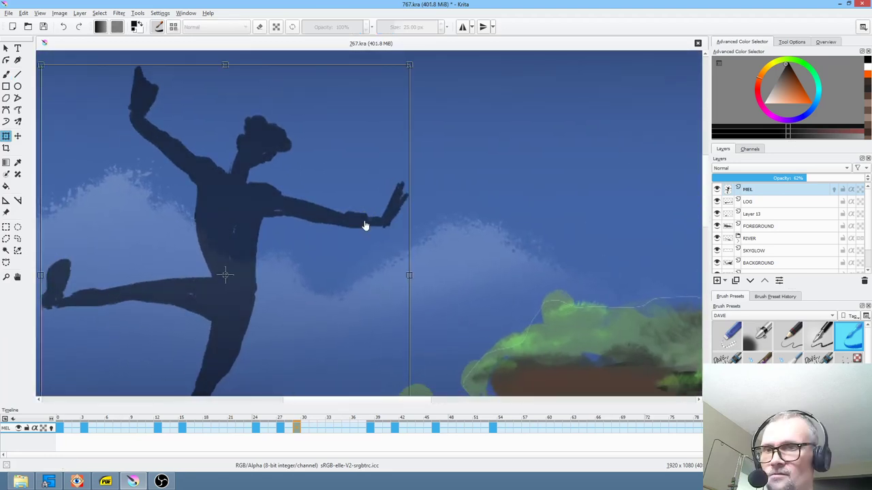
pyautogui.click(790, 42)
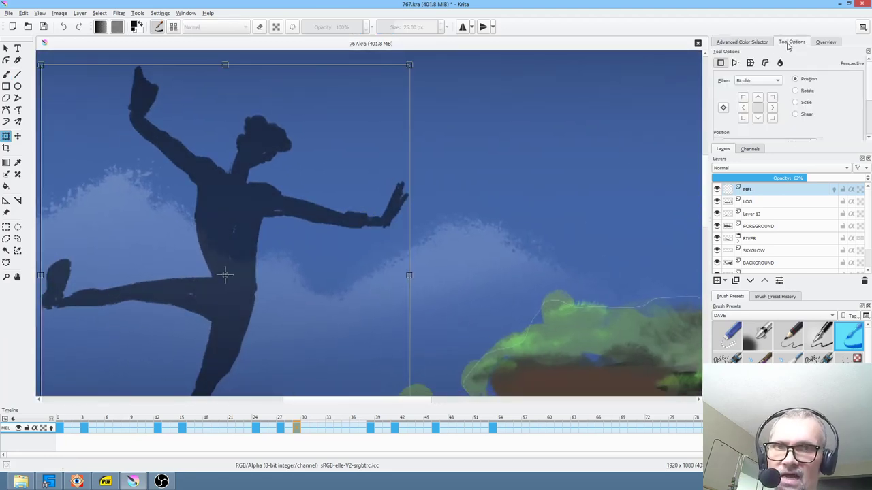
pyautogui.click(780, 63)
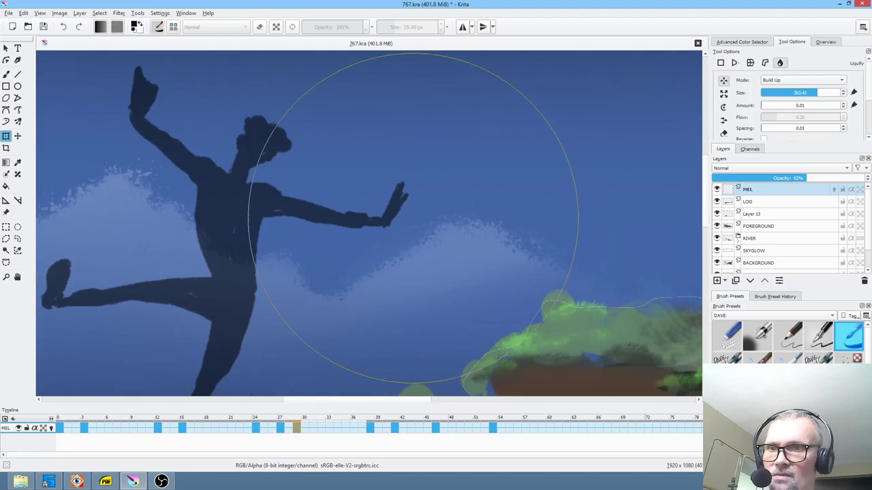
pyautogui.keyDown('shift'); pyautogui.moveTo(459, 222); pyautogui.dragTo(362, 226); pyautogui.keyUp('shift')
pyautogui.moveTo(117, 98); pyautogui.dragTo(124, 100)
# Make another in-between at frame 31 by slightly liquifying the raised arm, the forward hand and the head.
pyautogui.click(314, 428)
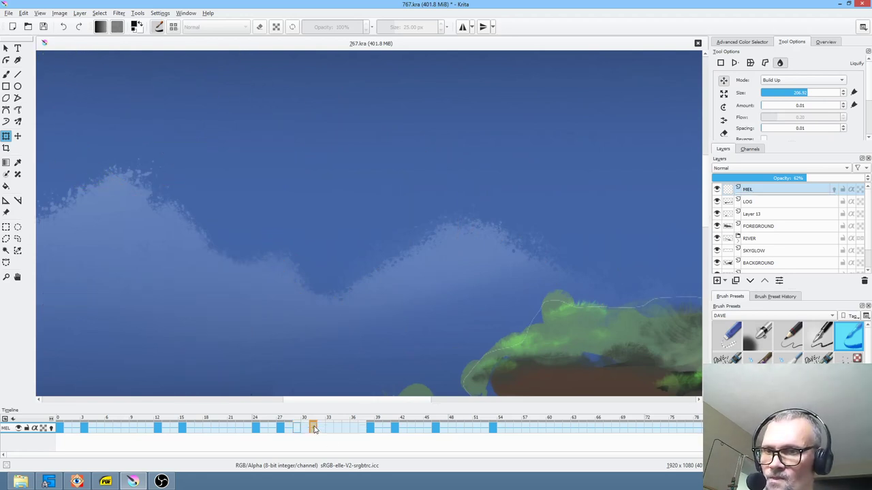
pyautogui.click(204, 200)
pyautogui.moveTo(135, 102); pyautogui.dragTo(126, 125)
pyautogui.moveTo(359, 203); pyautogui.dragTo(370, 184)
pyautogui.moveTo(291, 76); pyautogui.dragTo(277, 66)
# Make an in-between at frame 33 by liquifying the forward hand, and compare it with the pose at frame 38.
pyautogui.click(329, 427)
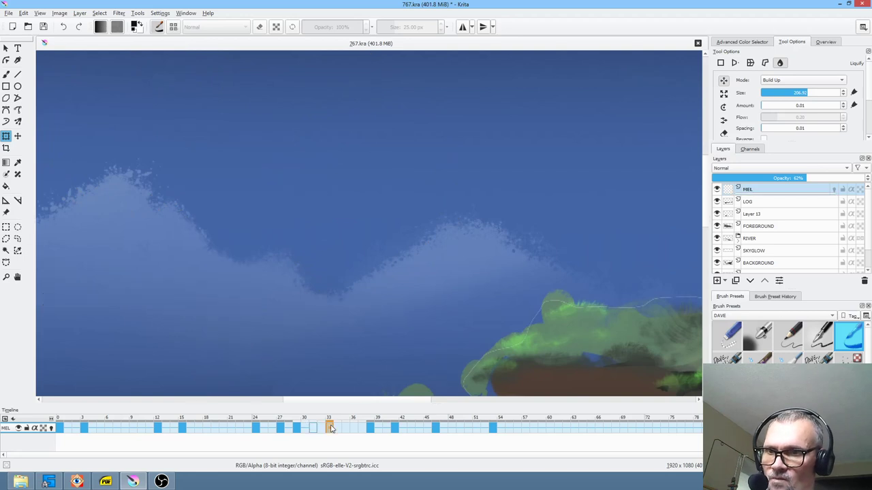
pyautogui.click(342, 201)
pyautogui.moveTo(362, 163); pyautogui.dragTo(358, 179)
pyautogui.moveTo(110, 114)
pyautogui.mouseDown()
pyautogui.moveTo(117, 102)
pyautogui.moveTo(197, 211)
pyautogui.mouseUp()
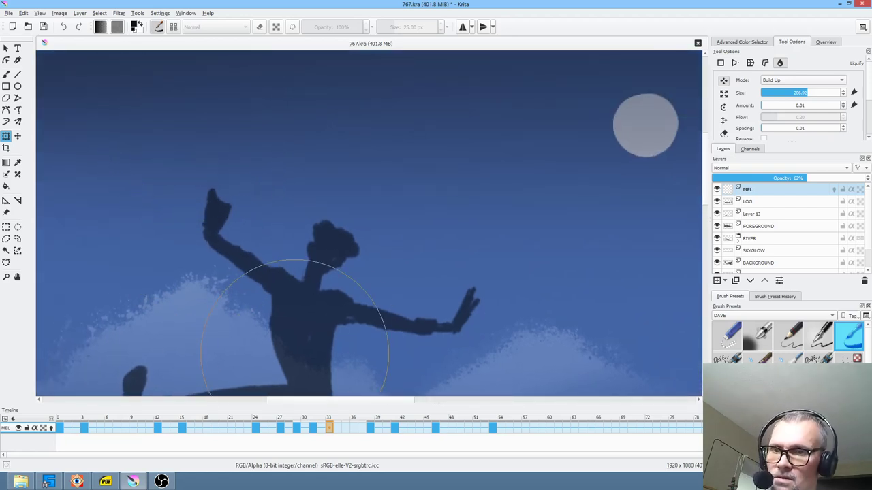
pyautogui.click(369, 428)
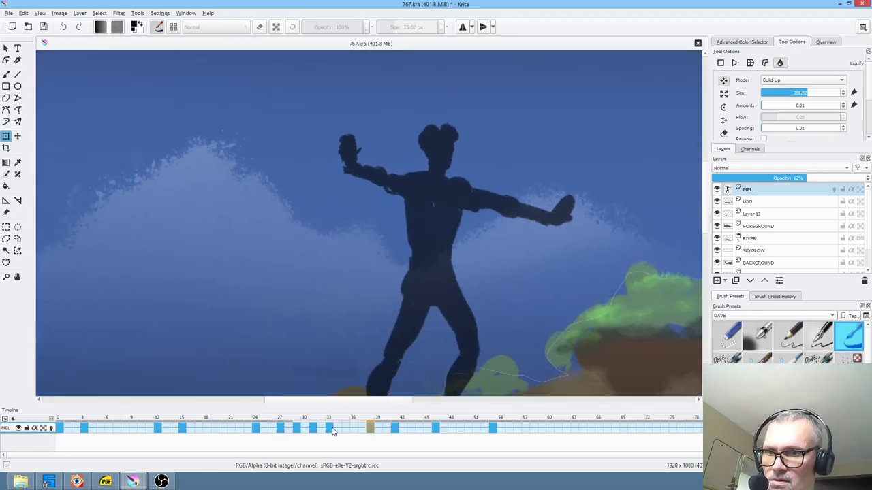
pyautogui.click(332, 429)
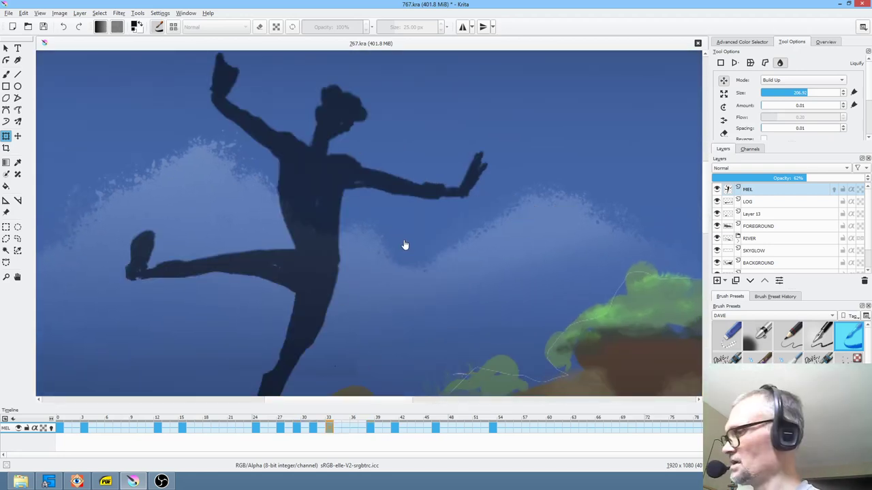
# Touch up the silhouette at frame 33 with the 25 px Ink-7 Brush Rough, painting over the forward arm and hand, the torso and the foot.
pyautogui.press('b')
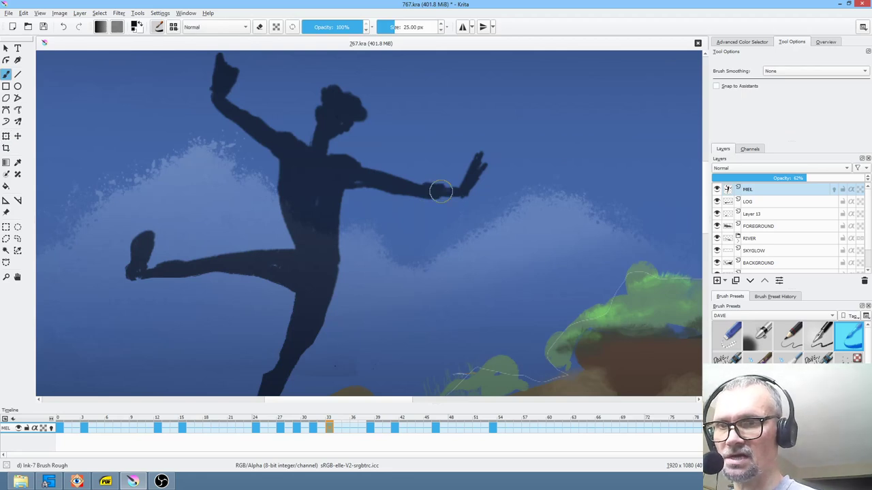
pyautogui.moveTo(431, 184); pyautogui.dragTo(414, 186)
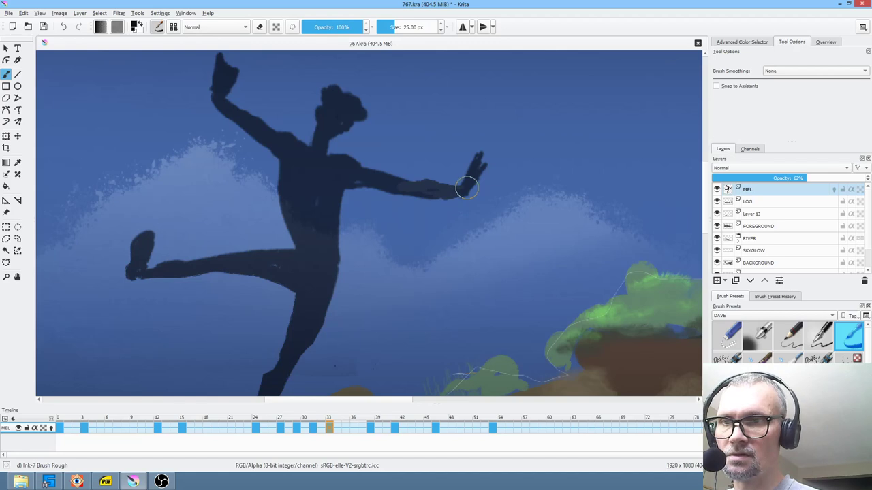
pyautogui.rightClick(326, 154)
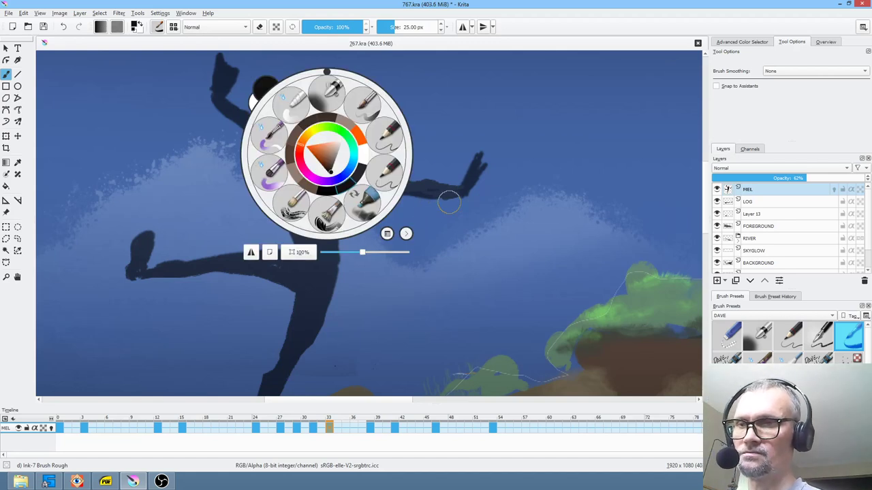
pyautogui.click(470, 183)
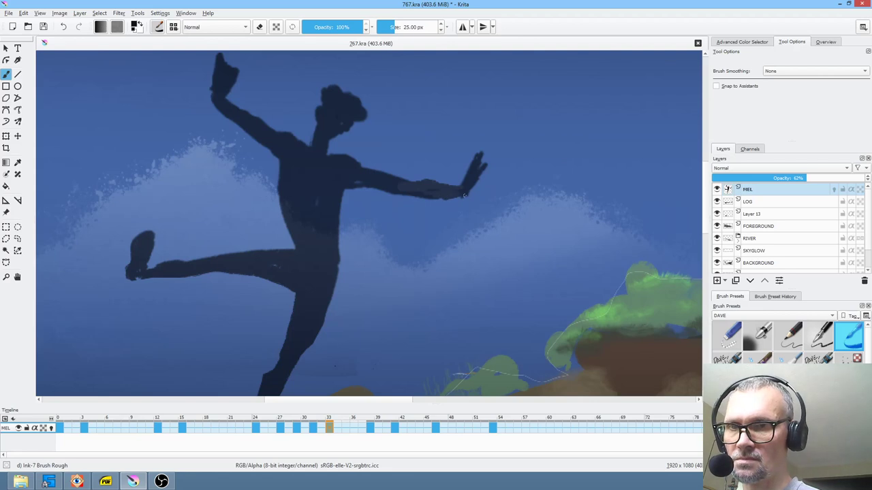
pyautogui.moveTo(477, 174); pyautogui.dragTo(464, 188)
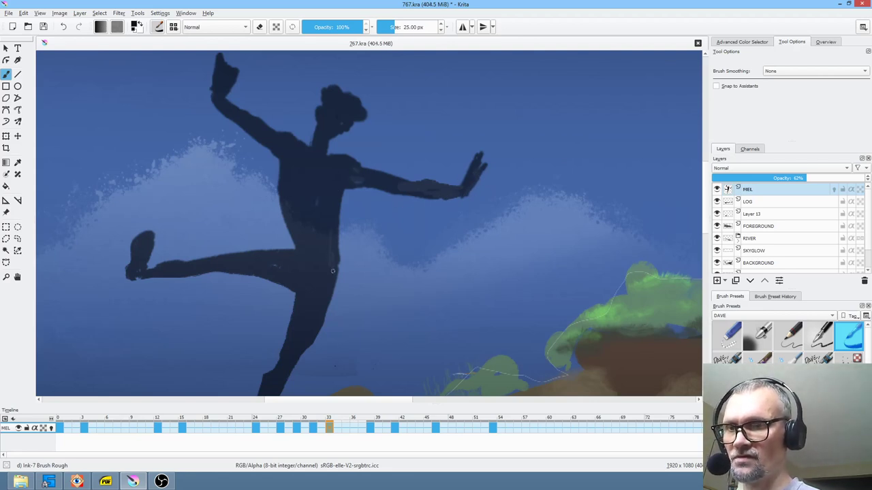
pyautogui.moveTo(331, 278); pyautogui.dragTo(454, 233)
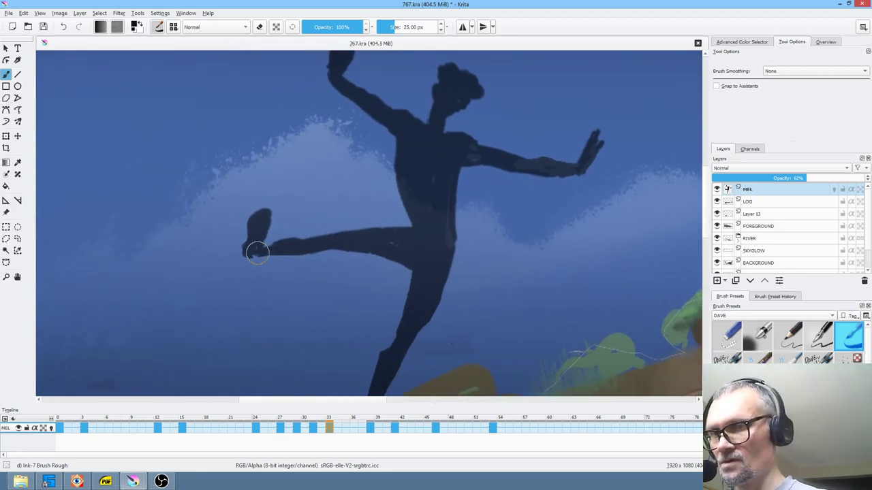
pyautogui.scroll(1, 262, 235)
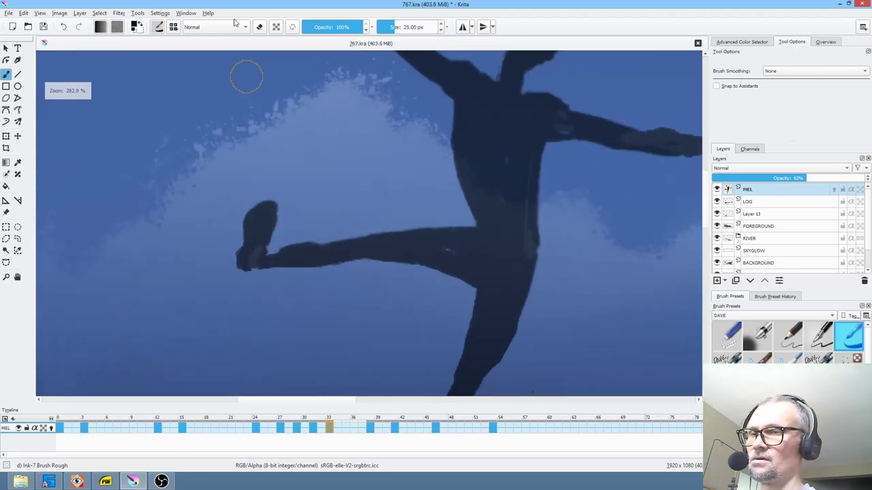
pyautogui.scroll(-3, 482, 184)
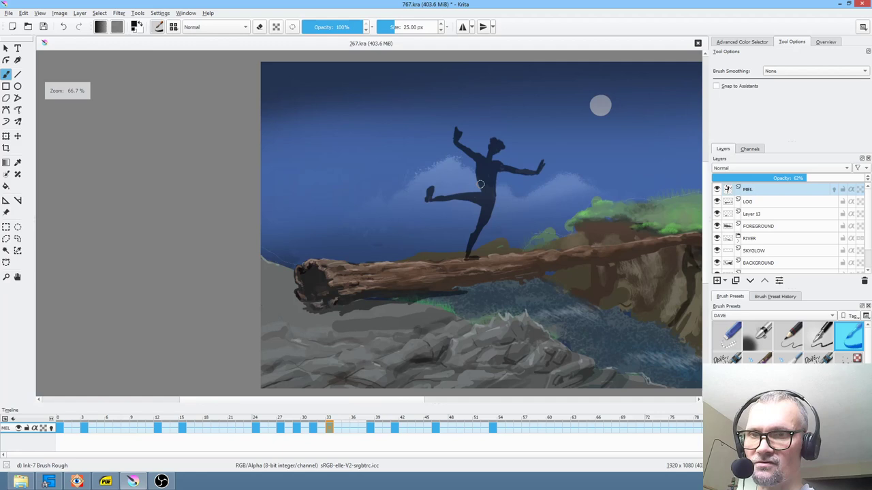
# Save the file and play the animation from the first frame.
pyautogui.scroll(1, 480, 184)
pyautogui.click(45, 28)
pyautogui.press('Home')
pyautogui.scroll(-1, 495, 255)
pyautogui.moveTo(492, 256); pyautogui.dragTo(420, 225)
pyautogui.press('space')
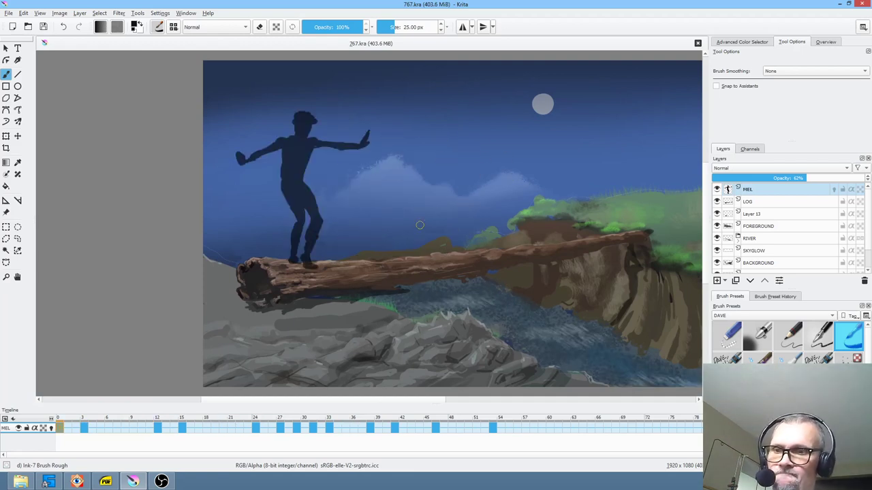
# Shift the keyframes from frame 38 onward so they start at frame 51, and compare the poses at frames 24 to 33.
pyautogui.moveTo(371, 430); pyautogui.dragTo(476, 429)
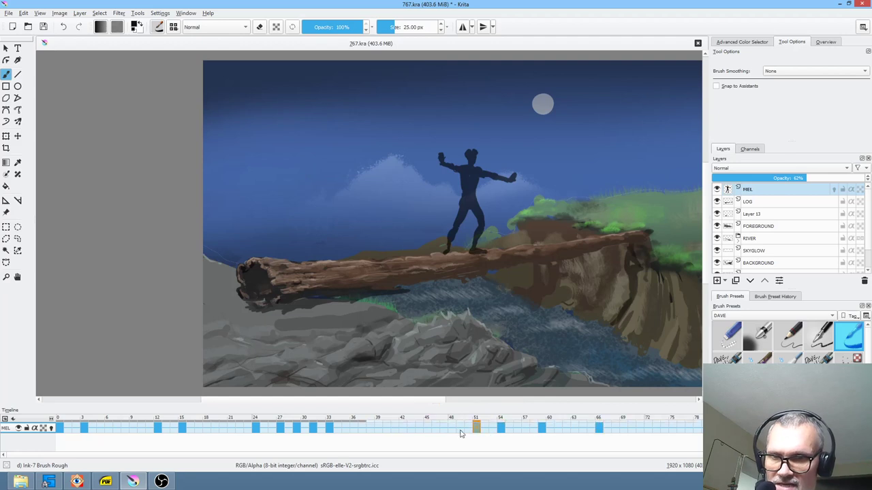
pyautogui.click(313, 429)
pyautogui.click(330, 428)
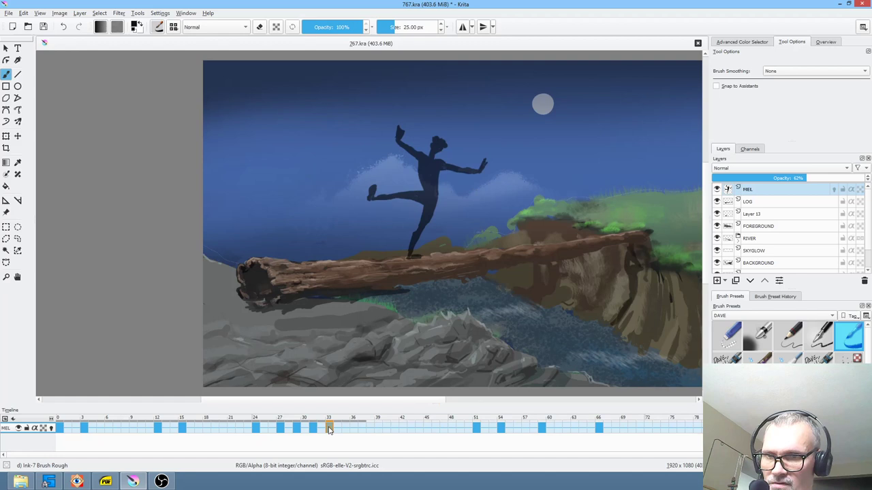
pyautogui.moveTo(329, 429); pyautogui.dragTo(281, 429)
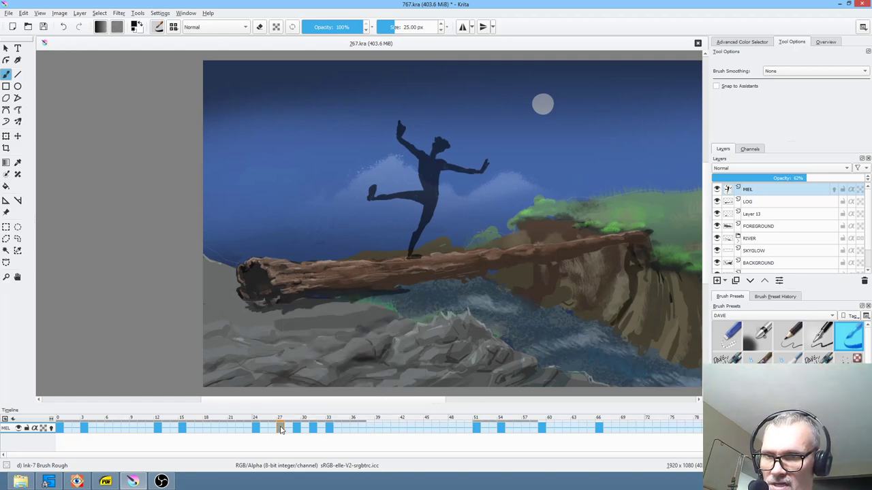
pyautogui.click(255, 429)
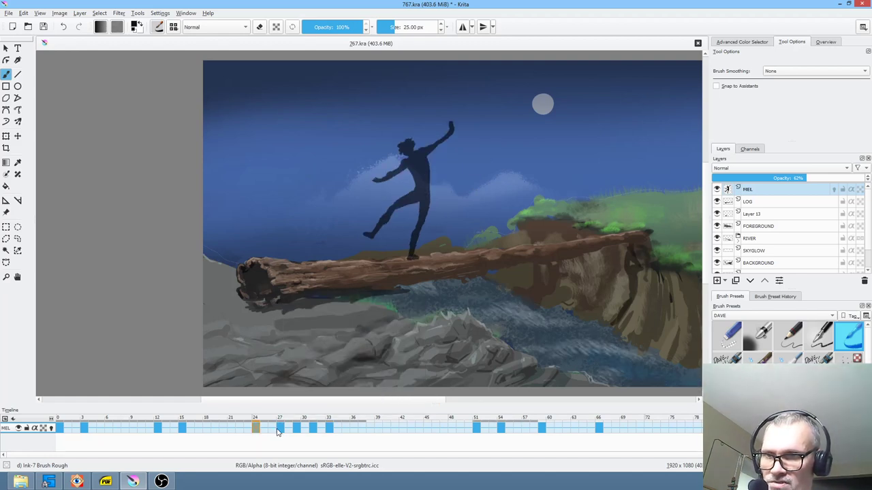
pyautogui.click(280, 428)
pyautogui.click(297, 428)
pyautogui.click(313, 429)
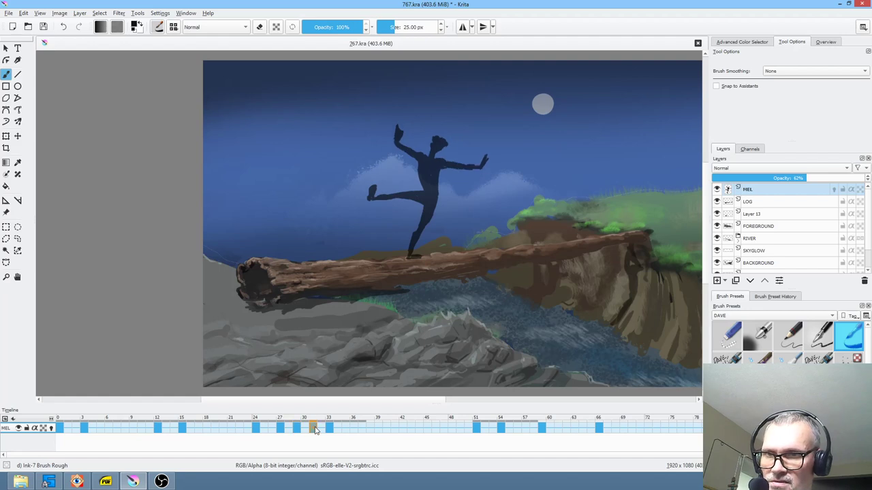
pyautogui.click(328, 428)
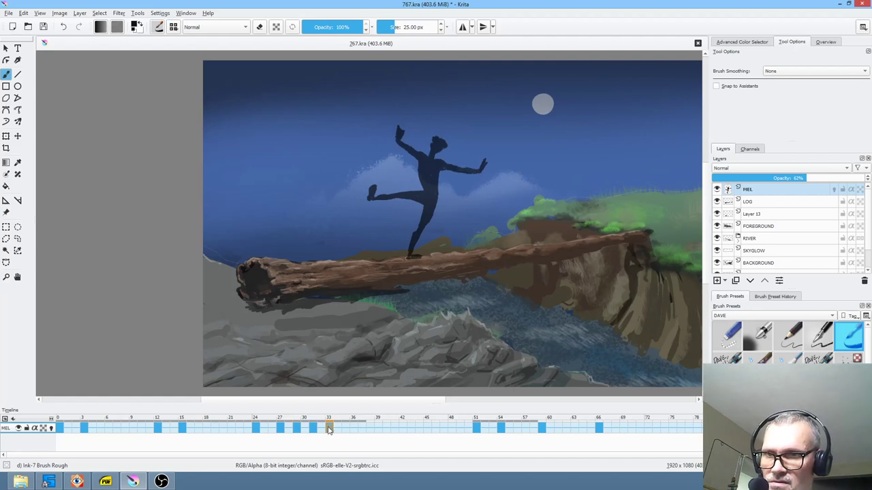
# Copy the keyframes at frames 27, 29, 31 and 33 to frames 35, 37, 39 and 41.
pyautogui.click(280, 428)
pyautogui.keyDown('shift'); pyautogui.click(328, 428); pyautogui.keyUp('shift')
pyautogui.moveTo(278, 431); pyautogui.dragTo(360, 429)
pyautogui.click(362, 428)
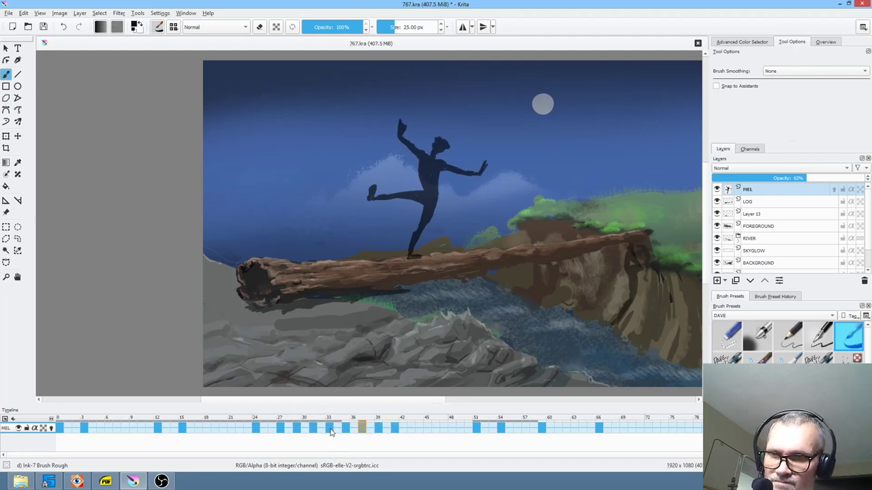
# Try to tighten the timing by pulling the keyframes from frame 33 onward slightly earlier, and play back the motion.
pyautogui.moveTo(330, 430)
pyautogui.mouseDown()
pyautogui.moveTo(320, 427)
pyautogui.moveTo(328, 429)
pyautogui.mouseUp()
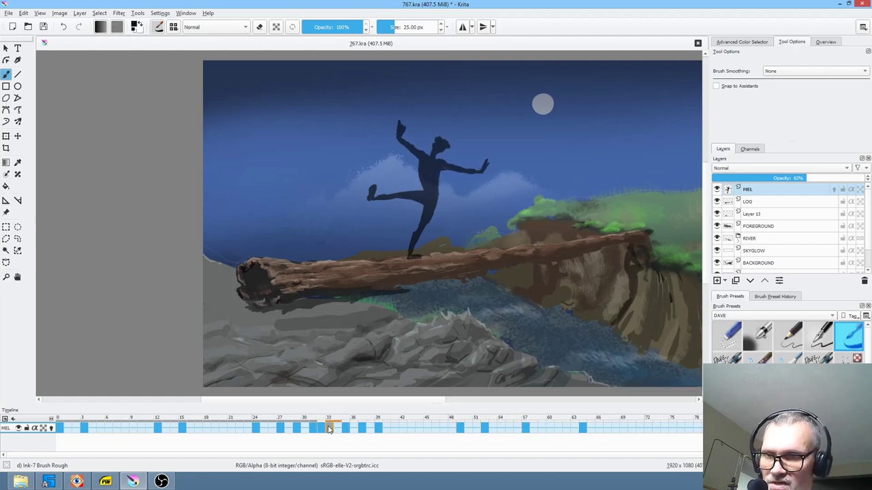
pyautogui.click(182, 429)
pyautogui.press('space')
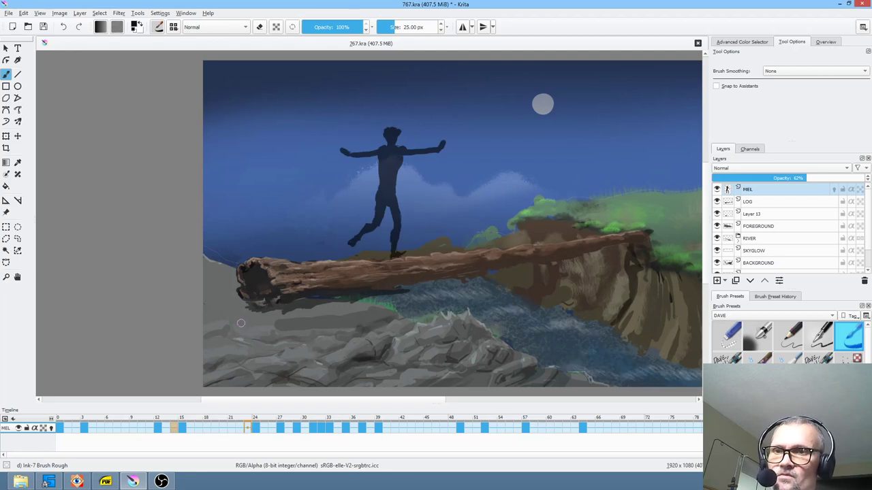
pyautogui.press('space')
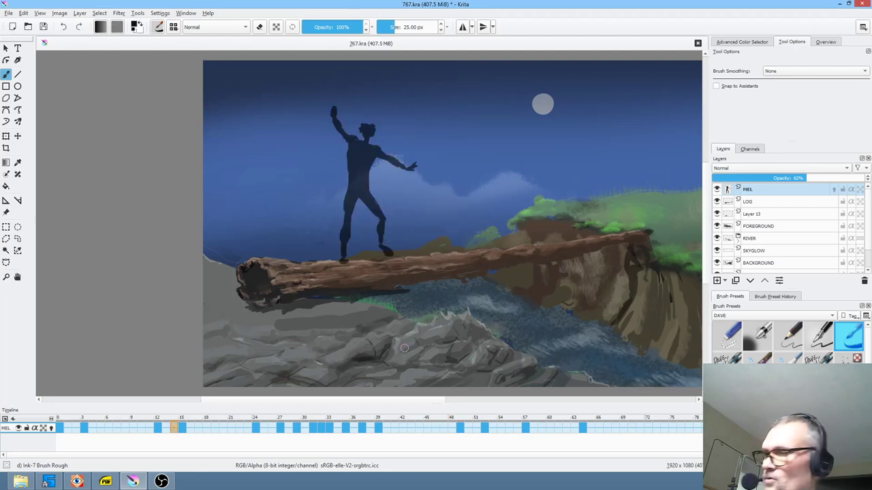
pyautogui.press('space')
pyautogui.press('Left')
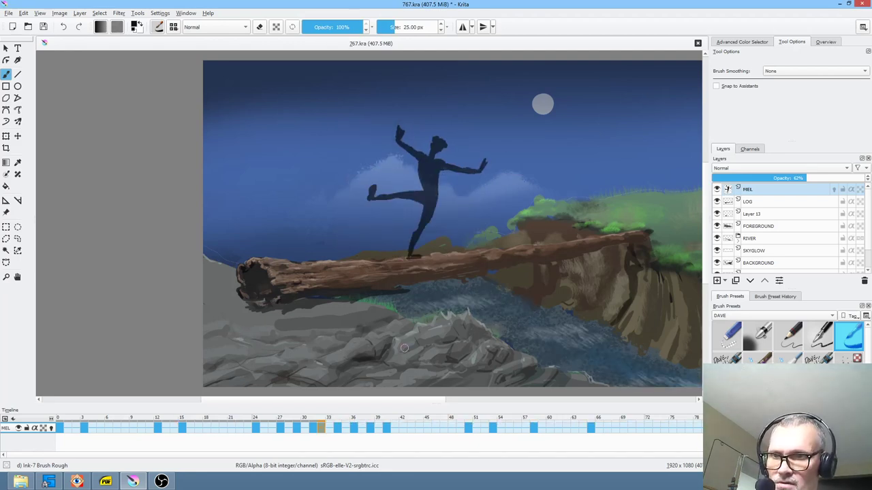
pyautogui.hotkey('ctrl', 'z')
# Play back the extended balancing pose, and copy the keyframe at frame 51 to frame 49.
pyautogui.press('space')
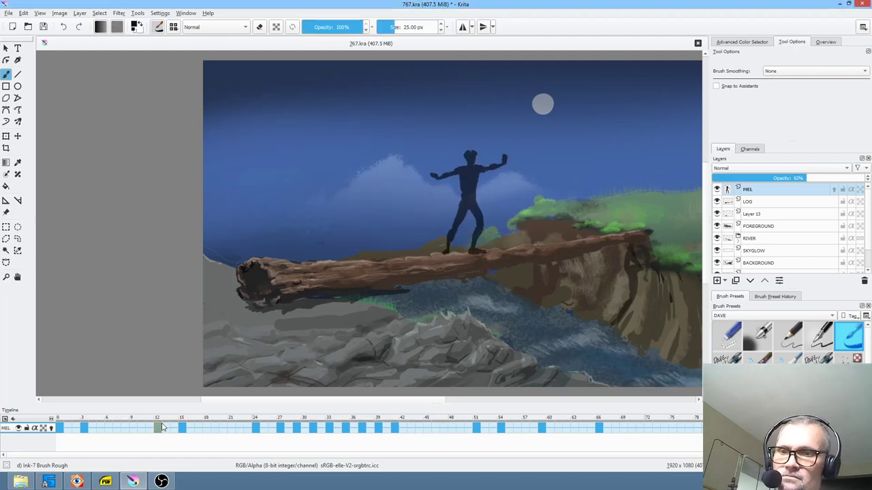
pyautogui.click(159, 427)
pyautogui.click(394, 428)
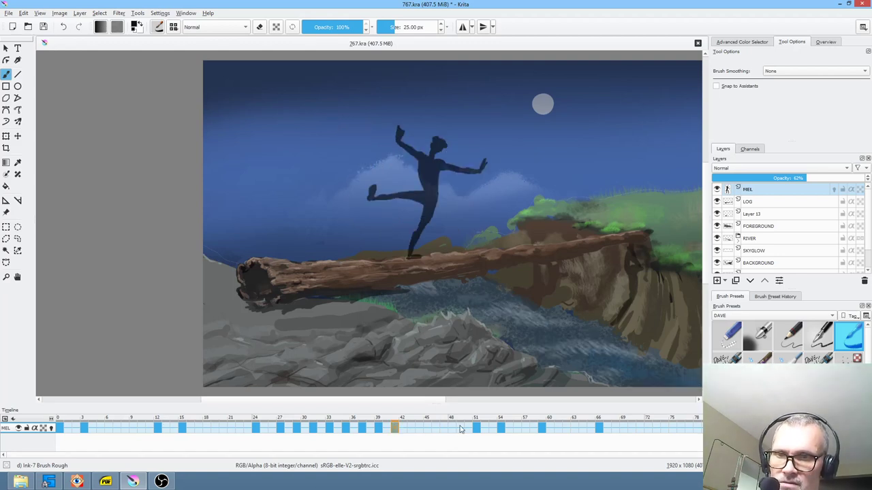
pyautogui.click(474, 428)
pyautogui.moveTo(472, 427); pyautogui.dragTo(458, 429)
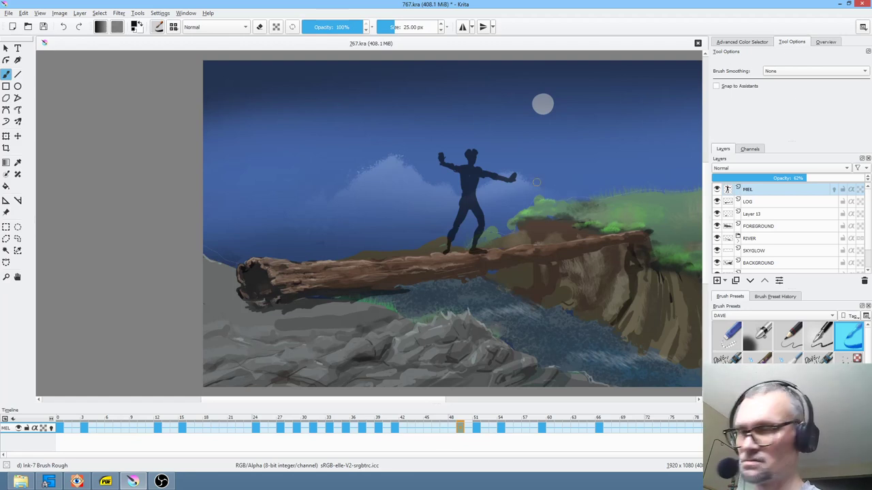
# Liquify the frame 49 pose into an in-between by raising the forward arm and pushing the body backward, with the brush enlarged to about 623.
pyautogui.hotkey('ctrl', 't')
pyautogui.click(780, 63)
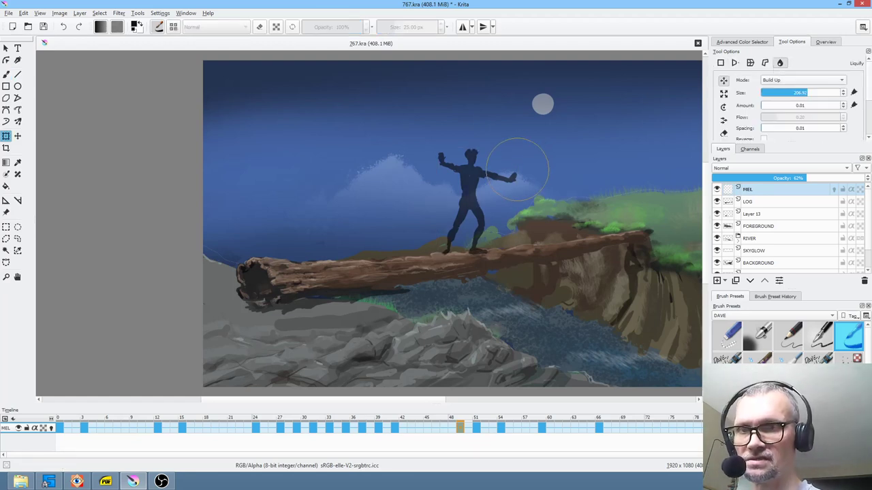
pyautogui.moveTo(518, 176); pyautogui.dragTo(515, 170)
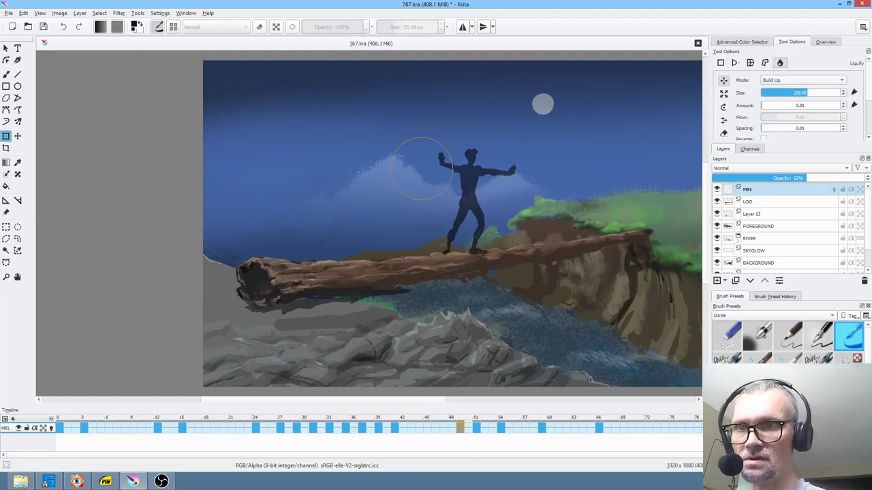
pyautogui.moveTo(426, 159)
pyautogui.mouseDown()
pyautogui.moveTo(489, 178)
pyautogui.moveTo(468, 175)
pyautogui.moveTo(533, 138)
pyautogui.moveTo(470, 127)
pyautogui.mouseUp()
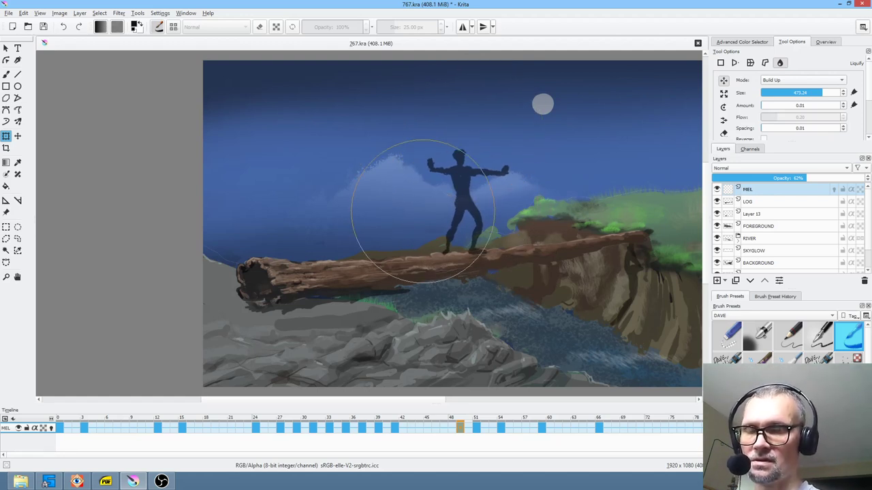
pyautogui.moveTo(438, 212)
pyautogui.keyDown('shift'); pyautogui.mouseDown()
pyautogui.moveTo(489, 211)
pyautogui.moveTo(465, 212)
pyautogui.mouseUp(); pyautogui.keyUp('shift')
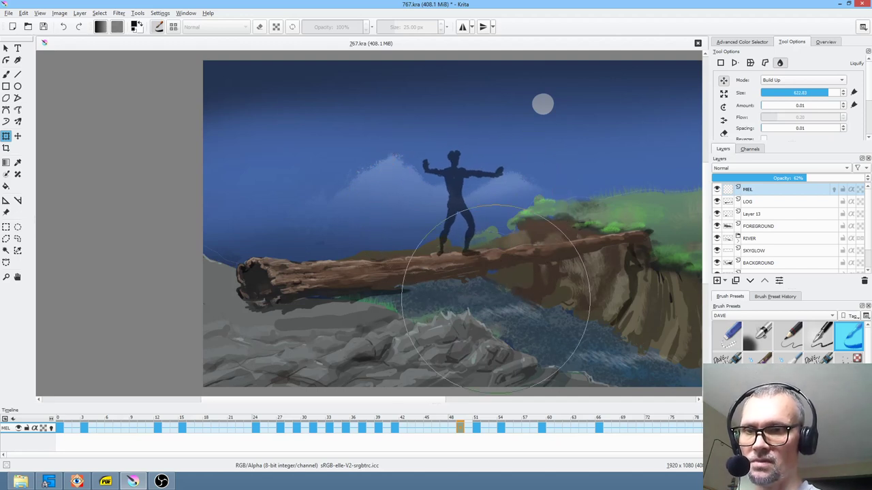
# Play the animation from frames 40, 26 and 38 to check the motion around the new in-between.
pyautogui.click(386, 428)
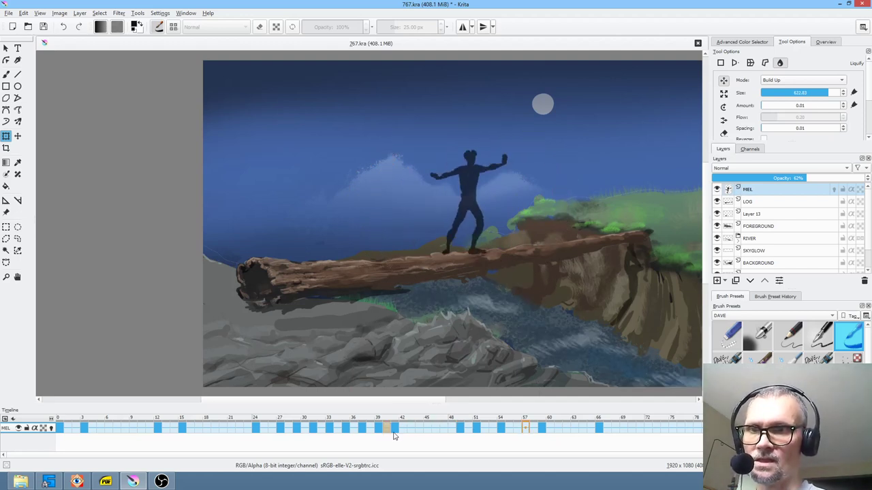
pyautogui.press('space')
pyautogui.click(272, 427)
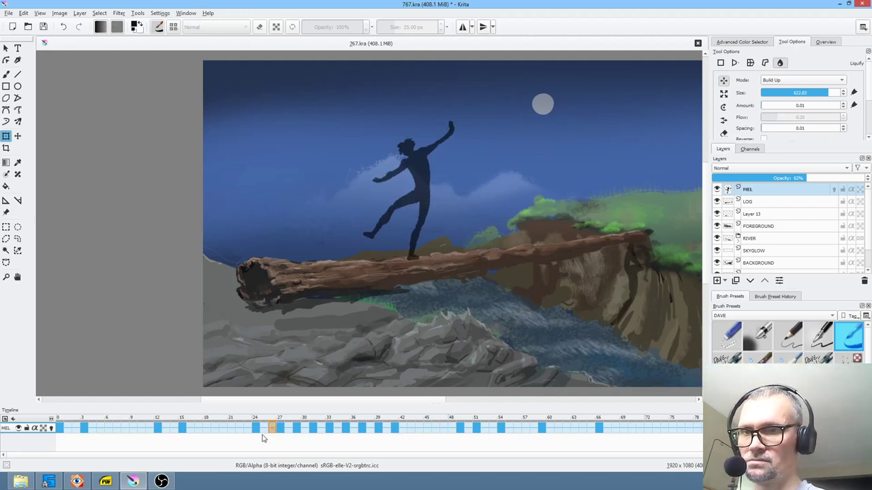
pyautogui.press('space')
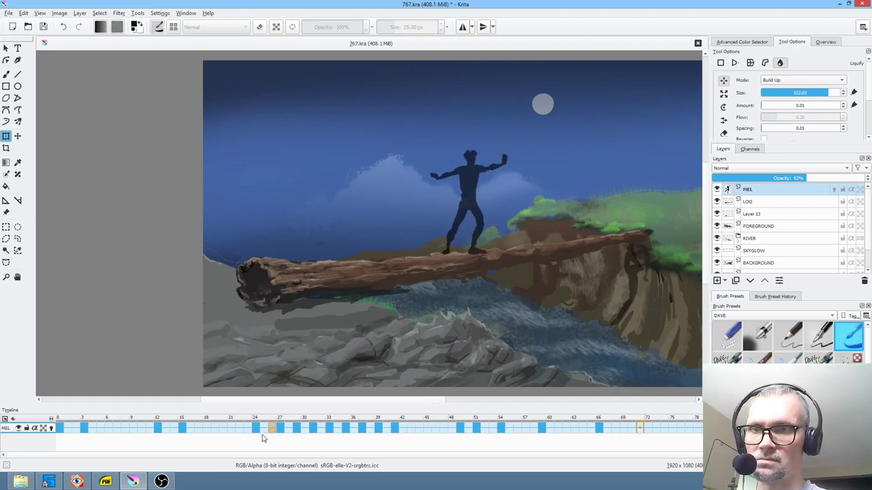
pyautogui.press('space')
pyautogui.click(371, 428)
pyautogui.press('space')
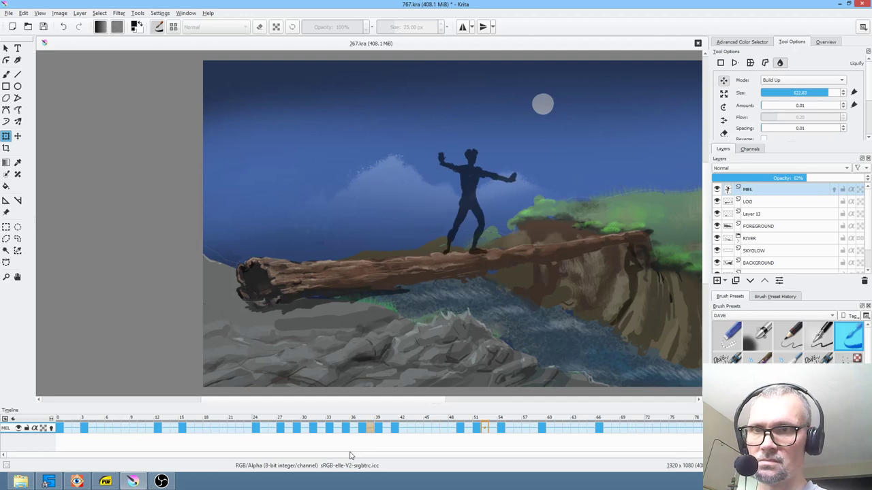
pyautogui.press('space')
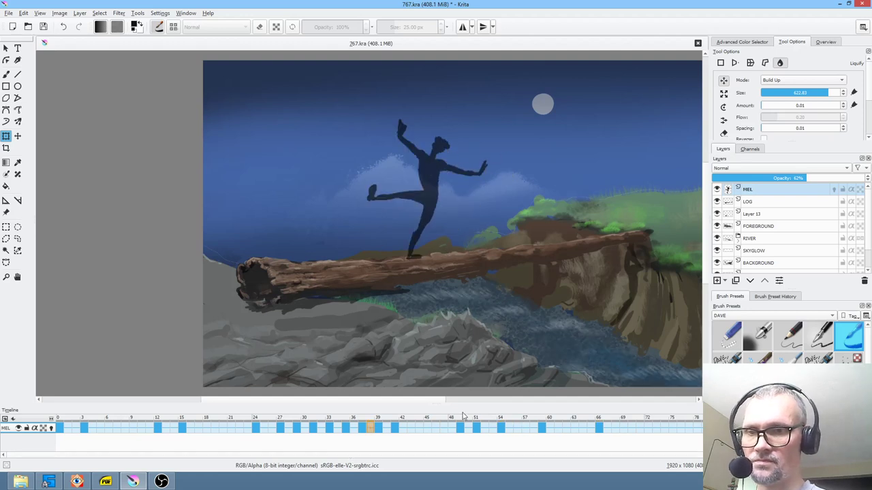
# Copy the frame 41 pose to frame 47 and liquify the body forward to make an in-between leading into frame 49.
pyautogui.click(396, 428)
pyautogui.click(411, 428)
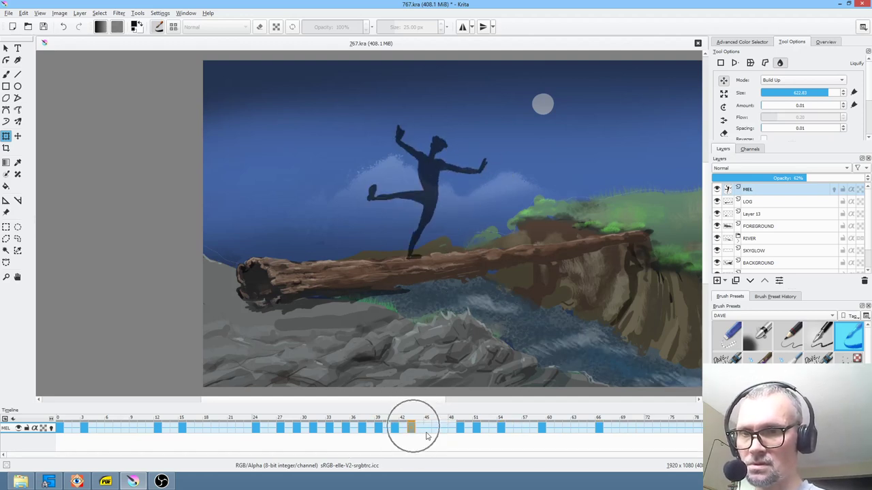
pyautogui.click(444, 427)
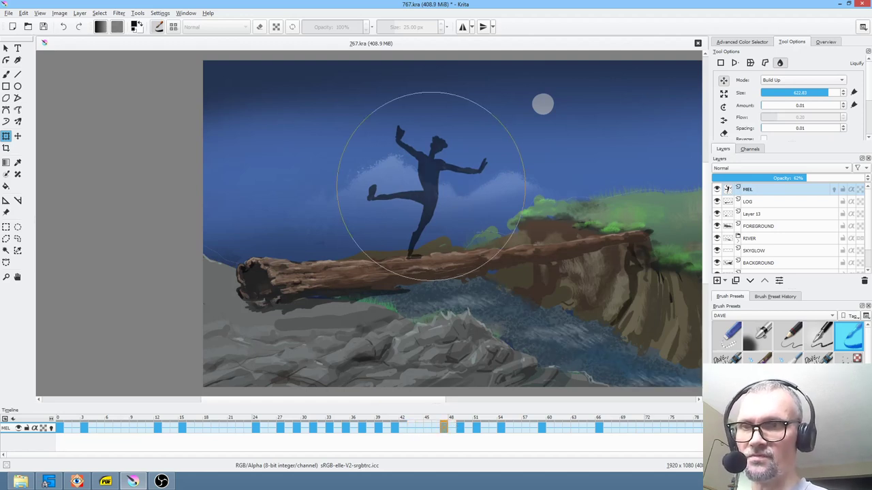
pyautogui.moveTo(419, 195)
pyautogui.mouseDown()
pyautogui.moveTo(438, 191)
pyautogui.moveTo(412, 194)
pyautogui.moveTo(409, 224)
pyautogui.moveTo(404, 166)
pyautogui.moveTo(431, 184)
pyautogui.mouseUp()
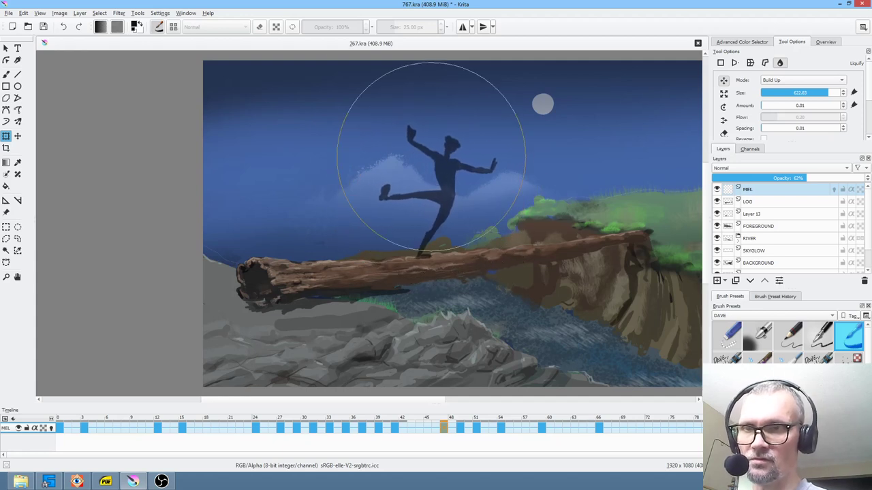
# Liquify the frame 47 pose with the brush reduced to about 300, lowering the raised hand and raised foot and pushing the standing foot forward.
pyautogui.keyDown('shift'); pyautogui.moveTo(406, 123); pyautogui.dragTo(336, 124); pyautogui.keyUp('shift')
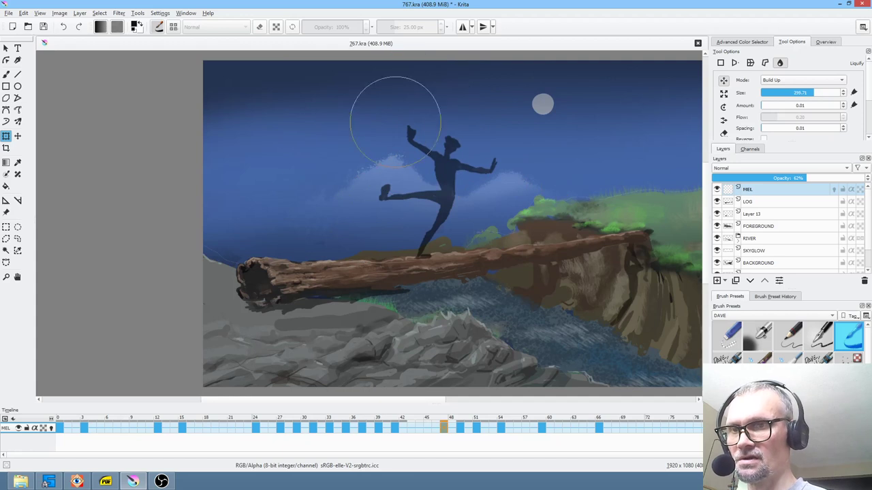
pyautogui.moveTo(399, 111); pyautogui.dragTo(402, 118)
pyautogui.moveTo(428, 265); pyautogui.dragTo(442, 265)
pyautogui.moveTo(375, 198); pyautogui.dragTo(374, 203)
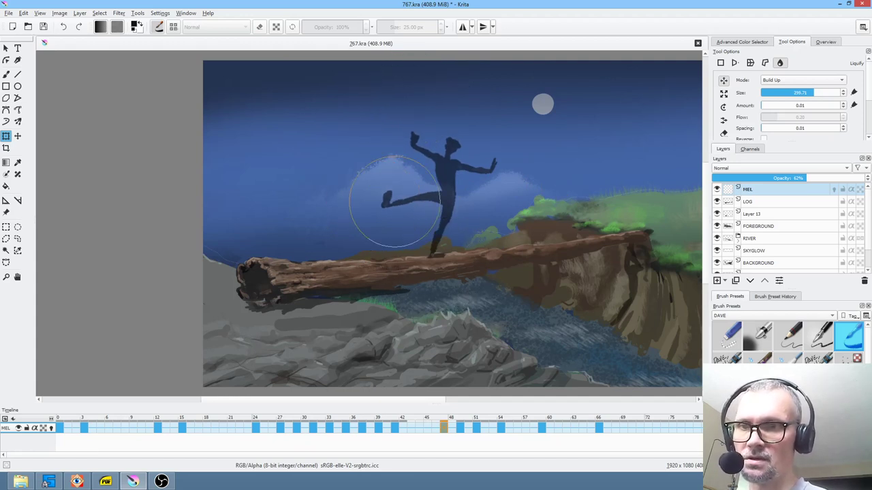
# Play the animation around the balancing pose from frame 36 to check the motion through the liquified in-betweens.
pyautogui.click(354, 428)
pyautogui.press('Left')
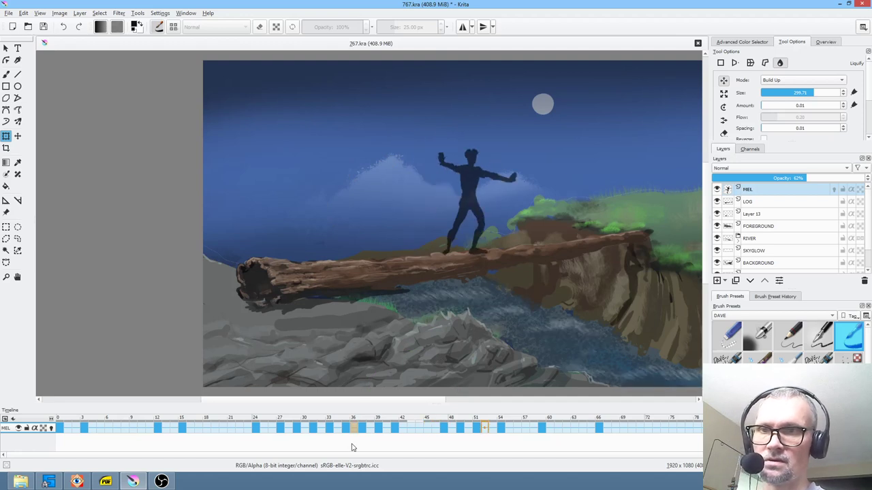
pyautogui.press('Left')
pyautogui.press('Left')
pyautogui.press('Left')
pyautogui.press('Left')
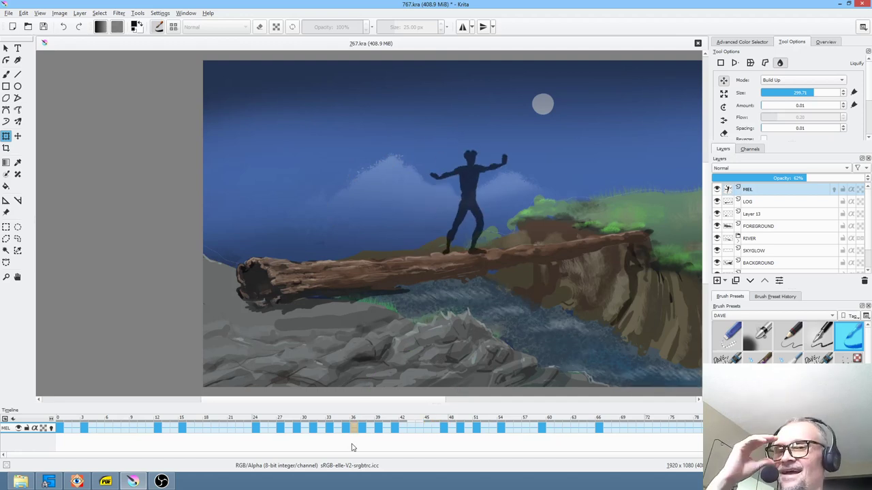
pyautogui.press('Right')
pyautogui.press('Left')
pyautogui.press('Left')
pyautogui.press('Left')
pyautogui.press('Left')
pyautogui.press('Left')
pyautogui.press('Left')
pyautogui.press('Left')
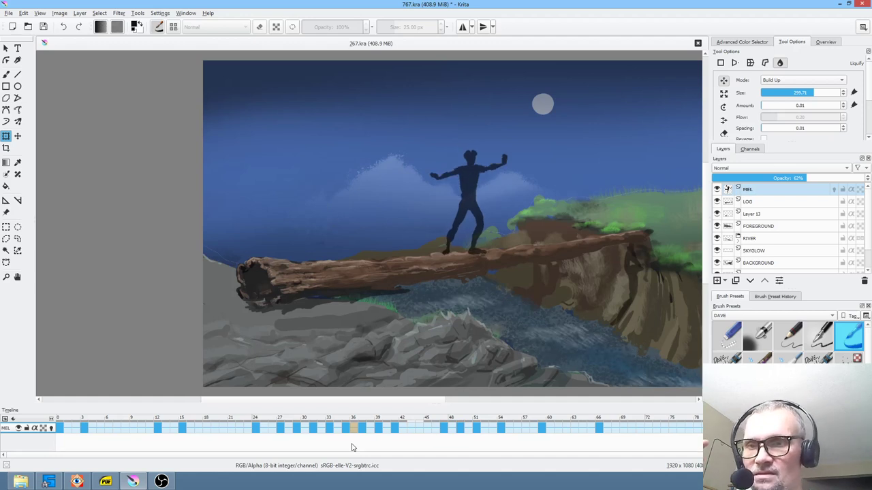
pyautogui.press('space')
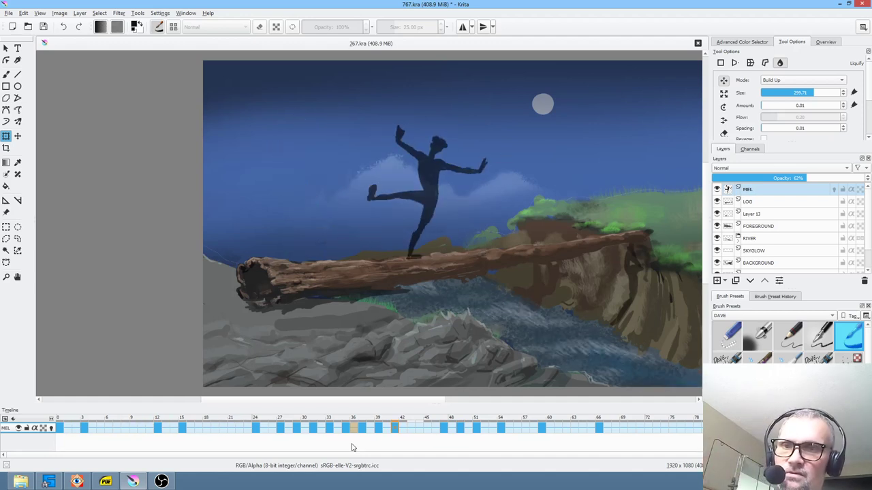
pyautogui.press('space')
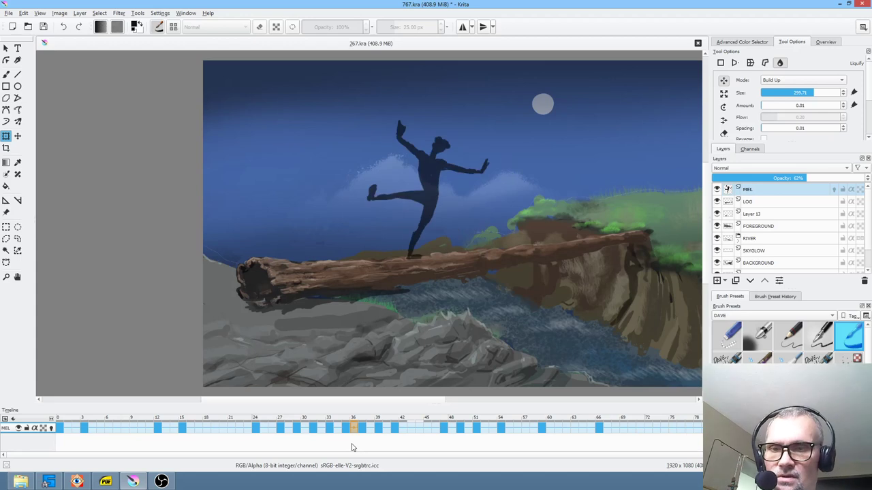
# Copy the frame 59 pose to frame 69 and the frame 66 pose to frame 75, and save the file.
pyautogui.click(543, 428)
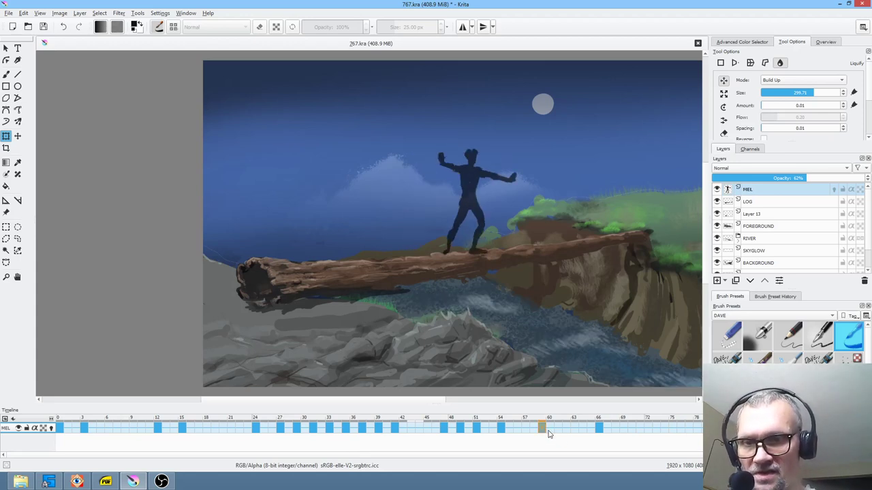
pyautogui.moveTo(645, 419); pyautogui.dragTo(622, 429)
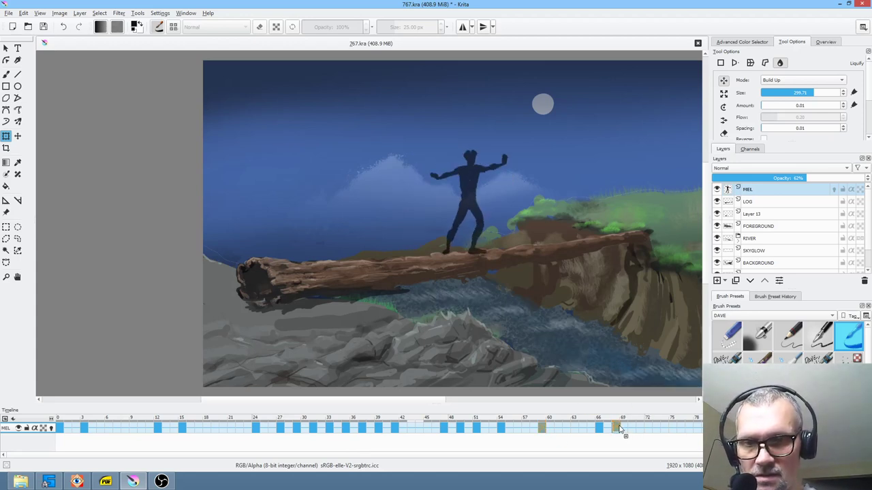
pyautogui.click(633, 428)
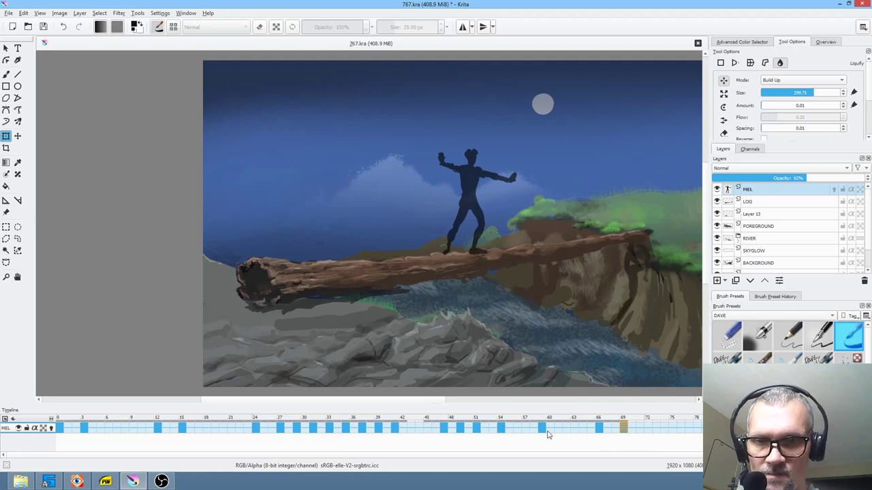
pyautogui.click(598, 429)
pyautogui.moveTo(632, 422); pyautogui.dragTo(672, 427)
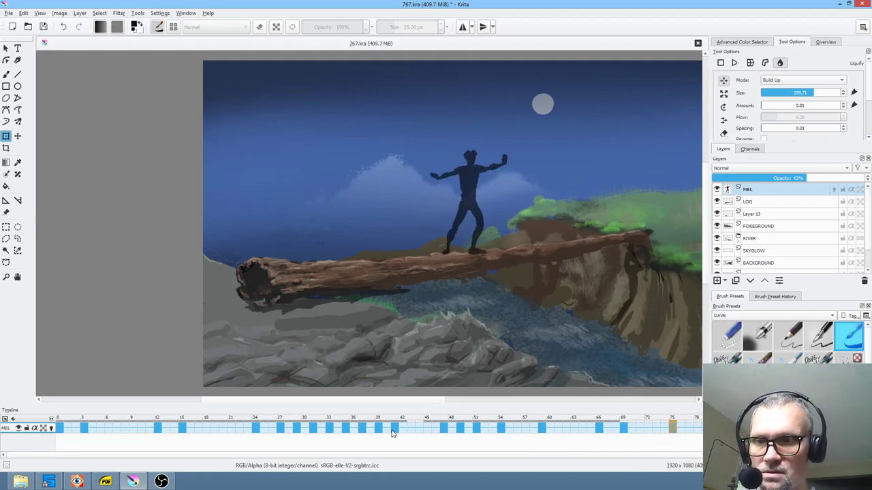
pyautogui.click(43, 29)
pyautogui.press('space')
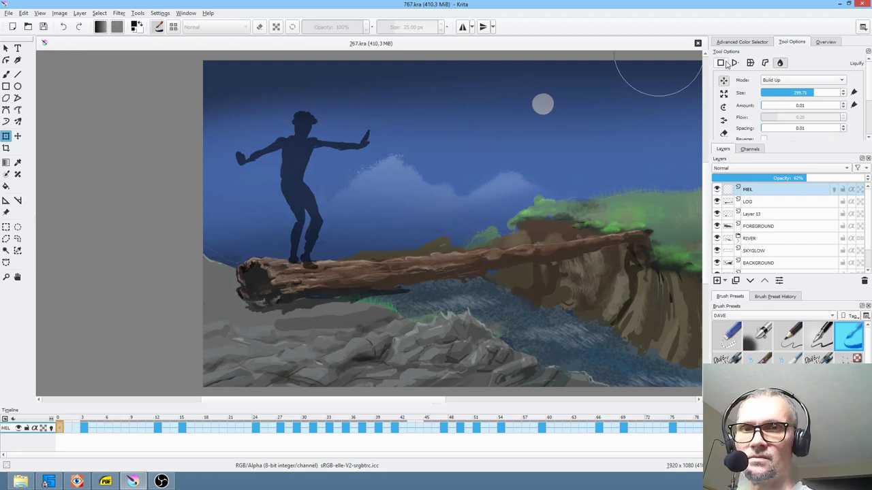
# Scale the frame 0 silhouette down slightly with Free transform and reposition its feet on the log.
pyautogui.click(720, 62)
pyautogui.moveTo(368, 114); pyautogui.dragTo(362, 122)
pyautogui.moveTo(326, 233); pyautogui.dragTo(325, 229)
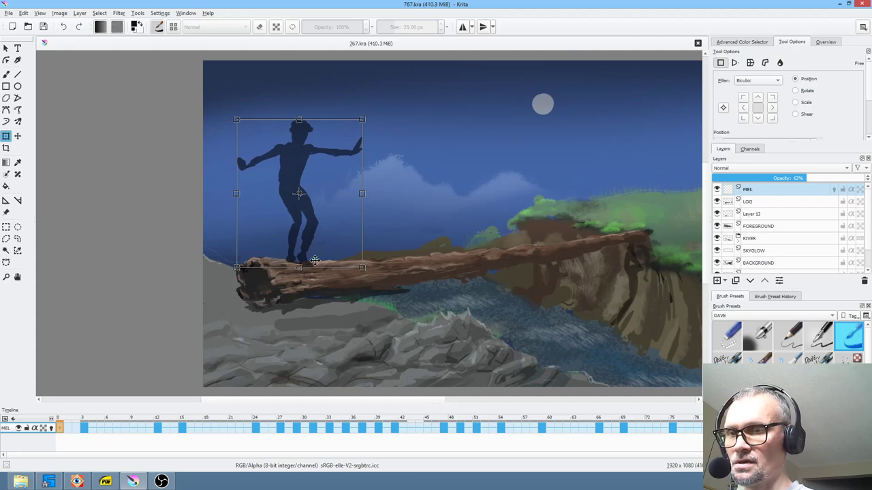
# Scale the frame 3 silhouette down slightly, keeping its feet on the log.
pyautogui.click(85, 428)
pyautogui.click(336, 162)
pyautogui.moveTo(341, 104); pyautogui.dragTo(340, 112)
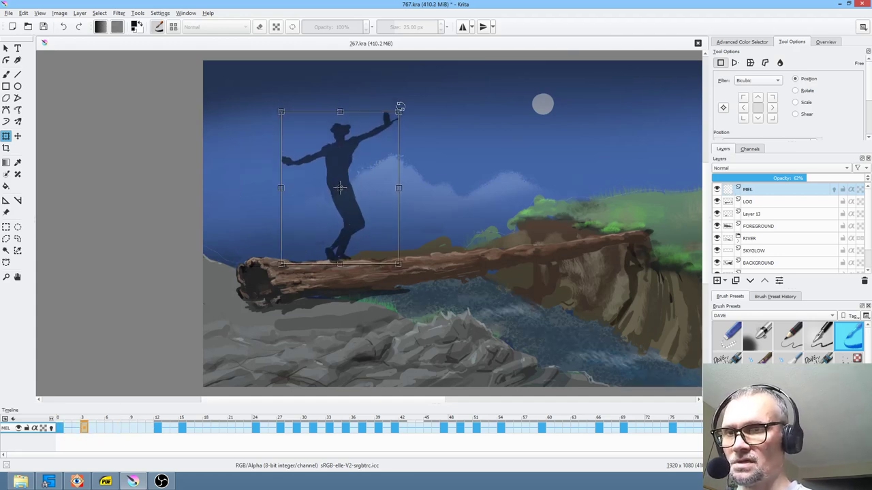
pyautogui.moveTo(398, 111); pyautogui.dragTo(396, 114)
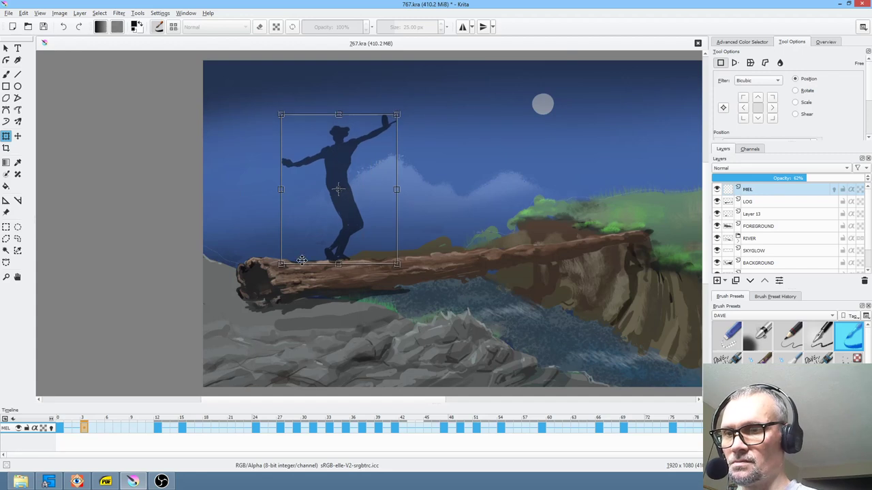
# Compare the silhouette's size and position at frames 12, 15 and 24 using the transform bounds.
pyautogui.click(158, 429)
pyautogui.click(182, 428)
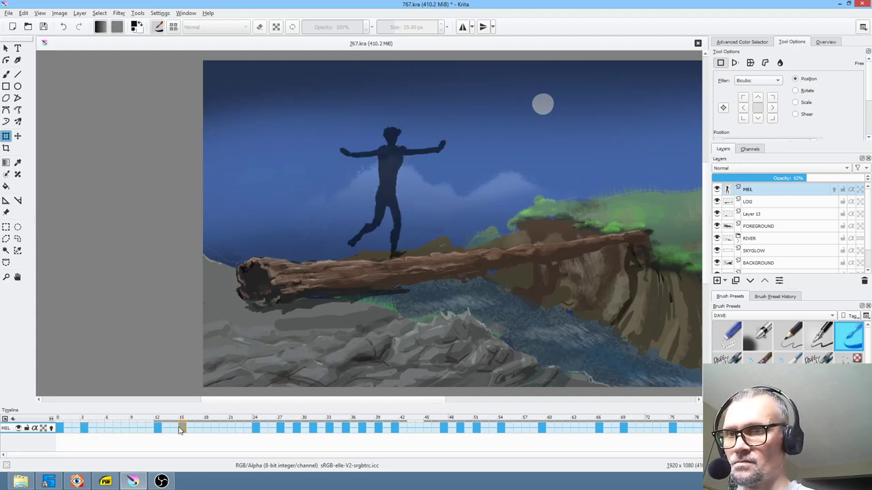
pyautogui.click(156, 427)
pyautogui.click(364, 175)
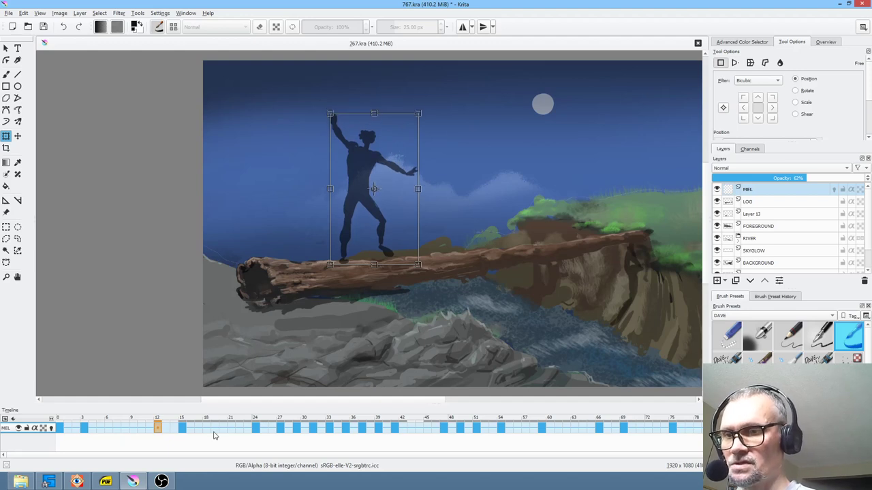
pyautogui.click(182, 429)
pyautogui.click(400, 151)
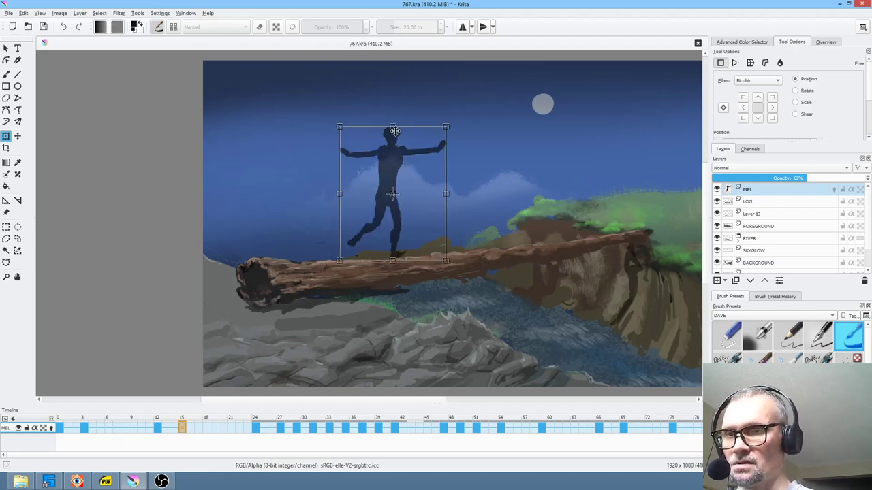
pyautogui.click(257, 427)
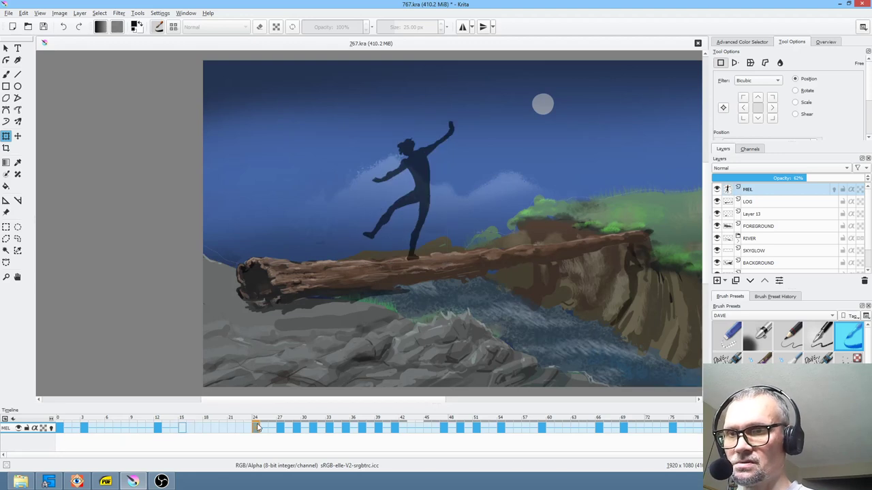
# Play the animation from frame 0 to check the rescaled opening poses.
pyautogui.click(61, 427)
pyautogui.press('space')
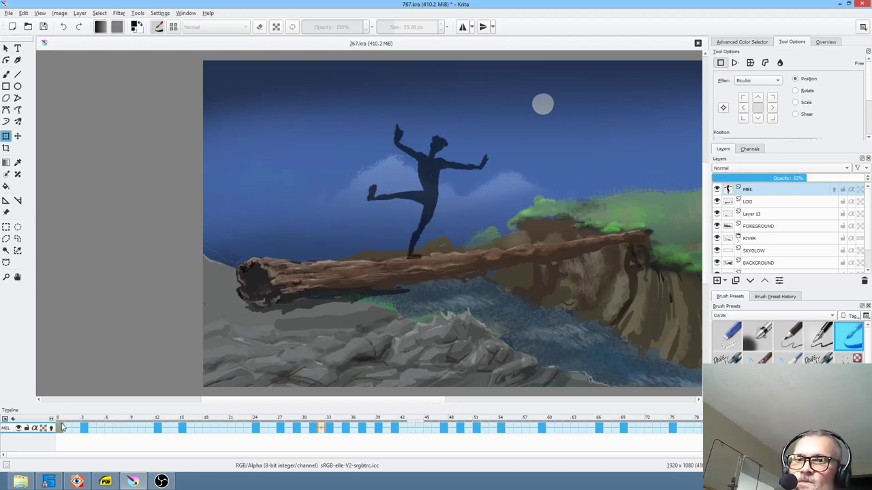
pyautogui.press('Right')
pyautogui.press('Right')
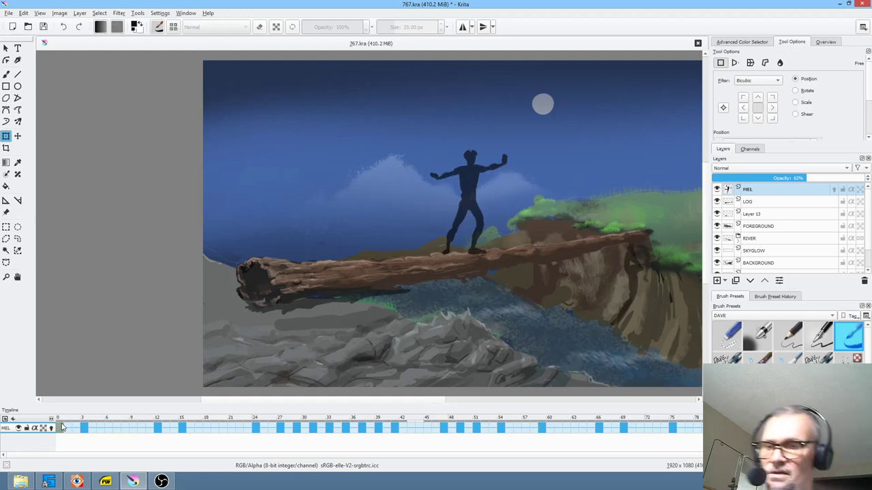
# Delete the keyframe at frame 31 and play the animation from frame 23 to check the balancing motion.
pyautogui.click(281, 428)
pyautogui.click(315, 428)
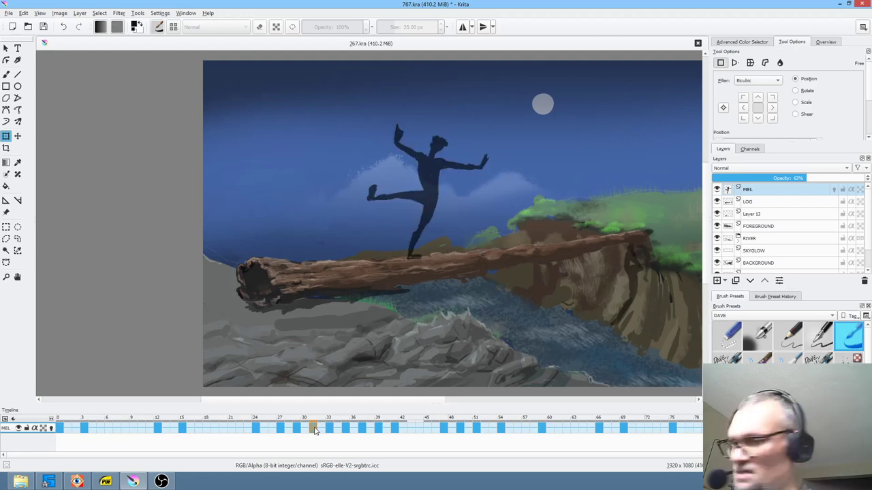
pyautogui.click(247, 427)
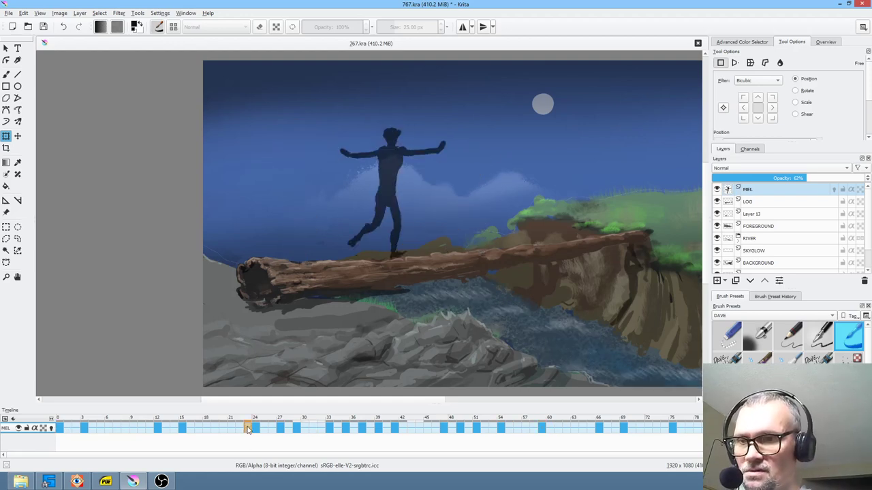
pyautogui.press('space')
pyautogui.press('space')
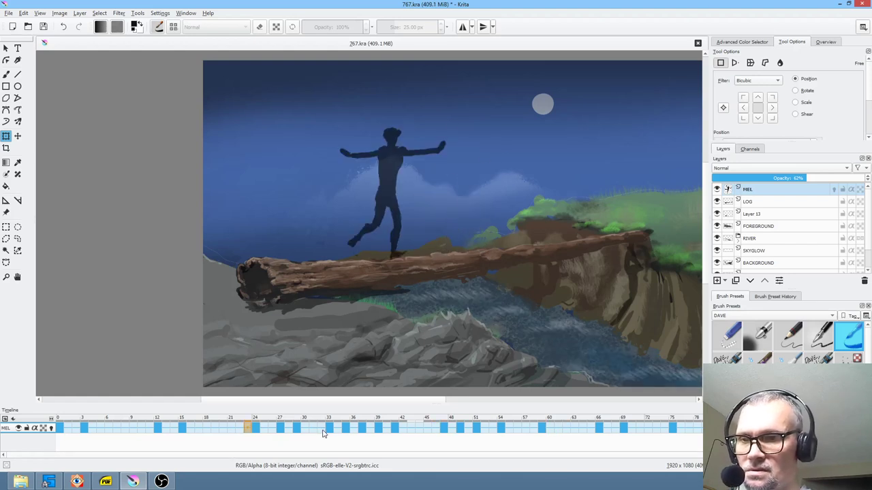
pyautogui.press('space')
pyautogui.press('space')
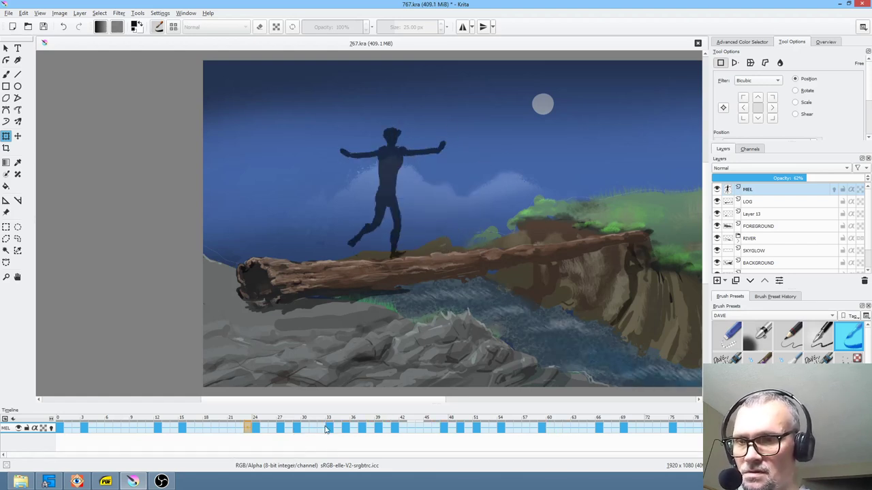
# Space the balancing keyframes three frames apart from frame 27 to 45, and shift the keyframes from 47 onward four frames later.
pyautogui.click(281, 428)
pyautogui.click(296, 428)
pyautogui.moveTo(307, 424); pyautogui.dragTo(306, 429)
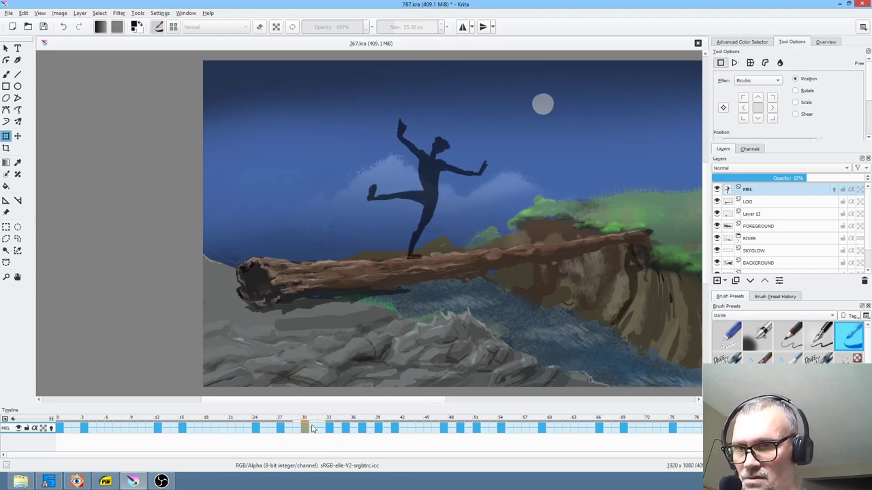
pyautogui.moveTo(346, 429); pyautogui.dragTo(431, 421)
pyautogui.click(370, 429)
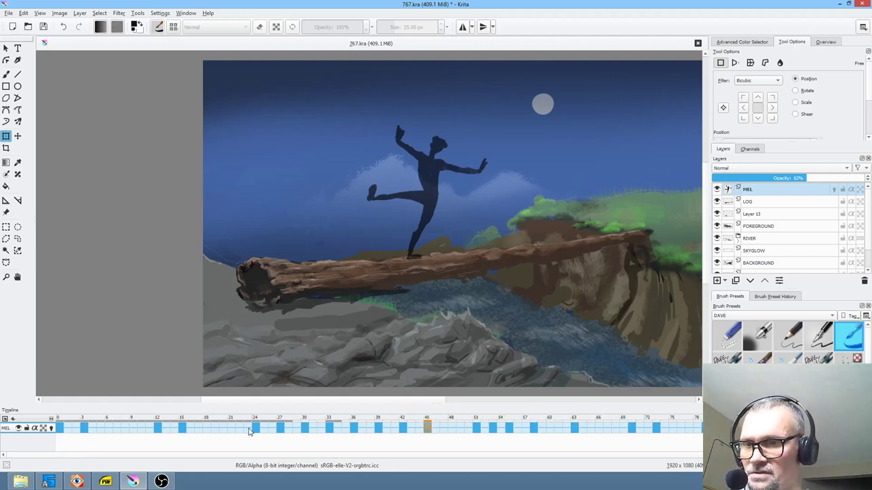
# Save the file and play the whole animation from frame 0 to check the new timing.
pyautogui.click(62, 425)
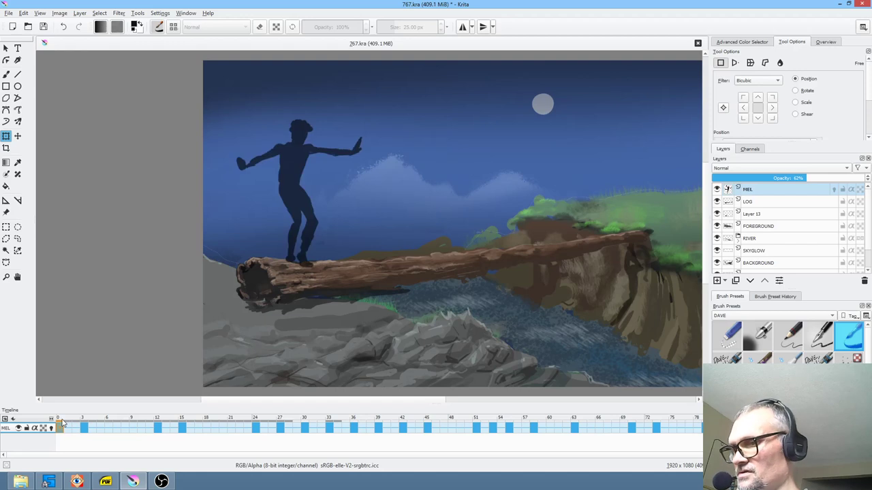
pyautogui.hotkey('ctrl', 's')
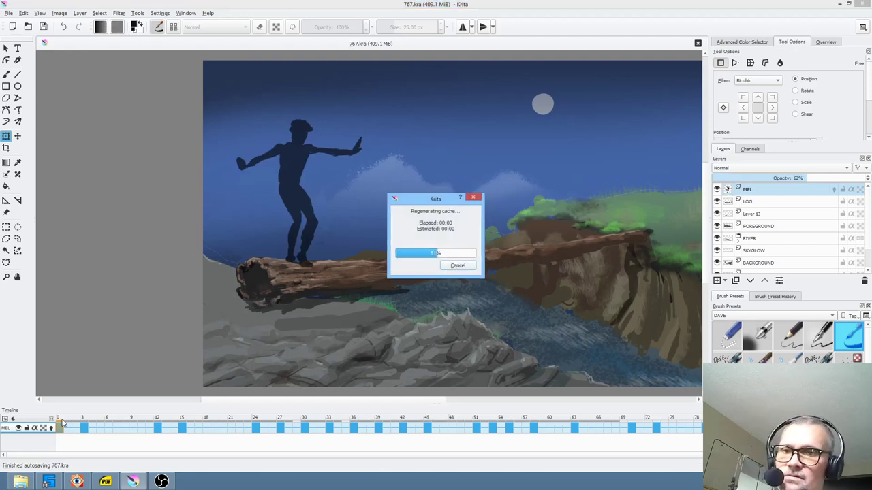
pyautogui.press('space')
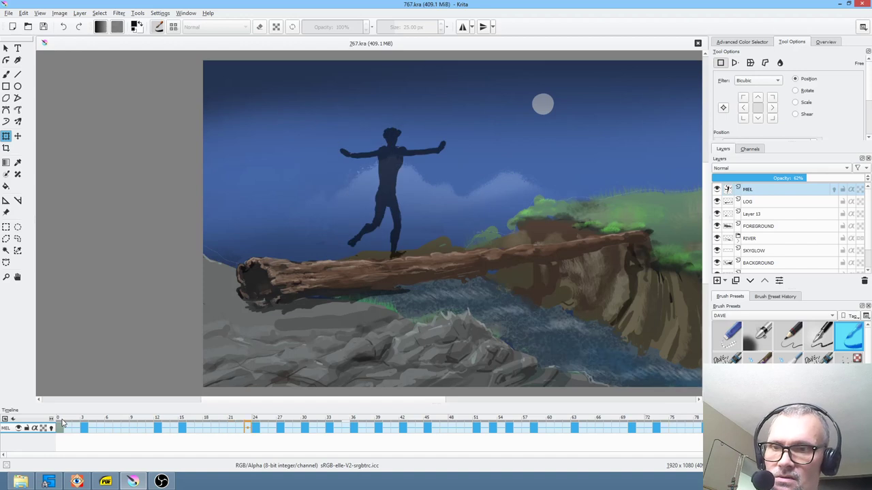
pyautogui.press('space')
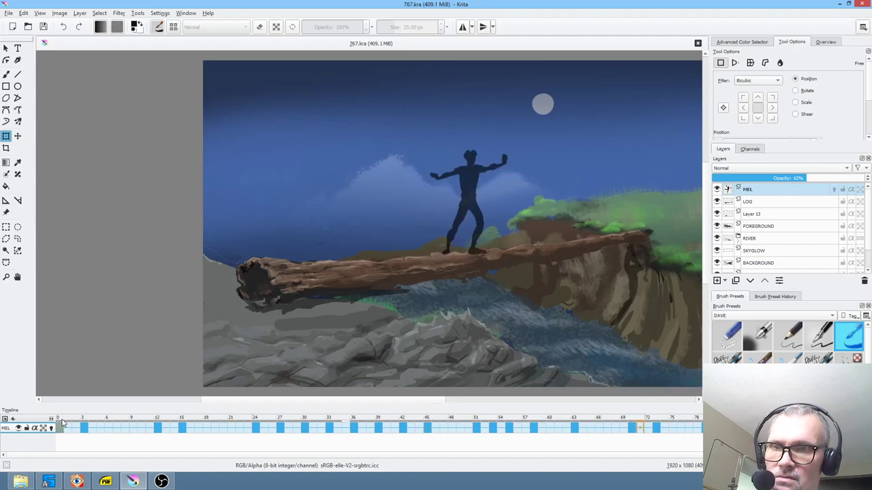
pyautogui.press('space')
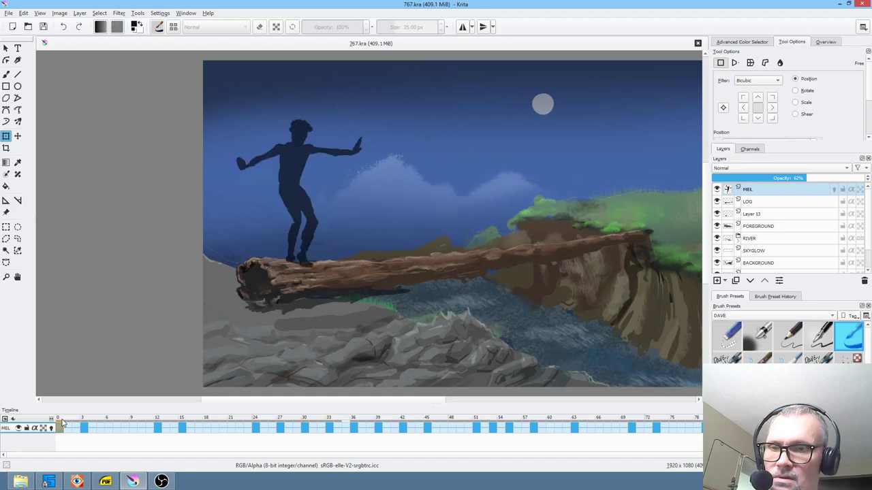
# Delete the balancing keyframes from frame 27 through frame 45, and return to the frame 24 pose.
pyautogui.click(280, 428)
pyautogui.keyDown('shift'); pyautogui.click(428, 428); pyautogui.keyUp('shift')
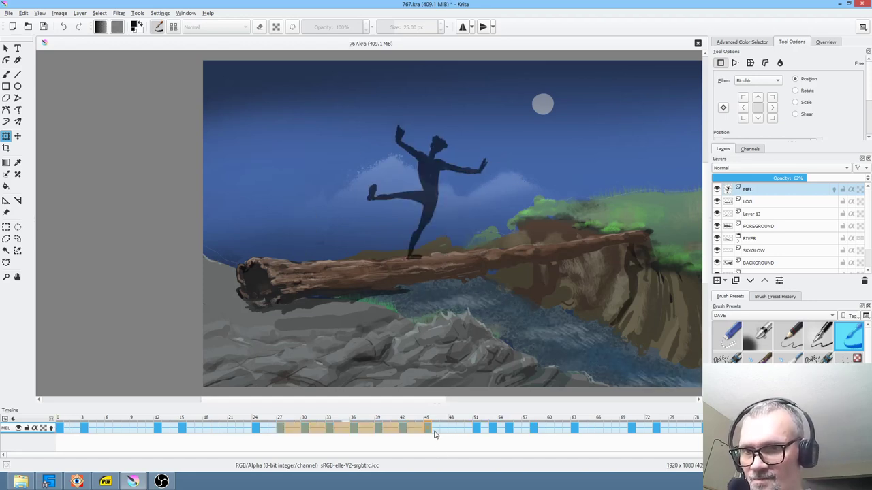
pyautogui.press('Delete')
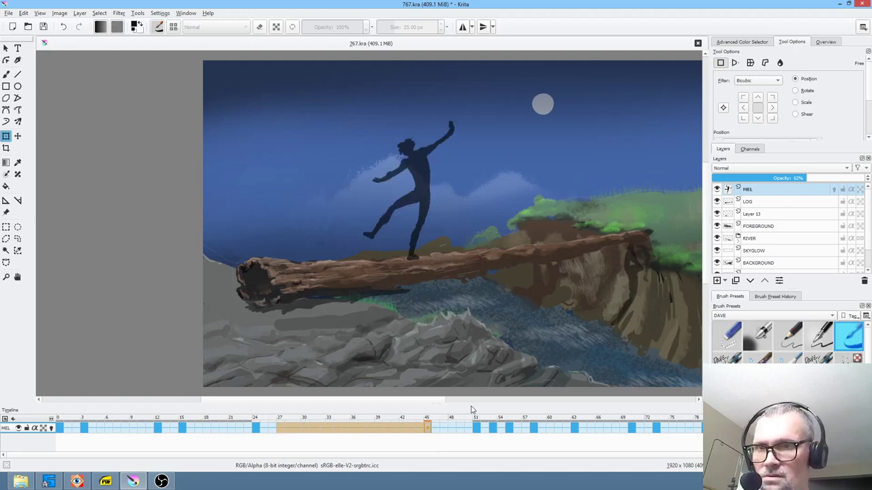
pyautogui.click(255, 427)
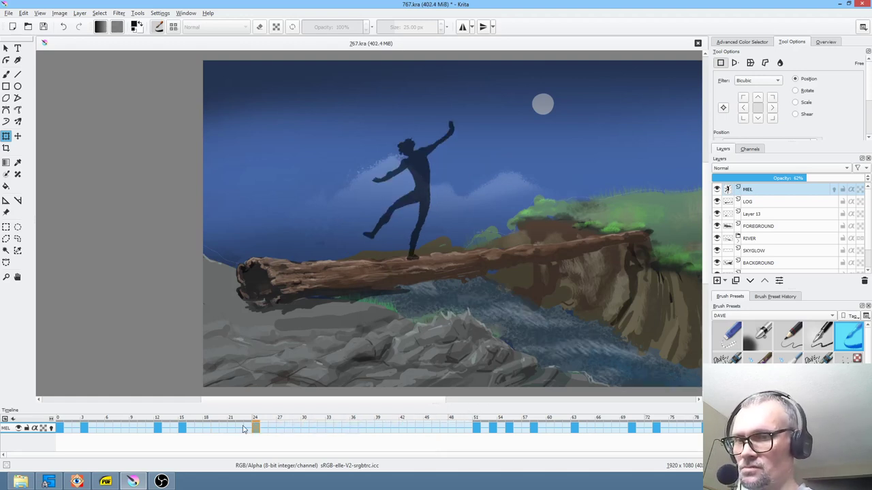
# Bring back the deleted balancing keyframes and delete only those from frame 30 through frame 45, keeping the frame 27 pose.
pyautogui.click(240, 427)
pyautogui.press('space')
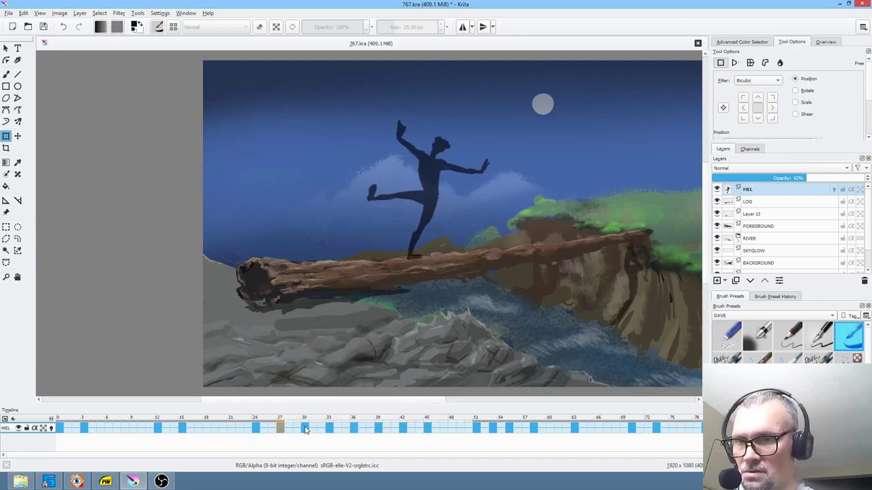
pyautogui.keyDown('shift'); pyautogui.click(428, 427); pyautogui.keyUp('shift')
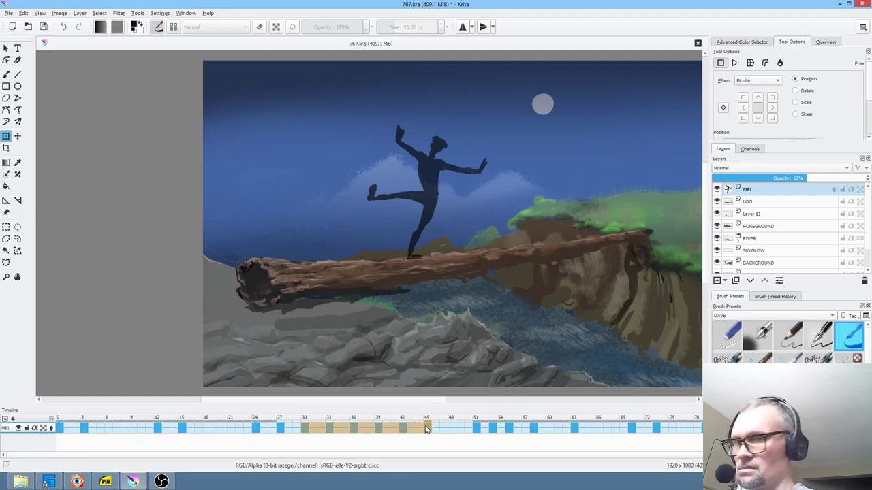
pyautogui.press('Delete')
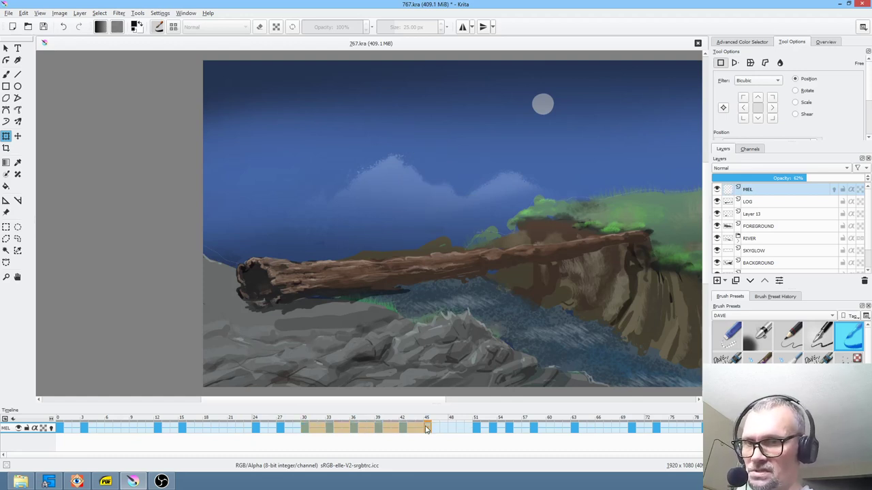
pyautogui.hotkey('ctrl', 'z')
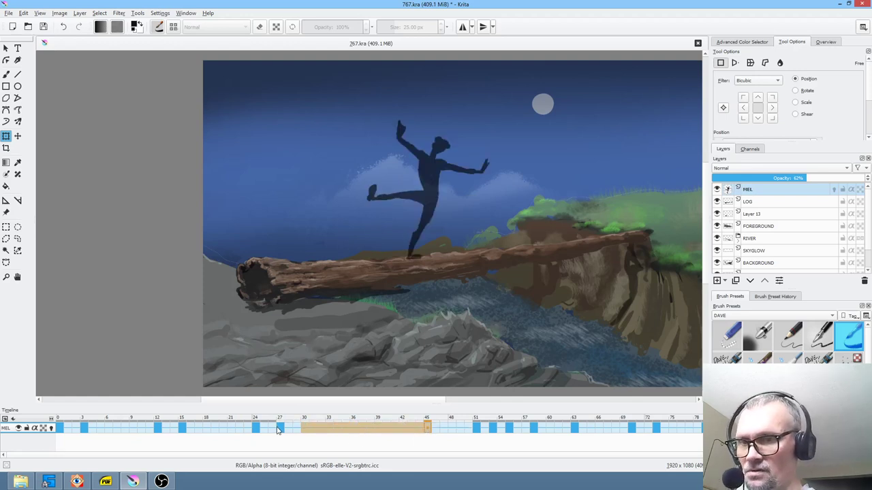
# Copy the frame 27 pose to frame 30 and rotate its upper body slightly counter-clockwise around the hips.
pyautogui.click(280, 428)
pyautogui.keyDown('ctrl'); pyautogui.moveTo(295, 421); pyautogui.dragTo(307, 432); pyautogui.keyUp('ctrl')
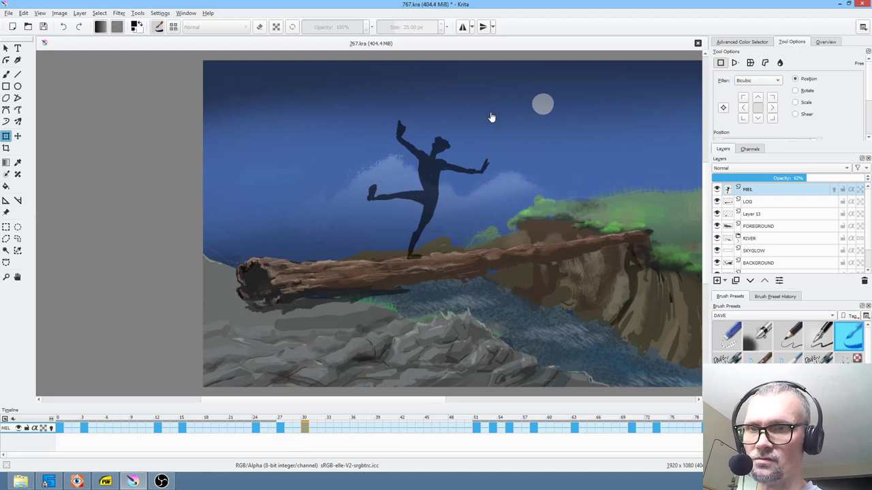
pyautogui.press('l')
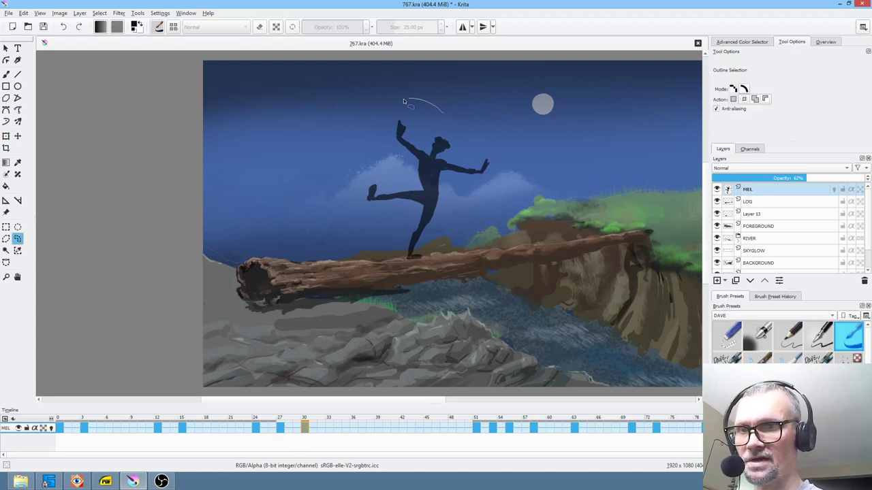
pyautogui.moveTo(443, 199); pyautogui.dragTo(494, 121)
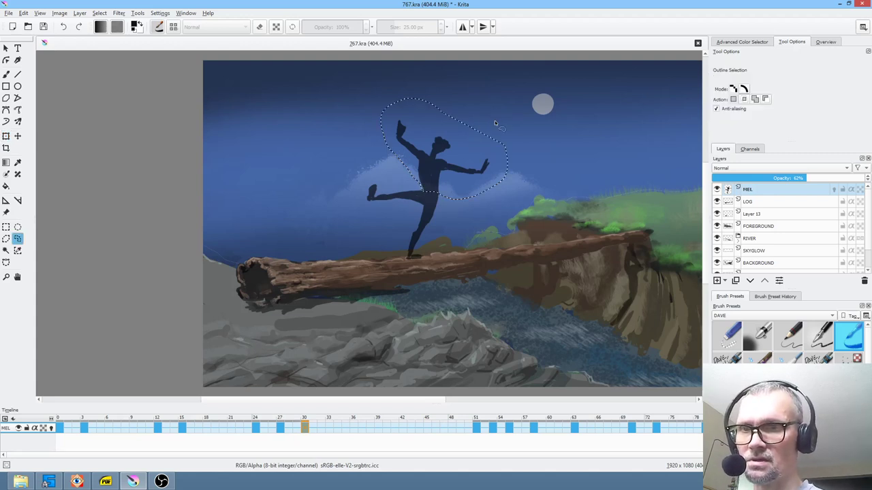
pyautogui.hotkey('ctrl', 't')
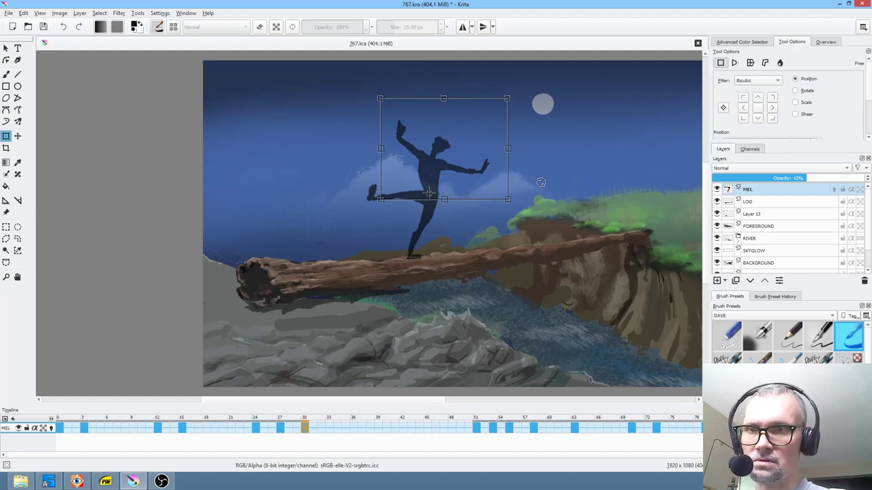
pyautogui.moveTo(540, 180); pyautogui.dragTo(535, 171)
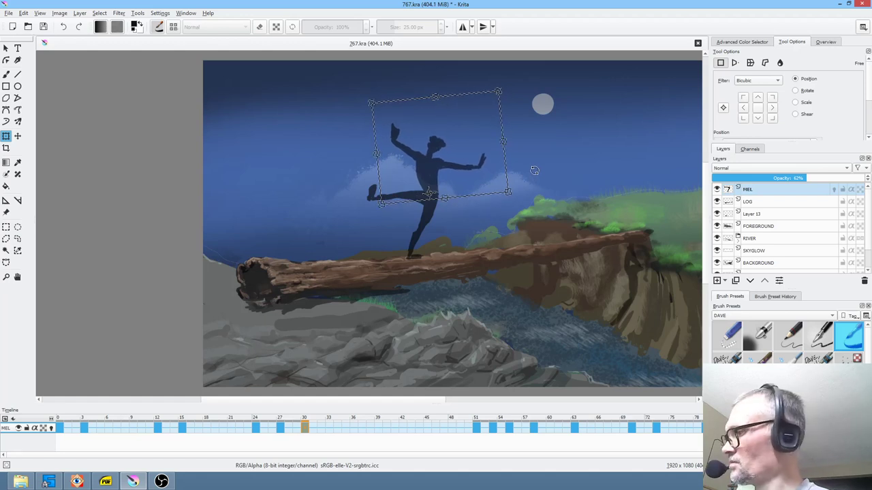
# Rotate the outstretched arm and the raised arm of the frame 30 pose slightly clockwise, each around its shoulder.
pyautogui.press('l')
pyautogui.moveTo(458, 151)
pyautogui.mouseDown()
pyautogui.moveTo(445, 154)
pyautogui.moveTo(444, 175)
pyautogui.moveTo(499, 169)
pyautogui.moveTo(439, 154)
pyautogui.mouseUp()
pyautogui.hotkey('ctrl', 't')
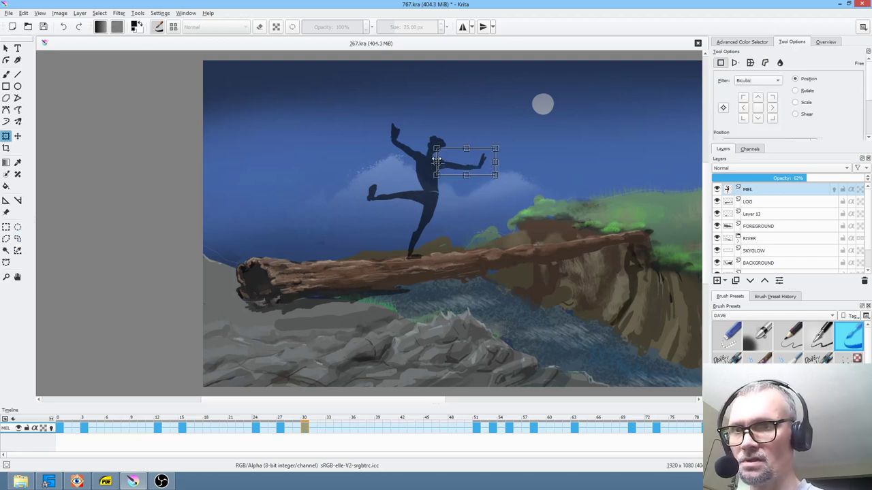
pyautogui.moveTo(509, 184); pyautogui.dragTo(497, 191)
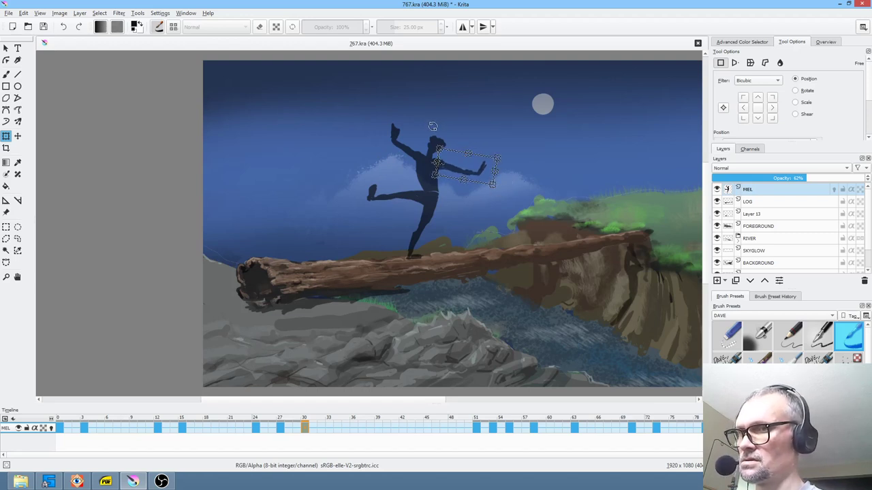
pyautogui.press('l')
pyautogui.moveTo(401, 113)
pyautogui.mouseDown()
pyautogui.moveTo(372, 144)
pyautogui.moveTo(412, 164)
pyautogui.moveTo(429, 110)
pyautogui.mouseUp()
pyautogui.hotkey('ctrl', 't')
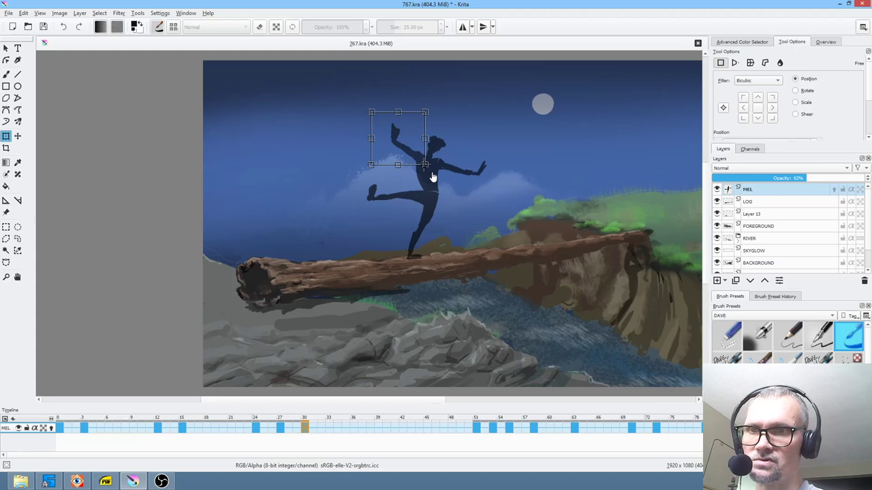
pyautogui.moveTo(366, 175); pyautogui.dragTo(366, 171)
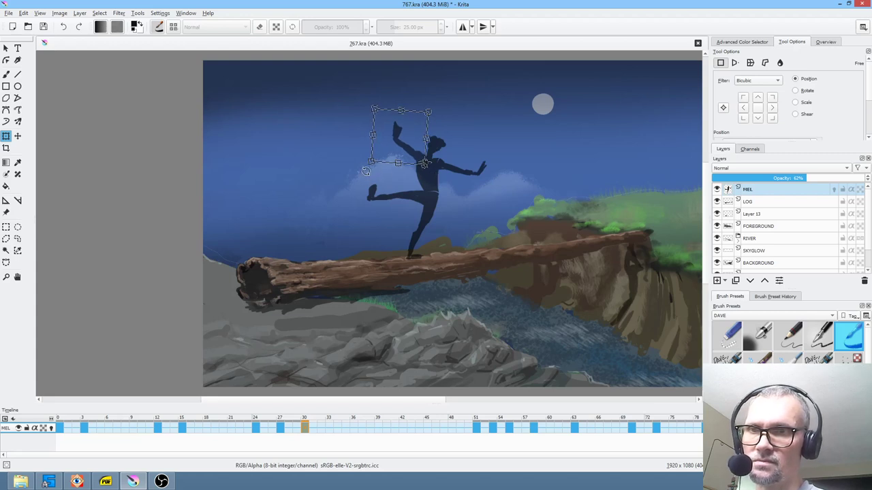
# Play the range from frame 27 to 33 to check the movement between the two balancing poses.
pyautogui.click(280, 429)
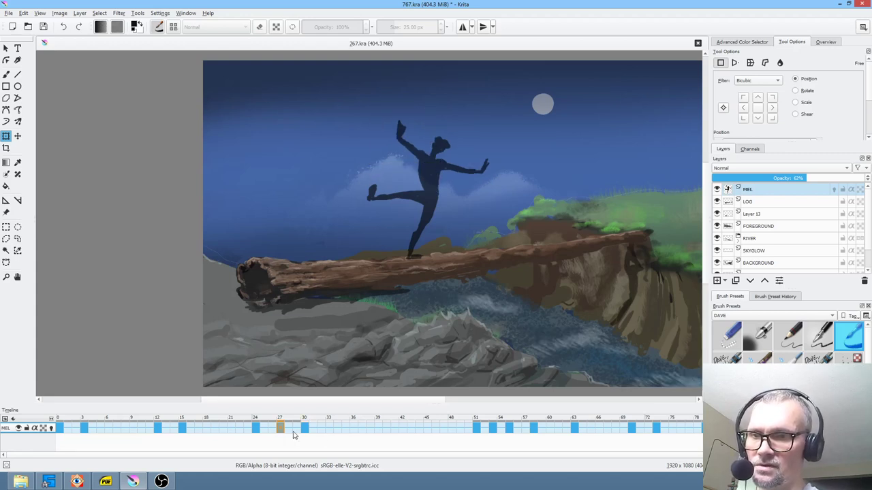
pyautogui.keyDown('shift'); pyautogui.click(324, 430); pyautogui.keyUp('shift')
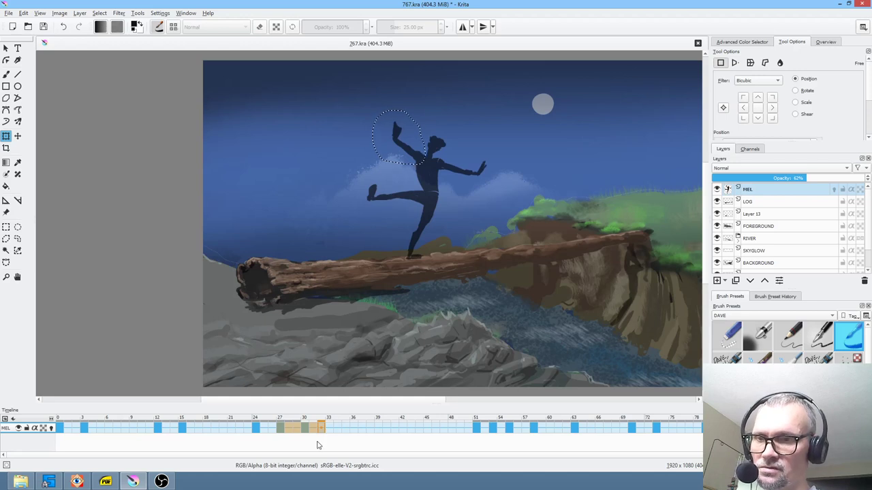
pyautogui.keyDown('shift'); pyautogui.click(329, 429); pyautogui.keyUp('shift')
pyautogui.press('space')
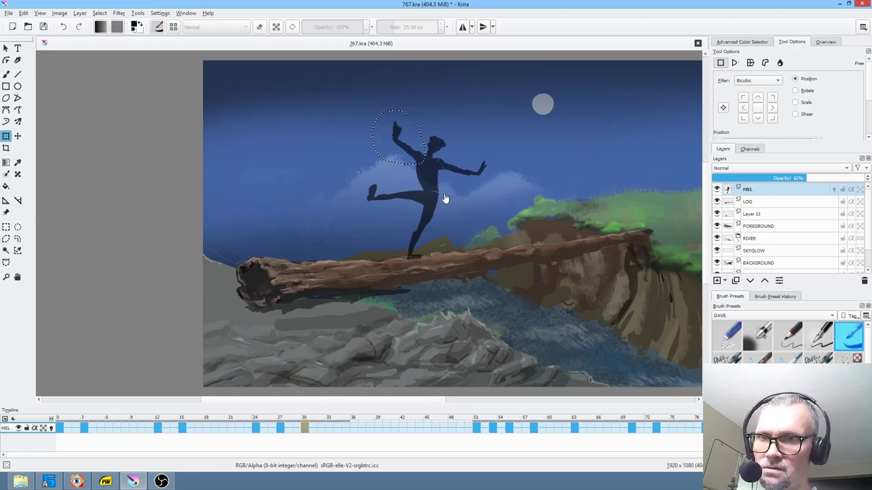
pyautogui.press('space')
# Paint over the thin gap across the waist of the frame 30 silhouette with the Ink-7 Brush Rough.
pyautogui.scroll(5, 445, 197)
pyautogui.press('b')
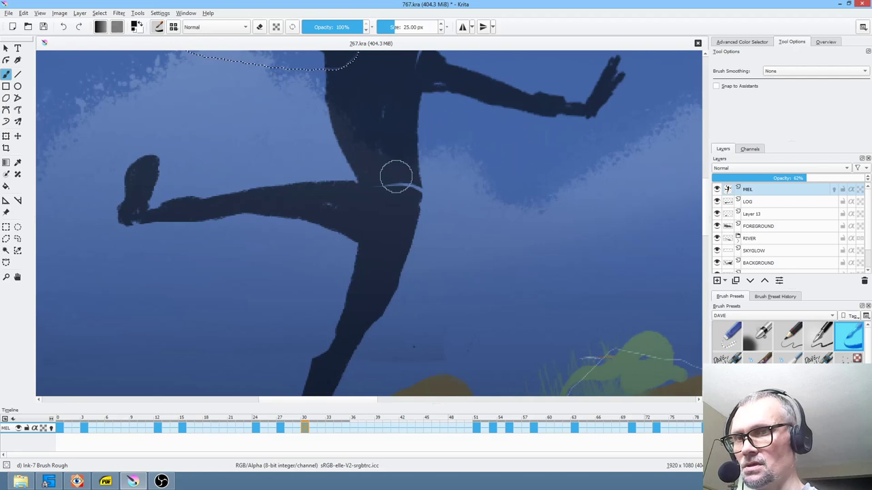
pyautogui.moveTo(395, 177)
pyautogui.mouseDown()
pyautogui.moveTo(412, 188)
pyautogui.moveTo(382, 196)
pyautogui.mouseUp()
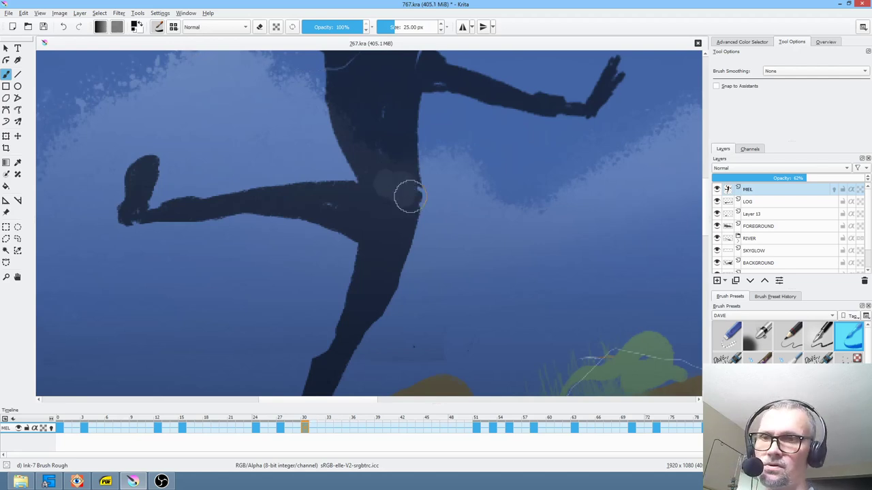
pyautogui.hotkey('ctrl', 'z')
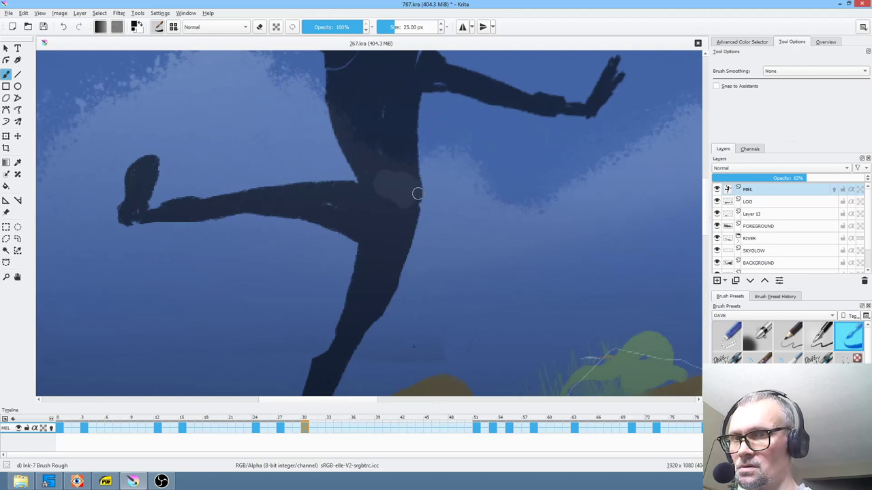
pyautogui.scroll(-5, 412, 157)
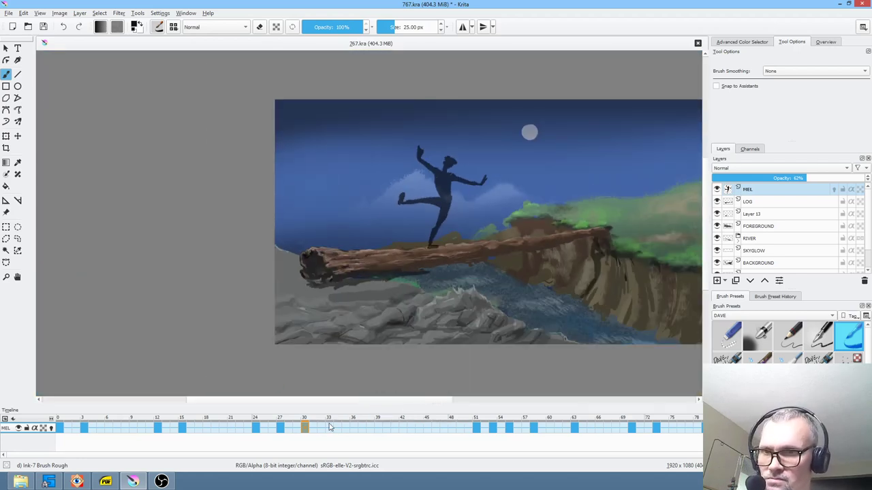
# Replay frames 27 to 33, and rotate the whole frame 30 figure slightly counter-clockwise around its standing foot.
pyautogui.moveTo(329, 430); pyautogui.dragTo(283, 429)
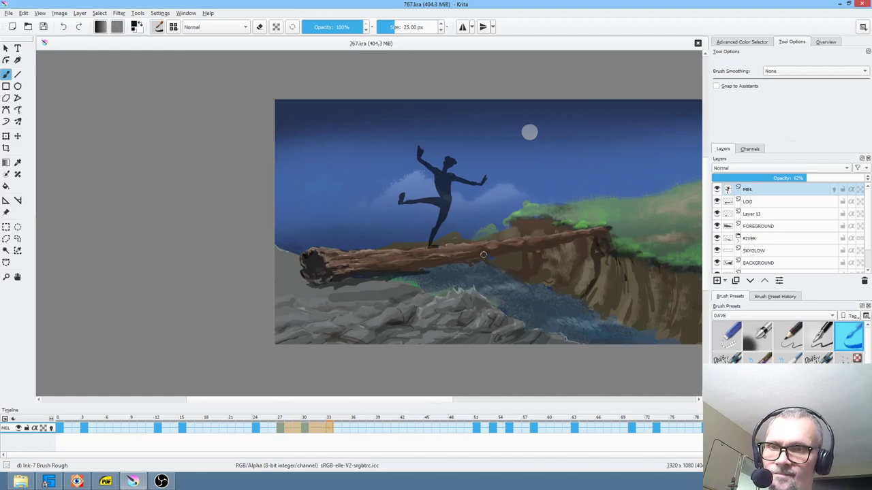
pyautogui.click(304, 429)
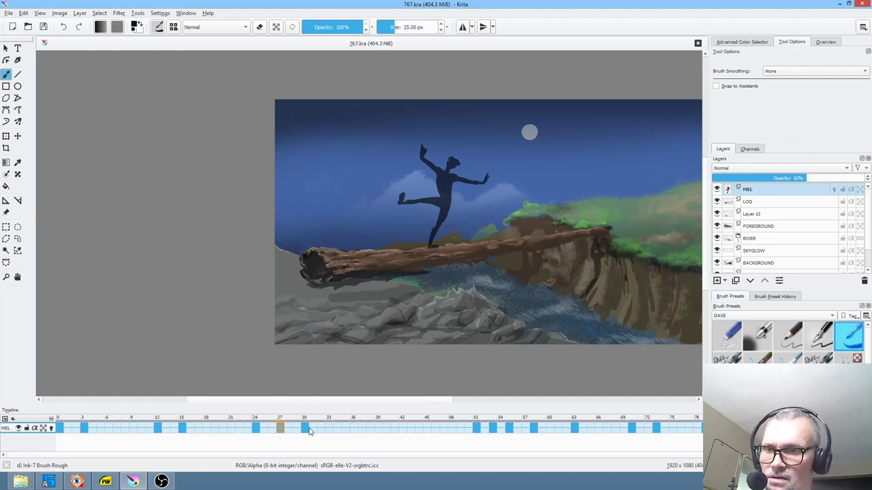
pyautogui.hotkey('ctrl', 't')
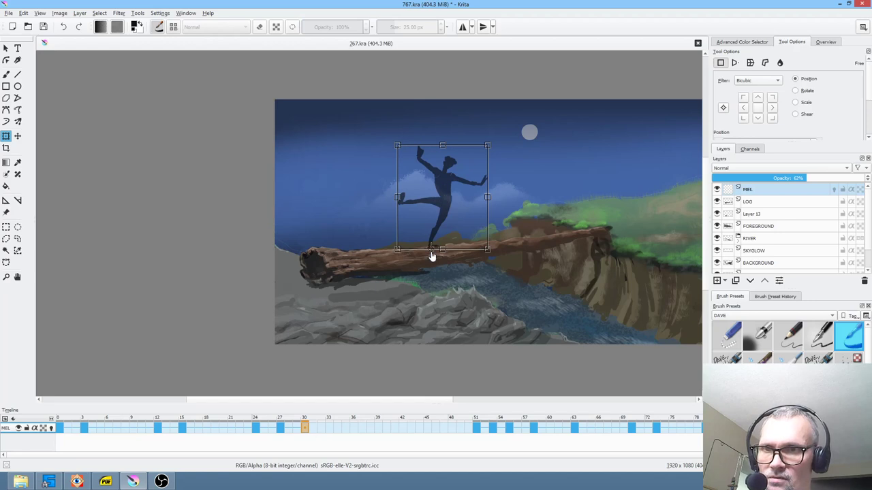
pyautogui.moveTo(523, 243); pyautogui.dragTo(518, 239)
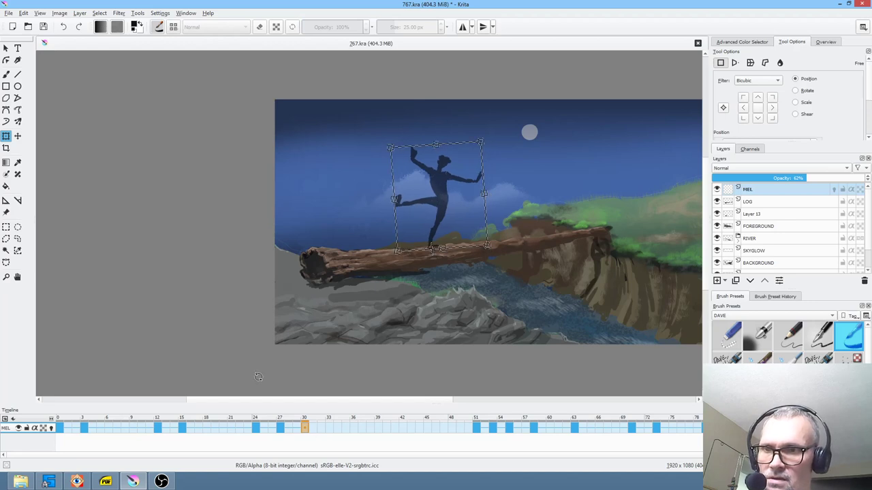
# Play frames 27 to 33 to check the rotated pose, and examine the frame 30 figure up close.
pyautogui.click(283, 428)
pyautogui.keyDown('shift'); pyautogui.click(331, 429); pyautogui.keyUp('shift')
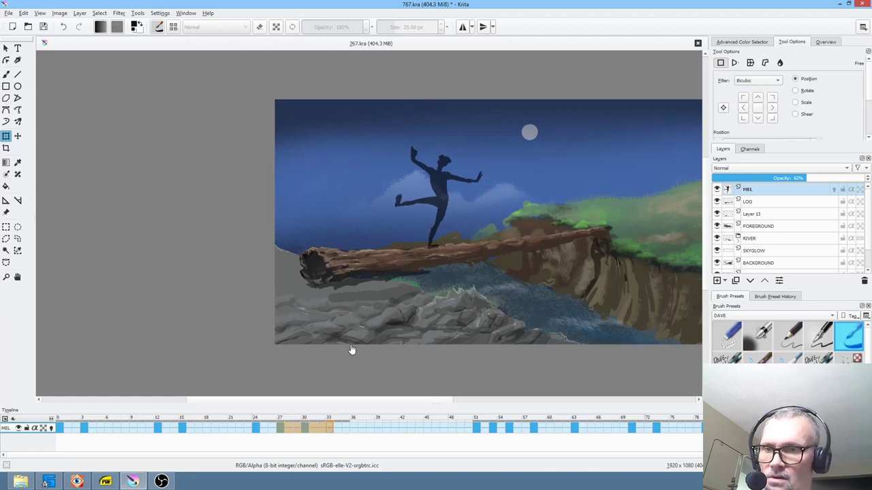
pyautogui.click(305, 429)
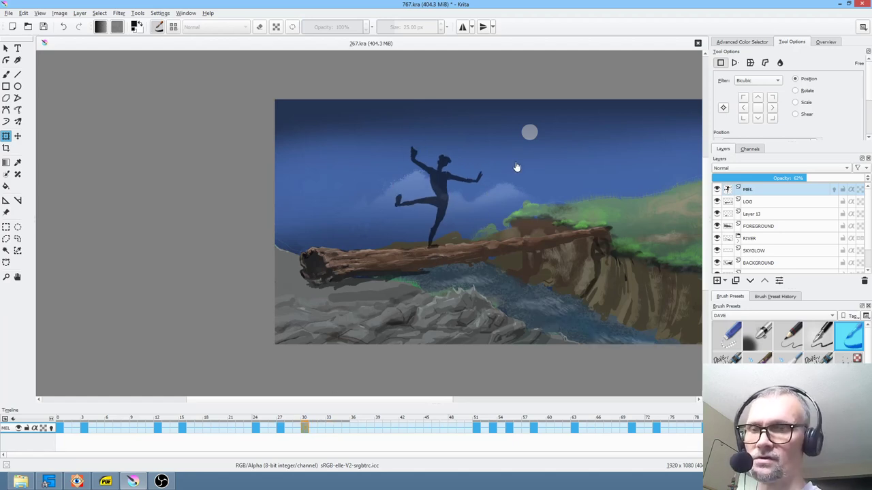
pyautogui.scroll(5, 477, 197)
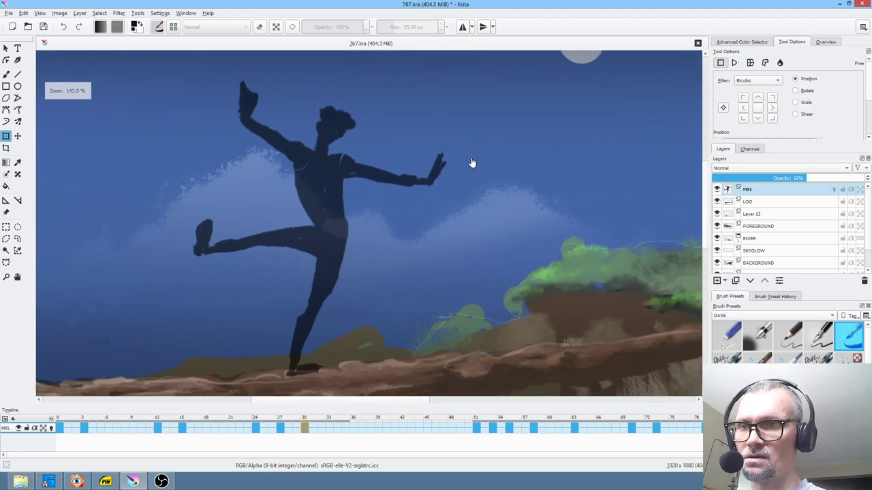
# Select the figure's outstretched front arm on frame 30, rotate it downward, and compare the pose with frame 27.
pyautogui.press('l')
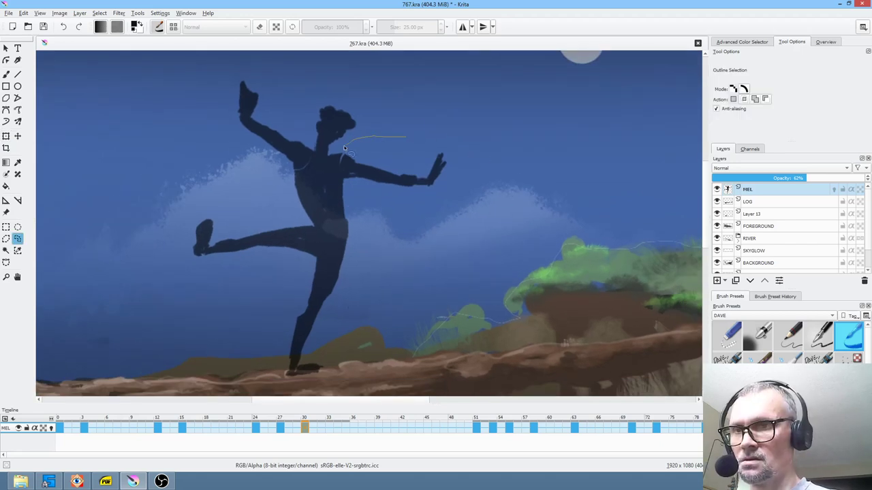
pyautogui.moveTo(376, 204)
pyautogui.mouseDown()
pyautogui.moveTo(465, 153)
pyautogui.moveTo(405, 133)
pyautogui.mouseUp()
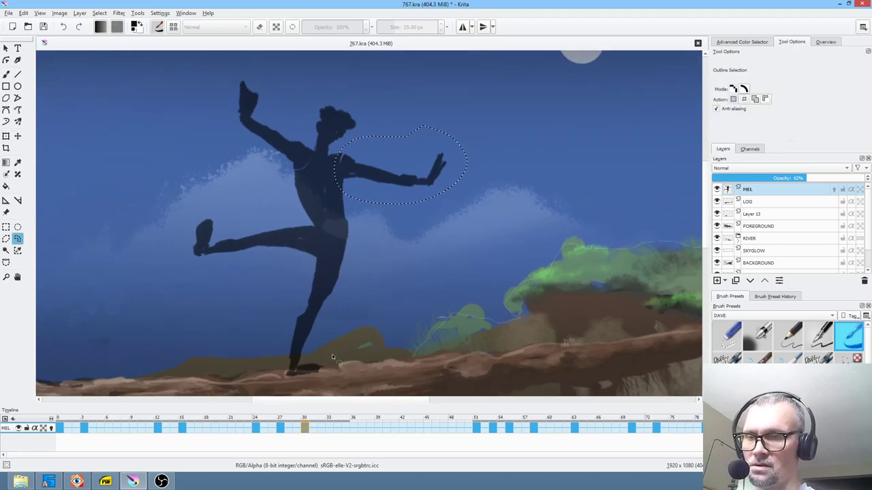
pyautogui.click(279, 428)
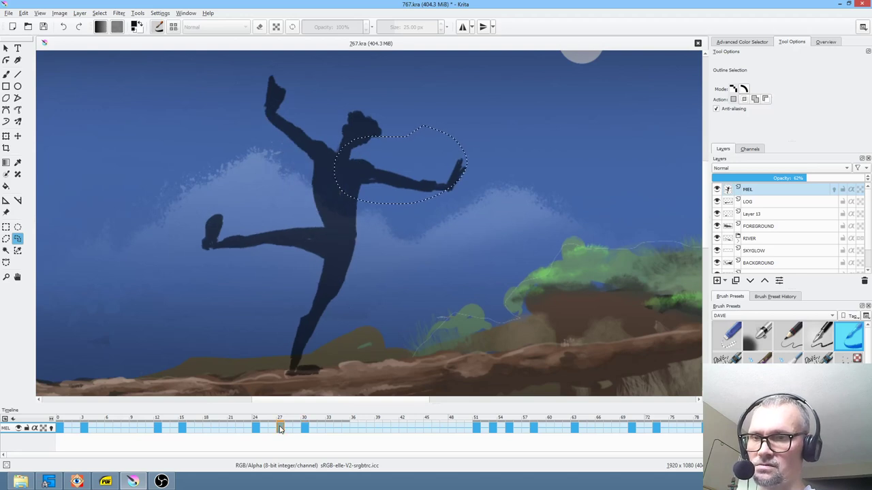
pyautogui.click(304, 429)
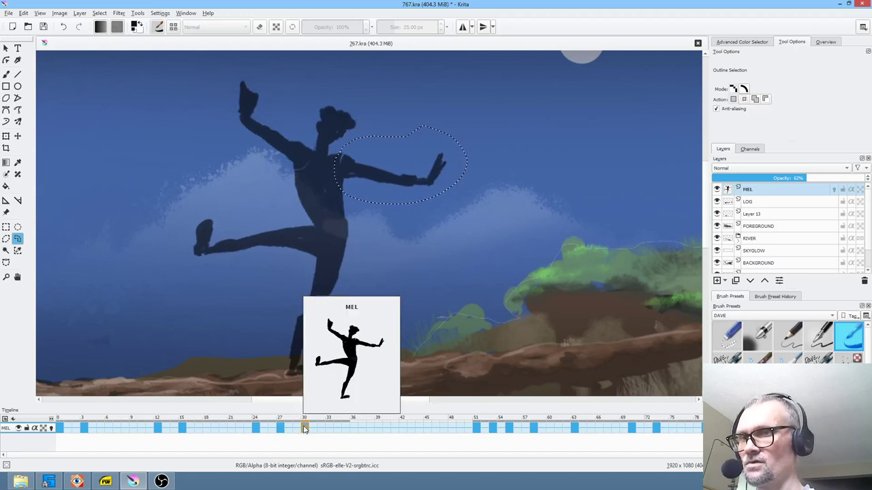
pyautogui.hotkey('ctrl', 't')
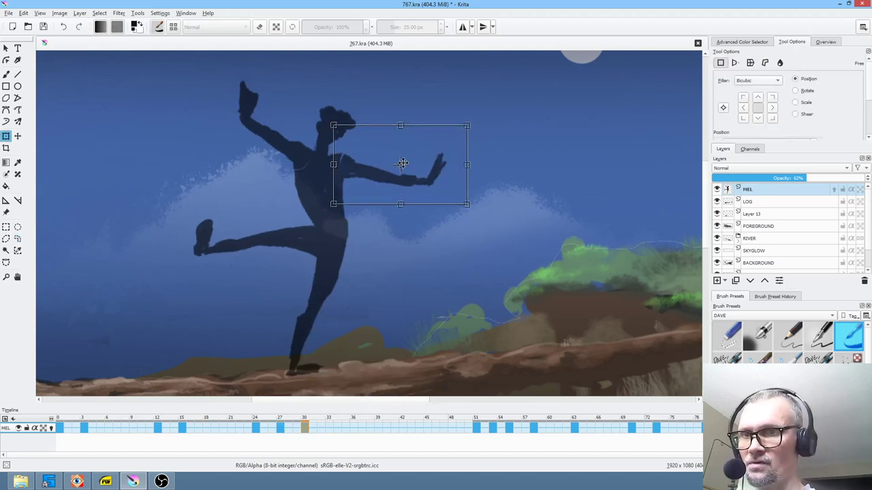
pyautogui.moveTo(487, 217); pyautogui.dragTo(474, 233)
pyautogui.click(284, 427)
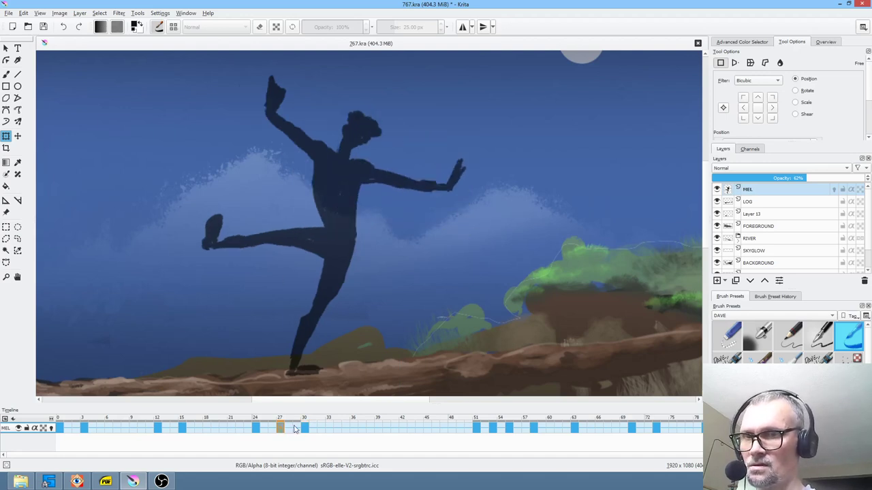
pyautogui.click(305, 428)
# Select the raised rear arm on frame 30, rotate it upward about the shoulder, and brush over the shoulder joints.
pyautogui.click(18, 239)
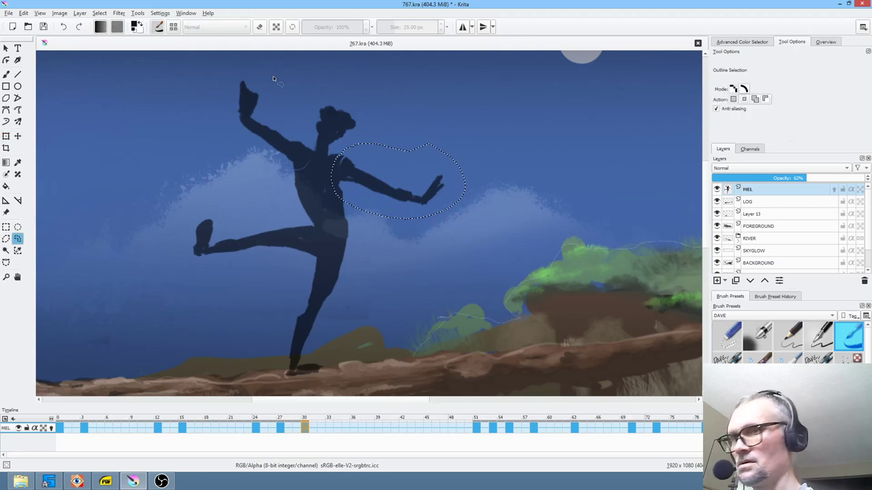
pyautogui.moveTo(265, 71)
pyautogui.mouseDown()
pyautogui.moveTo(221, 113)
pyautogui.moveTo(283, 167)
pyautogui.moveTo(297, 103)
pyautogui.moveTo(265, 71)
pyautogui.mouseUp()
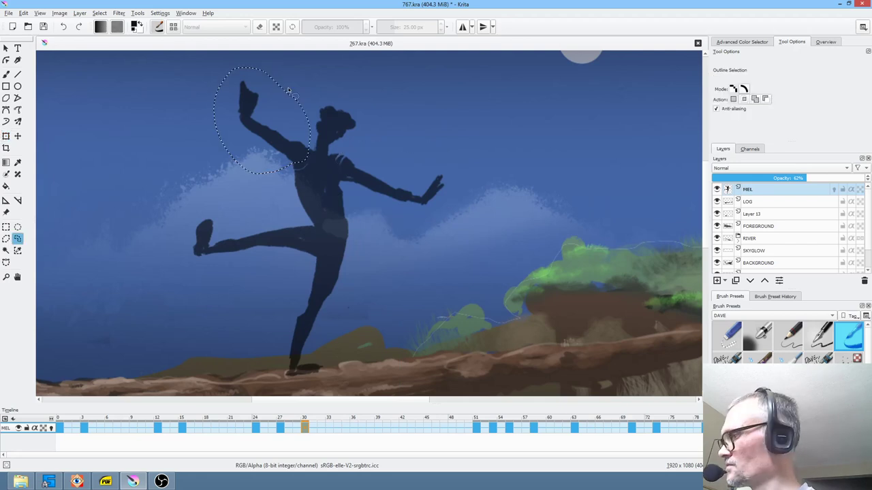
pyautogui.hotkey('ctrl', 't')
pyautogui.moveTo(263, 124); pyautogui.dragTo(302, 156)
pyautogui.moveTo(316, 188); pyautogui.dragTo(311, 195)
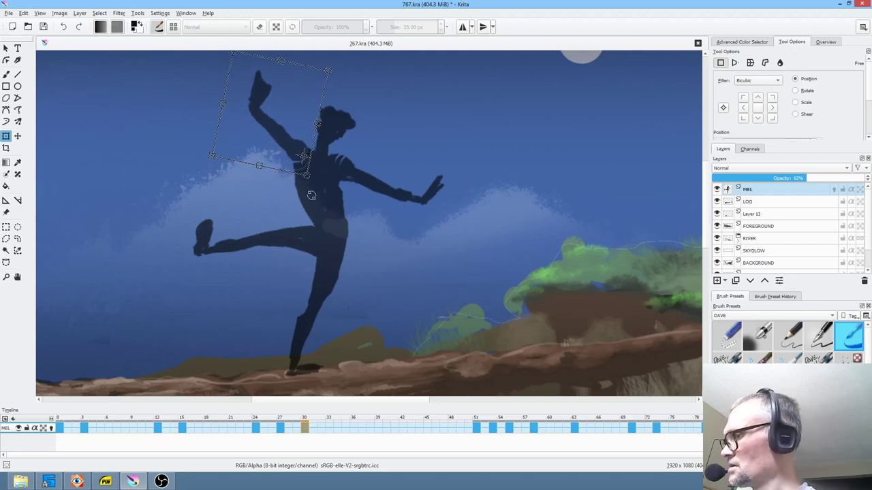
pyautogui.press('b')
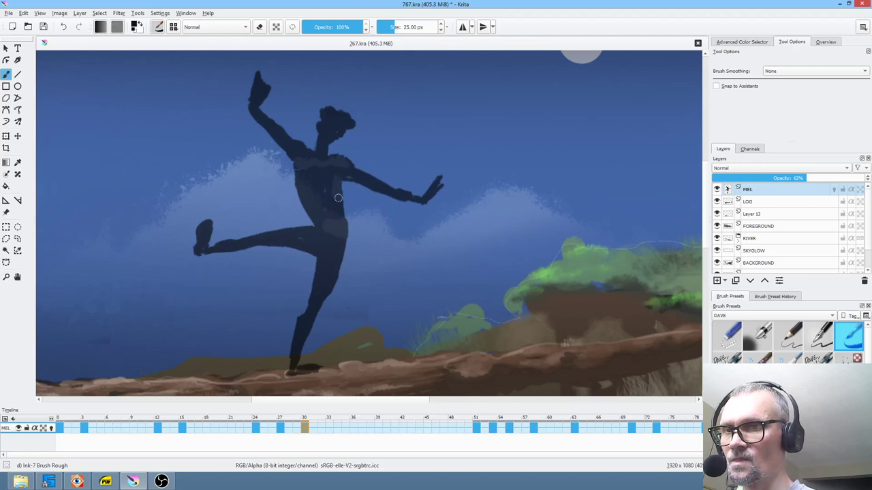
pyautogui.click(279, 428)
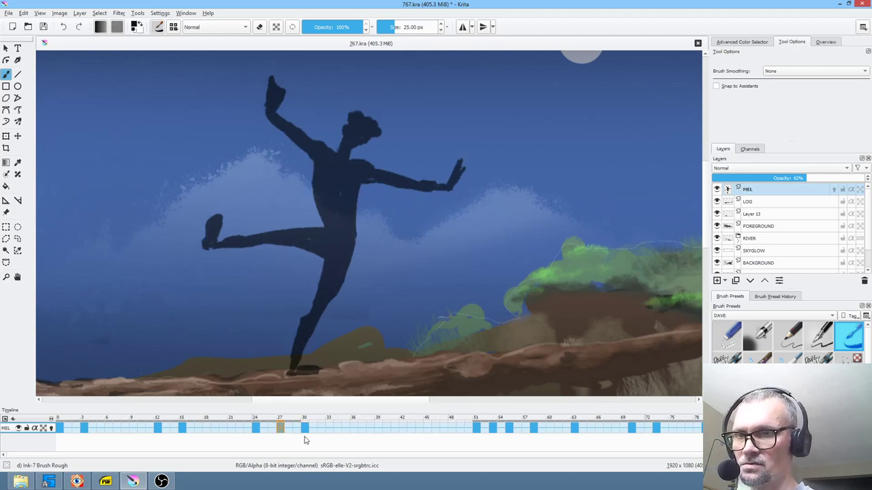
pyautogui.click(306, 430)
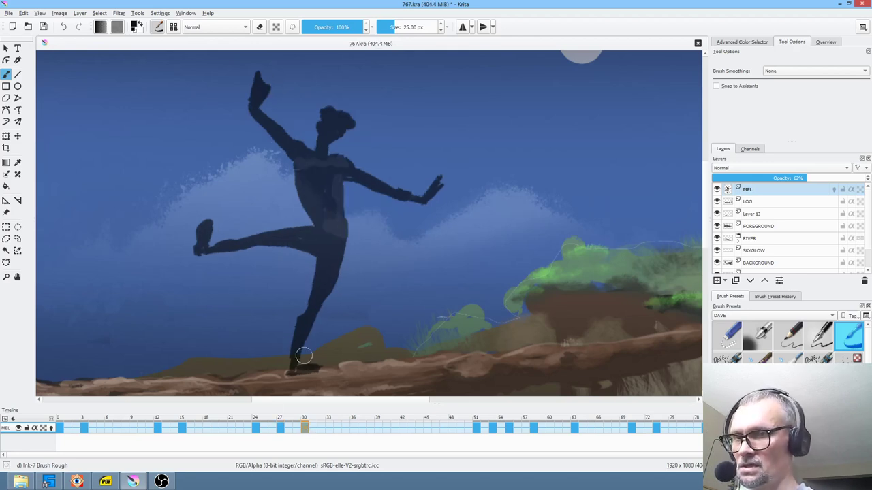
# Select the lifted leg on frame 30, rotate it slightly upward about the hip, and brush over the joint.
pyautogui.press('l')
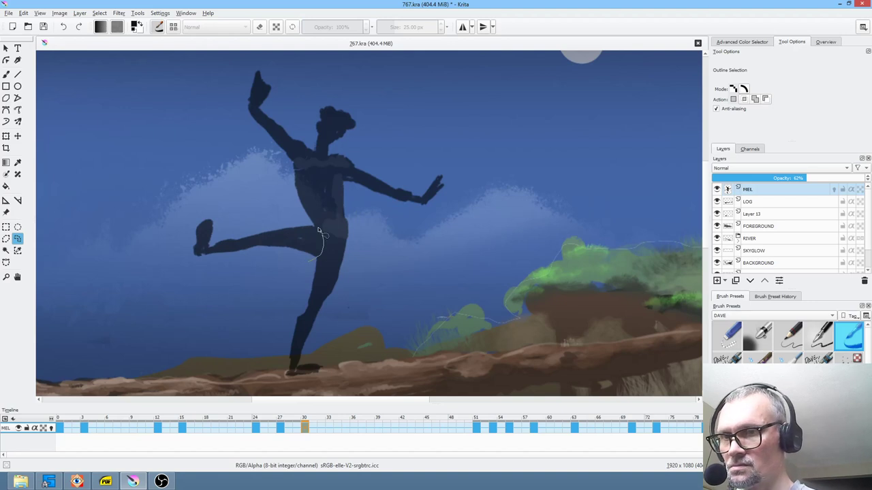
pyautogui.moveTo(163, 250); pyautogui.dragTo(313, 269)
pyautogui.hotkey('ctrl', 't')
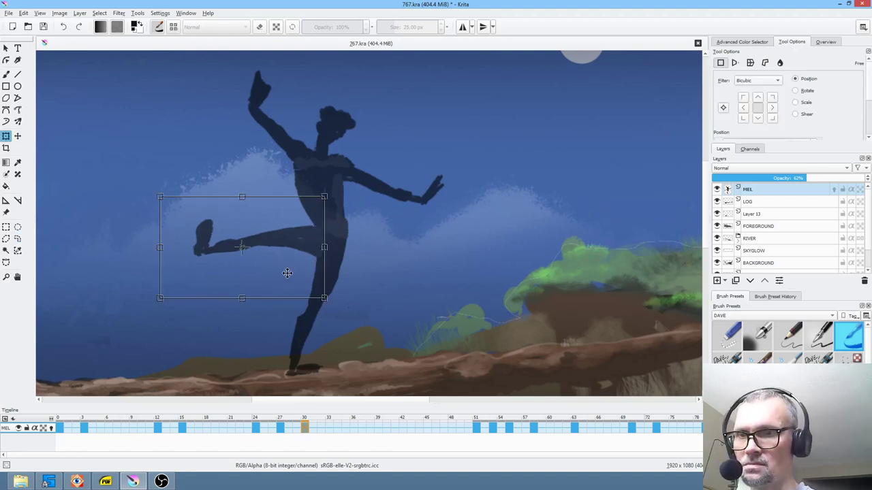
pyautogui.moveTo(365, 307)
pyautogui.mouseDown()
pyautogui.moveTo(348, 312)
pyautogui.moveTo(359, 309)
pyautogui.mouseUp()
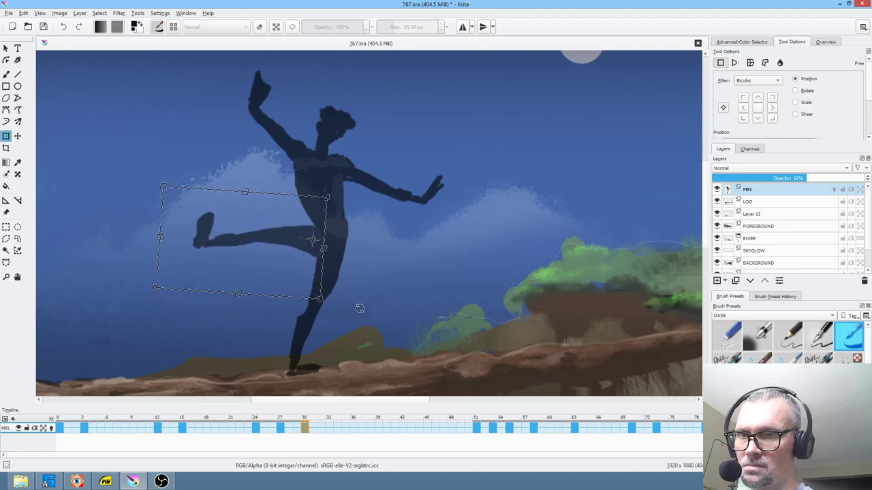
pyautogui.press('b')
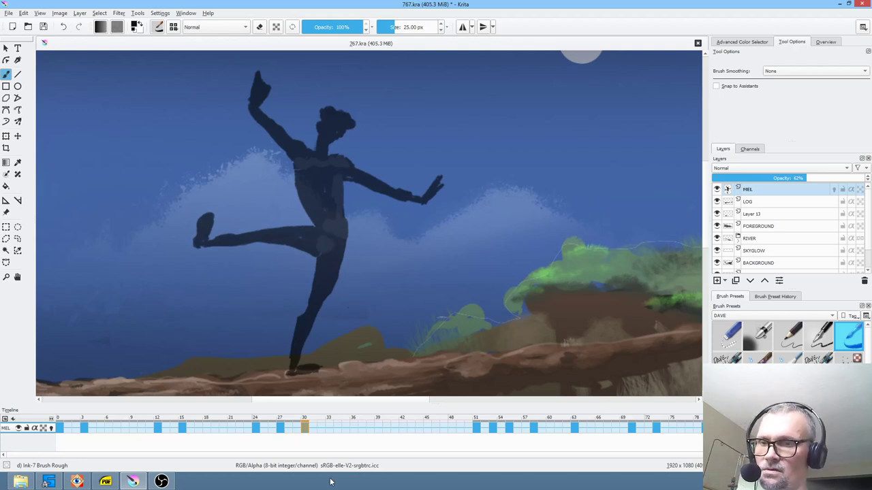
# Play back the animation and review the motion between frames 24 and 33.
pyautogui.click(280, 427)
pyautogui.keyDown('shift'); pyautogui.click(330, 427); pyautogui.keyUp('shift')
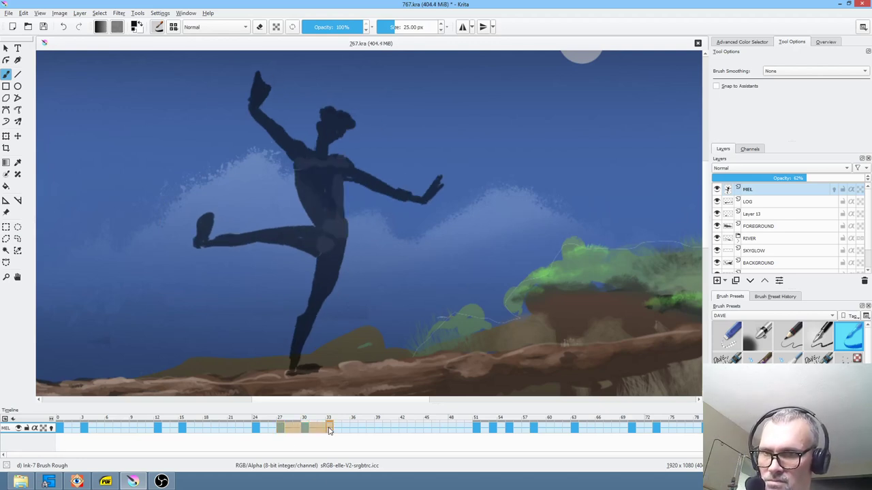
pyautogui.scroll(-3, 426, 257)
pyautogui.press('space')
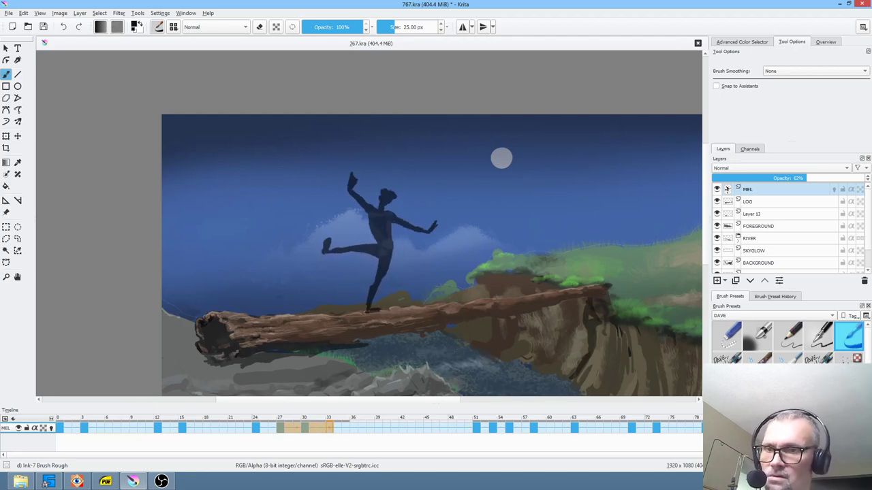
pyautogui.click(255, 427)
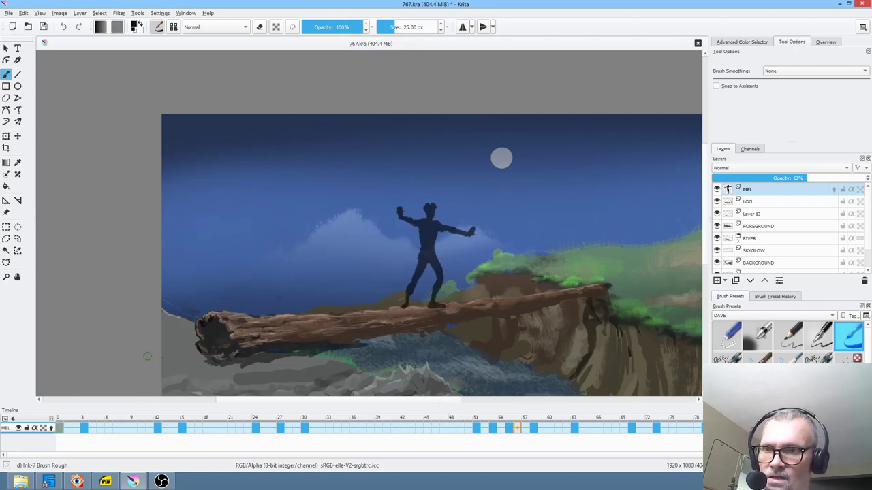
pyautogui.click(281, 428)
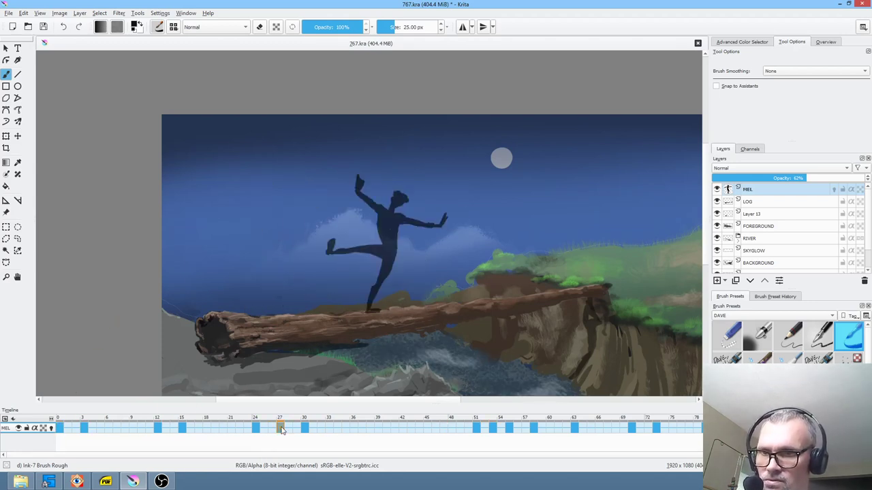
pyautogui.keyDown('shift'); pyautogui.click(329, 428); pyautogui.keyUp('shift')
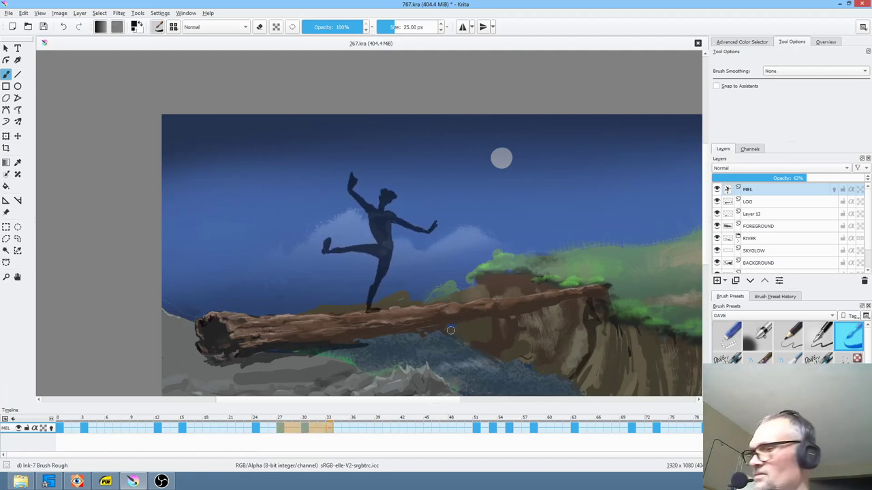
# Undo all pose edits on frame 30, back to the unmodified copy of the frame 27 pose.
pyautogui.hotkey('ctrl', 'z')
pyautogui.hotkey('ctrl', 'z')
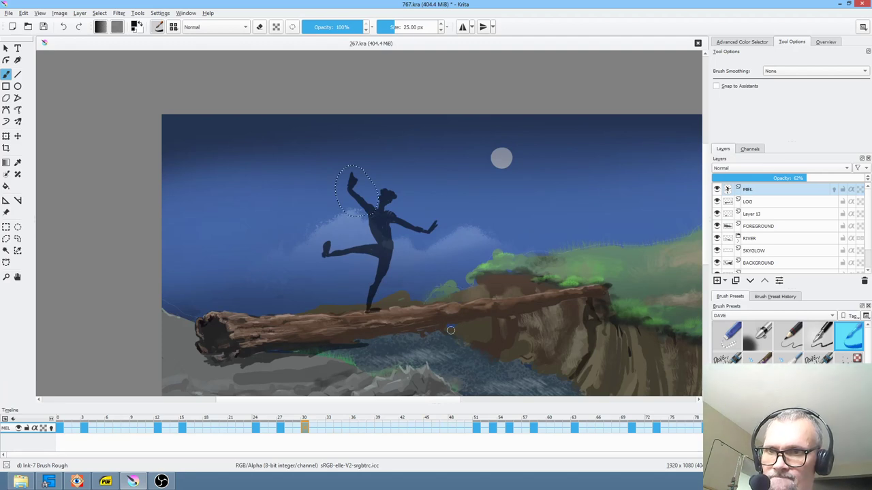
pyautogui.hotkey('ctrl', 'z')
pyautogui.hotkey('ctrl', 'z')
pyautogui.hotkey('ctrl', 'z')
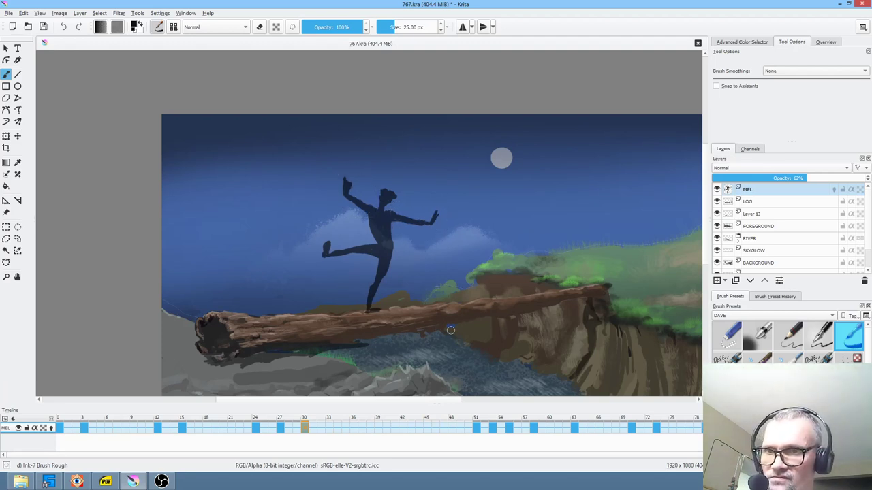
pyautogui.hotkey('ctrl', 'z')
pyautogui.hotkey('ctrl', 'z')
pyautogui.hotkey('ctrl', 'z')
pyautogui.hotkey('ctrl', 'z')
pyautogui.hotkey('ctrl', 'z')
pyautogui.hotkey('ctrl', 'z')
pyautogui.hotkey('ctrl', 'z')
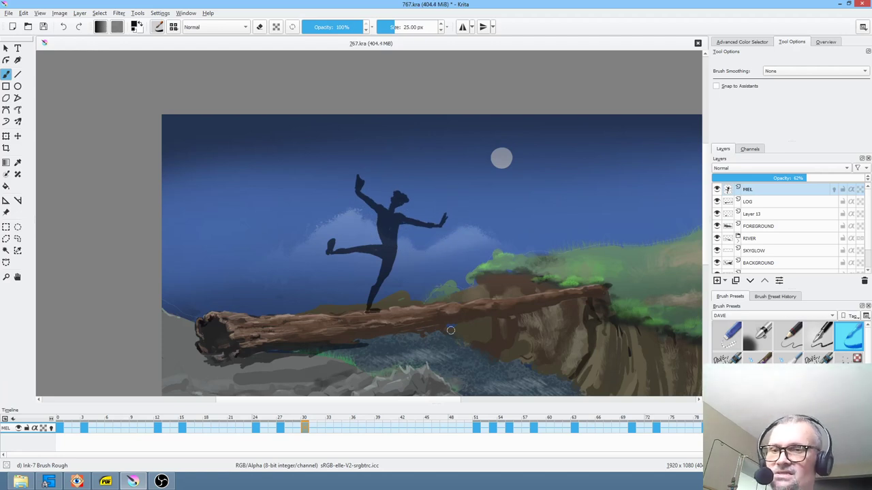
# Compare the poses at frames 24, 27, 30 and 51 and scrub through the transition between them.
pyautogui.click(279, 428)
pyautogui.click(255, 428)
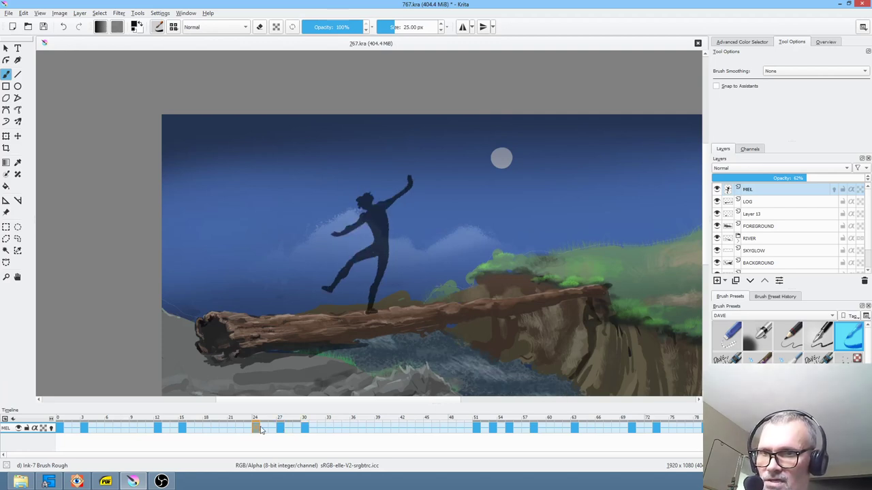
pyautogui.moveTo(209, 417); pyautogui.dragTo(305, 431)
pyautogui.click(475, 429)
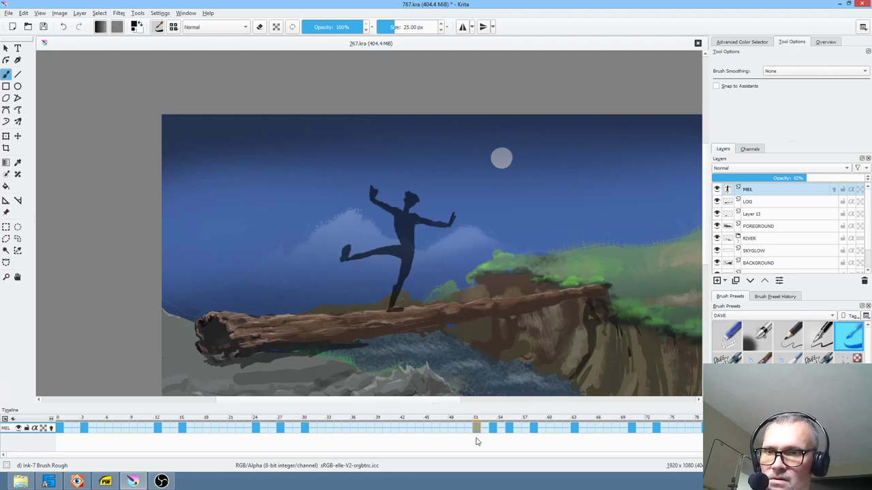
pyautogui.click(305, 429)
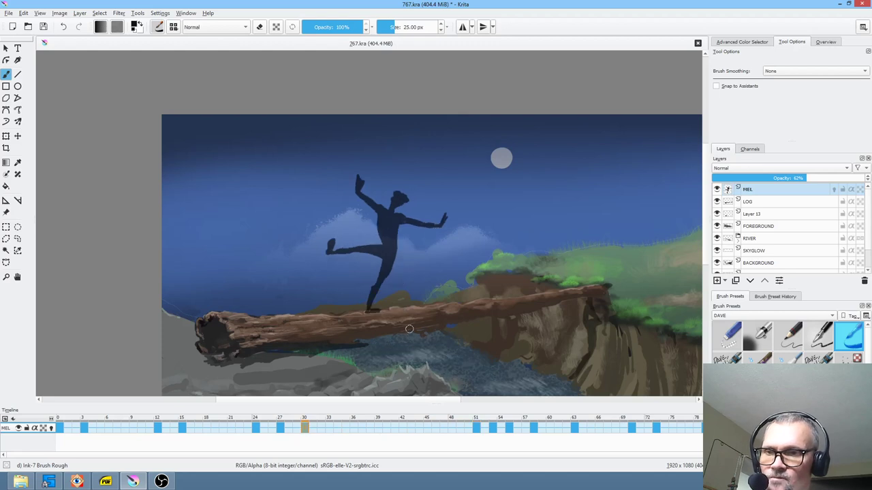
pyautogui.click(280, 427)
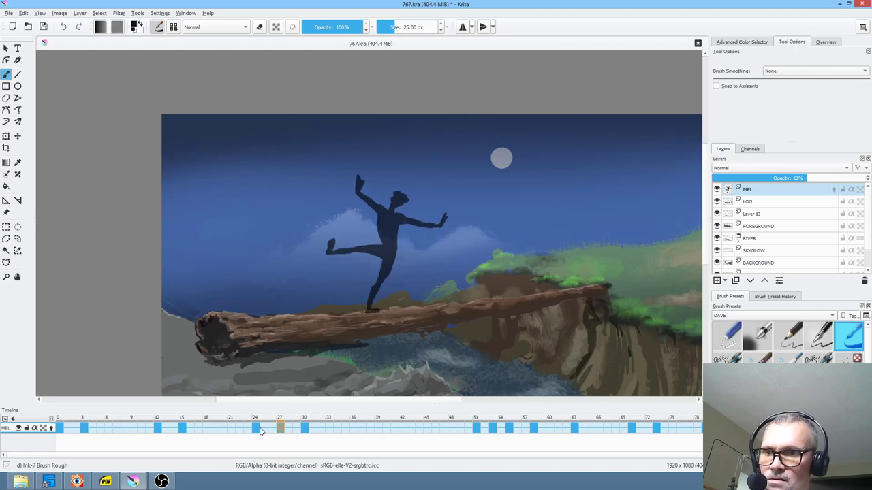
pyautogui.click(256, 429)
pyautogui.click(280, 429)
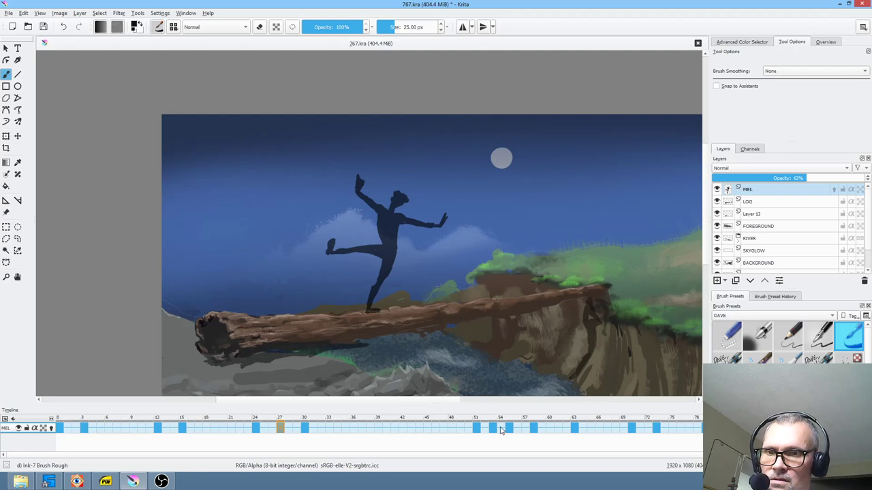
pyautogui.click(478, 429)
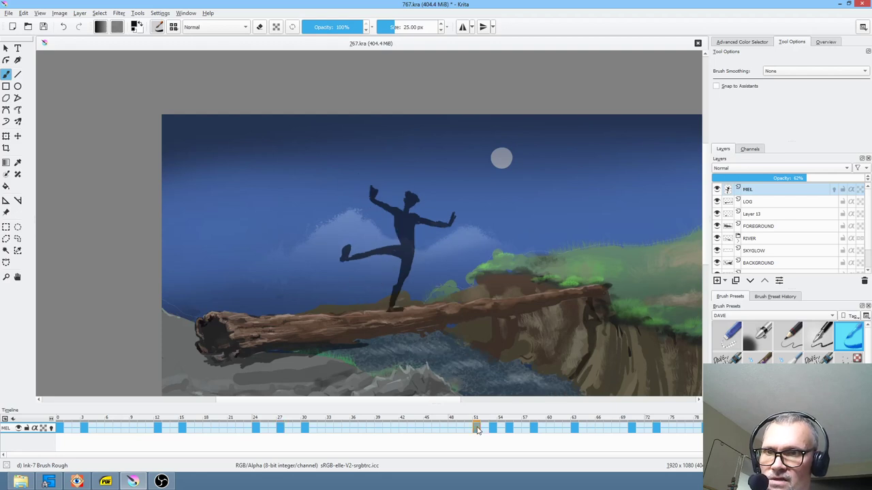
pyautogui.click(276, 427)
pyautogui.moveTo(304, 428)
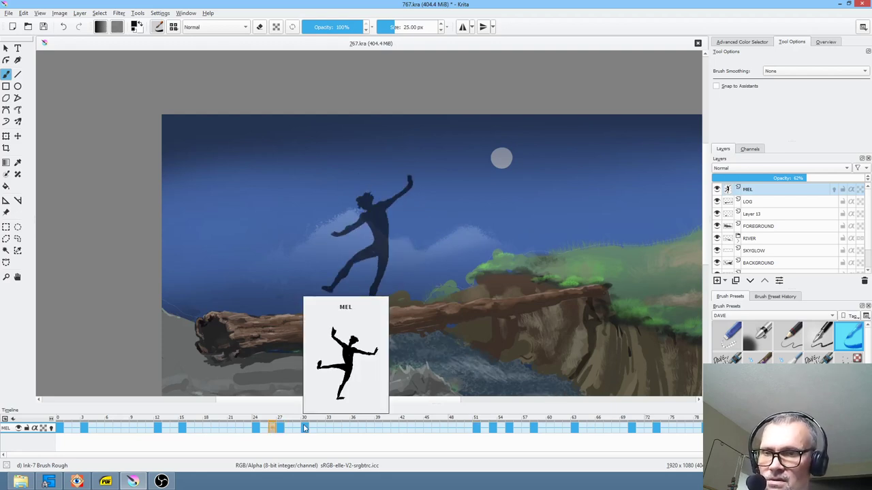
pyautogui.click(239, 421)
pyautogui.moveTo(239, 420); pyautogui.dragTo(287, 426)
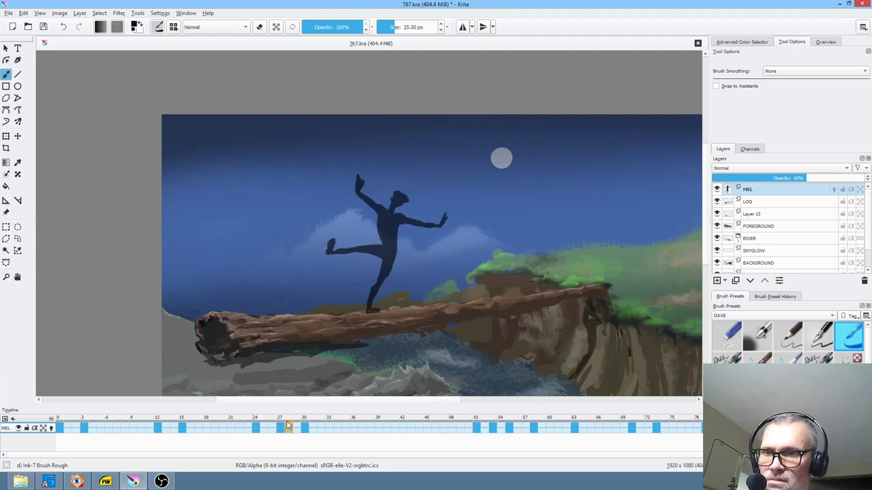
# Undo the duplicated keyframe at frame 30 and move the frame 27 keyframe to frame 37.
pyautogui.click(305, 427)
pyautogui.hotkey('ctrl', 'z')
pyautogui.moveTo(281, 428); pyautogui.dragTo(362, 430)
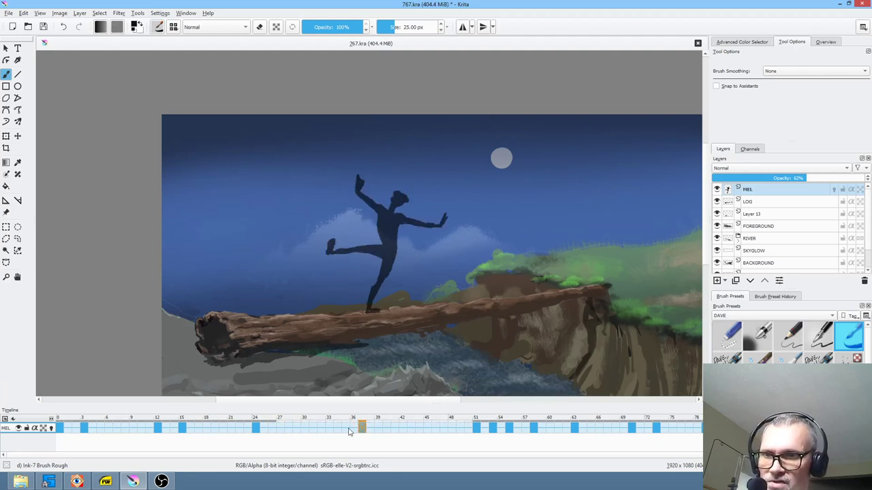
# Duplicate the frame 24 pose as a new keyframe at frame 27 on the MEL layer.
pyautogui.click(254, 427)
pyautogui.click(280, 427)
pyautogui.click(282, 428)
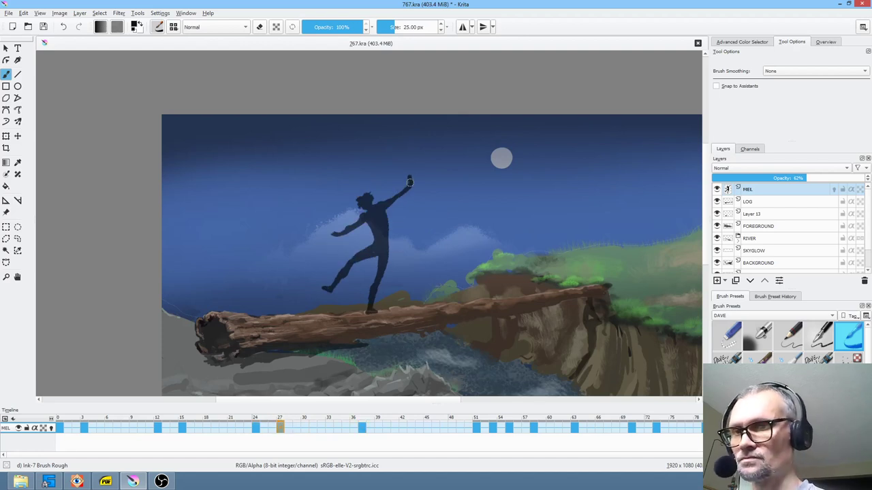
# Select the raised arm on frame 27 and rotate it downward around the shoulder.
pyautogui.press('l')
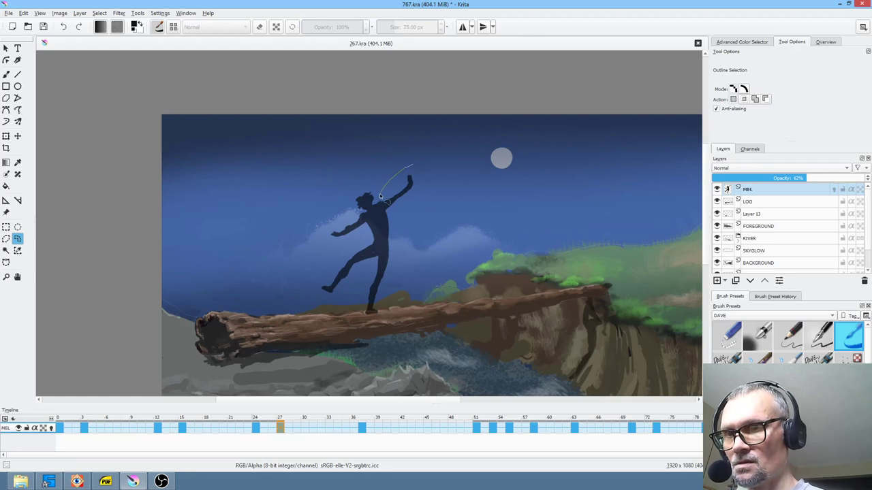
pyautogui.moveTo(420, 198); pyautogui.dragTo(429, 170)
pyautogui.hotkey('ctrl', 't')
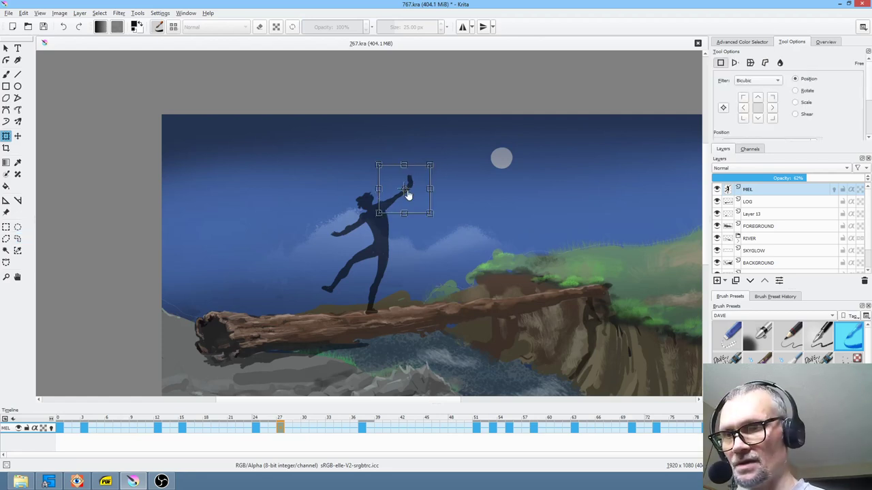
pyautogui.moveTo(445, 181); pyautogui.dragTo(452, 210)
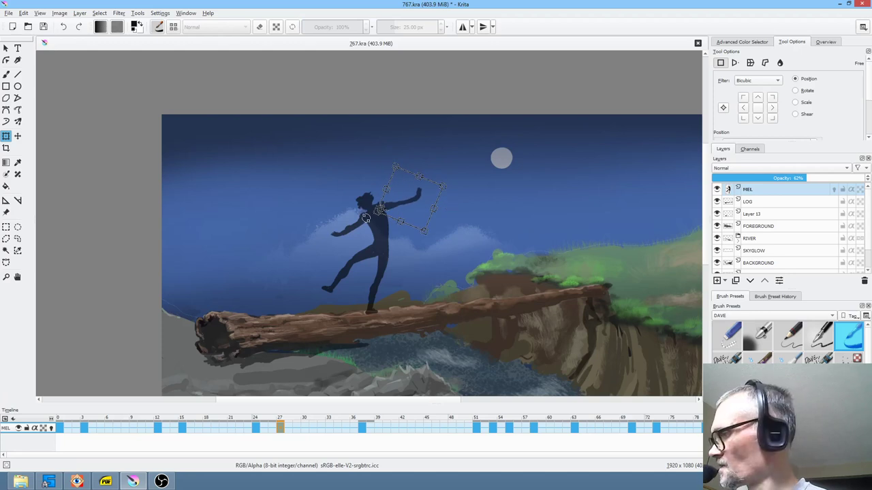
# Select the figure's lower arm on frame 27 and rotate it slightly upward around the shoulder.
pyautogui.press('l')
pyautogui.moveTo(367, 223)
pyautogui.mouseDown()
pyautogui.moveTo(333, 228)
pyautogui.moveTo(349, 246)
pyautogui.moveTo(376, 239)
pyautogui.mouseUp()
pyautogui.hotkey('ctrl', 't')
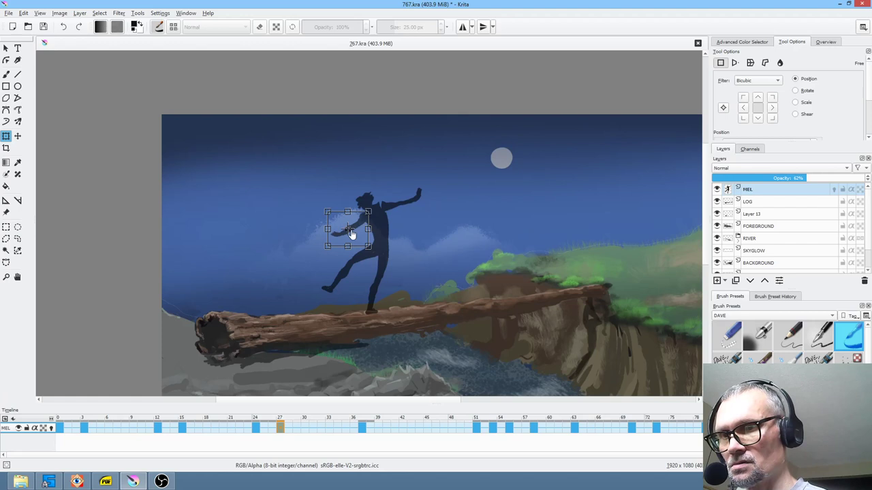
pyautogui.moveTo(311, 265); pyautogui.dragTo(307, 250)
# Duplicate the keyframes at frames 24 and 27 to frames 30 and 33, and play the sequence from frame 24.
pyautogui.moveTo(300, 431); pyautogui.dragTo(256, 428)
pyautogui.click(260, 427)
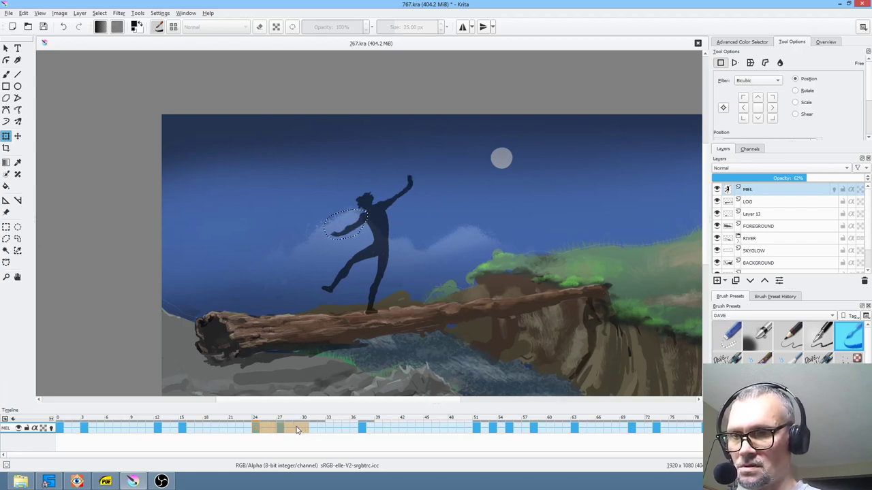
pyautogui.moveTo(256, 428); pyautogui.dragTo(306, 429)
pyautogui.click(258, 425)
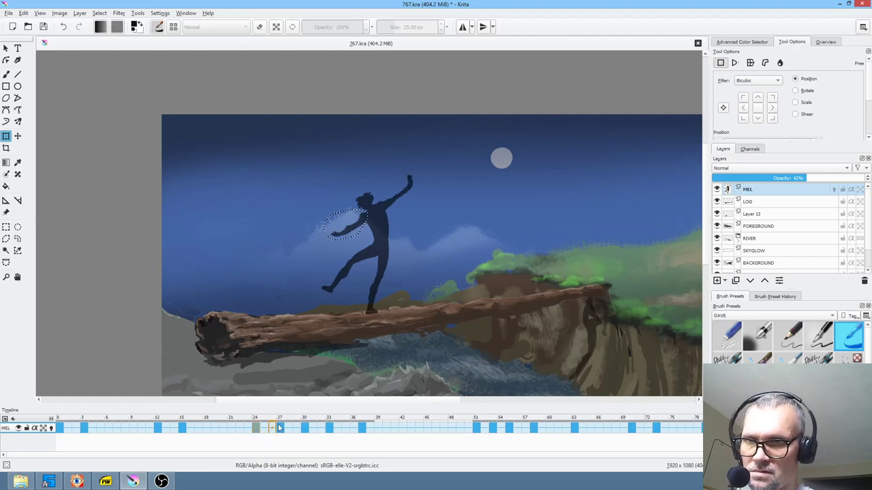
pyautogui.press('space')
# Duplicate the frame 37 keyframe to frame 40 and rotate the copy's lower outstretched arm slightly upward around the shoulder.
pyautogui.click(361, 429)
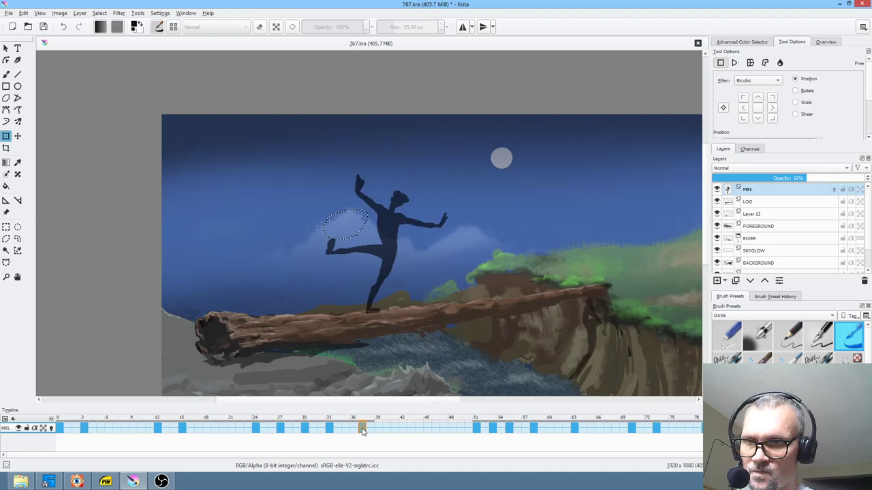
pyautogui.moveTo(361, 431); pyautogui.dragTo(387, 431)
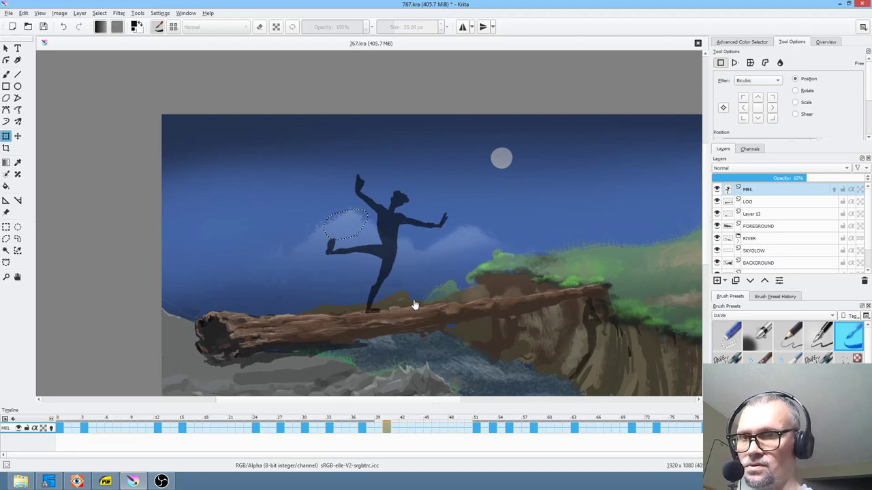
pyautogui.press('l')
pyautogui.moveTo(407, 213)
pyautogui.mouseDown()
pyautogui.moveTo(398, 225)
pyautogui.moveTo(419, 233)
pyautogui.moveTo(442, 206)
pyautogui.moveTo(405, 204)
pyautogui.mouseUp()
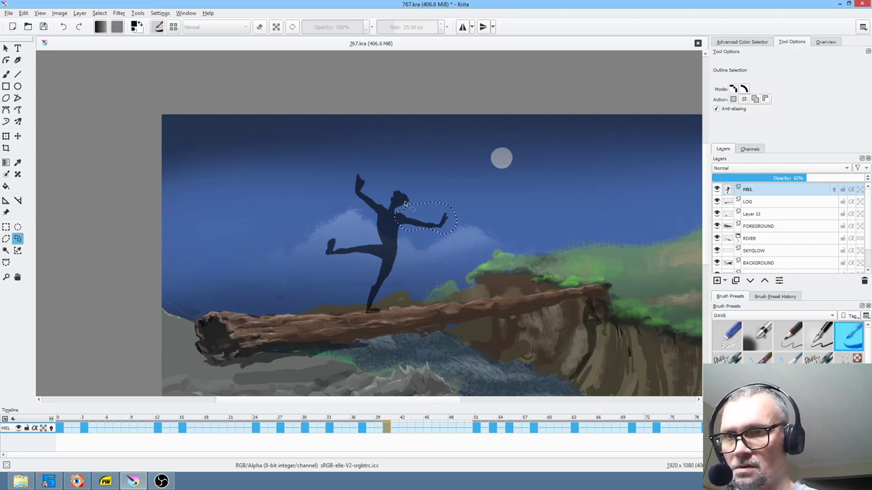
pyautogui.hotkey('ctrl', 't')
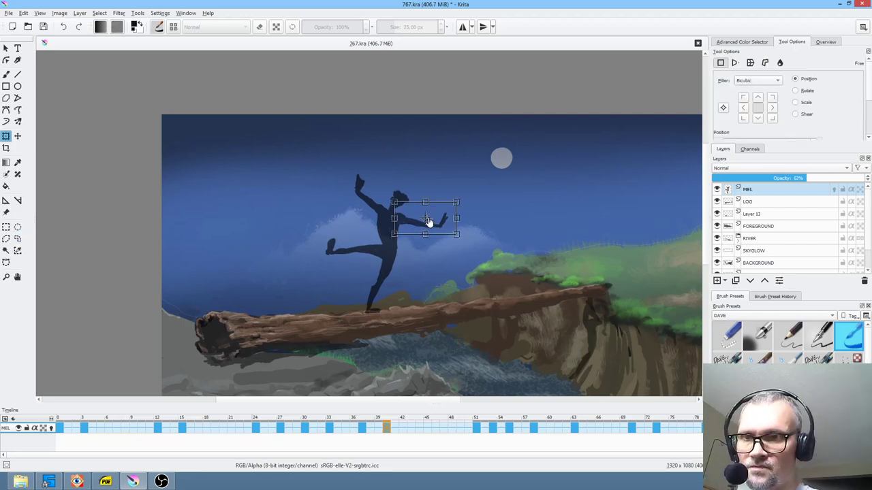
pyautogui.moveTo(493, 246); pyautogui.dragTo(496, 234)
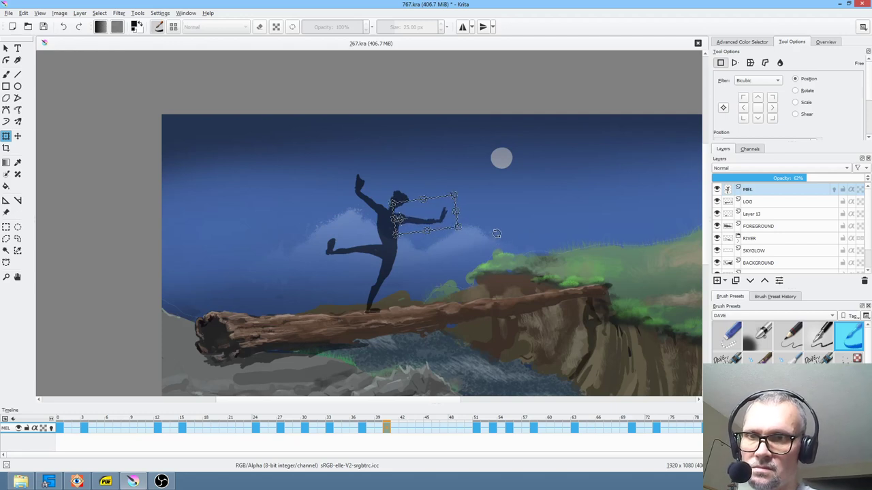
pyautogui.press('Return')
# Select the raised arm on frame 40 and rotate it slightly downward around the shoulder.
pyautogui.press('l')
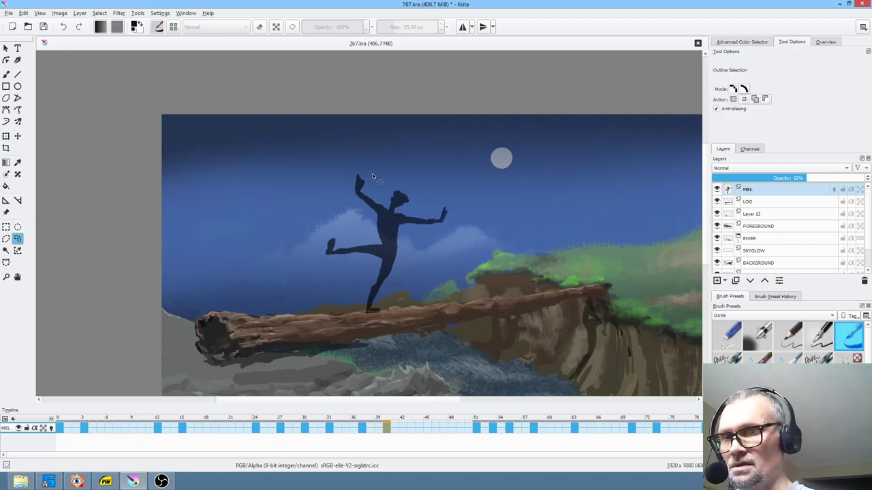
pyautogui.moveTo(342, 177)
pyautogui.mouseDown()
pyautogui.moveTo(346, 203)
pyautogui.moveTo(371, 217)
pyautogui.moveTo(380, 173)
pyautogui.mouseUp()
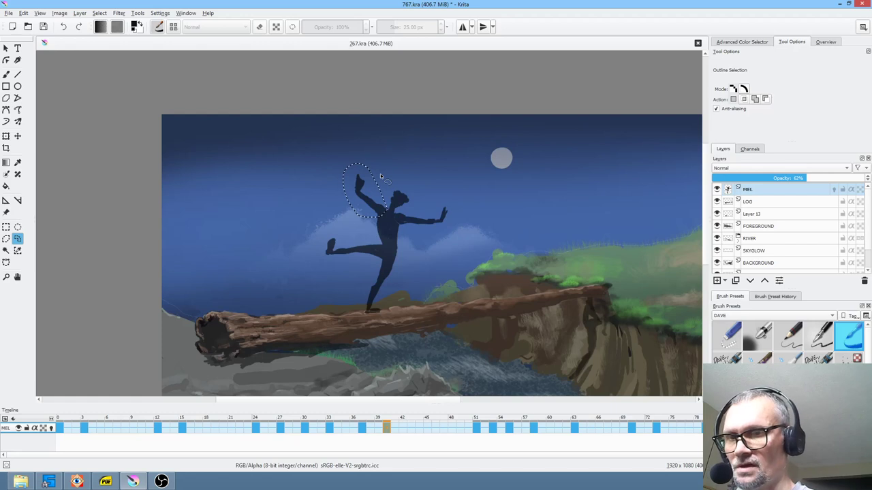
pyautogui.hotkey('ctrl', 't')
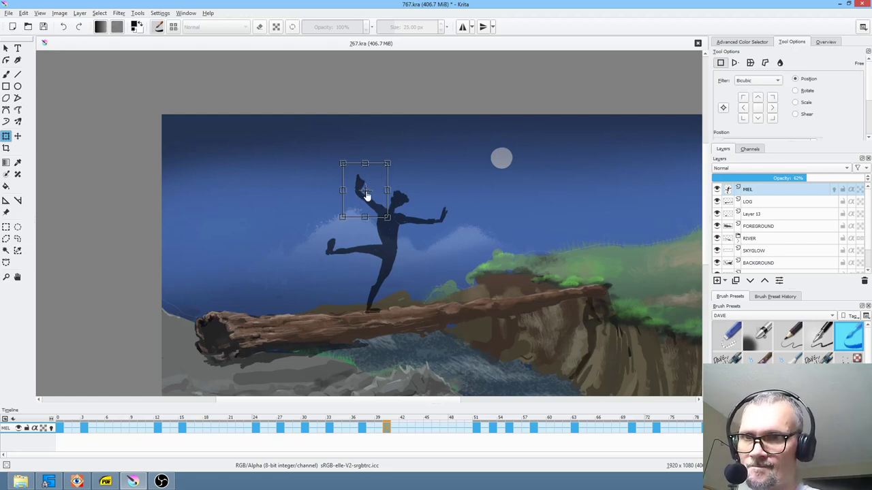
pyautogui.moveTo(353, 203); pyautogui.dragTo(316, 209)
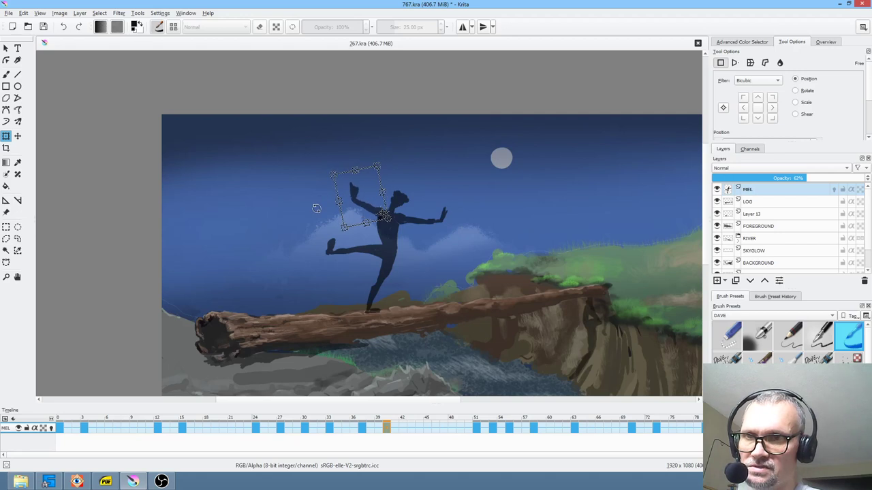
# Duplicate the keyframes at frames 37 and 40 to frames 43 and 46.
pyautogui.click(364, 430)
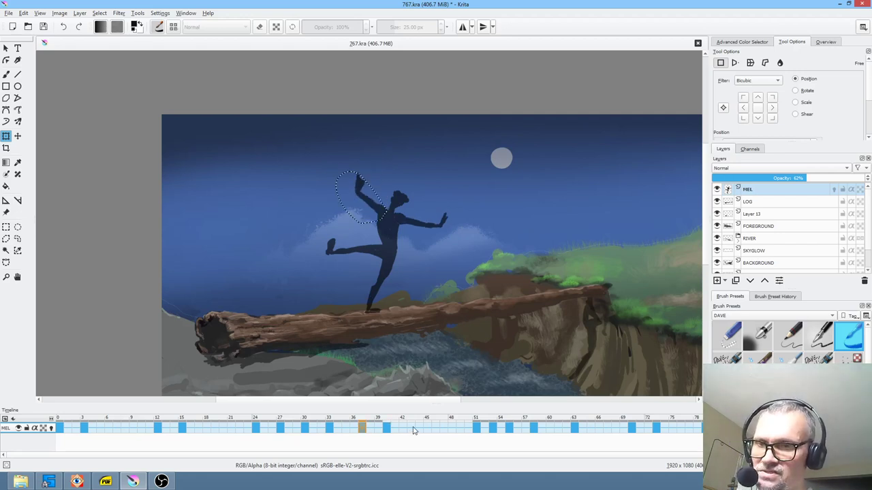
pyautogui.keyDown('shift'); pyautogui.click(413, 429); pyautogui.keyUp('shift')
pyautogui.moveTo(410, 428); pyautogui.dragTo(411, 428)
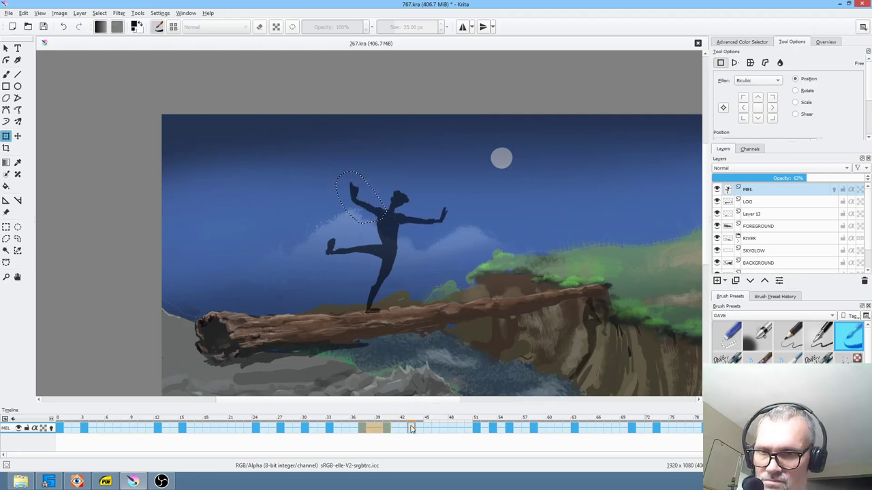
# Save the file and play the animation from frame 0 with the selection cleared.
pyautogui.click(59, 428)
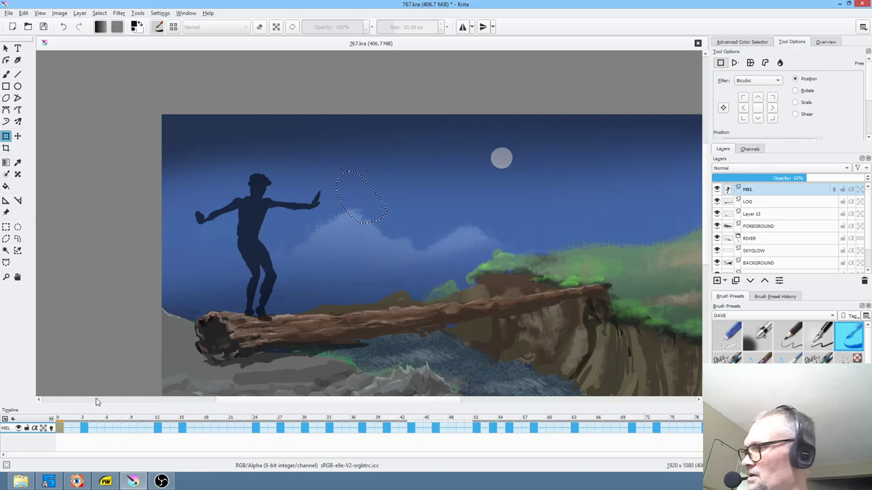
pyautogui.hotkey('ctrl', 's')
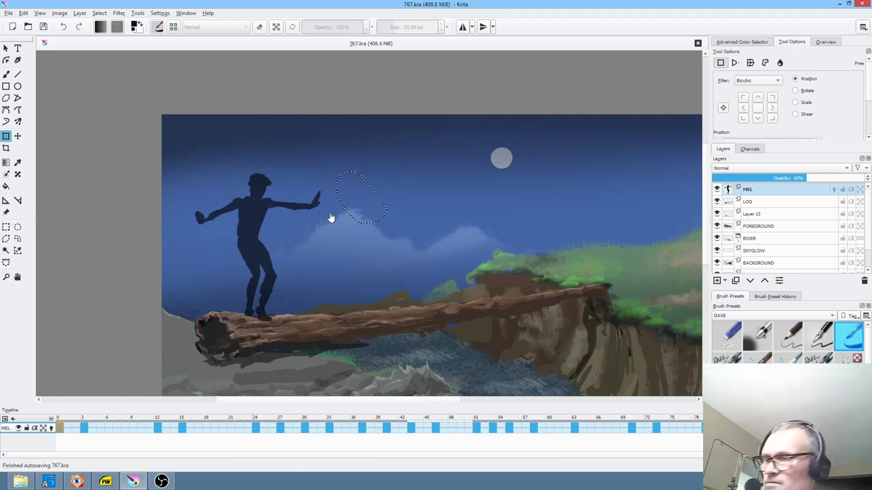
pyautogui.hotkey('ctrl', 'shift', 'a')
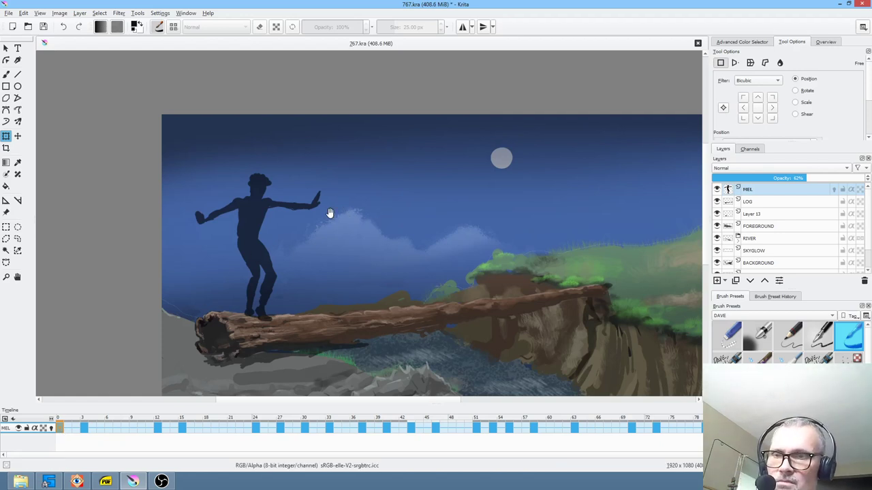
pyautogui.press('space')
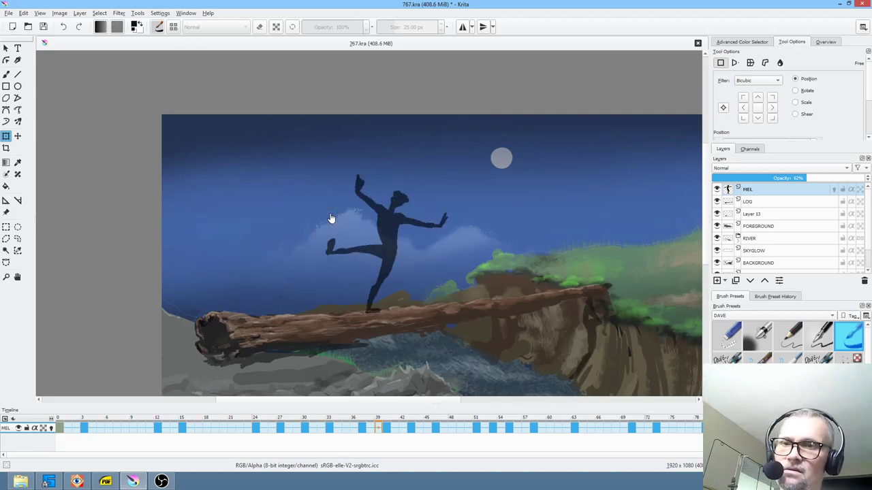
# Paint over the gaps at the figure's shoulder joints with the Ink-7 Brush Rough on the keyframes from frame 24 to 46.
pyautogui.click(257, 428)
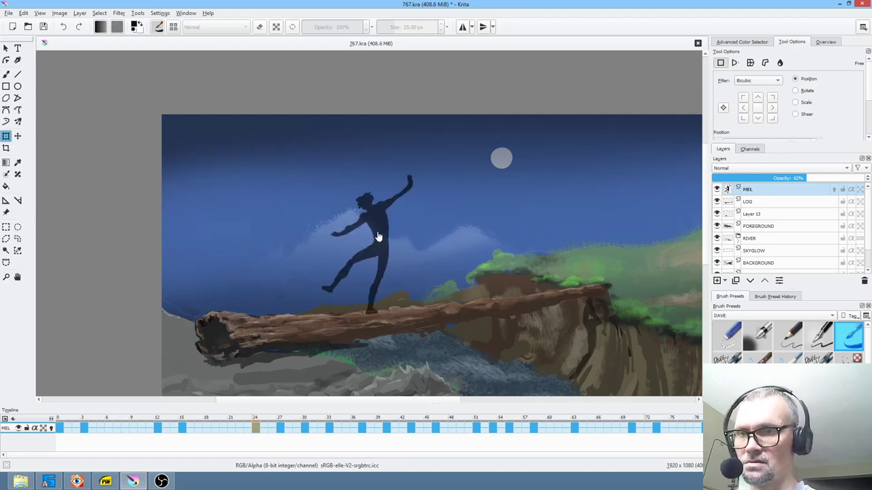
pyautogui.scroll(4, 379, 233)
pyautogui.press('b')
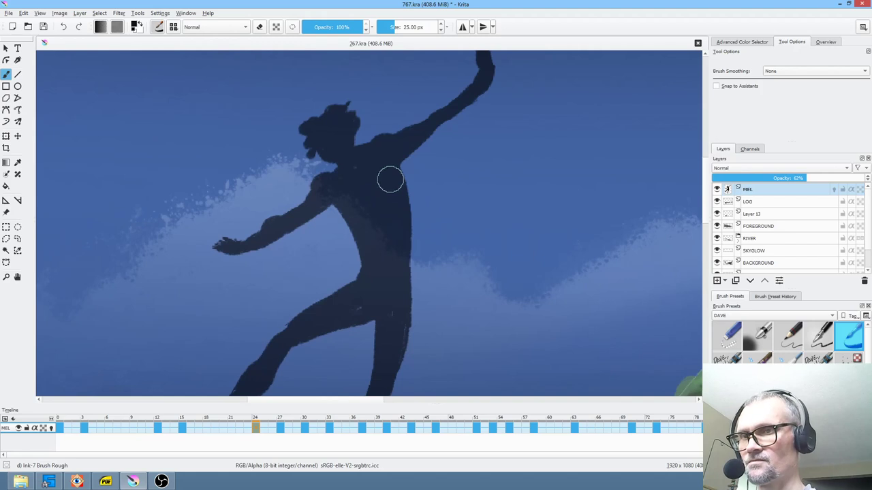
pyautogui.press('.')
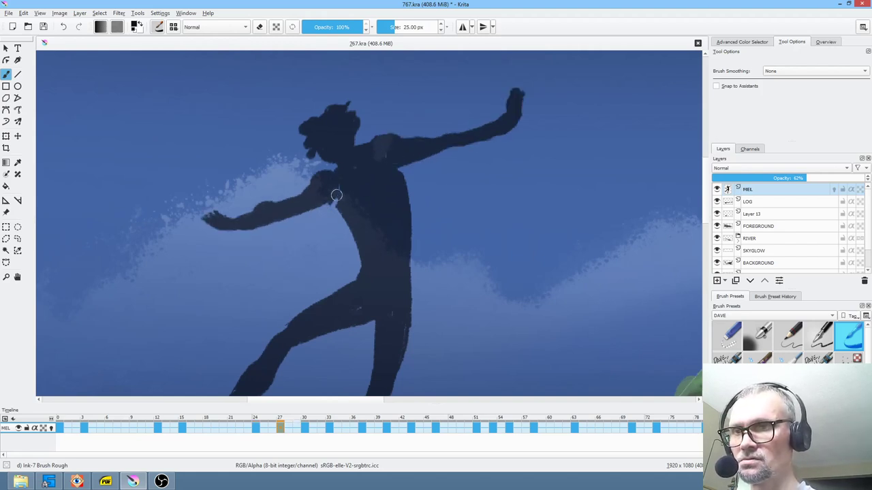
pyautogui.press('.')
pyautogui.press('.')
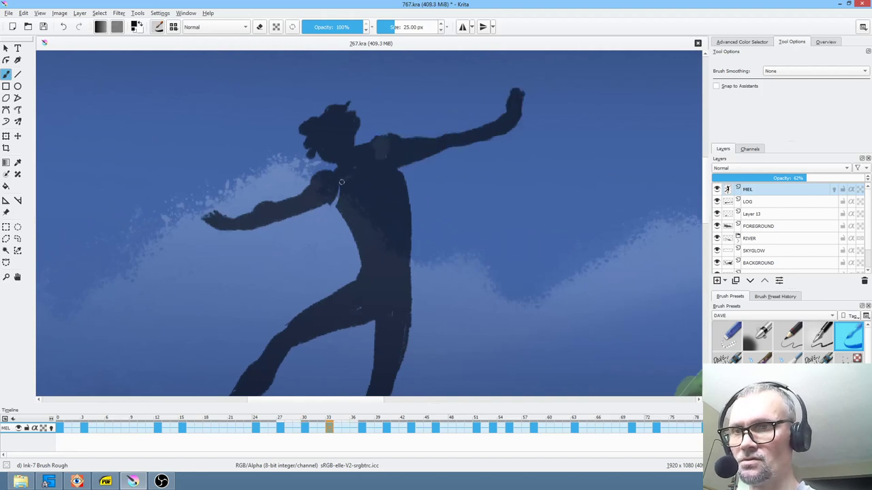
pyautogui.press('.')
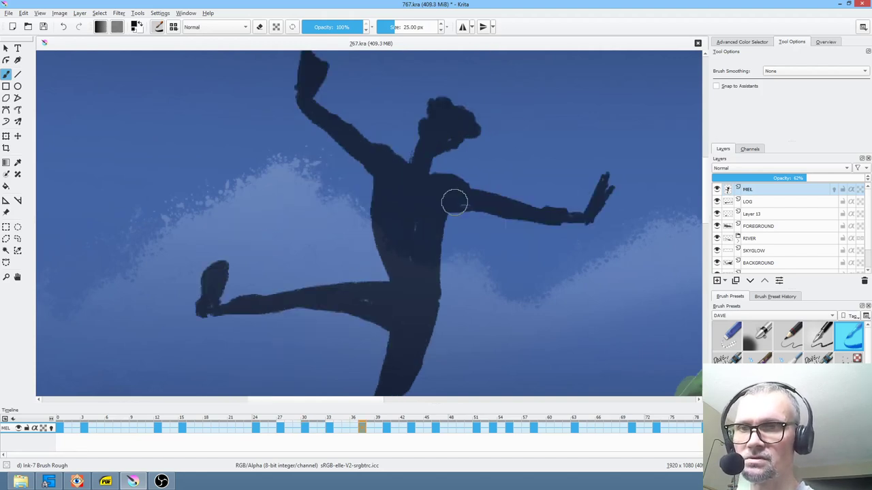
pyautogui.press('.')
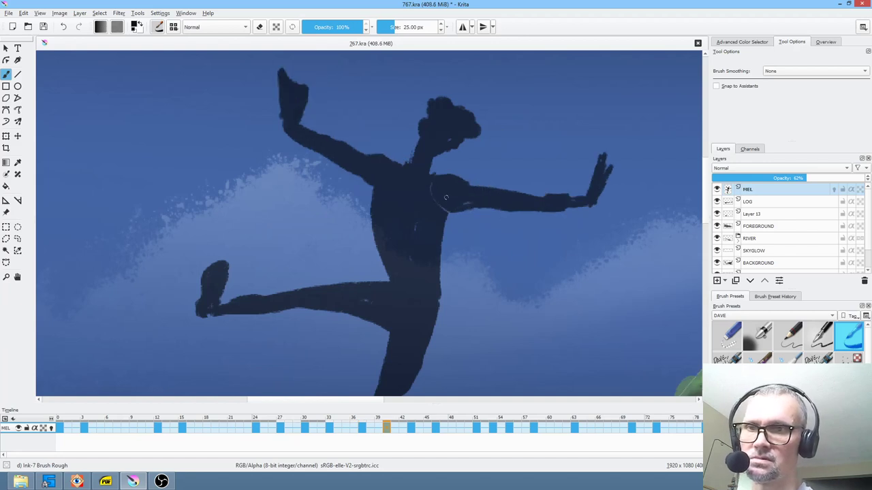
pyautogui.press('.')
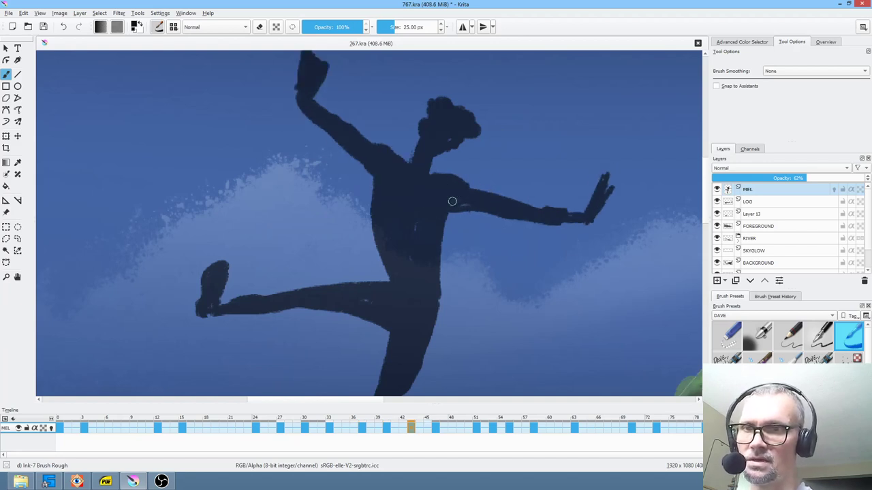
pyautogui.press('.')
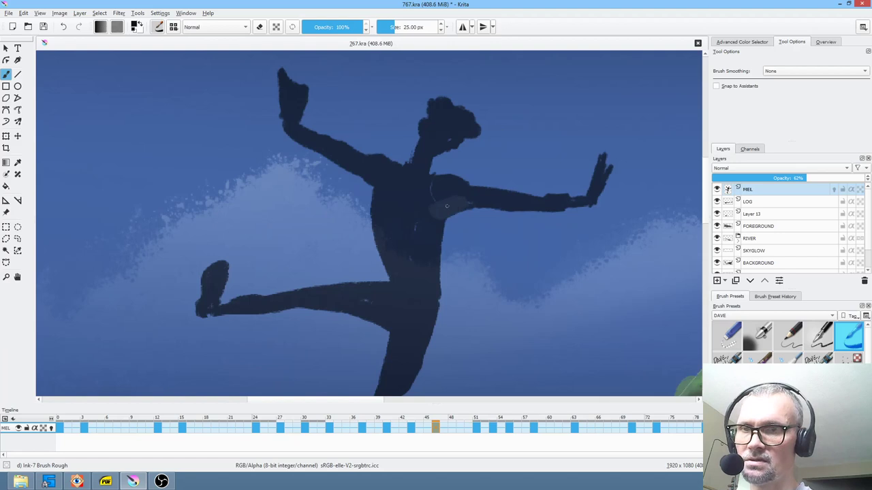
# Flip between the keyframes leading up to frame 51 and compare the figure's poses and foot position.
pyautogui.press('.')
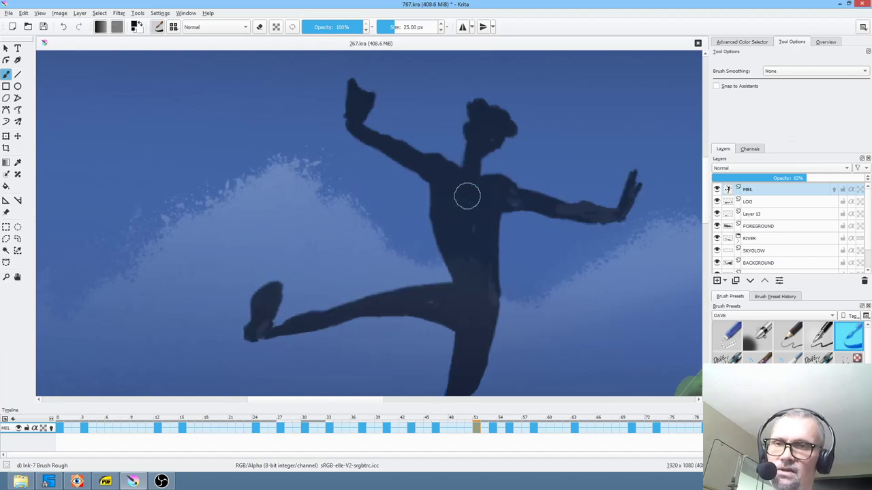
pyautogui.press(',')
pyautogui.press(',')
pyautogui.press('.')
pyautogui.press('.')
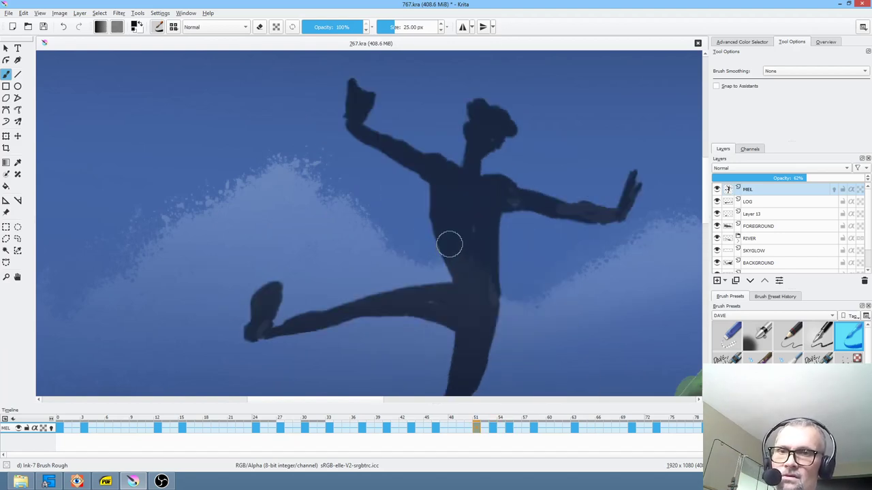
pyautogui.scroll(-4, 446, 249)
pyautogui.moveTo(508, 301); pyautogui.dragTo(459, 262)
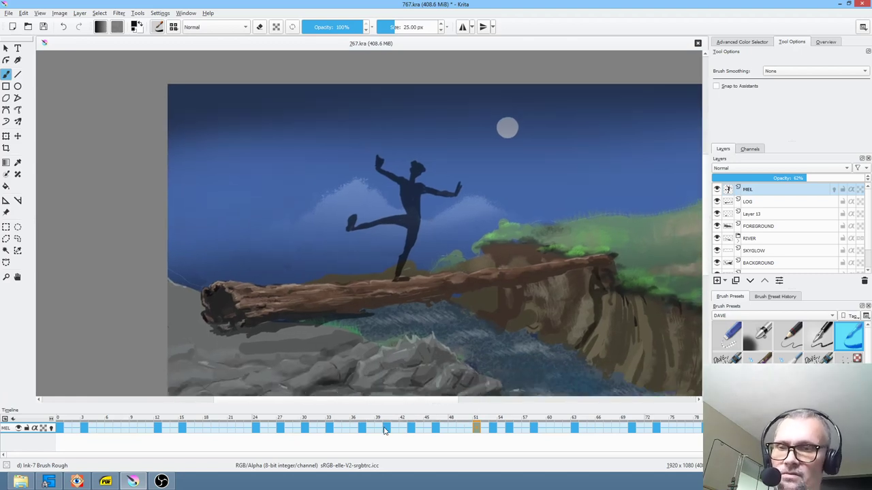
pyautogui.moveTo(443, 419); pyautogui.dragTo(479, 425)
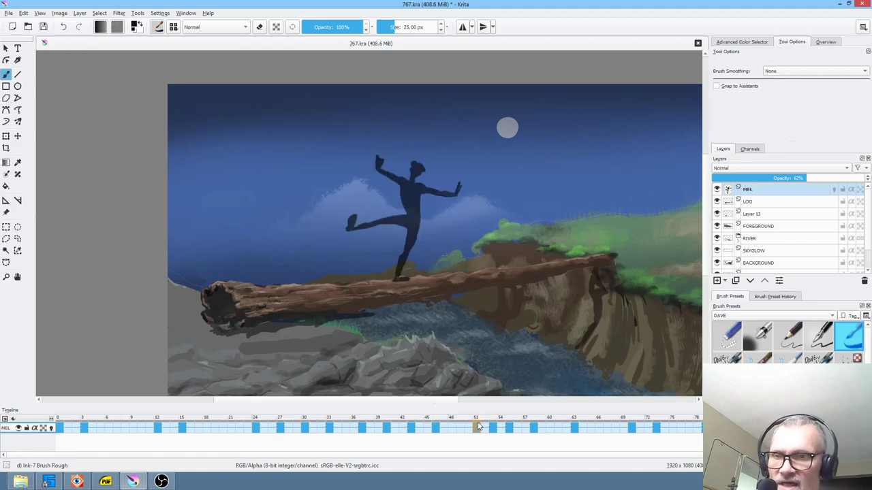
# Transform the figure on frame 51, placing the pivot at the standing foot and rotating the pose slightly.
pyautogui.hotkey('ctrl', 't')
pyautogui.moveTo(419, 222); pyautogui.dragTo(407, 286)
pyautogui.moveTo(474, 312); pyautogui.dragTo(504, 305)
# Play the animation from around frames 37 and 41 and examine the transition out of the frame 46 pose.
pyautogui.click(394, 427)
pyautogui.press('space')
pyautogui.press('space')
pyautogui.click(361, 427)
pyautogui.press('space')
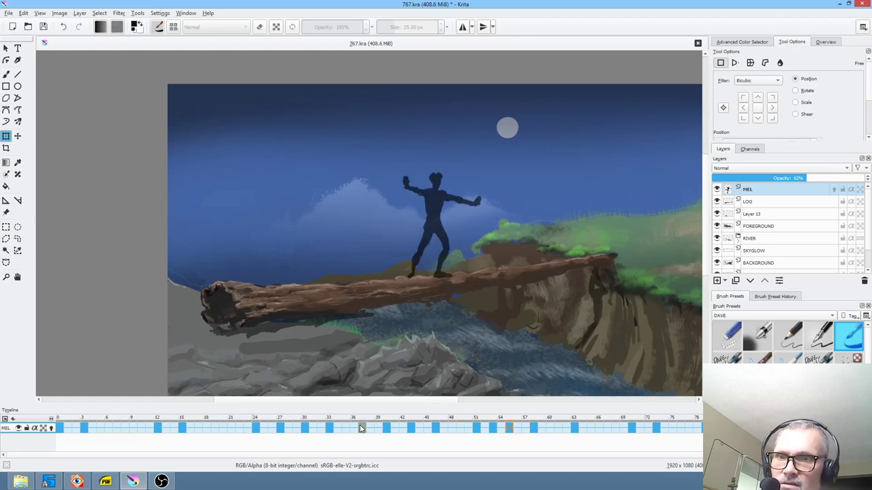
pyautogui.press('space')
pyautogui.click(437, 430)
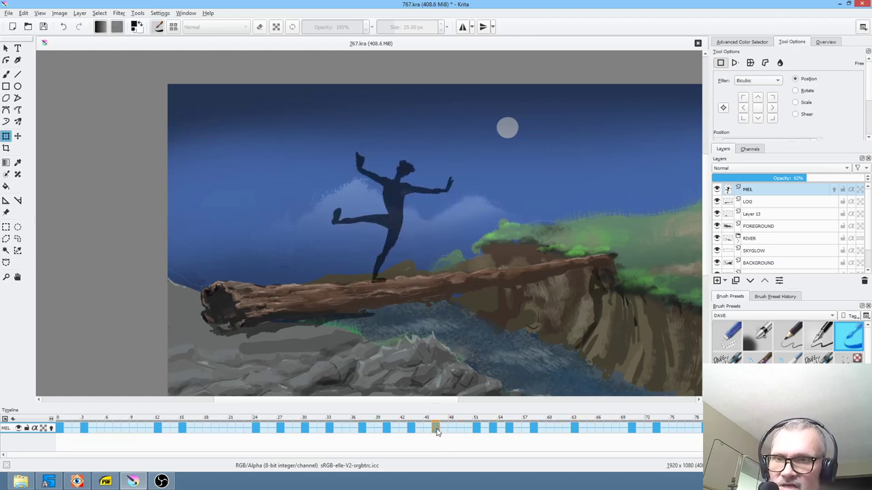
# Play the animation from around frames 45 to 51 and compare the poses on frames 51, 53 and 55.
pyautogui.click(475, 429)
pyautogui.press('space')
pyautogui.press('space')
pyautogui.click(428, 429)
pyautogui.press('space')
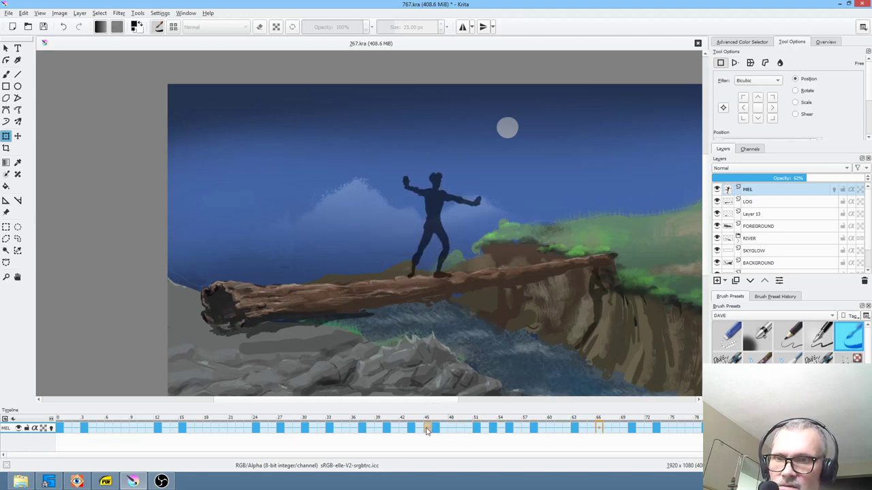
pyautogui.press('space')
pyautogui.click(443, 427)
pyautogui.press('space')
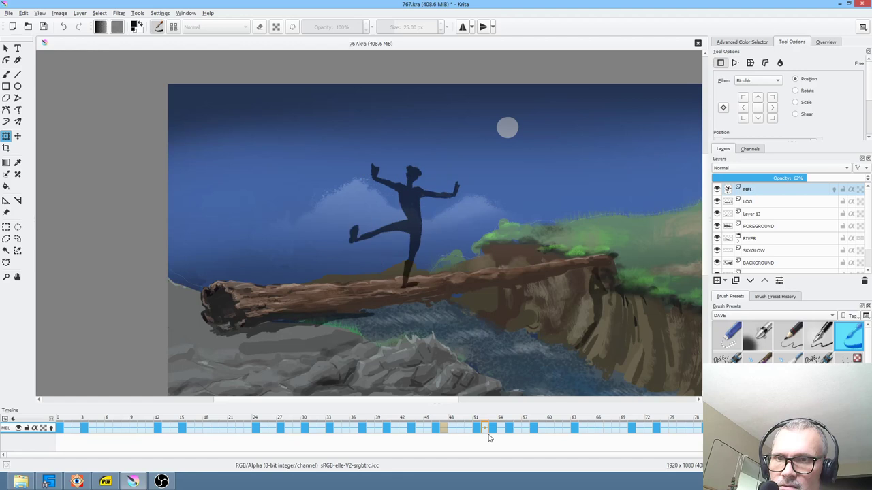
pyautogui.press('space')
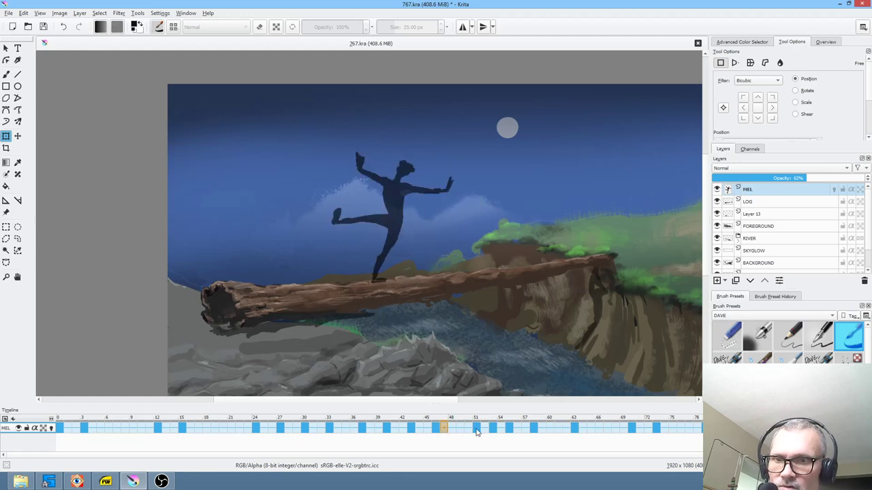
pyautogui.click(477, 429)
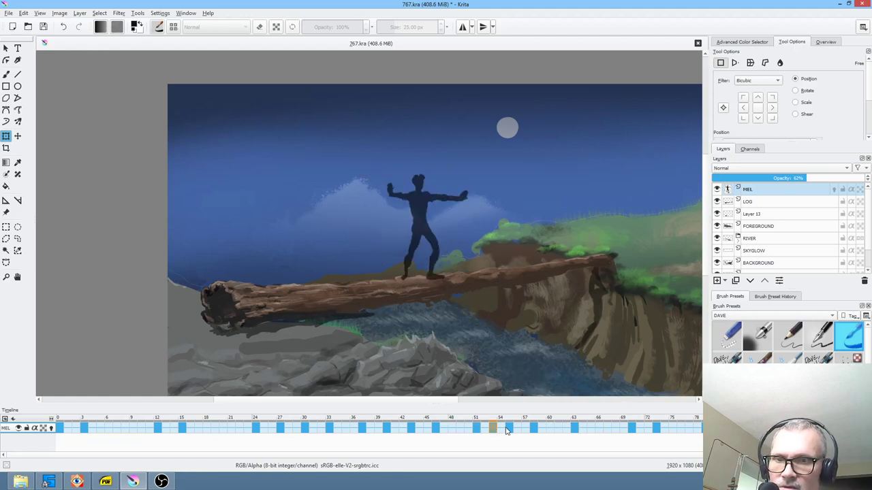
pyautogui.click(512, 429)
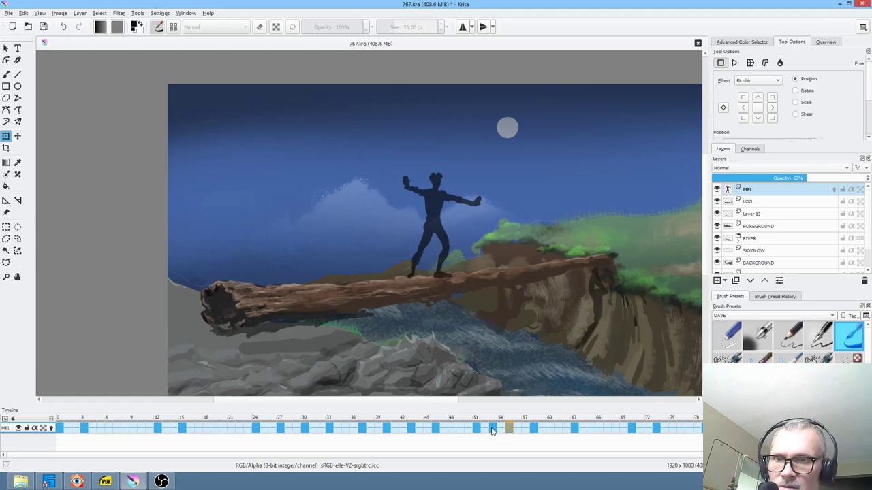
# On frame 53, erase the figure's front leg and repaint it lifted forward with a bent knee using Ink-7 Brush Rough.
pyautogui.click(493, 429)
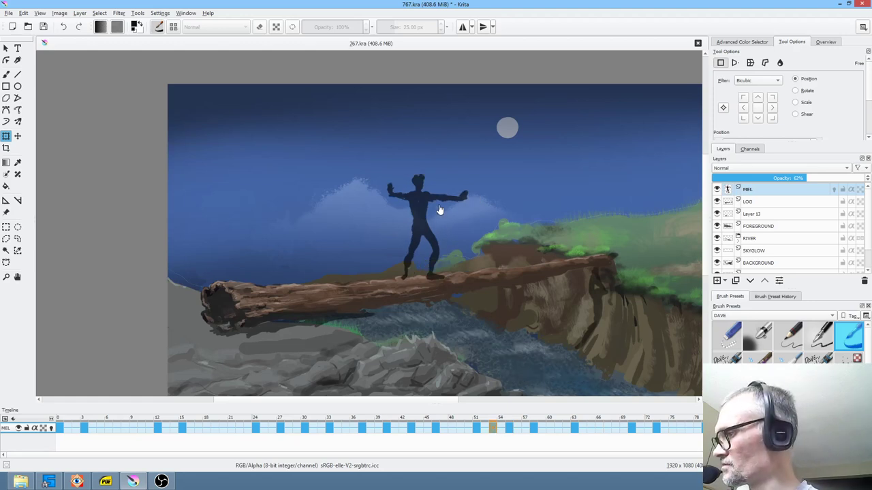
pyautogui.press('b')
pyautogui.press('/')
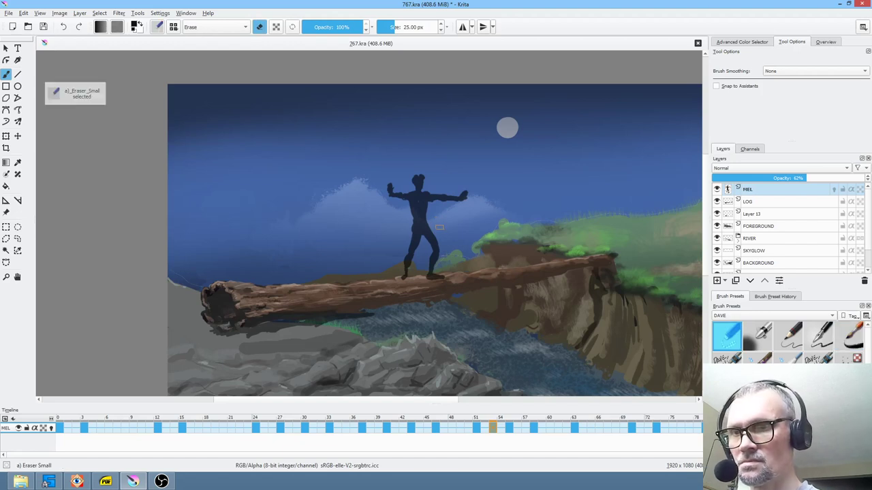
pyautogui.moveTo(439, 228); pyautogui.dragTo(444, 247)
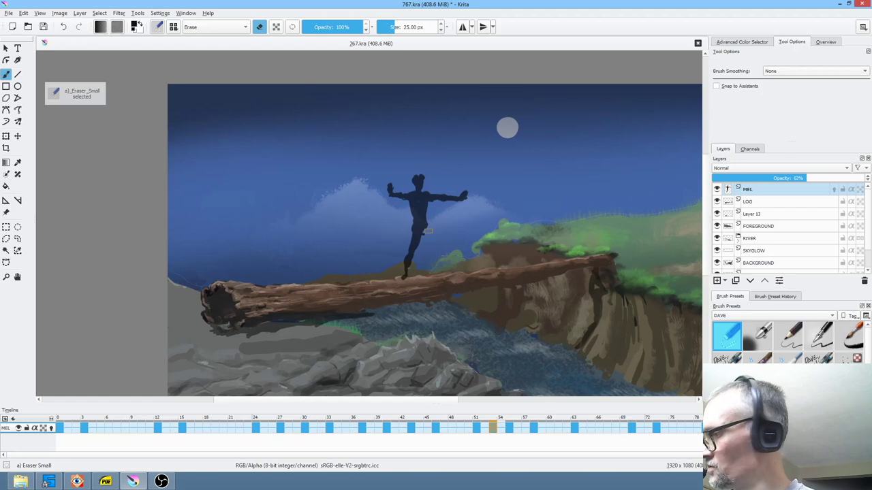
pyautogui.press('/')
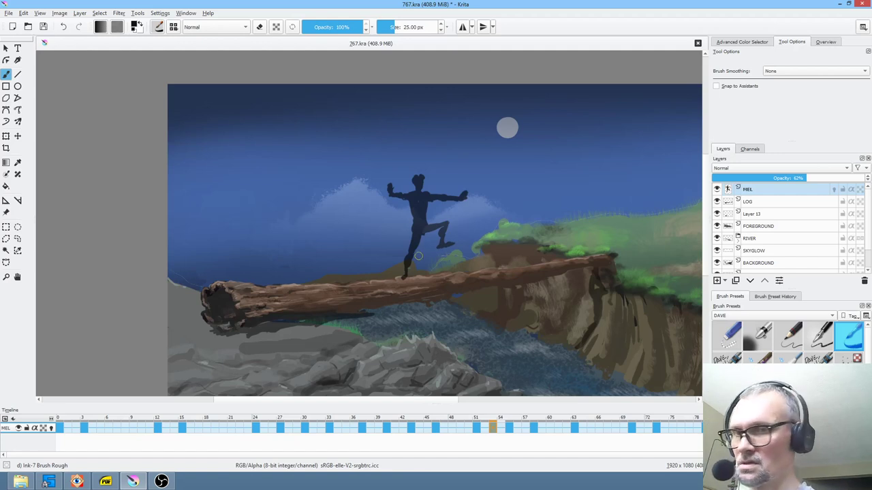
# Erase the standing leg on frame 53, repaint it bent at the knee, and trim the foot's edges.
pyautogui.press('/')
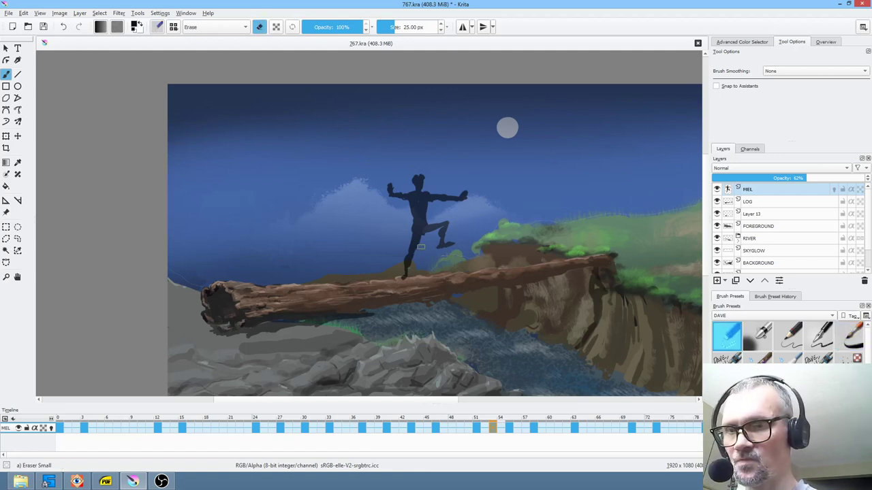
pyautogui.moveTo(419, 242); pyautogui.dragTo(407, 270)
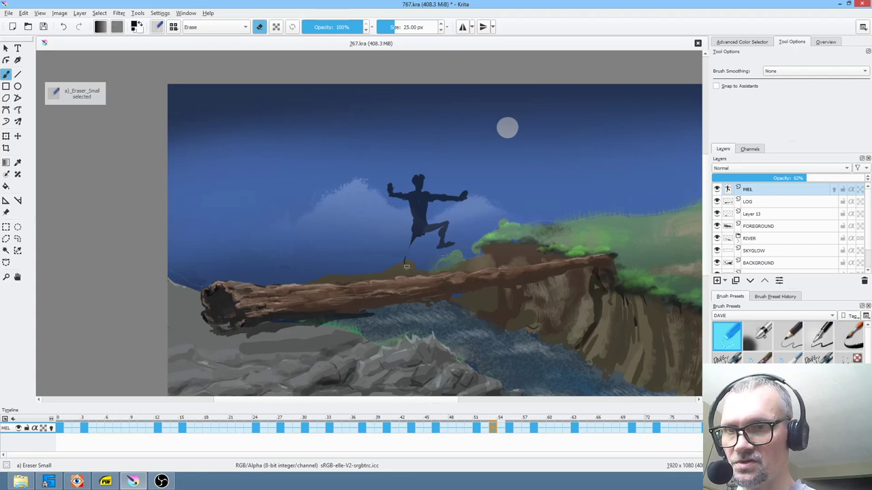
pyautogui.press('/')
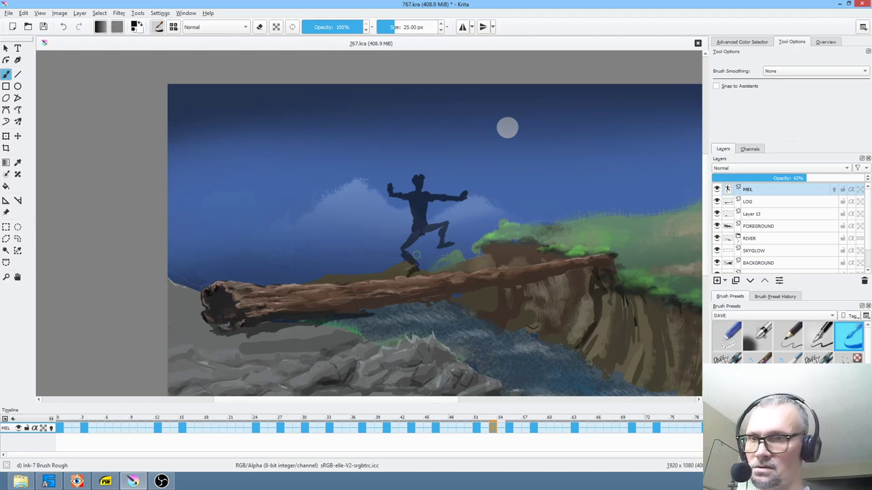
pyautogui.press('/')
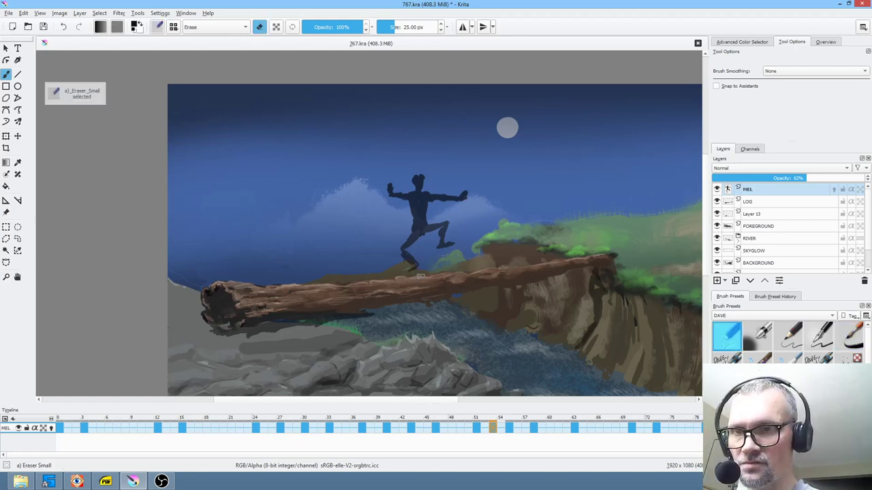
# Transform the figure on frame 53, moving it slightly down toward the log.
pyautogui.hotkey('ctrl', 't')
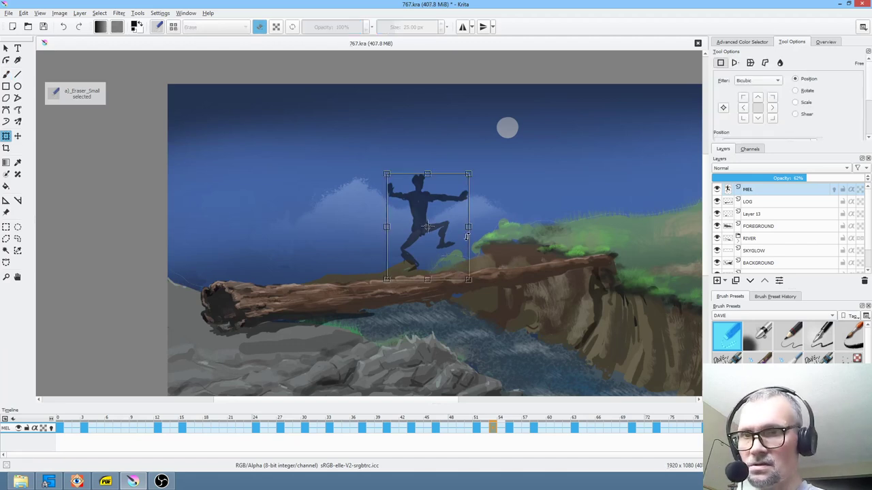
pyautogui.moveTo(430, 226)
pyautogui.mouseDown()
pyautogui.moveTo(429, 237)
pyautogui.moveTo(432, 231)
pyautogui.mouseUp()
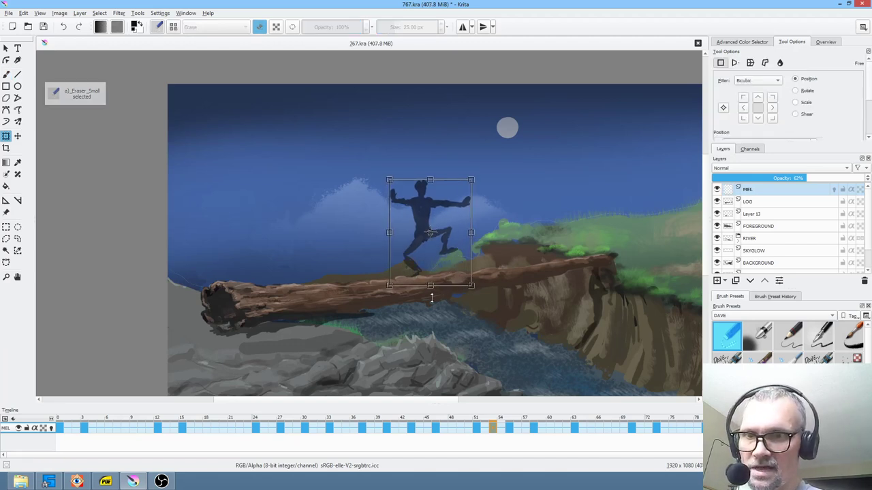
# Play the animation from around frames 41 and 42 and examine the transition through the reworked frame 53 pose.
pyautogui.click(396, 429)
pyautogui.press('space')
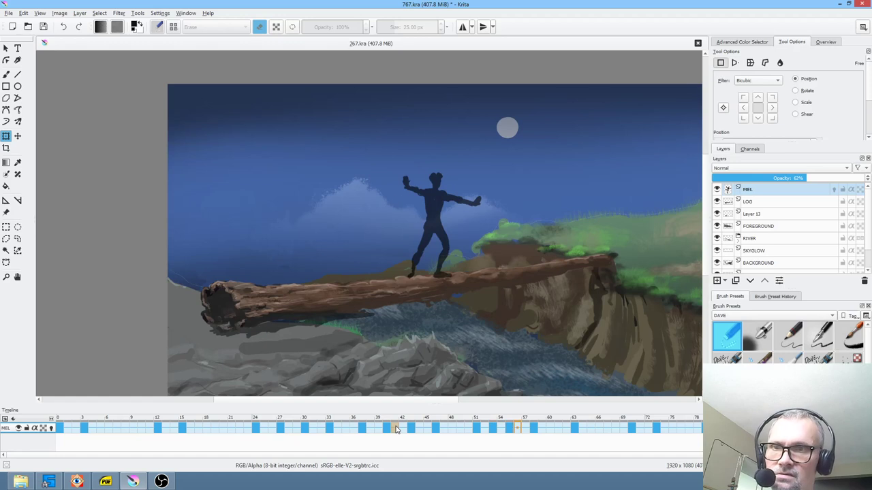
pyautogui.press('space')
pyautogui.click(405, 432)
pyautogui.press('space')
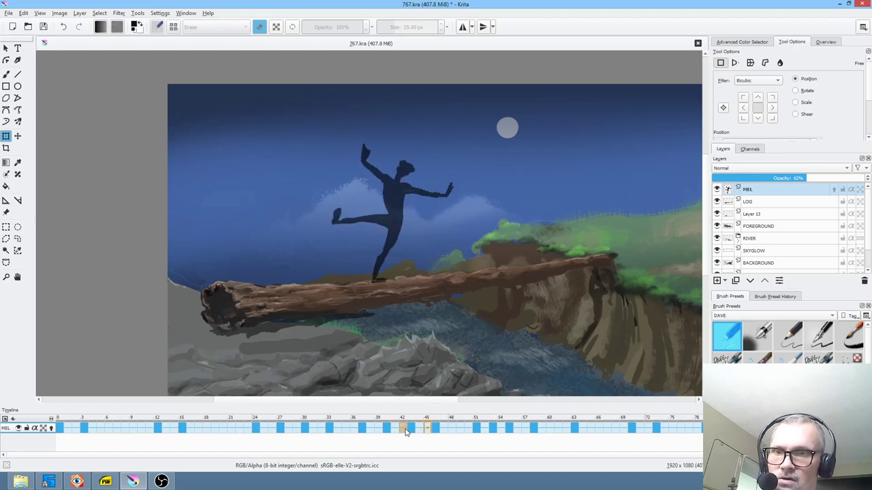
pyautogui.press('space')
pyautogui.press('space')
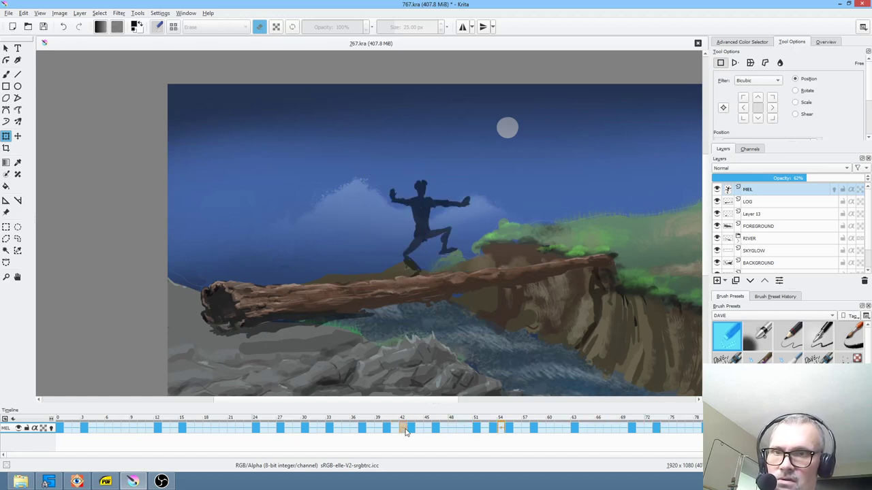
pyautogui.press('space')
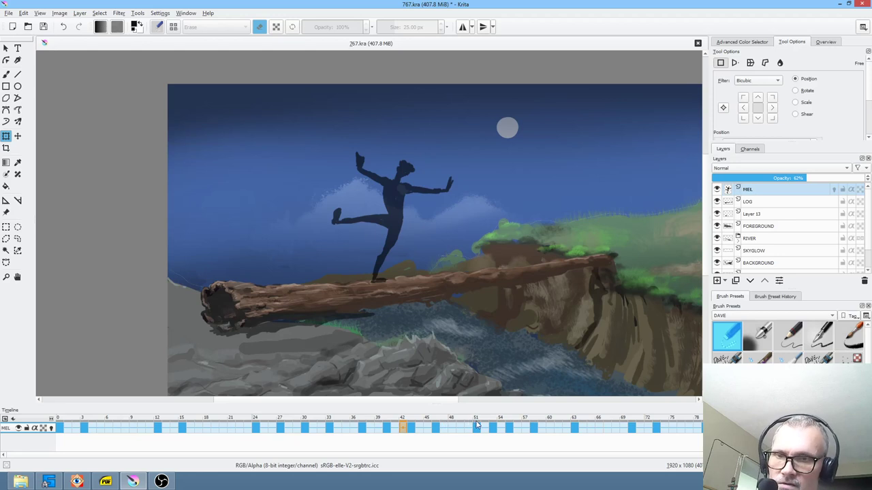
# Compare the poses on frames 46 and 51, and remove the keyframe on frame 51.
pyautogui.click(437, 428)
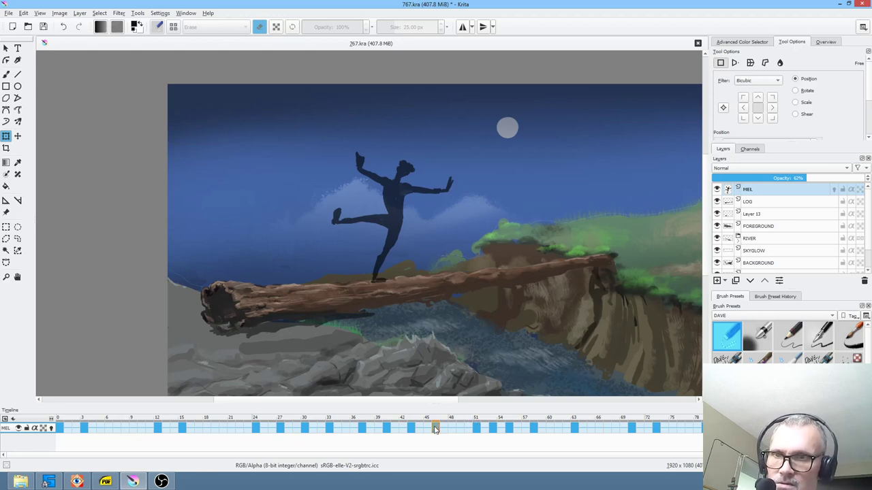
pyautogui.moveTo(446, 420)
pyautogui.mouseDown()
pyautogui.moveTo(501, 420)
pyautogui.moveTo(385, 424)
pyautogui.moveTo(487, 423)
pyautogui.moveTo(476, 429)
pyautogui.mouseUp()
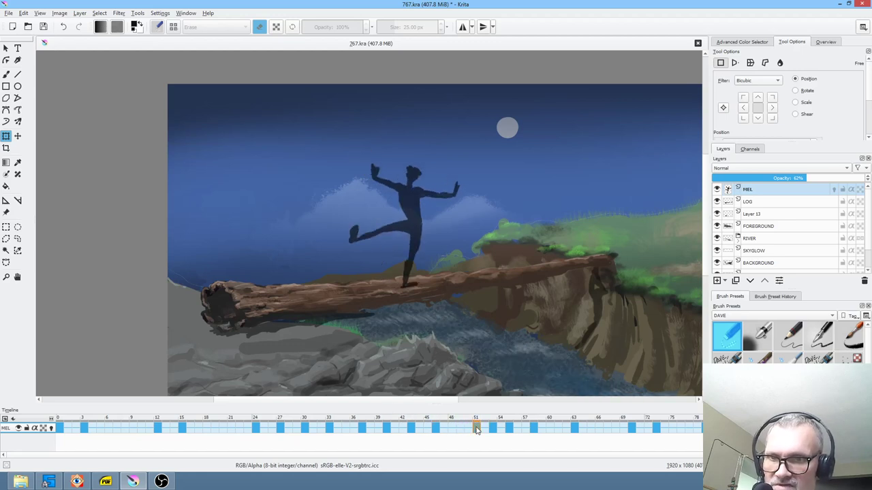
pyautogui.click(438, 427)
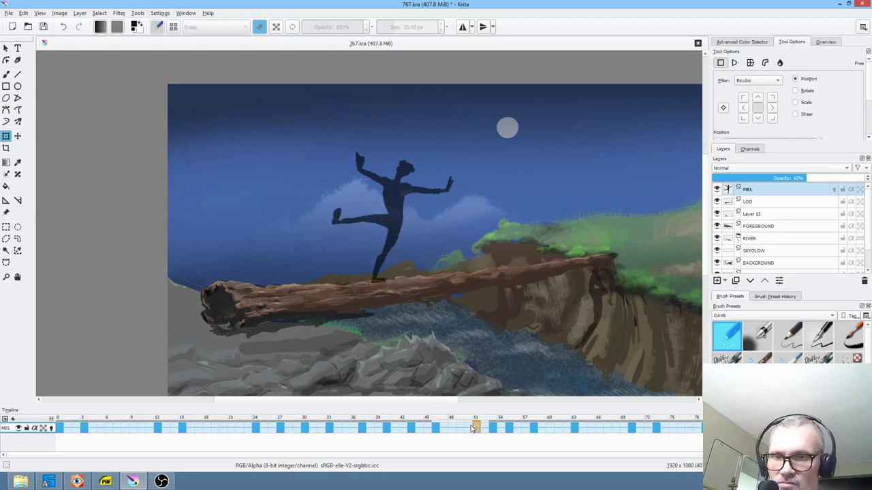
# Add a blank keyframe on frame 50 of the MEL layer and turn on its onion skins.
pyautogui.click(468, 428)
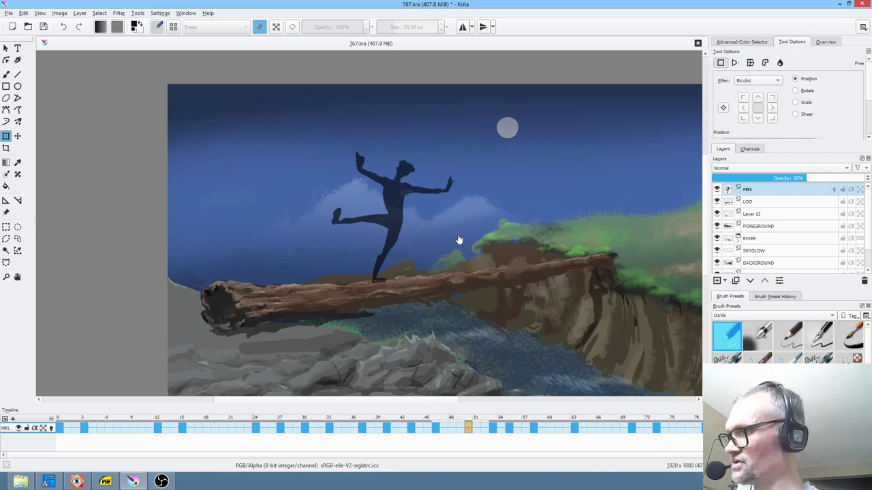
pyautogui.press('Delete')
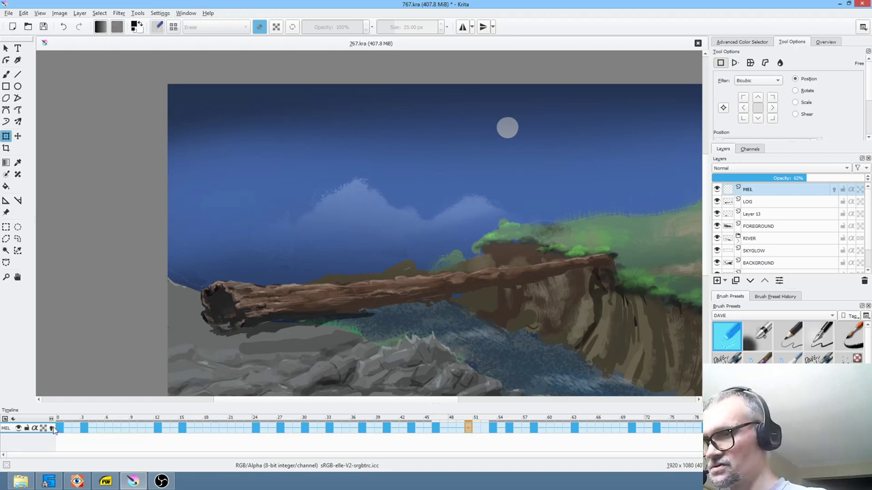
pyautogui.hotkey('ctrl', 'z')
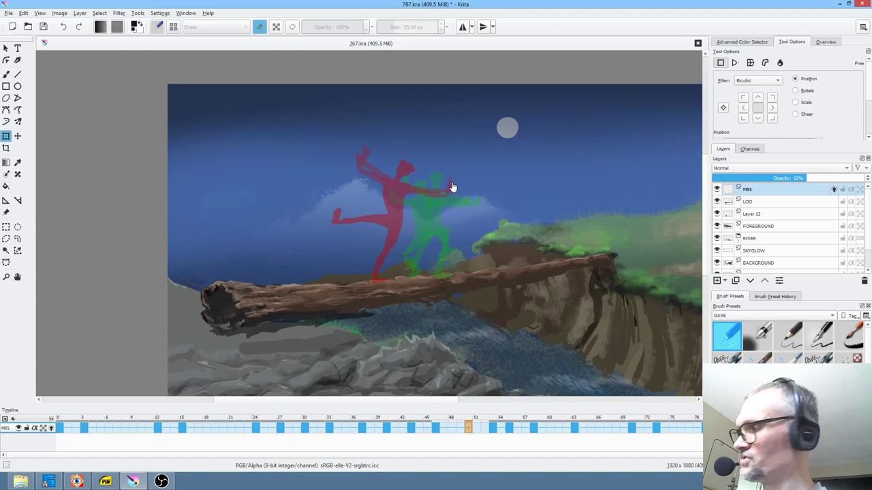
# Using Ink-7 Brush Rough on frame 50, sketch the standing foot and shin, the hips, the raised leg and the head between the onion-skin poses.
pyautogui.press('b')
pyautogui.press('/')
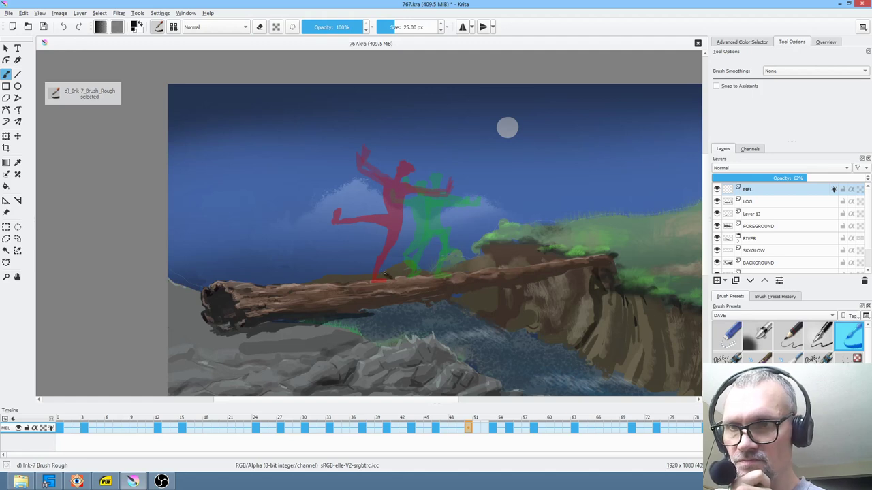
pyautogui.moveTo(386, 273)
pyautogui.mouseDown()
pyautogui.moveTo(418, 253)
pyautogui.moveTo(407, 230)
pyautogui.mouseUp()
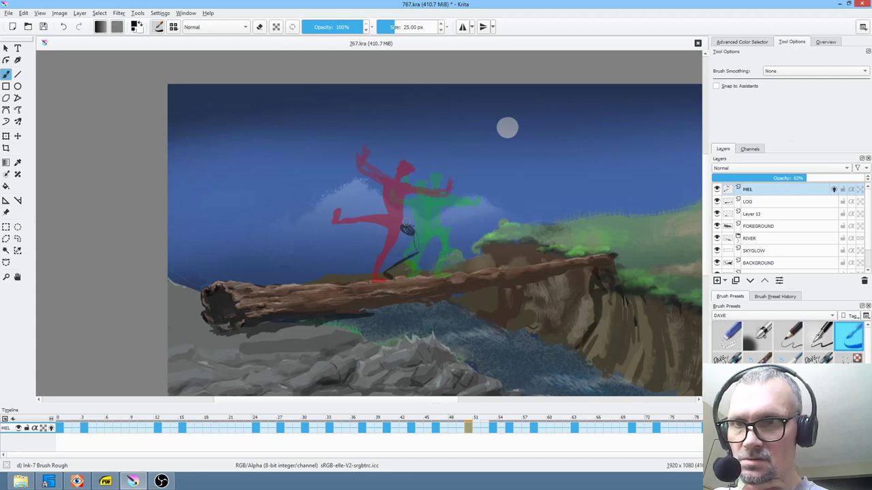
pyautogui.moveTo(387, 204); pyautogui.dragTo(383, 239)
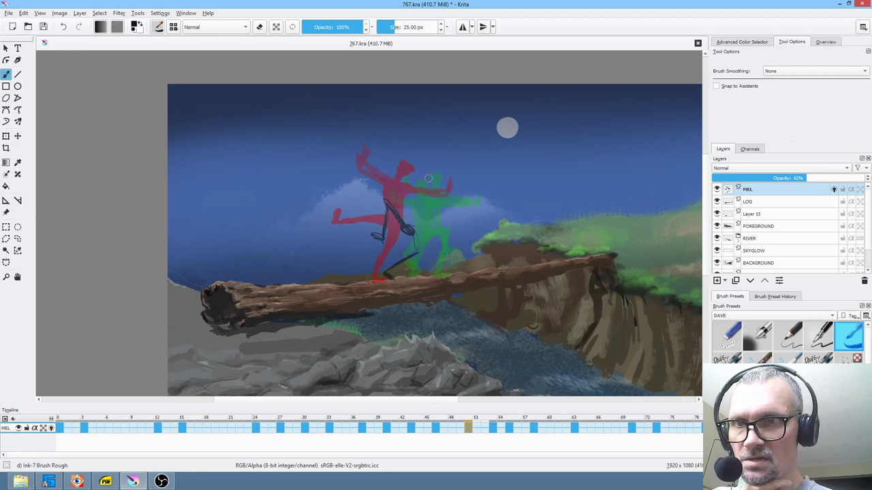
pyautogui.moveTo(415, 177); pyautogui.dragTo(419, 176)
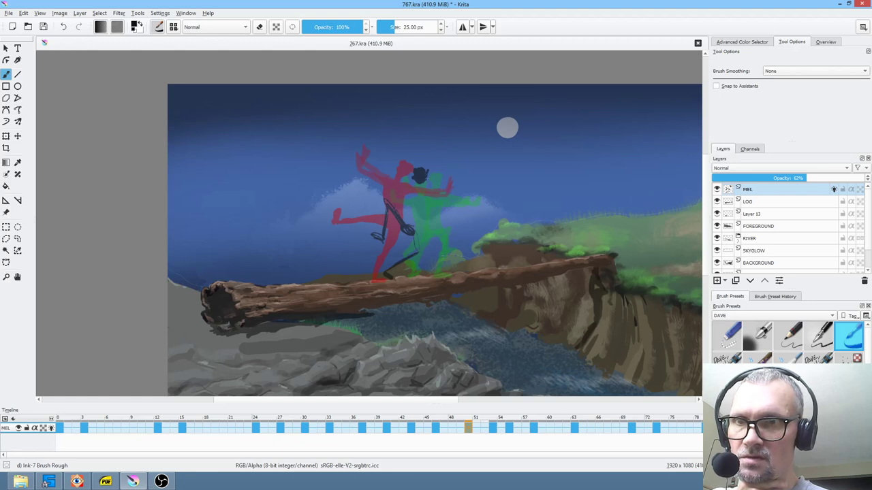
# Sketch several fanned-out arms with hands on both sides of the frame 50 figure and fill in its torso.
pyautogui.moveTo(425, 190); pyautogui.dragTo(456, 158)
pyautogui.moveTo(433, 189)
pyautogui.mouseDown()
pyautogui.moveTo(473, 165)
pyautogui.moveTo(468, 191)
pyautogui.mouseUp()
pyautogui.moveTo(407, 187)
pyautogui.mouseDown()
pyautogui.moveTo(364, 186)
pyautogui.moveTo(374, 204)
pyautogui.moveTo(394, 203)
pyautogui.mouseUp()
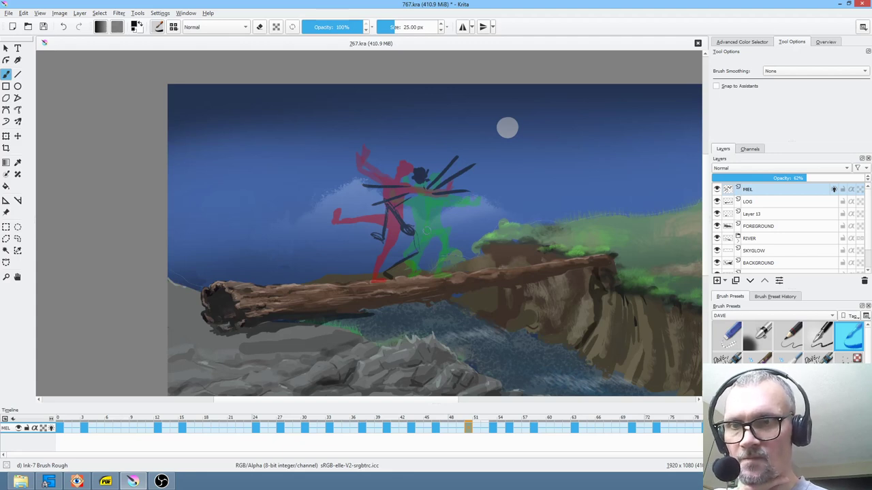
pyautogui.moveTo(411, 235)
pyautogui.mouseDown()
pyautogui.moveTo(423, 201)
pyautogui.moveTo(422, 217)
pyautogui.moveTo(416, 195)
pyautogui.moveTo(415, 233)
pyautogui.moveTo(433, 202)
pyautogui.moveTo(429, 188)
pyautogui.moveTo(408, 193)
pyautogui.mouseUp()
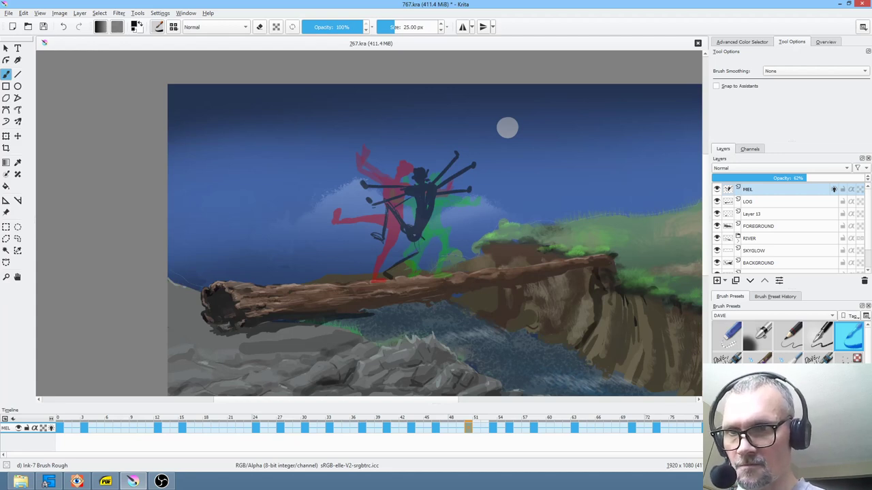
# Thicken the standing shin on frame 50, erase the misplaced knee, and repaint both legs solidly joined to the hips.
pyautogui.moveTo(417, 257); pyautogui.dragTo(388, 268)
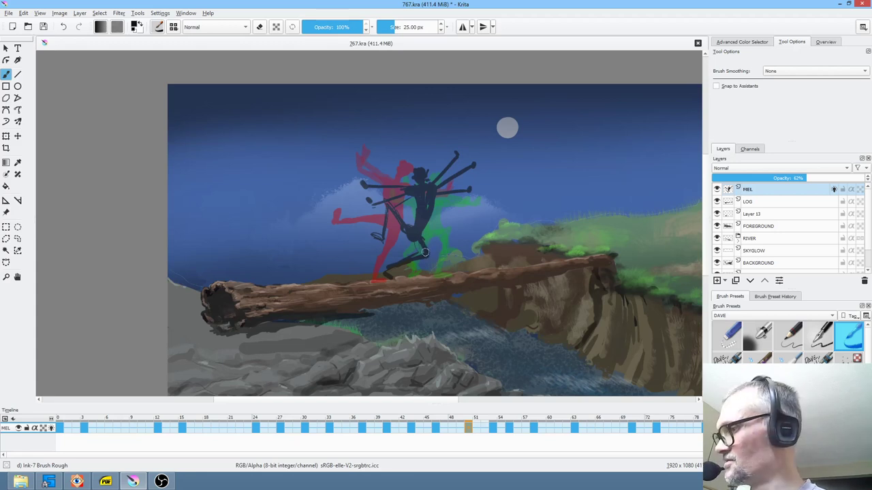
pyautogui.press('e')
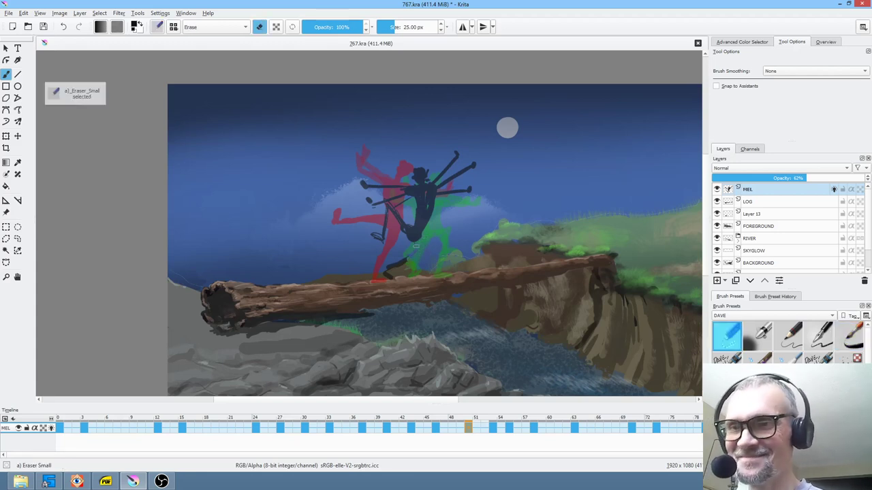
pyautogui.press('e')
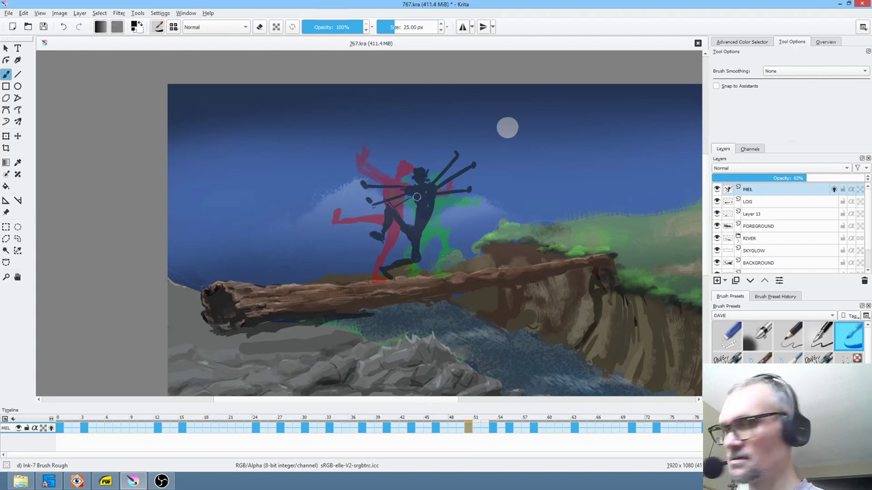
# Erase the surplus arms on frame 50, leaving one on each side, and thicken the remaining two with Ink-7 Brush Rough.
pyautogui.press('e')
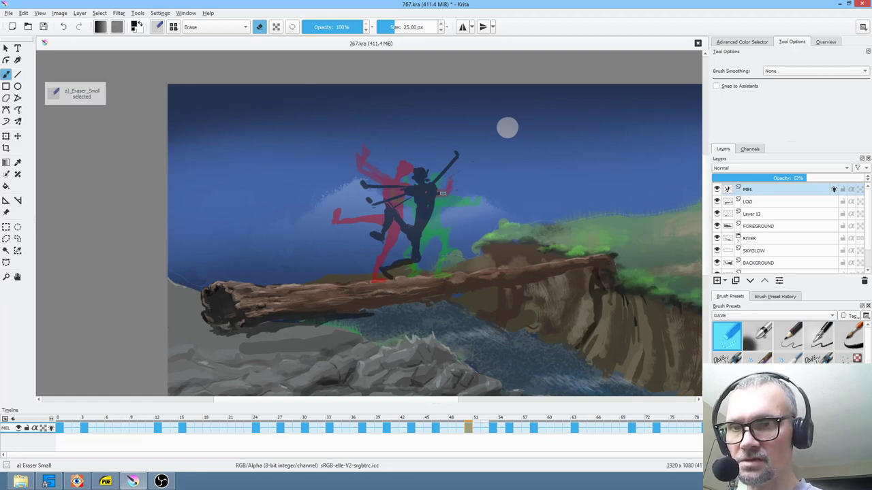
pyautogui.moveTo(409, 205); pyautogui.dragTo(385, 201)
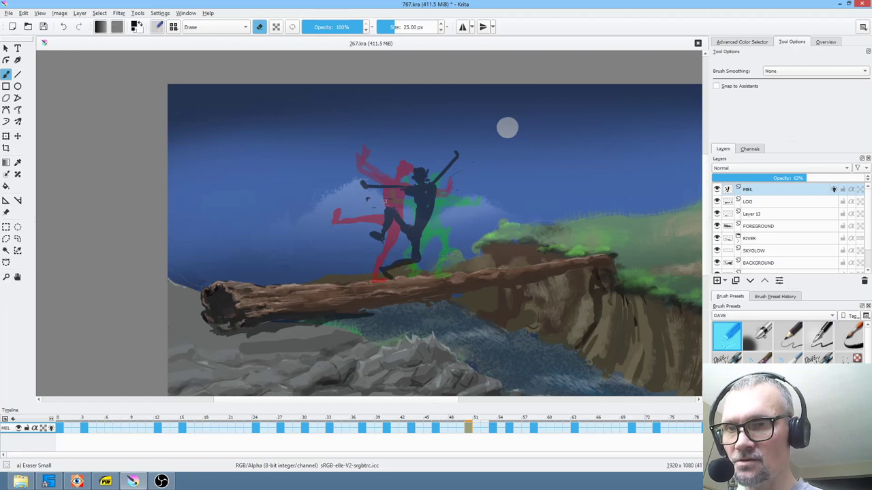
pyautogui.press('e')
pyautogui.moveTo(369, 187)
pyautogui.mouseDown()
pyautogui.moveTo(397, 190)
pyautogui.moveTo(453, 165)
pyautogui.mouseUp()
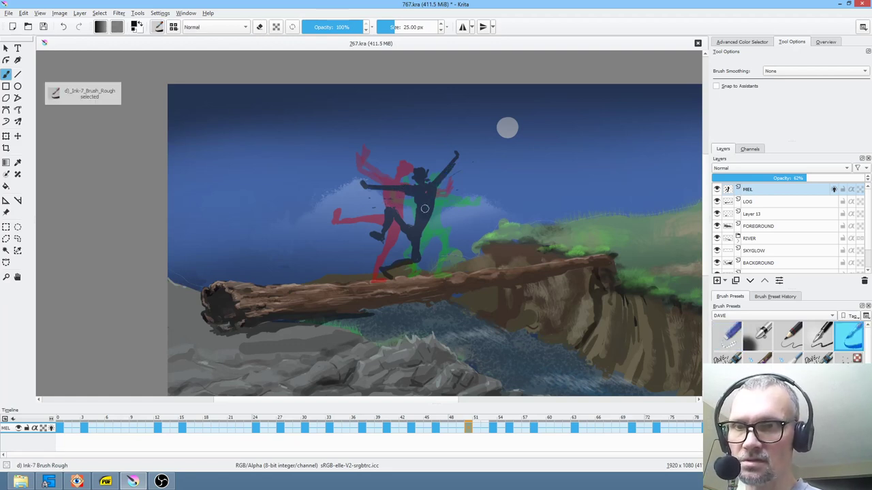
# Duplicate the frame 50 pose onto frame 51 and paint lower in-between arms on both sides of the figure.
pyautogui.click(476, 420)
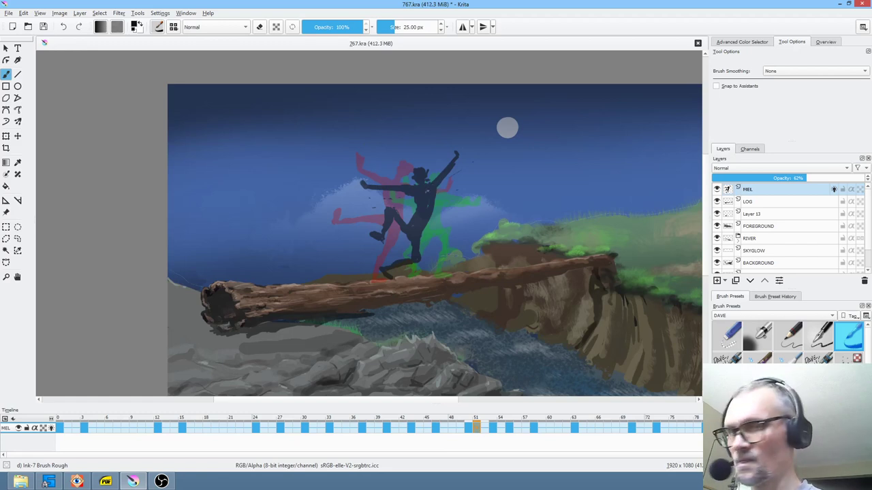
pyautogui.moveTo(438, 188)
pyautogui.mouseDown()
pyautogui.moveTo(464, 178)
pyautogui.moveTo(469, 195)
pyautogui.mouseUp()
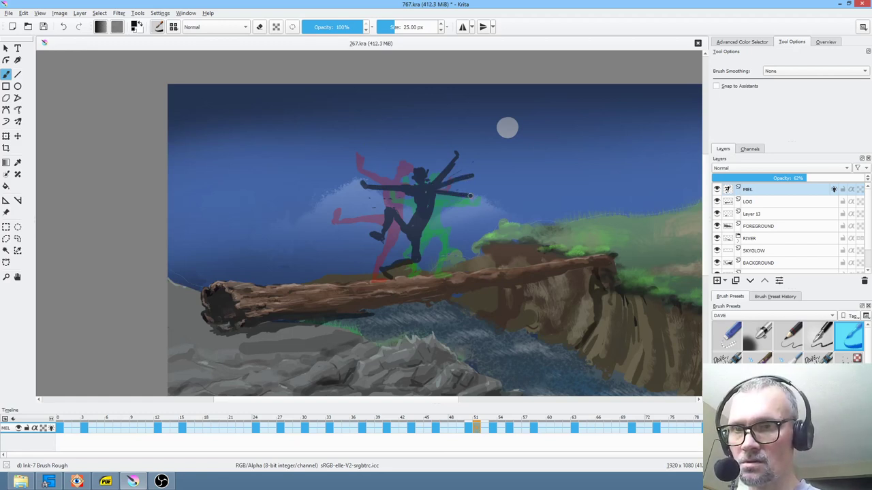
pyautogui.moveTo(407, 195); pyautogui.dragTo(374, 205)
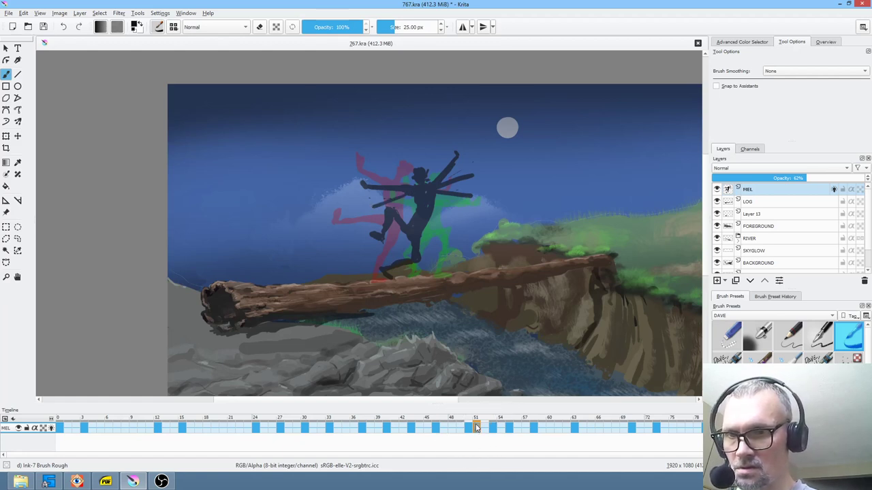
# Duplicate the pose onto frame 52, paint a raised arm and a lowered arm, and erase the earlier arms on both sides.
pyautogui.click(484, 428)
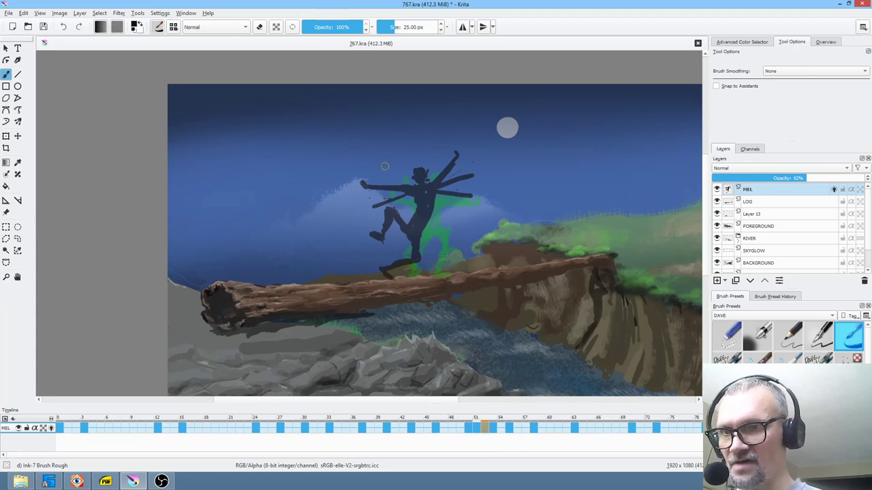
pyautogui.moveTo(383, 163)
pyautogui.mouseDown()
pyautogui.moveTo(414, 184)
pyautogui.moveTo(398, 176)
pyautogui.moveTo(466, 184)
pyautogui.moveTo(433, 191)
pyautogui.moveTo(458, 218)
pyautogui.mouseUp()
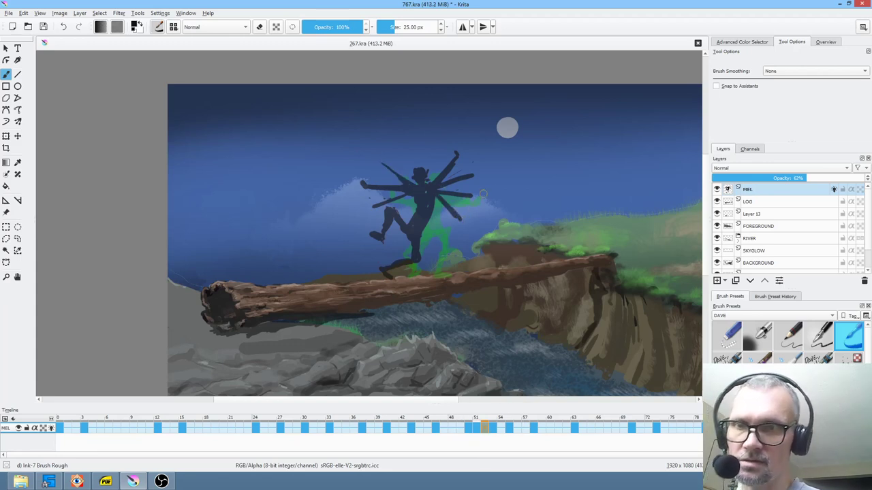
pyautogui.press('e')
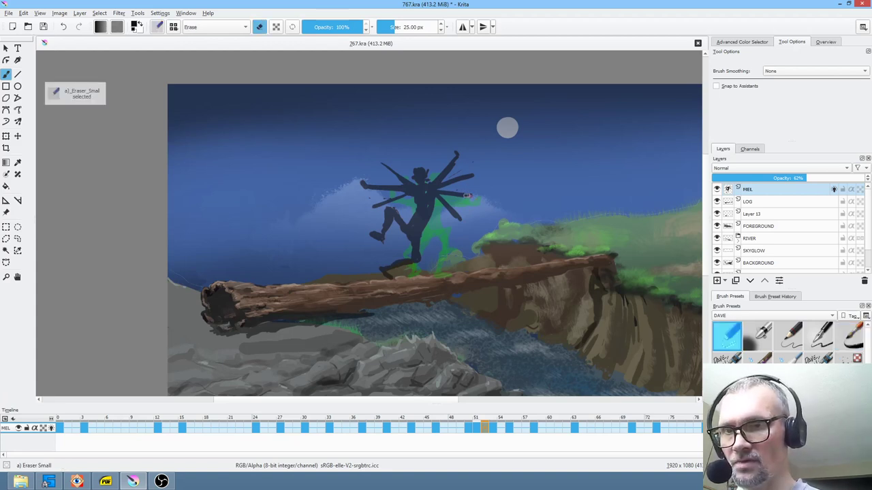
pyautogui.moveTo(473, 178); pyautogui.dragTo(451, 180)
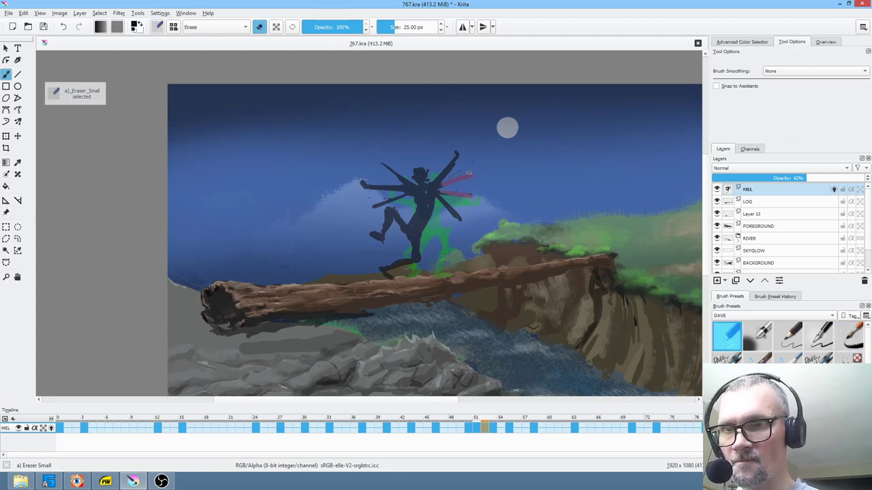
pyautogui.moveTo(460, 147); pyautogui.dragTo(439, 179)
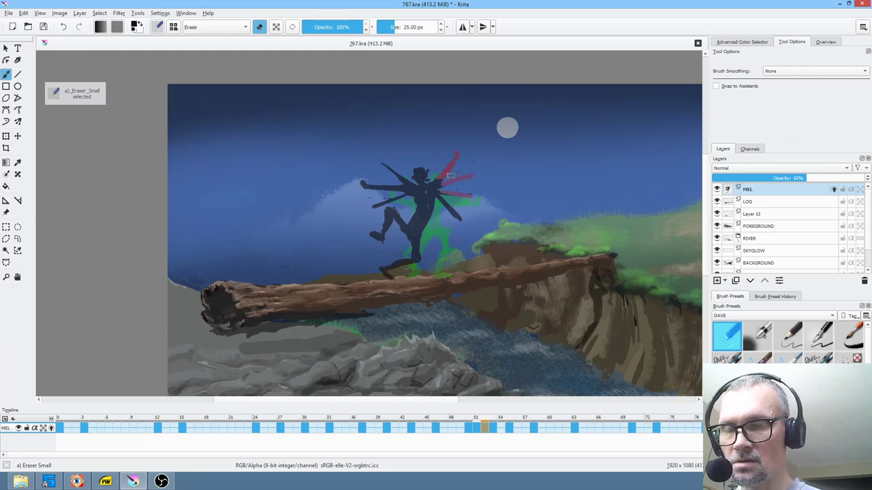
pyautogui.moveTo(363, 184)
pyautogui.mouseDown()
pyautogui.moveTo(403, 189)
pyautogui.moveTo(393, 201)
pyautogui.mouseUp()
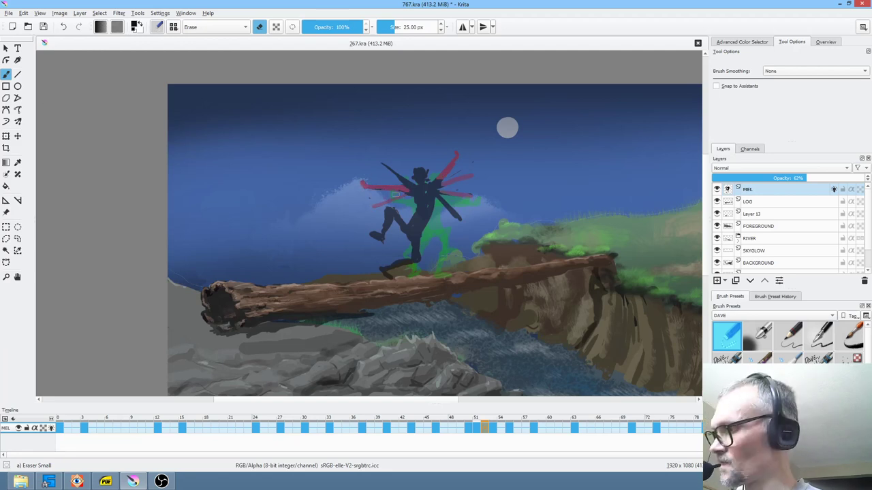
# Compare frames 50 to 52 and erase the frame 50 arms from the frame 51 figure, ending with Ink-7 Brush Rough active.
pyautogui.press('Left')
pyautogui.press('Left')
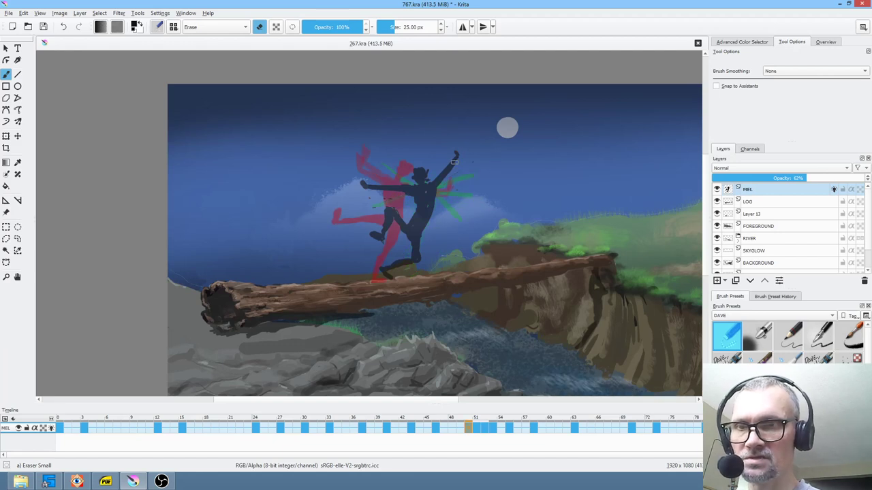
pyautogui.press('Right')
pyautogui.press('Left')
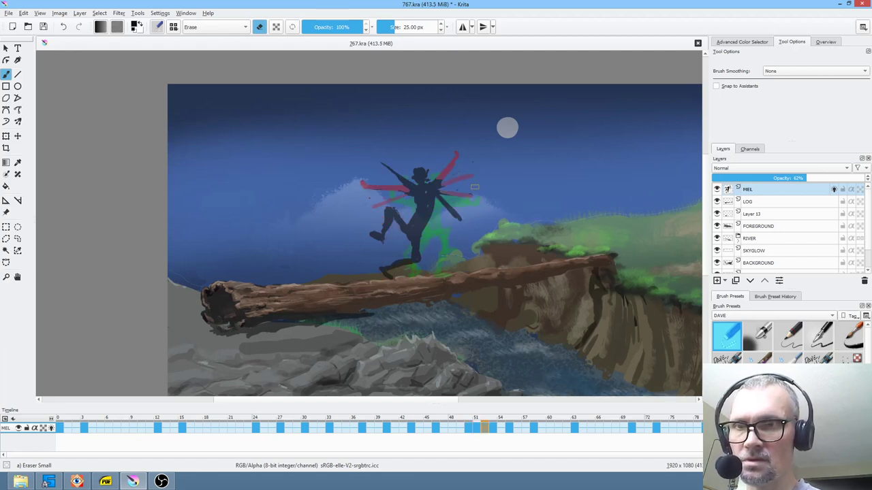
pyautogui.press('Right')
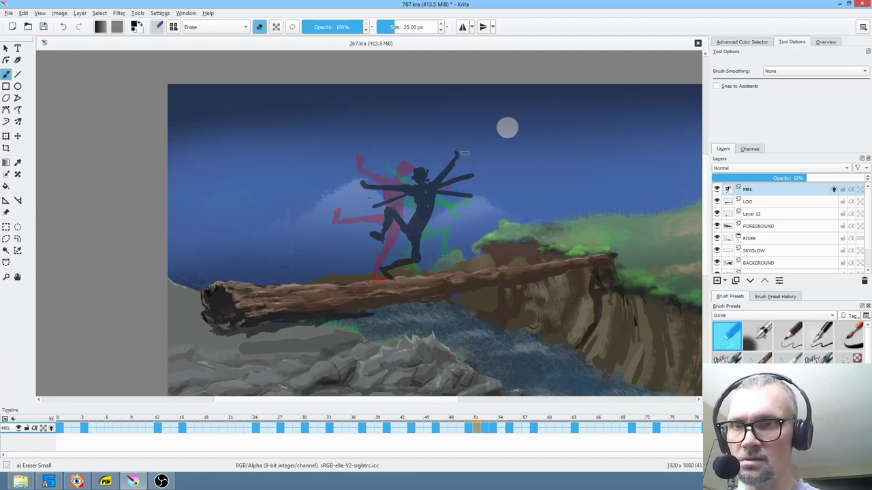
pyautogui.moveTo(456, 155); pyautogui.dragTo(444, 176)
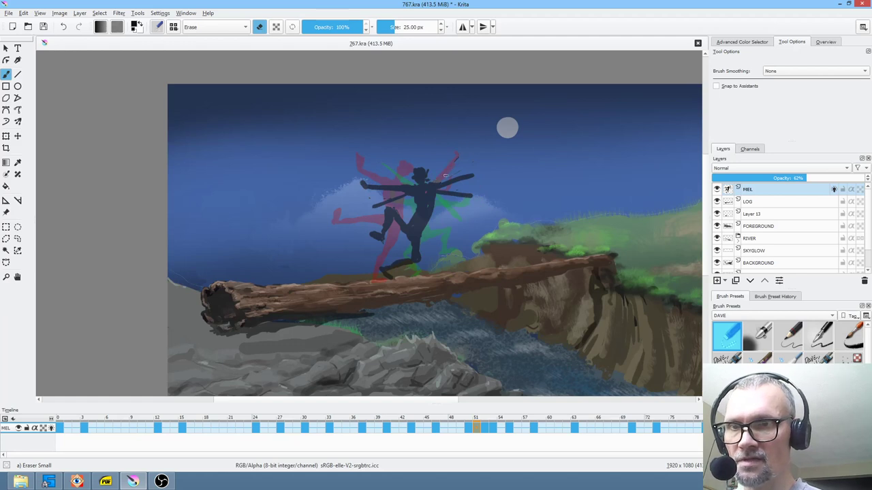
pyautogui.press('Left')
pyautogui.press('Right')
pyautogui.press('Left')
pyautogui.press('Right')
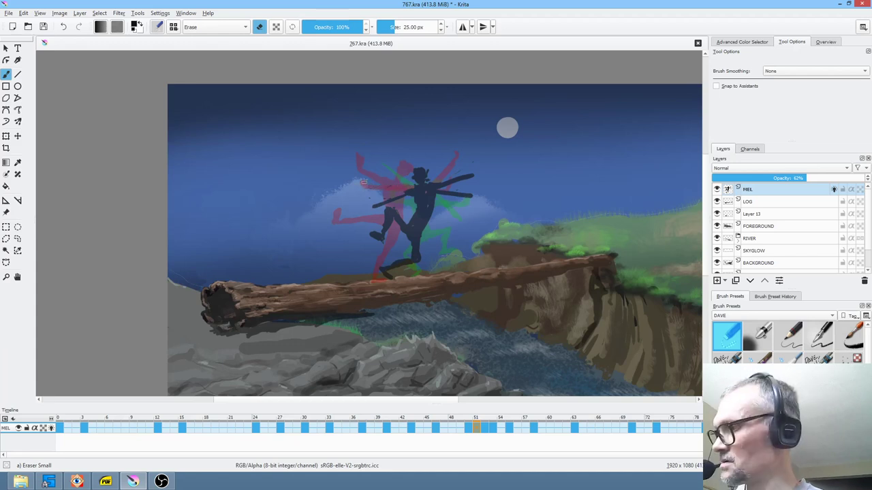
pyautogui.press('/')
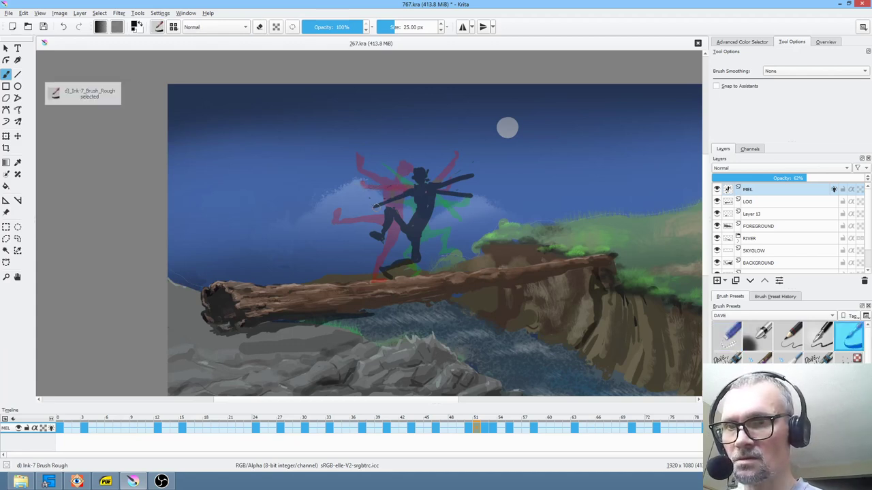
# Return to frame 0, turn off the MEL layer's onion skins and save the file.
pyautogui.click(59, 428)
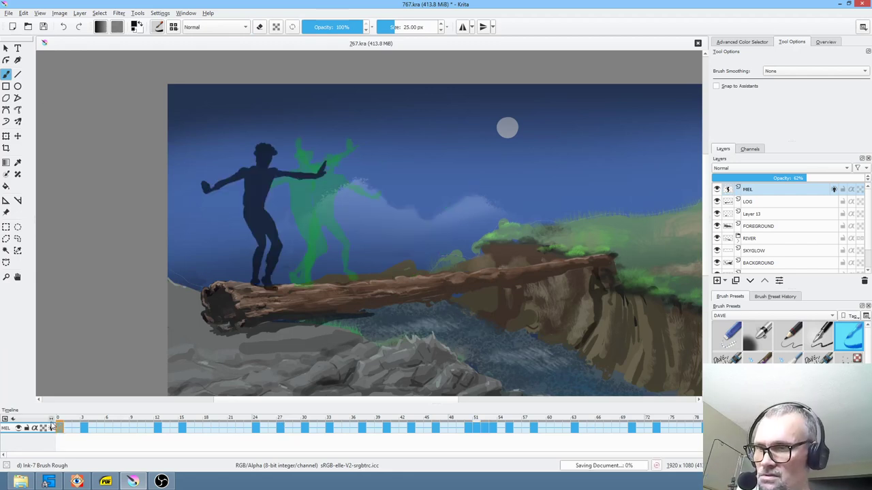
pyautogui.click(52, 428)
pyautogui.hotkey('ctrl', 's')
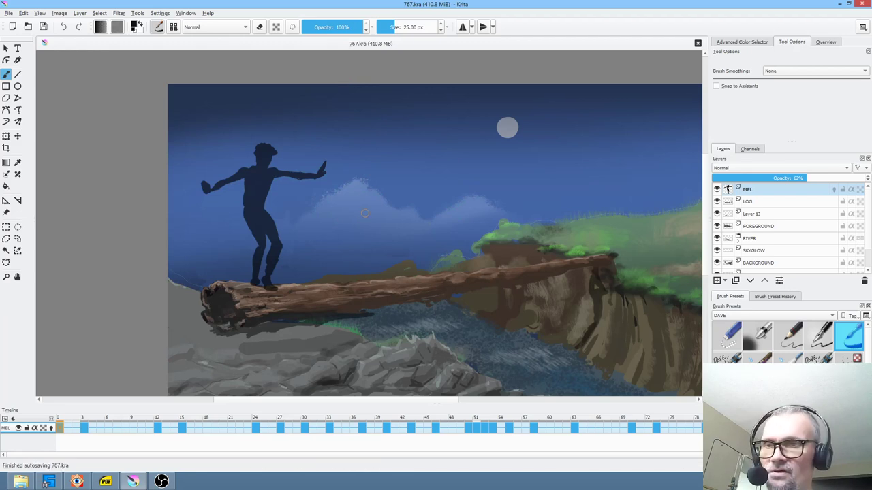
# Play the animation from frame 0 with the whole picture in view to review the figure's motion.
pyautogui.moveTo(377, 209)
pyautogui.mouseDown()
pyautogui.moveTo(301, 183)
pyautogui.moveTo(327, 184)
pyautogui.mouseUp()
pyautogui.scroll(2, 310, 189)
pyautogui.scroll(-2, 312, 188)
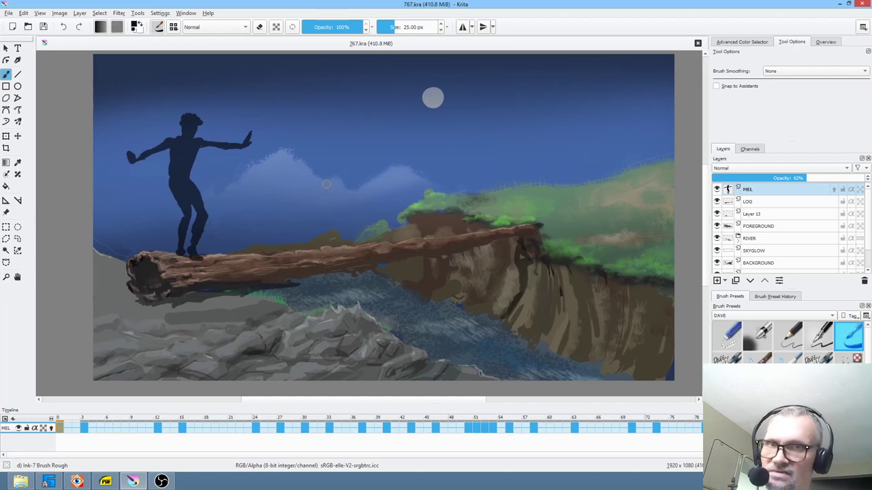
pyautogui.press('space')
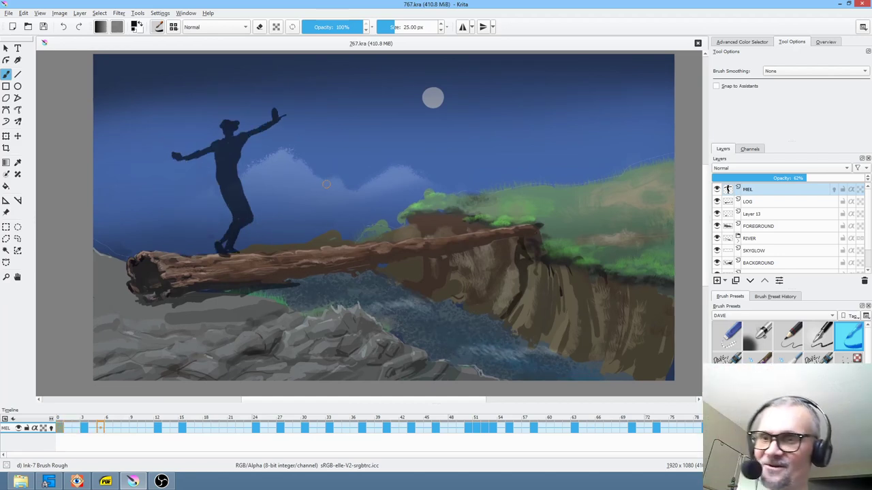
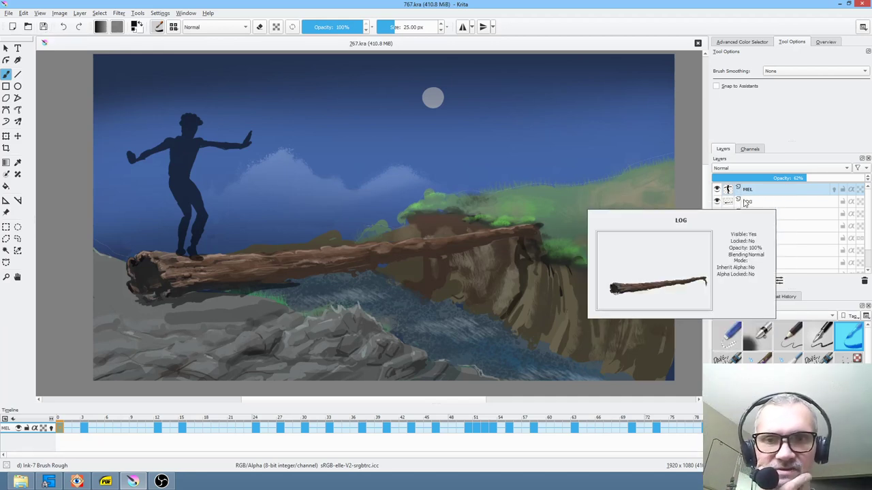
# Add a new paint layer directly above the LOG layer and keep Ink-7 Brush Rough as its brush.
pyautogui.click(717, 204)
pyautogui.click(717, 204)
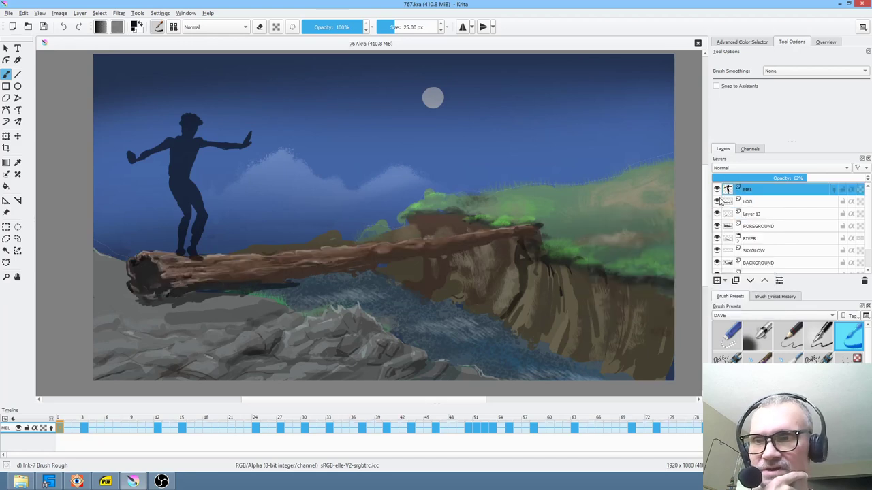
pyautogui.click(765, 203)
pyautogui.click(717, 280)
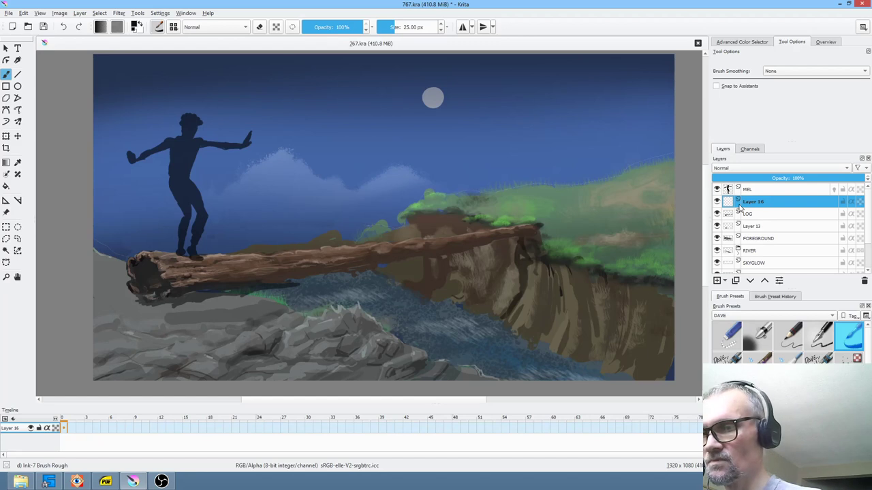
pyautogui.click(852, 332)
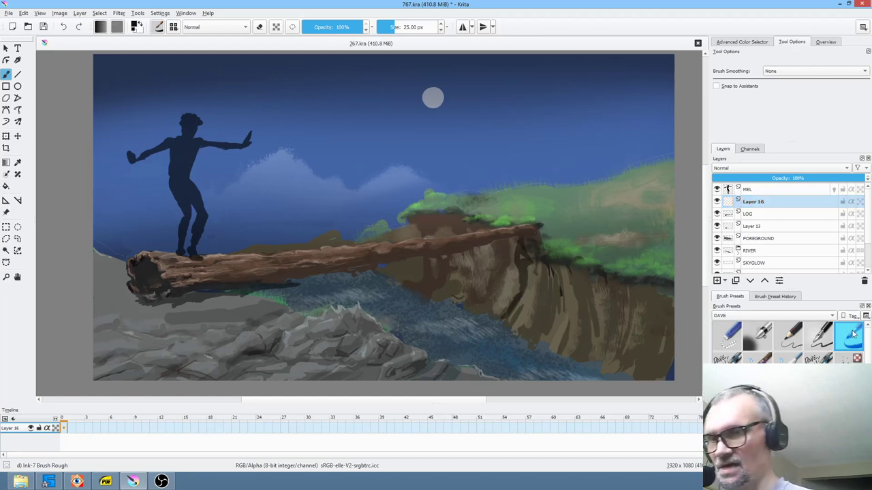
pyautogui.click(764, 202)
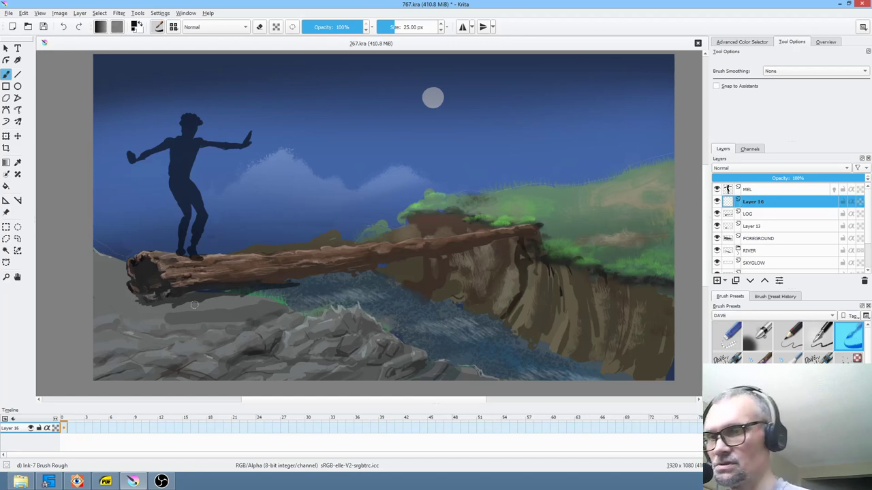
# Using greys sampled from the scene, paint a small pointed rock overlapping the log's lower edge near its broken end and shade it.
pyautogui.keyDown('ctrl'); pyautogui.click(224, 296); pyautogui.keyUp('ctrl')
pyautogui.moveTo(204, 300)
pyautogui.mouseDown()
pyautogui.moveTo(219, 289)
pyautogui.moveTo(230, 295)
pyautogui.mouseUp()
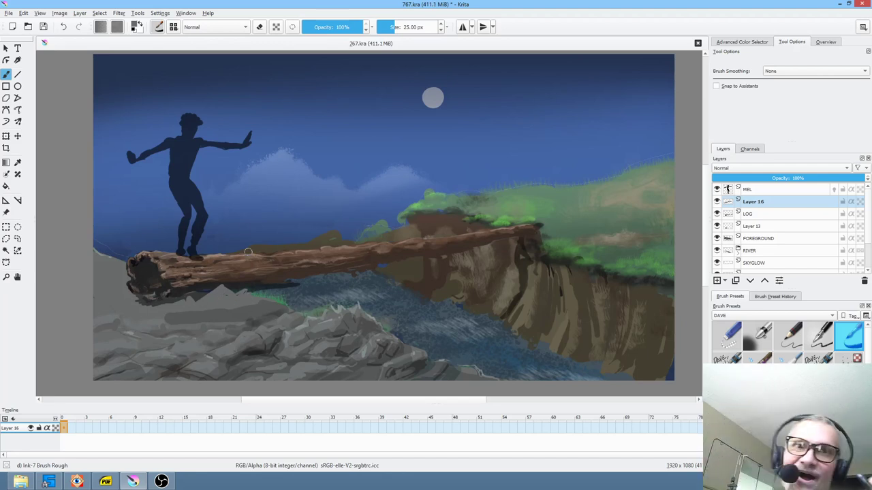
pyautogui.moveTo(252, 287); pyautogui.dragTo(244, 295)
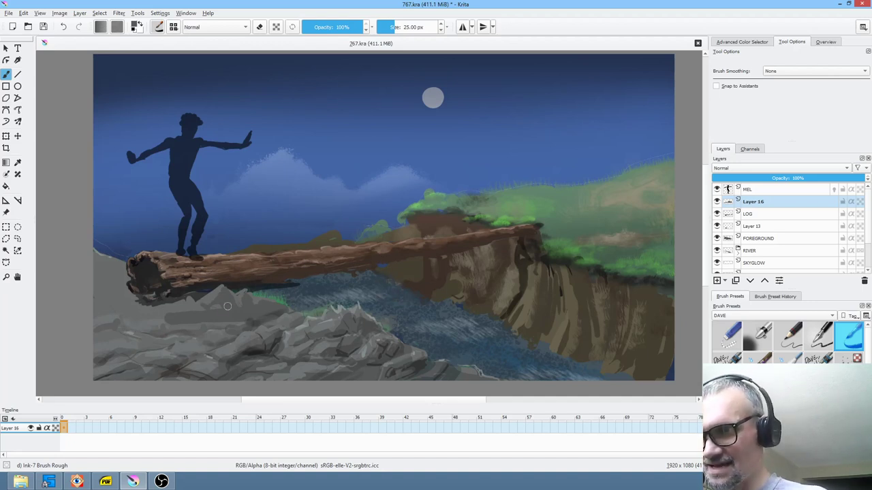
pyautogui.keyDown('ctrl'); pyautogui.click(242, 284); pyautogui.keyUp('ctrl')
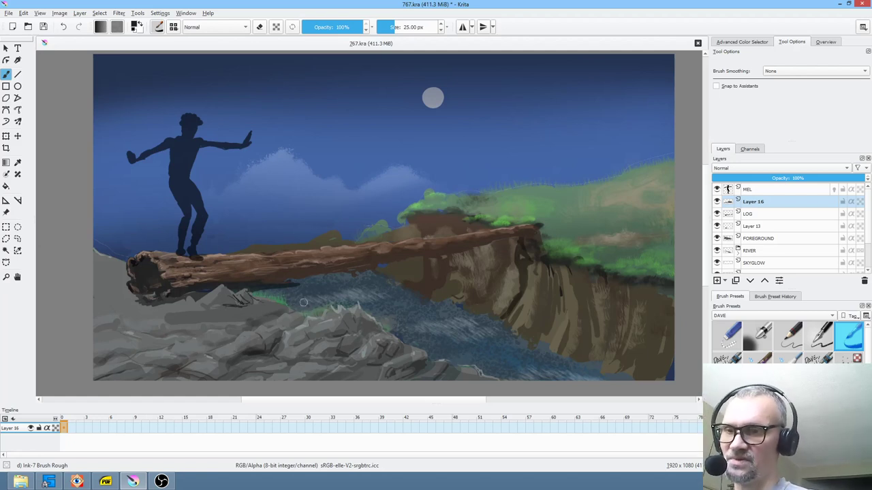
pyautogui.keyDown('ctrl'); pyautogui.click(228, 302); pyautogui.keyUp('ctrl')
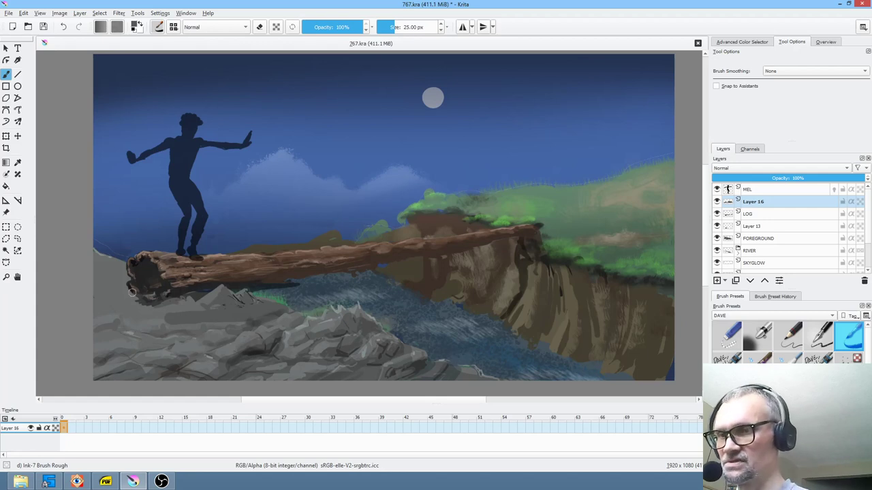
# On Layer 13, paint shadow beneath the log with a colour sampled near its broken end, checking it by toggling the LOG layer's visibility.
pyautogui.click(757, 225)
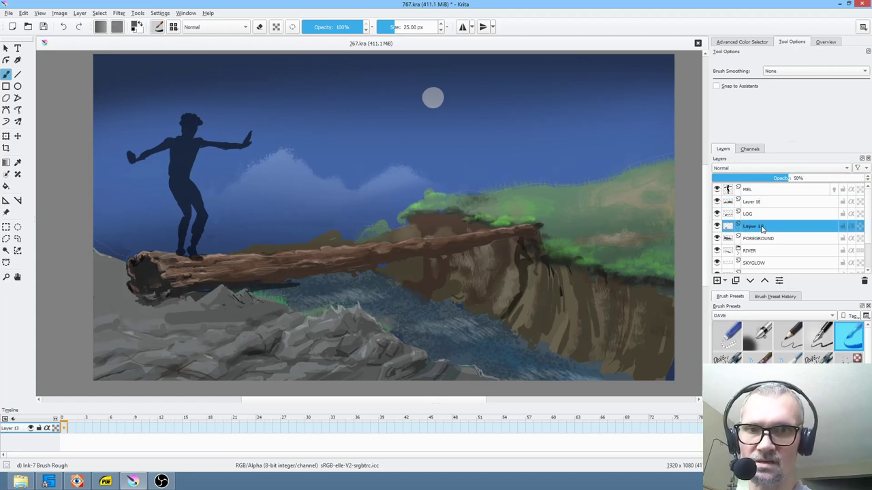
pyautogui.keyDown('ctrl'); pyautogui.click(148, 300); pyautogui.keyUp('ctrl')
pyautogui.moveTo(149, 304); pyautogui.dragTo(135, 306)
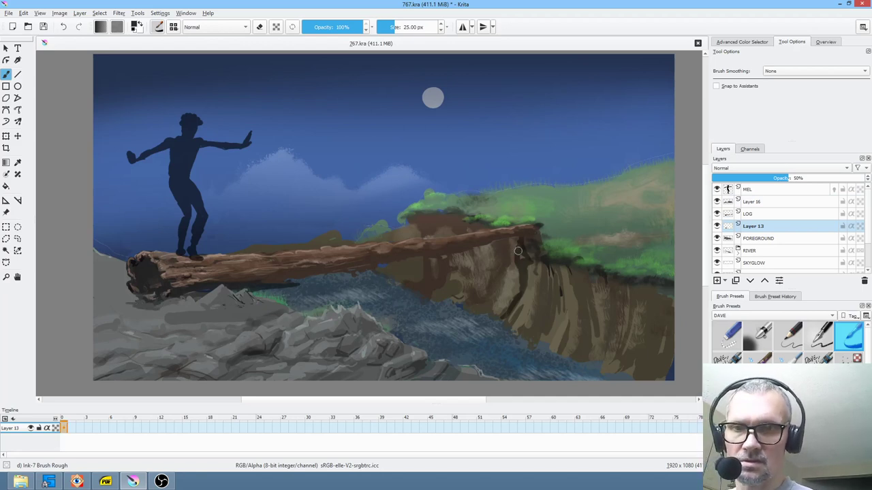
pyautogui.click(284, 287)
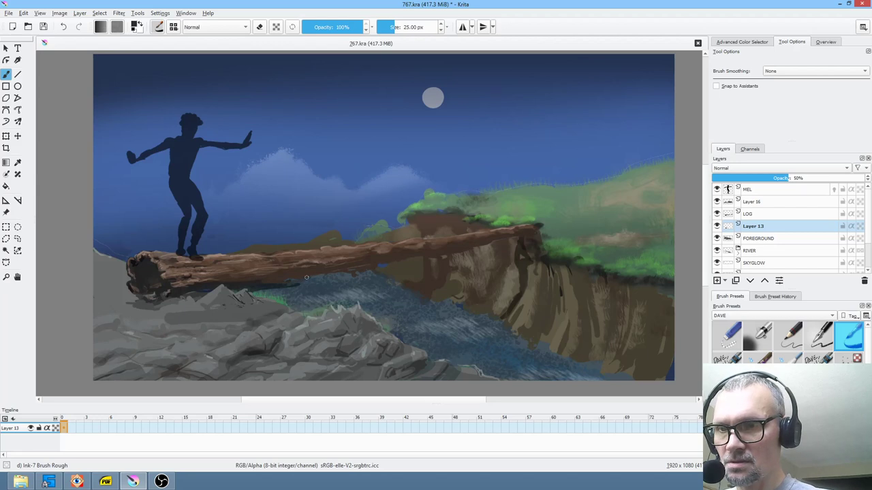
pyautogui.click(717, 214)
pyautogui.click(717, 214)
pyautogui.click(717, 214)
pyautogui.click(717, 213)
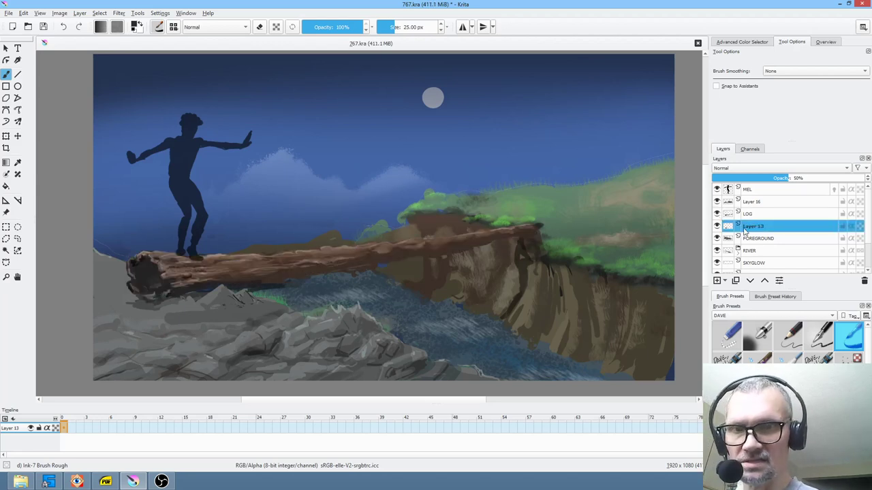
# Compare the picture with and without Layer 13's shadow, and set that layer's opacity to 59%.
pyautogui.click(716, 226)
pyautogui.click(716, 227)
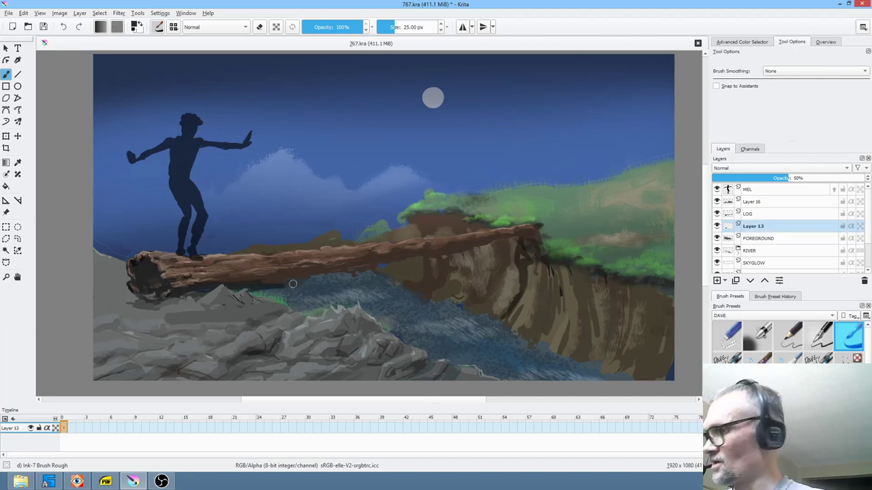
pyautogui.press('e')
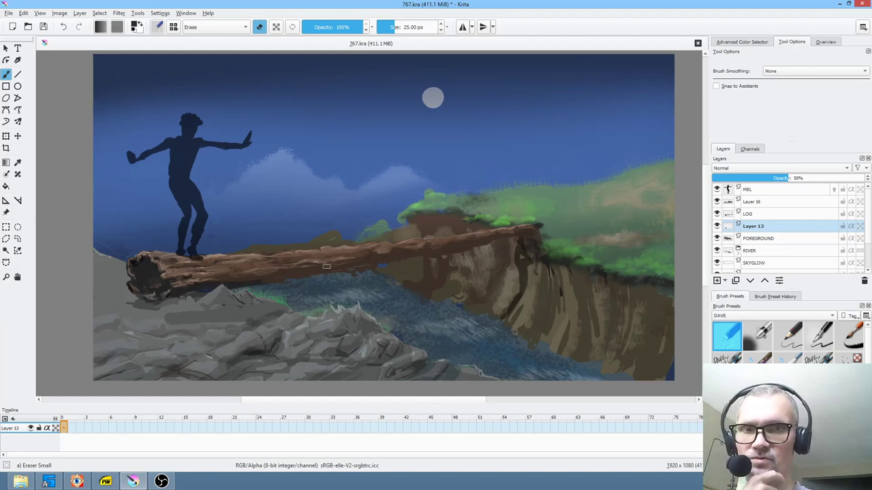
pyautogui.moveTo(790, 178); pyautogui.dragTo(818, 178)
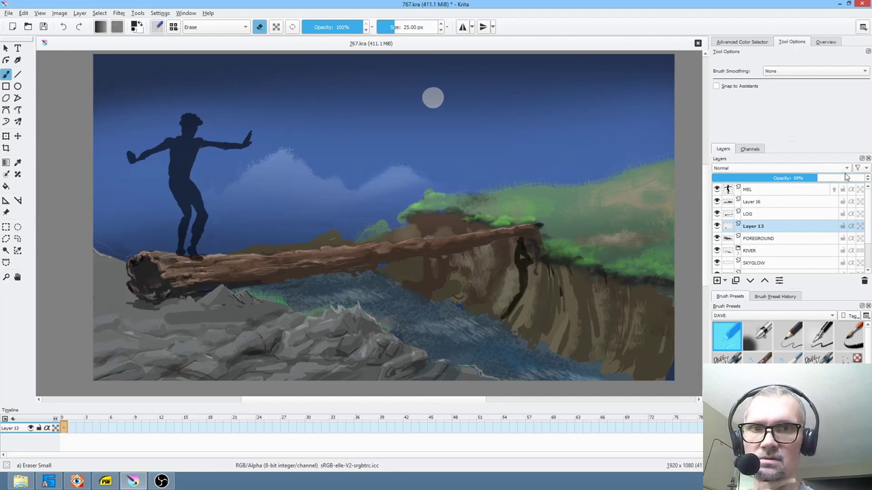
pyautogui.moveTo(815, 177)
pyautogui.mouseDown()
pyautogui.moveTo(775, 178)
pyautogui.moveTo(804, 179)
pyautogui.mouseUp()
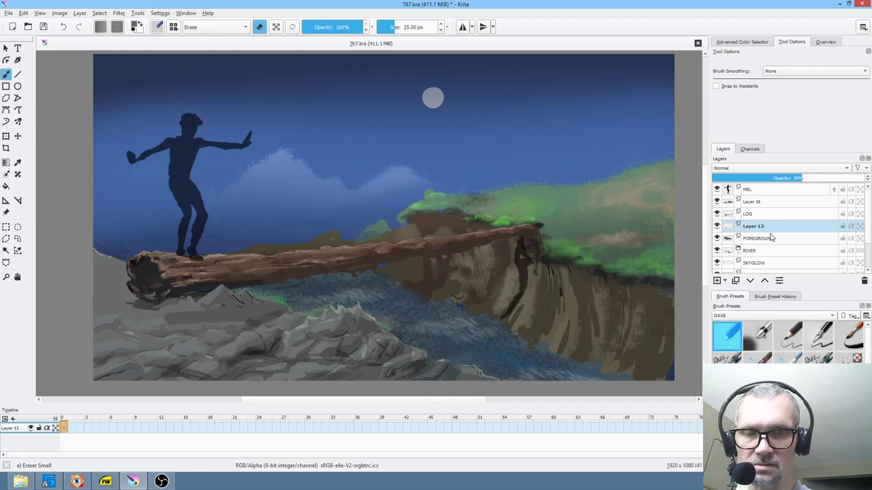
# On Layer 16, paint grey rocks at the picture's left edge behind the log's broken end.
pyautogui.click(765, 212)
pyautogui.click(766, 202)
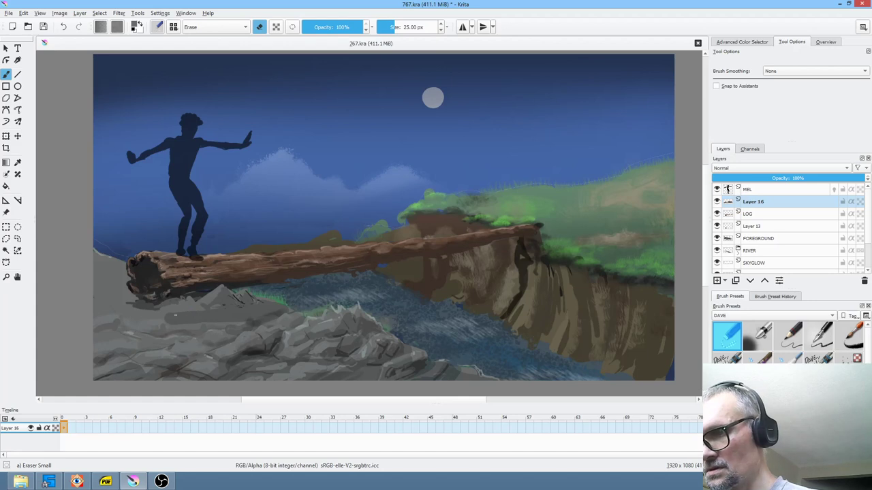
pyautogui.press('/')
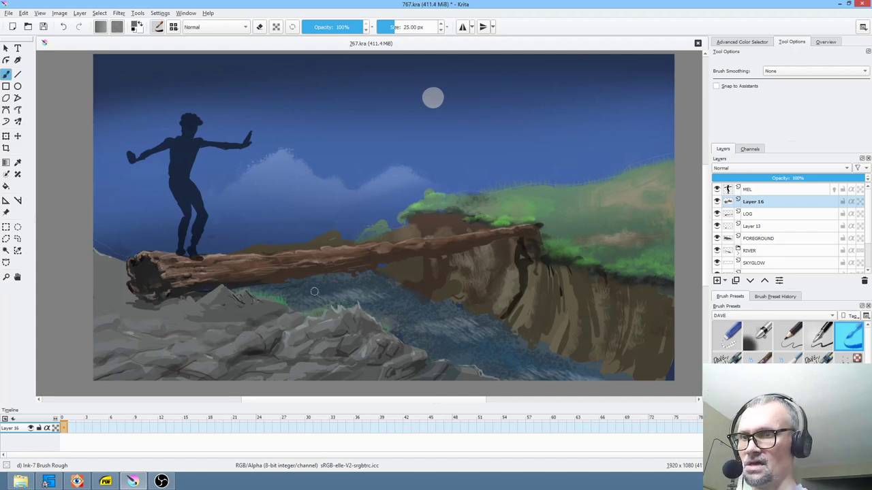
pyautogui.click(103, 271)
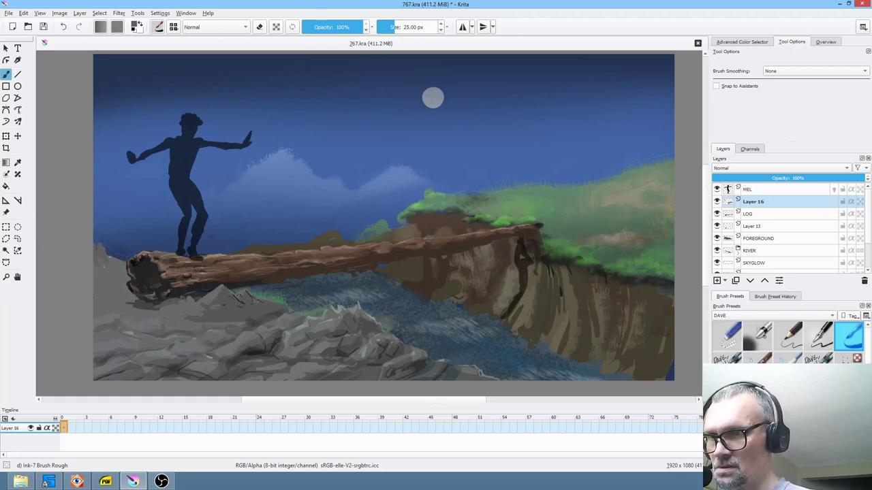
pyautogui.moveTo(99, 281); pyautogui.dragTo(92, 286)
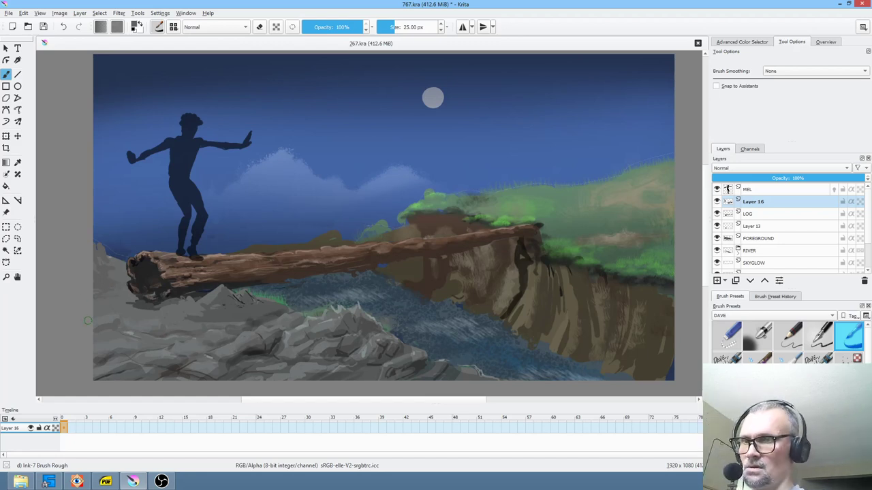
# Pick a dark teal and paint palm leaves hanging from the picture's upper-left corner and entering at its left edge.
pyautogui.click(749, 41)
pyautogui.moveTo(788, 71); pyautogui.dragTo(789, 80)
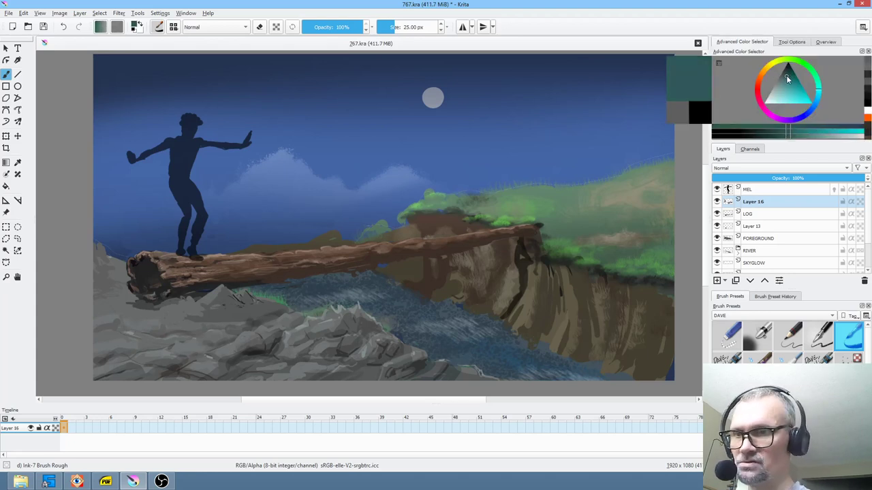
pyautogui.moveTo(207, 146); pyautogui.dragTo(250, 209)
pyautogui.moveTo(170, 113)
pyautogui.mouseDown()
pyautogui.moveTo(187, 149)
pyautogui.moveTo(168, 103)
pyautogui.moveTo(183, 144)
pyautogui.moveTo(161, 112)
pyautogui.moveTo(172, 141)
pyautogui.moveTo(165, 109)
pyautogui.moveTo(164, 152)
pyautogui.moveTo(157, 113)
pyautogui.moveTo(199, 118)
pyautogui.mouseUp()
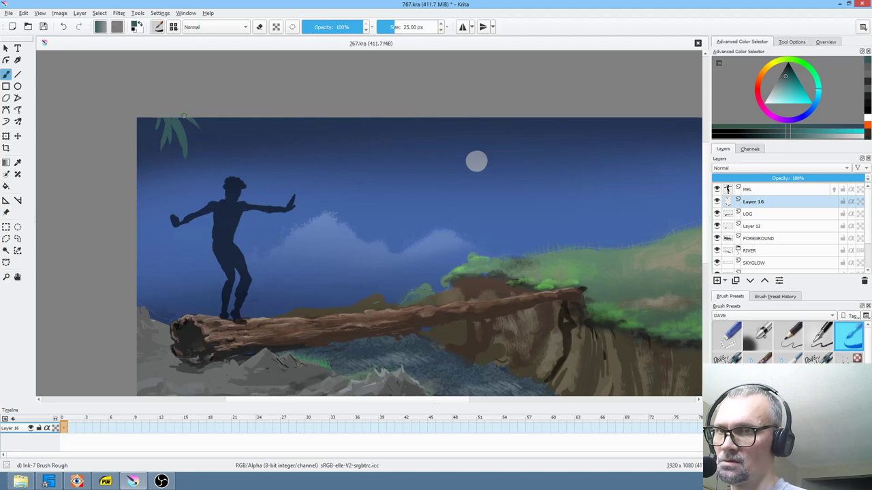
pyautogui.moveTo(152, 168); pyautogui.dragTo(137, 165)
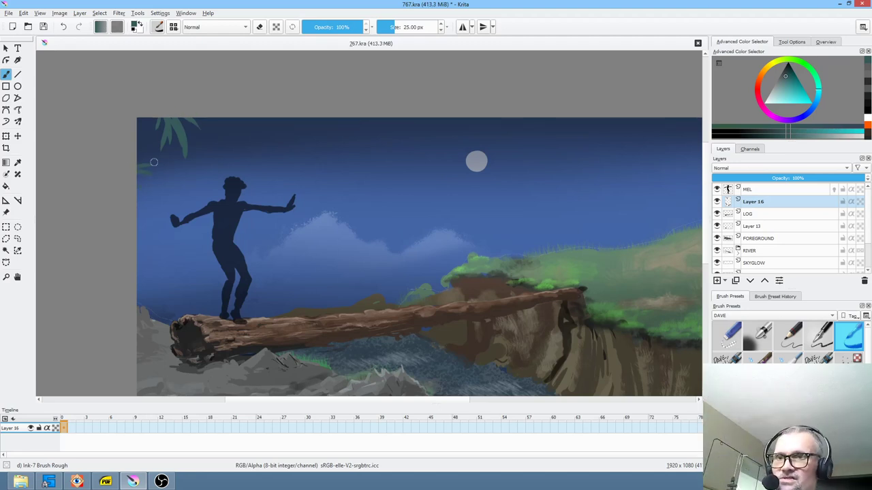
# Pick a darker teal and paint palm leaves reaching in from the picture's upper-right corner.
pyautogui.moveTo(389, 251)
pyautogui.mouseDown()
pyautogui.moveTo(475, 224)
pyautogui.moveTo(295, 200)
pyautogui.moveTo(342, 199)
pyautogui.mouseUp()
pyautogui.moveTo(376, 227); pyautogui.dragTo(361, 237)
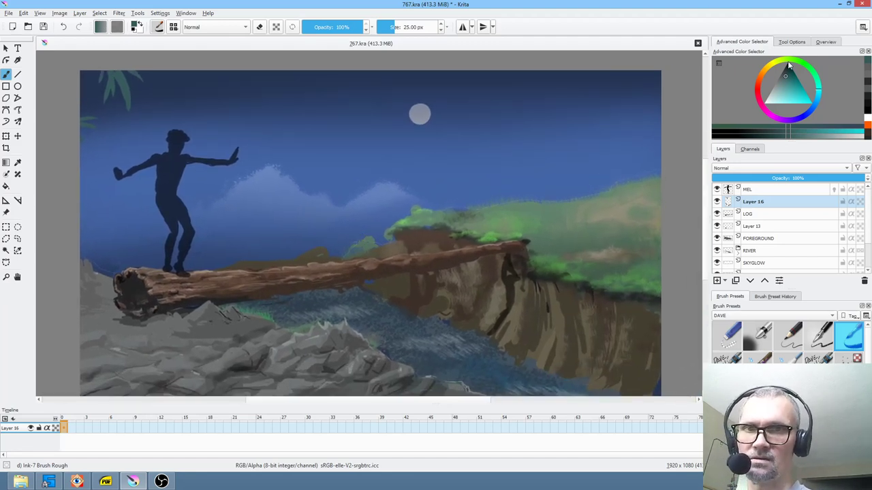
pyautogui.click(785, 69)
pyautogui.moveTo(639, 94); pyautogui.dragTo(666, 69)
pyautogui.moveTo(631, 112)
pyautogui.mouseDown()
pyautogui.moveTo(651, 90)
pyautogui.moveTo(666, 89)
pyautogui.moveTo(659, 91)
pyautogui.mouseUp()
pyautogui.moveTo(606, 104); pyautogui.dragTo(634, 87)
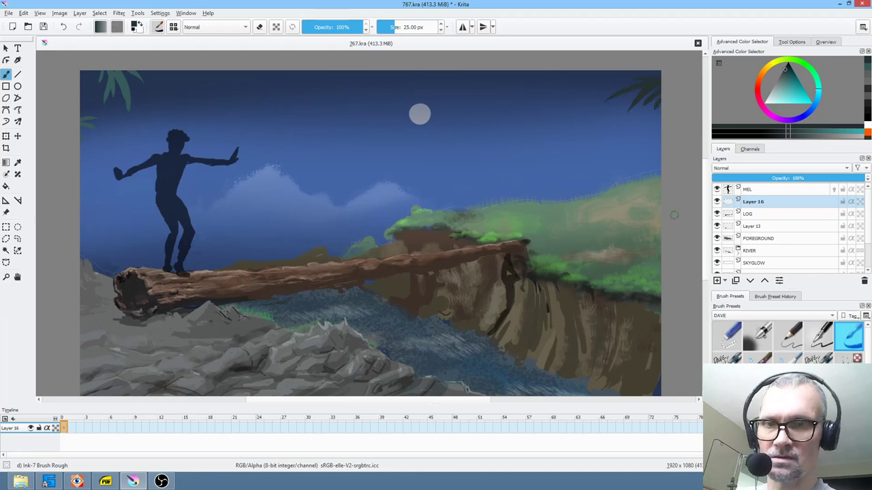
# Paint dark palm leaves over the cliff in the picture's lower-right corner with the same dark teal.
pyautogui.moveTo(675, 188); pyautogui.dragTo(615, 128)
pyautogui.moveTo(601, 308)
pyautogui.mouseDown()
pyautogui.moveTo(579, 271)
pyautogui.moveTo(566, 299)
pyautogui.moveTo(599, 307)
pyautogui.moveTo(584, 263)
pyautogui.mouseUp()
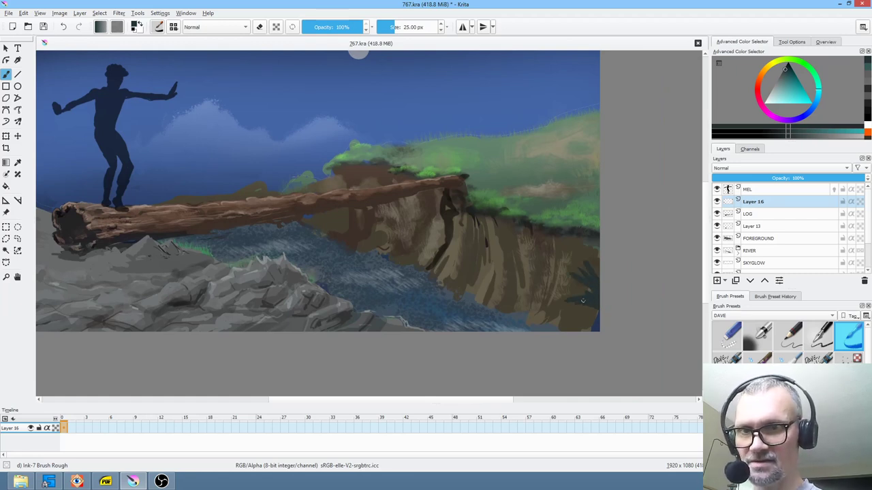
pyautogui.moveTo(597, 297)
pyautogui.mouseDown()
pyautogui.moveTo(564, 290)
pyautogui.moveTo(572, 307)
pyautogui.moveTo(545, 318)
pyautogui.moveTo(534, 309)
pyautogui.mouseUp()
pyautogui.moveTo(568, 332)
pyautogui.mouseDown()
pyautogui.moveTo(558, 306)
pyautogui.moveTo(532, 326)
pyautogui.mouseUp()
pyautogui.moveTo(590, 330); pyautogui.dragTo(572, 325)
# Try a curved dark stroke across the grey foreground rocks.
pyautogui.moveTo(380, 335); pyautogui.dragTo(518, 349)
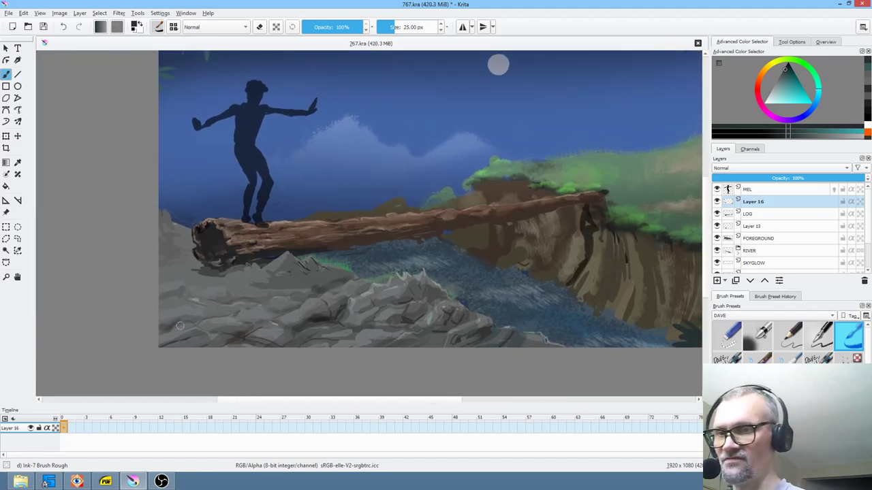
pyautogui.moveTo(189, 347); pyautogui.dragTo(253, 292)
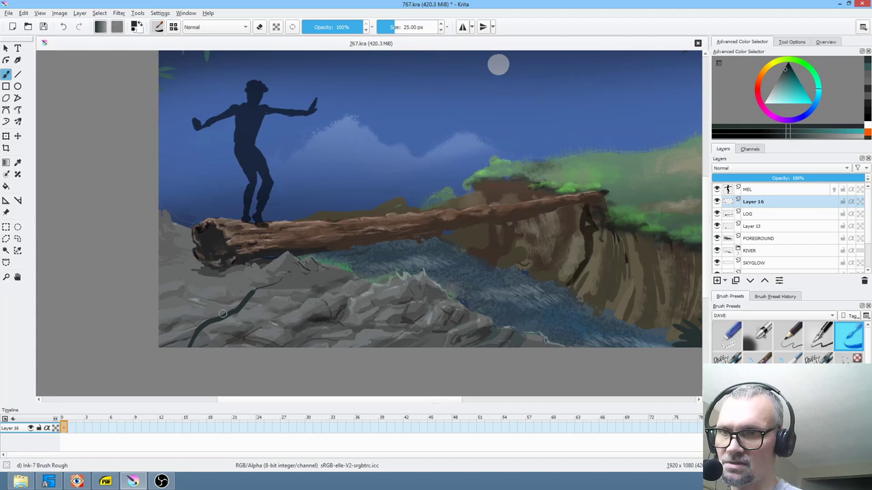
pyautogui.hotkey('ctrl', 'z')
# Check the BACKGROUND layer's content by toggling its visibility, and make it the active layer with the whole picture in view.
pyautogui.moveTo(531, 244)
pyautogui.mouseDown()
pyautogui.moveTo(439, 339)
pyautogui.moveTo(457, 286)
pyautogui.mouseUp()
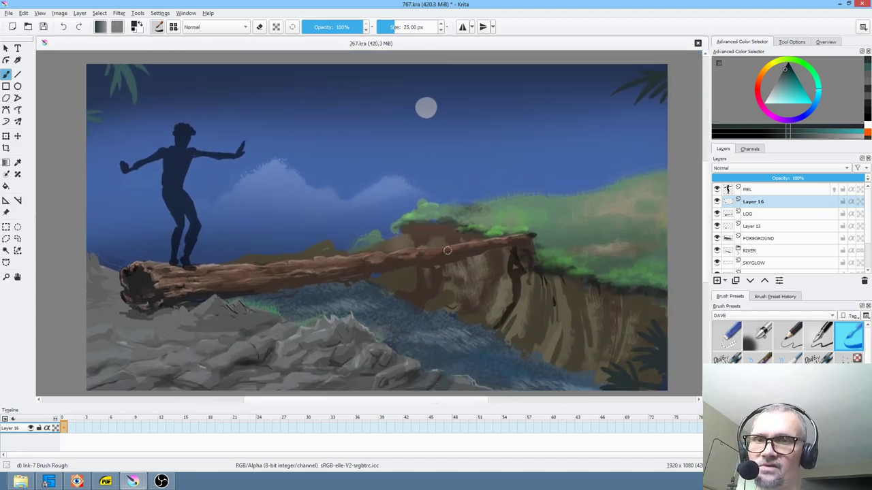
pyautogui.scroll(-2, 448, 251)
pyautogui.scroll(1, 451, 251)
pyautogui.moveTo(452, 252); pyautogui.dragTo(451, 249)
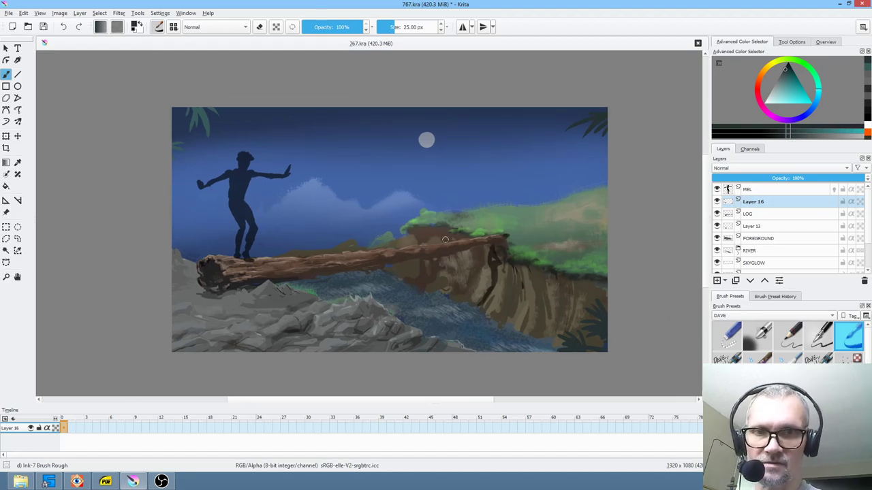
pyautogui.scroll(-2, 868, 235)
pyautogui.click(717, 238)
pyautogui.click(717, 238)
pyautogui.click(771, 239)
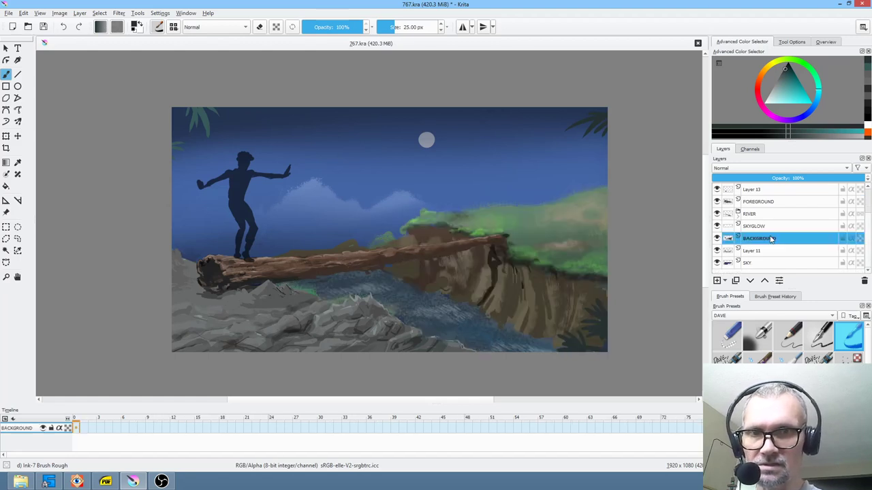
# Rework the far cliff's upper edge and the slope behind the log with sampled browns, a sampled green and a darker brown.
pyautogui.keyDown('ctrl'); pyautogui.click(458, 252); pyautogui.keyUp('ctrl')
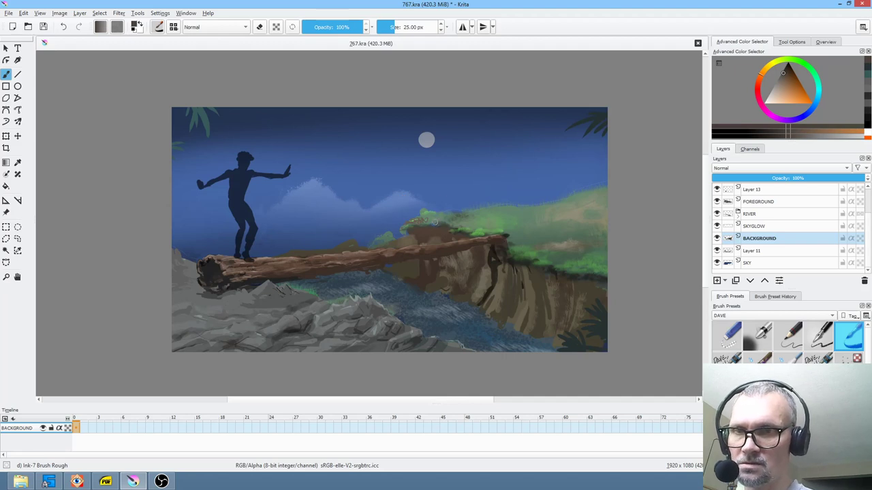
pyautogui.keyDown('ctrl'); pyautogui.click(429, 218); pyautogui.keyUp('ctrl')
pyautogui.keyDown('ctrl'); pyautogui.click(424, 219); pyautogui.keyUp('ctrl')
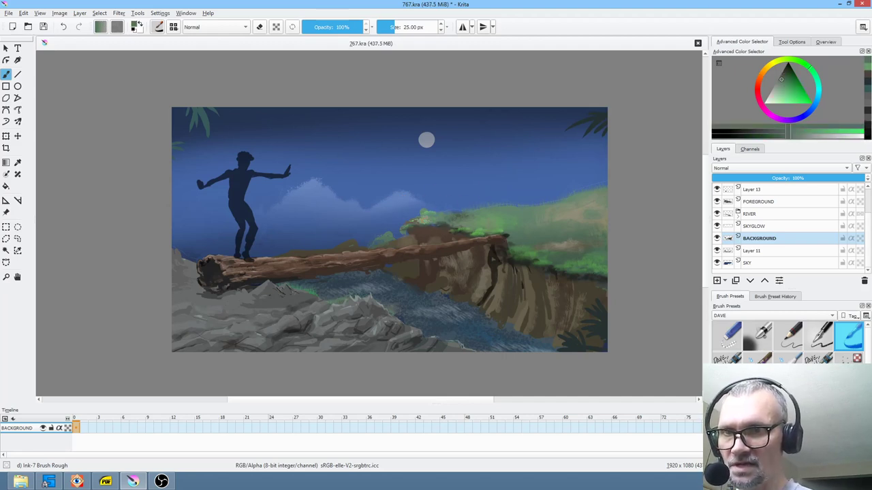
pyautogui.keyDown('ctrl'); pyautogui.click(423, 237); pyautogui.keyUp('ctrl')
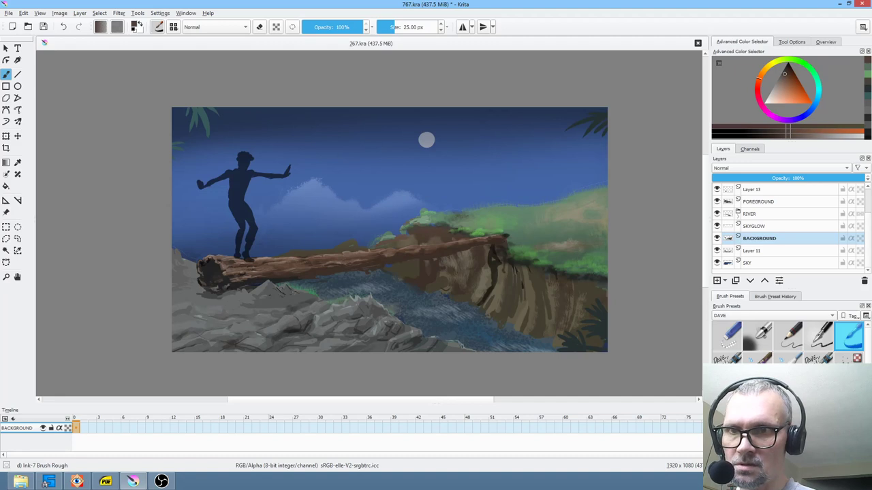
pyautogui.press('ctrl')
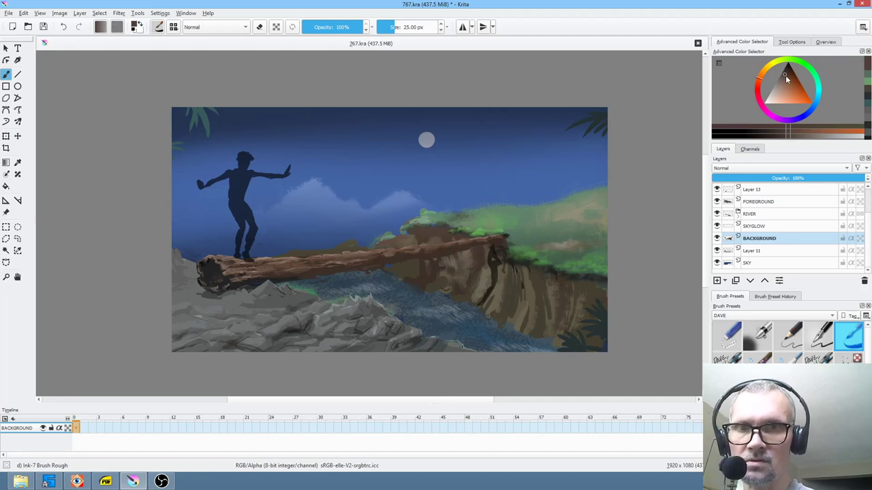
pyautogui.moveTo(786, 75); pyautogui.dragTo(785, 70)
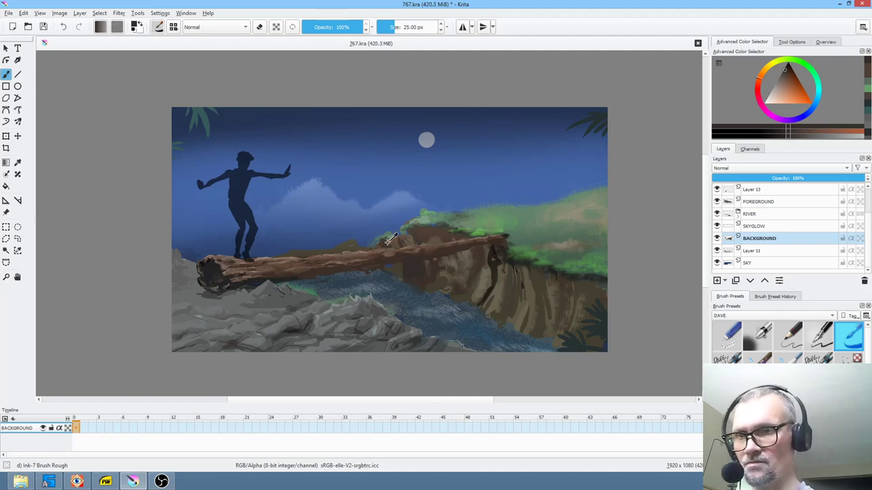
pyautogui.keyDown('ctrl'); pyautogui.click(388, 241); pyautogui.keyUp('ctrl')
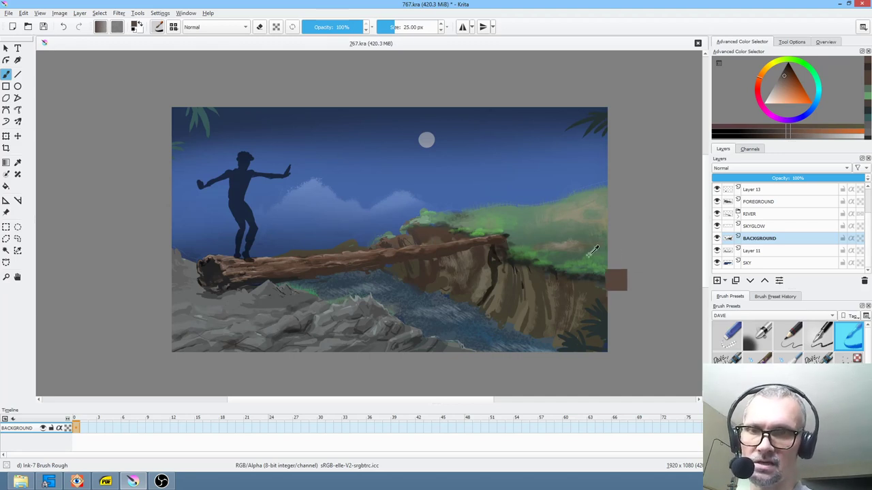
# Paint grass along the far cliff's top edge with a dark green and muted greens sampled nearby.
pyautogui.click(790, 75)
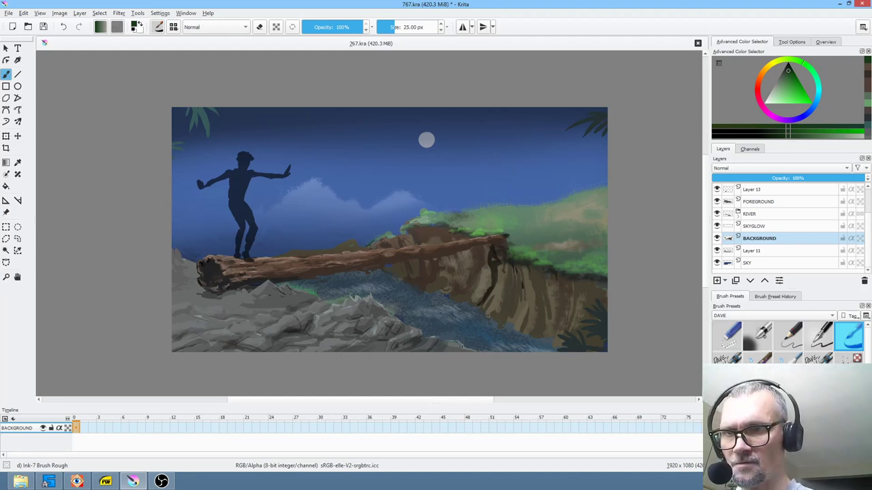
pyautogui.moveTo(401, 236); pyautogui.dragTo(429, 221)
pyautogui.keyDown('ctrl'); pyautogui.click(447, 219); pyautogui.keyUp('ctrl')
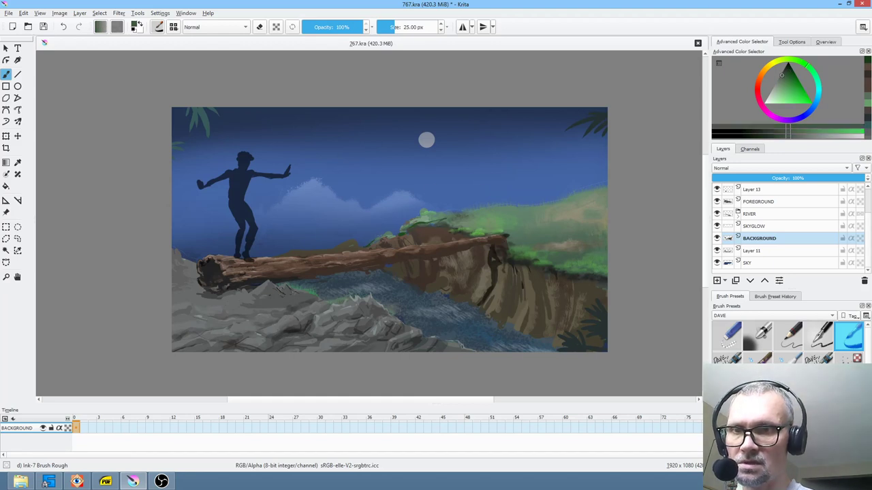
pyautogui.keyDown('ctrl'); pyautogui.click(455, 216); pyautogui.keyUp('ctrl')
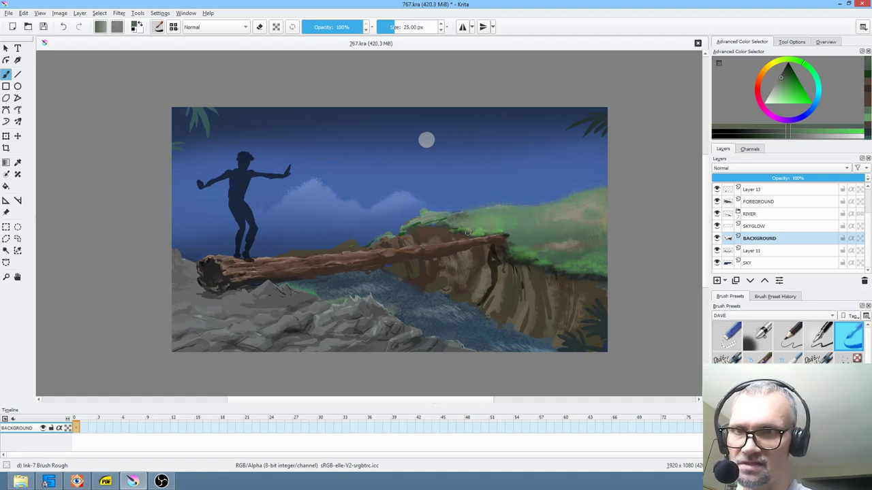
# Tone down the grassy slope above the log's far end with muted greens sampled from the hillside.
pyautogui.keyDown('ctrl'); pyautogui.click(473, 232); pyautogui.keyUp('ctrl')
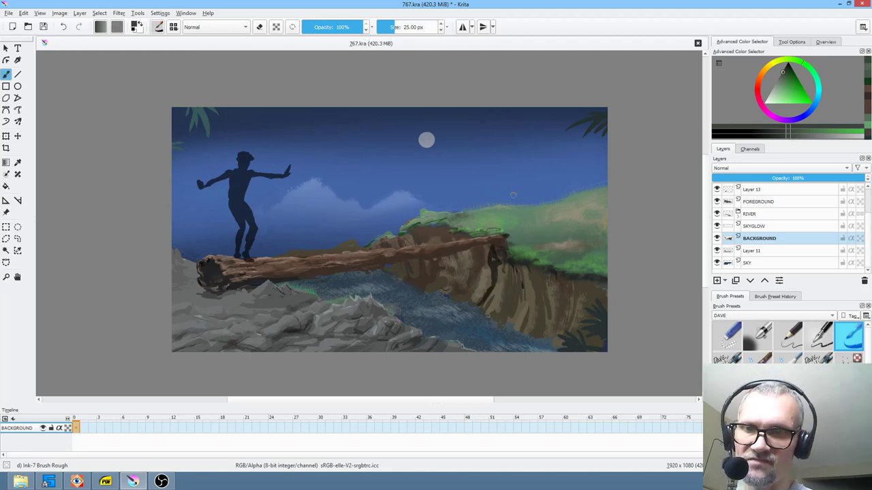
pyautogui.keyDown('ctrl'); pyautogui.click(519, 231); pyautogui.keyUp('ctrl')
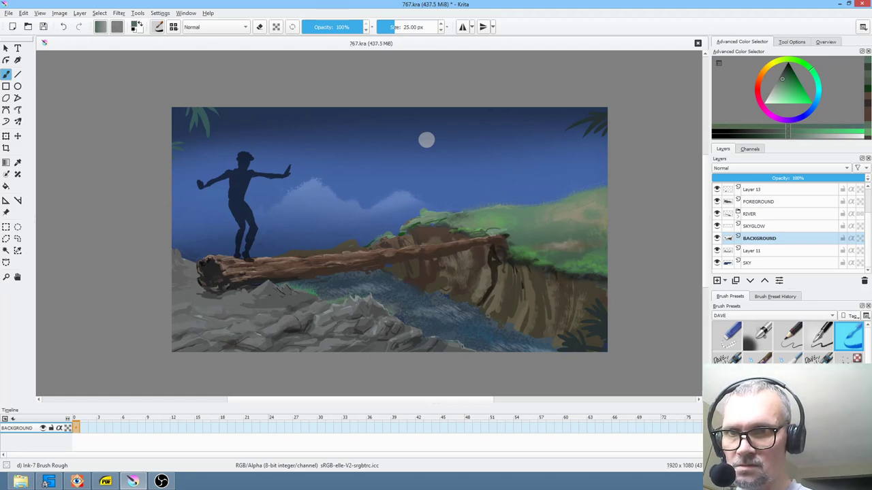
pyautogui.moveTo(518, 225); pyautogui.dragTo(519, 208)
pyautogui.keyDown('ctrl'); pyautogui.click(587, 280); pyautogui.keyUp('ctrl')
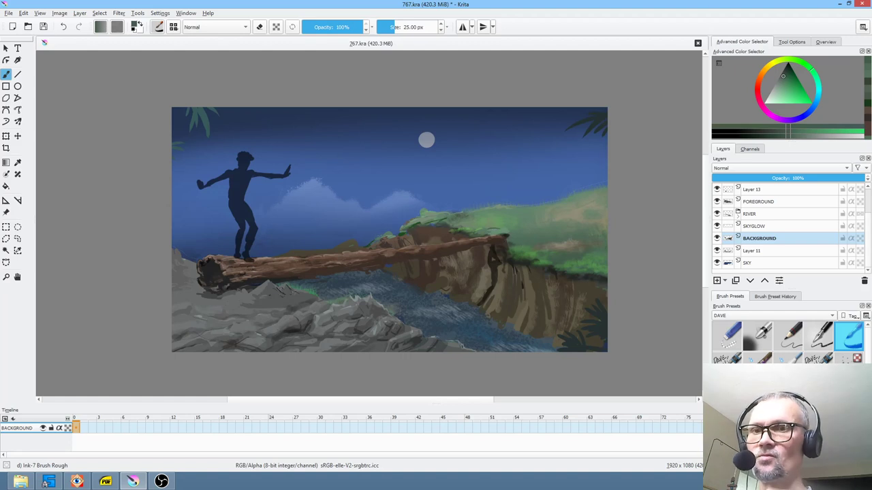
pyautogui.moveTo(499, 242); pyautogui.dragTo(504, 239)
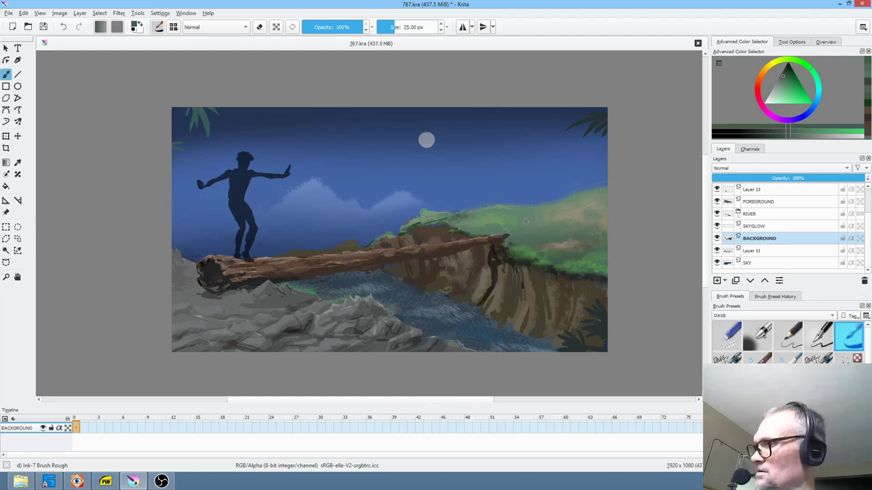
# Shade the grass along the far cliff's top edge and slope with a dark green and slightly varied muted greens.
pyautogui.hotkey('ctrl', '+')
pyautogui.hotkey('ctrl', '+')
pyautogui.moveTo(591, 272); pyautogui.dragTo(509, 263)
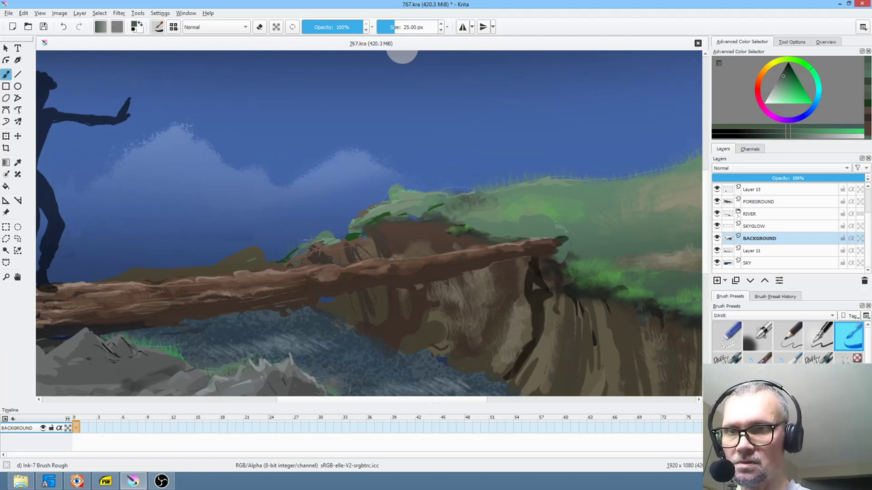
pyautogui.click(787, 71)
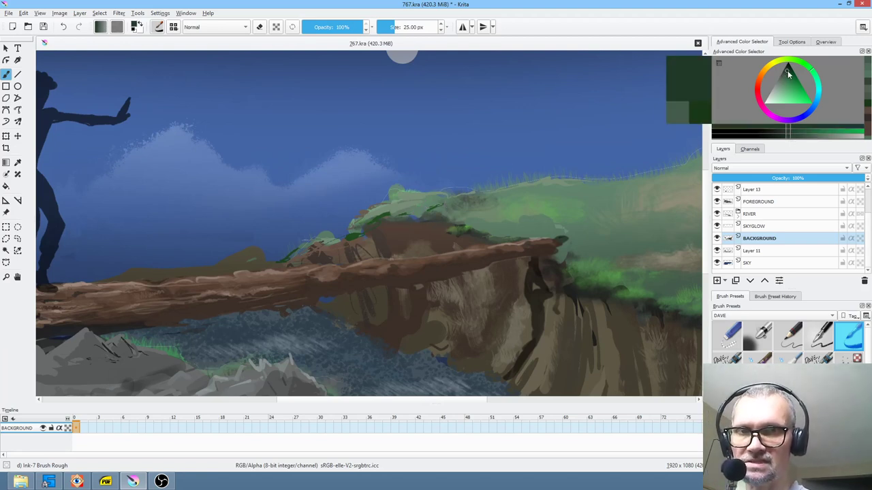
pyautogui.moveTo(449, 201)
pyautogui.mouseDown()
pyautogui.moveTo(482, 201)
pyautogui.moveTo(424, 212)
pyautogui.mouseUp()
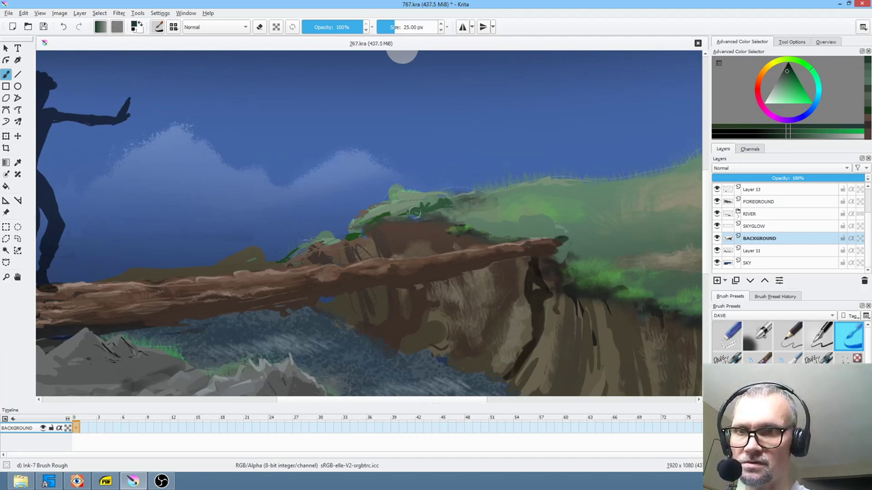
pyautogui.click(783, 76)
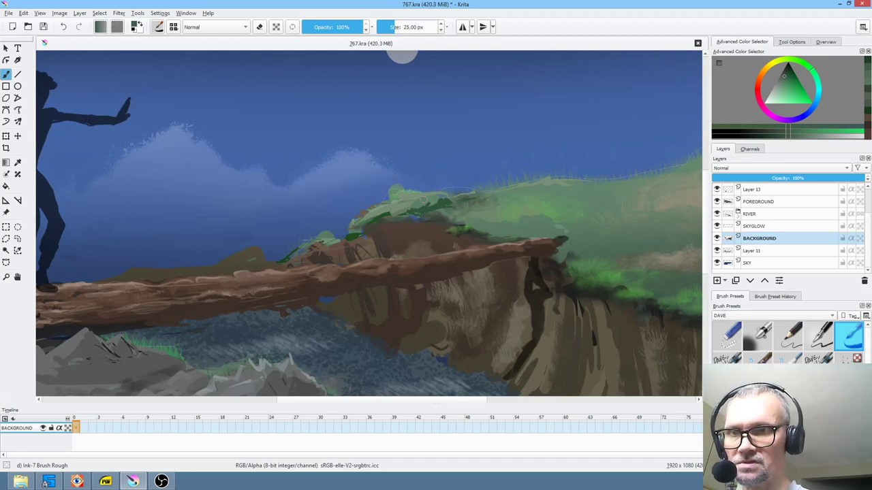
pyautogui.click(784, 71)
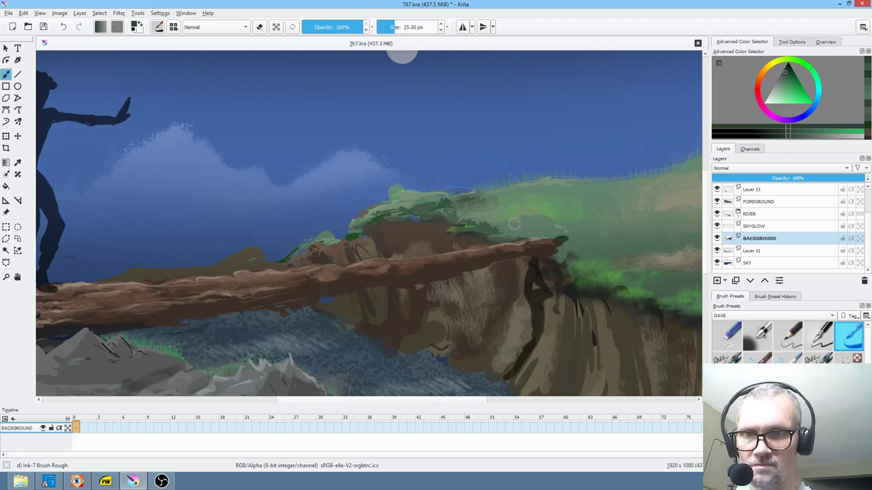
pyautogui.moveTo(582, 278); pyautogui.dragTo(528, 232)
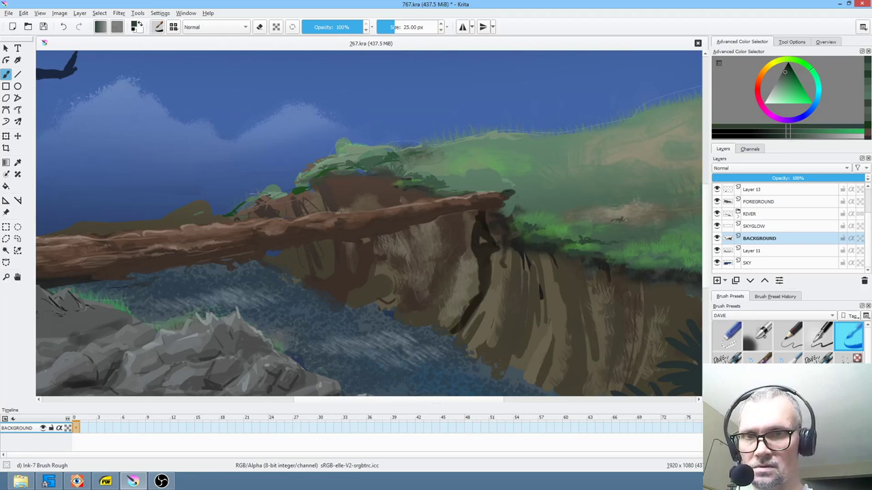
pyautogui.scroll(-5, 662, 206)
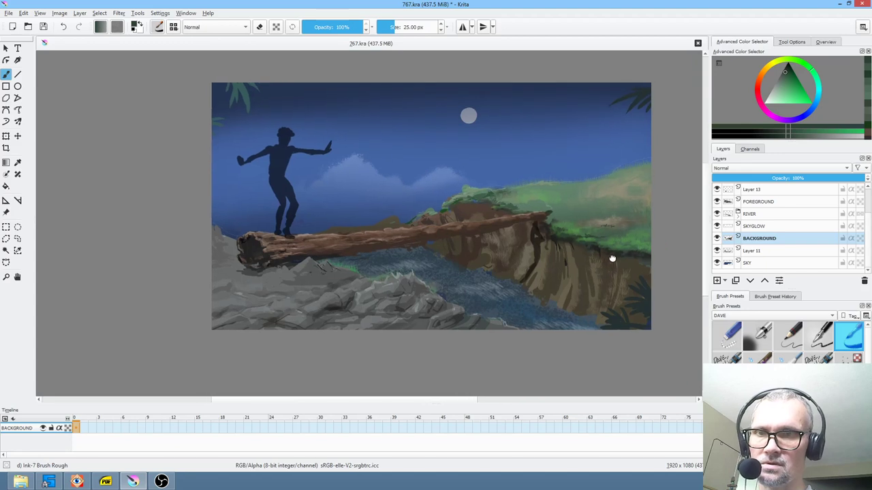
# Blend lighter and mid greens sampled from the nearby grass into the far cliff's grassy edge.
pyautogui.keyDown('ctrl'); pyautogui.click(477, 194); pyautogui.keyUp('ctrl')
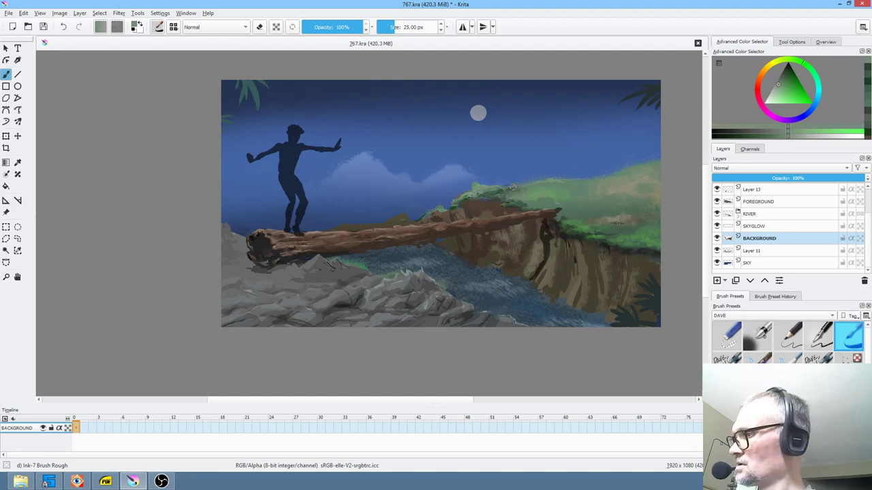
pyautogui.hotkey('ctrl', '+')
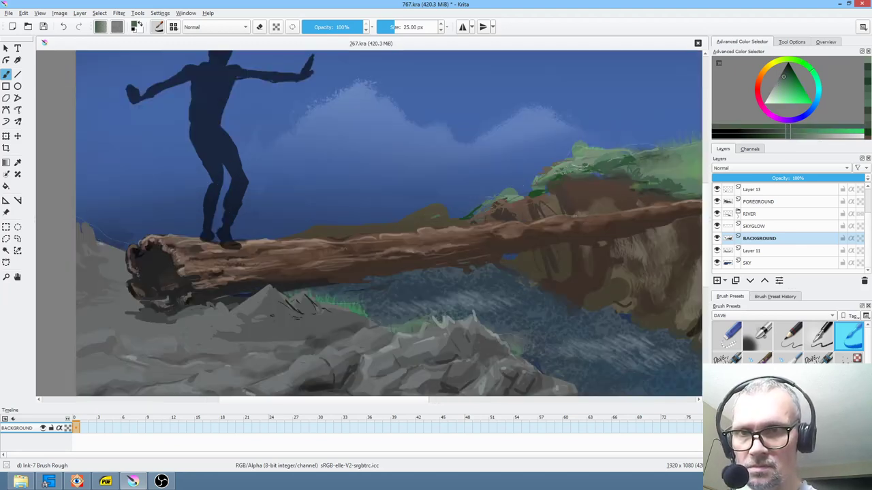
pyautogui.moveTo(608, 166); pyautogui.dragTo(592, 165)
pyautogui.keyDown('ctrl'); pyautogui.click(601, 163); pyautogui.keyUp('ctrl')
pyautogui.keyDown('ctrl'); pyautogui.click(604, 163); pyautogui.keyUp('ctrl')
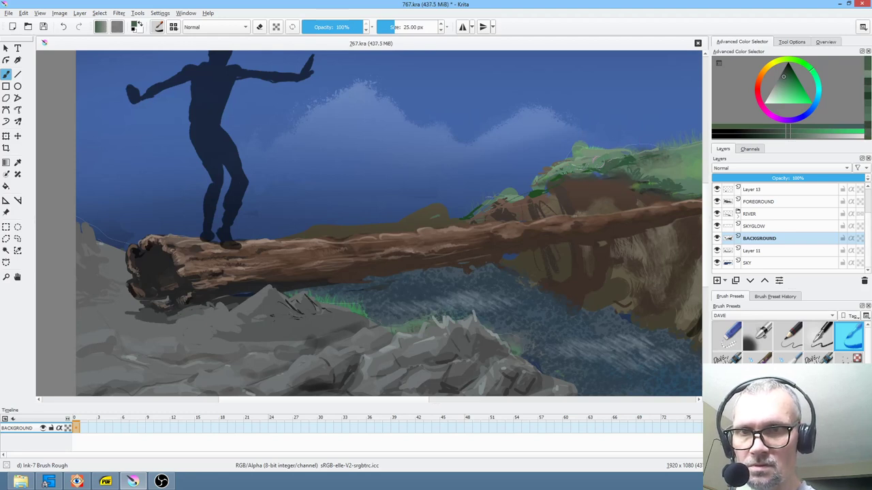
pyautogui.moveTo(593, 200); pyautogui.dragTo(549, 241)
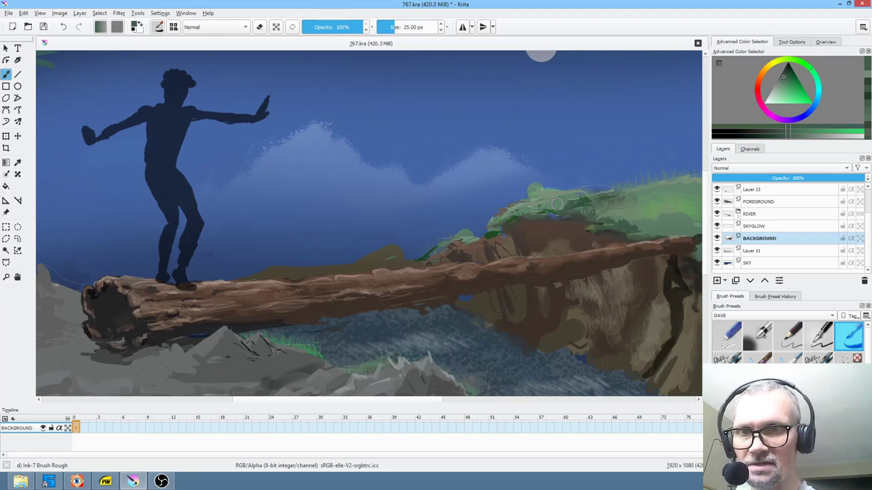
pyautogui.keyDown('ctrl'); pyautogui.click(596, 210); pyautogui.keyUp('ctrl')
pyautogui.keyDown('ctrl'); pyautogui.click(574, 203); pyautogui.keyUp('ctrl')
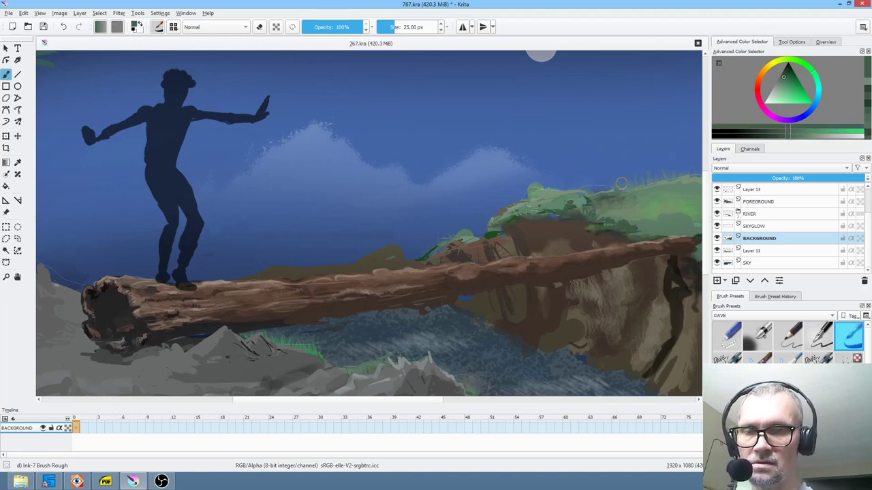
# Add dark green shading to the cliff-edge grass and lighter sampled green highlights on its raised tip.
pyautogui.click(786, 73)
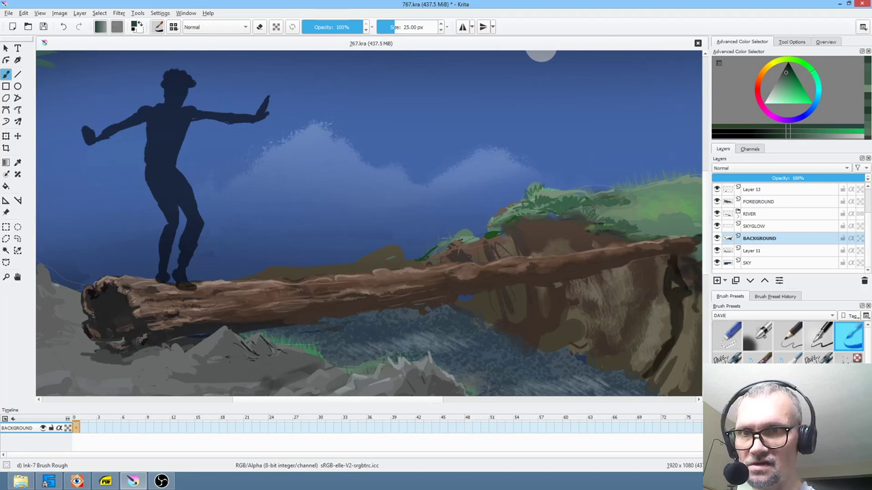
pyautogui.keyDown('ctrl'); pyautogui.click(553, 190); pyautogui.keyUp('ctrl')
pyautogui.moveTo(551, 187); pyautogui.dragTo(540, 189)
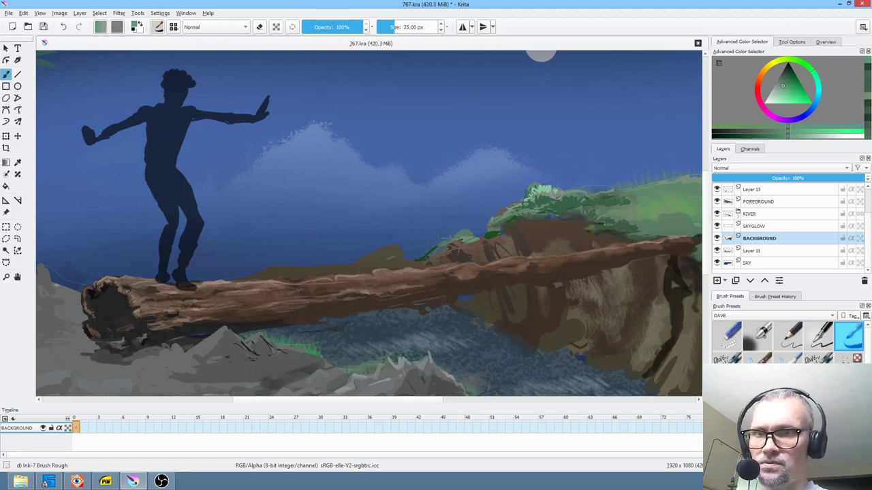
# Erase the raised grass tip's outline on the BACKGROUND layer and the stray paint around it on the SKY layer.
pyautogui.press('e')
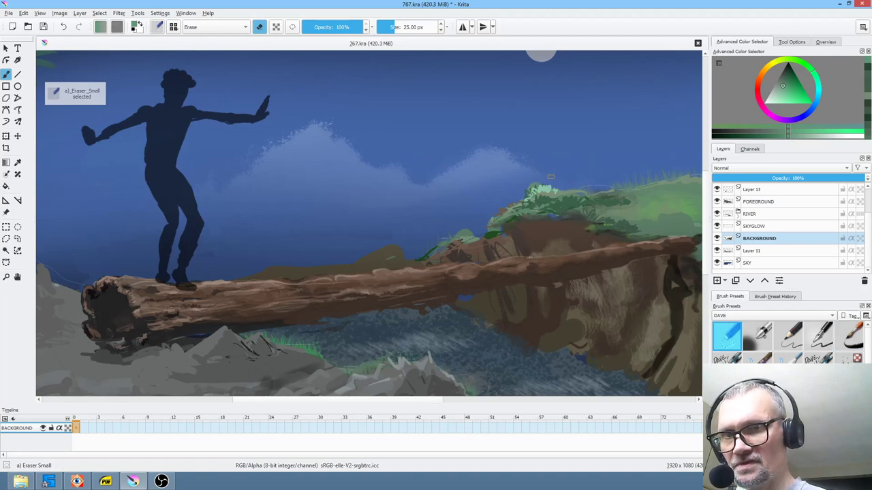
pyautogui.moveTo(545, 188); pyautogui.dragTo(528, 194)
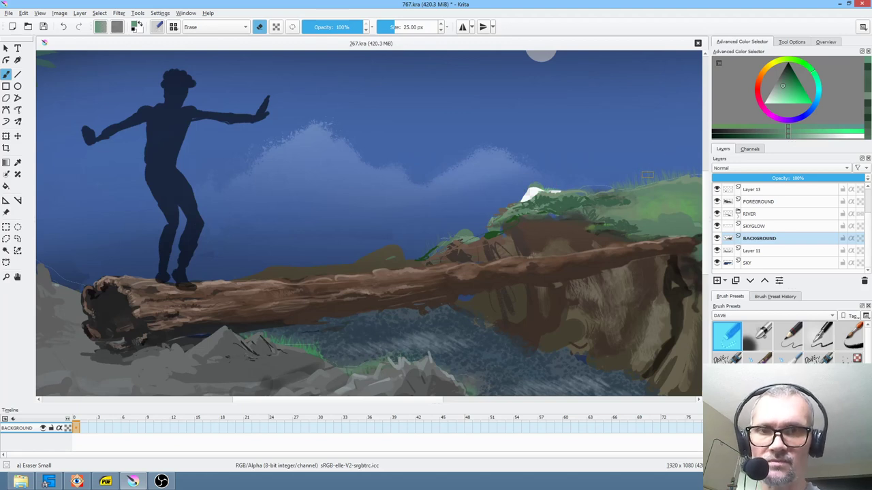
pyautogui.click(758, 264)
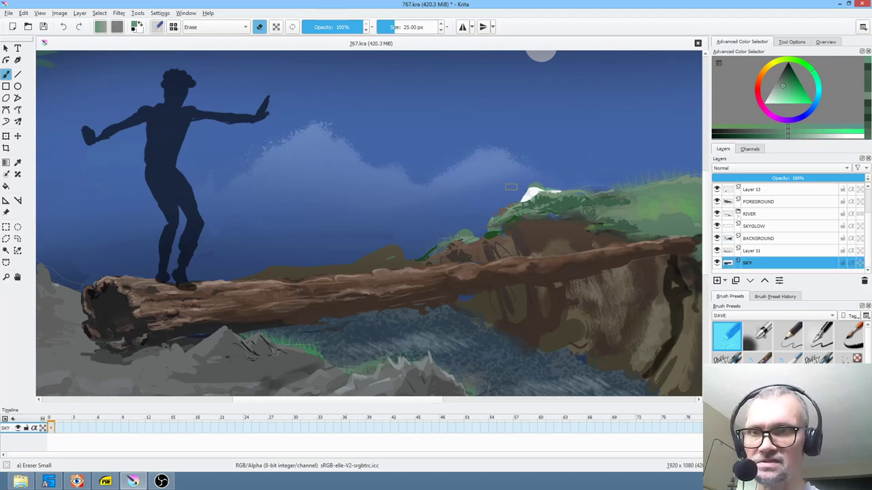
pyautogui.keyDown('ctrl'); pyautogui.click(519, 187); pyautogui.keyUp('ctrl')
pyautogui.moveTo(511, 202); pyautogui.dragTo(571, 187)
# Fill the gap behind the cliff's grassy tip on the SKY layer with sampled sky blues, enlarging the rough ink brush to 173.11 px.
pyautogui.press('/')
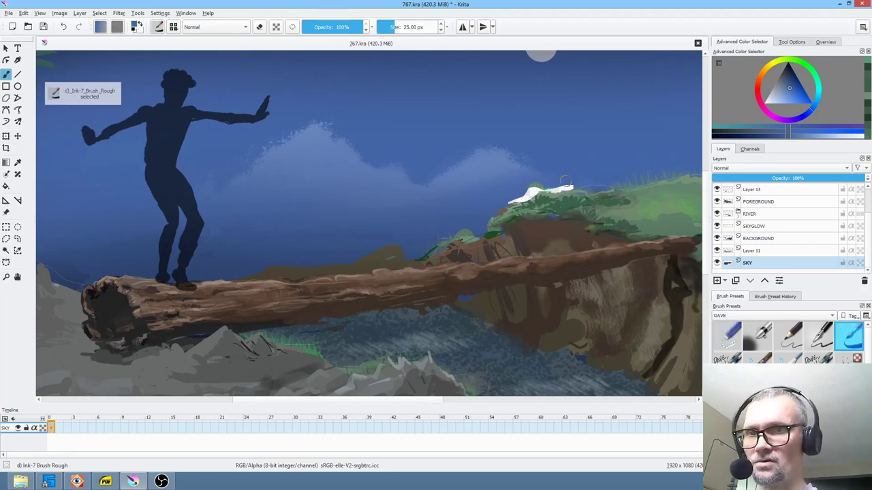
pyautogui.moveTo(548, 192); pyautogui.dragTo(580, 185)
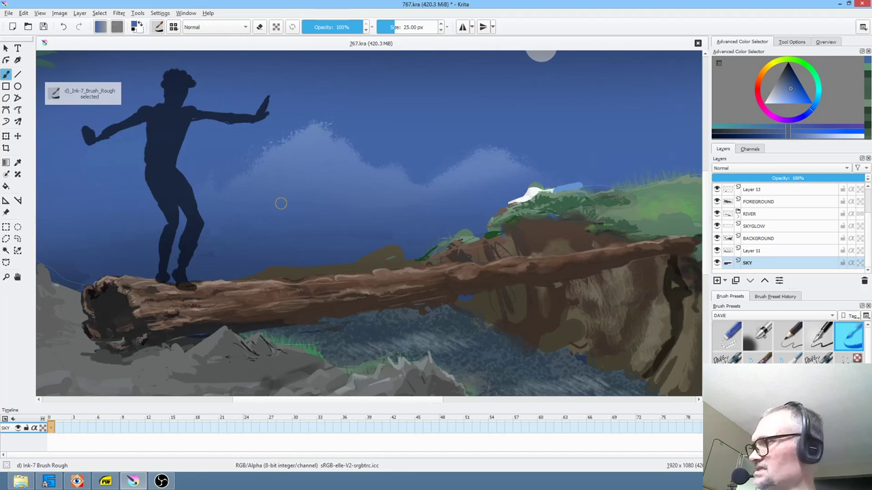
pyautogui.hotkey('alt', 'i')
pyautogui.keyDown('ctrl'); pyautogui.click(582, 173); pyautogui.keyUp('ctrl')
pyautogui.moveTo(580, 184)
pyautogui.mouseDown()
pyautogui.moveTo(566, 187)
pyautogui.moveTo(591, 188)
pyautogui.mouseUp()
pyautogui.moveTo(551, 211)
pyautogui.keyDown('shift'); pyautogui.mouseDown()
pyautogui.moveTo(608, 190)
pyautogui.moveTo(498, 235)
pyautogui.moveTo(482, 246)
pyautogui.moveTo(492, 253)
pyautogui.moveTo(478, 270)
pyautogui.mouseUp(); pyautogui.keyUp('shift')
pyautogui.hotkey('alt', 'i')
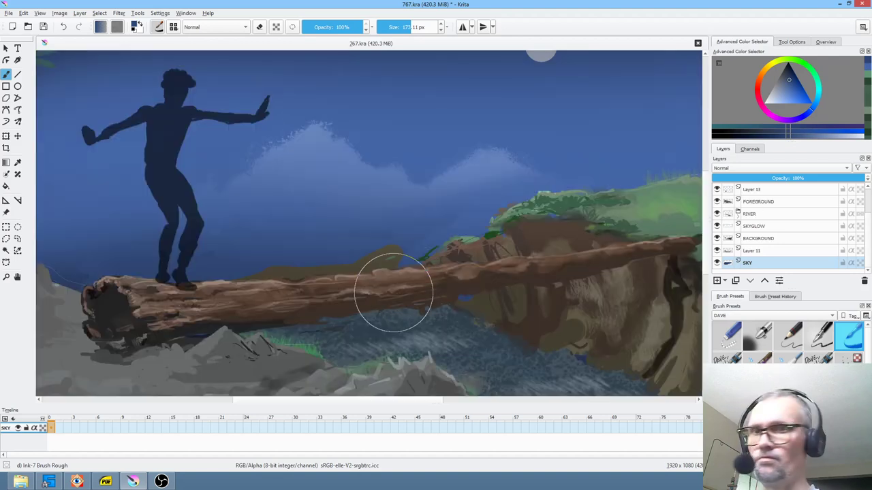
# Check the SKY, Layer 11 and BACKGROUND layers' content by toggling their visibility, and make BACKGROUND the active layer.
pyautogui.scroll(2, 474, 253)
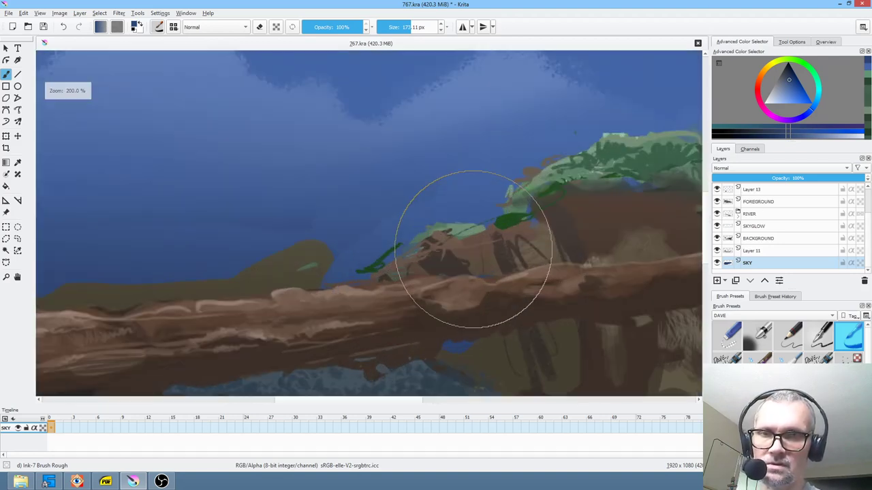
pyautogui.scroll(-2, 481, 249)
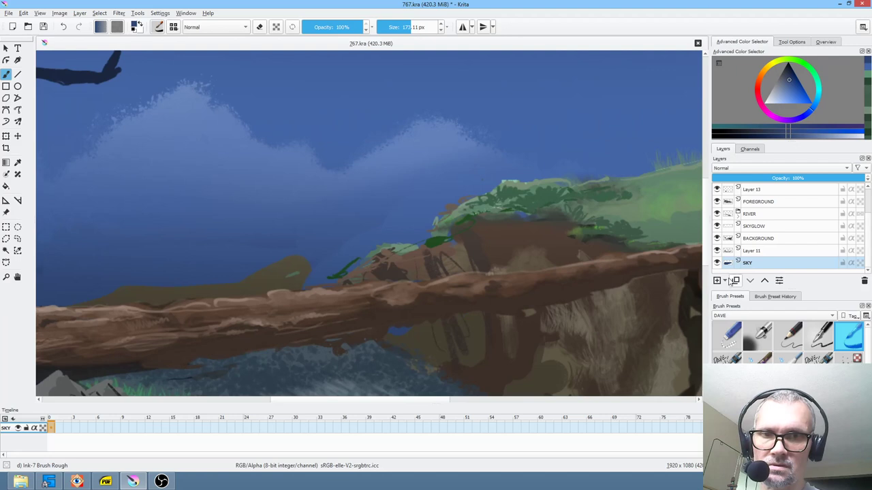
pyautogui.click(717, 263)
pyautogui.click(717, 263)
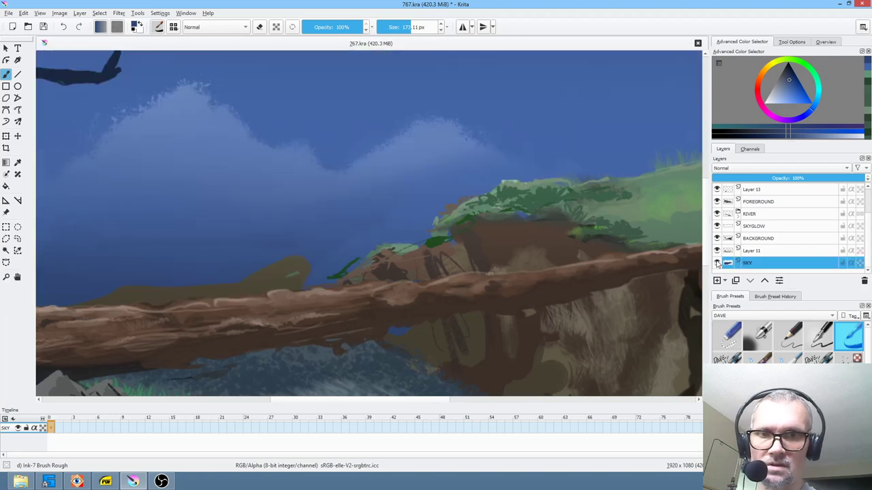
pyautogui.click(769, 239)
pyautogui.click(717, 250)
pyautogui.click(717, 250)
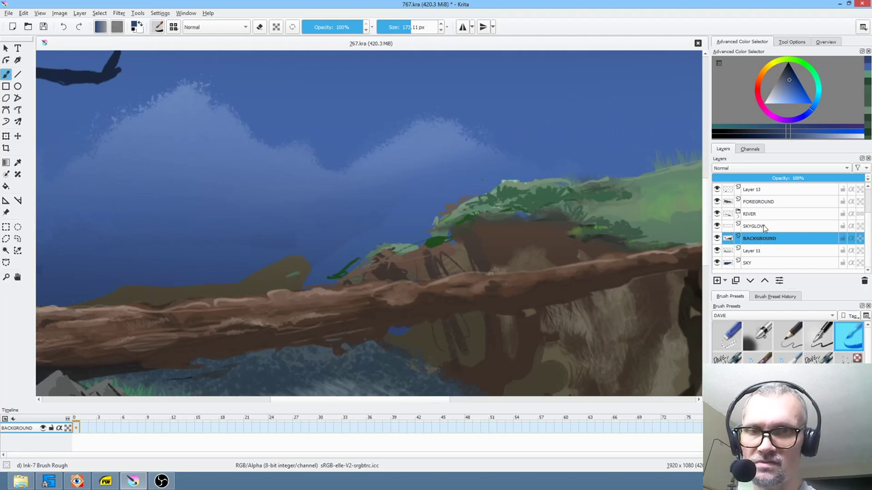
pyautogui.click(717, 238)
pyautogui.click(717, 238)
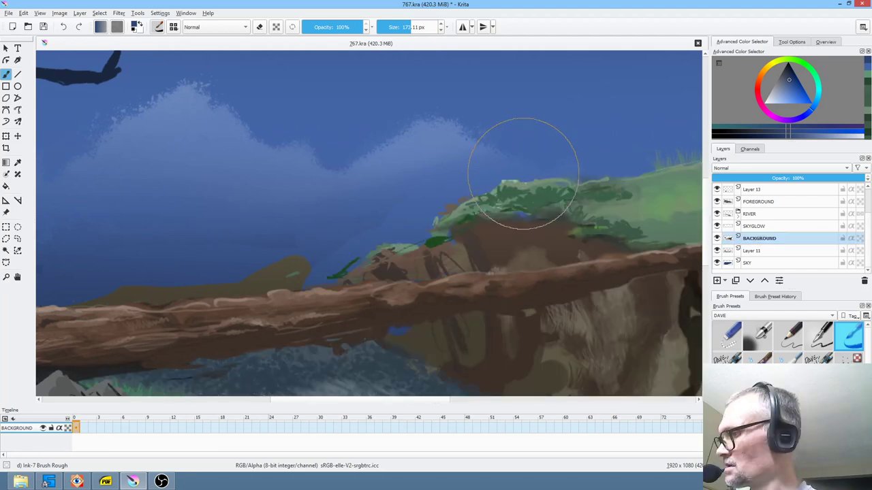
# Erase the dark green strokes at the far cliff's lower end above the log with the small eraser.
pyautogui.press('/')
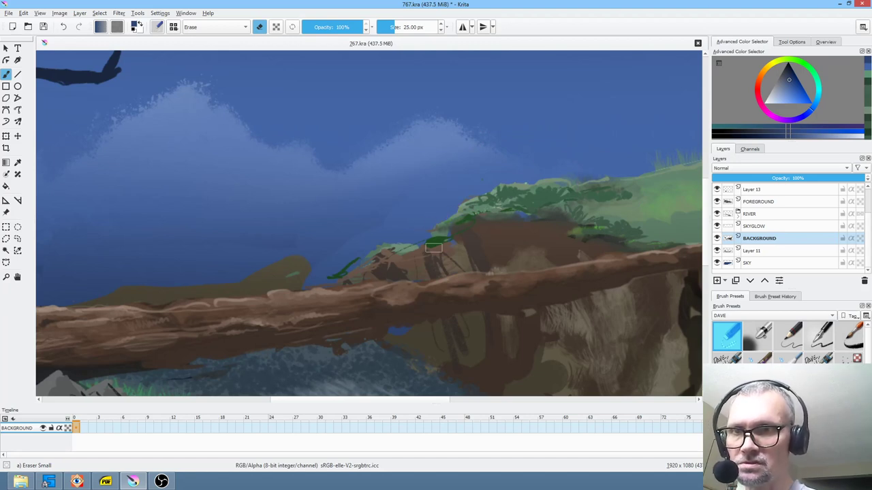
pyautogui.moveTo(364, 251); pyautogui.dragTo(331, 277)
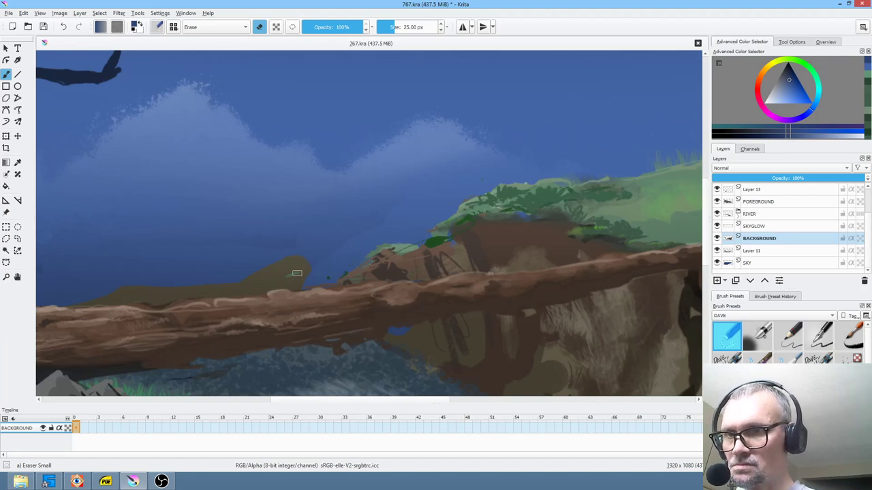
pyautogui.moveTo(363, 250); pyautogui.dragTo(531, 184)
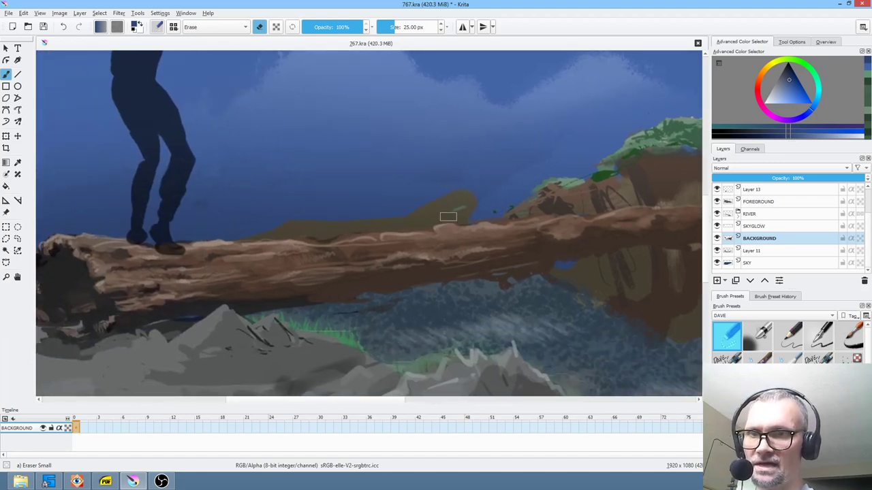
pyautogui.moveTo(460, 236); pyautogui.dragTo(432, 253)
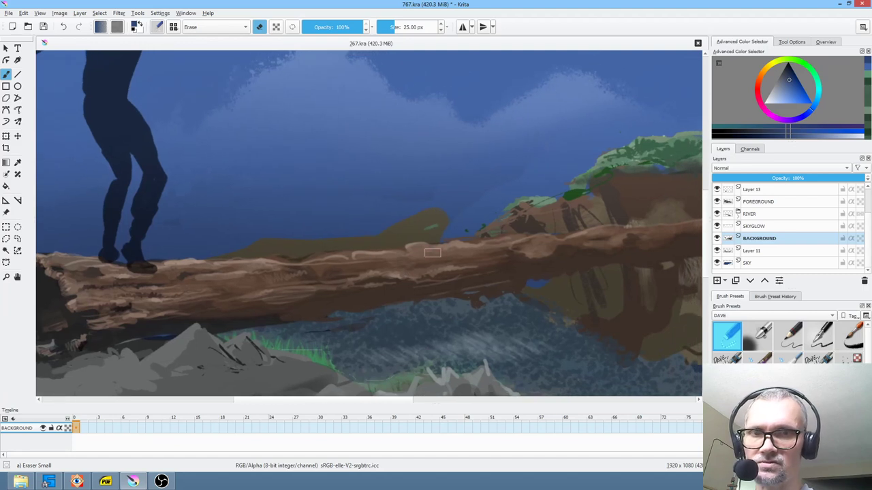
# Toggle the BACKGROUND, FOREGROUND, Layer 13 and SKY layers to find which one holds the olive-brown patch behind the log.
pyautogui.click(716, 238)
pyautogui.click(716, 238)
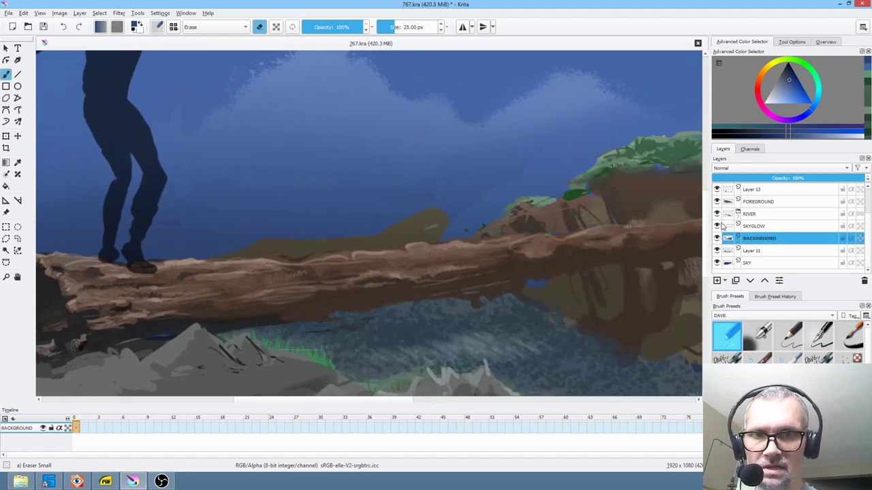
pyautogui.click(716, 203)
pyautogui.click(717, 202)
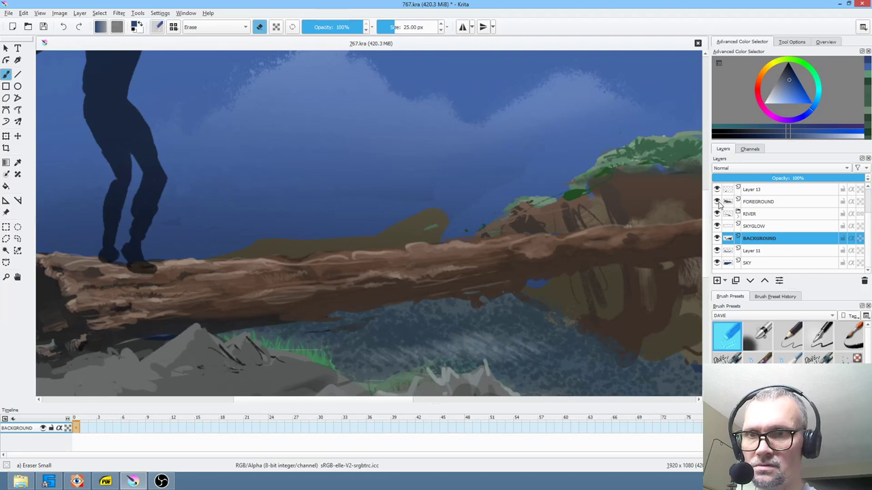
pyautogui.click(717, 190)
pyautogui.click(717, 190)
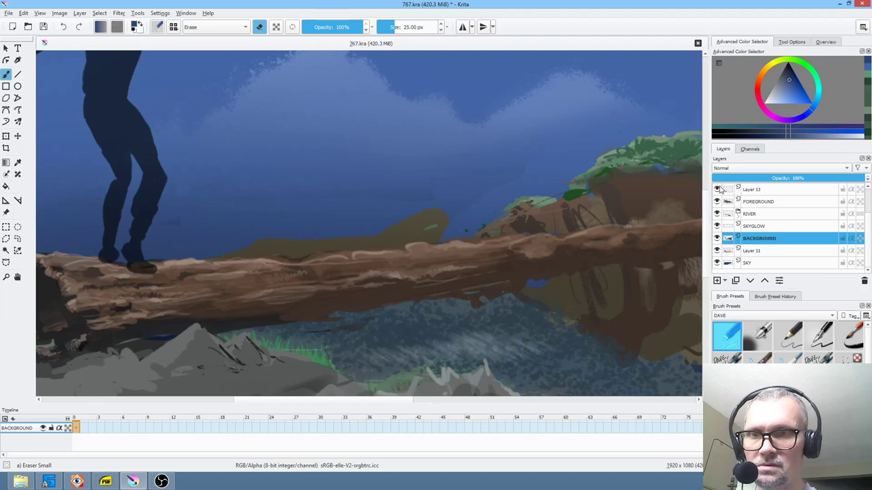
pyautogui.click(717, 263)
pyautogui.click(717, 263)
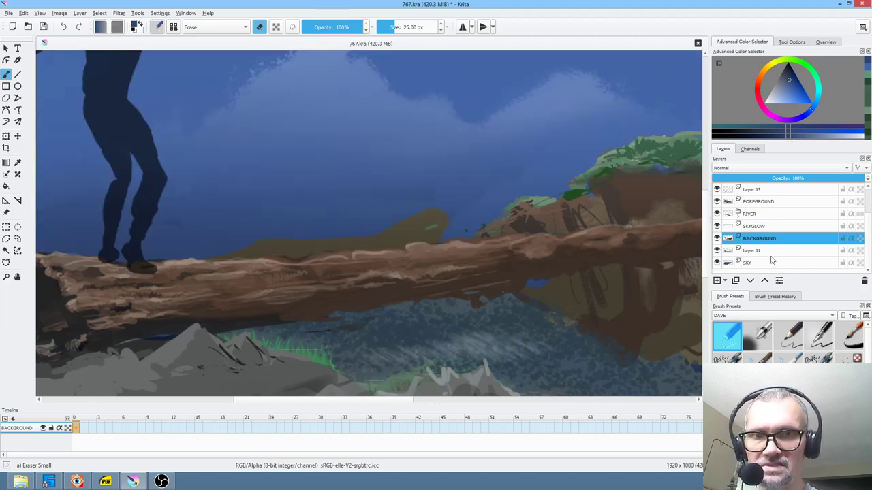
# Isolate the SKY layer and cover the olive-brown patch along its lower edge with dark sky blue using the large rough ink brush.
pyautogui.click(767, 263)
pyautogui.moveTo(444, 215); pyautogui.dragTo(450, 197)
pyautogui.press('i')
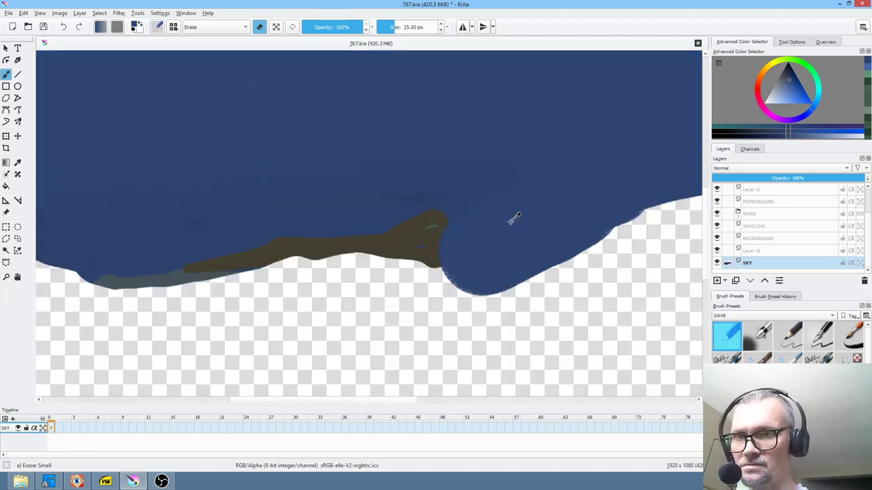
pyautogui.moveTo(468, 259)
pyautogui.mouseDown()
pyautogui.moveTo(512, 246)
pyautogui.moveTo(378, 266)
pyautogui.mouseUp()
pyautogui.press('/')
pyautogui.moveTo(463, 242)
pyautogui.mouseDown()
pyautogui.moveTo(351, 249)
pyautogui.moveTo(110, 292)
pyautogui.moveTo(192, 296)
pyautogui.moveTo(454, 281)
pyautogui.mouseUp()
pyautogui.moveTo(316, 276); pyautogui.dragTo(520, 283)
pyautogui.moveTo(343, 299); pyautogui.dragTo(197, 286)
pyautogui.hscroll(5, 474, 289)
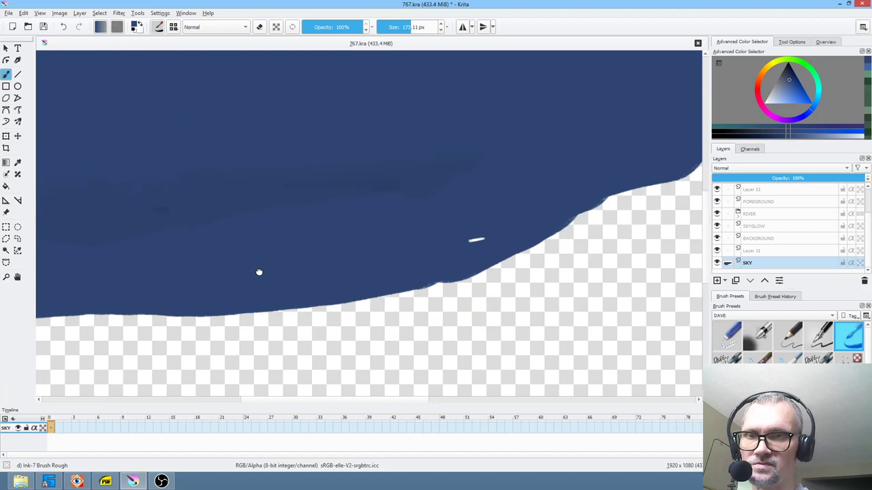
# Cover the remaining fleck and lower edge of the SKY layer with dark blue, leave layer isolation and save the document.
pyautogui.moveTo(259, 272)
pyautogui.mouseDown()
pyautogui.moveTo(395, 261)
pyautogui.moveTo(622, 201)
pyautogui.moveTo(659, 161)
pyautogui.mouseUp()
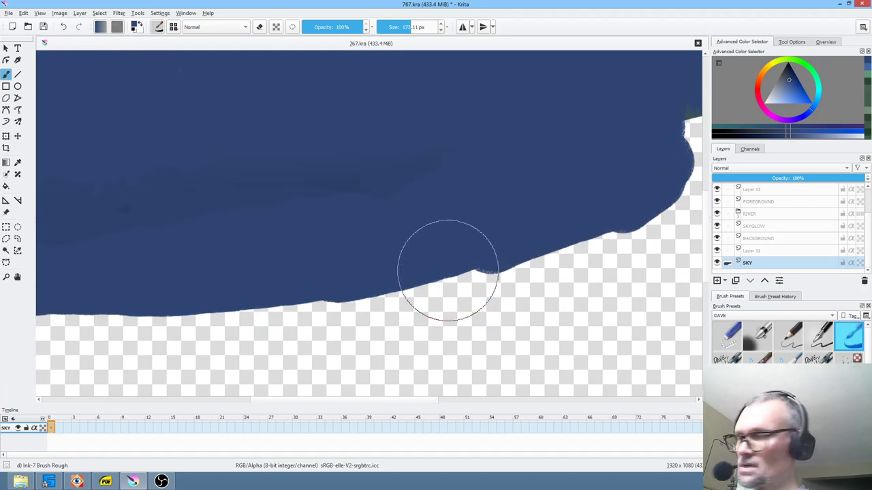
pyautogui.hotkey('alt', 'i')
pyautogui.scroll(-2, 354, 267)
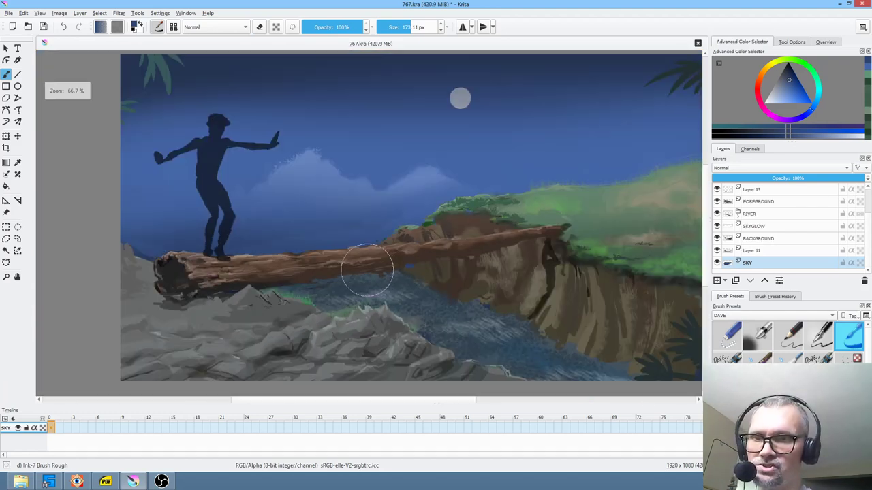
pyautogui.click(44, 26)
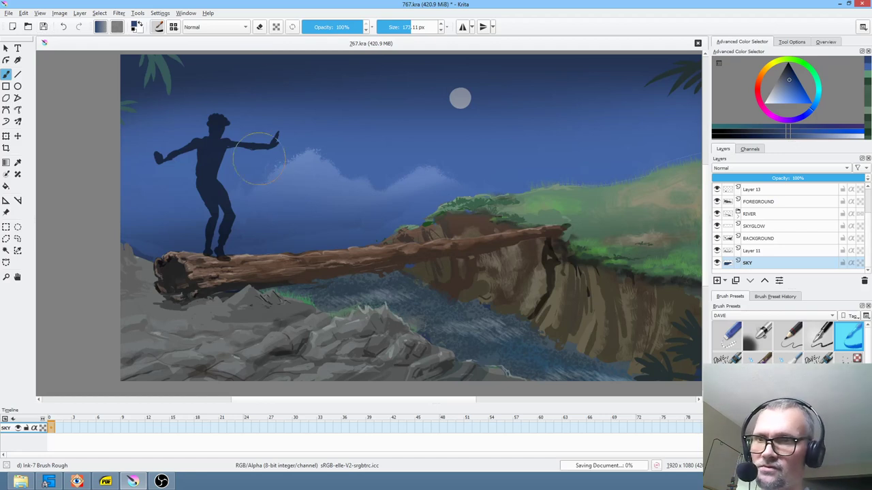
pyautogui.scroll(-2, 379, 171)
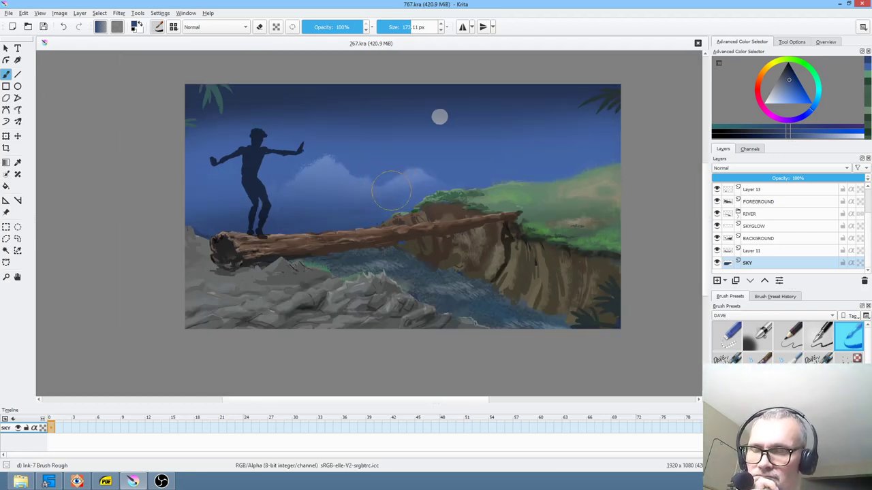
pyautogui.moveTo(390, 191); pyautogui.dragTo(393, 202)
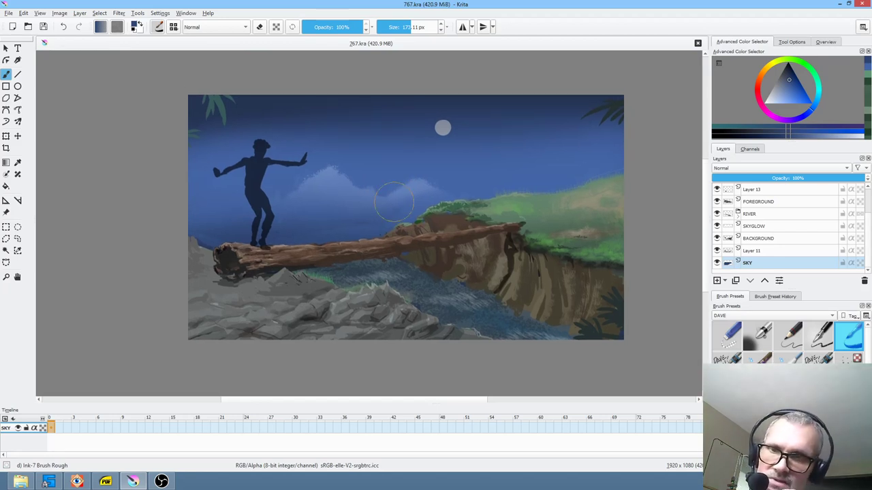
# Check what the BACKGROUND layer holds by toggling its visibility, and select the SKY layer.
pyautogui.click(771, 240)
pyautogui.click(716, 238)
pyautogui.click(716, 238)
pyautogui.click(717, 238)
pyautogui.click(716, 238)
pyautogui.click(750, 263)
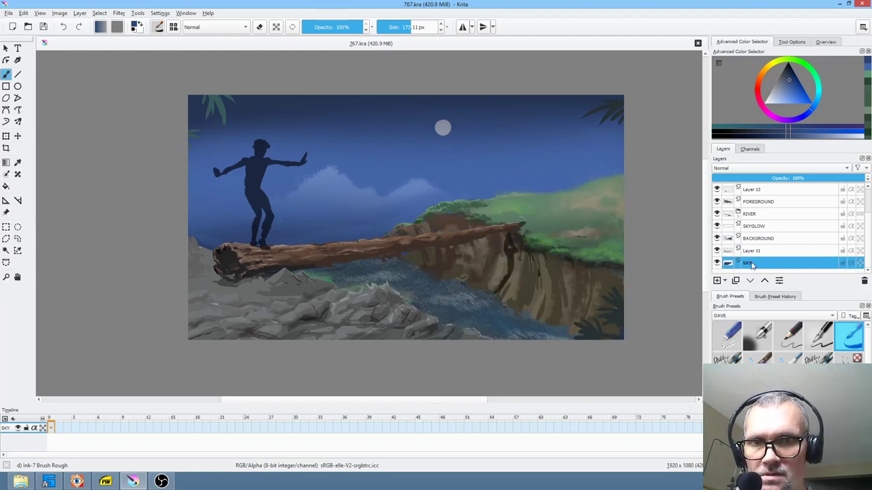
# Check Layer 11's content by toggling its visibility and rename the layer as MOUNTAINS.
pyautogui.click(752, 252)
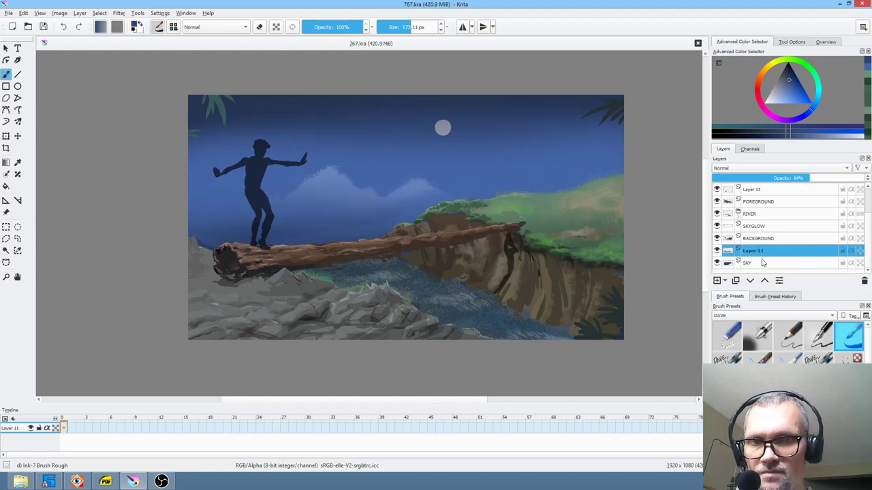
pyautogui.click(717, 250)
pyautogui.click(717, 250)
pyautogui.doubleClick(763, 252)
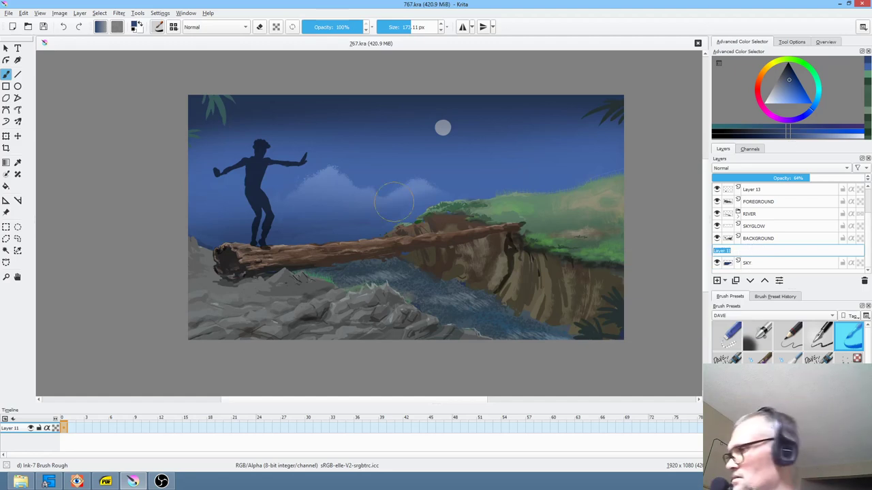
pyautogui.write('MOUNTAINS')
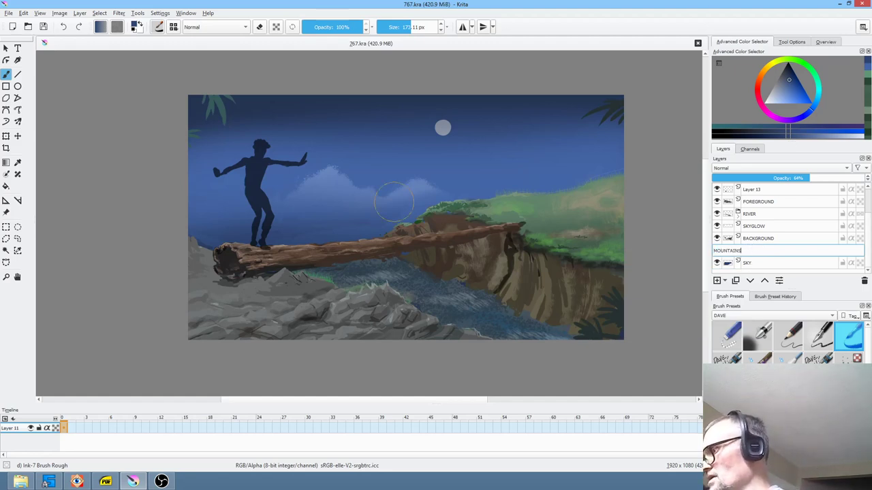
pyautogui.press('Return')
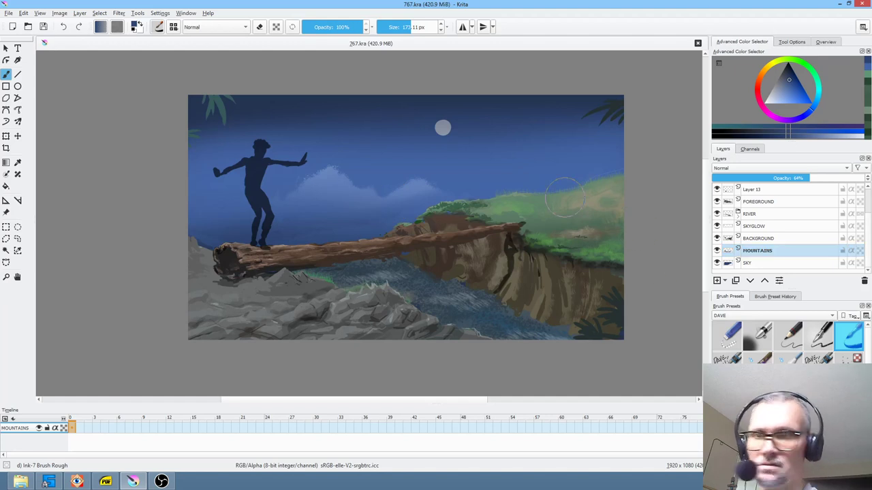
# Sharpen both peaks on the MOUNTAINS layer with the small eraser and lower the layer's opacity to 32%.
pyautogui.press('e')
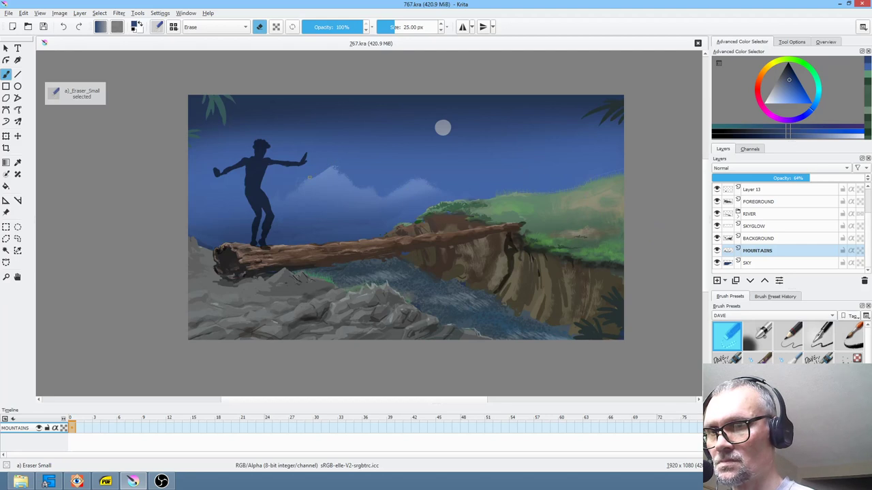
pyautogui.click(358, 149)
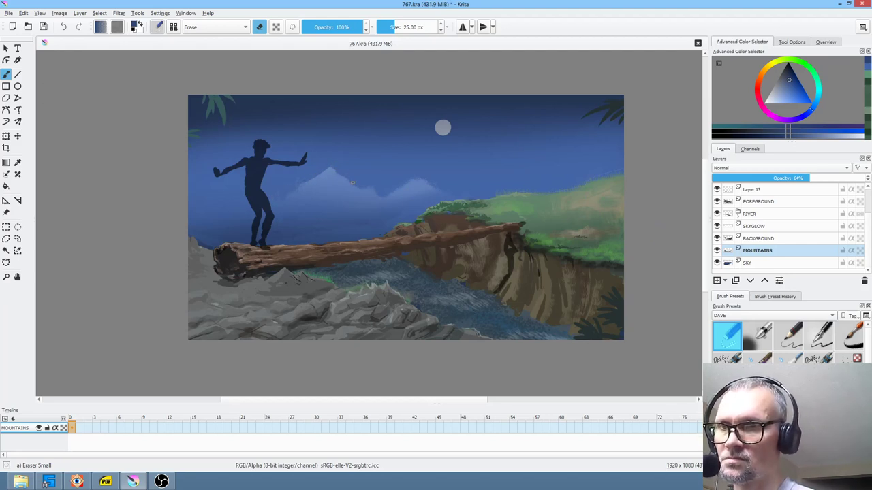
pyautogui.moveTo(409, 182); pyautogui.dragTo(390, 194)
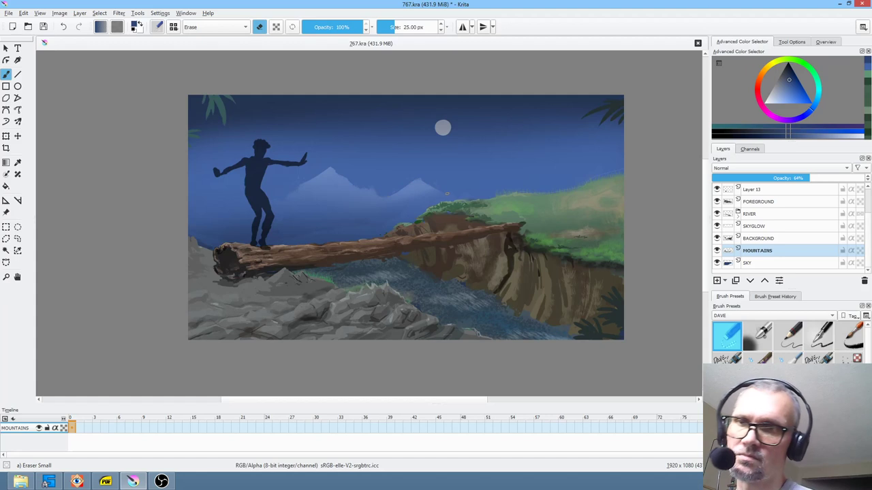
pyautogui.moveTo(789, 178); pyautogui.dragTo(761, 179)
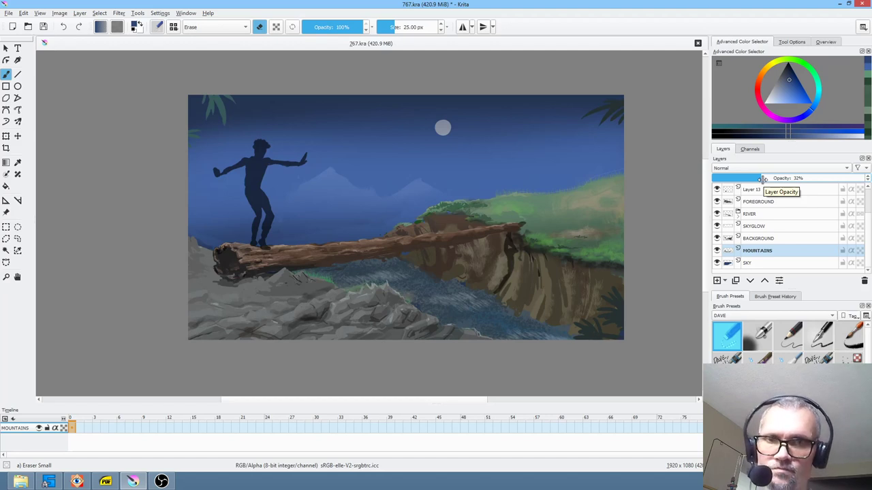
# Add a layer directly above SKY and prepare the rough ink brush at about 84 px with a darker blue sampled from the sky.
pyautogui.click(764, 265)
pyautogui.click(716, 281)
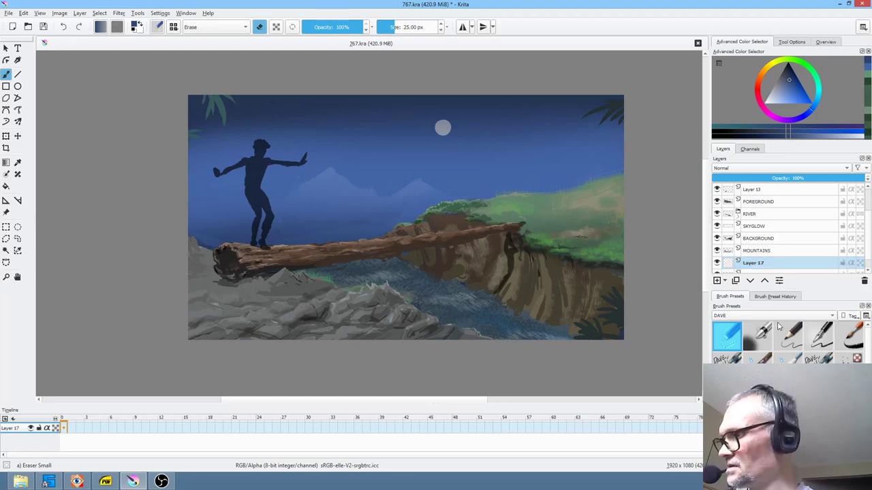
pyautogui.click(849, 336)
pyautogui.keyDown('shift'); pyautogui.moveTo(508, 188); pyautogui.dragTo(488, 188); pyautogui.keyUp('shift')
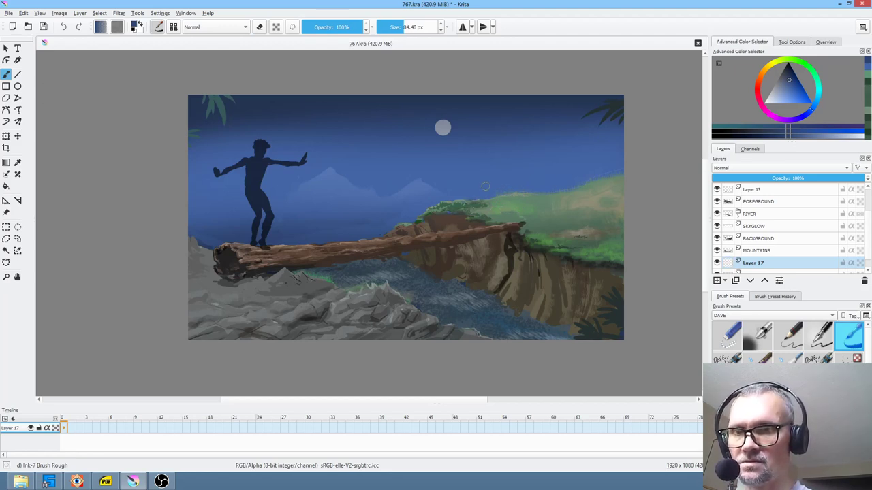
pyautogui.click(506, 188)
pyautogui.keyDown('ctrl'); pyautogui.click(504, 185); pyautogui.keyUp('ctrl')
pyautogui.keyDown('ctrl'); pyautogui.moveTo(508, 167); pyautogui.dragTo(512, 114); pyautogui.keyUp('ctrl')
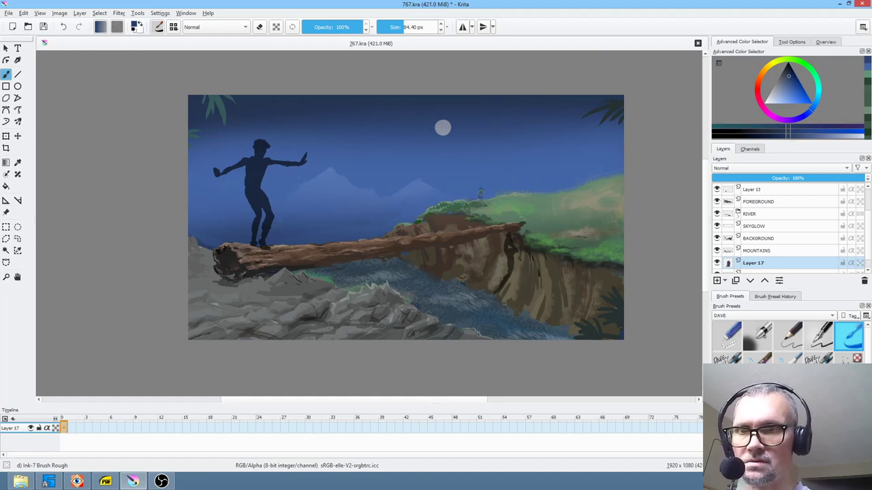
# Paint jagged dark blue silhouettes rising behind the far cliff's grassy ridge on the new layer.
pyautogui.moveTo(480, 198)
pyautogui.mouseDown()
pyautogui.moveTo(485, 178)
pyautogui.moveTo(491, 196)
pyautogui.moveTo(497, 178)
pyautogui.mouseUp()
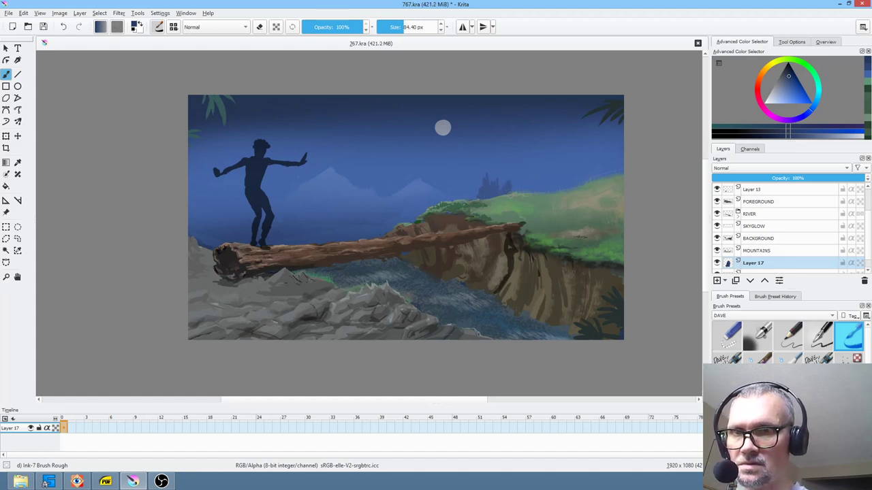
pyautogui.moveTo(478, 201); pyautogui.dragTo(474, 181)
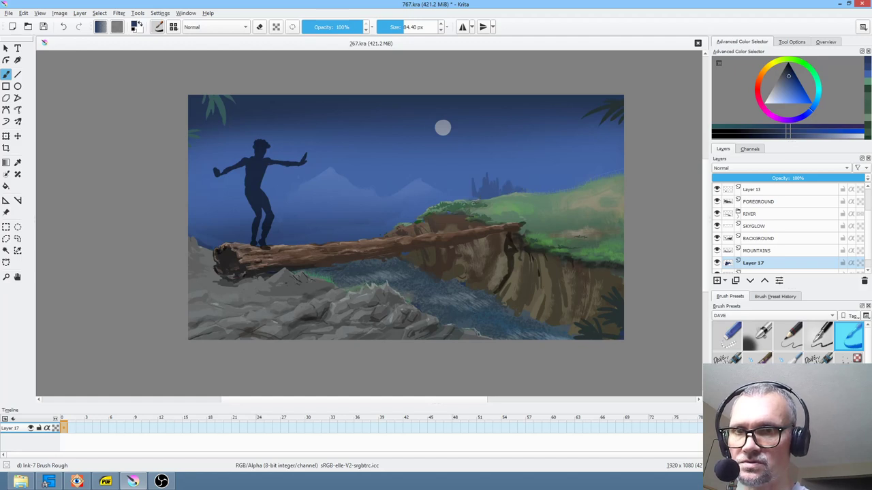
pyautogui.hotkey('ctrl', 'z')
pyautogui.hotkey('ctrl', 'shift', 'z')
pyautogui.moveTo(538, 194)
pyautogui.mouseDown()
pyautogui.moveTo(545, 173)
pyautogui.moveTo(553, 181)
pyautogui.mouseUp()
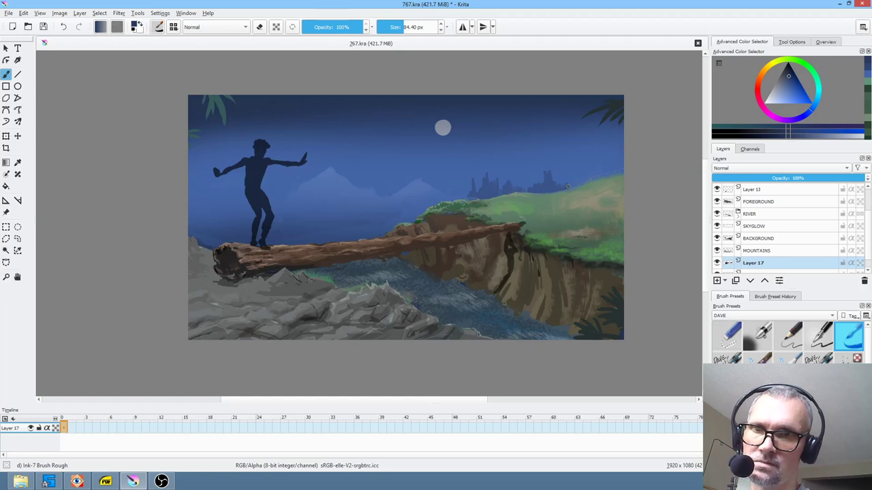
pyautogui.moveTo(573, 180); pyautogui.dragTo(579, 188)
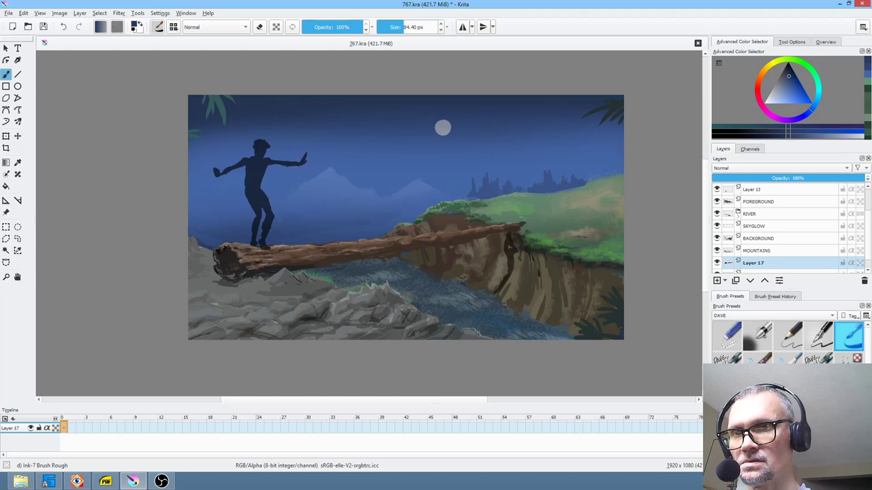
# Join the distant silhouettes into a continuous line with a brush of about 38 px and trim their tops with the small eraser.
pyautogui.keyDown('shift'); pyautogui.moveTo(556, 182); pyautogui.dragTo(550, 179); pyautogui.keyUp('shift')
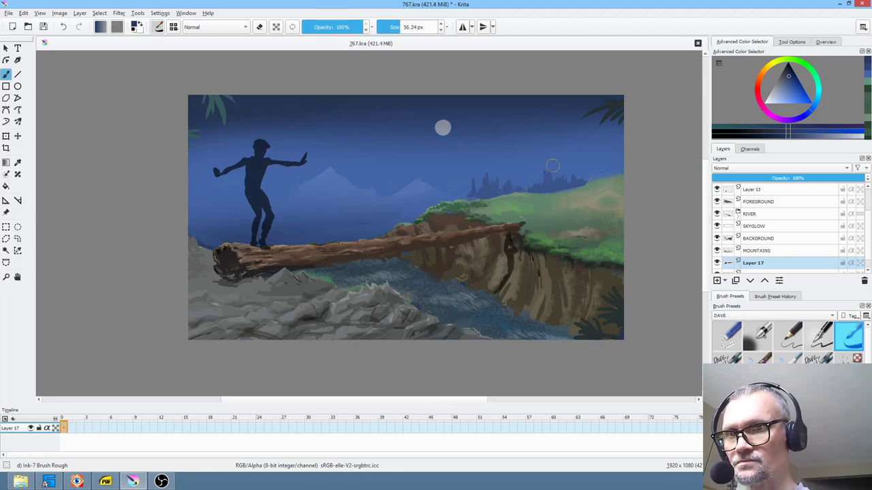
pyautogui.press('[')
pyautogui.press('[')
pyautogui.press('[')
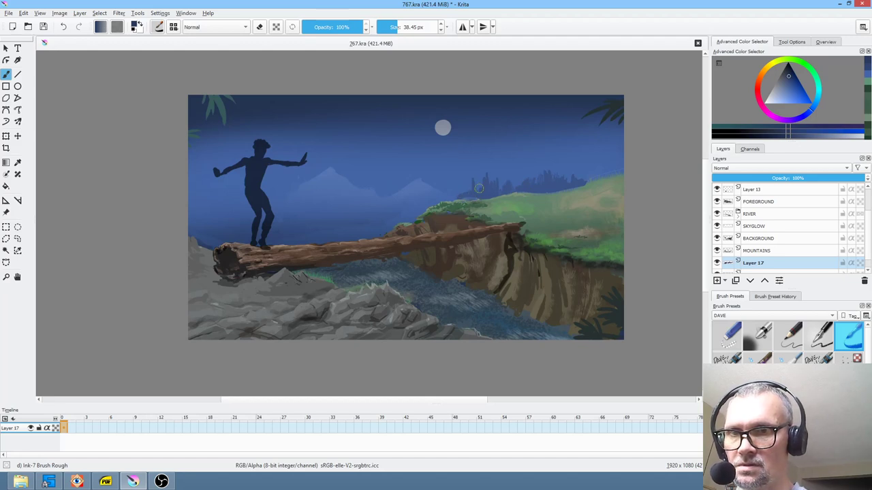
pyautogui.press('/')
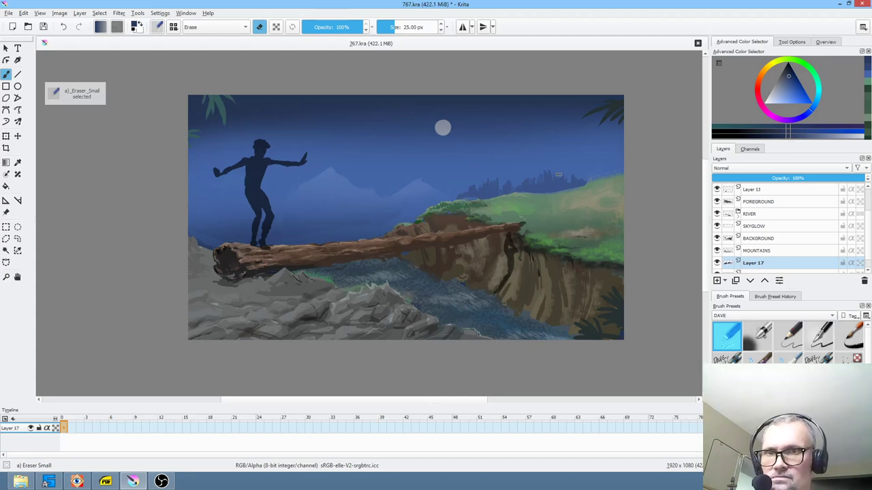
# Extend the dark blue silhouette to the canvas's right edge with the rough ink brush and add tall towers there.
pyautogui.press('/')
pyautogui.moveTo(566, 180); pyautogui.dragTo(592, 180)
pyautogui.moveTo(592, 140)
pyautogui.mouseDown()
pyautogui.moveTo(591, 196)
pyautogui.moveTo(596, 151)
pyautogui.moveTo(593, 164)
pyautogui.moveTo(619, 169)
pyautogui.mouseUp()
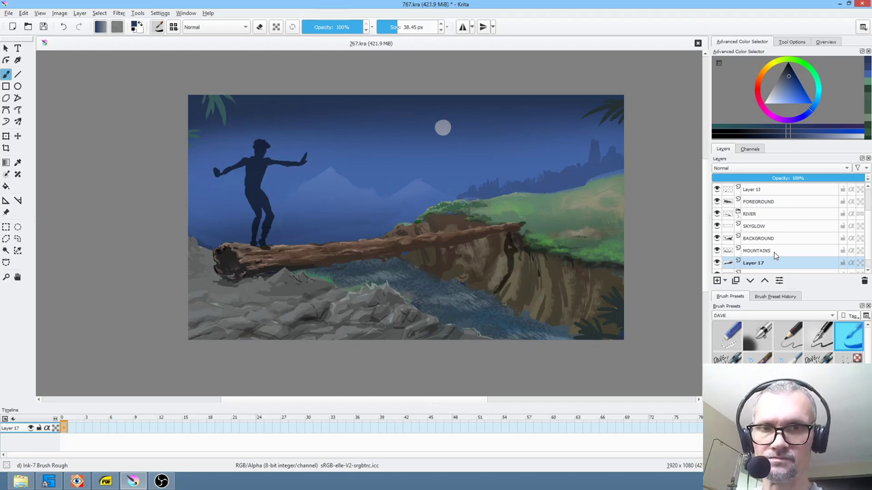
# Erase the grassy hill's crest near the canvas's right edge on BACKGROUND and fill the exposed gap with dark blue on Layer 17.
pyautogui.click(716, 239)
pyautogui.click(717, 239)
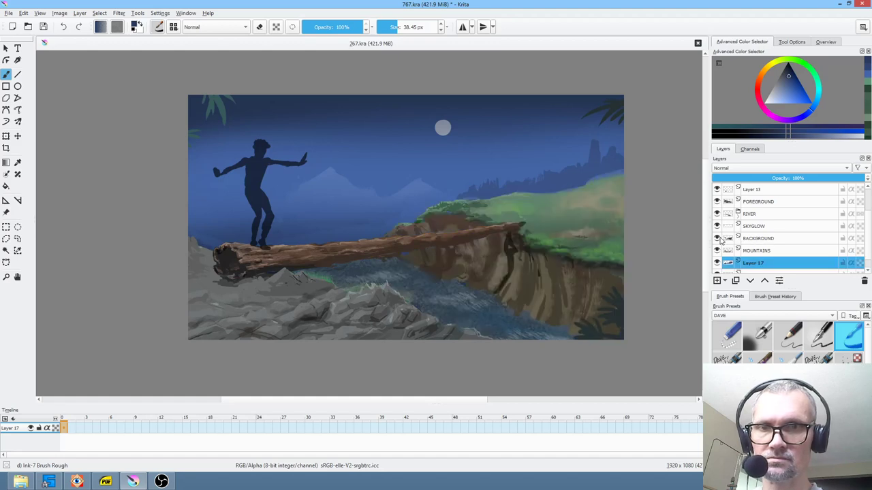
pyautogui.click(771, 240)
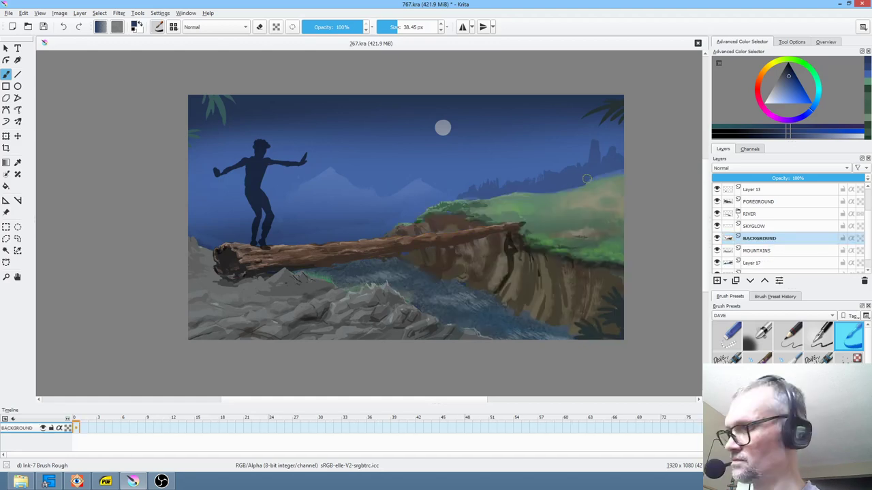
pyautogui.press('e')
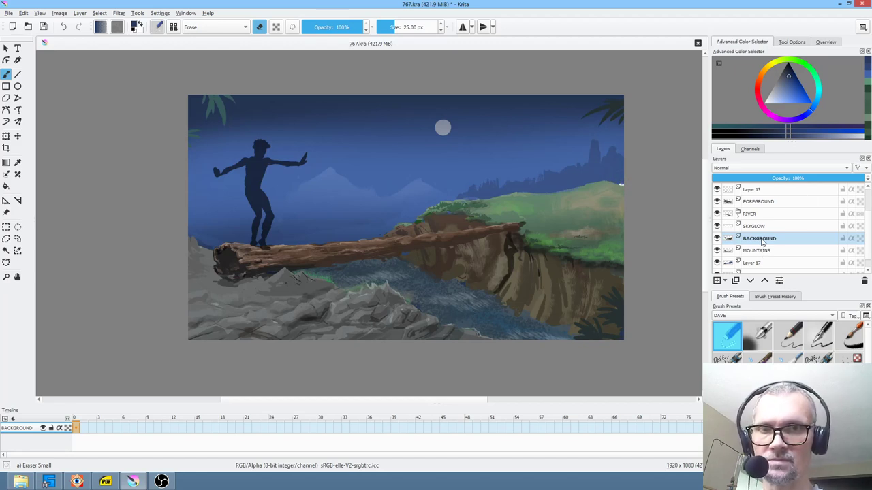
pyautogui.click(753, 263)
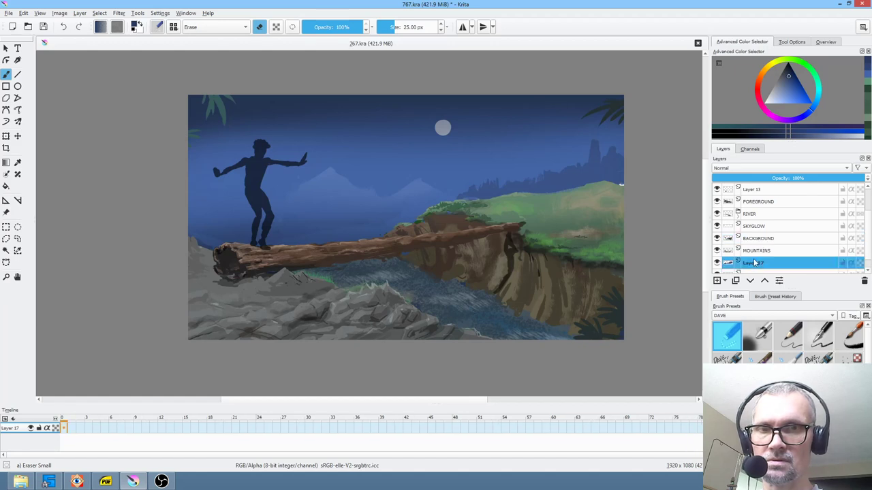
pyautogui.press('/')
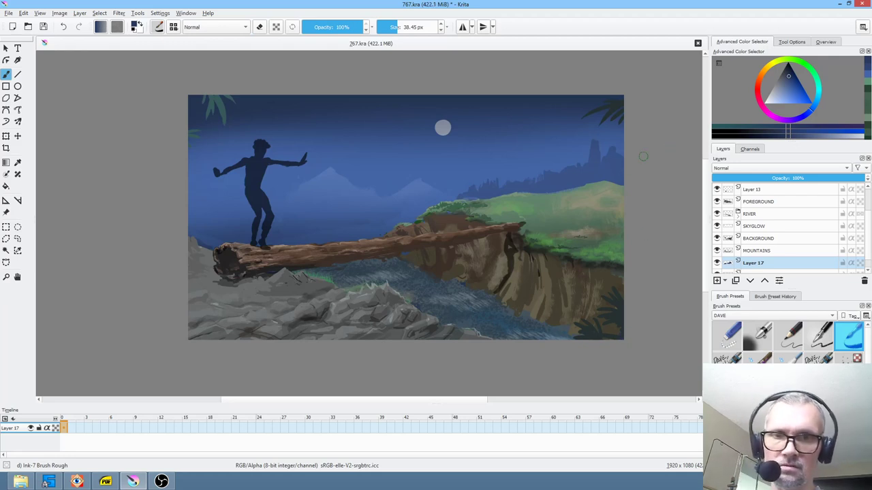
# Mirror Layer 17's silhouette horizontally, tilt it slightly counterclockwise and position it behind the grassy hill.
pyautogui.click(774, 241)
pyautogui.click(756, 250)
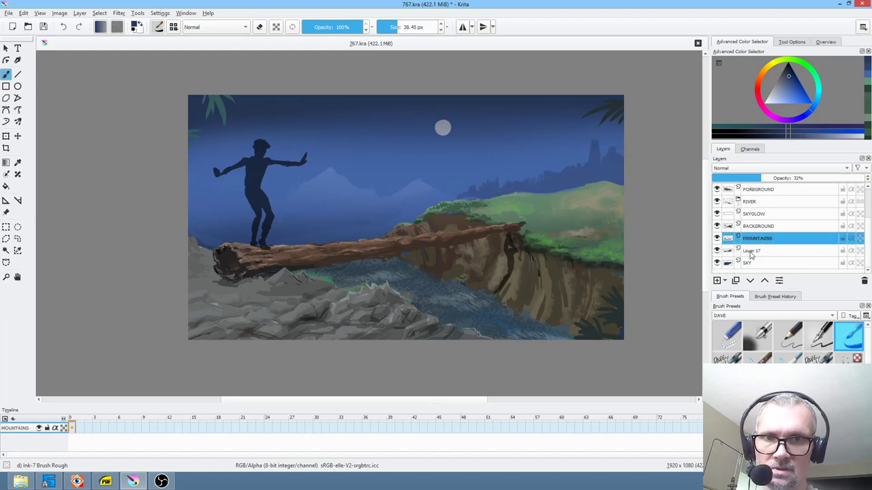
pyautogui.click(759, 252)
pyautogui.hotkey('ctrl', 't')
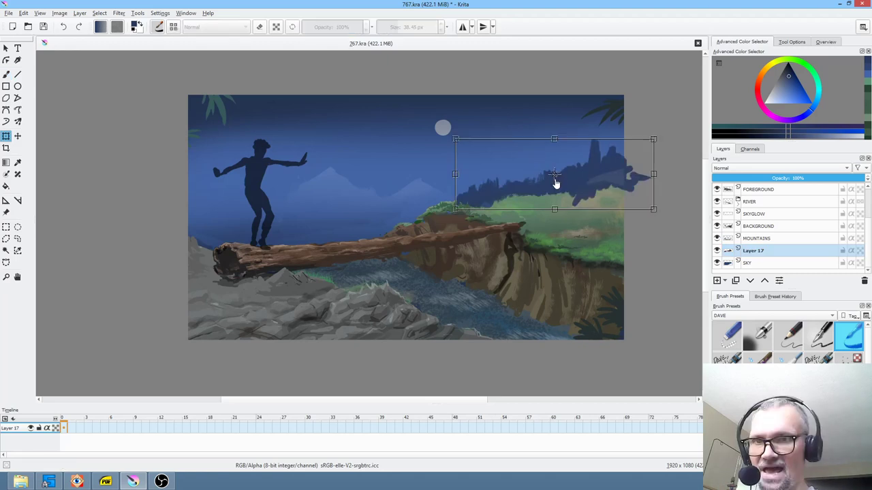
pyautogui.moveTo(453, 175); pyautogui.dragTo(623, 197)
pyautogui.moveTo(692, 218); pyautogui.dragTo(656, 181)
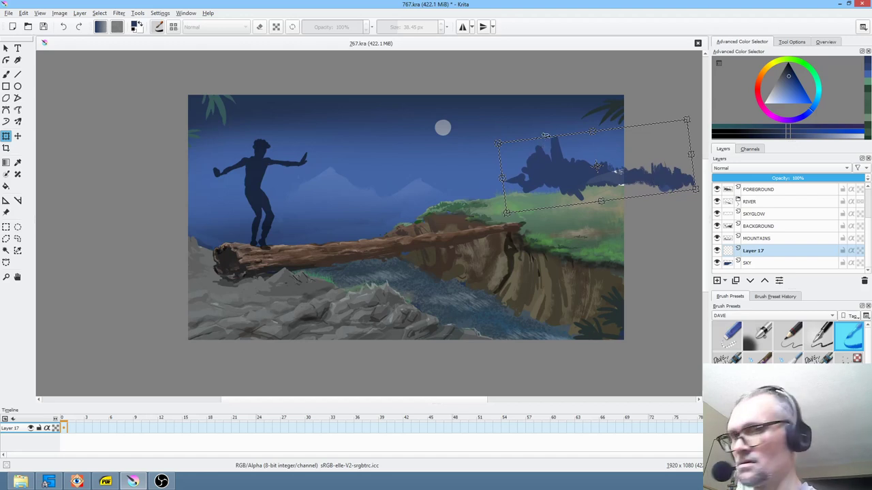
# Repaint the silhouette's left end with the rough ink brush so it slopes down to the grassy hill, and fill its right-hand gaps.
pyautogui.press('b')
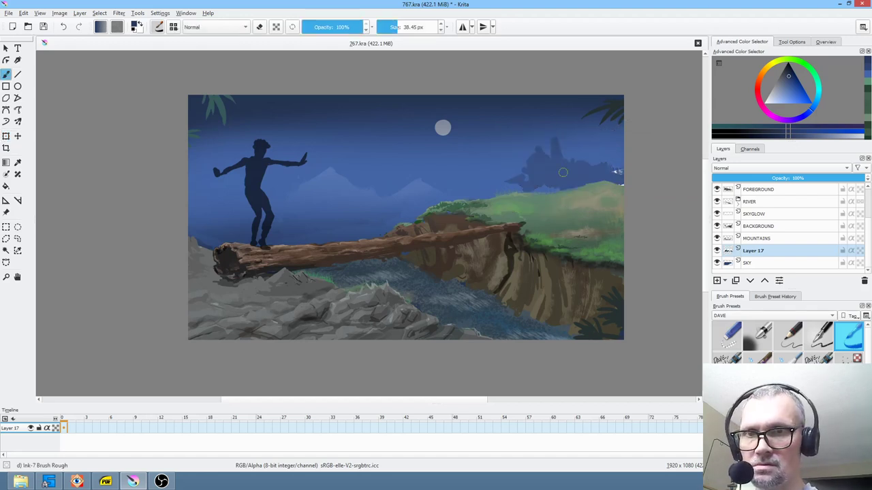
pyautogui.moveTo(509, 176); pyautogui.dragTo(512, 193)
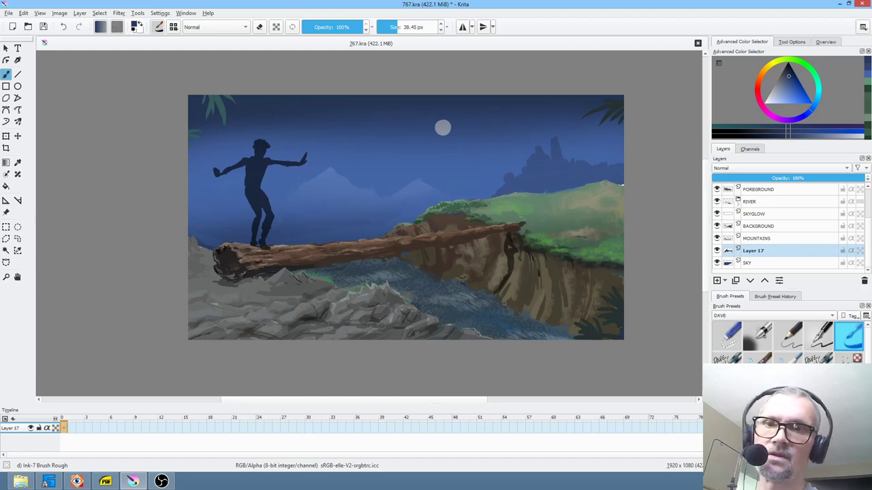
# Fill the blue silhouette's remaining gaps behind the grassy hill and paint a matching silhouette along the canvas's left edge.
pyautogui.moveTo(564, 145)
pyautogui.mouseDown()
pyautogui.moveTo(571, 170)
pyautogui.moveTo(600, 150)
pyautogui.moveTo(615, 159)
pyautogui.mouseUp()
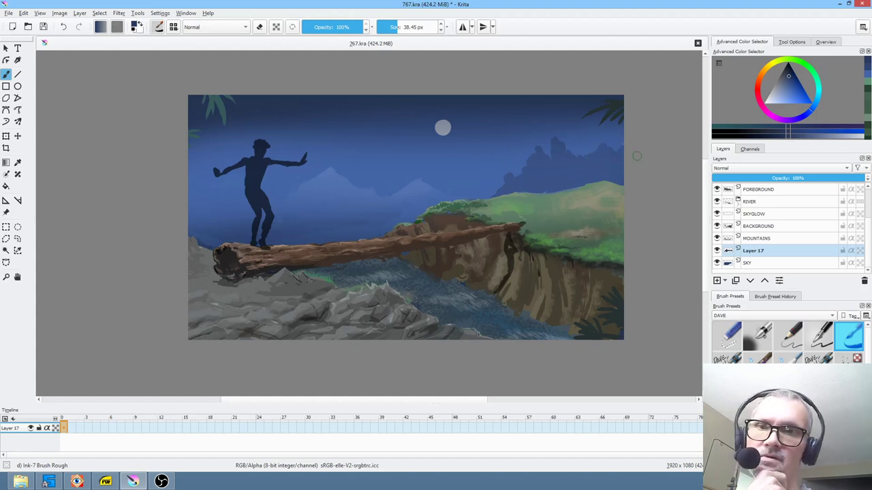
pyautogui.moveTo(495, 194); pyautogui.dragTo(484, 198)
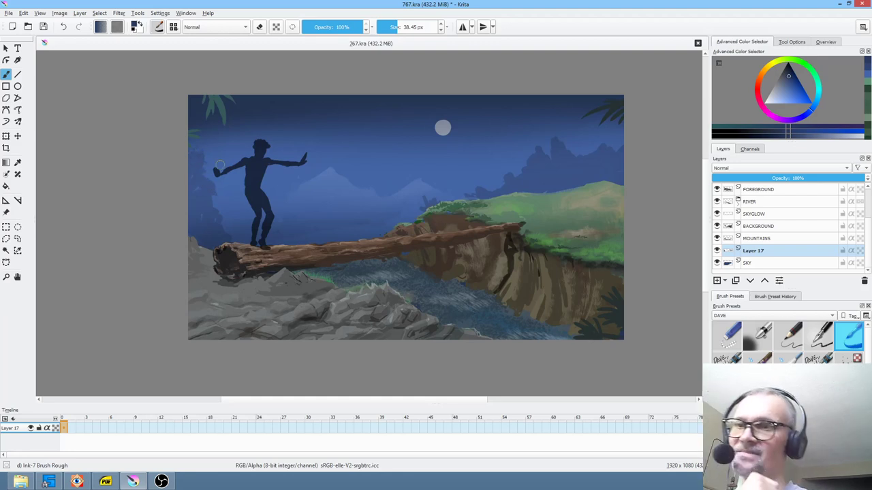
# Try carving gaps into the left silhouette behind the figure with the small eraser.
pyautogui.press('/')
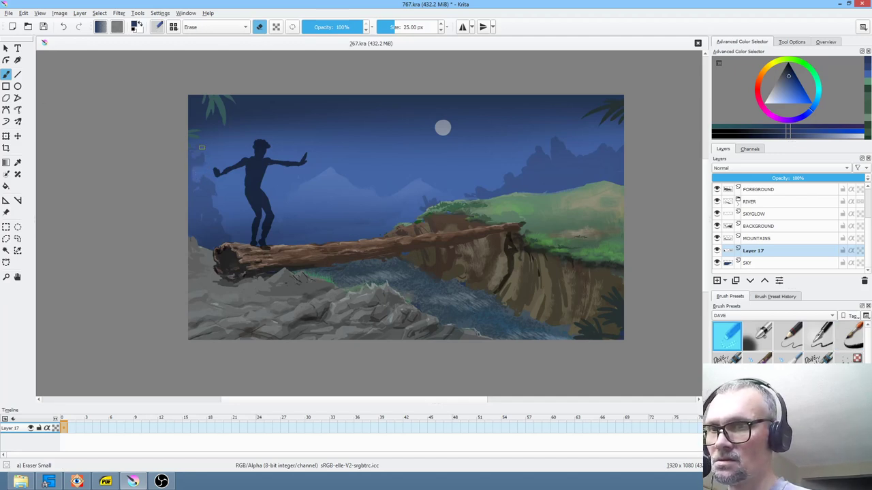
pyautogui.press('1')
pyautogui.moveTo(253, 178); pyautogui.dragTo(466, 222)
pyautogui.moveTo(240, 193); pyautogui.dragTo(250, 252)
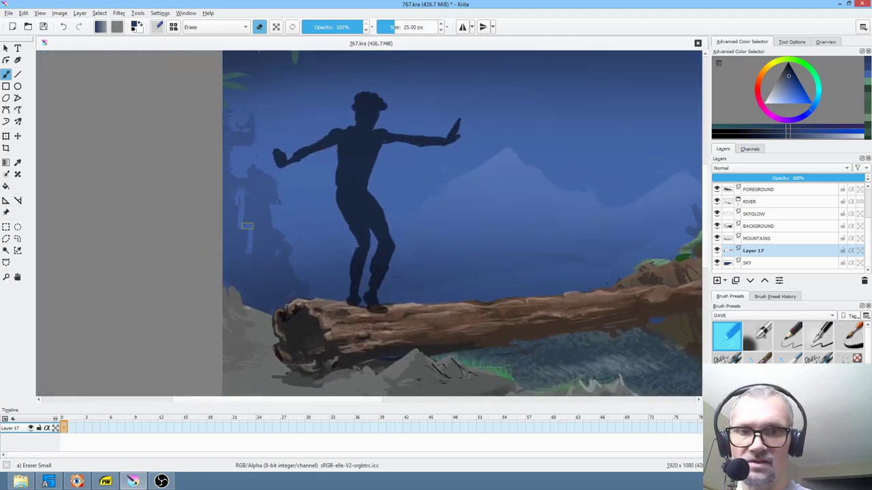
# Cover the left silhouette with dark blue foliage using the Stamp Stylised Tree brush from the Textures presets at about 77 px.
pyautogui.click(768, 316)
pyautogui.click(762, 319)
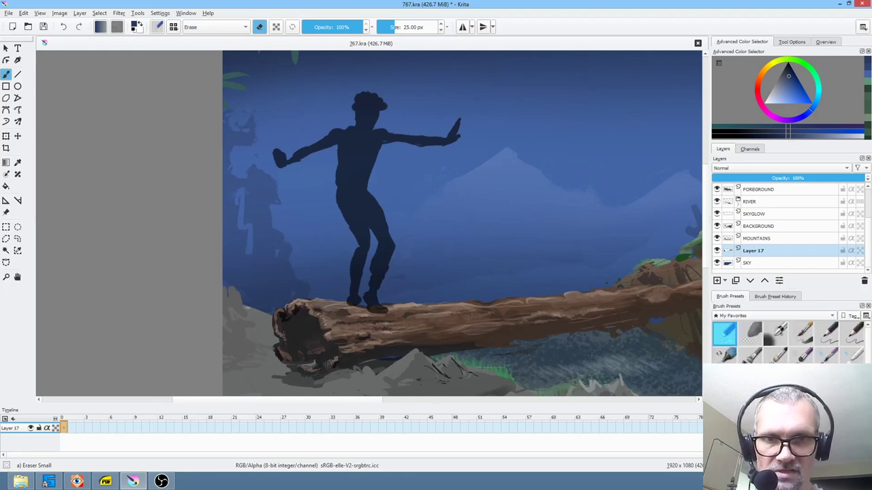
pyautogui.click(759, 319)
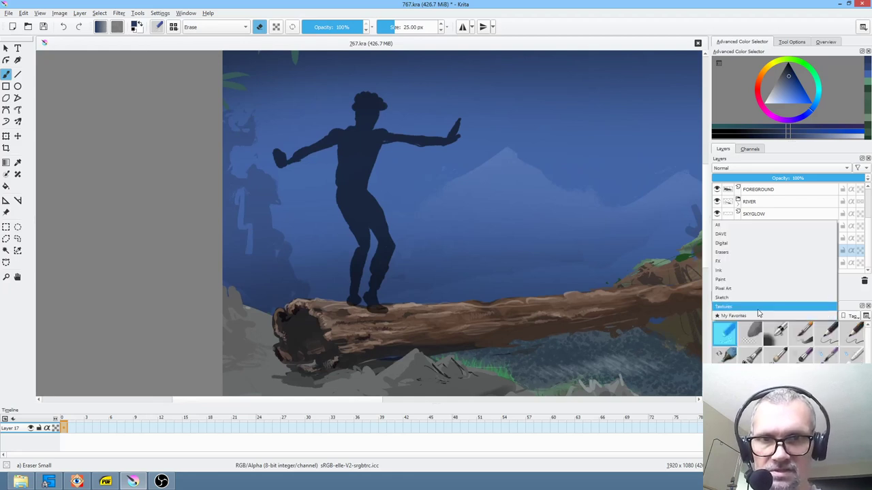
pyautogui.click(784, 302)
pyautogui.scroll(-3, 869, 347)
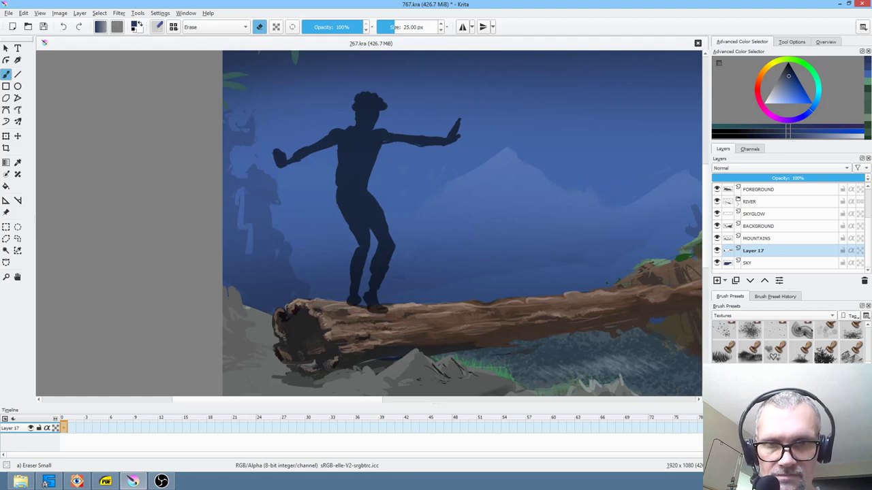
pyautogui.press('/')
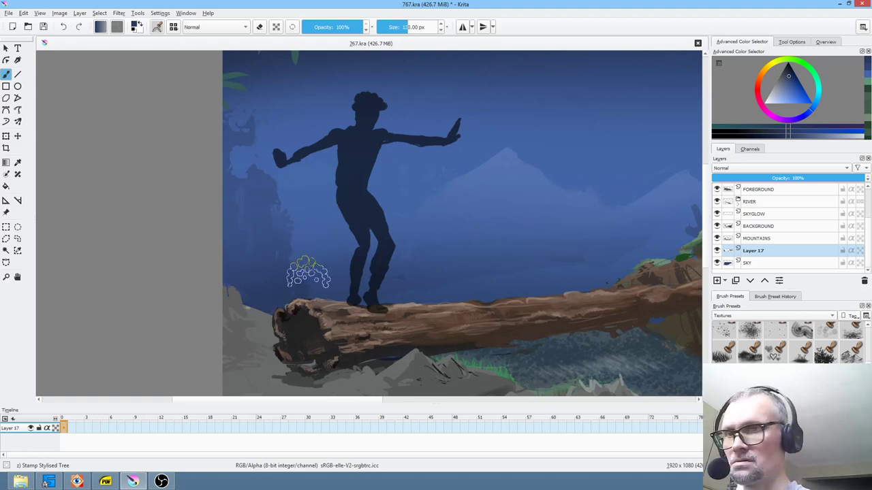
pyautogui.keyDown('shift'); pyautogui.moveTo(248, 196); pyautogui.dragTo(227, 196); pyautogui.keyUp('shift')
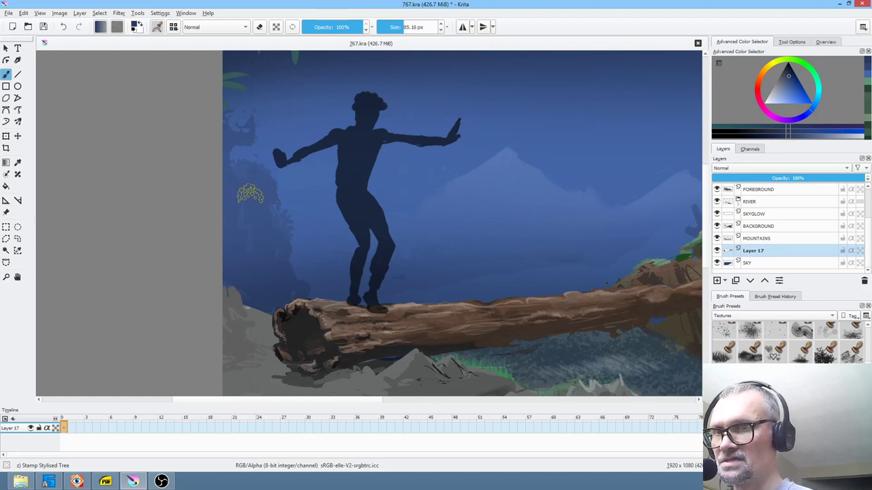
pyautogui.moveTo(242, 136)
pyautogui.mouseDown()
pyautogui.moveTo(243, 123)
pyautogui.moveTo(252, 131)
pyautogui.mouseUp()
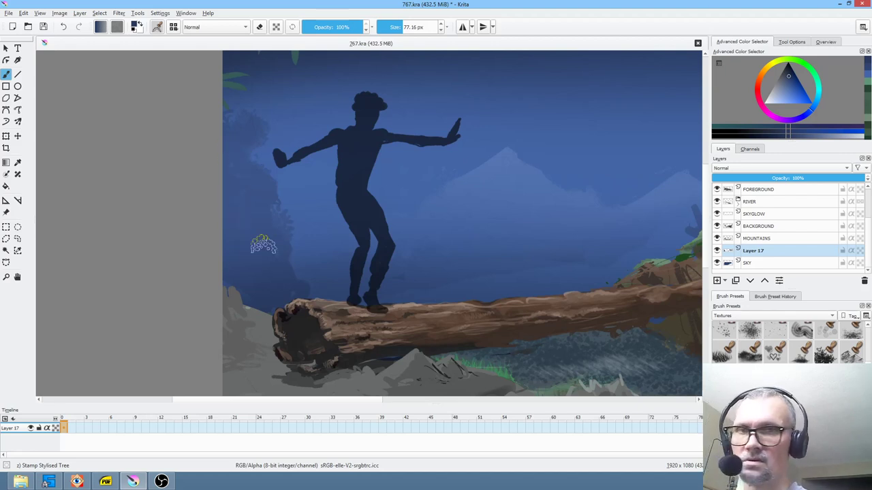
# Try teal foliage stamps on the upper part of the left silhouette.
pyautogui.click(799, 93)
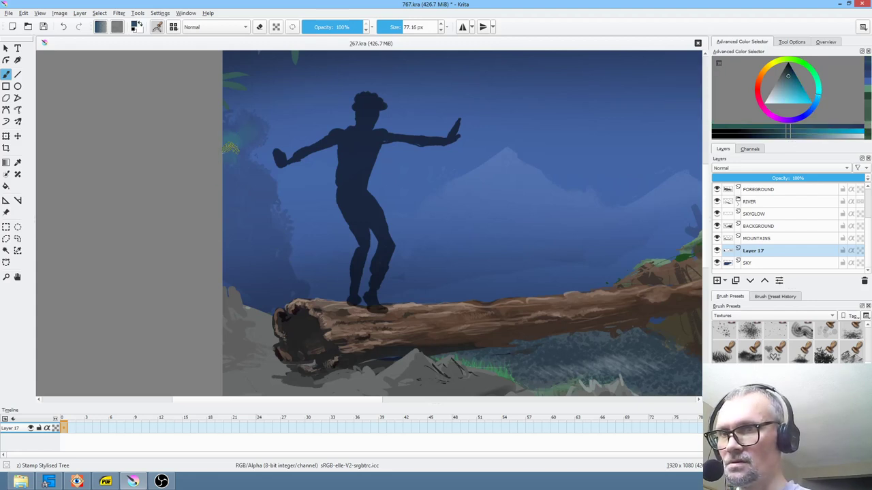
pyautogui.scroll(-2, 429, 228)
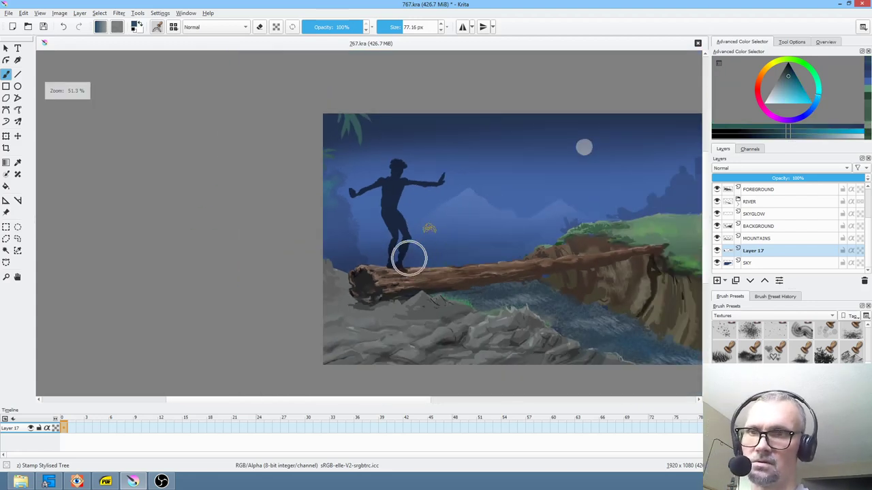
pyautogui.moveTo(448, 211); pyautogui.dragTo(399, 235)
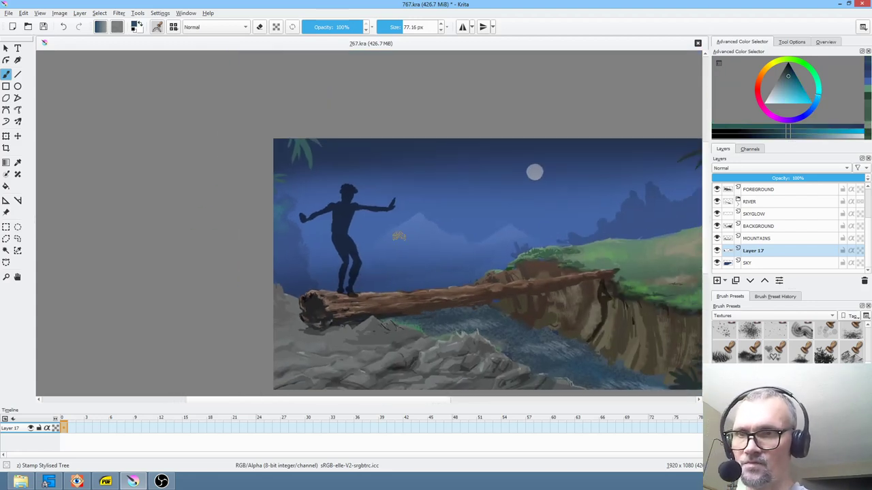
# Stamp dark foliage with the Stamp Leaves brush over the left silhouette down to the log and over the silhouette behind the grassy hill.
pyautogui.click(787, 76)
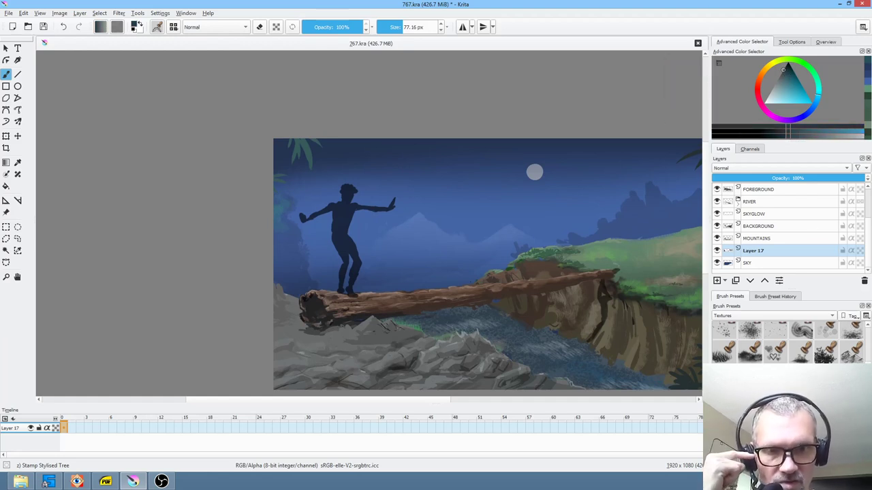
pyautogui.click(826, 351)
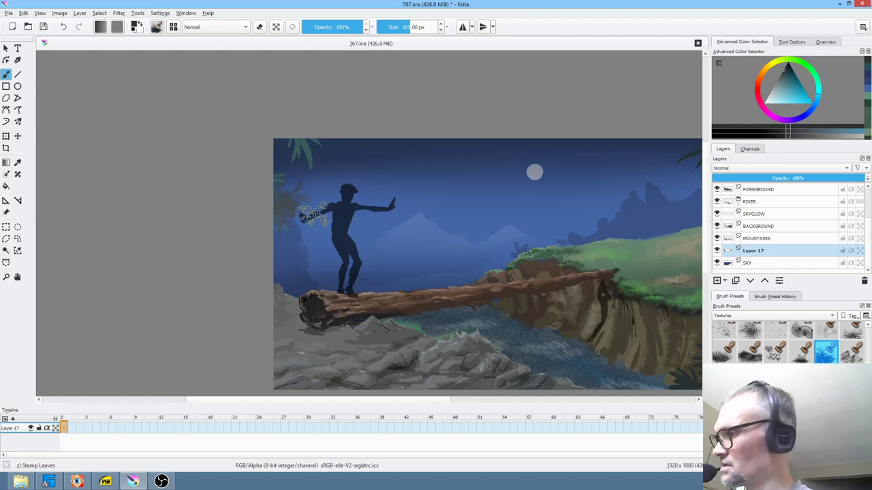
pyautogui.press('e')
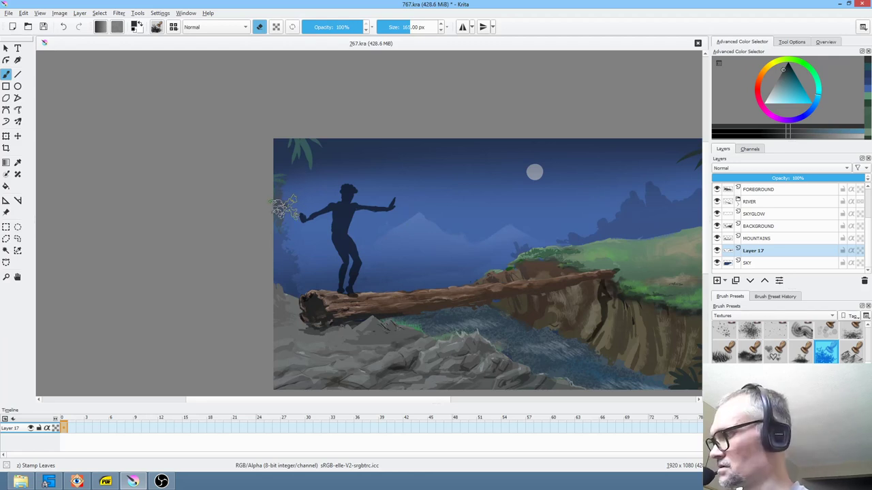
pyautogui.press('e')
pyautogui.click(272, 208)
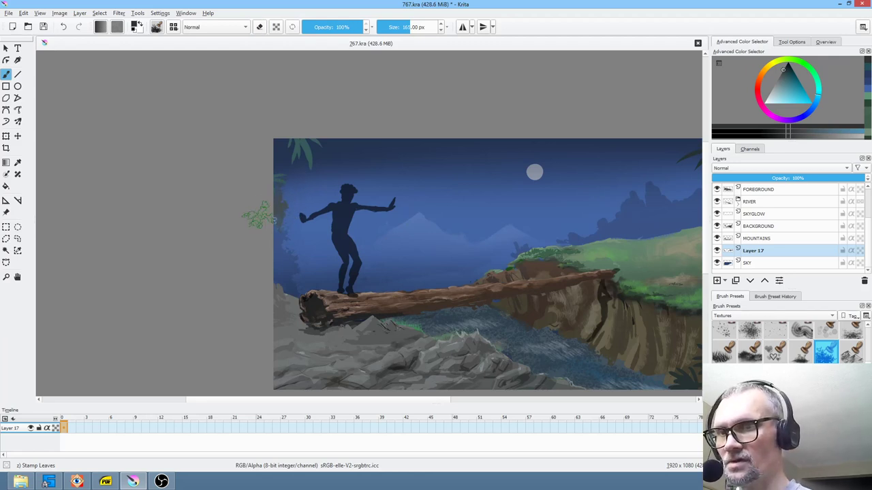
pyautogui.moveTo(273, 207)
pyautogui.mouseDown()
pyautogui.moveTo(283, 255)
pyautogui.moveTo(297, 271)
pyautogui.moveTo(293, 286)
pyautogui.moveTo(305, 291)
pyautogui.moveTo(308, 267)
pyautogui.moveTo(317, 298)
pyautogui.mouseUp()
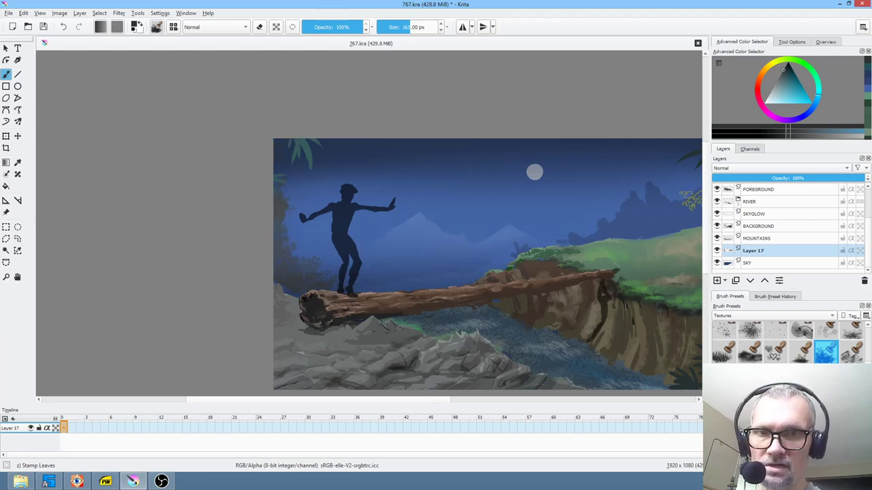
pyautogui.moveTo(704, 222); pyautogui.dragTo(697, 185)
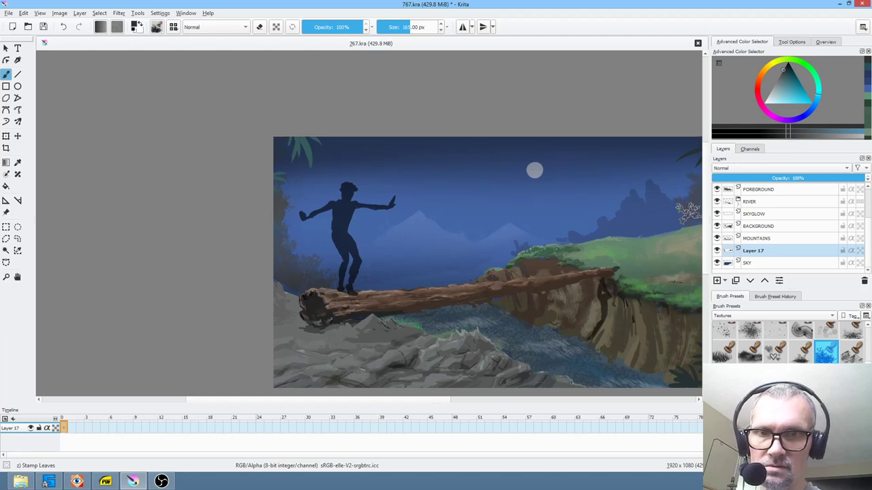
pyautogui.moveTo(671, 216); pyautogui.dragTo(651, 229)
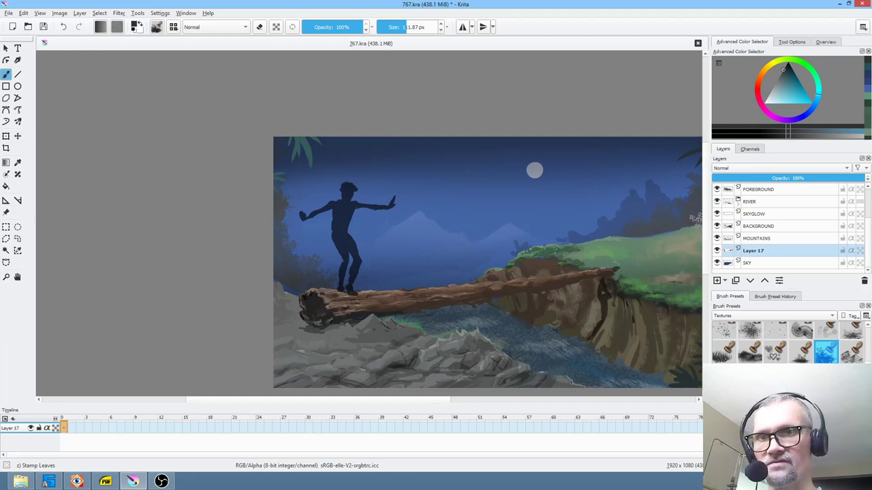
# Add a paint layer above Layer 17 and stamp a row of dark bushes behind the log, below the distant mountains.
pyautogui.moveTo(728, 214)
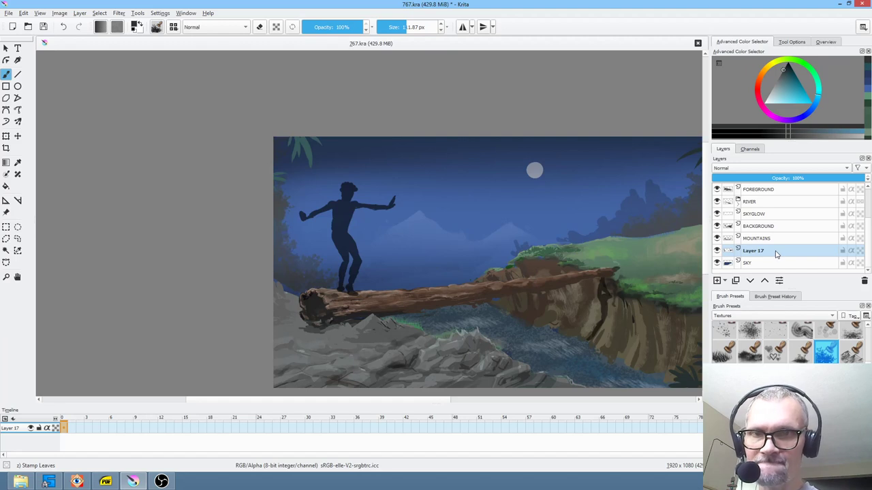
pyautogui.click(716, 280)
pyautogui.moveTo(395, 261)
pyautogui.mouseDown()
pyautogui.moveTo(395, 271)
pyautogui.moveTo(406, 261)
pyautogui.moveTo(439, 268)
pyautogui.mouseUp()
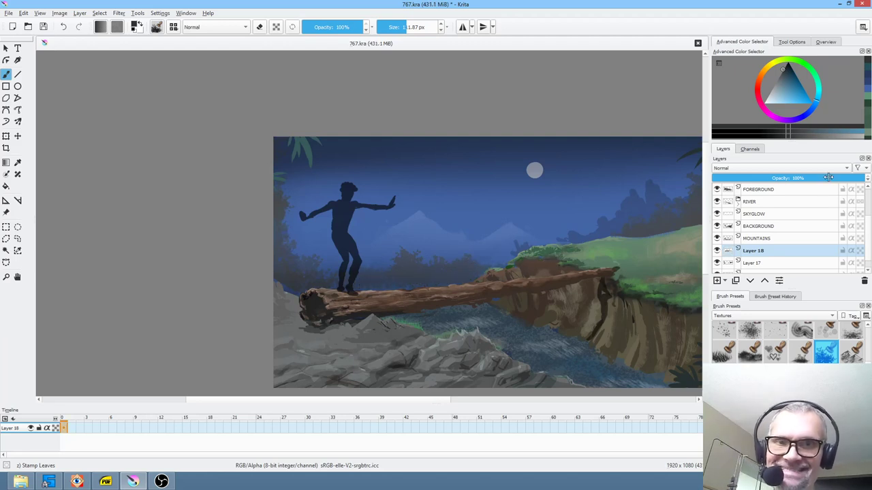
# Lower the new bush layer's opacity to 66%, fade it slightly more and move it beneath Layer 17.
pyautogui.moveTo(843, 180); pyautogui.dragTo(816, 179)
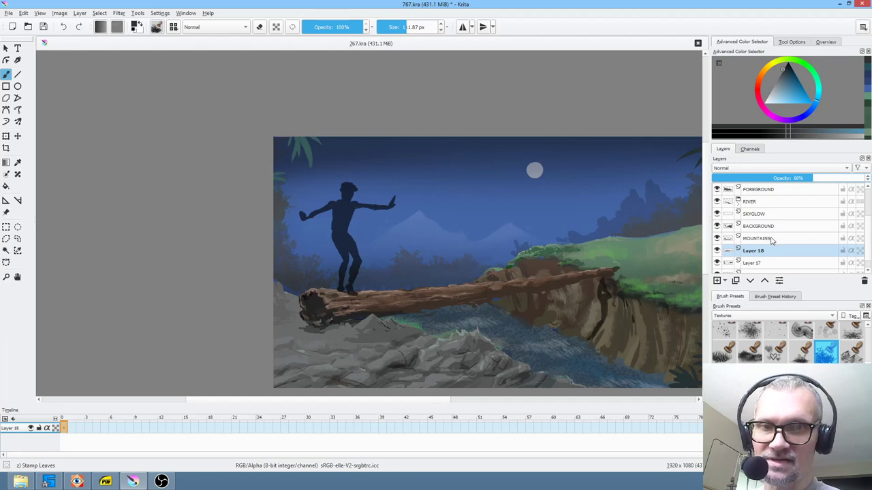
pyautogui.moveTo(767, 255); pyautogui.dragTo(772, 264)
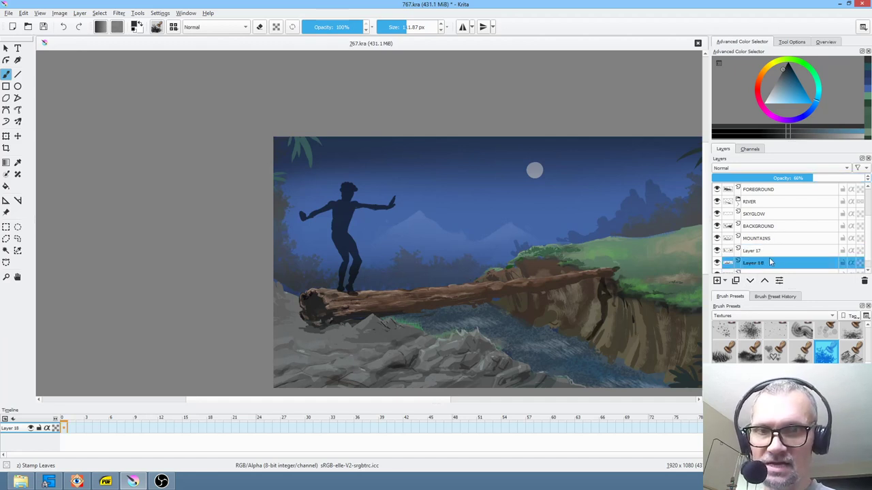
pyautogui.moveTo(805, 178); pyautogui.dragTo(793, 178)
# Isolate Layer 17 and sample the silhouette's dark colour for the leaf stamps, undoing the last test stamp.
pyautogui.click(774, 252)
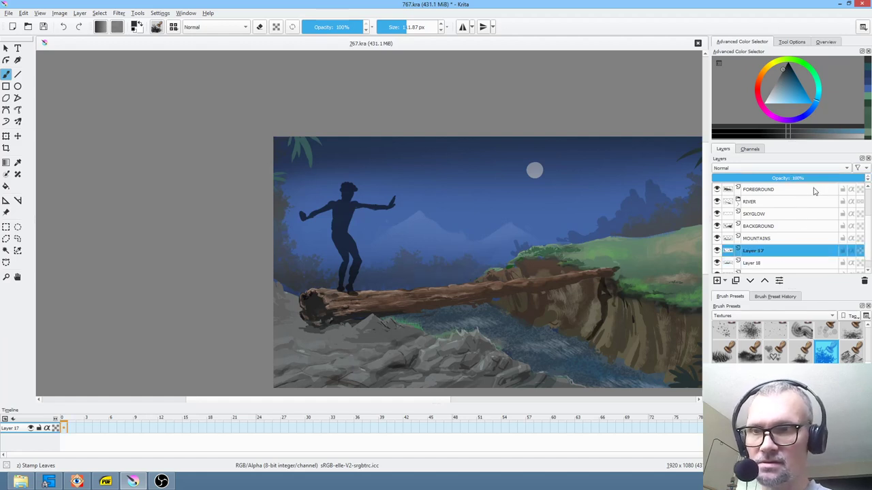
pyautogui.click(786, 68)
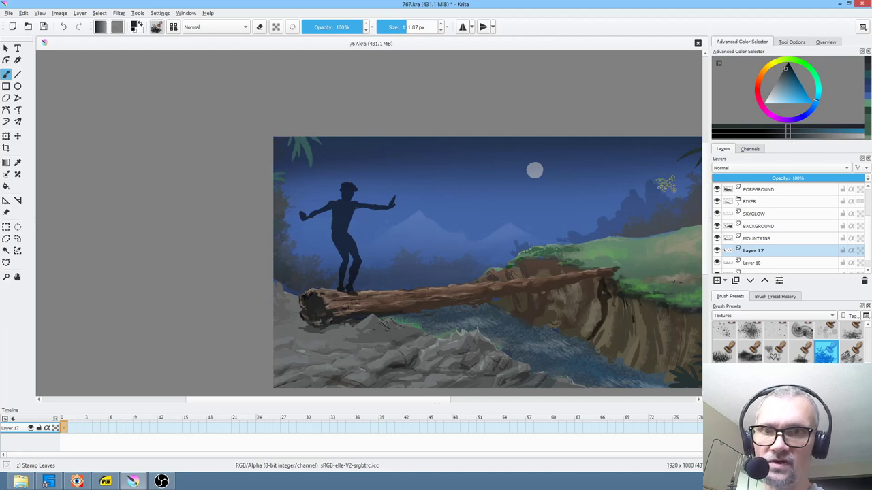
pyautogui.keyDown('ctrl'); pyautogui.click(658, 188); pyautogui.keyUp('ctrl')
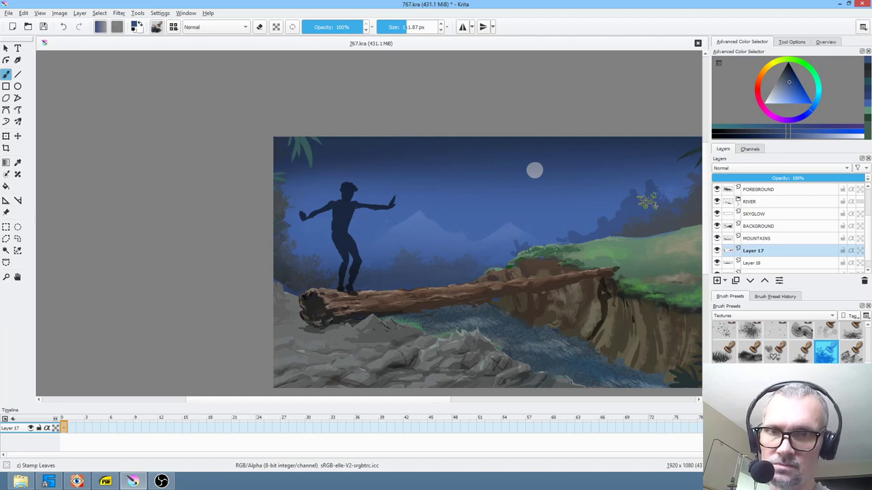
pyautogui.click(634, 209)
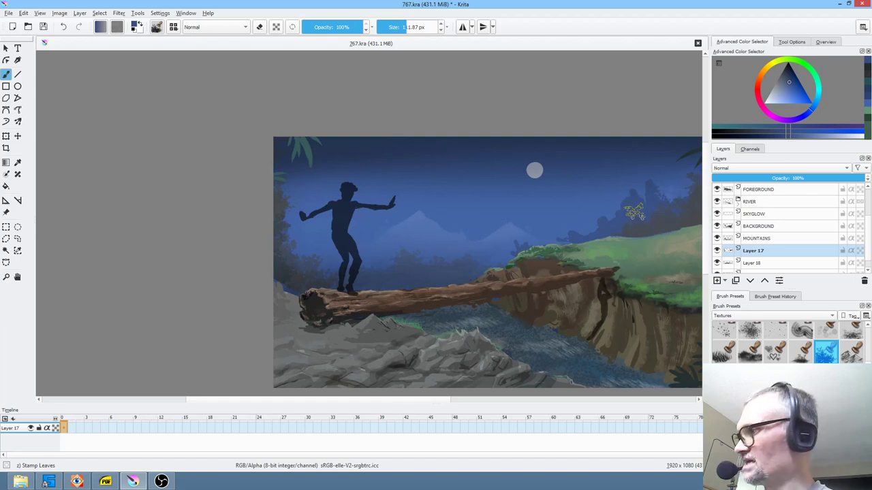
pyautogui.press('i')
pyautogui.keyDown('ctrl'); pyautogui.click(634, 222); pyautogui.keyUp('ctrl')
pyautogui.hotkey('ctrl', 'z')
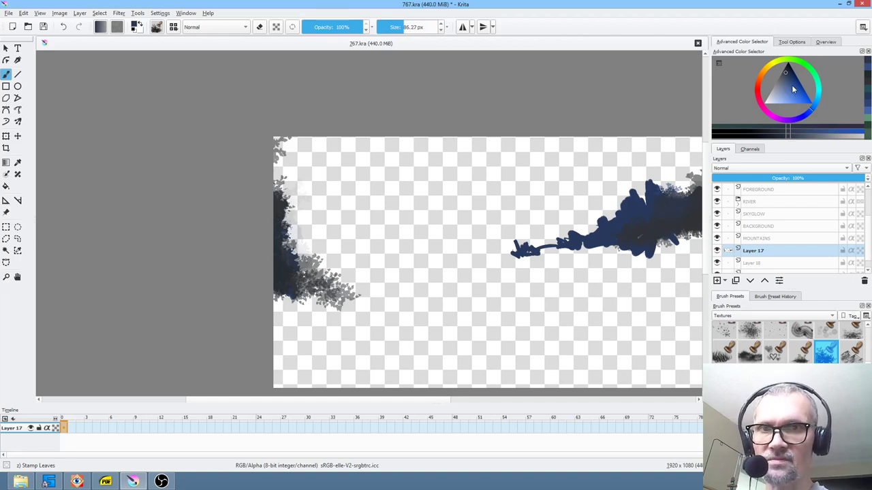
# Try muted blue and green leaf stamps on the right-hand silhouette and compare the isolated layer with the full scene.
pyautogui.click(786, 80)
pyautogui.moveTo(666, 198)
pyautogui.mouseDown()
pyautogui.moveTo(657, 190)
pyautogui.moveTo(668, 211)
pyautogui.moveTo(659, 217)
pyautogui.mouseUp()
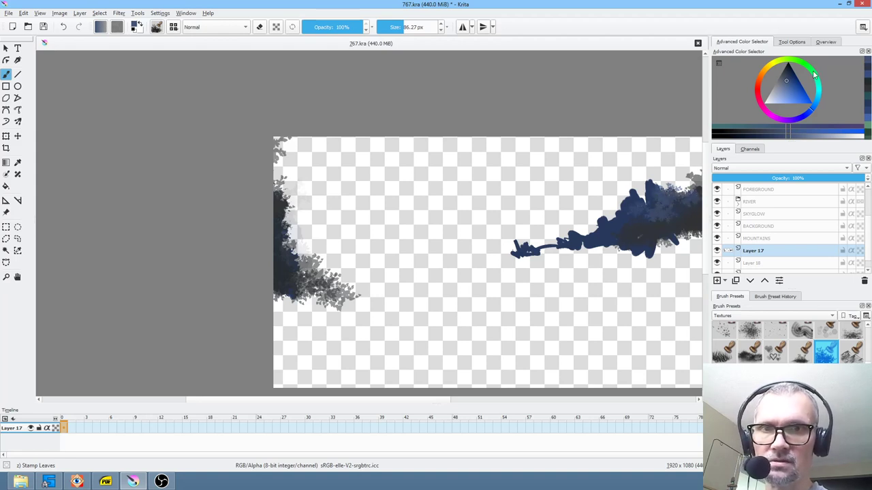
pyautogui.click(813, 72)
pyautogui.moveTo(670, 196)
pyautogui.mouseDown()
pyautogui.moveTo(661, 194)
pyautogui.moveTo(669, 214)
pyautogui.moveTo(694, 189)
pyautogui.mouseUp()
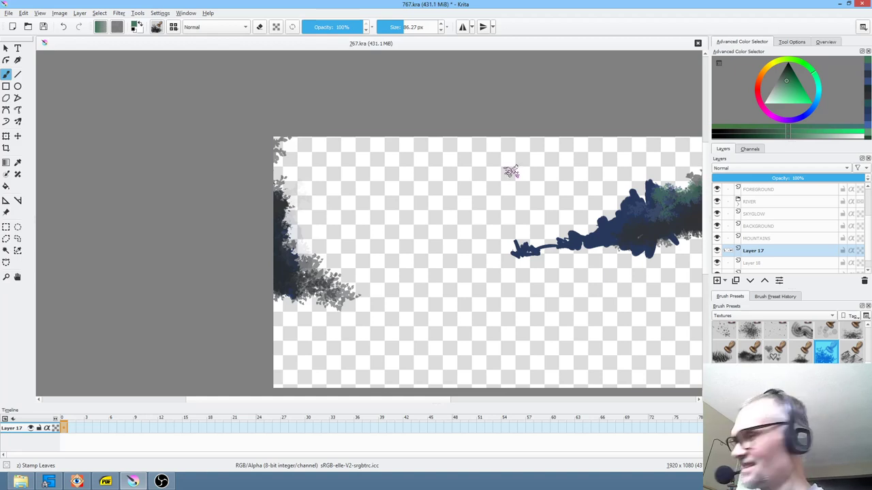
pyautogui.hotkey('alt', 'i')
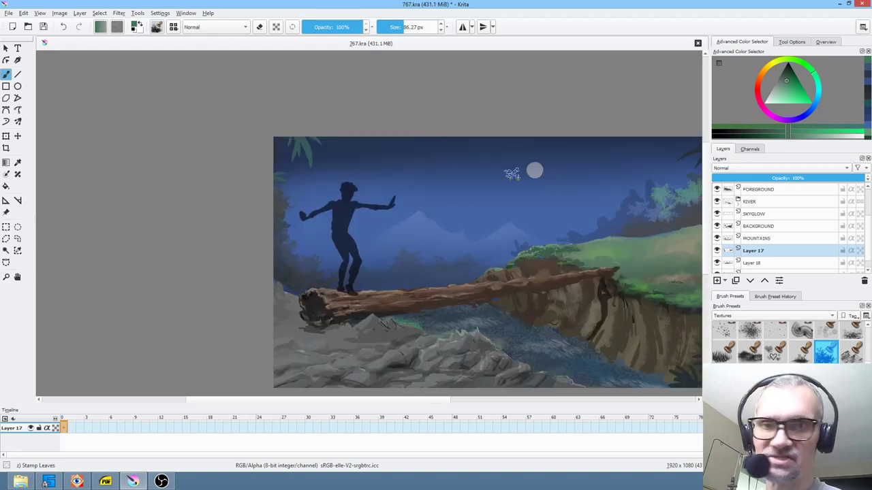
pyautogui.hotkey('alt', 'i')
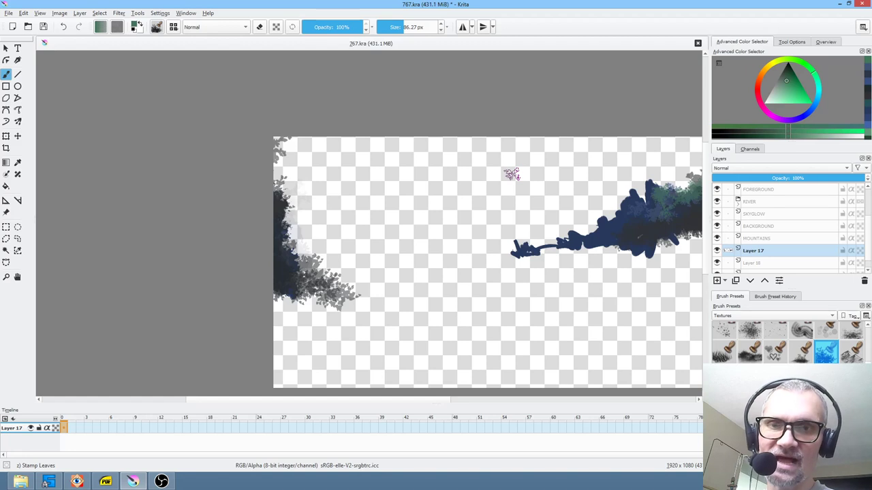
pyautogui.hotkey('alt', 'i')
pyautogui.hotkey('alt', 'i')
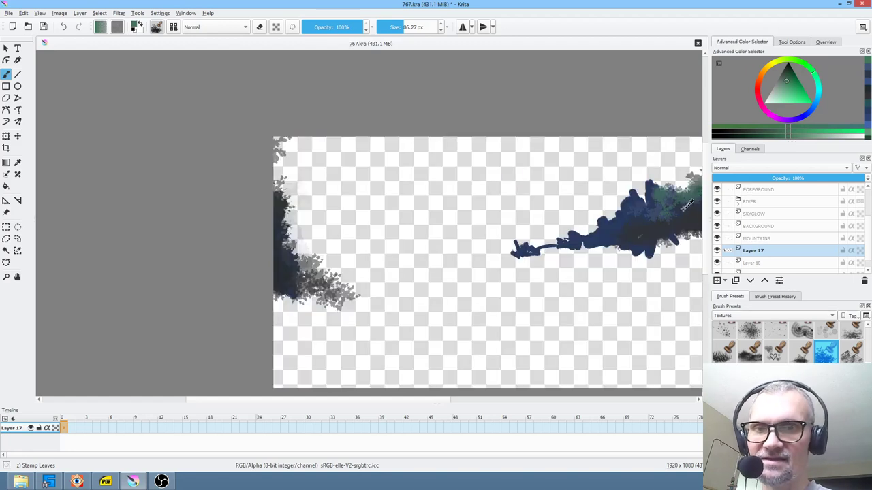
# Sample the near-black foliage colour and stamp leaves across the right-hand silhouette to its thin tail, with the brush at about 71 px.
pyautogui.keyDown('ctrl'); pyautogui.click(688, 200); pyautogui.keyUp('ctrl')
pyautogui.moveTo(696, 183)
pyautogui.mouseDown()
pyautogui.moveTo(690, 202)
pyautogui.moveTo(656, 198)
pyautogui.moveTo(663, 217)
pyautogui.moveTo(640, 223)
pyautogui.moveTo(688, 216)
pyautogui.moveTo(651, 235)
pyautogui.moveTo(685, 224)
pyautogui.moveTo(684, 252)
pyautogui.moveTo(662, 238)
pyautogui.moveTo(675, 232)
pyautogui.moveTo(643, 229)
pyautogui.moveTo(627, 212)
pyautogui.moveTo(599, 236)
pyautogui.moveTo(571, 241)
pyautogui.moveTo(573, 252)
pyautogui.moveTo(510, 252)
pyautogui.moveTo(554, 252)
pyautogui.moveTo(612, 230)
pyautogui.moveTo(550, 251)
pyautogui.moveTo(599, 237)
pyautogui.moveTo(578, 229)
pyautogui.moveTo(567, 240)
pyautogui.moveTo(602, 233)
pyautogui.mouseUp()
pyautogui.press(']')
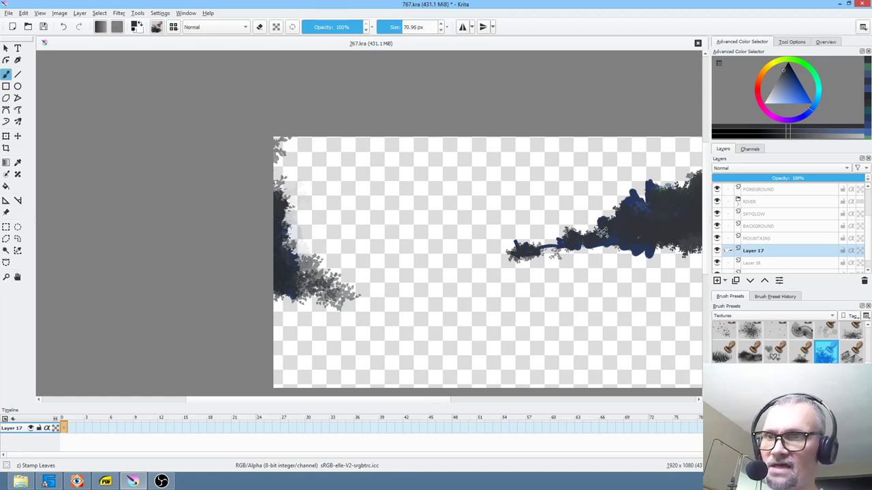
# Leave the isolated view of Layer 17, check that layer's effect on the whole scene, and activate eraser mode.
pyautogui.press('i')
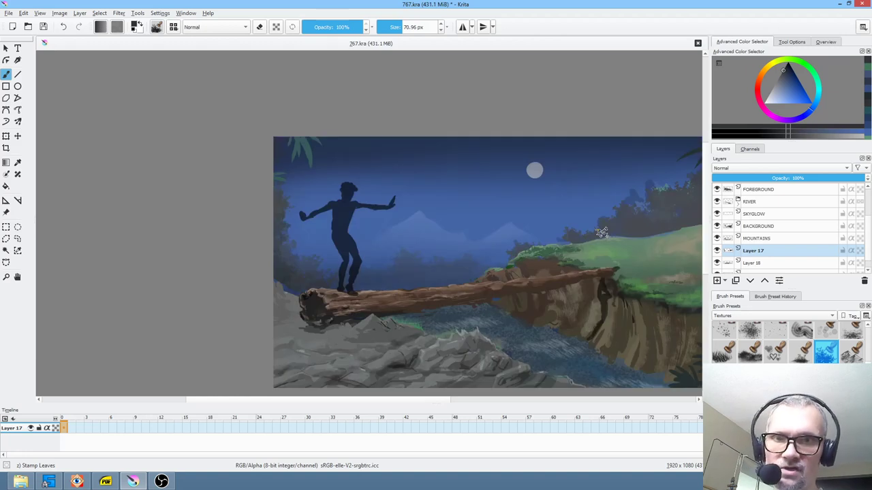
pyautogui.click(716, 251)
pyautogui.click(716, 251)
pyautogui.press('e')
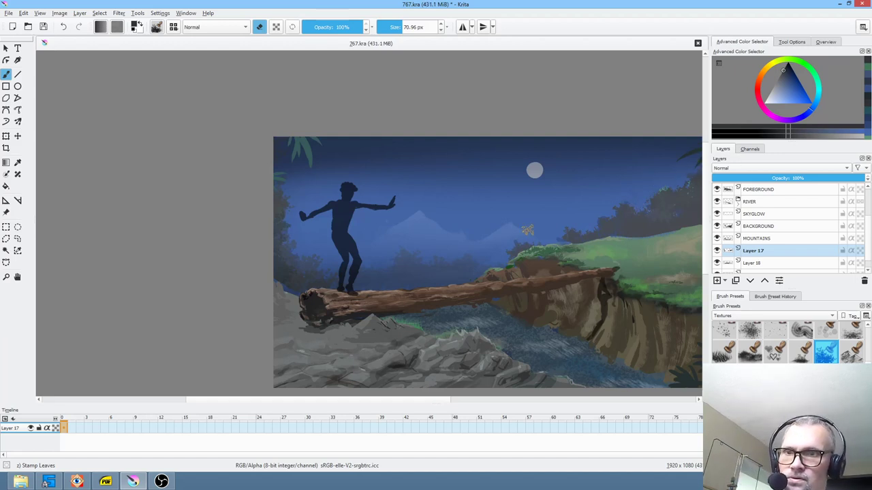
pyautogui.scroll(-2, 528, 230)
pyautogui.scroll(2, 531, 230)
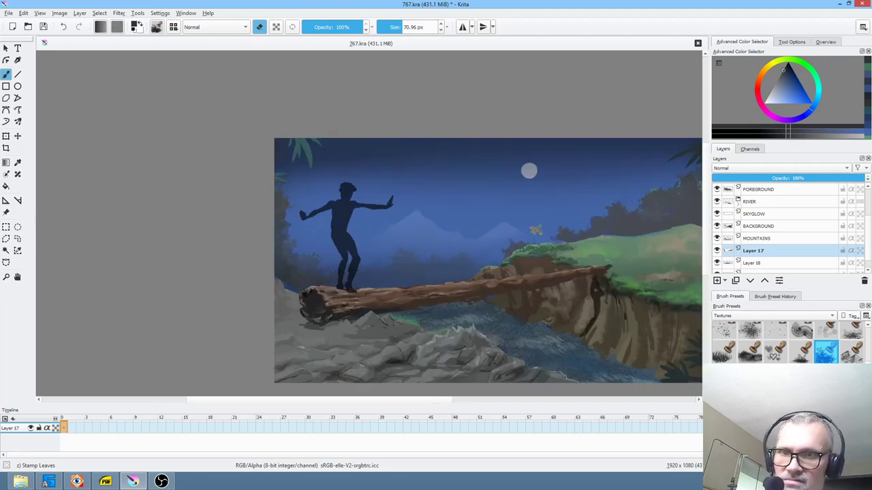
# Save the document and play back the balancing animation against the painted background.
pyautogui.hotkey('ctrl', 's')
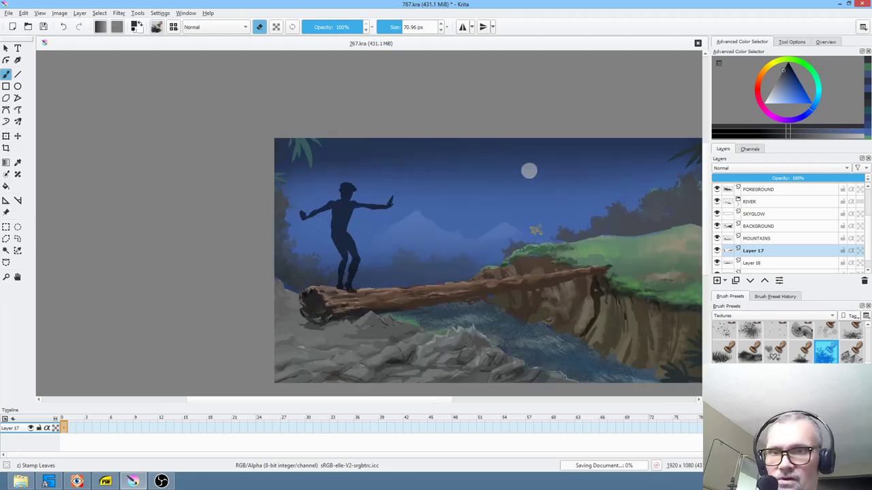
pyautogui.press('space')
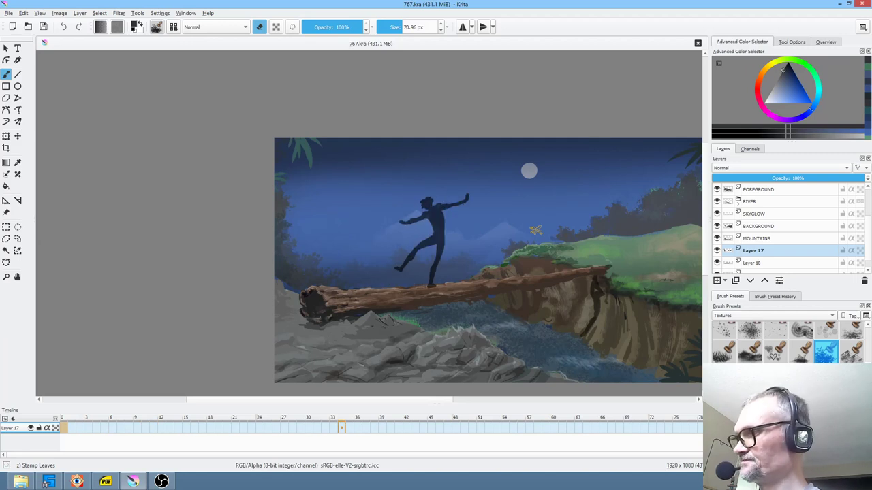
# Add a new paint layer above the figure's layer and name it CLOUDS.
pyautogui.scroll(2, 868, 191)
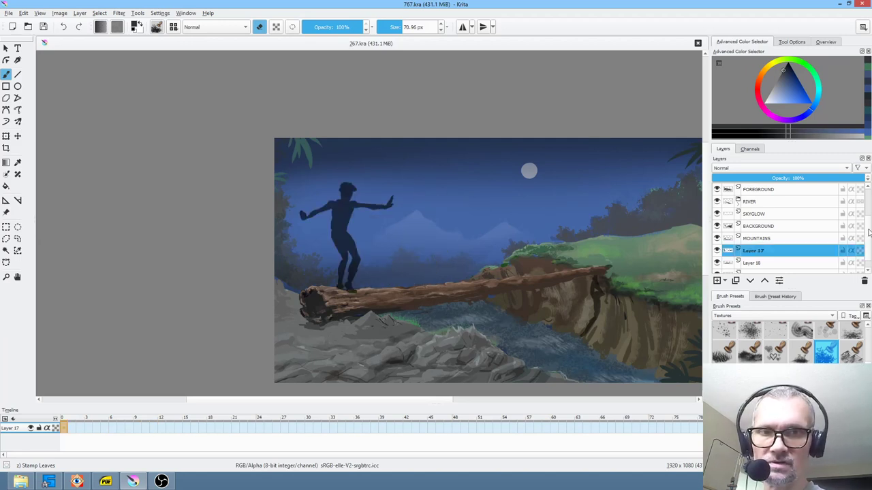
pyautogui.click(767, 190)
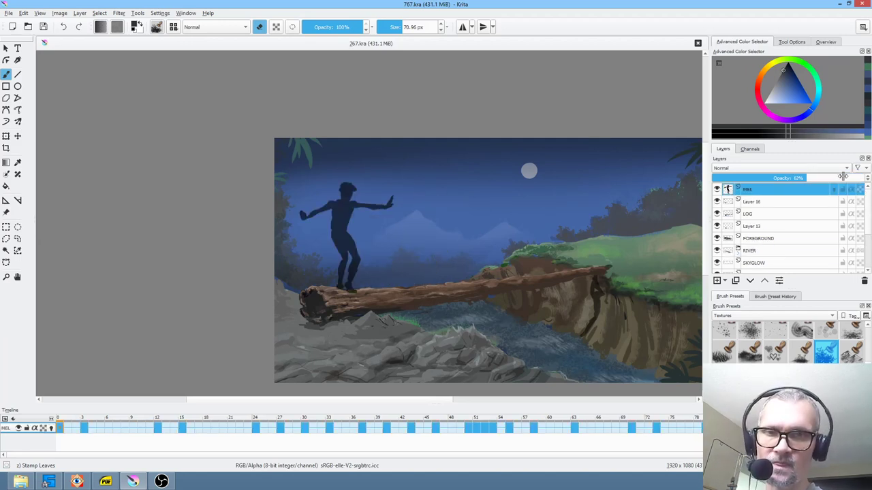
pyautogui.click(716, 279)
pyautogui.doubleClick(780, 189)
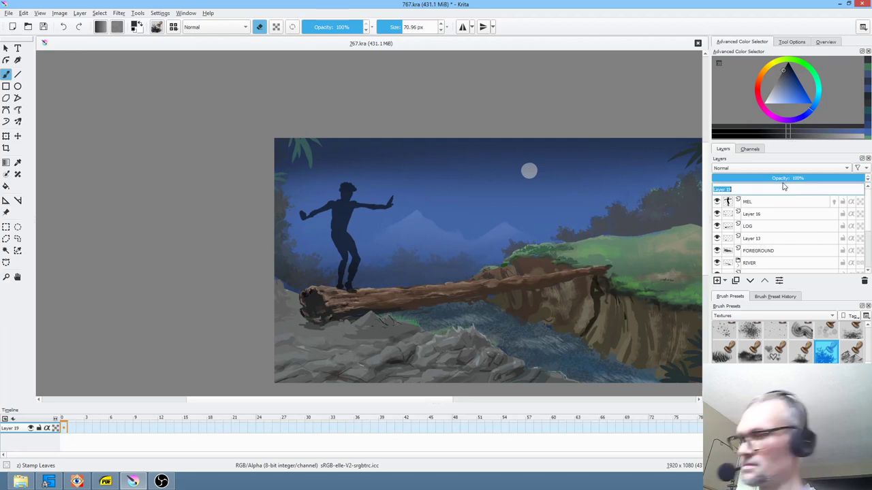
pyautogui.write('c')
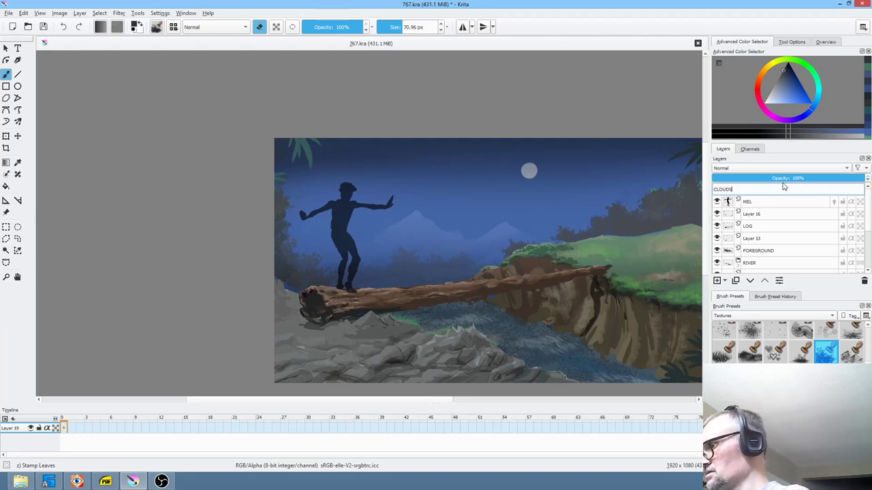
pyautogui.press('Return')
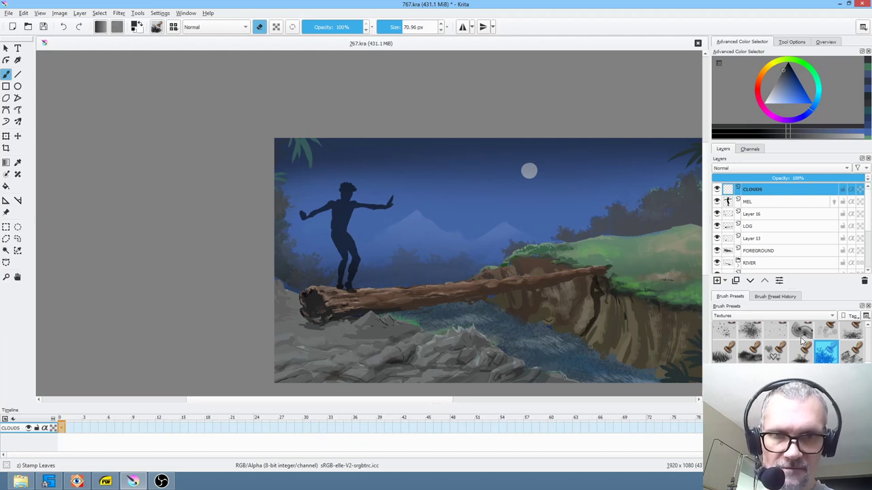
pyautogui.click(723, 333)
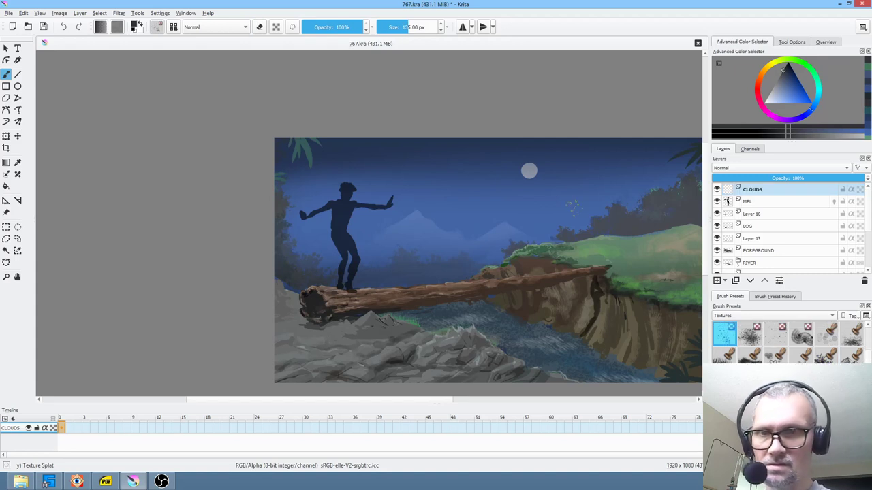
pyautogui.click(749, 332)
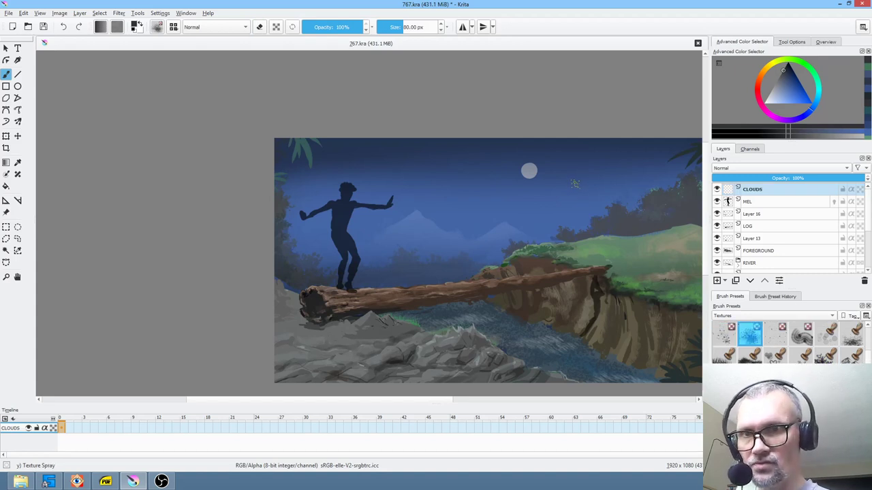
pyautogui.keyDown('shift'); pyautogui.moveTo(553, 199); pyautogui.dragTo(560, 200); pyautogui.keyUp('shift')
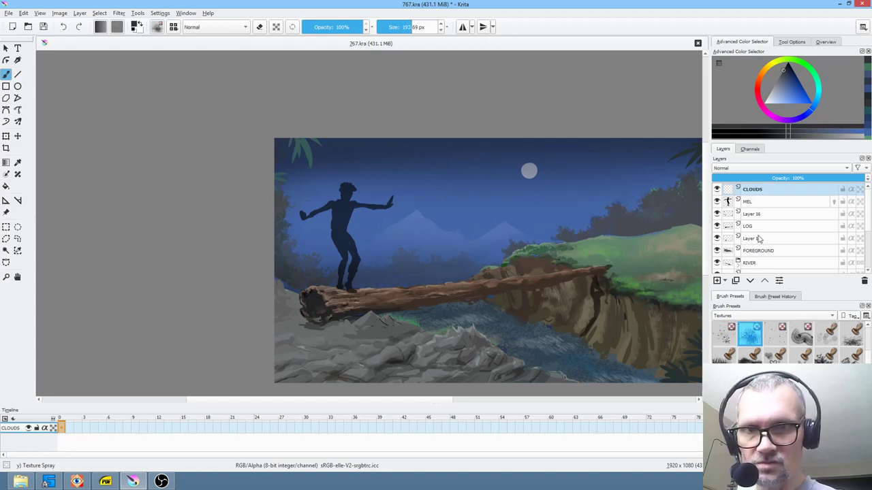
pyautogui.click(781, 337)
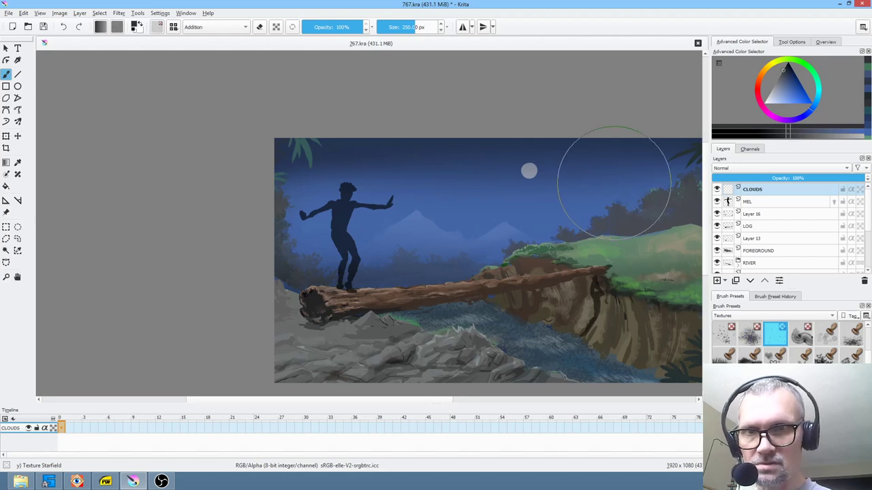
pyautogui.click(851, 333)
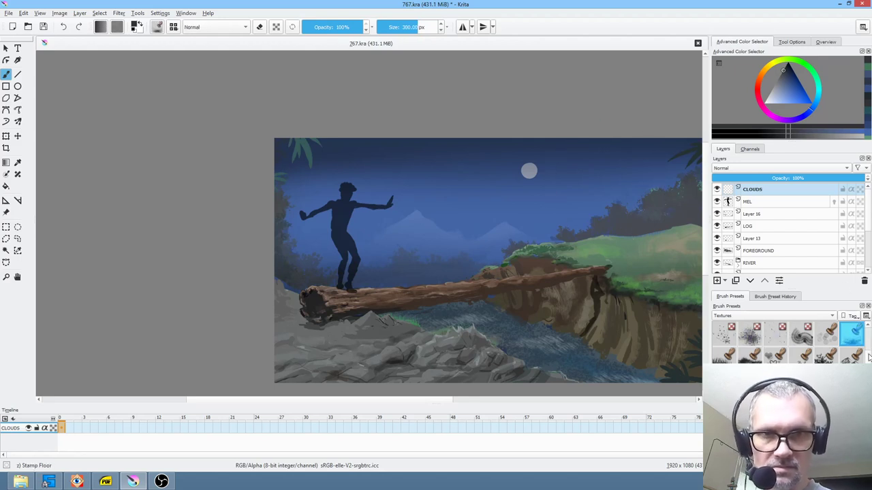
pyautogui.scroll(-1, 869, 330)
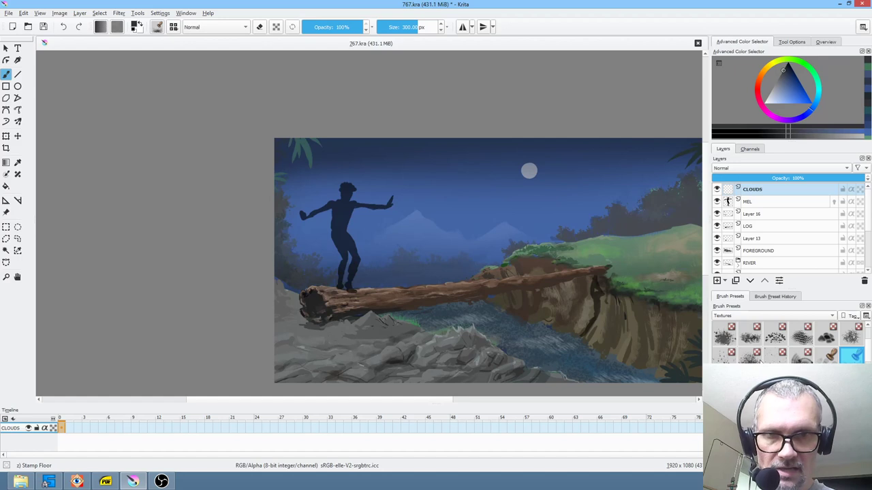
pyautogui.click(729, 335)
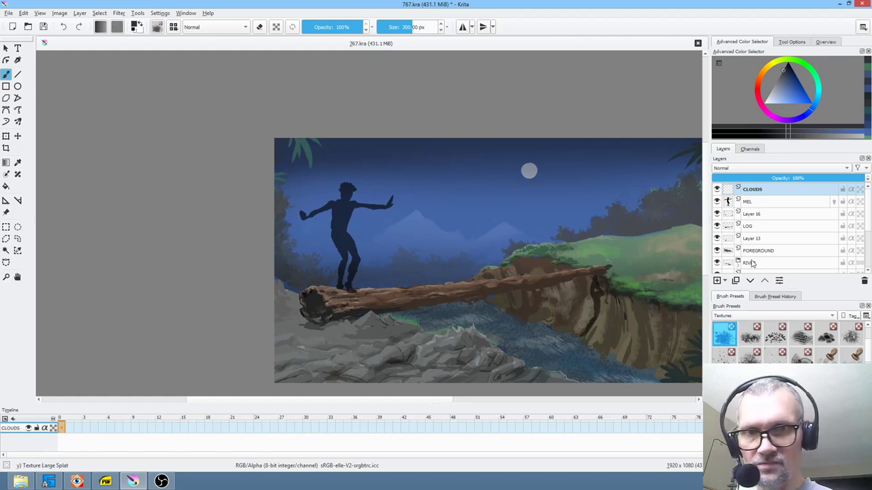
# Paint two white clouds in the sky, one on each side of the moon, using Texture Snow Pile at about 160 px.
pyautogui.click(826, 334)
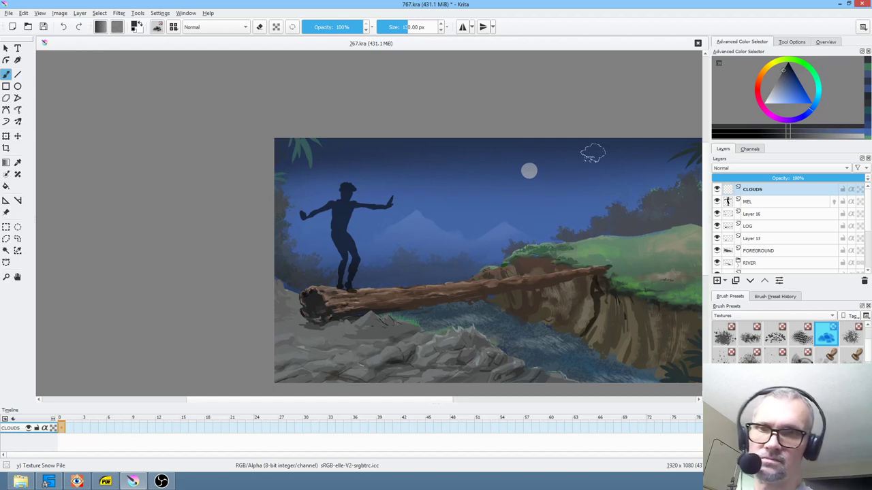
pyautogui.moveTo(561, 181)
pyautogui.keyDown('shift'); pyautogui.mouseDown()
pyautogui.moveTo(580, 181)
pyautogui.moveTo(570, 181)
pyautogui.mouseUp(); pyautogui.keyUp('shift')
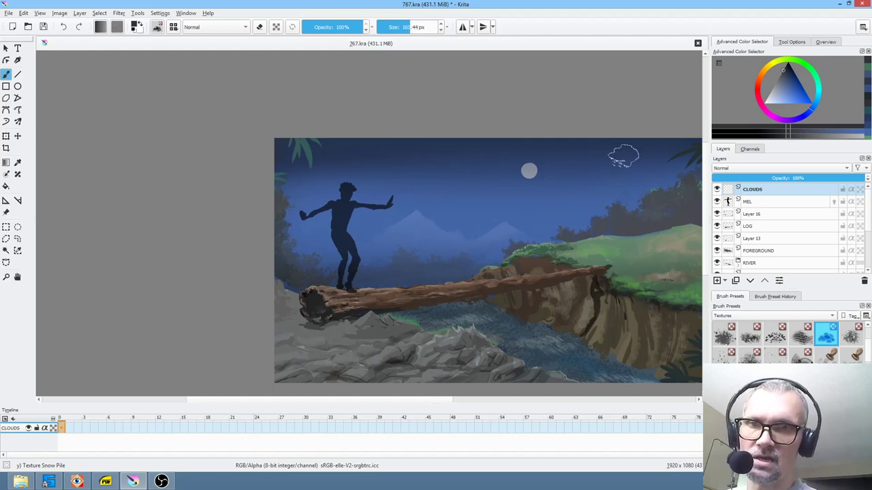
pyautogui.moveTo(793, 89); pyautogui.dragTo(734, 134)
pyautogui.moveTo(635, 156)
pyautogui.mouseDown()
pyautogui.moveTo(656, 155)
pyautogui.moveTo(577, 170)
pyautogui.moveTo(691, 159)
pyautogui.mouseUp()
pyautogui.moveTo(461, 164)
pyautogui.mouseDown()
pyautogui.moveTo(439, 168)
pyautogui.moveTo(440, 148)
pyautogui.moveTo(456, 148)
pyautogui.moveTo(464, 173)
pyautogui.moveTo(482, 170)
pyautogui.moveTo(419, 175)
pyautogui.moveTo(423, 163)
pyautogui.moveTo(428, 169)
pyautogui.moveTo(390, 180)
pyautogui.mouseUp()
pyautogui.moveTo(535, 224); pyautogui.dragTo(451, 246)
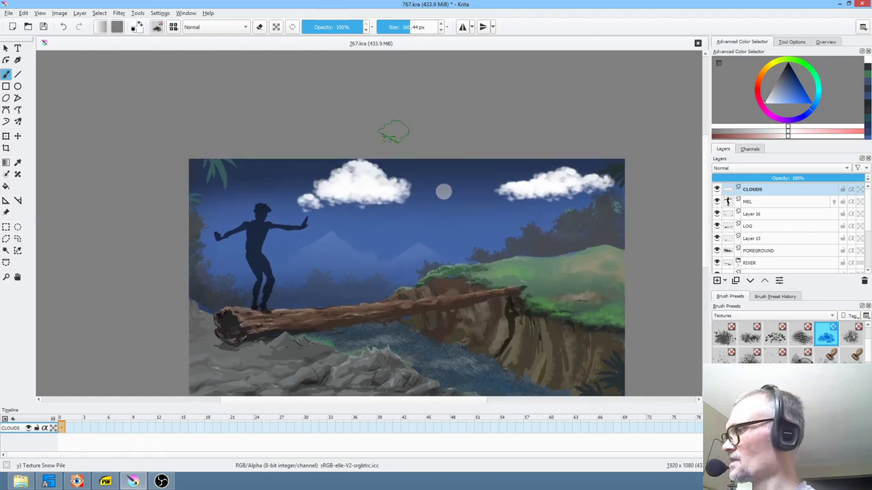
# Erase softly at 30% opacity along the undersides of both clouds to shade them.
pyautogui.press('e')
pyautogui.moveTo(332, 27); pyautogui.dragTo(318, 29)
pyautogui.moveTo(393, 216)
pyautogui.mouseDown()
pyautogui.moveTo(380, 192)
pyautogui.moveTo(369, 199)
pyautogui.moveTo(367, 189)
pyautogui.moveTo(326, 207)
pyautogui.mouseUp()
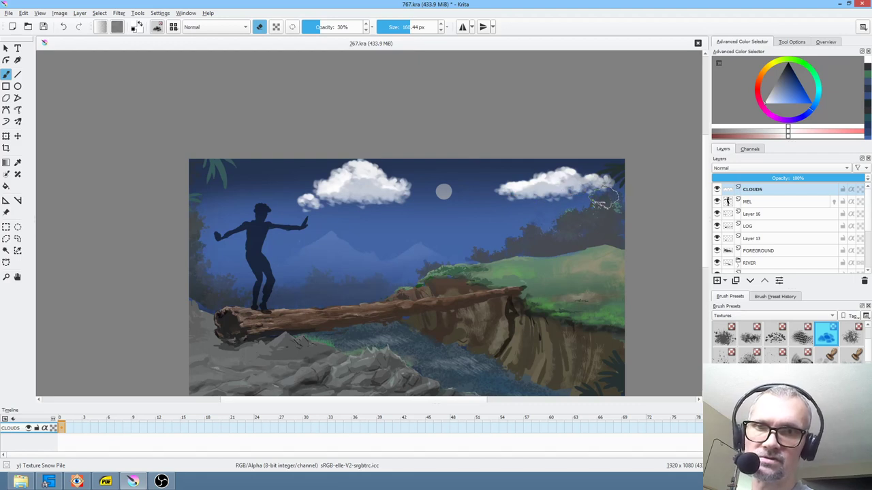
pyautogui.moveTo(555, 188)
pyautogui.mouseDown()
pyautogui.moveTo(549, 198)
pyautogui.moveTo(572, 194)
pyautogui.moveTo(562, 201)
pyautogui.moveTo(578, 184)
pyautogui.mouseUp()
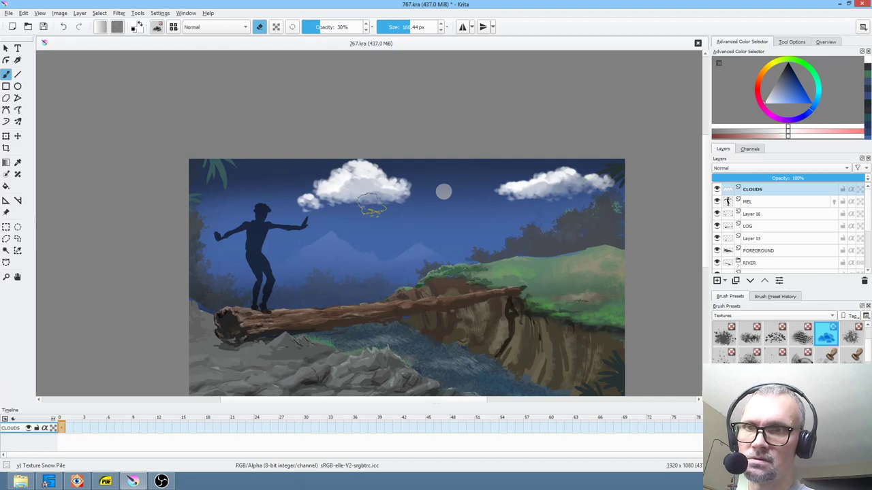
# Stretch the clouds horizontally and shift them left until the larger cloud extends past the canvas's left edge.
pyautogui.hotkey('ctrl', 't')
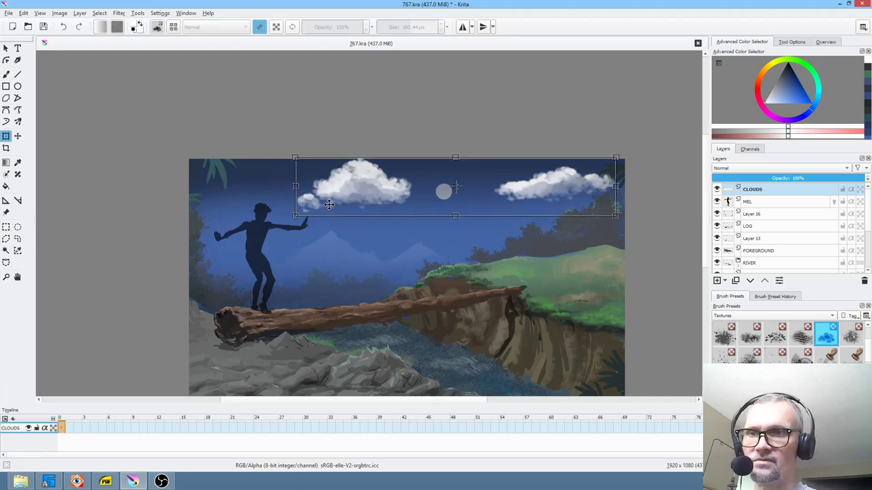
pyautogui.moveTo(295, 186); pyautogui.dragTo(122, 186)
pyautogui.moveTo(322, 187); pyautogui.dragTo(406, 190)
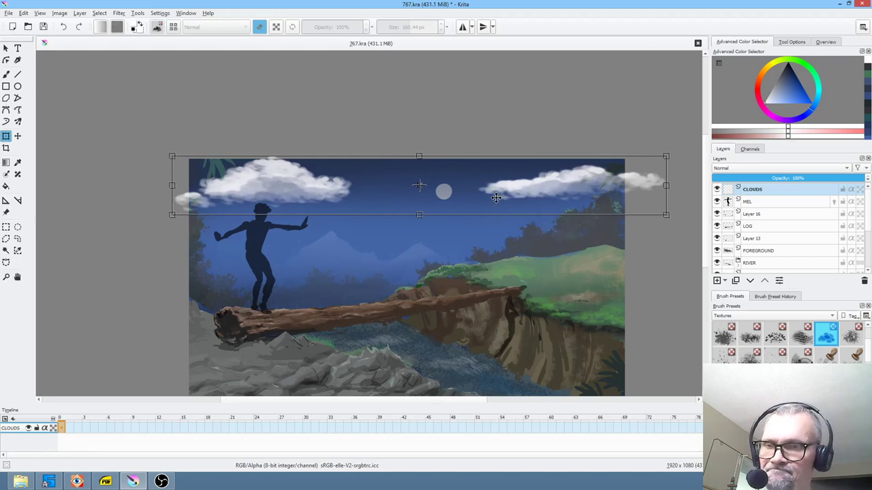
pyautogui.moveTo(496, 197); pyautogui.dragTo(445, 197)
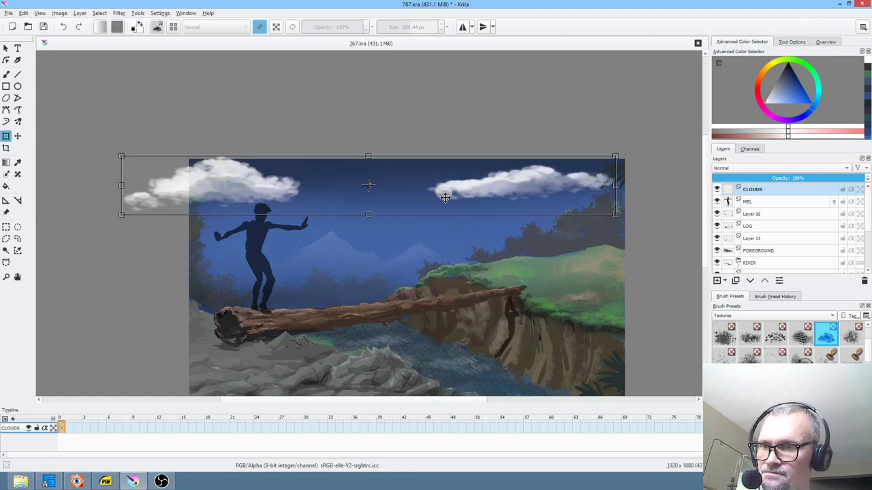
# Create the clouds' starting keyframe at frame 0 and nudge them slightly right in a new keyframe at frame 4.
pyautogui.click(63, 427)
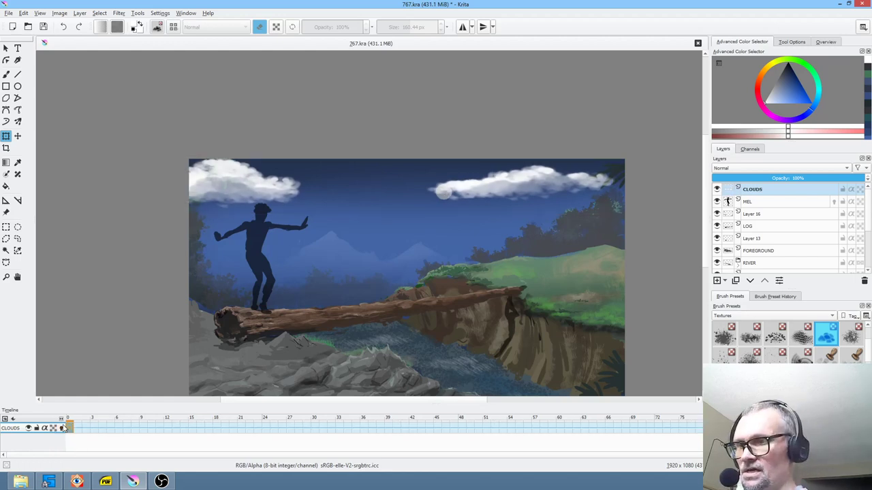
pyautogui.click(267, 195)
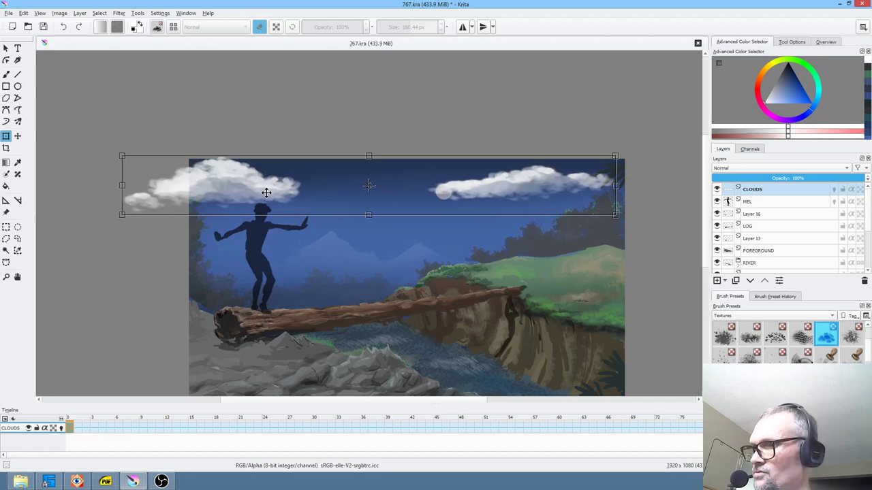
pyautogui.press('Right')
pyautogui.press('Right')
pyautogui.press('Right')
pyautogui.press('Right')
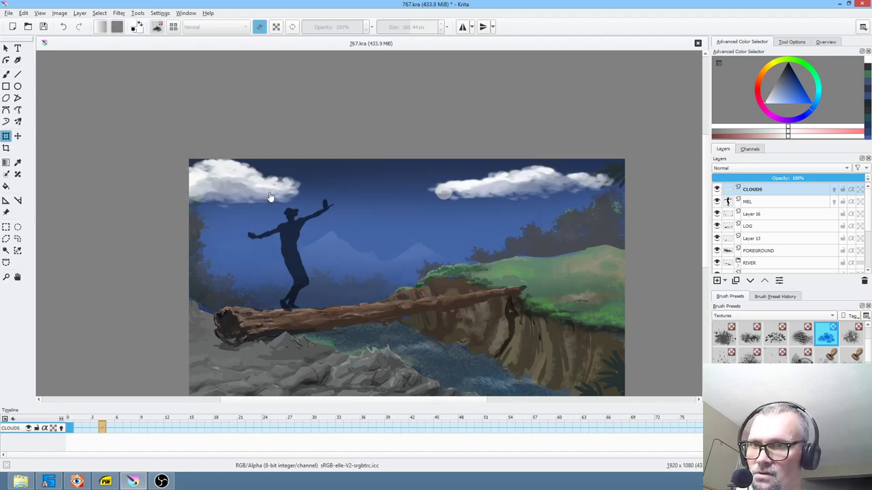
pyautogui.click(269, 196)
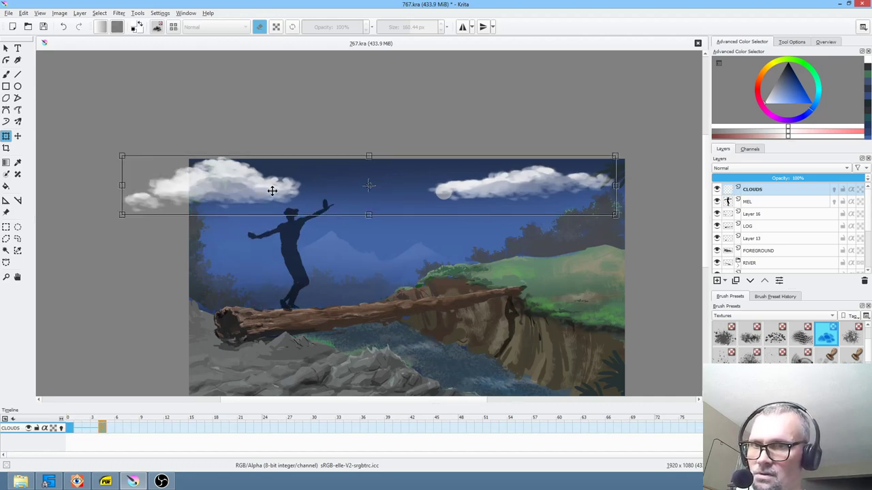
pyautogui.press('Return')
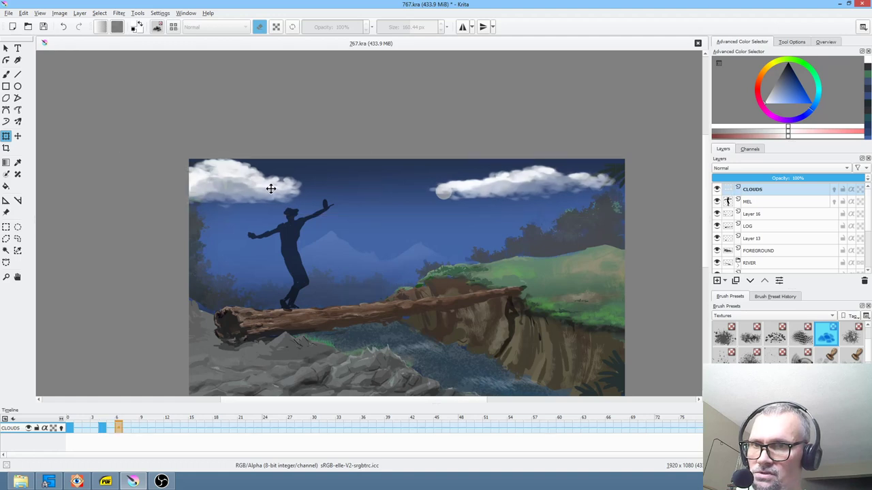
# Nudge the clouds slightly farther right at frames 8 and 12, keeping a keyframe at each.
pyautogui.click(271, 188)
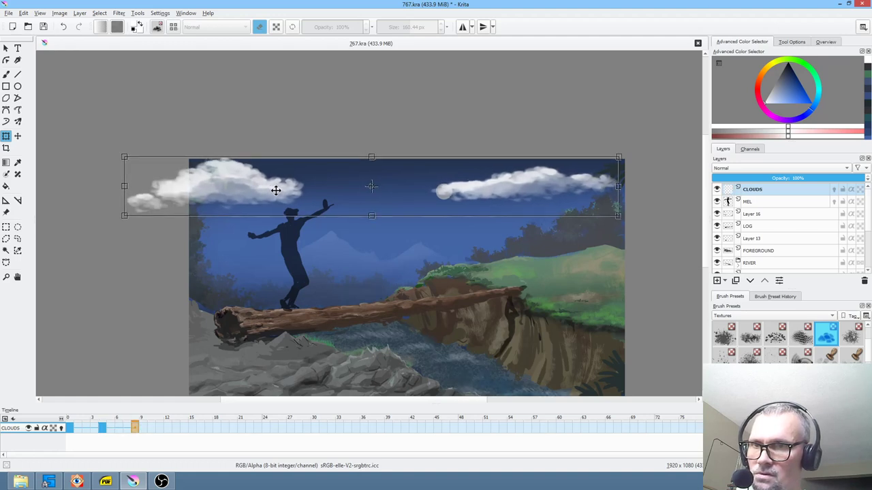
pyautogui.moveTo(276, 191); pyautogui.dragTo(275, 190)
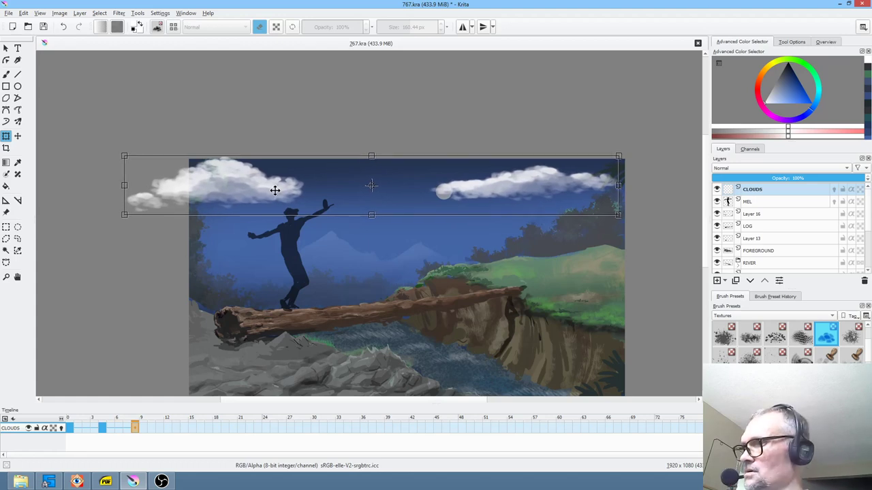
pyautogui.press('Return')
pyautogui.press('Right')
pyautogui.press('Right')
pyautogui.press('Right')
pyautogui.press('Right')
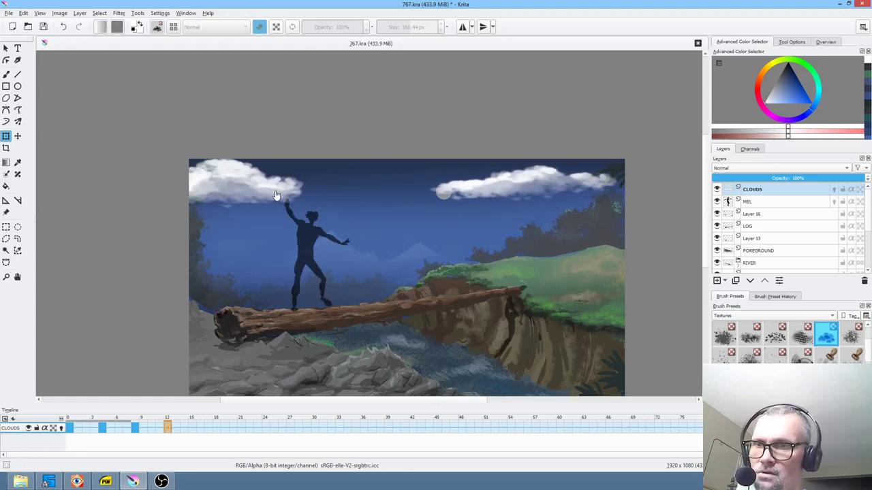
pyautogui.click(255, 187)
pyautogui.moveTo(256, 187); pyautogui.dragTo(259, 187)
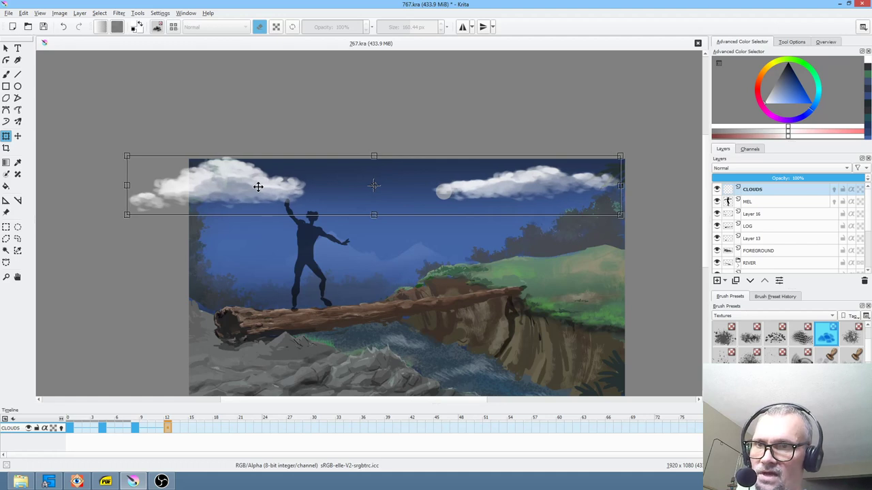
# Nudge the clouds slightly right at frames 16 and 20, keeping a keyframe at each.
pyautogui.click(202, 434)
pyautogui.click(236, 193)
pyautogui.moveTo(243, 185); pyautogui.dragTo(245, 185)
pyautogui.click(232, 428)
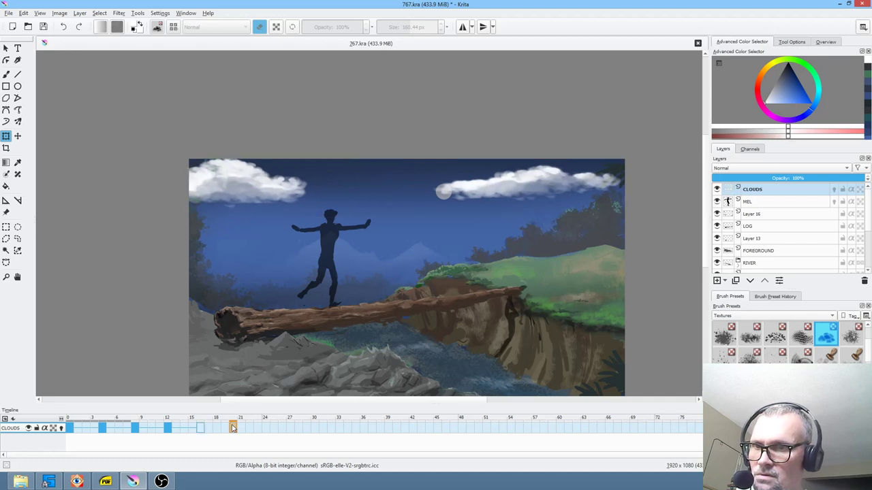
pyautogui.click(225, 178)
pyautogui.moveTo(241, 183); pyautogui.dragTo(244, 182)
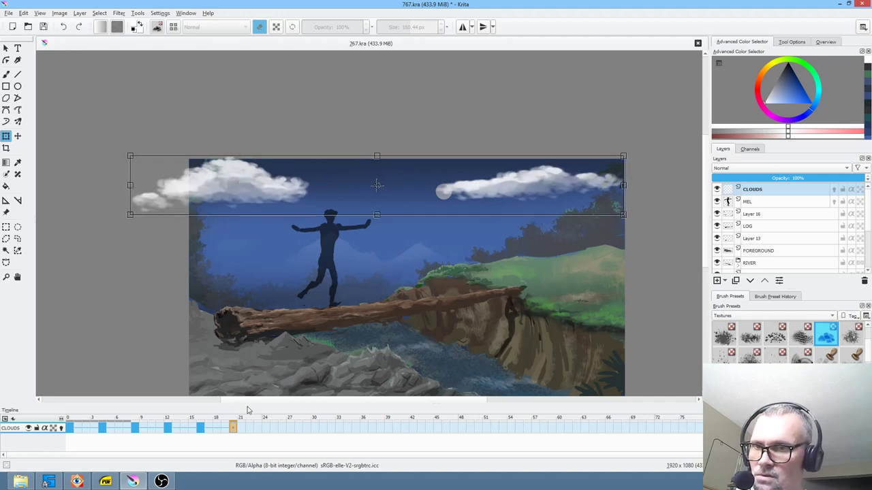
# Continue the cloud drift with keyframes at frames 24 and 28, shifting the clouds slightly farther right in each.
pyautogui.click(266, 428)
pyautogui.click(247, 187)
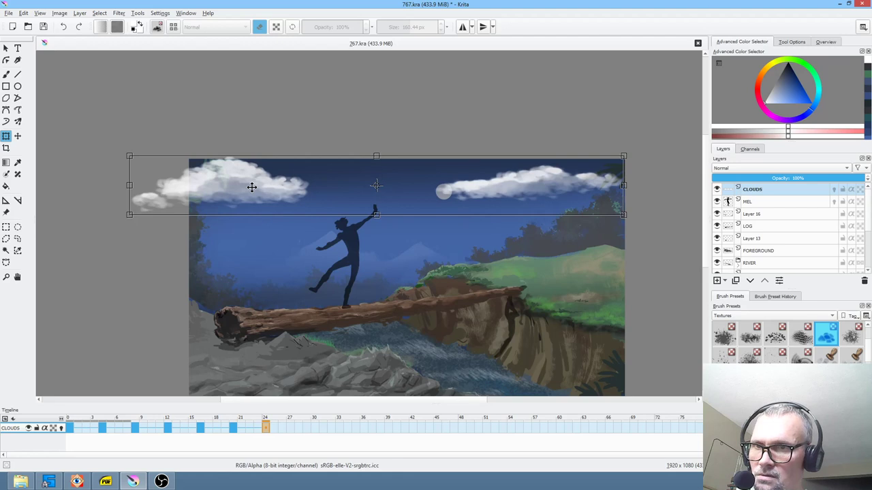
pyautogui.moveTo(252, 186); pyautogui.dragTo(254, 187)
pyautogui.click(298, 428)
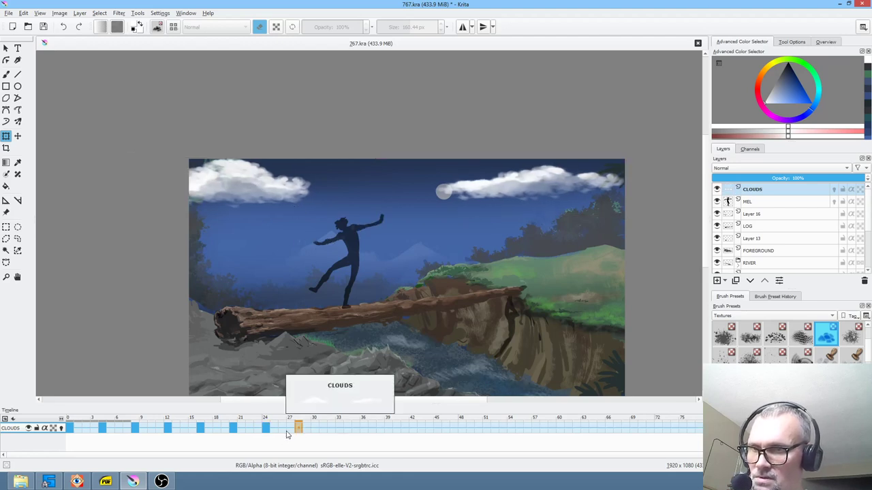
pyautogui.click(273, 181)
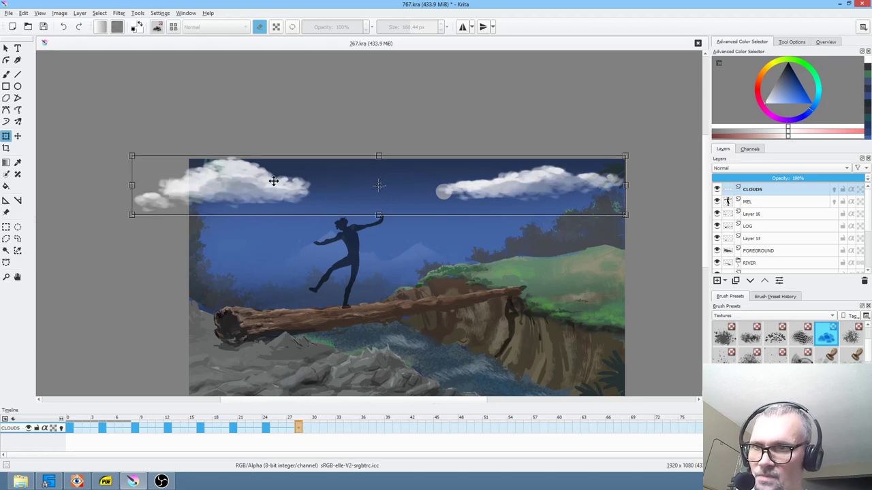
pyautogui.moveTo(272, 185); pyautogui.dragTo(273, 185)
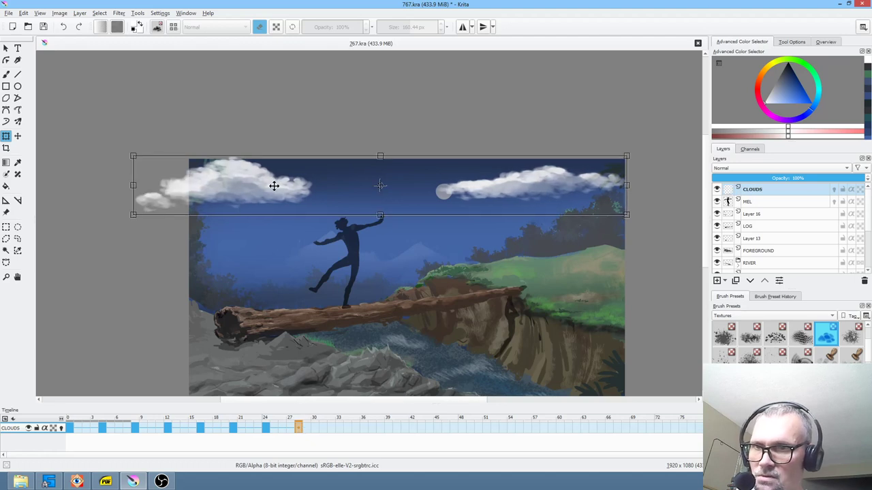
# Shift the clouds a little farther right in new keyframes at frames 32 and 36.
pyautogui.click(329, 433)
pyautogui.click(286, 190)
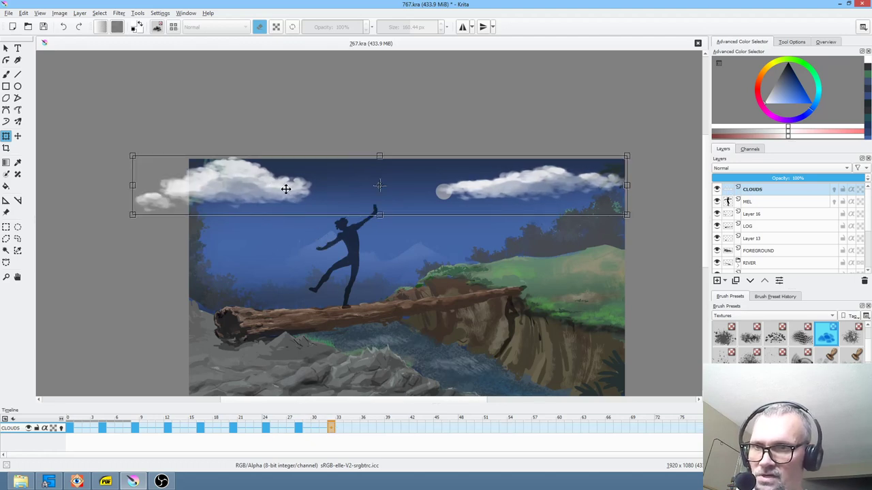
pyautogui.moveTo(274, 186); pyautogui.dragTo(275, 186)
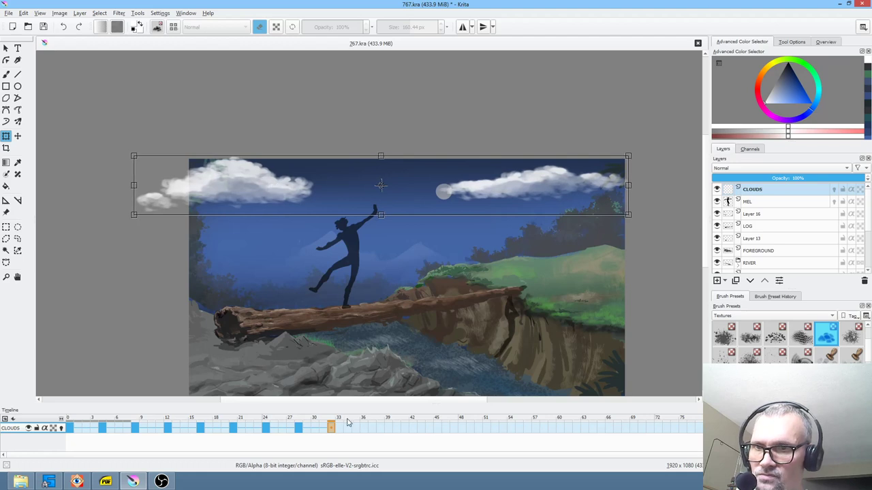
pyautogui.click(363, 433)
pyautogui.click(290, 199)
pyautogui.moveTo(284, 194); pyautogui.dragTo(285, 194)
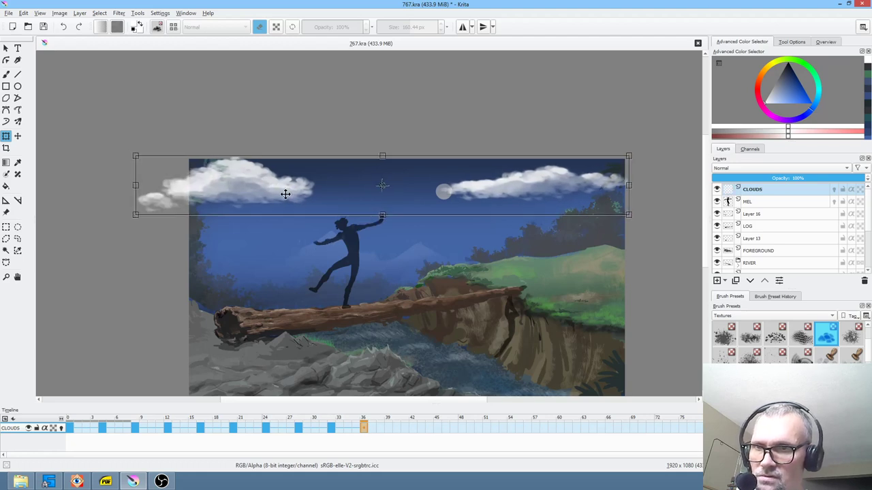
# Add cloud keyframes at frames 40, 44 and 48, moving the clouds slightly right in each.
pyautogui.click(395, 428)
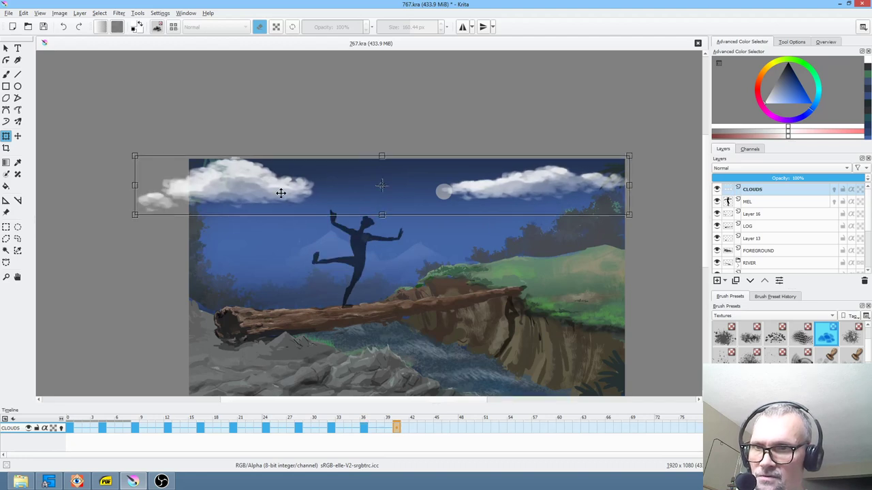
pyautogui.moveTo(281, 192); pyautogui.dragTo(283, 193)
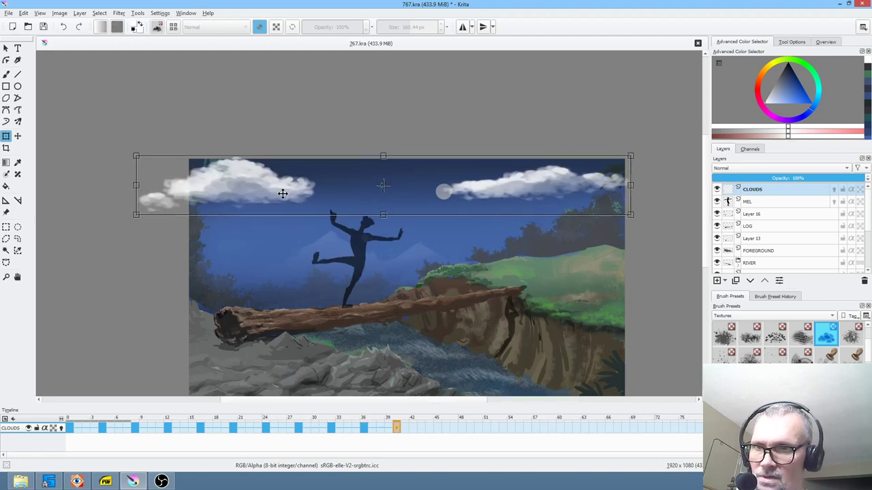
pyautogui.click(430, 430)
pyautogui.moveTo(304, 193); pyautogui.dragTo(306, 193)
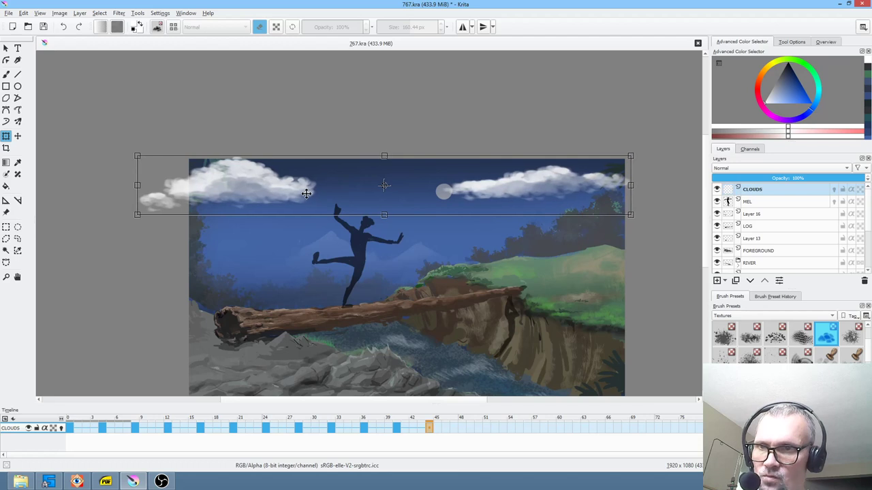
pyautogui.click(462, 428)
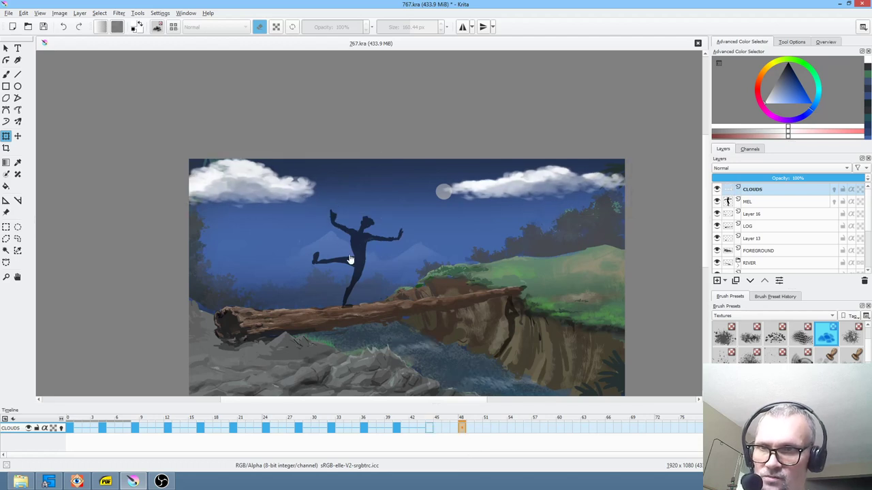
pyautogui.moveTo(294, 188); pyautogui.dragTo(296, 189)
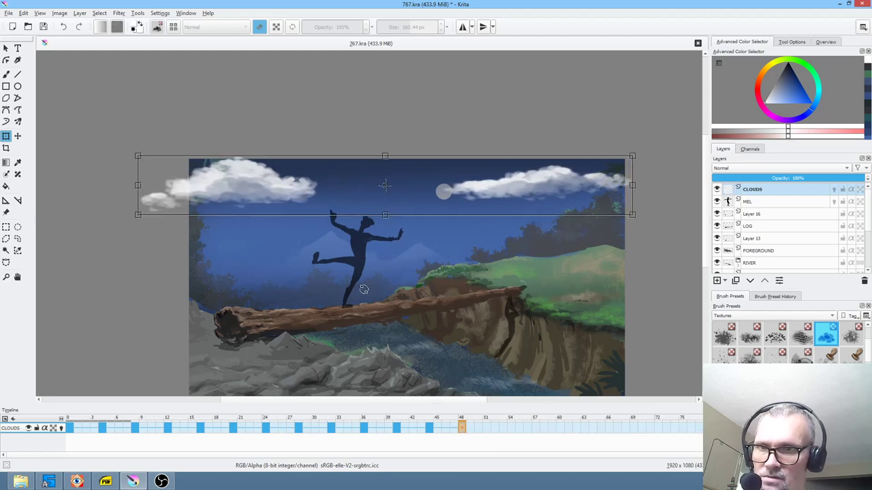
# Move the clouds slightly right at frames 52 and 56, keeping the shift at frame 52 small.
pyautogui.click(495, 429)
pyautogui.moveTo(295, 183); pyautogui.dragTo(296, 183)
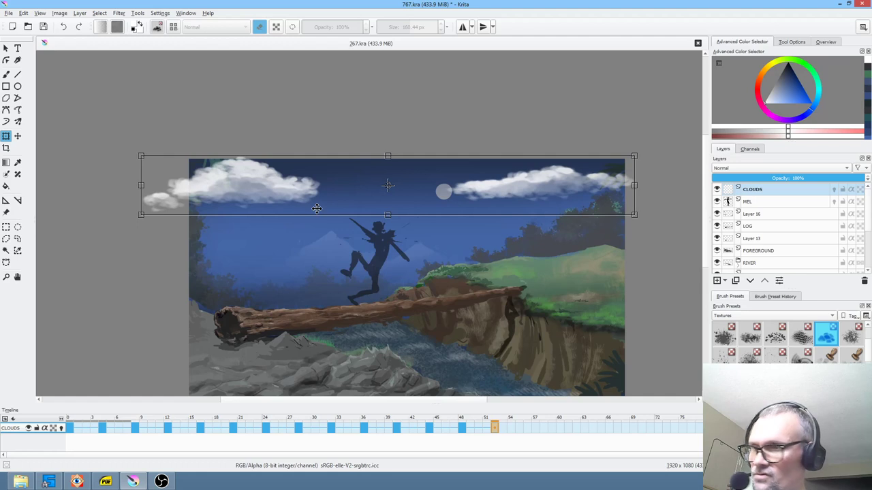
pyautogui.moveTo(317, 209); pyautogui.dragTo(303, 194)
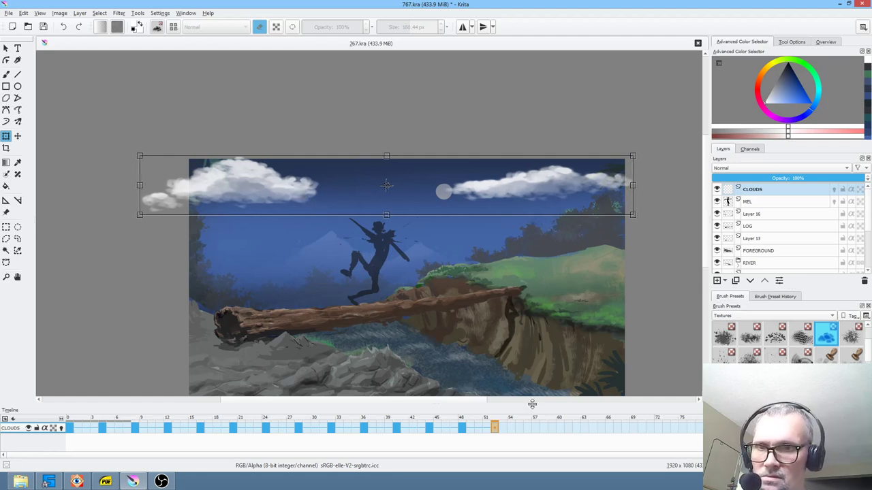
pyautogui.click(525, 430)
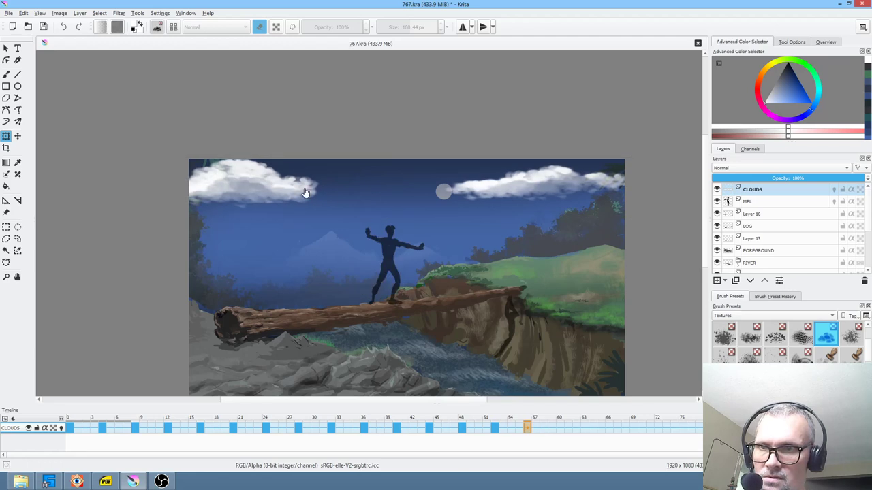
pyautogui.moveTo(301, 187); pyautogui.dragTo(303, 188)
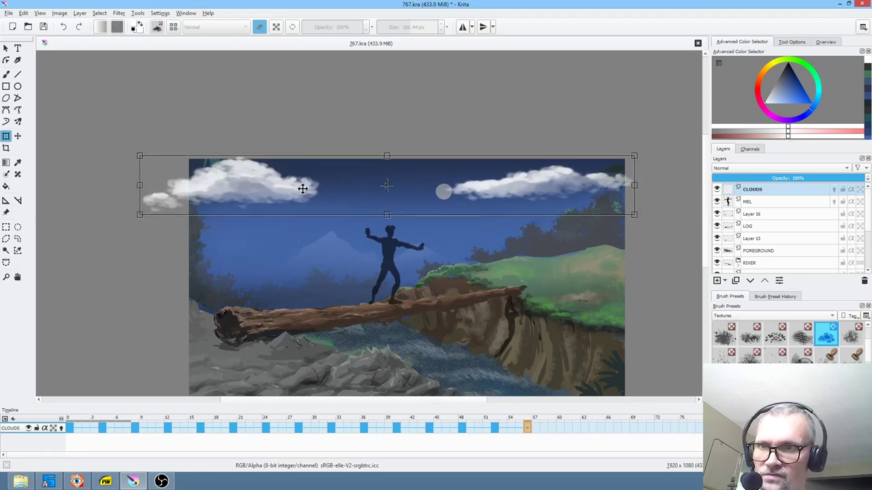
# Nudge the clouds slightly right in new keyframes at frames 60, 64 and 68.
pyautogui.click(562, 430)
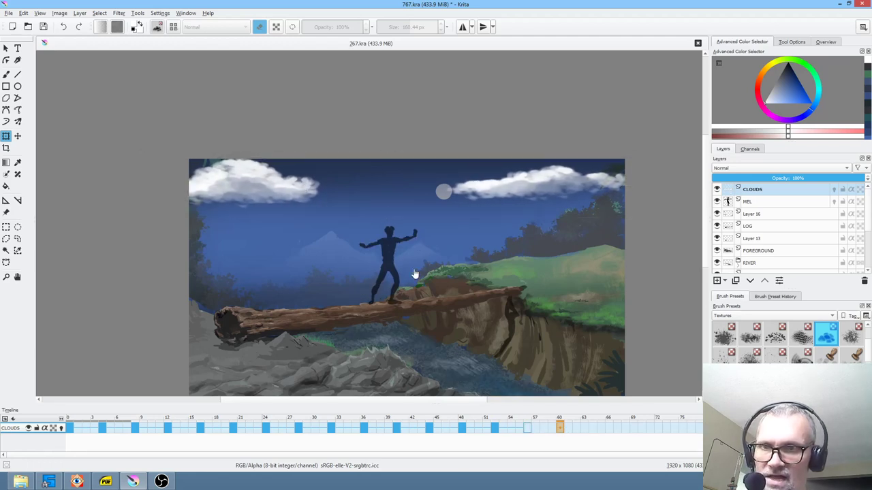
pyautogui.moveTo(303, 190); pyautogui.dragTo(305, 190)
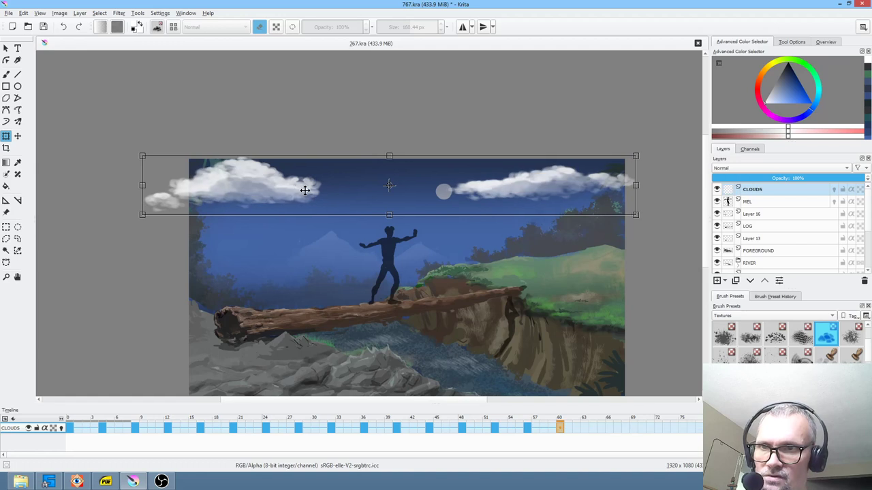
pyautogui.click(592, 430)
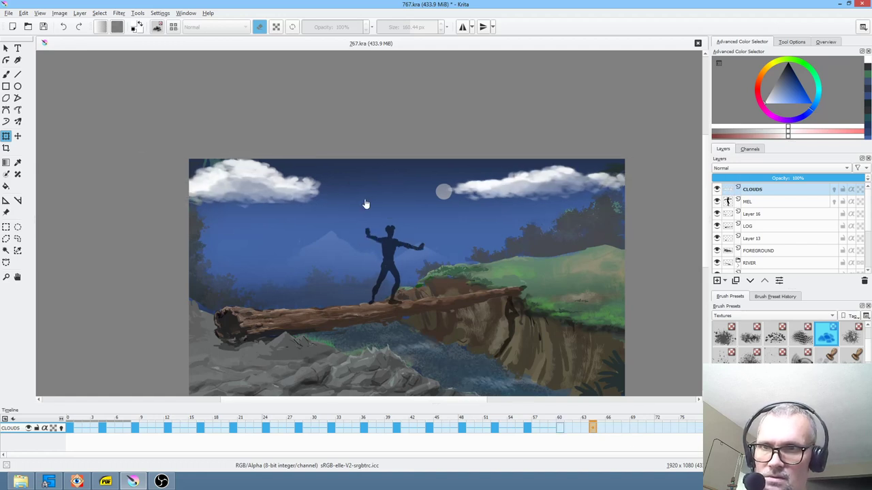
pyautogui.moveTo(305, 187); pyautogui.dragTo(306, 188)
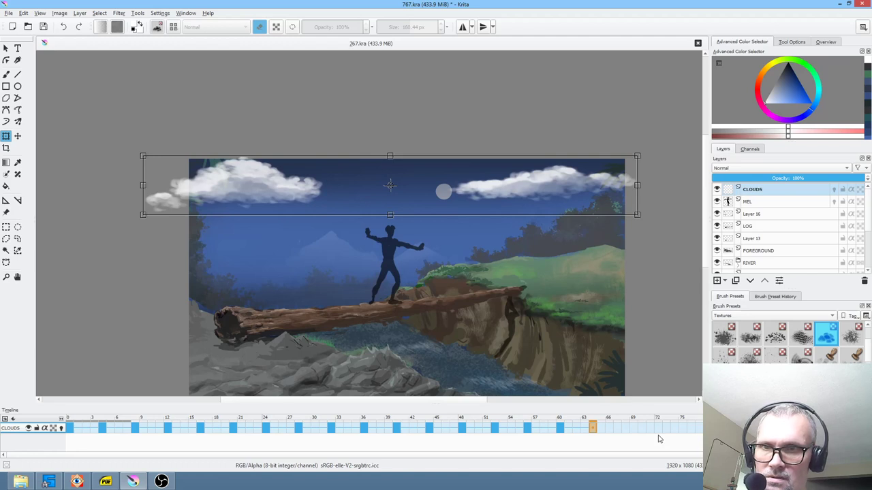
pyautogui.click(625, 429)
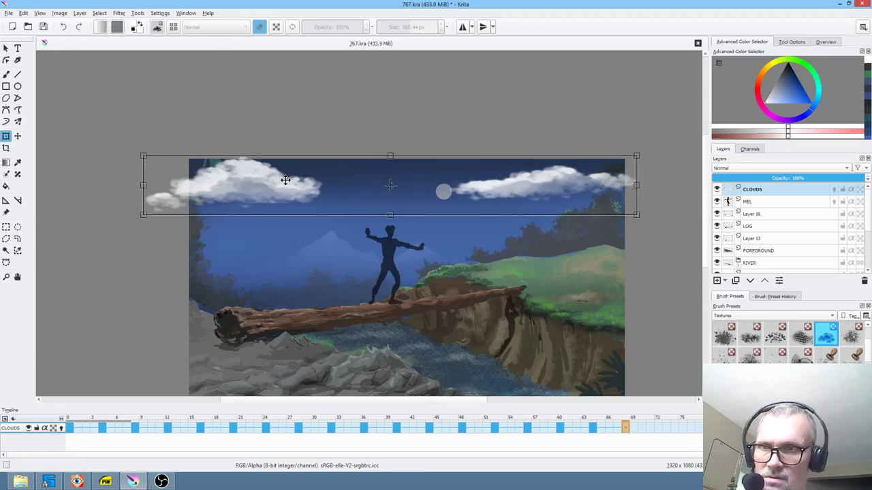
pyautogui.moveTo(298, 185); pyautogui.dragTo(299, 185)
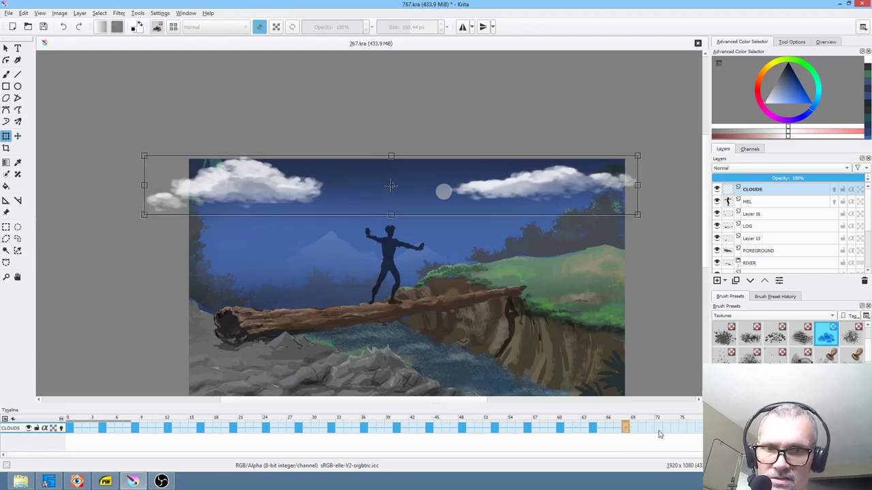
# Extend the cloud drift with slightly right-shifted keyframes at frames 72 and 76.
pyautogui.click(655, 427)
pyautogui.click(299, 191)
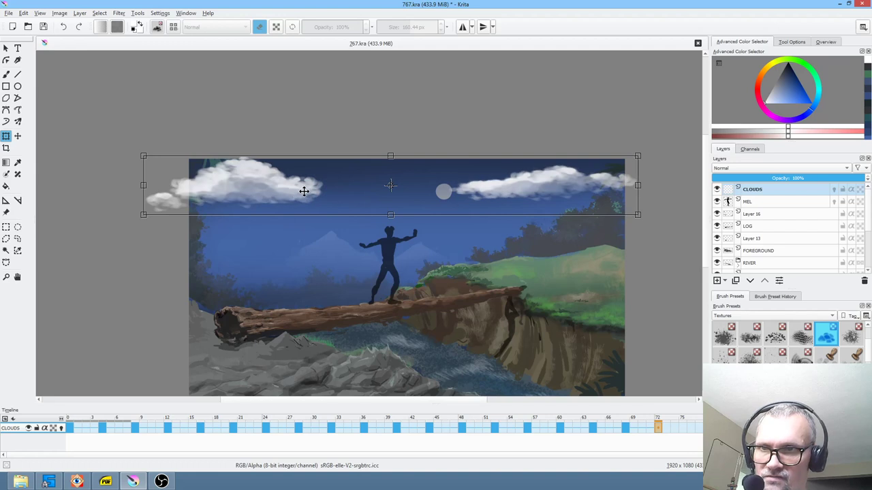
pyautogui.moveTo(303, 192); pyautogui.dragTo(306, 191)
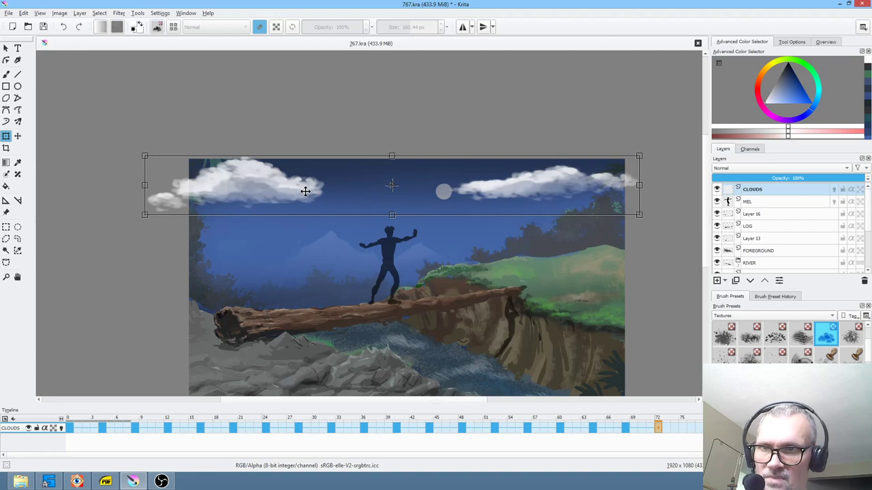
pyautogui.click(691, 429)
pyautogui.moveTo(304, 190); pyautogui.dragTo(305, 189)
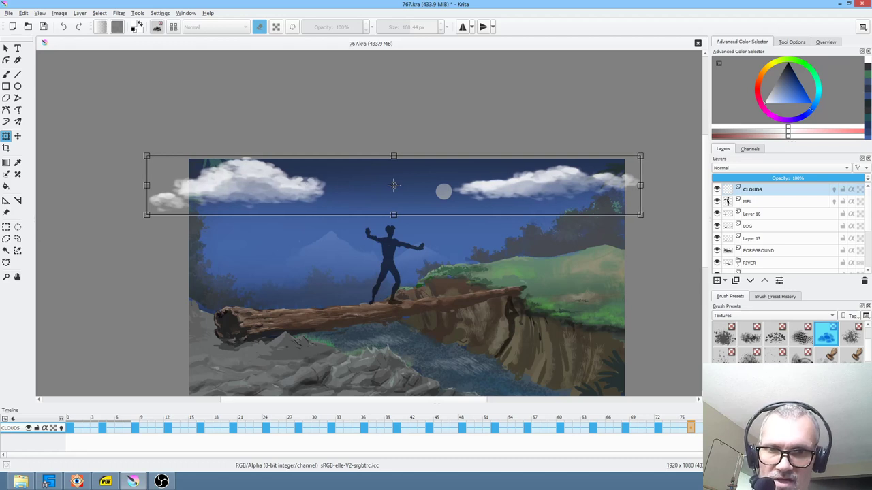
# Nudge the clouds slightly farther right at the next two four-frame intervals past frame 76.
pyautogui.click(724, 429)
pyautogui.click(291, 179)
pyautogui.moveTo(295, 184); pyautogui.dragTo(297, 184)
pyautogui.click(756, 428)
pyautogui.click(301, 196)
pyautogui.moveTo(304, 190); pyautogui.dragTo(306, 190)
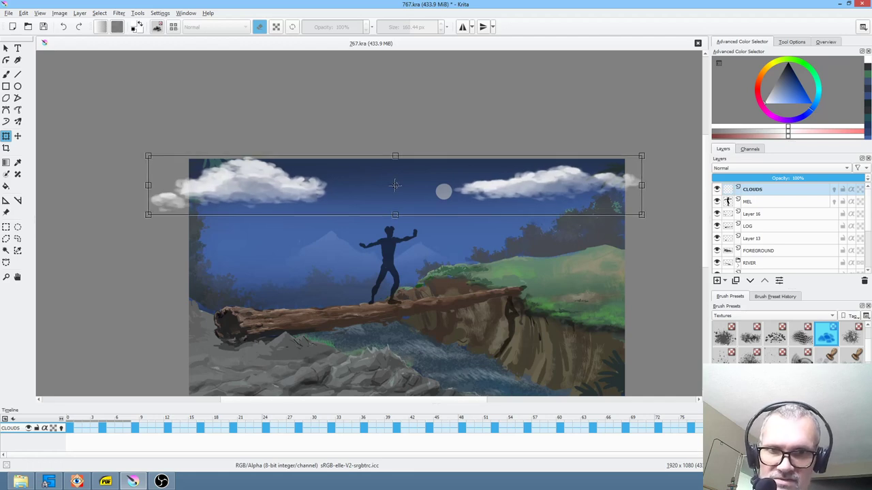
# Shift the clouds slightly right in the remaining keyframes toward the end of the animation, and save the file.
pyautogui.moveTo(305, 192); pyautogui.dragTo(306, 192)
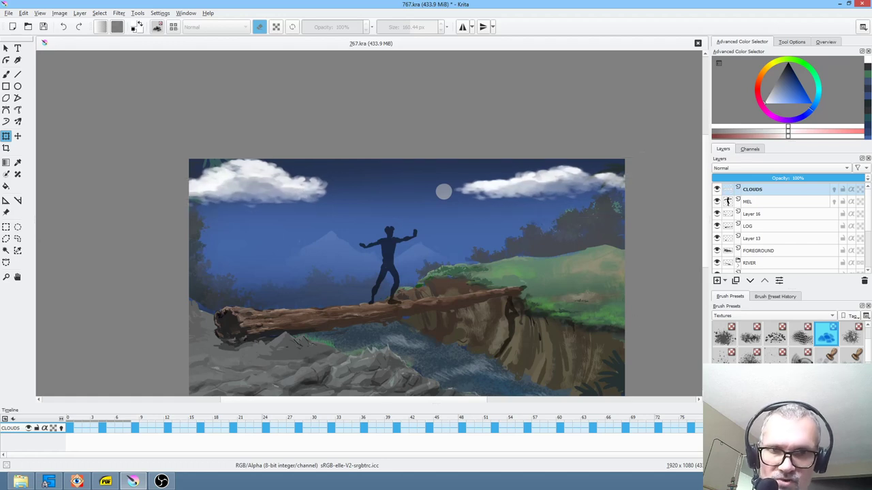
pyautogui.moveTo(316, 195); pyautogui.dragTo(318, 193)
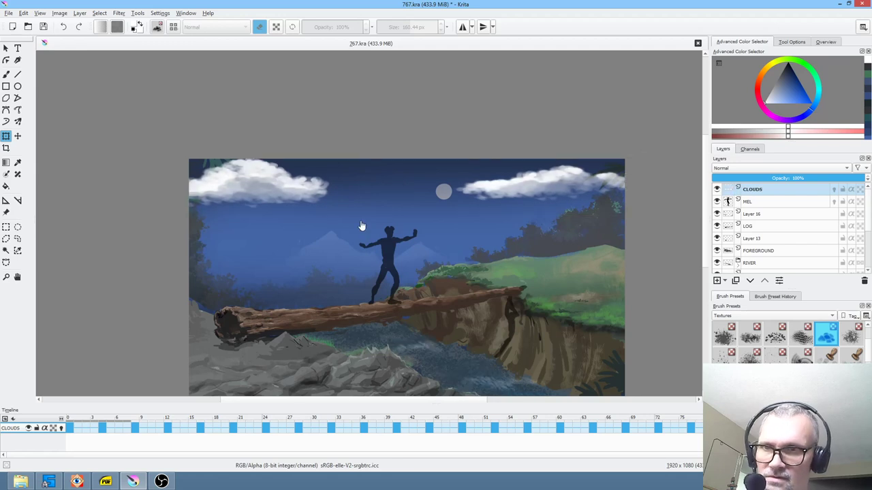
pyautogui.moveTo(318, 186); pyautogui.dragTo(322, 186)
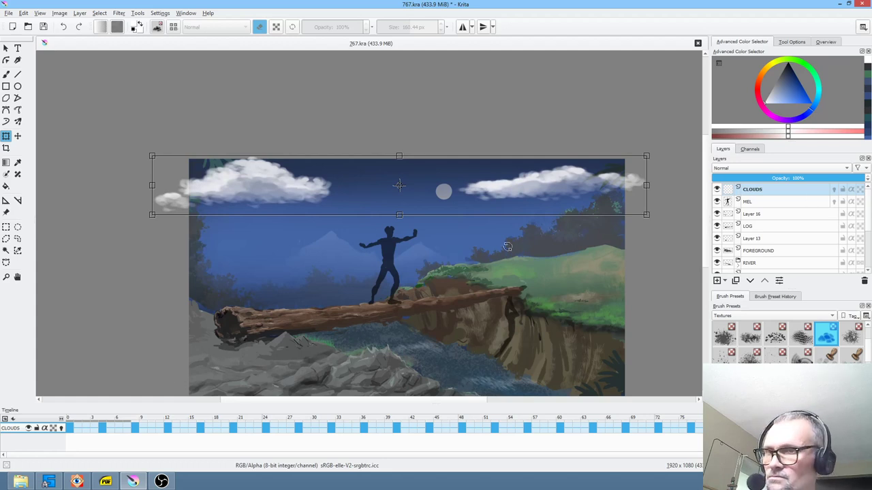
pyautogui.click(43, 27)
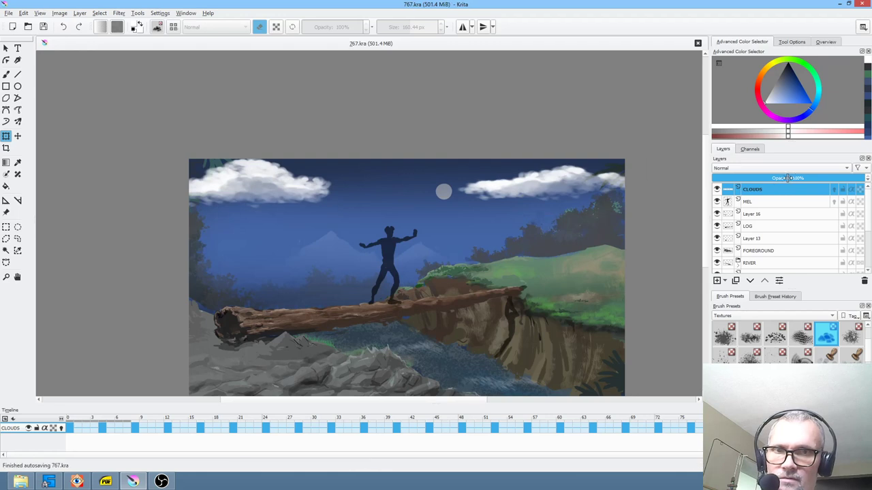
# Lower the CLOUDS layer's opacity to 37% and play the animation from frame 0 to check the drift.
pyautogui.moveTo(785, 178); pyautogui.dragTo(715, 178)
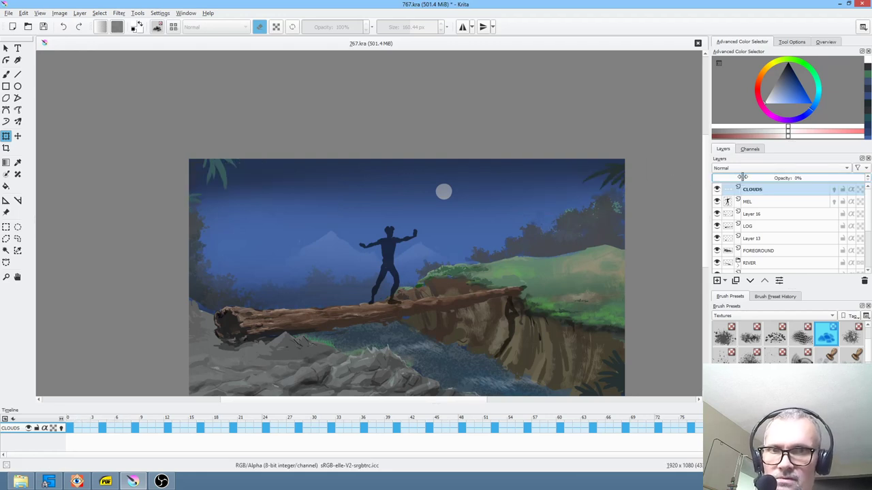
pyautogui.moveTo(728, 180); pyautogui.dragTo(767, 189)
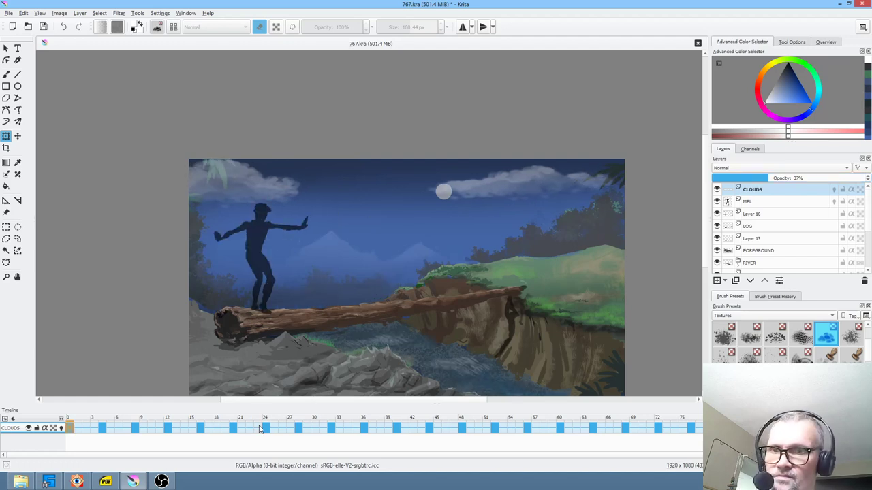
pyautogui.press('space')
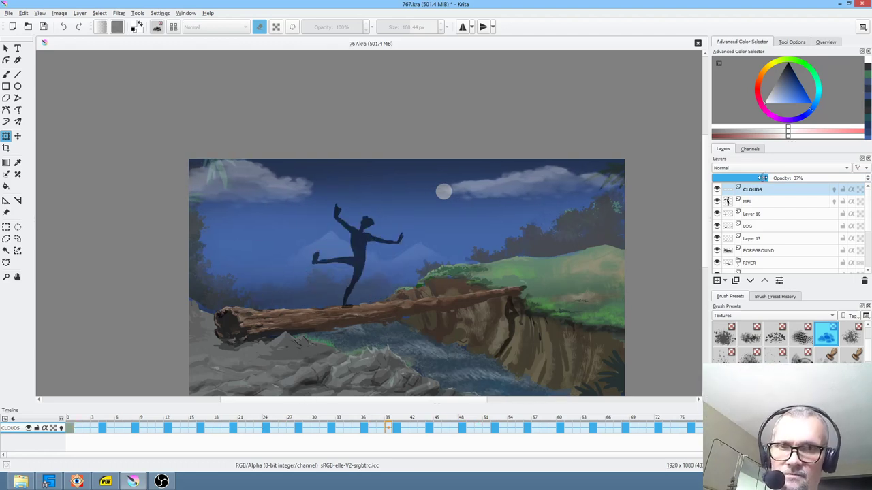
# Lower the CLOUDS layer's opacity to 19% and run through the animation from frame 0 to check the drift.
pyautogui.moveTo(762, 177); pyautogui.dragTo(743, 177)
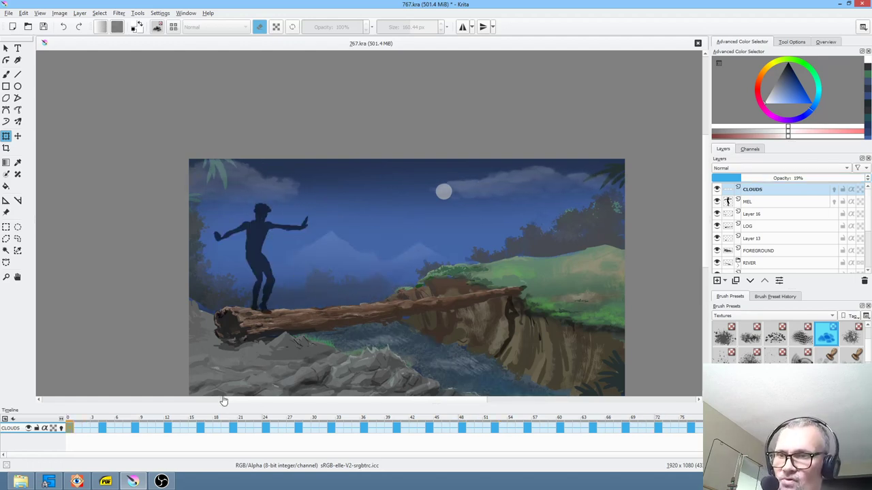
pyautogui.moveTo(68, 418)
pyautogui.mouseDown()
pyautogui.moveTo(624, 426)
pyautogui.moveTo(54, 424)
pyautogui.mouseUp()
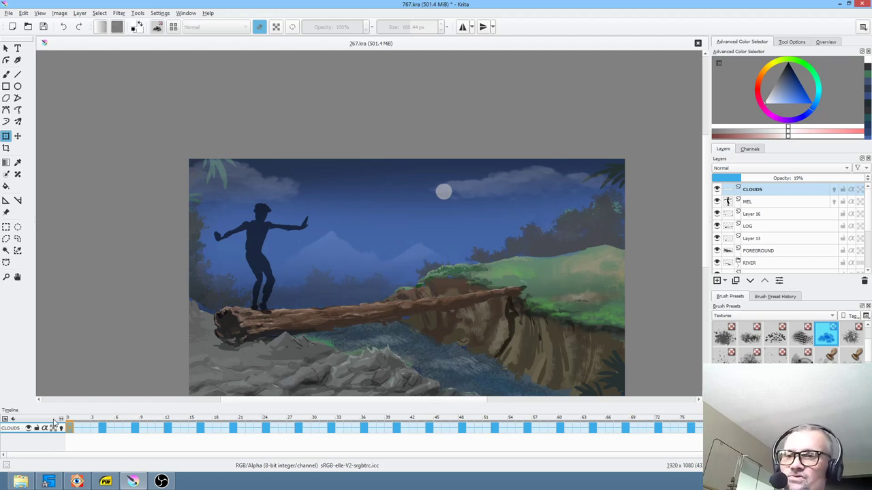
pyautogui.moveTo(65, 420); pyautogui.dragTo(749, 442)
pyautogui.moveTo(477, 426); pyautogui.dragTo(2, 446)
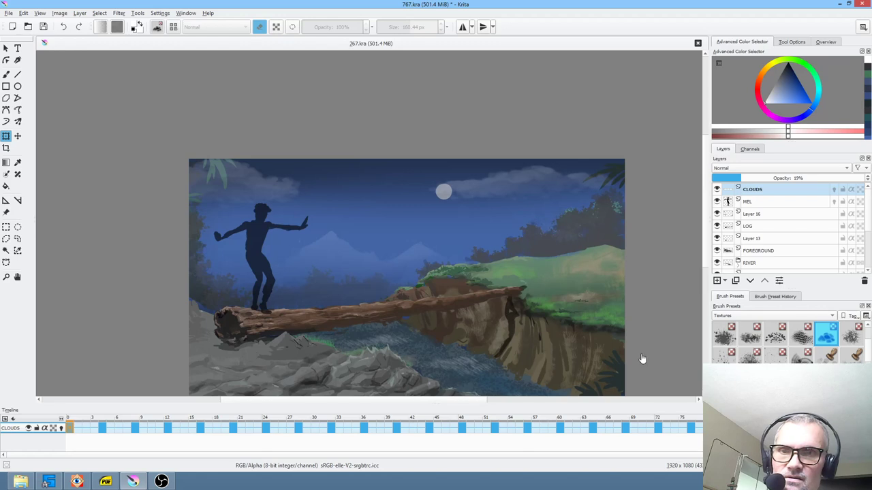
pyautogui.moveTo(101, 418); pyautogui.dragTo(452, 431)
pyautogui.press('space')
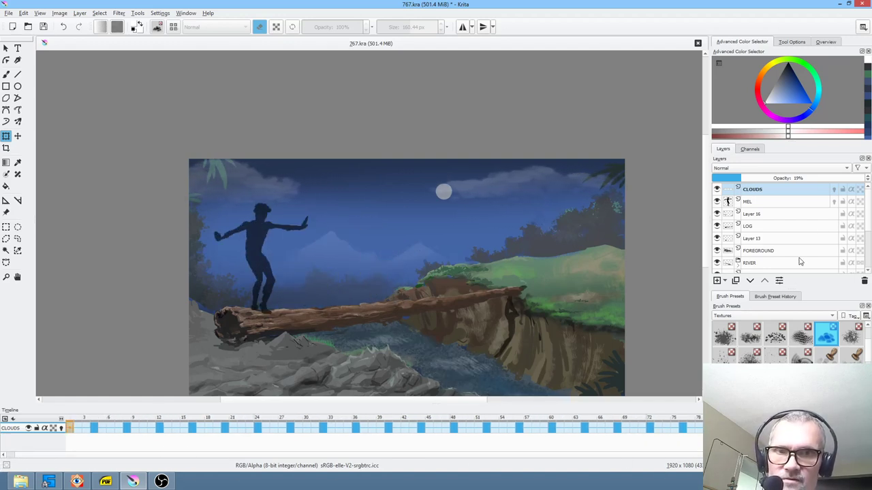
# Set the CLOUDS layer to Overlay blending mode with 42% opacity.
pyautogui.click(773, 168)
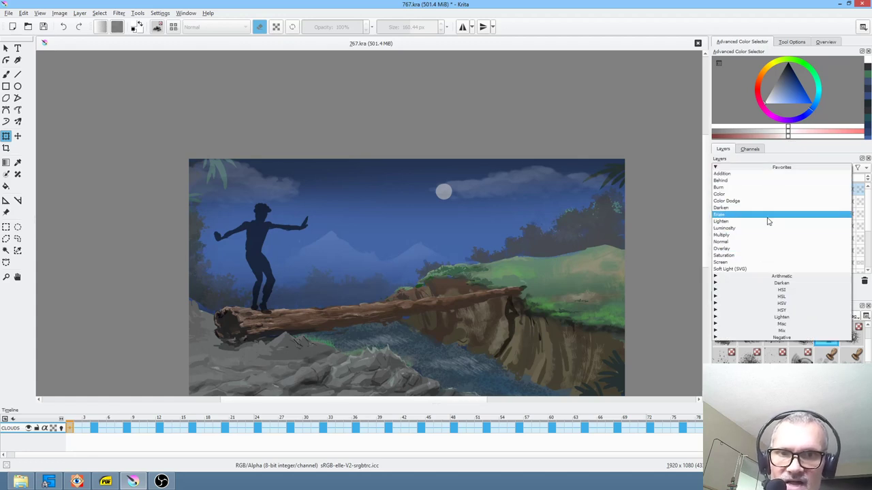
pyautogui.click(772, 249)
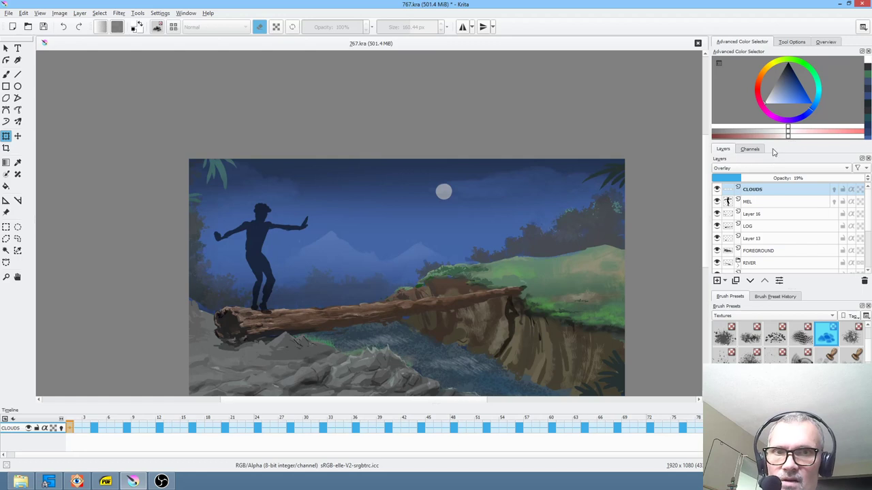
pyautogui.moveTo(744, 176); pyautogui.dragTo(775, 178)
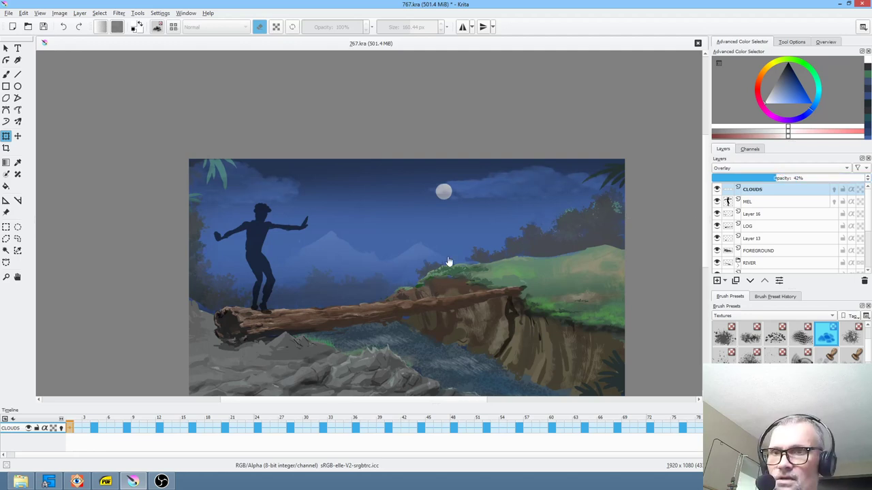
pyautogui.press('Left')
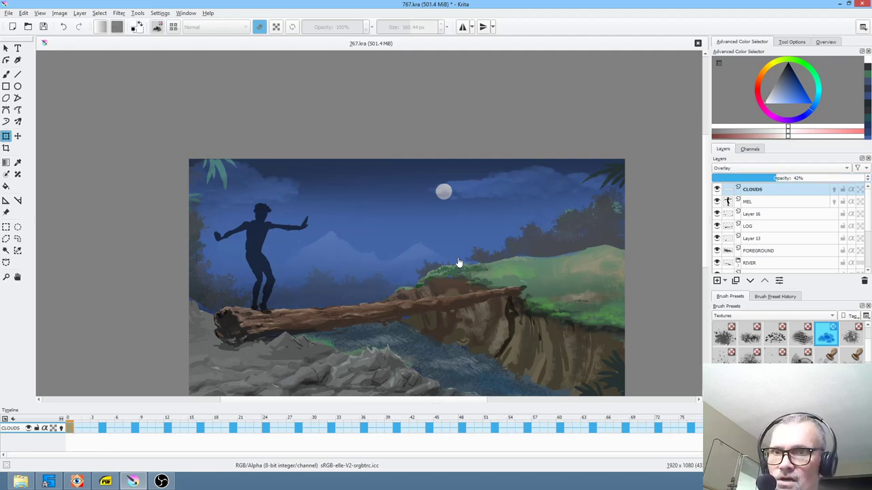
# Duplicate the CLOUDS layer and set the copy to Addition blending mode with 7% opacity.
pyautogui.click(765, 196)
pyautogui.click(735, 281)
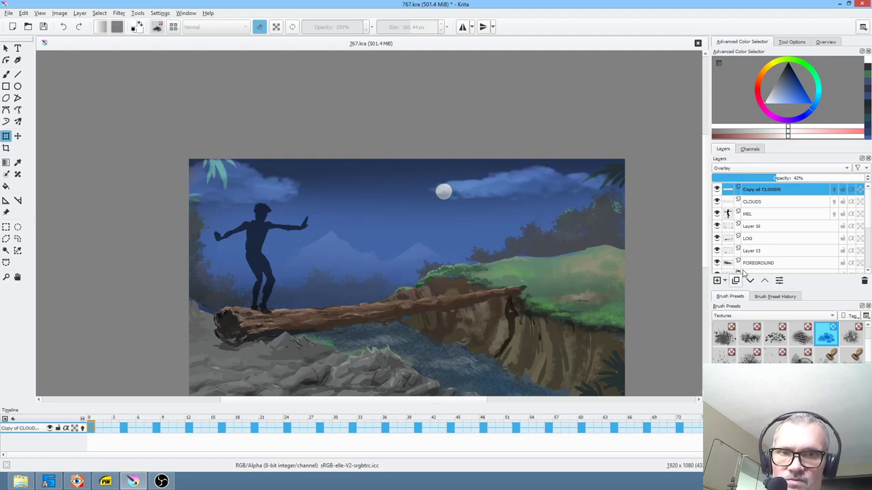
pyautogui.click(759, 169)
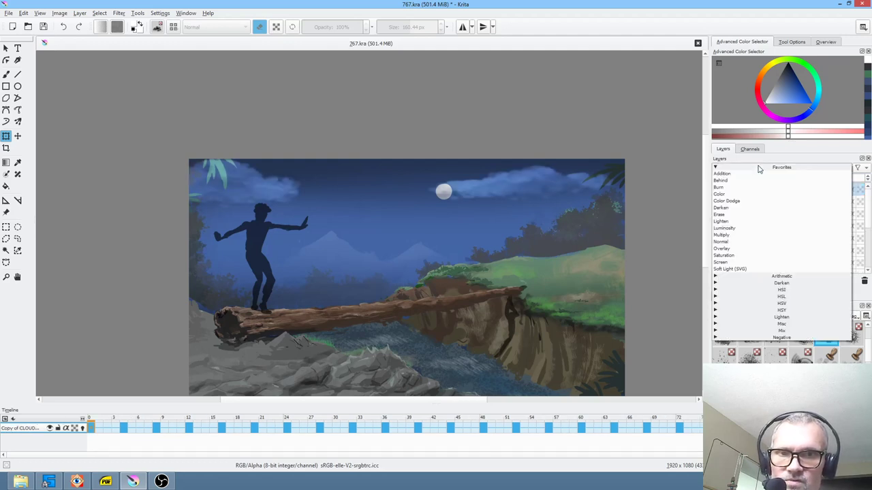
pyautogui.click(758, 174)
pyautogui.moveTo(777, 178); pyautogui.dragTo(724, 178)
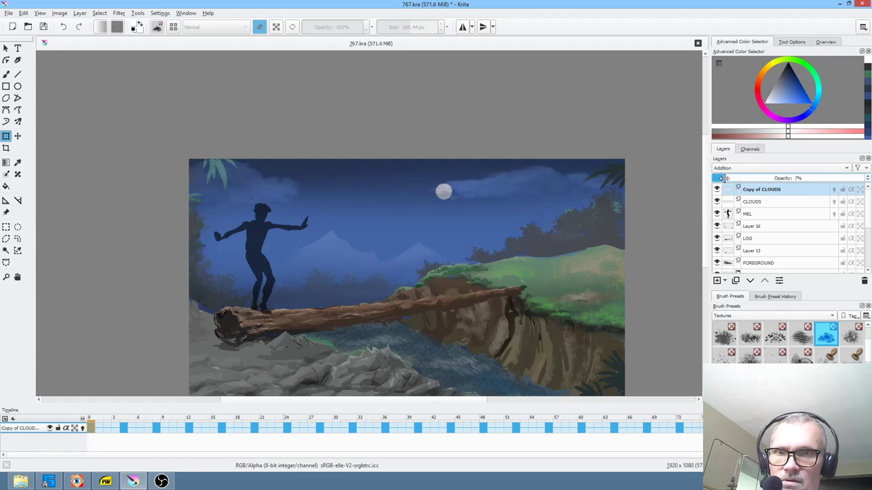
# Group the CLOUDS layer and its copy together.
pyautogui.keyDown('shift'); pyautogui.click(763, 202); pyautogui.keyUp('shift')
pyautogui.hotkey('ctrl', 'g')
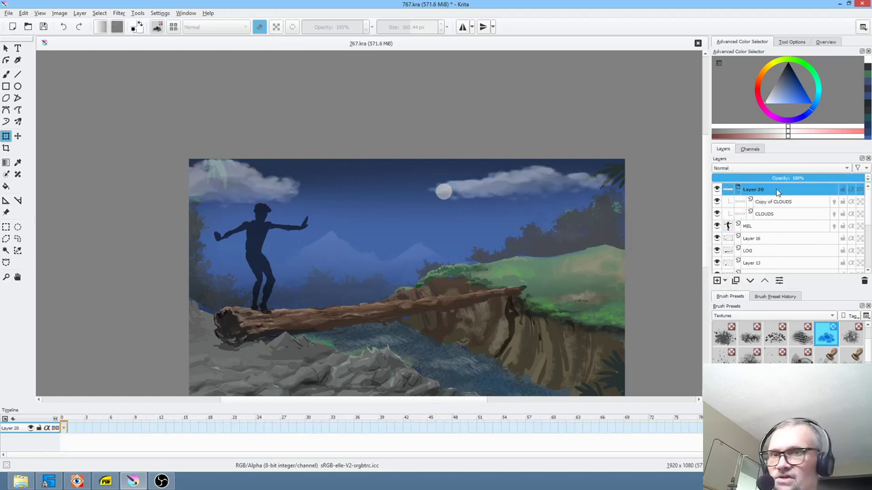
# Try merging the Layer 20 cloud group into one layer with Overlay blending, and preview the animation.
pyautogui.hotkey('ctrl', 'e')
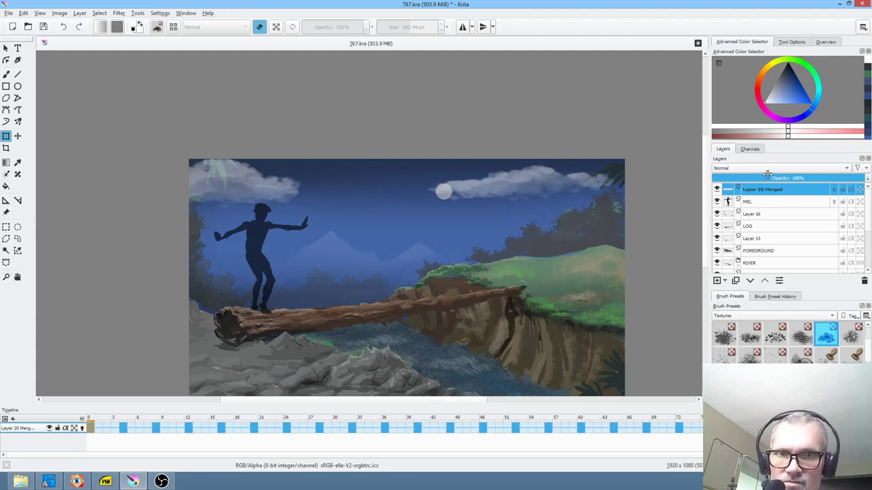
pyautogui.click(766, 172)
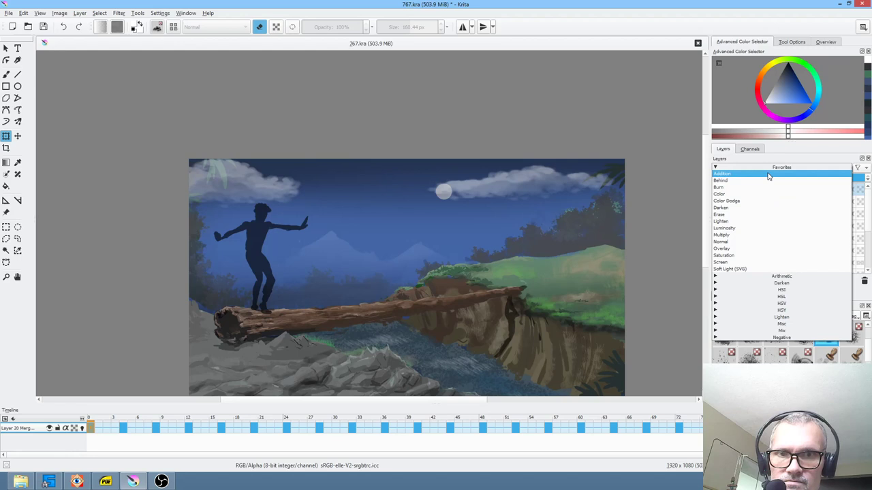
pyautogui.click(770, 249)
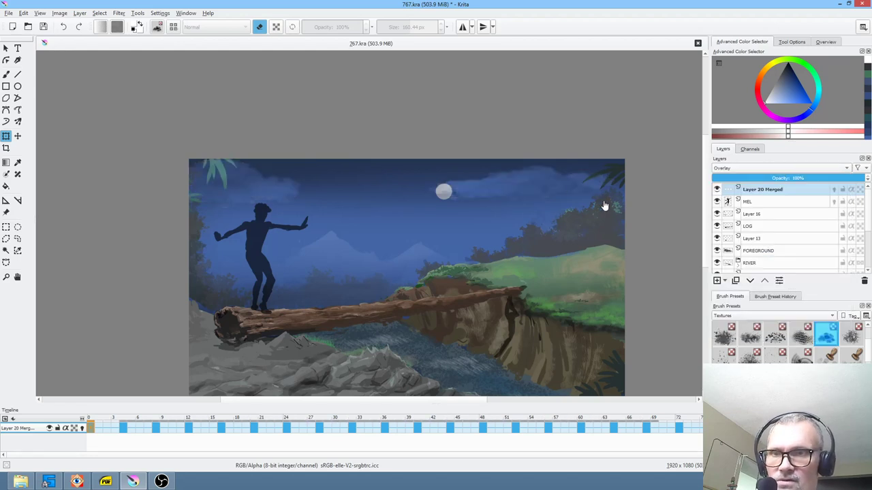
pyautogui.press('space')
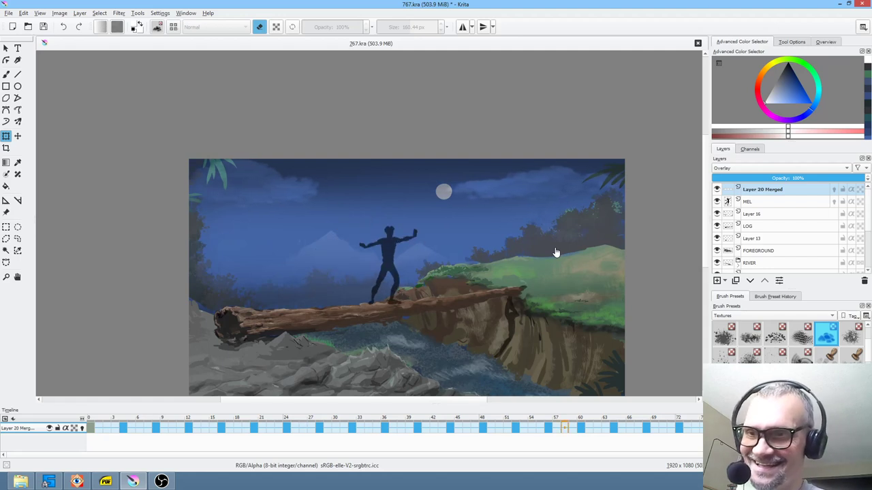
pyautogui.press('space')
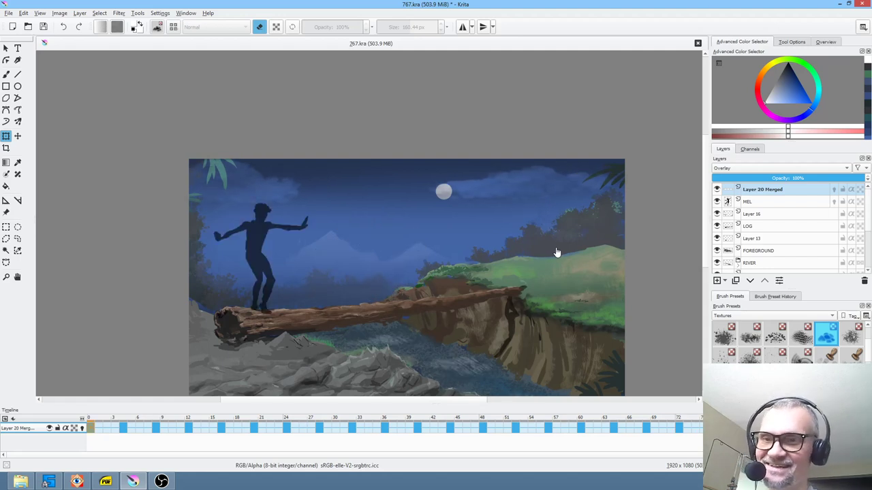
# Undo the merge and grouping of the two cloud layers, and set the opacity of Copy of CLOUDS to 9%.
pyautogui.hotkey('ctrl', 'z')
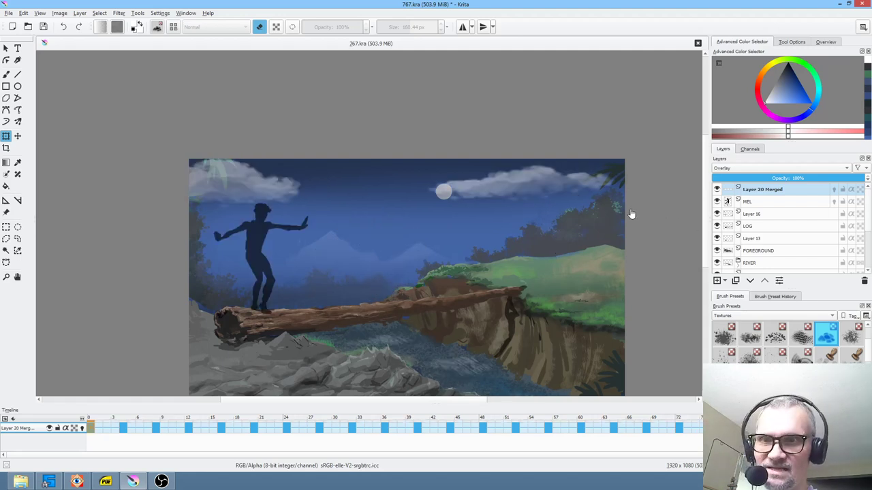
pyautogui.hotkey('ctrl', 'z')
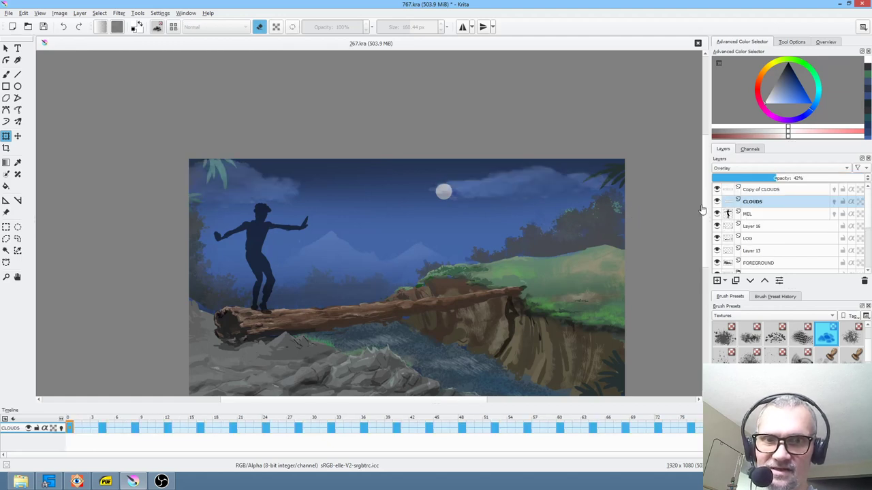
pyautogui.click(762, 190)
pyautogui.moveTo(727, 179)
pyautogui.mouseDown()
pyautogui.moveTo(743, 178)
pyautogui.moveTo(724, 178)
pyautogui.mouseUp()
pyautogui.click(762, 203)
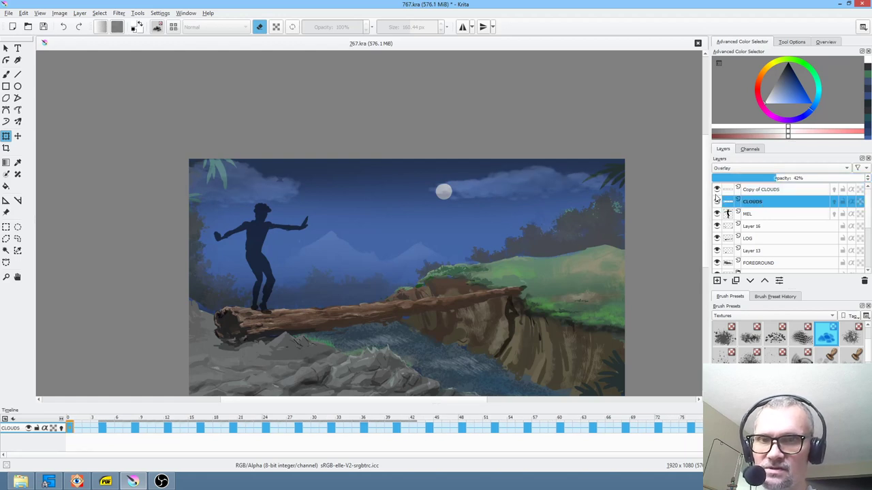
# Compare the two cloud layers by switching their visibility, and delete the Copy of CLOUDS layer.
pyautogui.click(716, 203)
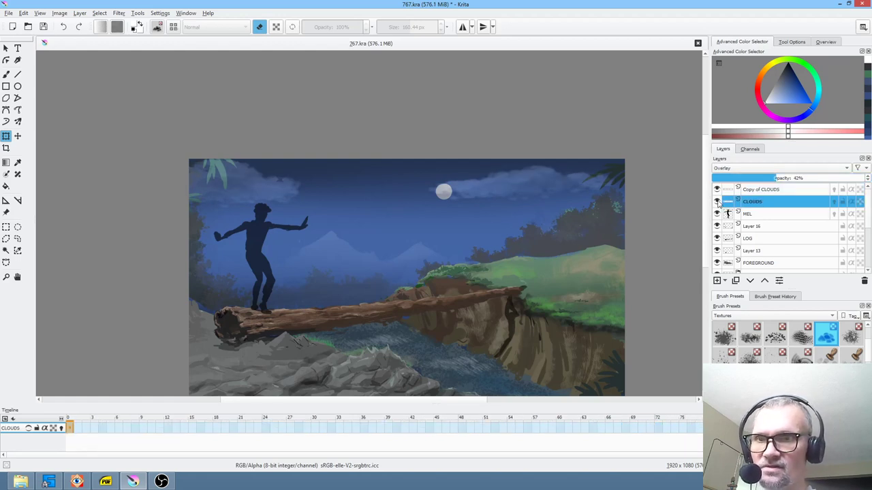
pyautogui.click(755, 190)
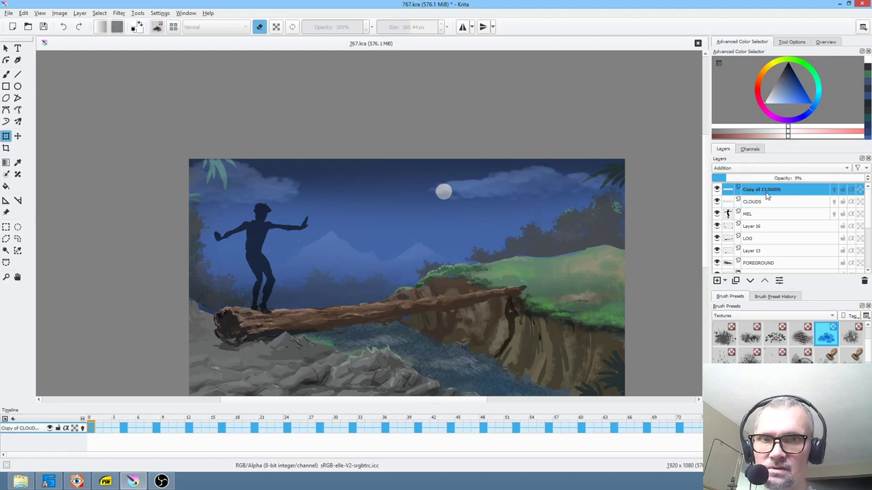
pyautogui.click(717, 190)
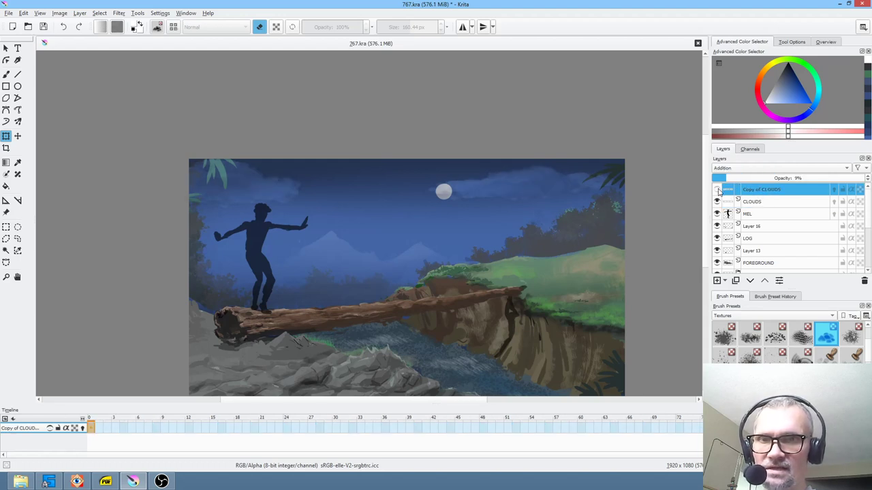
pyautogui.click(749, 203)
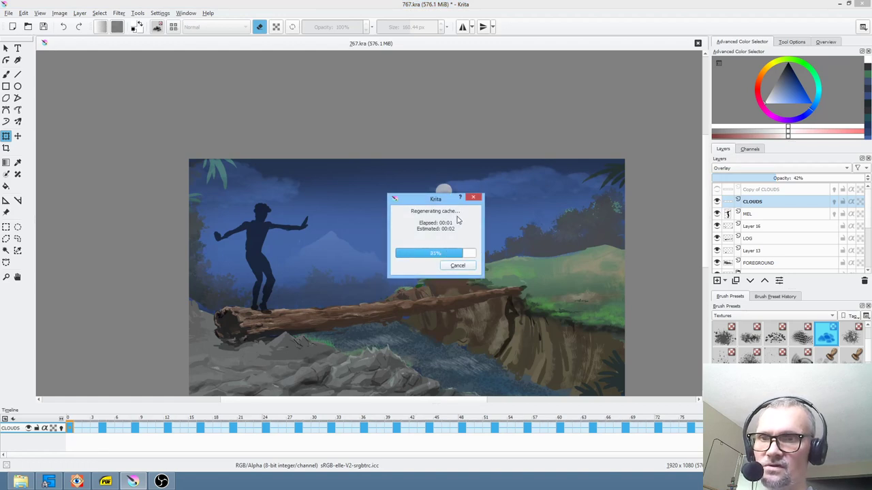
pyautogui.click(527, 238)
pyautogui.click(784, 191)
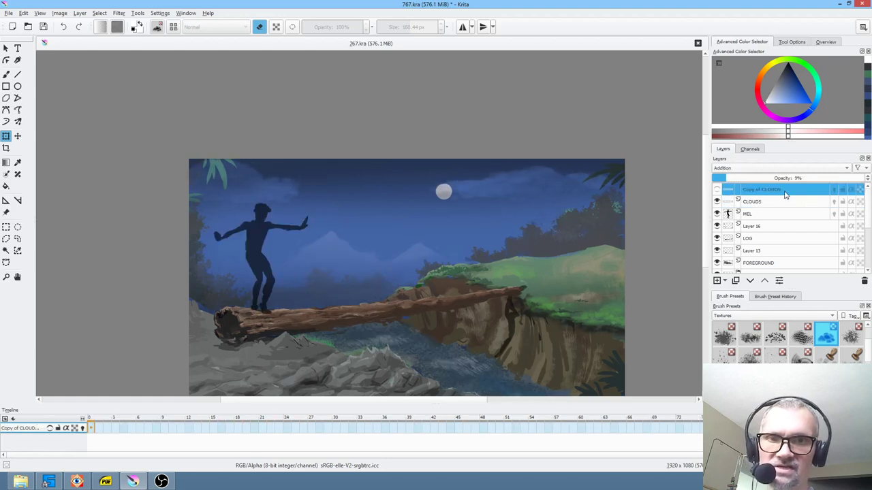
pyautogui.click(864, 280)
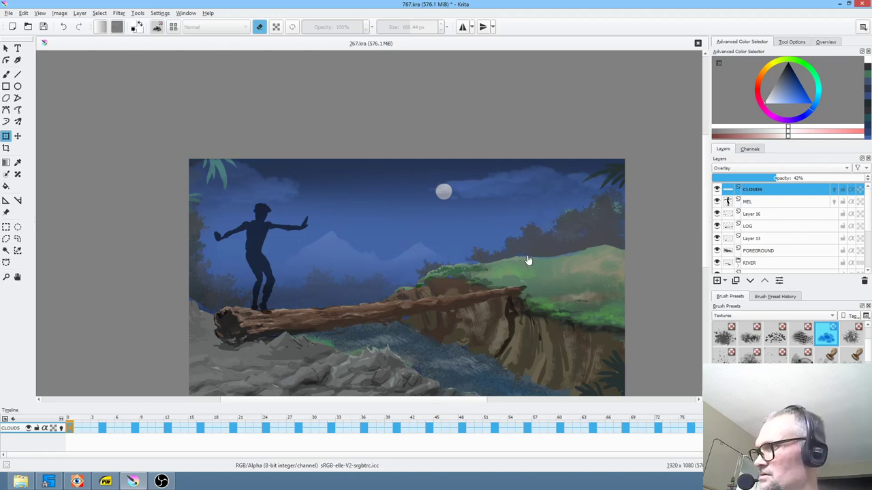
# Check what Layer 16 contains, rename Layer 13 as LOG SHADOW and save the document.
pyautogui.press('1')
pyautogui.moveTo(528, 262); pyautogui.dragTo(537, 245)
pyautogui.moveTo(611, 272); pyautogui.dragTo(564, 228)
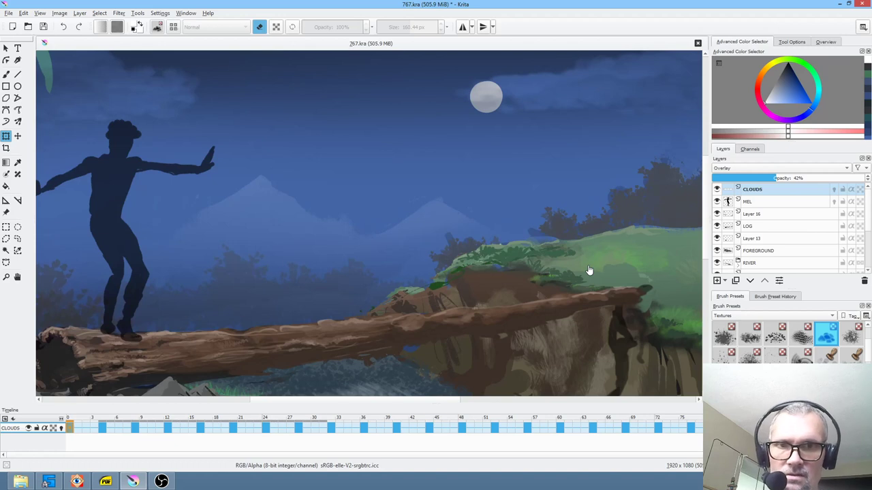
pyautogui.click(717, 214)
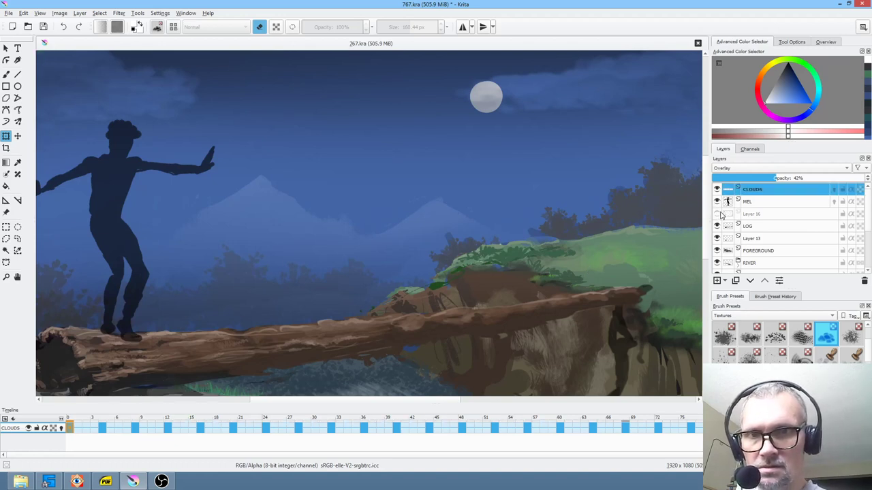
pyautogui.click(719, 214)
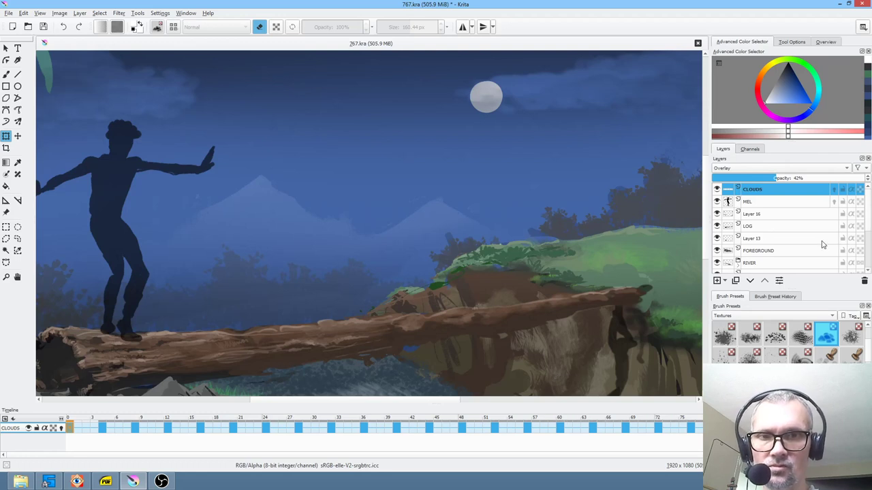
pyautogui.click(758, 238)
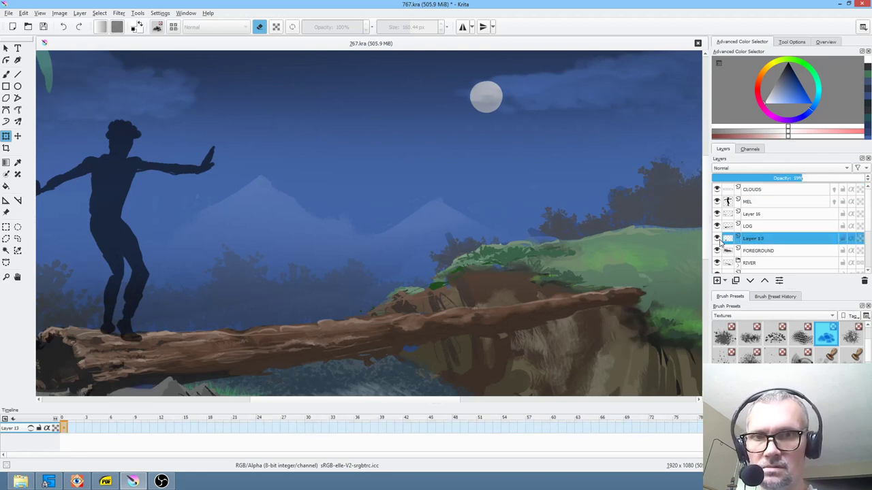
pyautogui.doubleClick(772, 239)
pyautogui.write('LO')
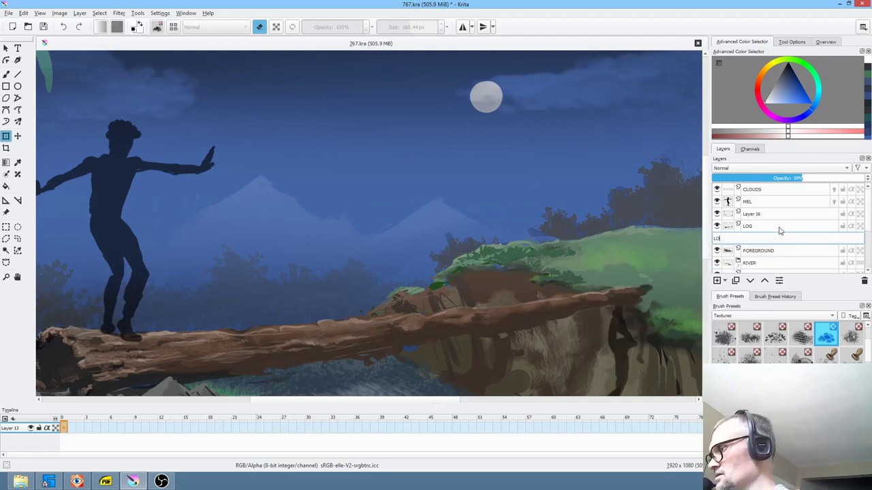
pyautogui.write('G SHADOW')
pyautogui.press('Return')
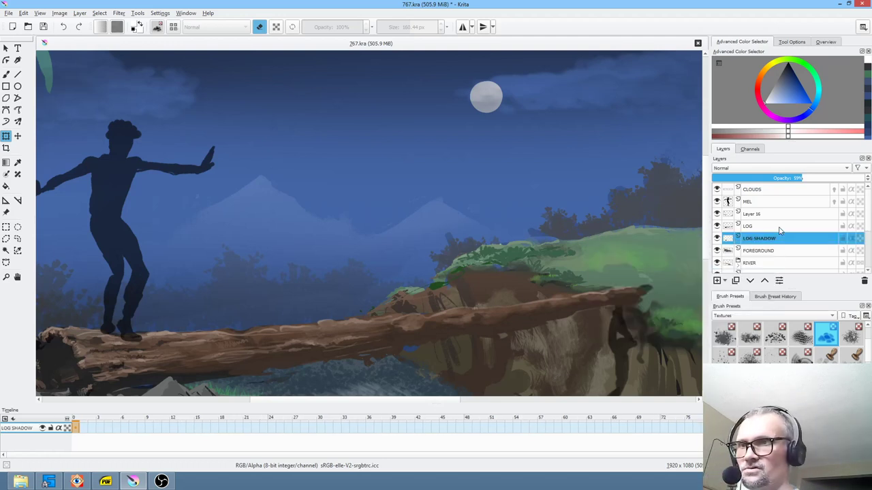
pyautogui.hotkey('ctrl', 's')
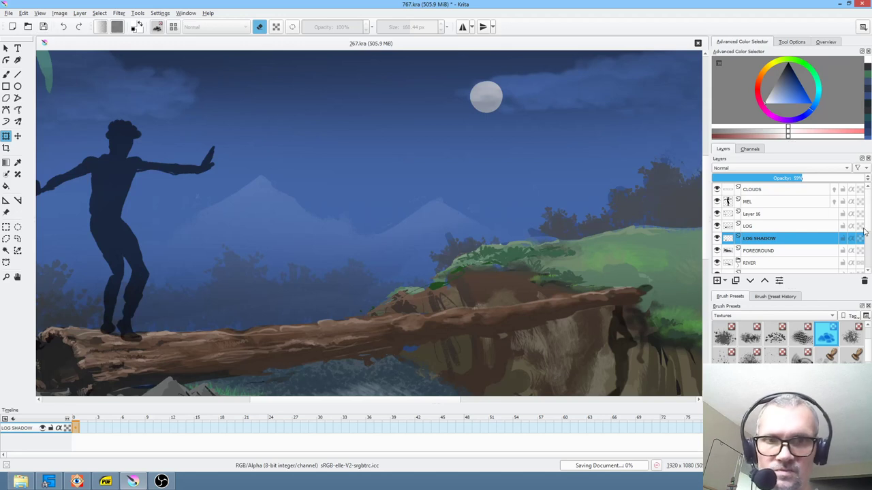
# Examine what the SKYGLOW, BACKGROUND, MOUNTAINS and Layer 17 layers contain by hiding and showing each one.
pyautogui.scroll(-2, 868, 237)
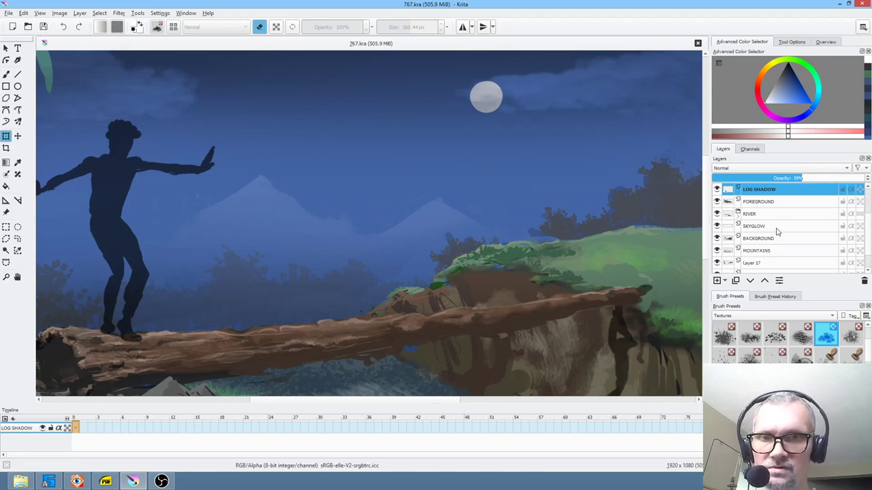
pyautogui.click(716, 226)
pyautogui.click(718, 226)
pyautogui.click(716, 238)
pyautogui.click(717, 238)
pyautogui.click(716, 251)
pyautogui.click(717, 252)
pyautogui.click(717, 263)
pyautogui.click(717, 264)
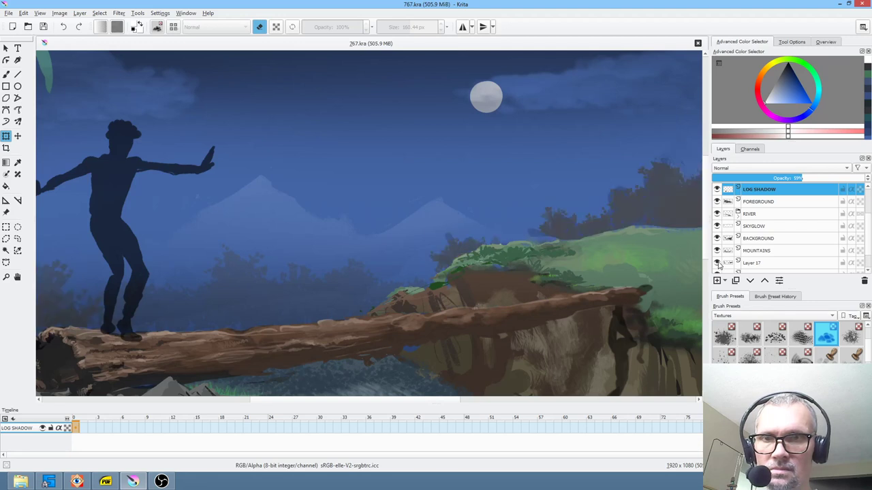
# Rename Layer 17 as TREELINES.
pyautogui.click(758, 264)
pyautogui.doubleClick(772, 262)
pyautogui.write('TRE')
pyautogui.press('Return')
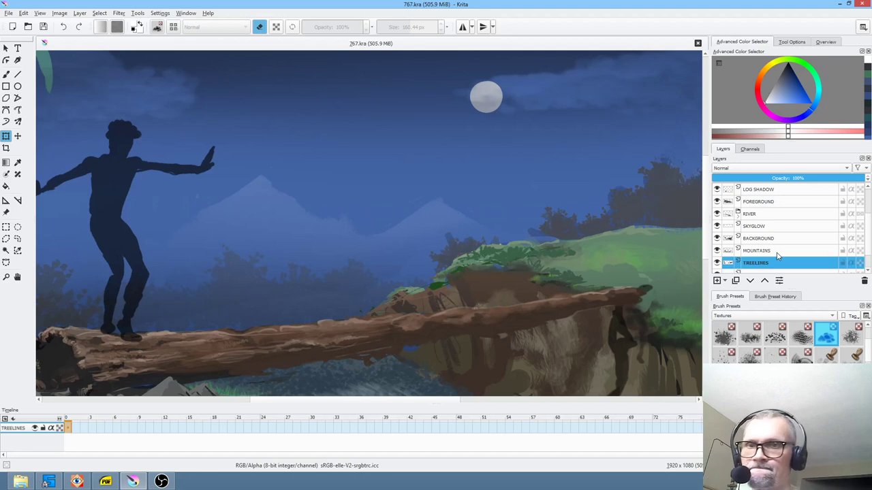
# Set the Texture Snow Pile brush size to 65.44 px and sample the dark colour of the distant trees.
pyautogui.press('b')
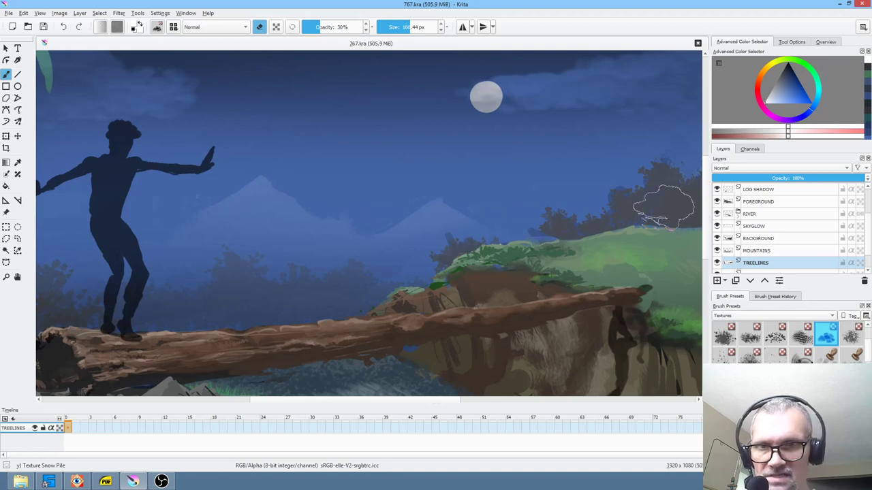
pyautogui.keyDown('shift'); pyautogui.moveTo(667, 199); pyautogui.dragTo(627, 200); pyautogui.keyUp('shift')
pyautogui.keyDown('ctrl'); pyautogui.click(656, 201); pyautogui.keyUp('ctrl')
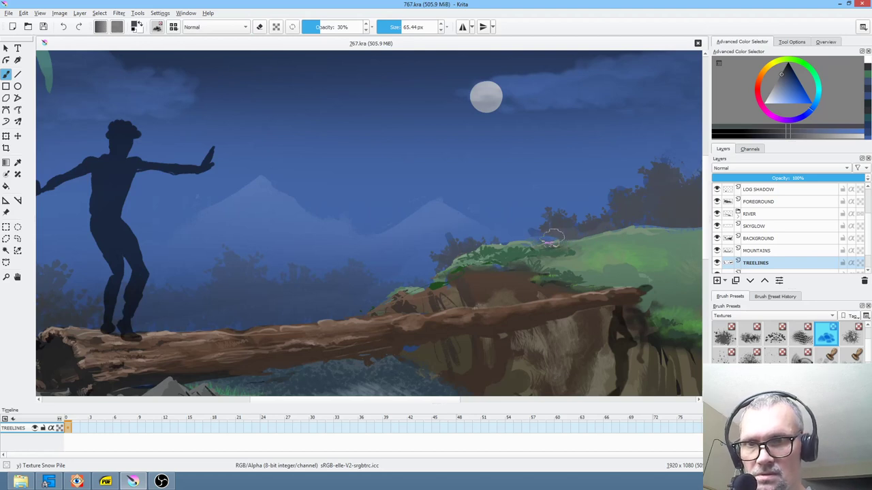
# Hide and show the TREELINES, MOUNTAINS and BACKGROUND layers to compare them, and turn on eraser mode.
pyautogui.click(716, 264)
pyautogui.click(717, 263)
pyautogui.click(717, 251)
pyautogui.click(716, 250)
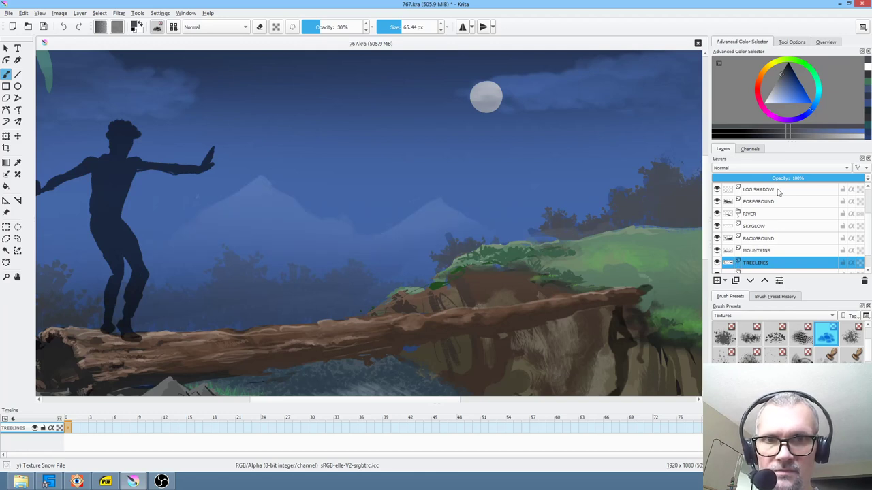
pyautogui.click(717, 239)
pyautogui.click(717, 238)
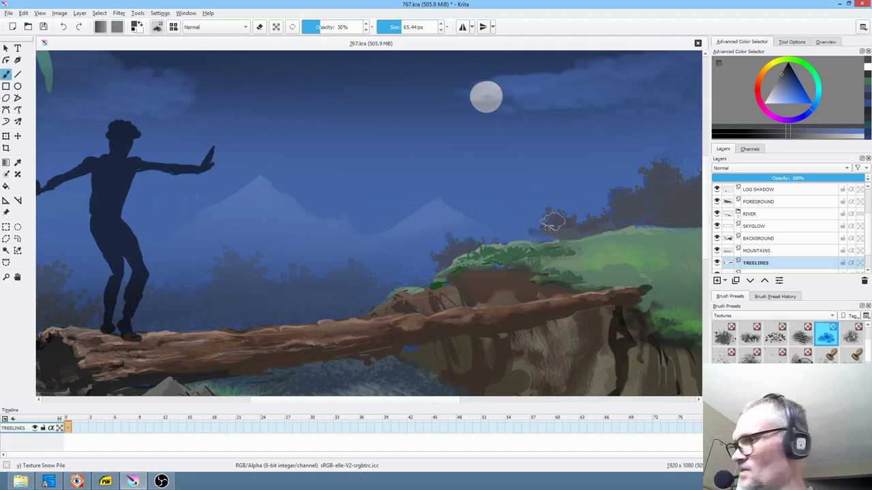
pyautogui.press('e')
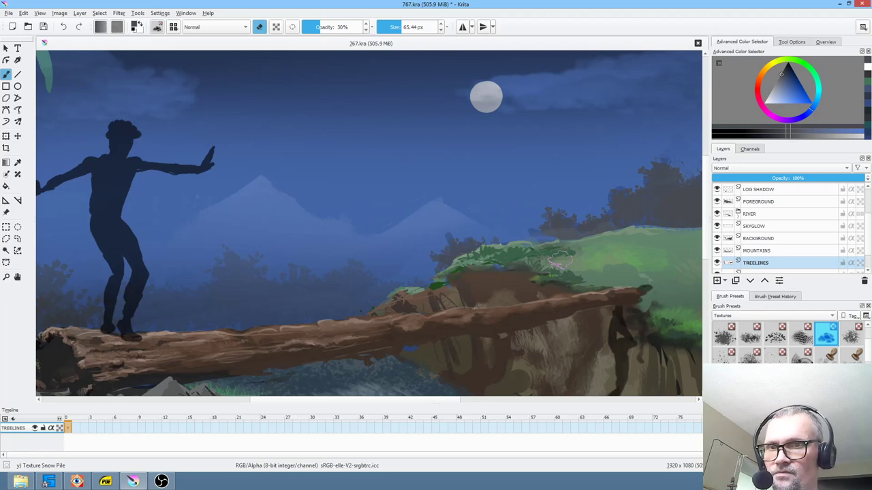
# Check what the MOUNTAINS and TREELINES layers each contribute by selecting them and switching their visibility.
pyautogui.click(759, 251)
pyautogui.click(717, 250)
pyautogui.click(717, 251)
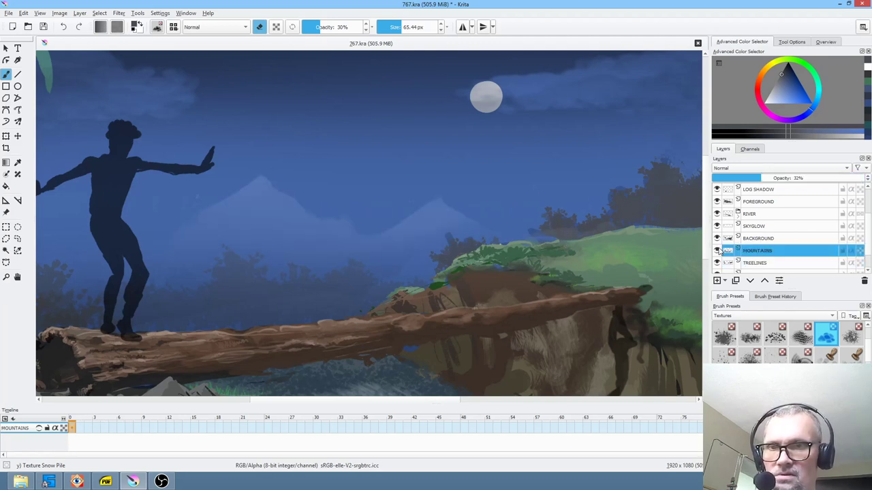
pyautogui.click(760, 264)
pyautogui.click(717, 263)
pyautogui.click(717, 263)
# On the BACKGROUND layer, set the eraser opacity to 100% and erase along the grassy hill's upper edge.
pyautogui.click(759, 239)
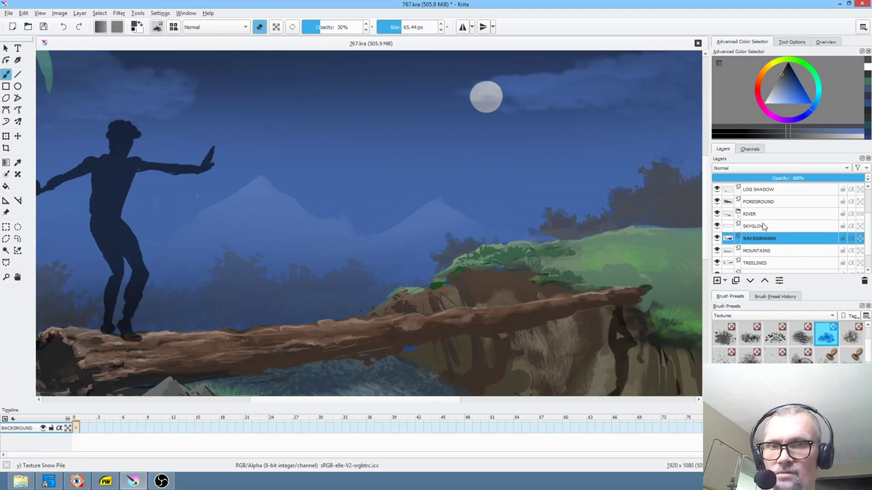
pyautogui.click(717, 238)
pyautogui.click(717, 238)
pyautogui.click(717, 238)
pyautogui.click(717, 238)
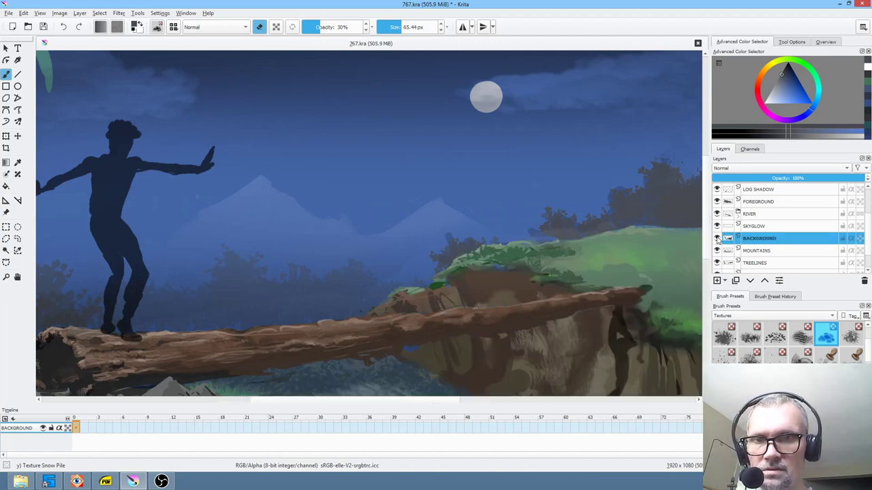
pyautogui.click(717, 238)
pyautogui.click(717, 238)
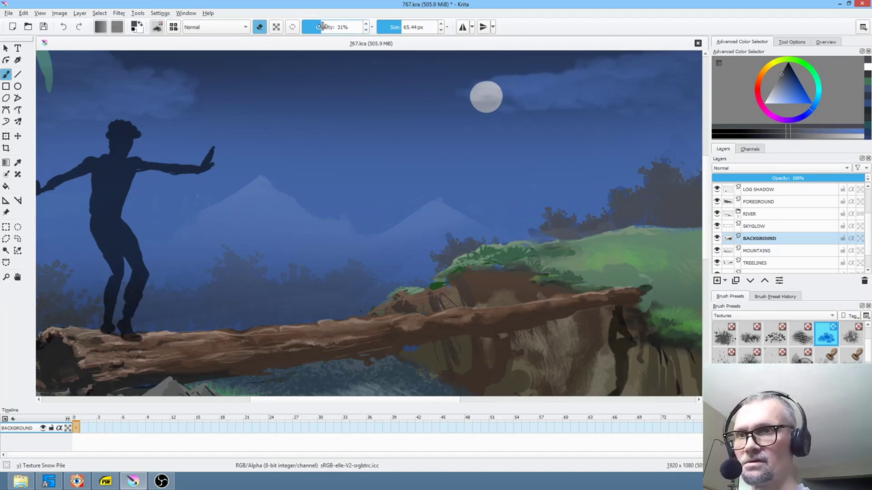
pyautogui.moveTo(324, 28); pyautogui.dragTo(416, 27)
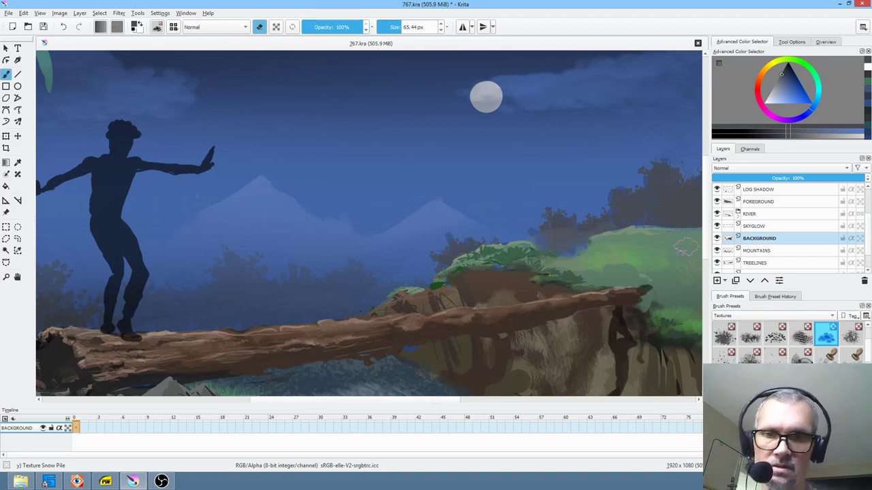
pyautogui.moveTo(631, 274)
pyautogui.mouseDown()
pyautogui.moveTo(587, 249)
pyautogui.moveTo(652, 264)
pyautogui.moveTo(642, 280)
pyautogui.mouseUp()
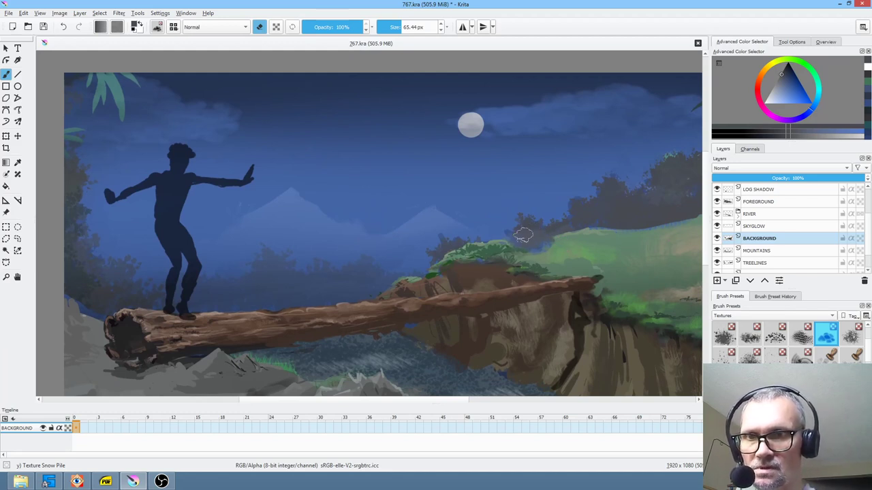
# Turn off the eraser, sample the hill's green and paint grass along the hill's edge with the BACKGROUND layer isolated.
pyautogui.press('e')
pyautogui.keyDown('ctrl'); pyautogui.click(558, 245); pyautogui.keyUp('ctrl')
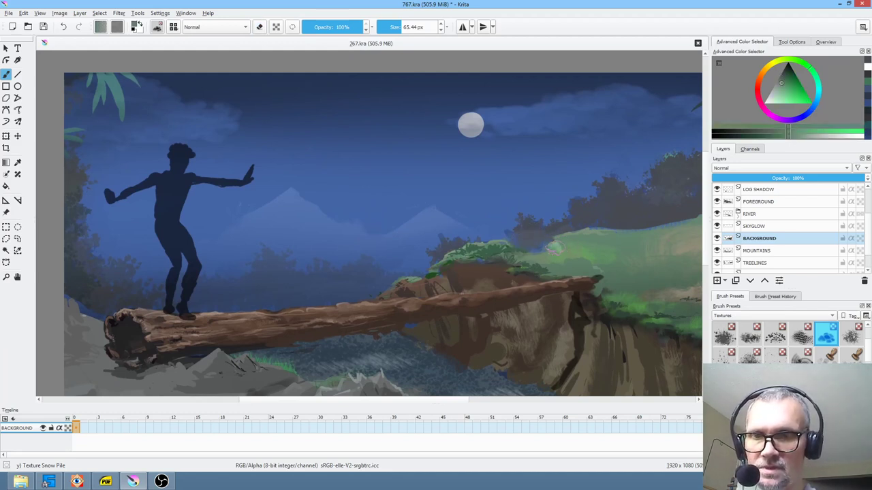
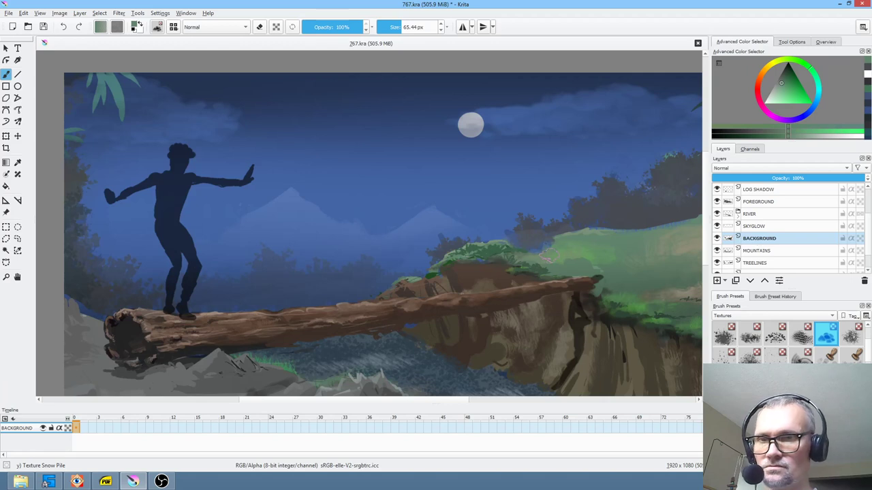
pyautogui.press('i')
pyautogui.keyDown('ctrl'); pyautogui.click(579, 240); pyautogui.keyUp('ctrl')
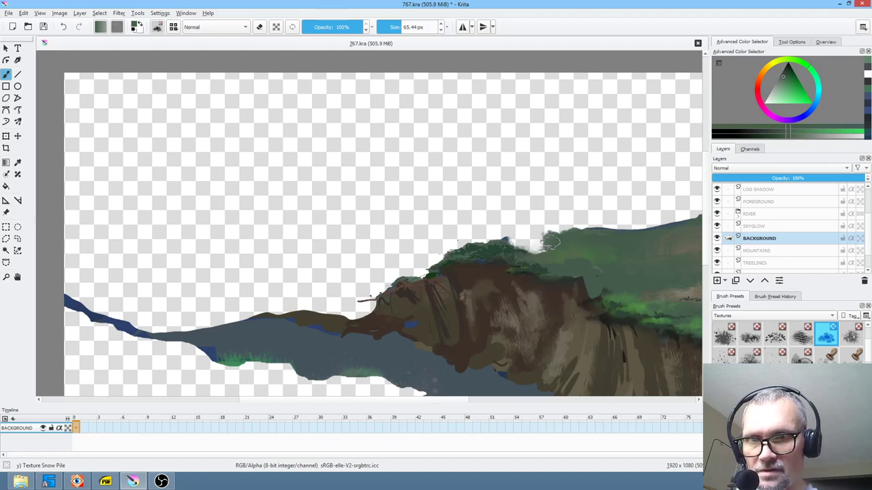
pyautogui.moveTo(548, 243); pyautogui.dragTo(582, 236)
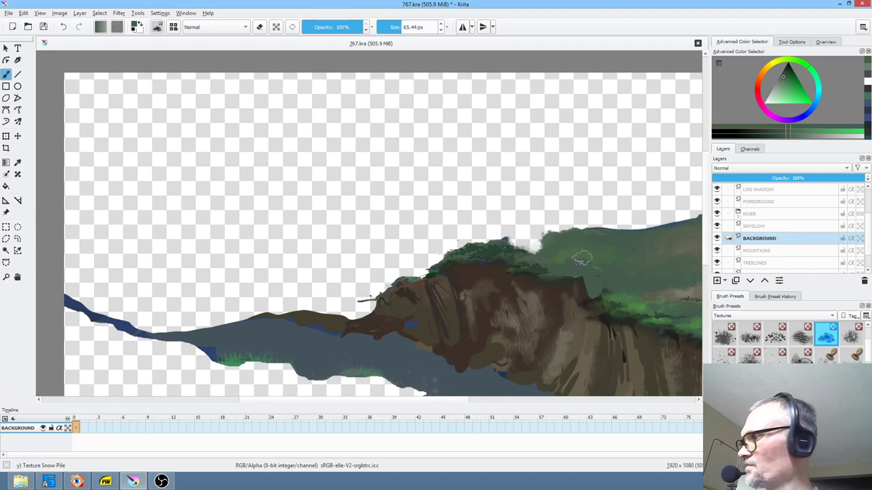
pyautogui.hotkey('alt', 'i')
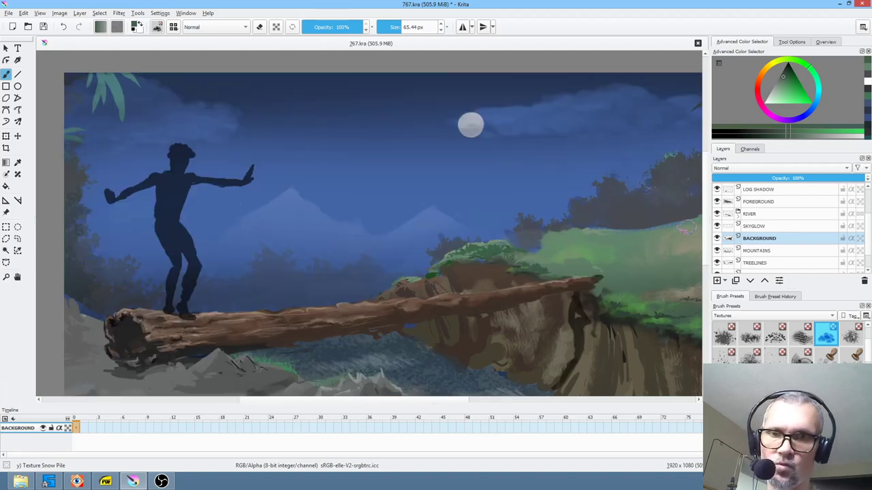
# Erase on the BACKGROUND layer in the dip between the cliff bush and the grassy hill, undoing an excess stroke.
pyautogui.press('e')
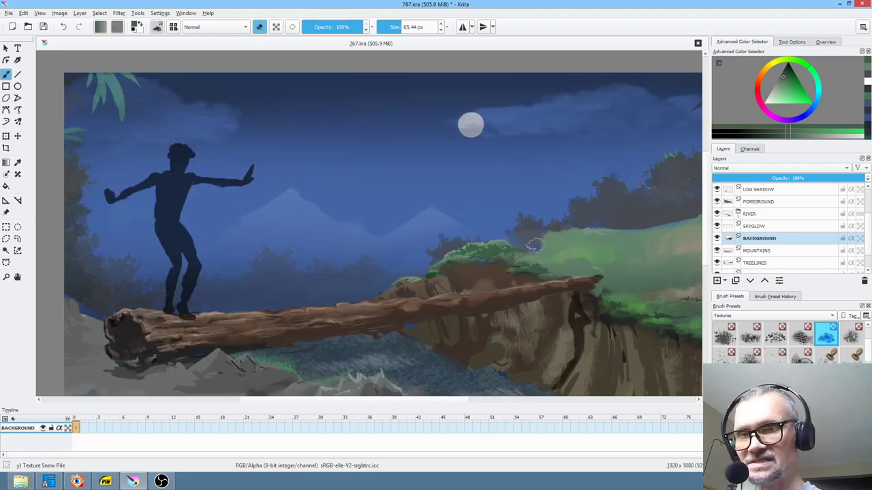
pyautogui.moveTo(540, 247); pyautogui.dragTo(535, 249)
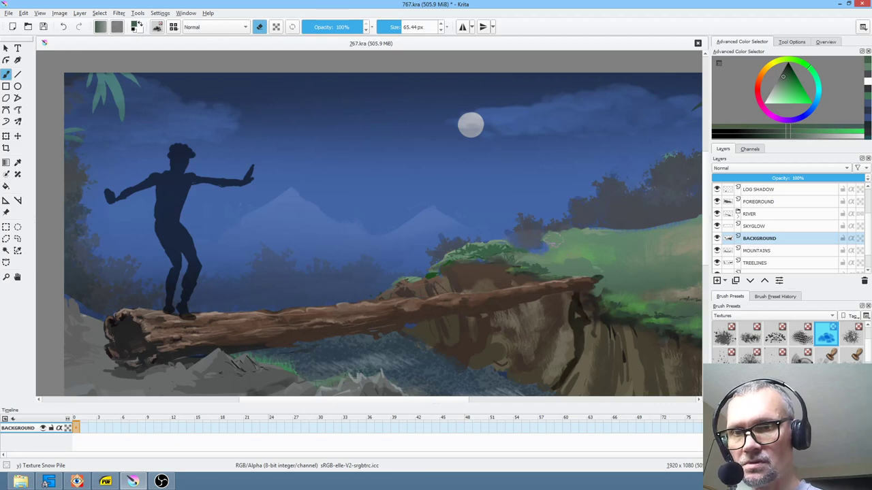
pyautogui.hotkey('ctrl', 'z')
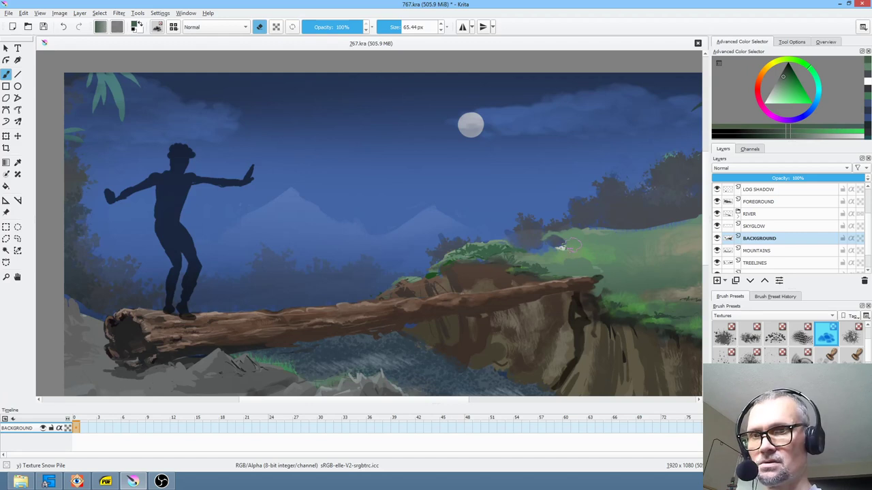
pyautogui.press('/')
pyautogui.press('/')
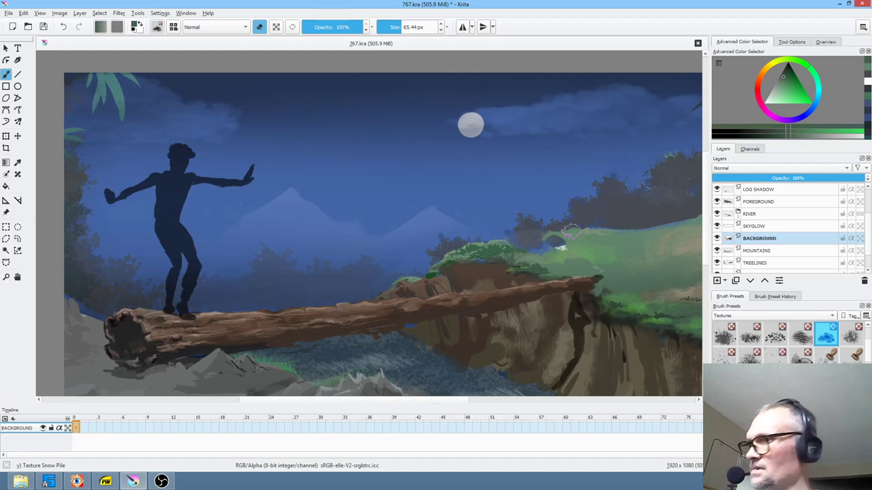
# Turn off the eraser, set the brush size to 22.79 px and paint darker green foliage at the hill's near edge.
pyautogui.press('e')
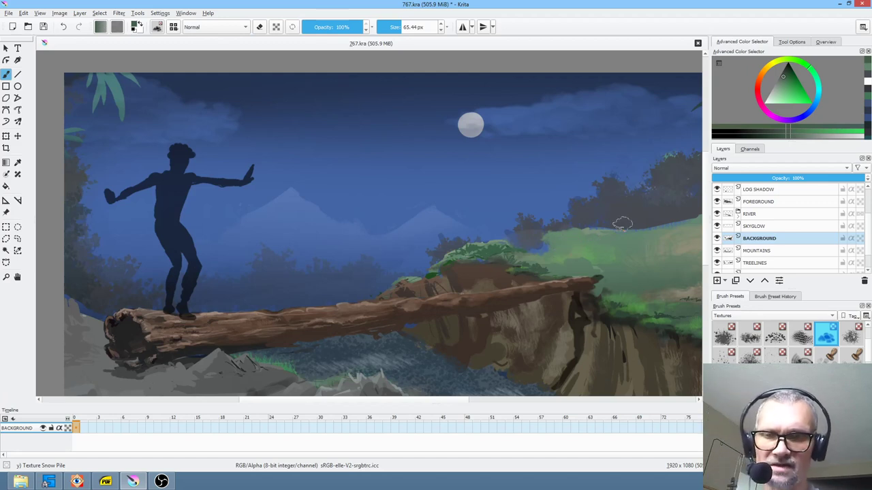
pyautogui.click(786, 72)
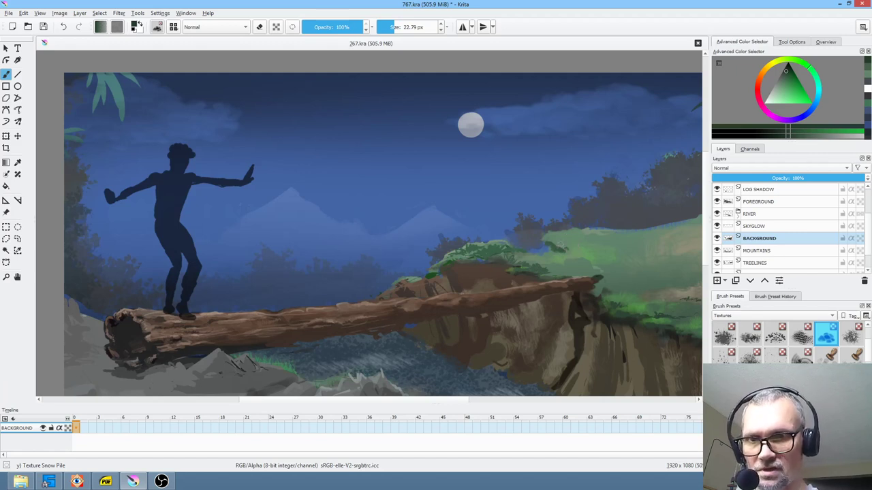
pyautogui.moveTo(594, 243); pyautogui.dragTo(615, 225)
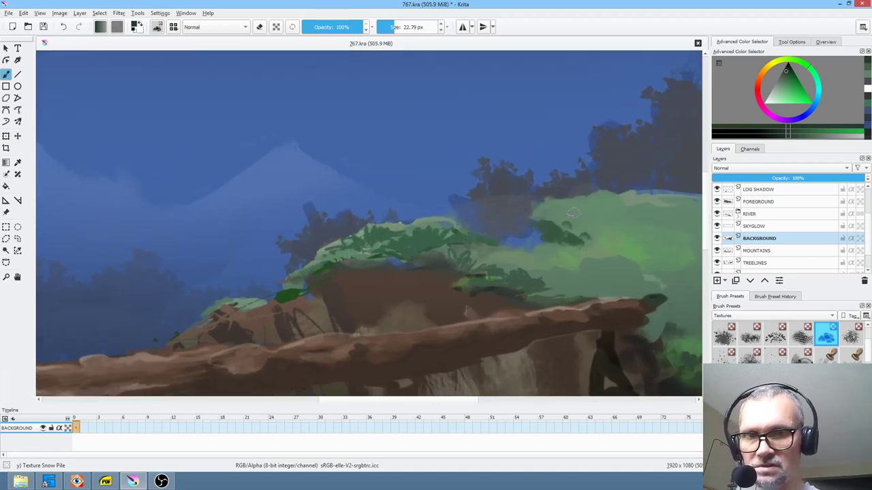
# On the TREELINES layer, sample the dark tree colour, set the brush size to 67.64 px and fill in foliage behind the hill.
pyautogui.click(765, 264)
pyautogui.press('ctrl')
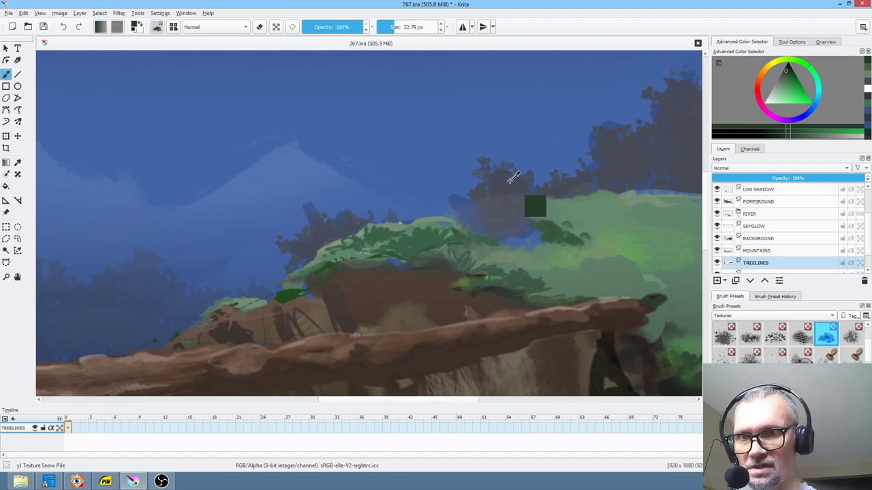
pyautogui.click(782, 68)
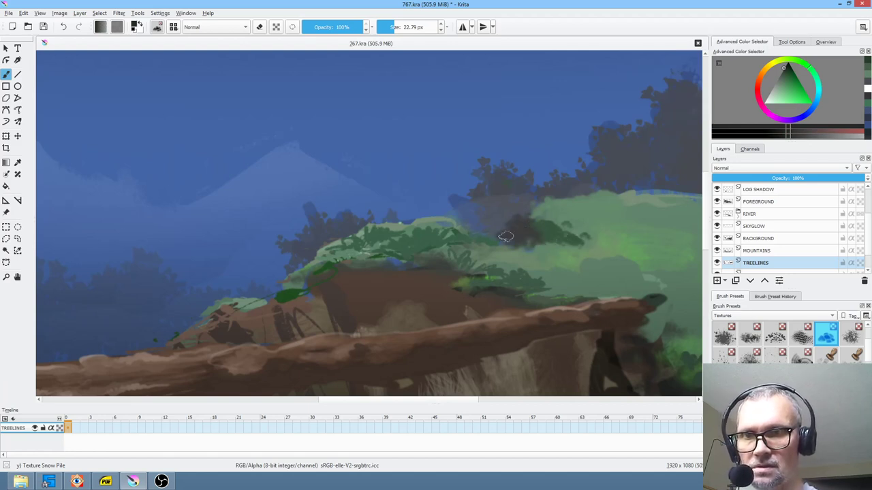
pyautogui.moveTo(511, 223)
pyautogui.keyDown('shift'); pyautogui.mouseDown()
pyautogui.moveTo(534, 225)
pyautogui.moveTo(517, 205)
pyautogui.moveTo(506, 220)
pyautogui.moveTo(515, 238)
pyautogui.moveTo(564, 226)
pyautogui.moveTo(498, 216)
pyautogui.moveTo(519, 233)
pyautogui.moveTo(484, 234)
pyautogui.mouseUp(); pyautogui.keyUp('shift')
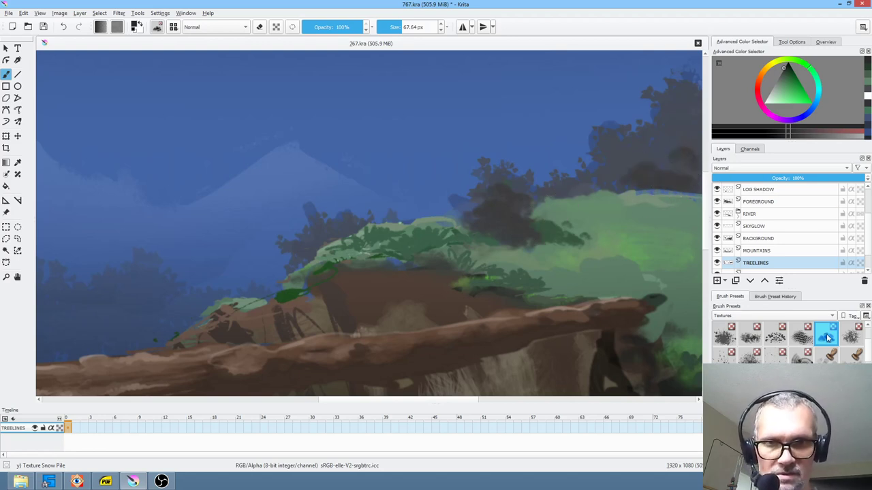
# Go through the texture and stamp brush presets and choose Stamp Leaves.
pyautogui.click(853, 339)
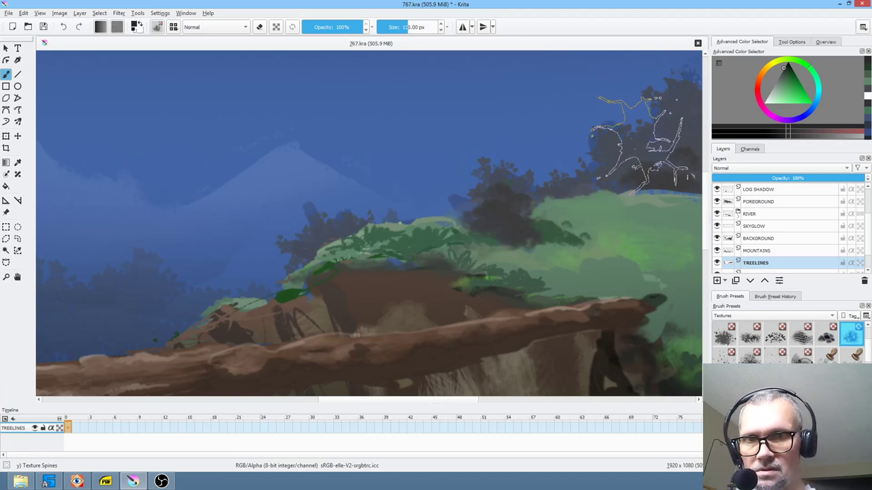
pyautogui.click(852, 357)
pyautogui.click(826, 358)
pyautogui.click(801, 357)
pyautogui.click(775, 357)
pyautogui.click(750, 357)
pyautogui.click(724, 358)
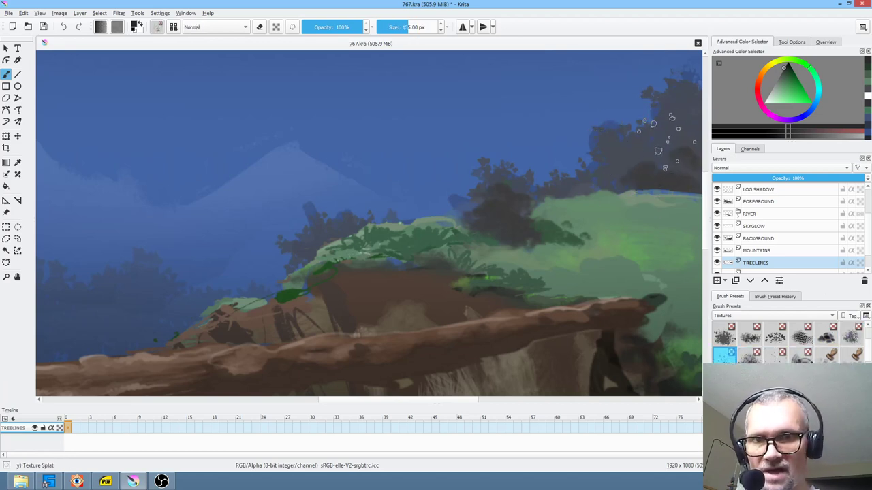
pyautogui.click(759, 361)
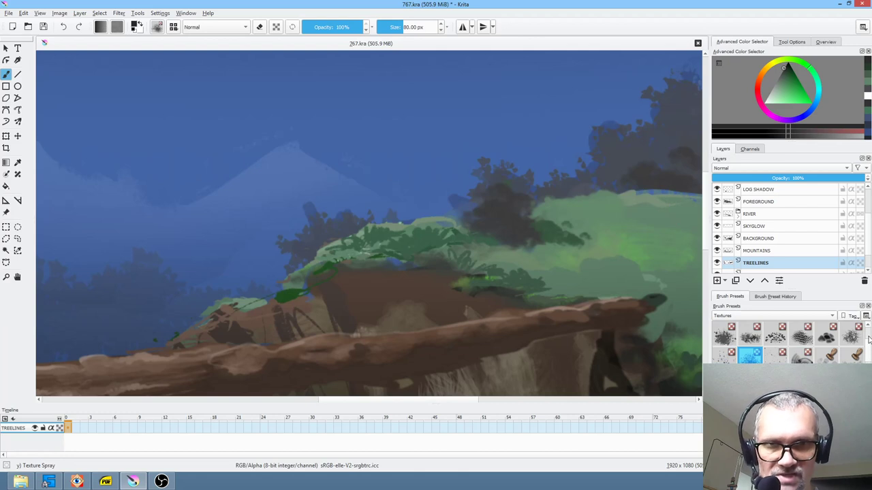
pyautogui.scroll(-1, 869, 357)
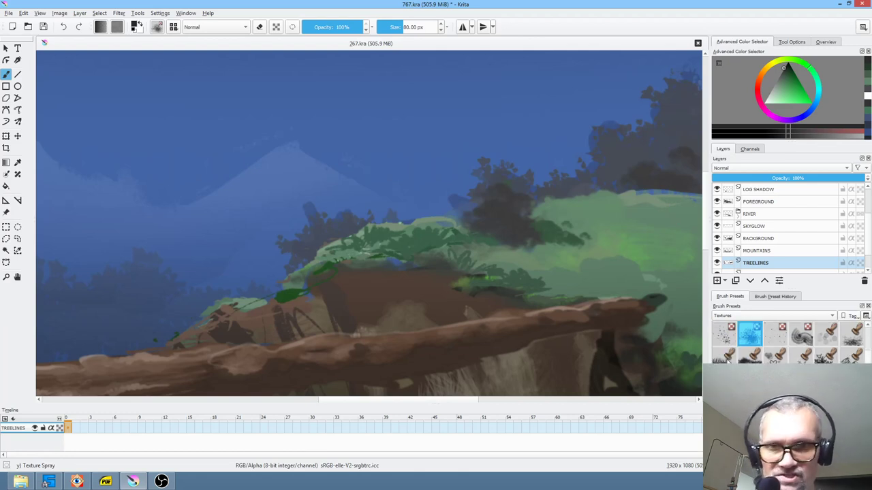
pyautogui.click(750, 355)
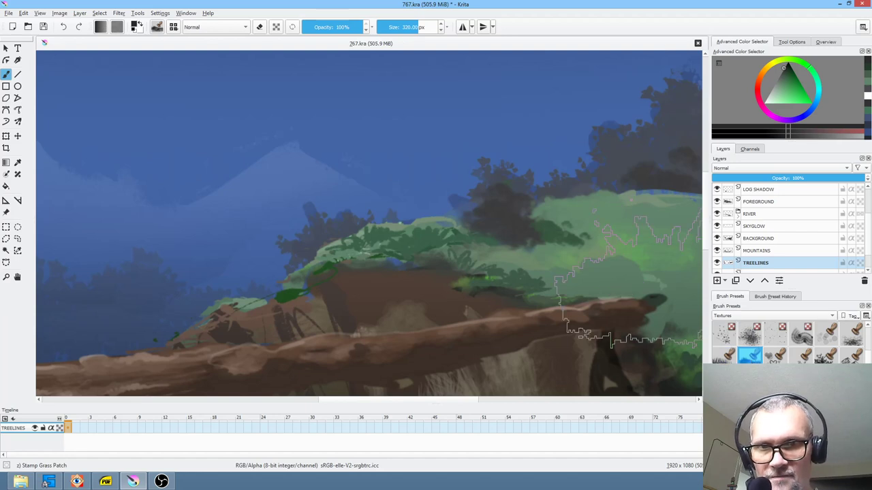
pyautogui.click(775, 354)
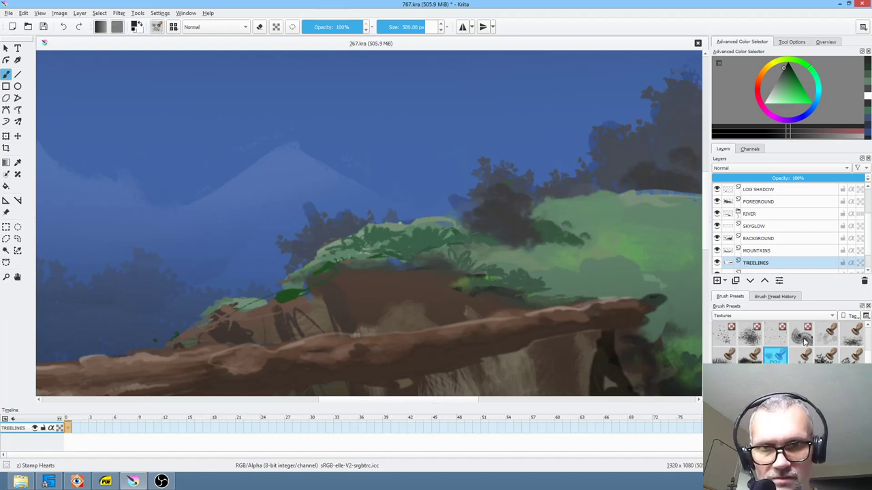
pyautogui.click(801, 354)
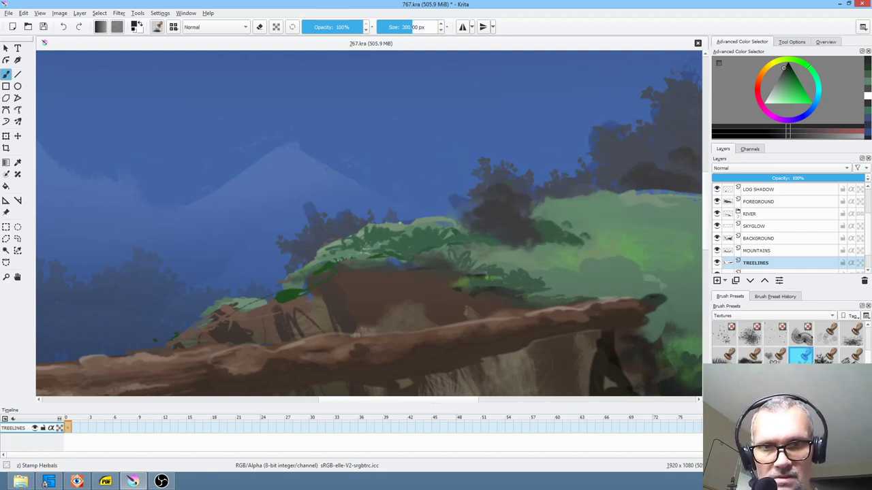
pyautogui.click(826, 355)
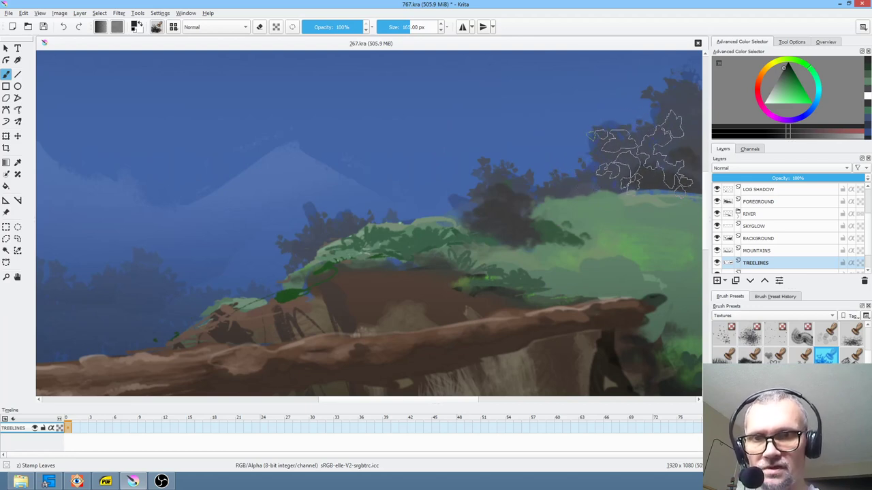
# Stamp dark leaves around the bush at 72.97 px, reduce the brush to 30.95 px and undo the last stroke.
pyautogui.moveTo(626, 166); pyautogui.dragTo(566, 168)
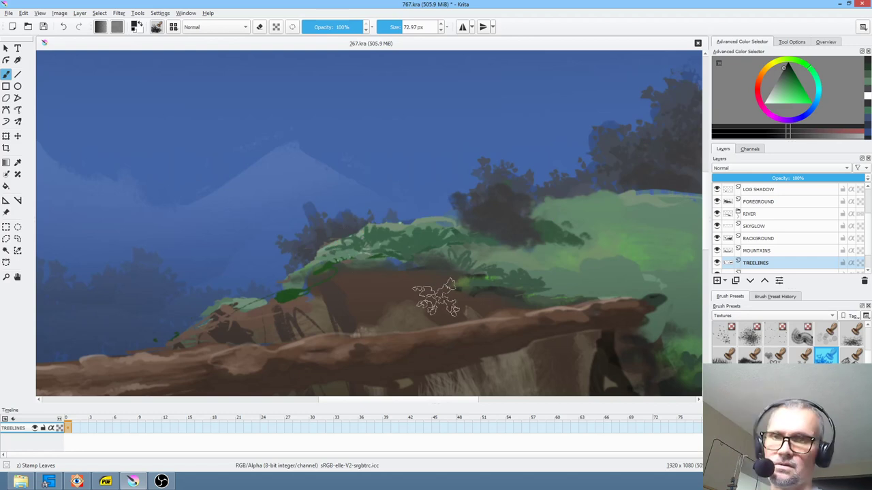
pyautogui.press('-')
pyautogui.press('-')
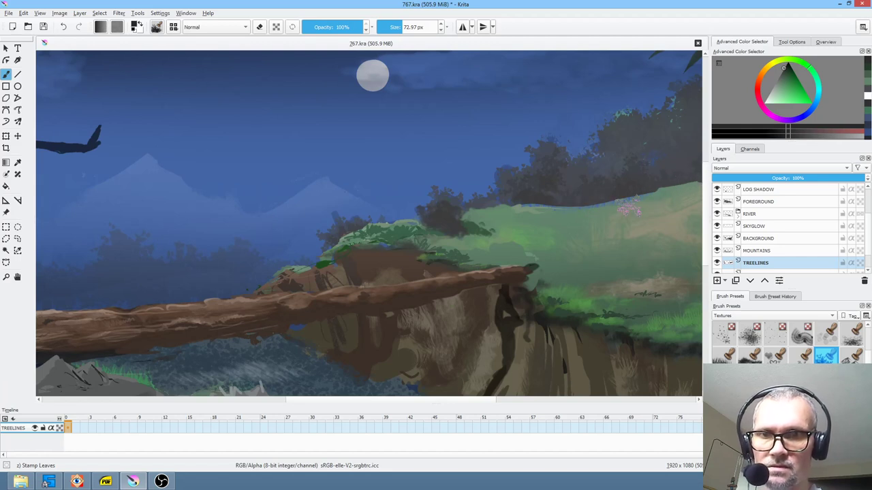
pyautogui.moveTo(648, 219)
pyautogui.keyDown('shift'); pyautogui.mouseDown()
pyautogui.moveTo(620, 220)
pyautogui.moveTo(525, 280)
pyautogui.mouseUp(); pyautogui.keyUp('shift')
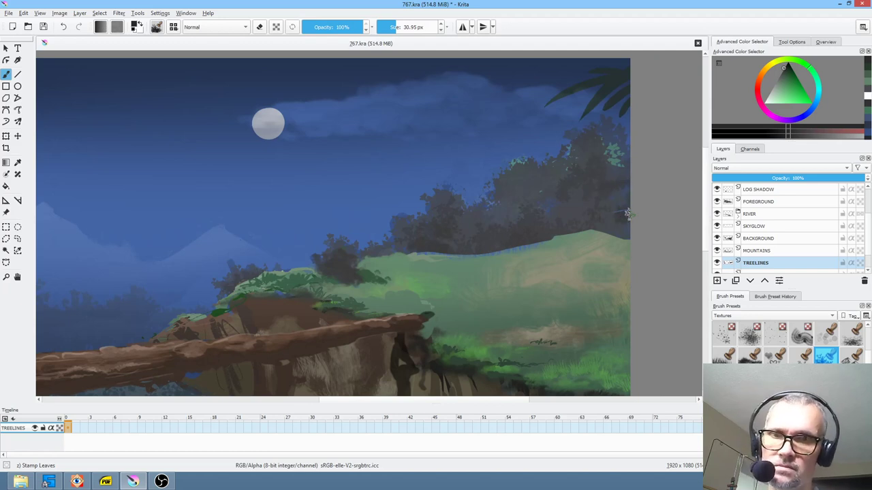
pyautogui.hotkey('ctrl', 'z')
# Hide and show the TREELINES, Layer 18 and SKY layers to check what each one contributes.
pyautogui.click(716, 263)
pyautogui.click(717, 262)
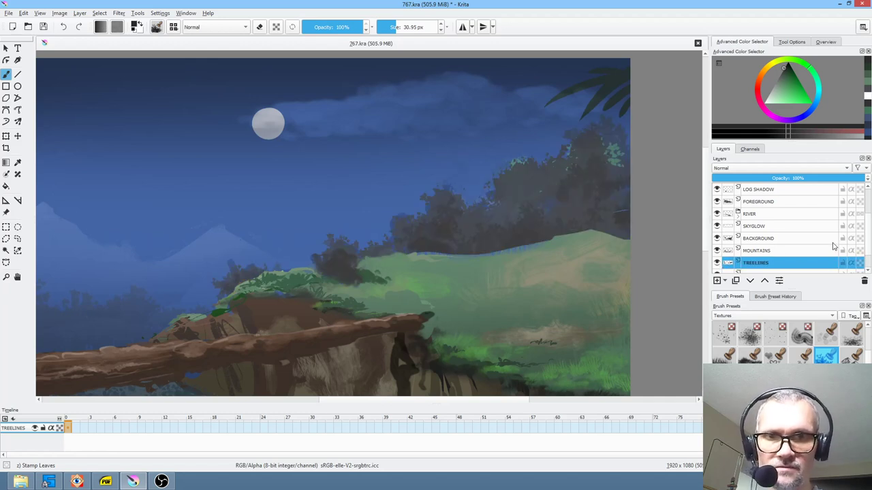
pyautogui.scroll(-2, 864, 258)
pyautogui.click(715, 252)
pyautogui.click(716, 252)
pyautogui.click(717, 263)
pyautogui.click(717, 263)
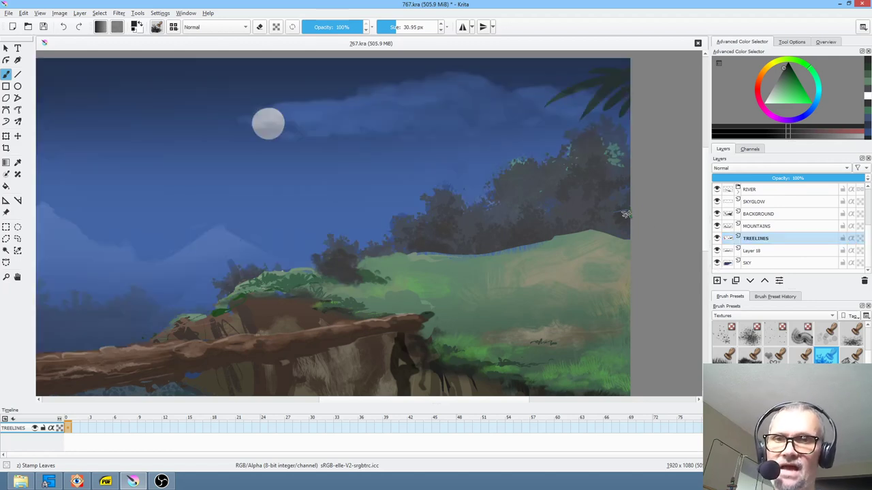
# Examine the trees above the hill closely by toggling the visibility of the TREELINES and SKY layers.
pyautogui.scroll(5, 636, 212)
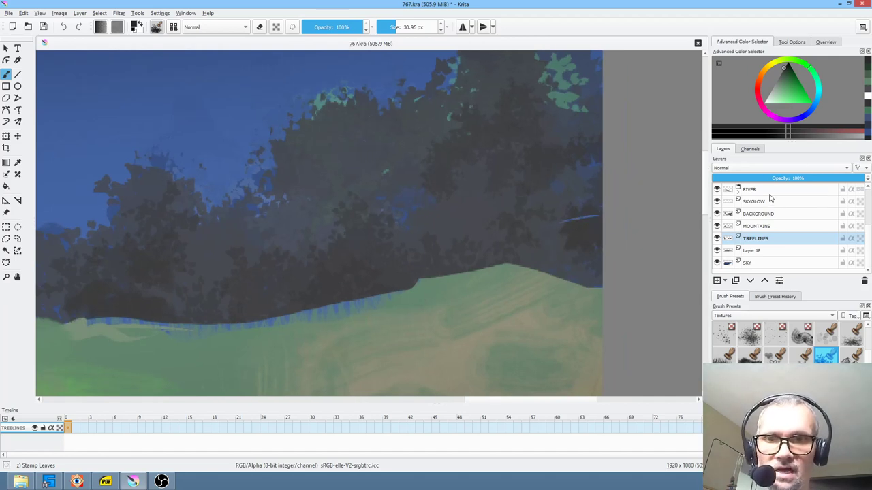
pyautogui.click(717, 239)
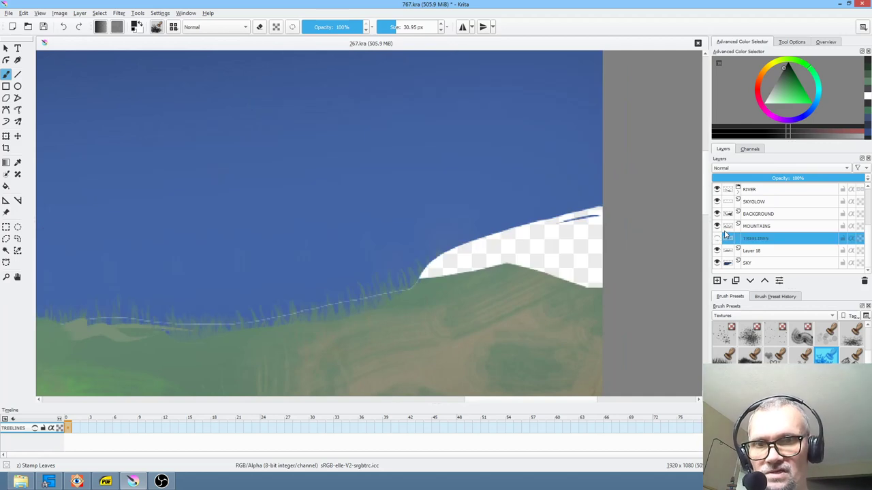
pyautogui.click(717, 238)
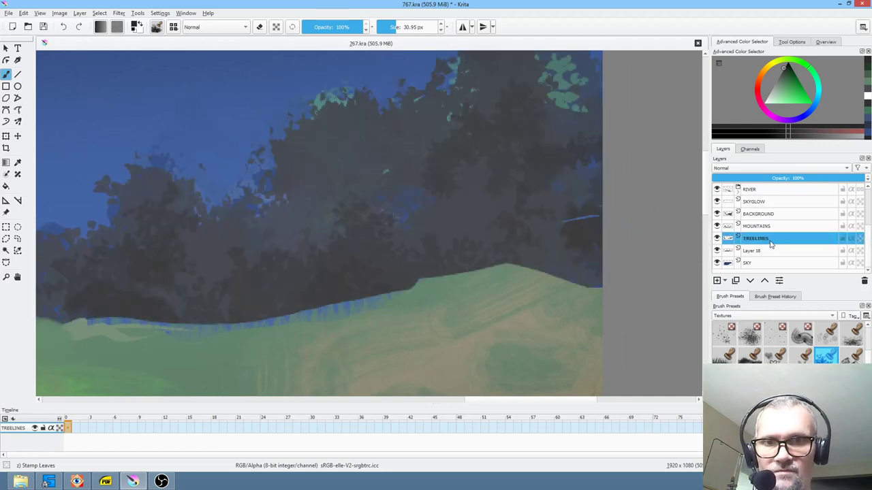
pyautogui.click(717, 264)
pyautogui.click(716, 264)
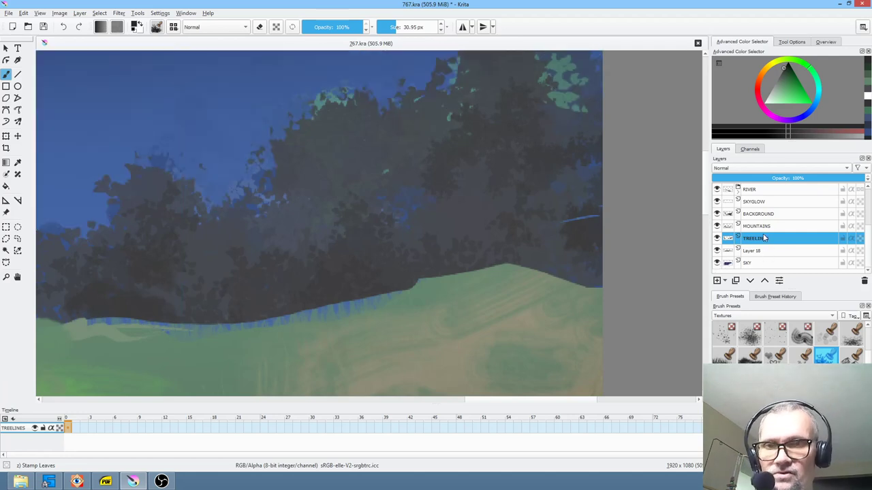
# Hide and show the BACKGROUND layer repeatedly to examine the treeline behind the hill's upper edge.
pyautogui.click(717, 215)
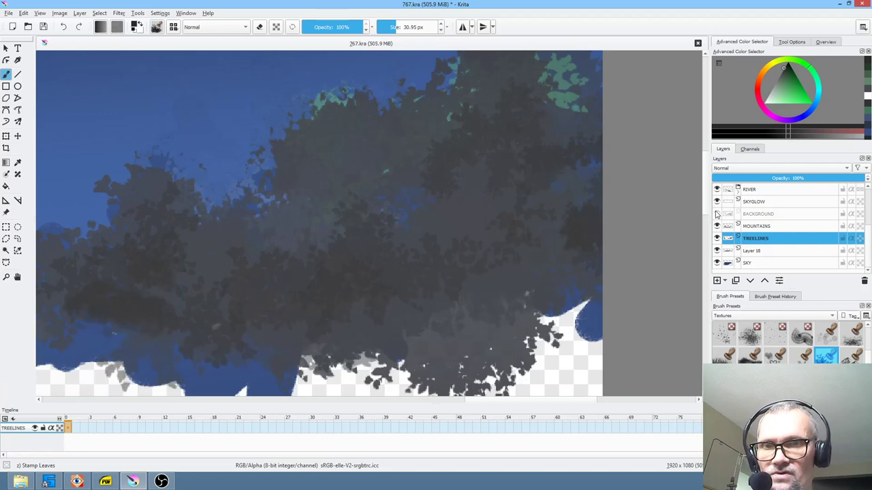
pyautogui.click(716, 215)
pyautogui.click(717, 215)
pyautogui.click(717, 215)
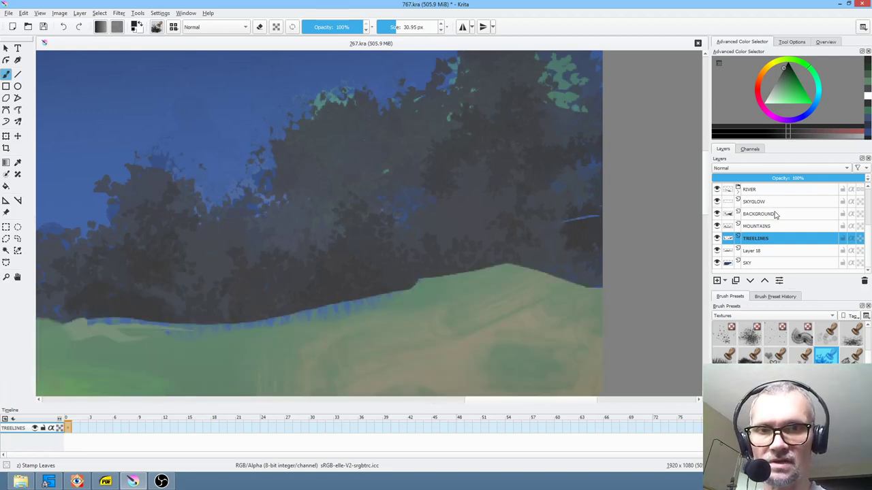
pyautogui.click(717, 214)
pyautogui.click(716, 214)
pyautogui.click(716, 214)
pyautogui.click(717, 214)
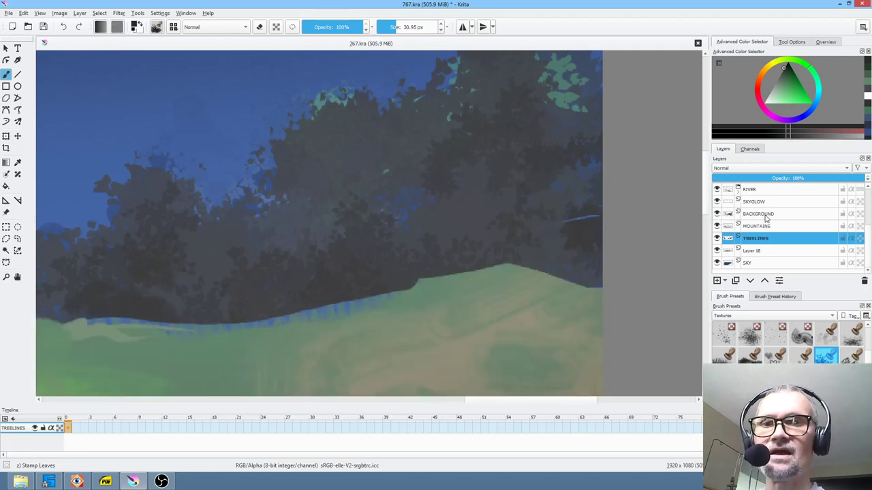
# Erase the hill's upper edge on the BACKGROUND layer into a leafy outline, using the leaf stamp at 30.95 px and 19.42 px.
pyautogui.click(765, 217)
pyautogui.press('e')
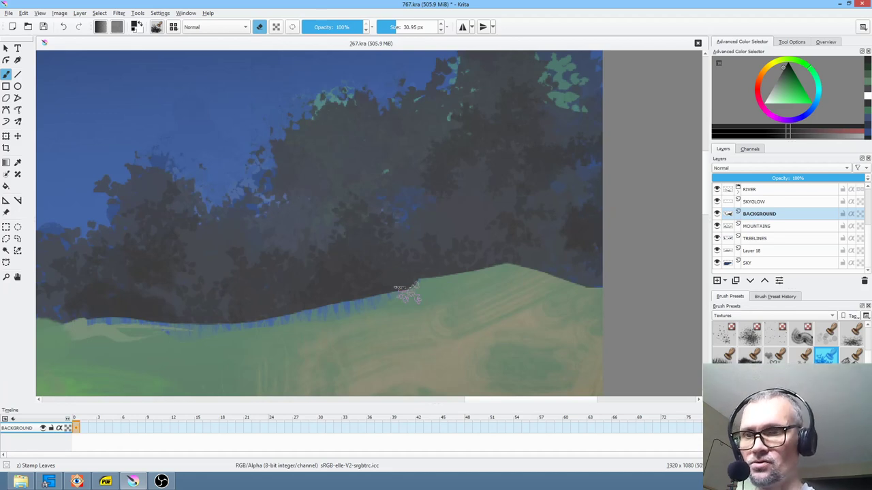
pyautogui.moveTo(433, 263); pyautogui.dragTo(545, 242)
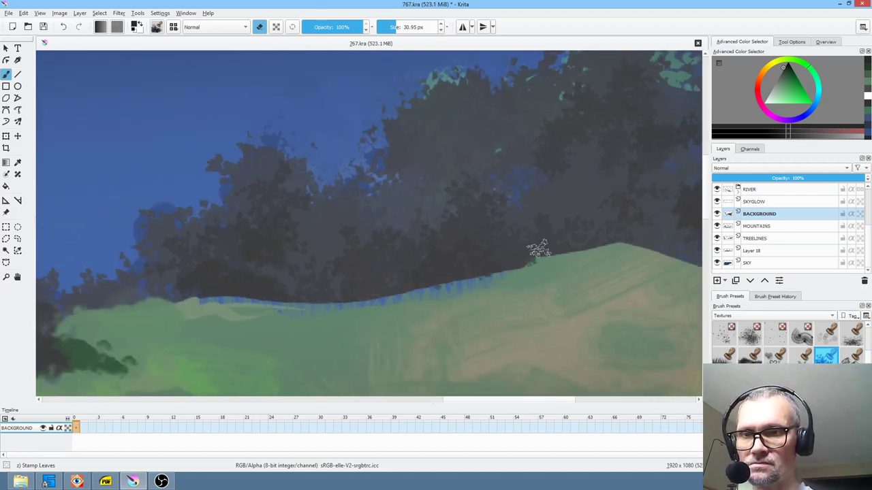
pyautogui.scroll(-2, 540, 246)
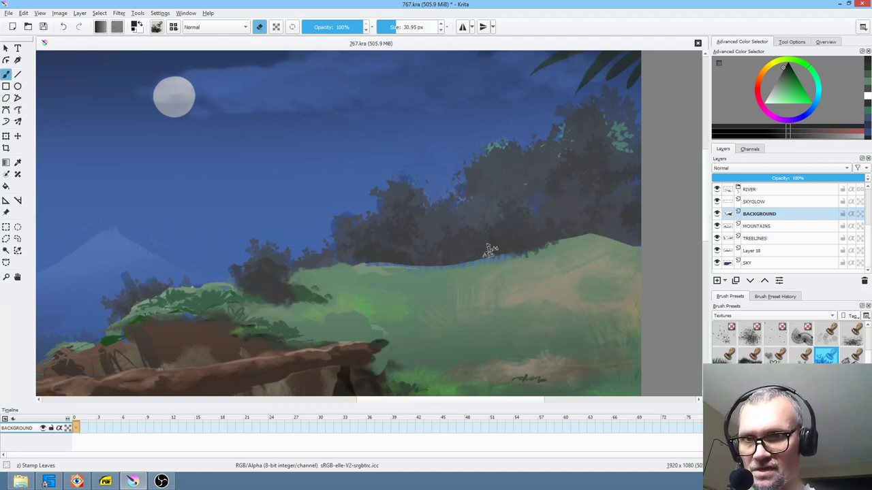
pyautogui.moveTo(381, 260); pyautogui.dragTo(418, 260)
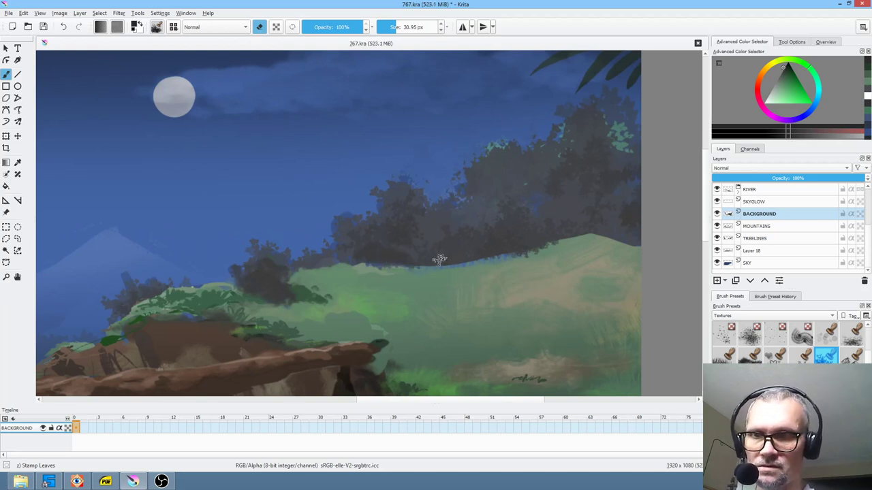
pyautogui.press('[')
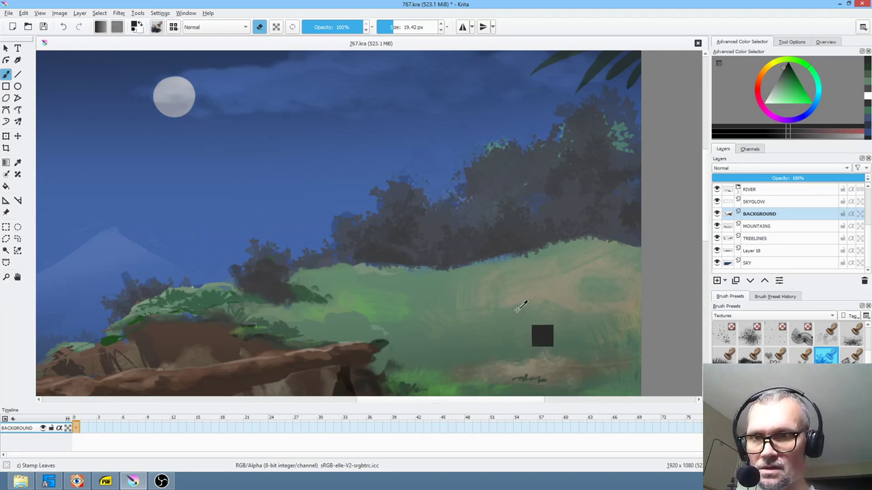
# Sample the hill's greens, darken the colour slightly and stamp leaves along the hill's crest at 19.42 px.
pyautogui.keyDown('ctrl'); pyautogui.click(516, 313); pyautogui.keyUp('ctrl')
pyautogui.click(788, 71)
pyautogui.click(781, 76)
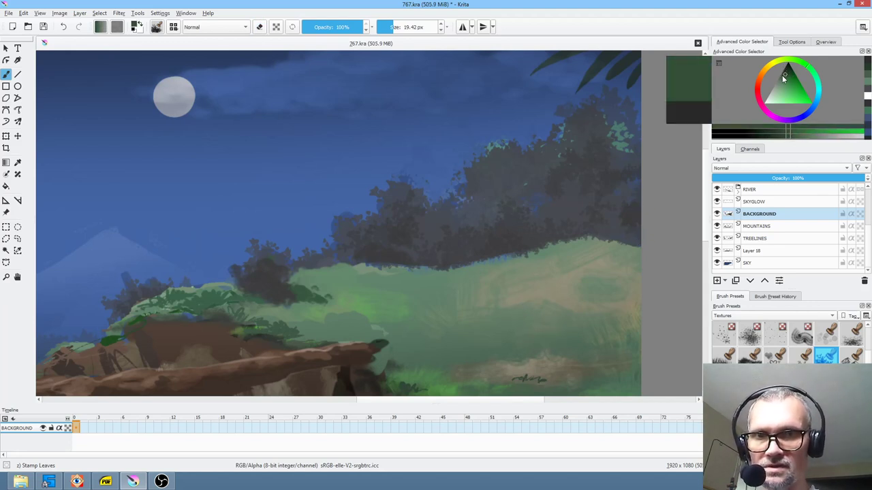
pyautogui.keyDown('ctrl'); pyautogui.click(603, 246); pyautogui.keyUp('ctrl')
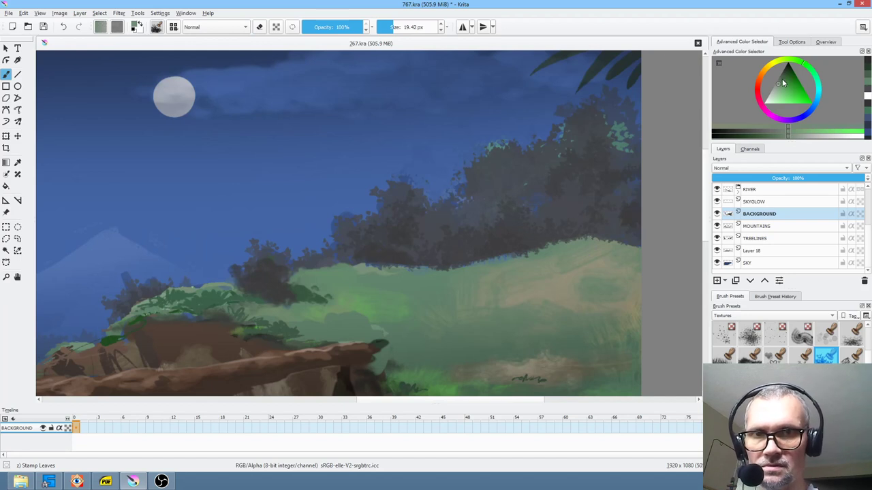
pyautogui.click(781, 79)
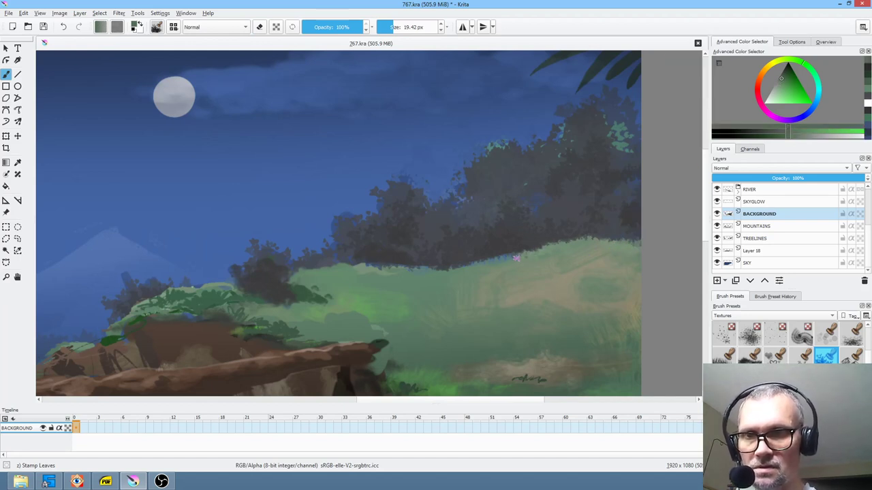
pyautogui.press('-')
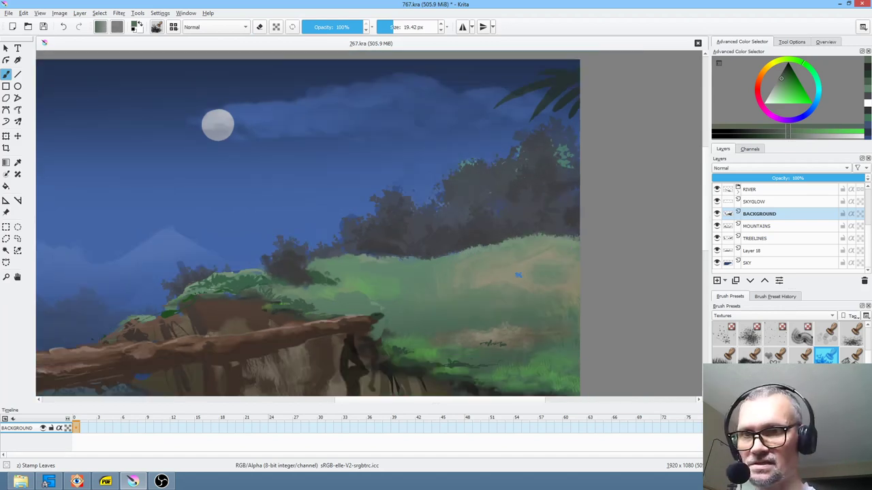
pyautogui.scroll(-3, 520, 271)
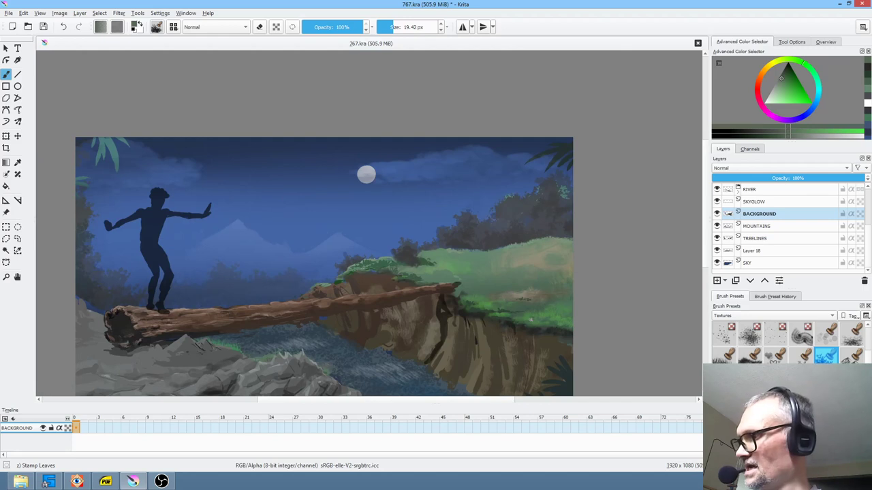
# Choose a darker hill green, enlarge the brush to 59.44 px and stamp leaves on the upper slope.
pyautogui.scroll(3, 532, 318)
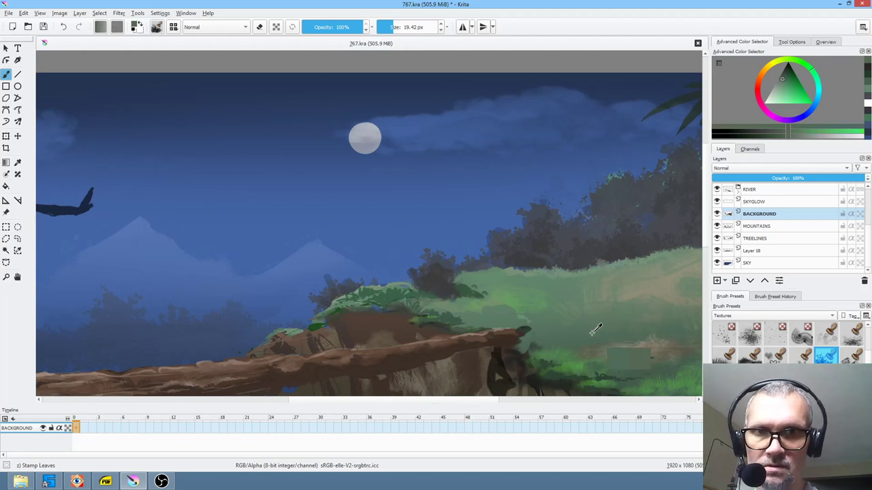
pyautogui.click(783, 74)
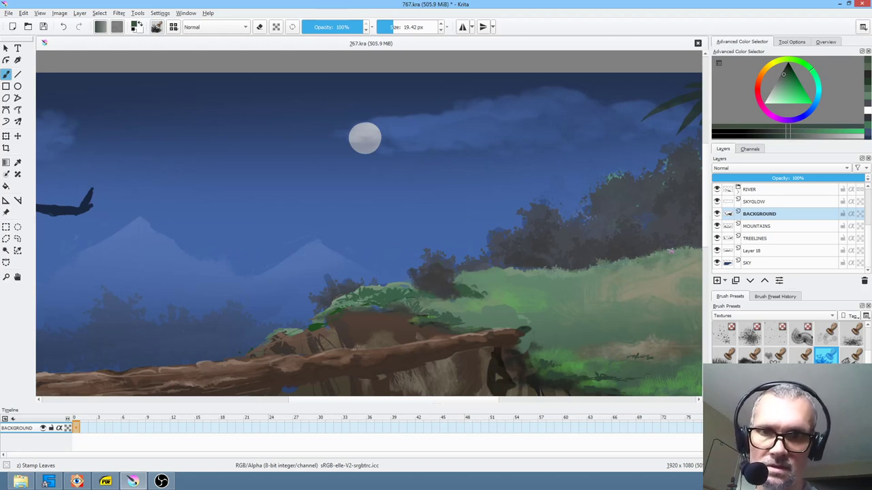
pyautogui.moveTo(658, 281)
pyautogui.mouseDown()
pyautogui.moveTo(615, 286)
pyautogui.moveTo(661, 268)
pyautogui.mouseUp()
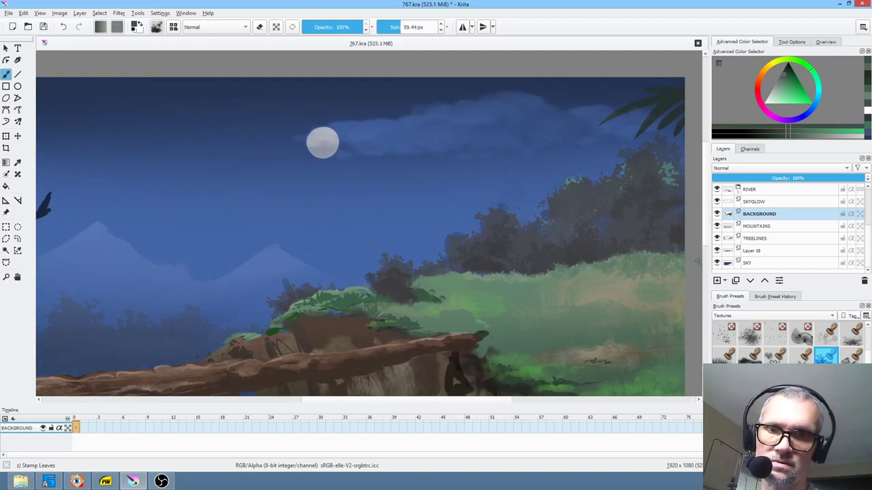
pyautogui.click(602, 277)
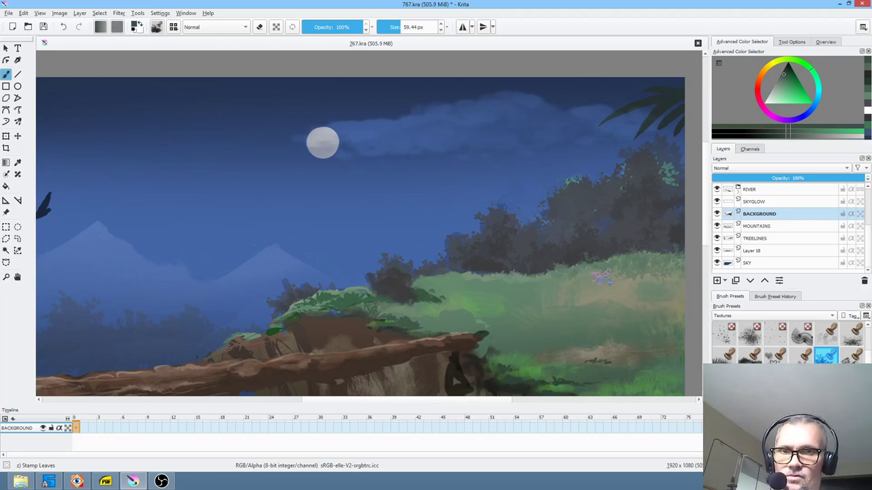
# Stamp still darker green leaves over the hill's upper slope at 46% opacity, and enlarge the brush to 66.23 px.
pyautogui.click(784, 70)
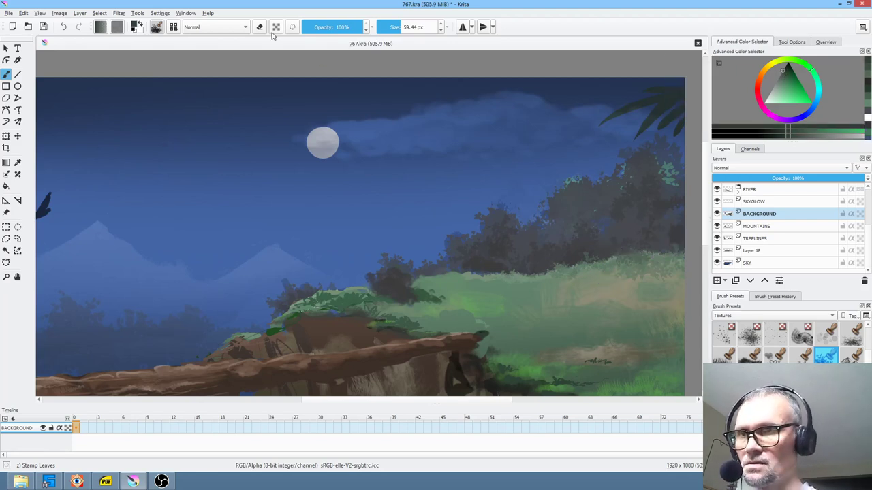
pyautogui.click(333, 27)
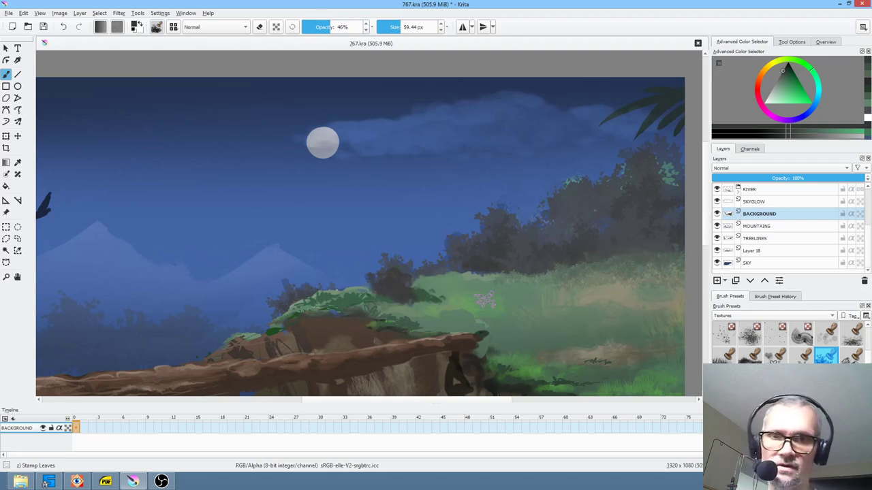
pyautogui.scroll(-2, 488, 315)
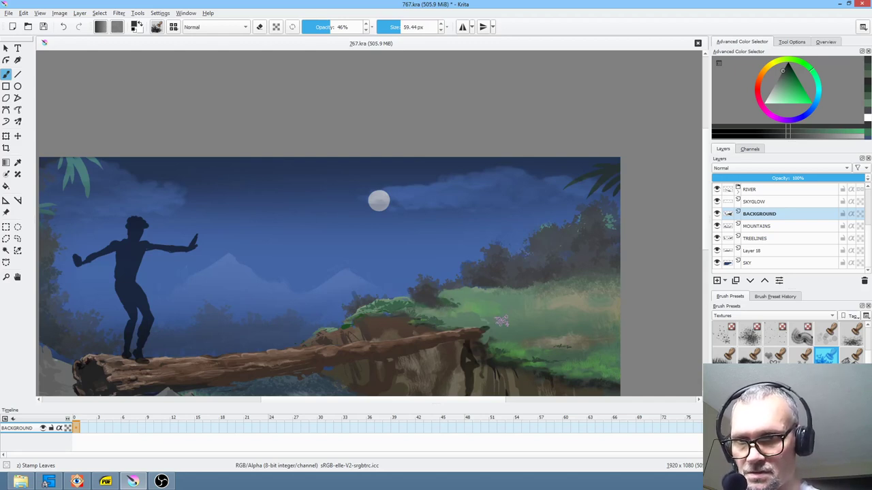
pyautogui.press('[')
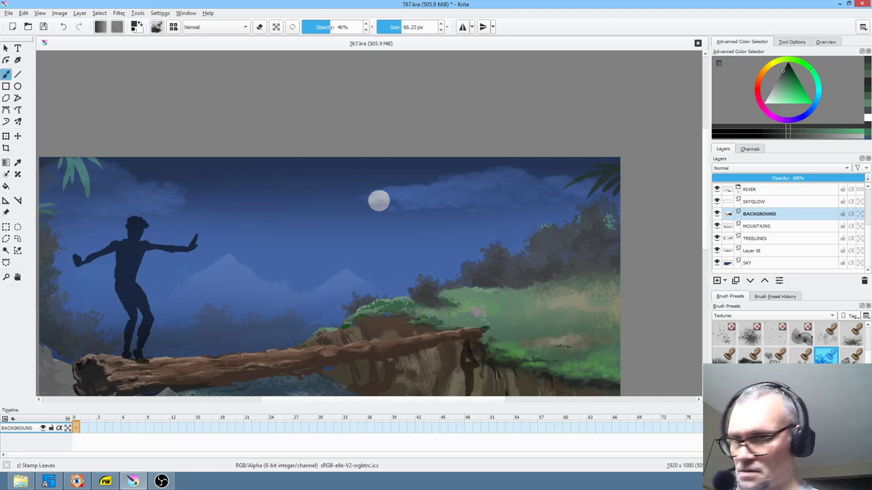
# Sample the tan of the hill's bare patch, stamp leaves along it at 14.84 px and enlarge the brush to 50.63 px.
pyautogui.hotkey('ctrl', '+')
pyautogui.moveTo(588, 331)
pyautogui.mouseDown()
pyautogui.moveTo(517, 250)
pyautogui.moveTo(513, 233)
pyautogui.mouseUp()
pyautogui.moveTo(536, 269); pyautogui.dragTo(449, 242)
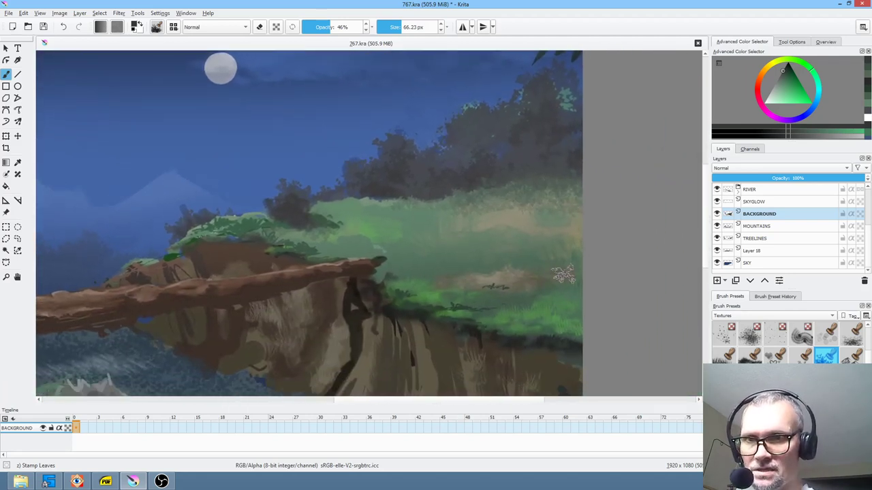
pyautogui.keyDown('ctrl'); pyautogui.click(503, 276); pyautogui.keyUp('ctrl')
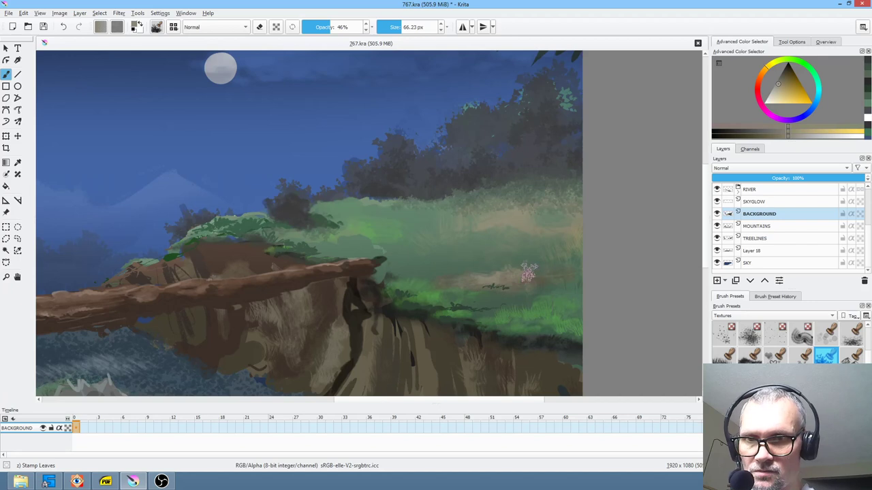
pyautogui.moveTo(530, 279); pyautogui.dragTo(539, 279)
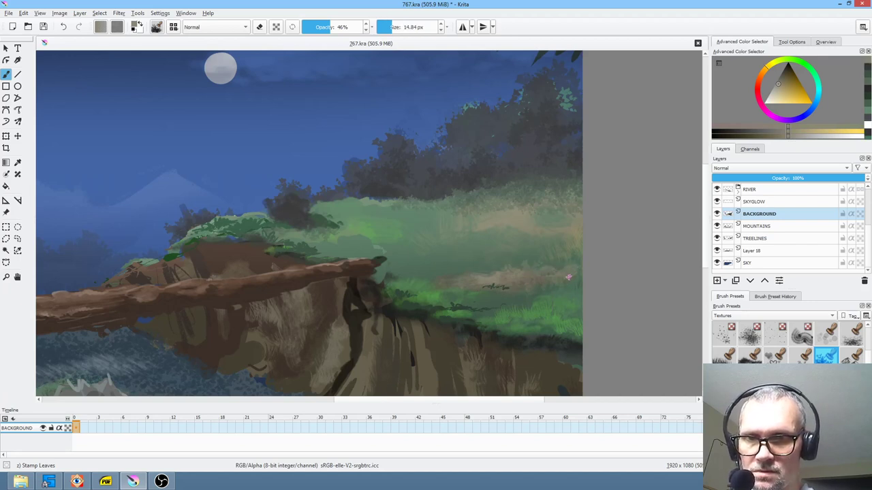
pyautogui.press(']')
pyautogui.press(']')
pyautogui.press(']')
pyautogui.press(']')
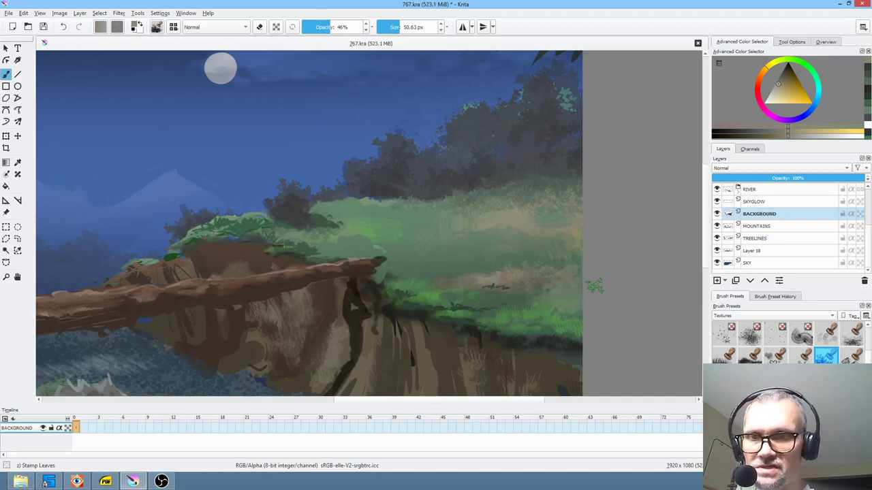
# Try stamping tan leaves around the hill's bare patch at 50.63 px and 46% opacity, and undo the strokes.
pyautogui.moveTo(451, 267)
pyautogui.mouseDown()
pyautogui.moveTo(532, 258)
pyautogui.moveTo(427, 262)
pyautogui.moveTo(461, 266)
pyautogui.moveTo(431, 279)
pyautogui.mouseUp()
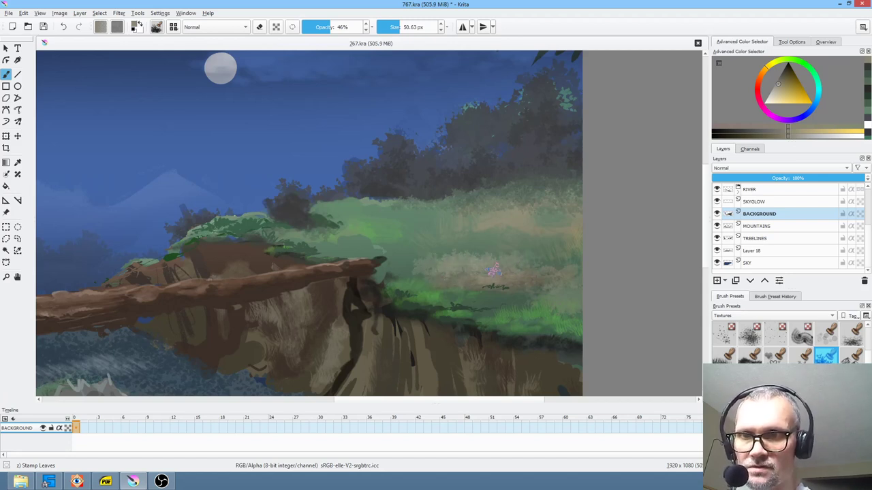
pyautogui.moveTo(480, 255); pyautogui.dragTo(527, 250)
pyautogui.hotkey('ctrl', 'z')
pyautogui.hotkey('ctrl', 'z')
pyautogui.hotkey('ctrl', 'z')
pyautogui.hotkey('ctrl', 'z')
pyautogui.hotkey('ctrl', 'z')
pyautogui.hotkey('ctrl', 'z')
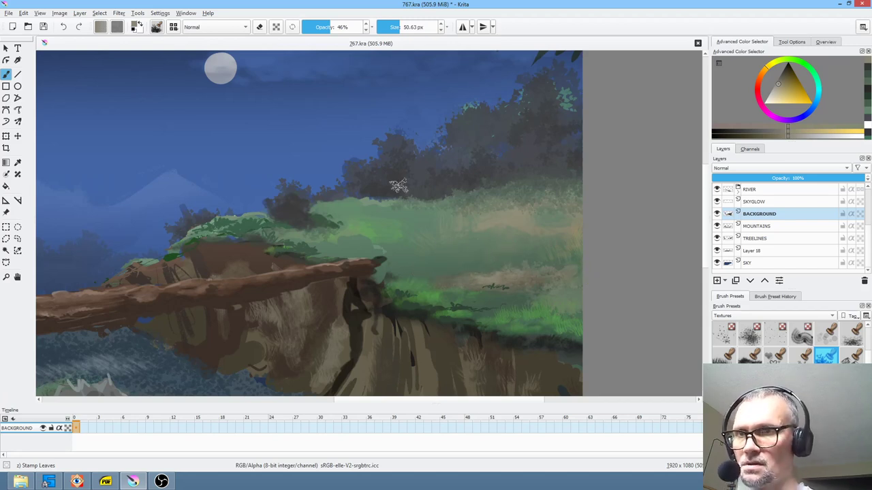
# Stamp tan leaves across the hill's middle slope at 30% opacity with a 67.01 px brush.
pyautogui.moveTo(331, 27); pyautogui.dragTo(321, 27)
pyautogui.moveTo(403, 265)
pyautogui.keyDown('shift'); pyautogui.mouseDown()
pyautogui.moveTo(440, 277)
pyautogui.moveTo(397, 262)
pyautogui.moveTo(438, 271)
pyautogui.moveTo(523, 265)
pyautogui.moveTo(459, 266)
pyautogui.moveTo(415, 279)
pyautogui.moveTo(509, 254)
pyautogui.moveTo(595, 250)
pyautogui.moveTo(485, 269)
pyautogui.moveTo(558, 266)
pyautogui.mouseUp(); pyautogui.keyUp('shift')
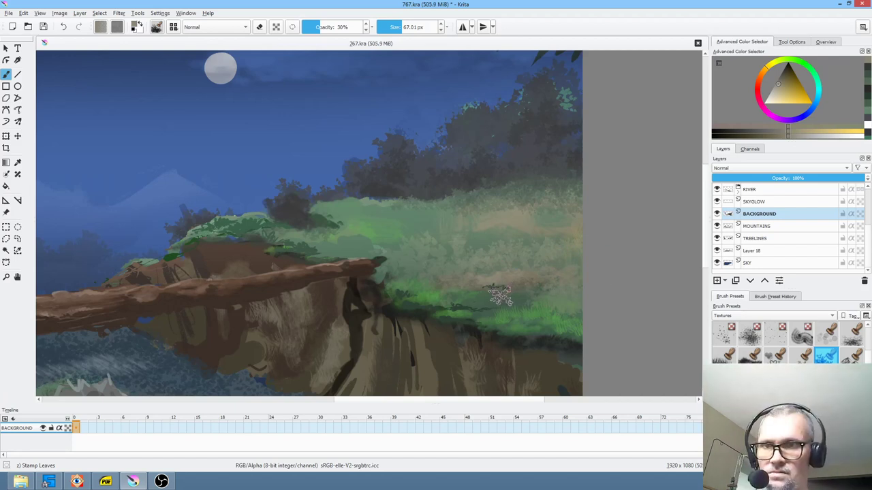
pyautogui.scroll(-2, 504, 290)
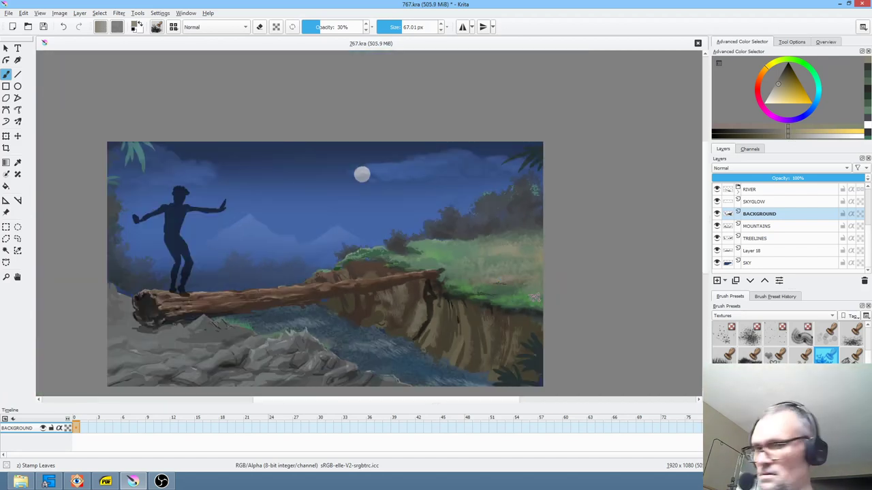
pyautogui.scroll(5, 512, 280)
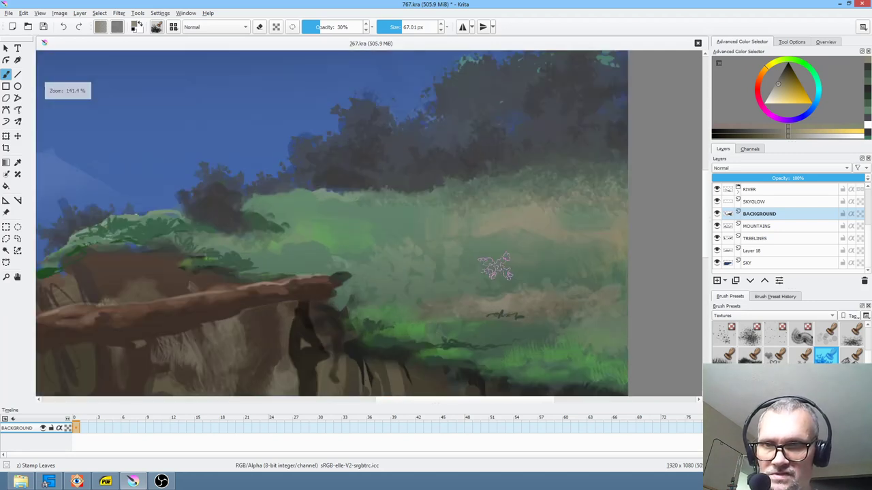
pyautogui.scroll(-3, 535, 277)
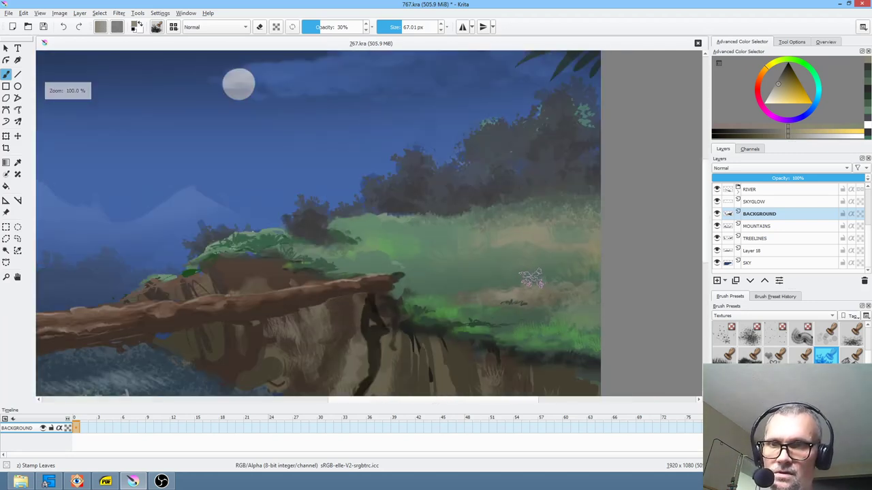
pyautogui.scroll(-2, 533, 277)
# Sample a dark brown near the cliff's grassy edge and stamp faint texture on the cliff face at 2% opacity and 51.90 px.
pyautogui.moveTo(498, 273); pyautogui.dragTo(498, 265)
pyautogui.scroll(1, 499, 267)
pyautogui.moveTo(527, 298)
pyautogui.mouseDown()
pyautogui.moveTo(505, 199)
pyautogui.moveTo(519, 220)
pyautogui.mouseUp()
pyautogui.scroll(1, 524, 235)
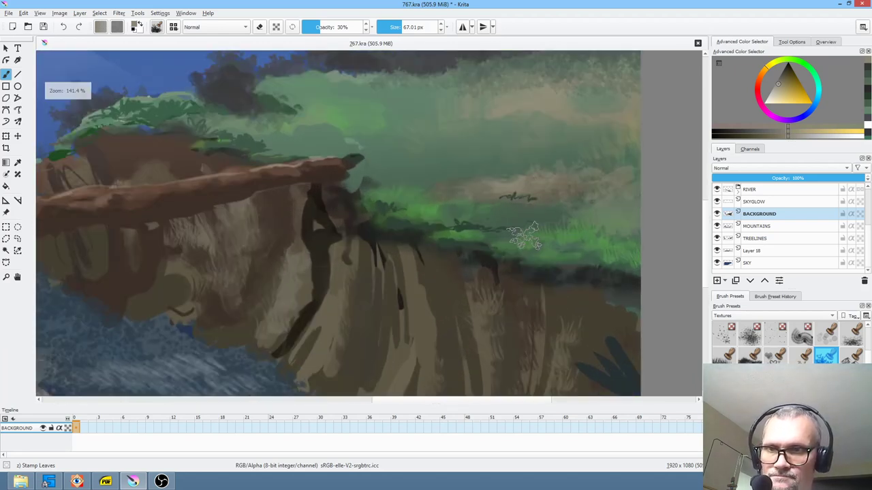
pyautogui.moveTo(488, 294); pyautogui.dragTo(495, 265)
pyautogui.keyDown('ctrl'); pyautogui.click(482, 250); pyautogui.keyUp('ctrl')
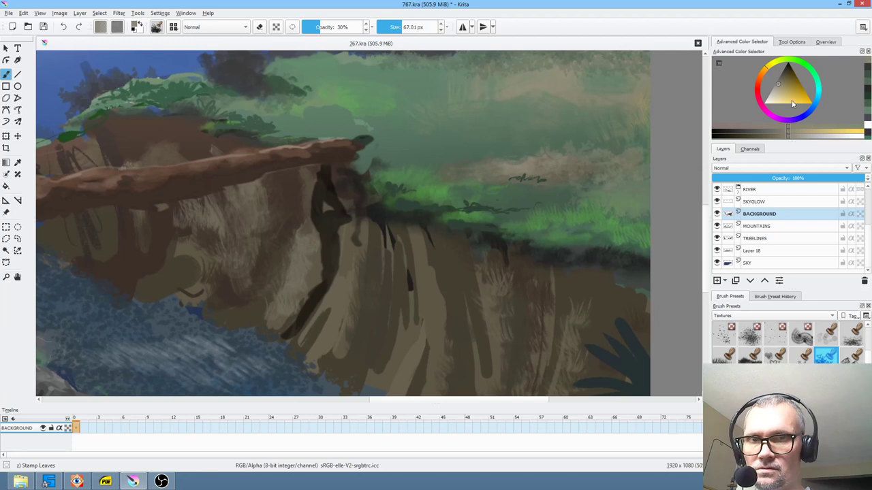
pyautogui.moveTo(316, 21); pyautogui.dragTo(304, 35)
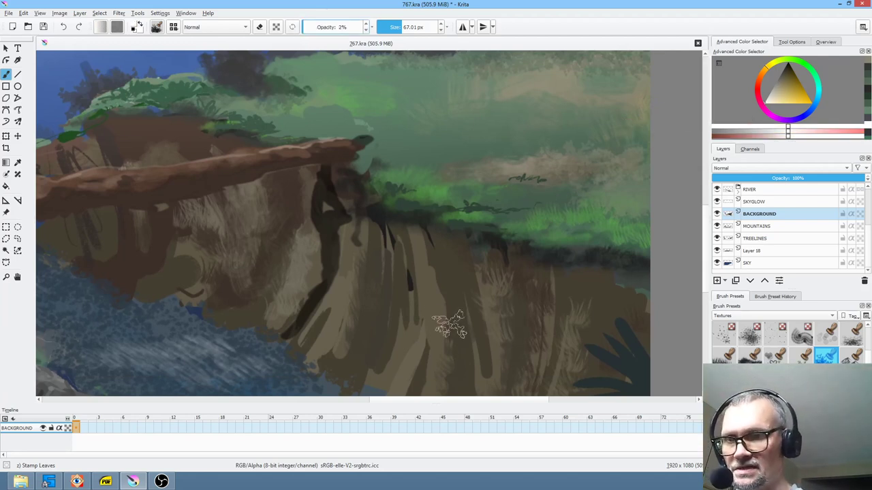
pyautogui.moveTo(431, 300)
pyautogui.keyDown('shift'); pyautogui.mouseDown()
pyautogui.moveTo(374, 299)
pyautogui.moveTo(446, 300)
pyautogui.moveTo(438, 315)
pyautogui.moveTo(430, 306)
pyautogui.moveTo(449, 328)
pyautogui.moveTo(434, 299)
pyautogui.moveTo(438, 341)
pyautogui.mouseUp(); pyautogui.keyUp('shift')
pyautogui.moveTo(521, 291); pyautogui.dragTo(552, 231)
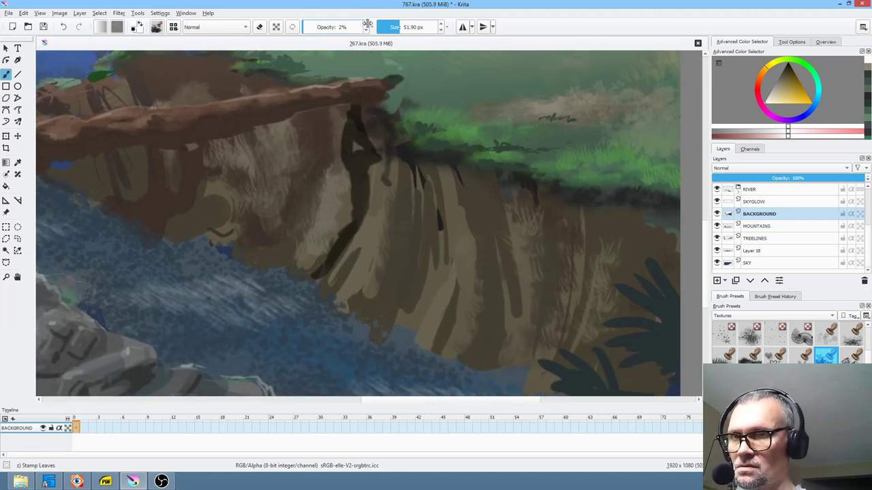
# Raise the leaf stamp's brush opacity to 5% and sample a brown from the middle of the cliff face.
pyautogui.scroll(2, 368, 24)
pyautogui.moveTo(335, 29); pyautogui.dragTo(308, 30)
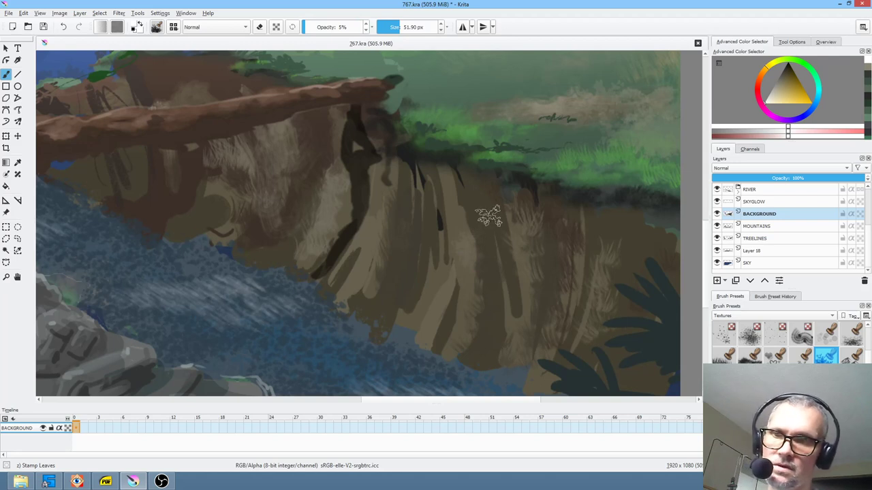
pyautogui.press('-')
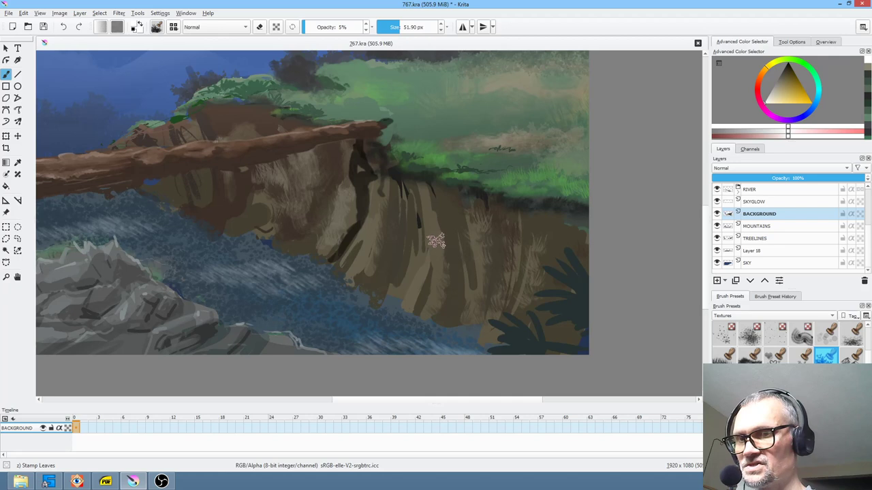
pyautogui.keyDown('ctrl'); pyautogui.click(438, 246); pyautogui.keyUp('ctrl')
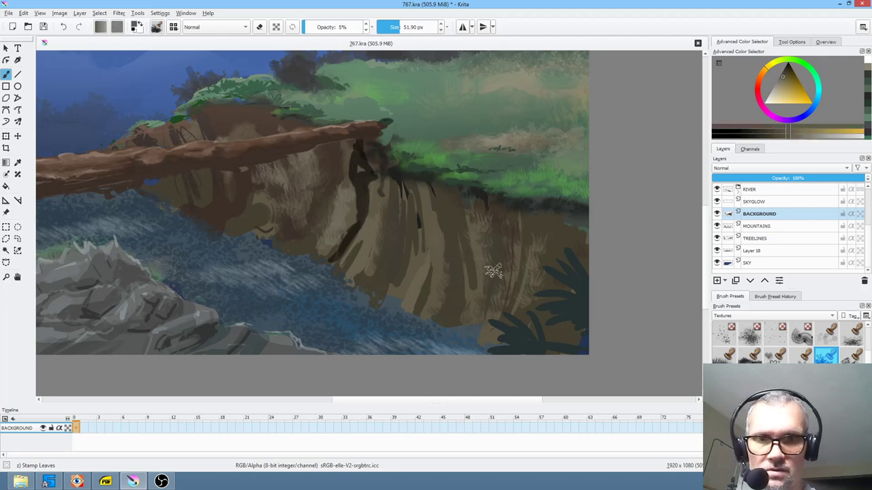
# Choose the Ink-7 Brush Rough preset from the DAVE set, sample a cliff brown and paint a stroke on the cliff face.
pyautogui.click(773, 317)
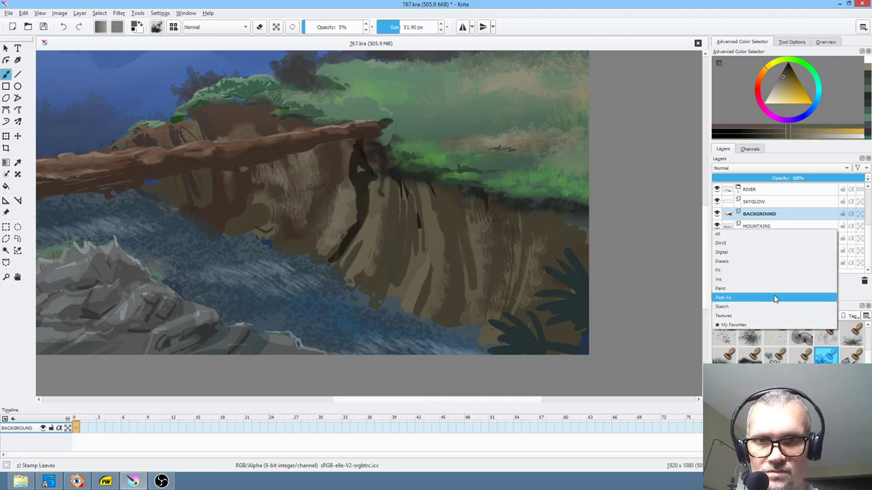
pyautogui.click(762, 243)
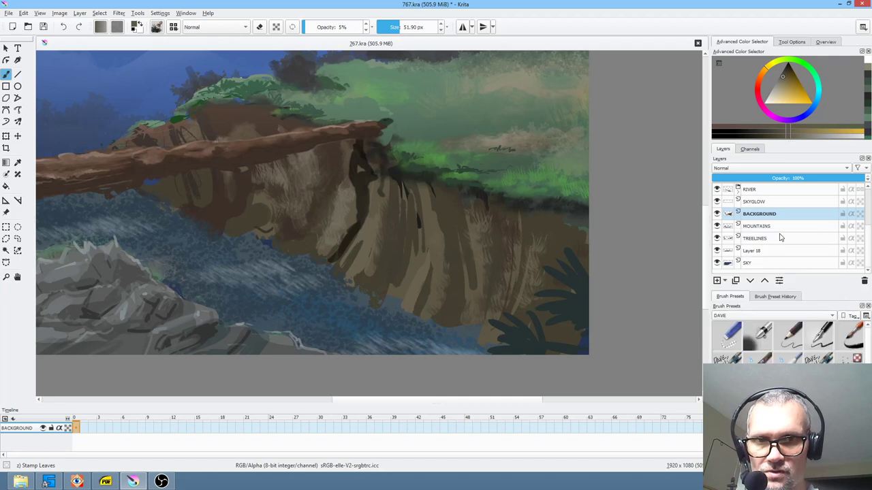
pyautogui.click(847, 334)
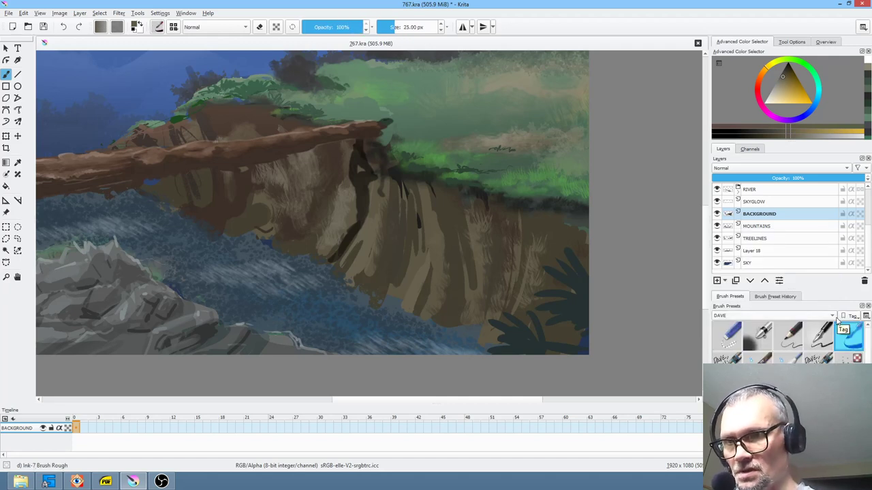
pyautogui.keyDown('ctrl'); pyautogui.click(428, 261); pyautogui.keyUp('ctrl')
pyautogui.moveTo(439, 252); pyautogui.dragTo(429, 221)
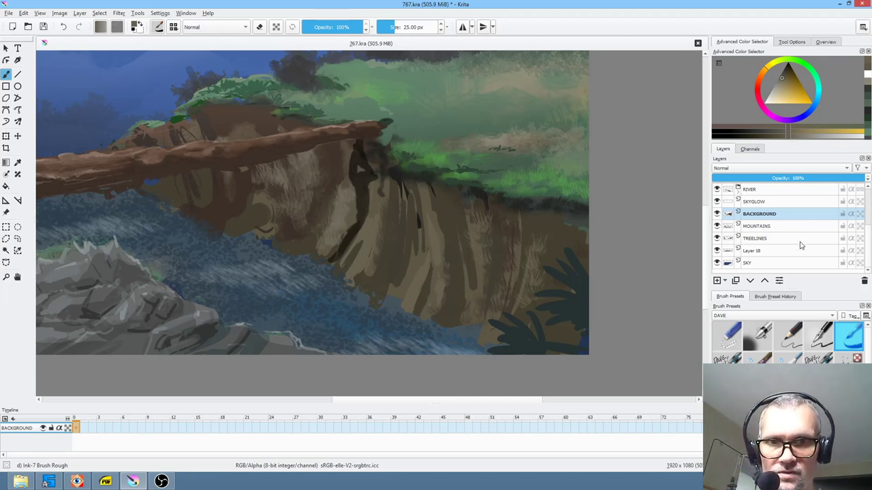
# Find the layer holding the log's shadow on the cliff by toggling layer visibility, and select LOG SHADOW.
pyautogui.click(719, 251)
pyautogui.click(720, 252)
pyautogui.scroll(2, 868, 228)
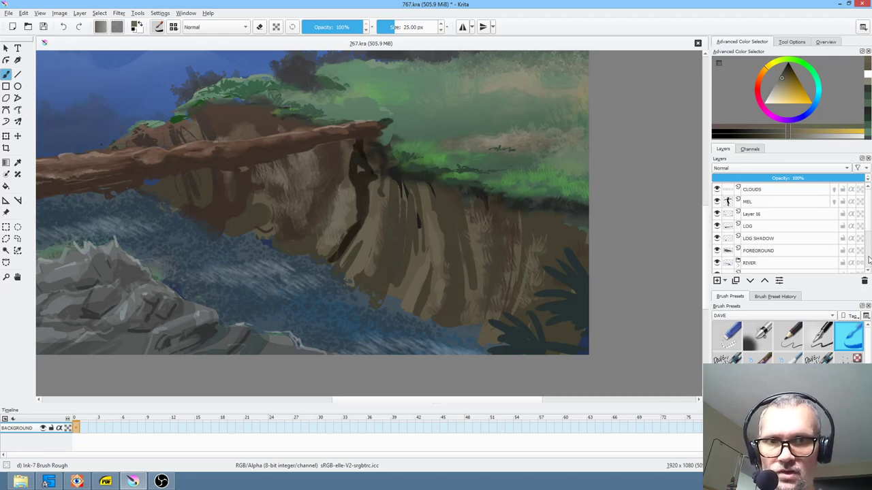
pyautogui.moveTo(868, 228); pyautogui.dragTo(868, 267)
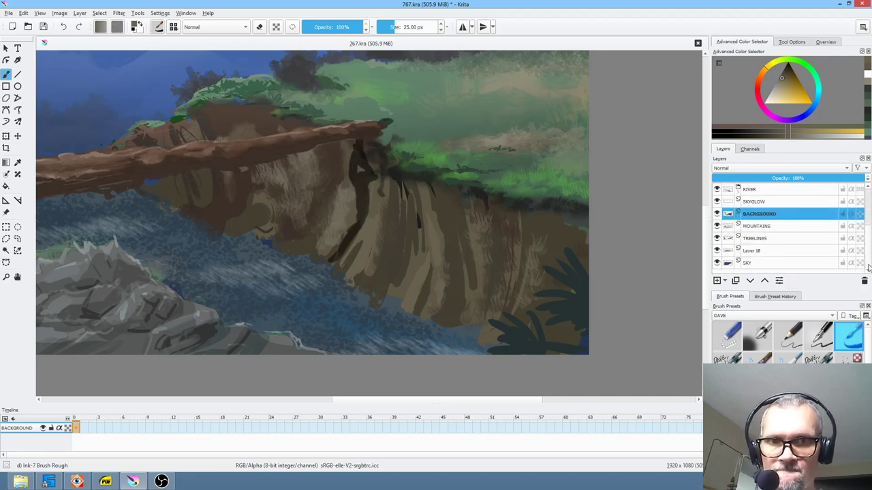
pyautogui.moveTo(868, 252); pyautogui.dragTo(868, 217)
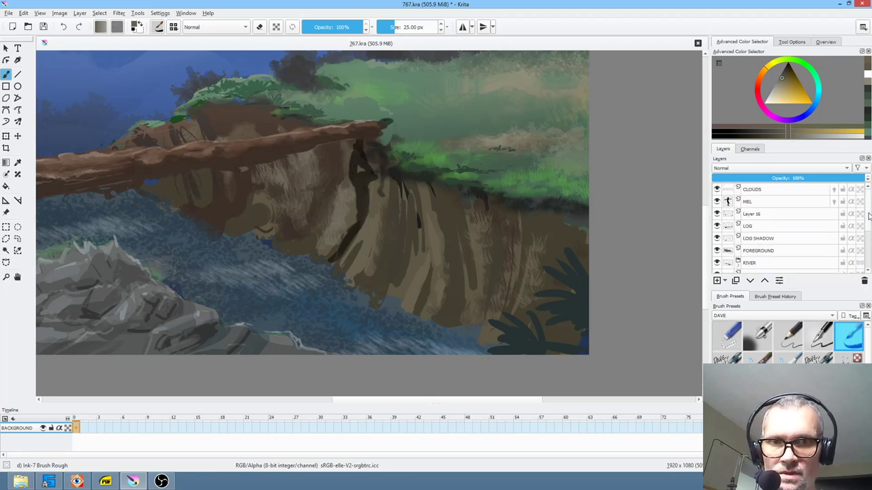
pyautogui.click(758, 237)
pyautogui.click(716, 238)
pyautogui.click(717, 238)
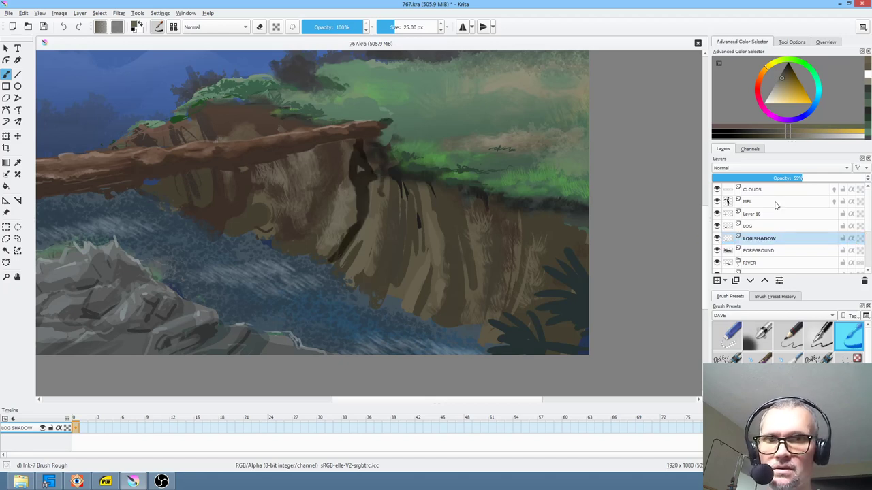
# Try the LOG SHADOW layer at 32% opacity, check the log's near end, and bring the opacity back up.
pyautogui.moveTo(797, 179)
pyautogui.mouseDown()
pyautogui.moveTo(736, 180)
pyautogui.moveTo(763, 184)
pyautogui.mouseUp()
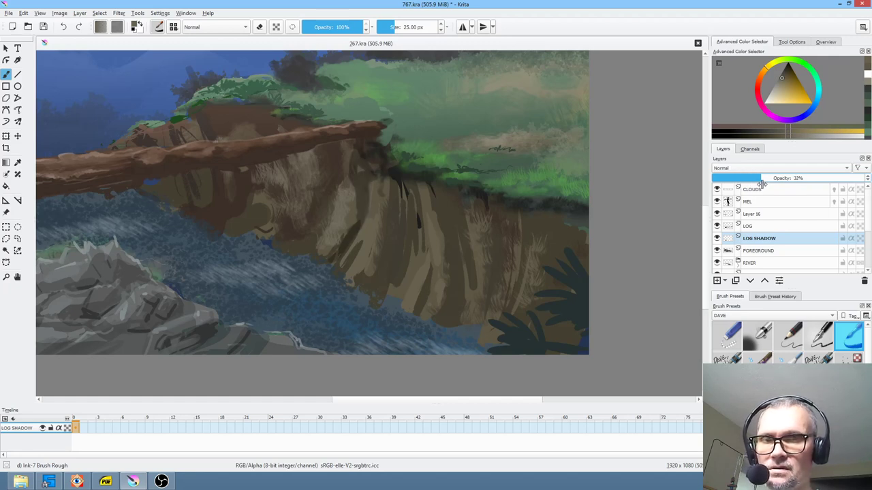
pyautogui.moveTo(291, 268); pyautogui.dragTo(590, 236)
pyautogui.moveTo(766, 178); pyautogui.dragTo(795, 178)
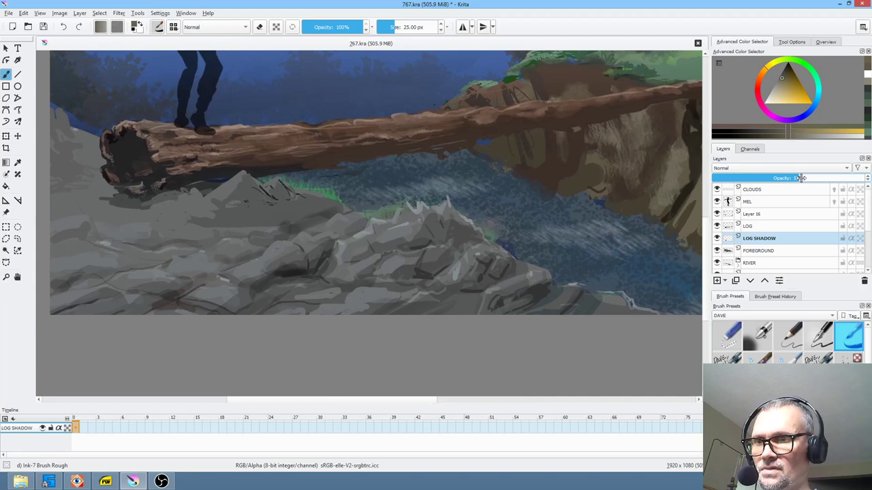
# Lasso the dark shadow beneath the log's far end on the cliff, delete it from LOG SHADOW and clear the selection.
pyautogui.moveTo(612, 232); pyautogui.dragTo(409, 290)
pyautogui.press('l')
pyautogui.moveTo(541, 126)
pyautogui.mouseDown()
pyautogui.moveTo(515, 120)
pyautogui.moveTo(522, 299)
pyautogui.moveTo(564, 190)
pyautogui.mouseUp()
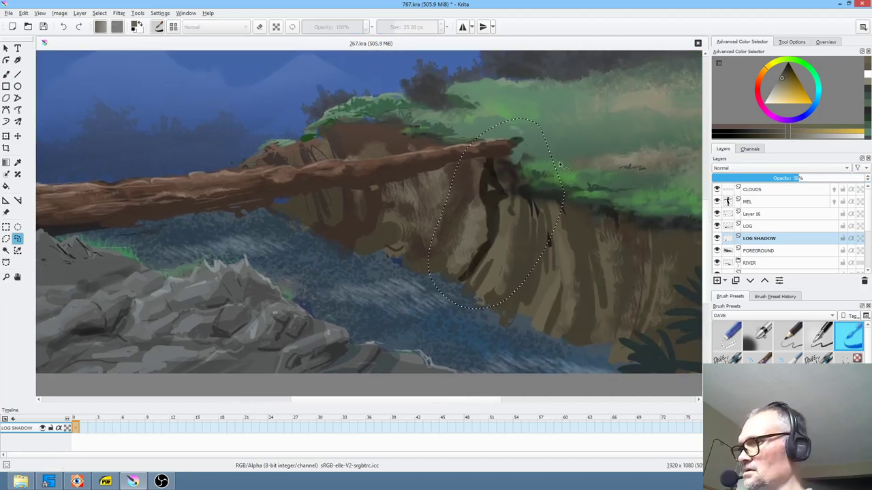
pyautogui.press('Delete')
pyautogui.hotkey('ctrl', 'shift', 'a')
pyautogui.scroll(-3, 559, 165)
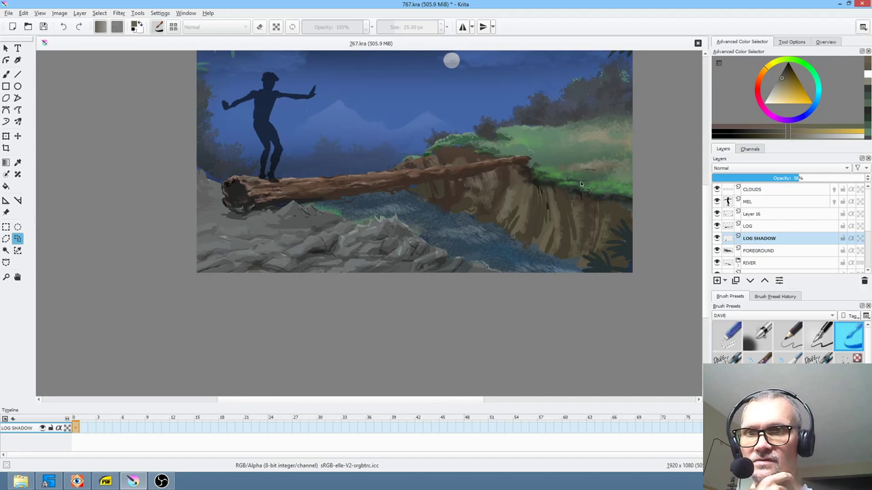
# Add a new paint layer above CLOUDS and name it GRADIENT.
pyautogui.moveTo(318, 232)
pyautogui.mouseDown()
pyautogui.moveTo(324, 280)
pyautogui.moveTo(335, 274)
pyautogui.mouseUp()
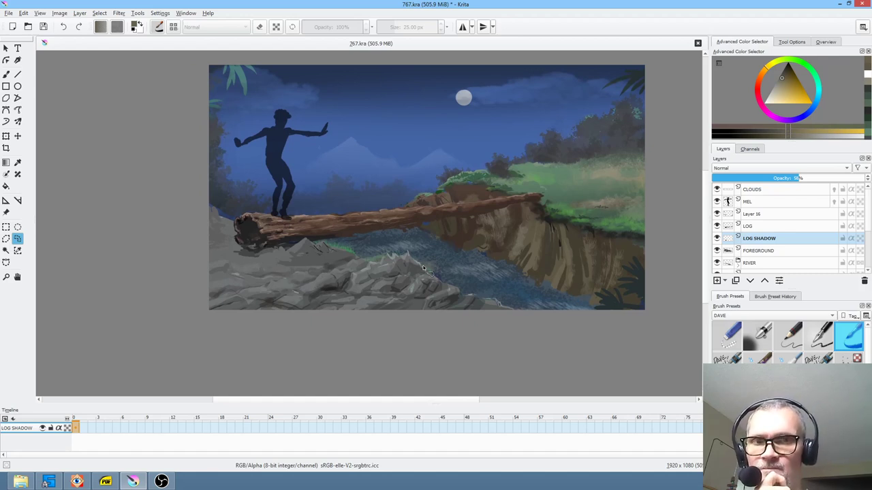
pyautogui.scroll(-3, 868, 242)
pyautogui.scroll(3, 868, 217)
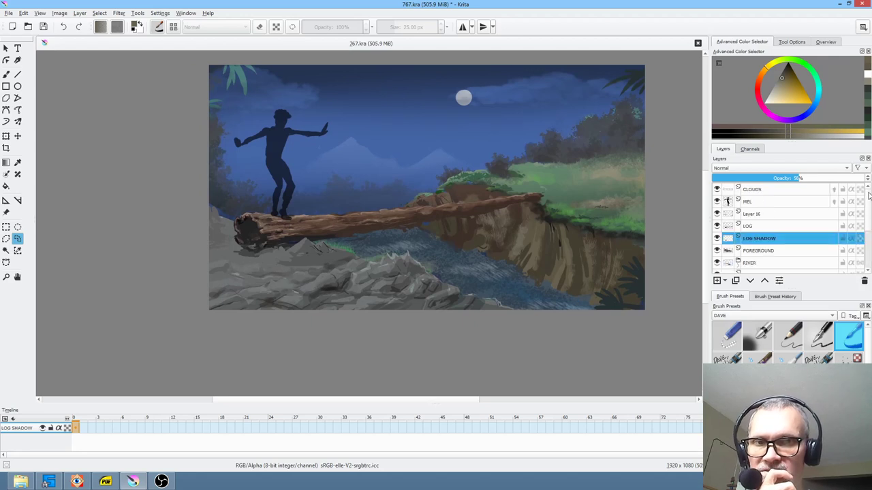
pyautogui.moveTo(869, 201); pyautogui.dragTo(868, 239)
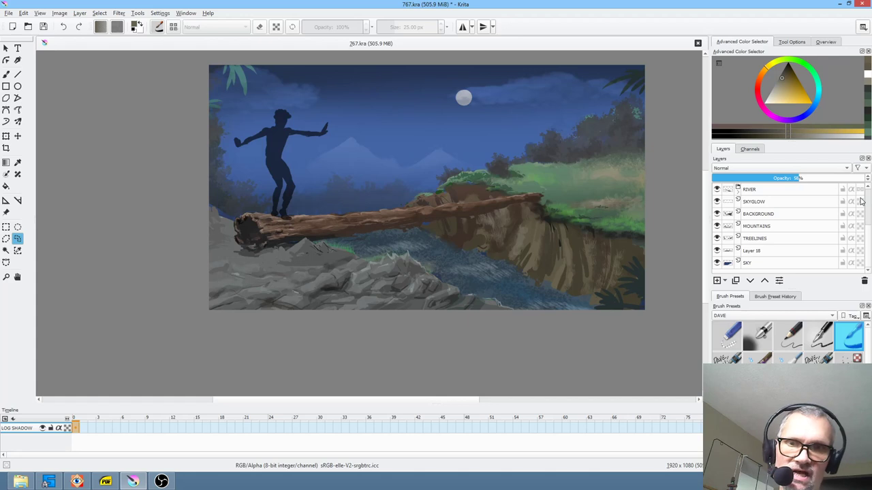
pyautogui.moveTo(868, 252); pyautogui.dragTo(868, 194)
pyautogui.click(784, 189)
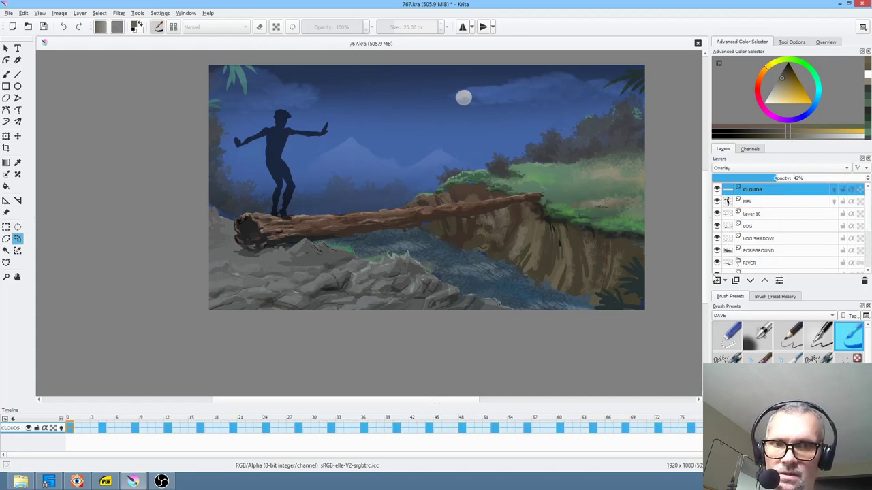
pyautogui.click(717, 280)
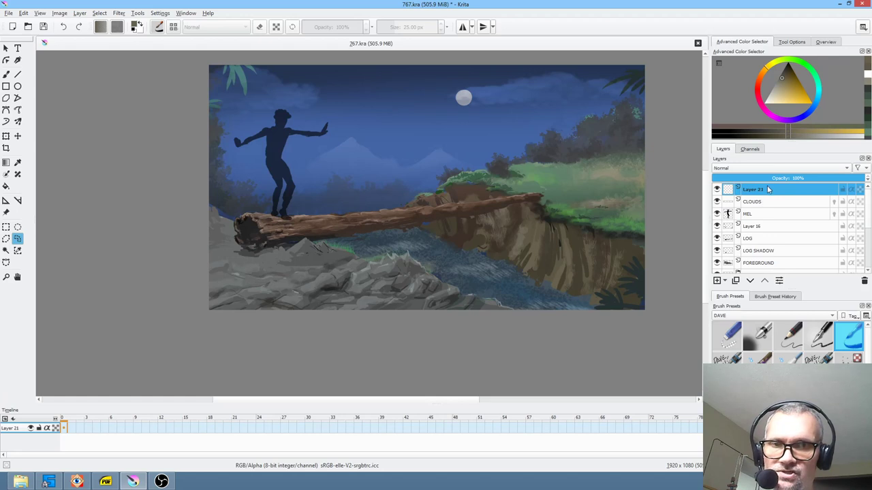
pyautogui.doubleClick(768, 189)
pyautogui.write('GRADIENT')
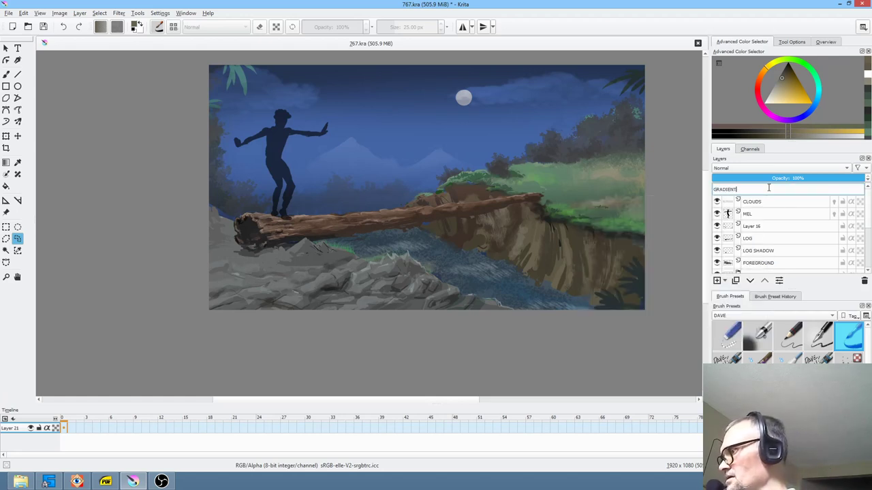
pyautogui.press('Return')
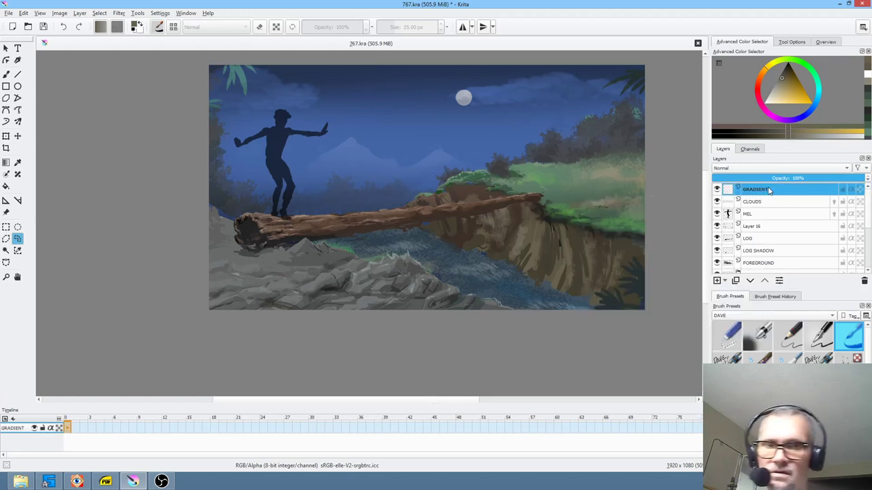
# Airbrush a black vignette around the edges of the scene on GRADIENT with Airbrush Soft at 600 px.
pyautogui.click(763, 333)
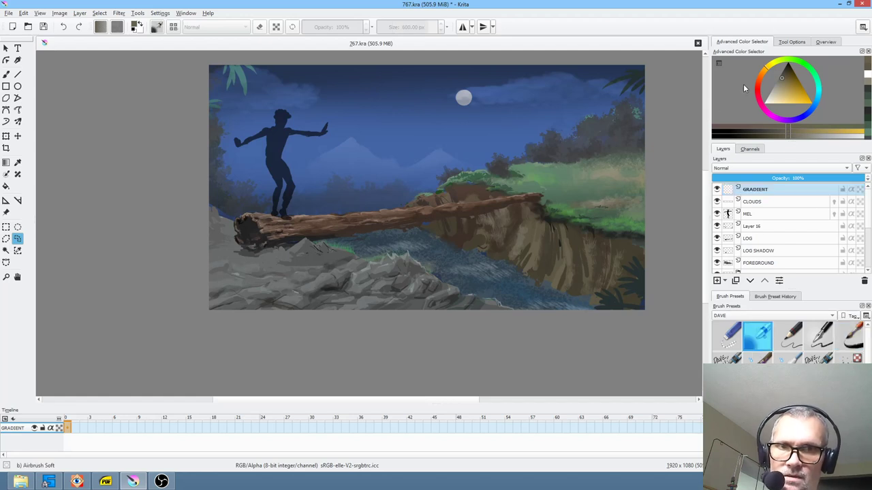
pyautogui.moveTo(787, 82); pyautogui.dragTo(781, 39)
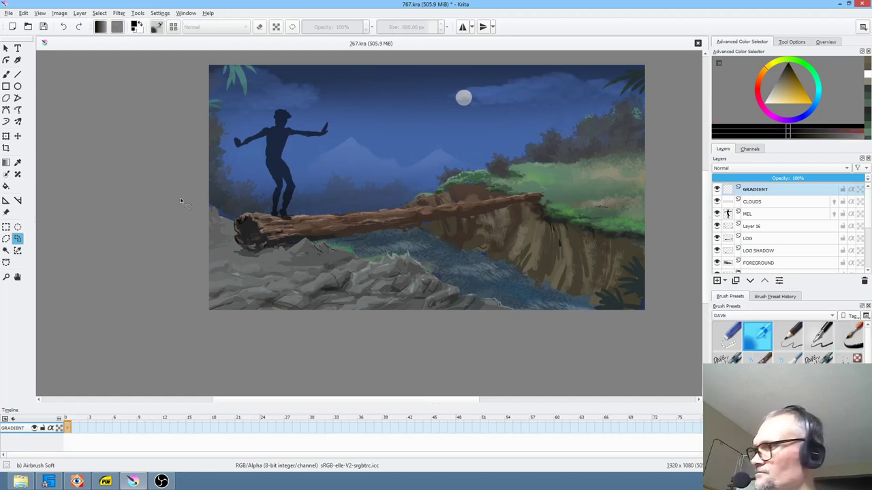
pyautogui.press('b')
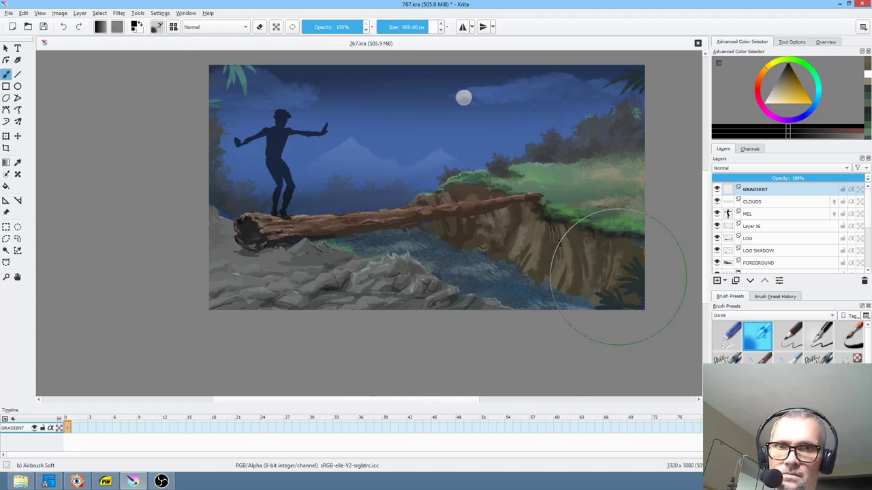
pyautogui.moveTo(583, 277)
pyautogui.mouseDown()
pyautogui.moveTo(496, 301)
pyautogui.moveTo(425, 298)
pyautogui.moveTo(311, 272)
pyautogui.moveTo(270, 251)
pyautogui.moveTo(230, 213)
pyautogui.moveTo(174, 94)
pyautogui.moveTo(154, 151)
pyautogui.moveTo(190, 275)
pyautogui.moveTo(258, 327)
pyautogui.moveTo(403, 369)
pyautogui.moveTo(554, 380)
pyautogui.moveTo(675, 342)
pyautogui.moveTo(429, 352)
pyautogui.moveTo(622, 315)
pyautogui.moveTo(664, 263)
pyautogui.moveTo(449, 359)
pyautogui.moveTo(189, 277)
pyautogui.mouseUp()
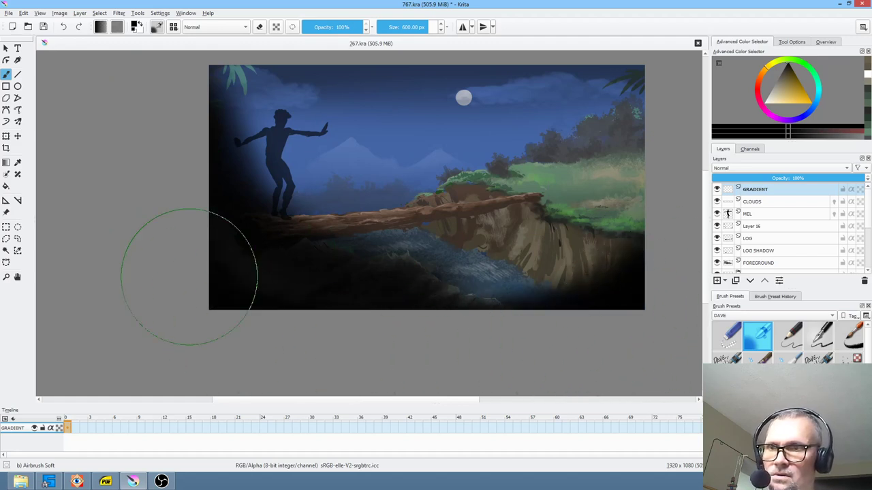
pyautogui.moveTo(141, 168); pyautogui.dragTo(121, 222)
pyautogui.moveTo(698, 221)
pyautogui.mouseDown()
pyautogui.moveTo(697, 192)
pyautogui.moveTo(668, 146)
pyautogui.moveTo(626, 118)
pyautogui.moveTo(572, 96)
pyautogui.moveTo(450, 68)
pyautogui.moveTo(708, 204)
pyautogui.mouseUp()
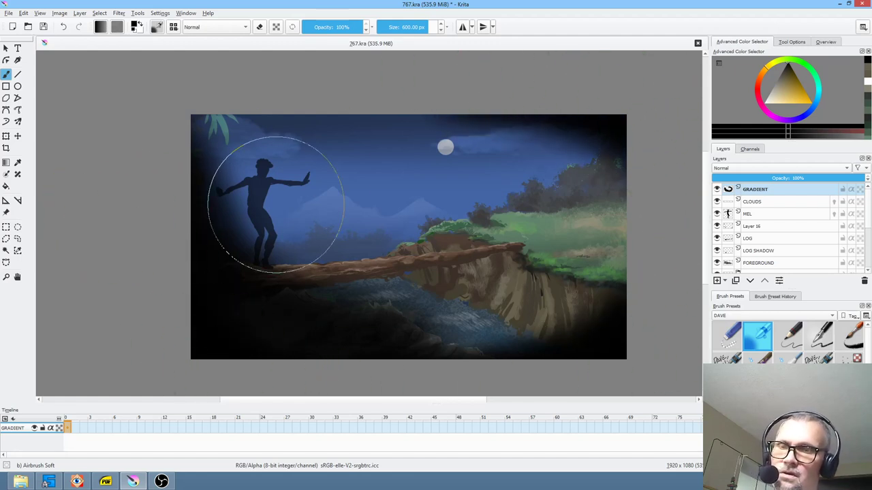
# Lower the GRADIENT layer's opacity to 54% and set its blending mode to Overlay.
pyautogui.moveTo(346, 28); pyautogui.dragTo(466, 36)
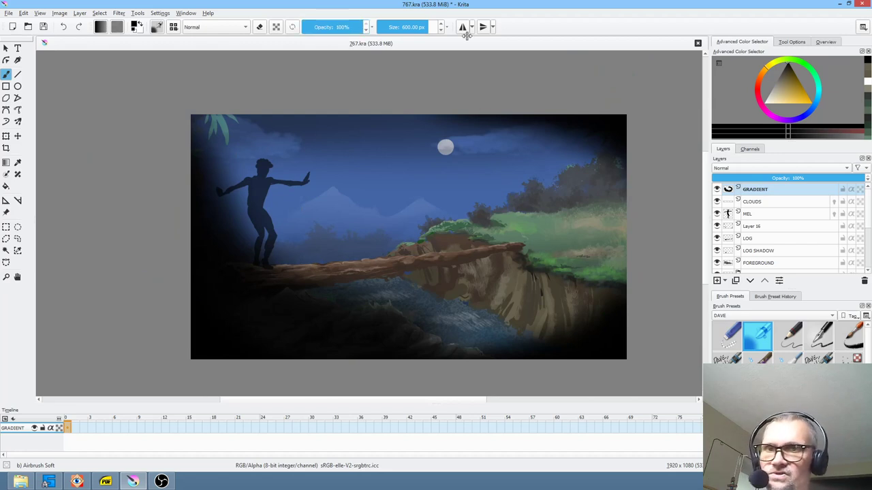
pyautogui.moveTo(835, 179)
pyautogui.mouseDown()
pyautogui.moveTo(724, 179)
pyautogui.moveTo(807, 176)
pyautogui.mouseUp()
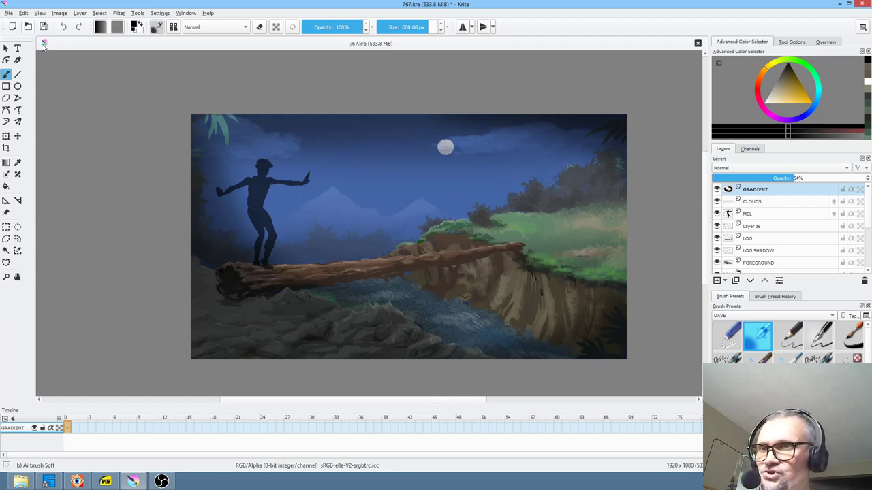
pyautogui.click(745, 168)
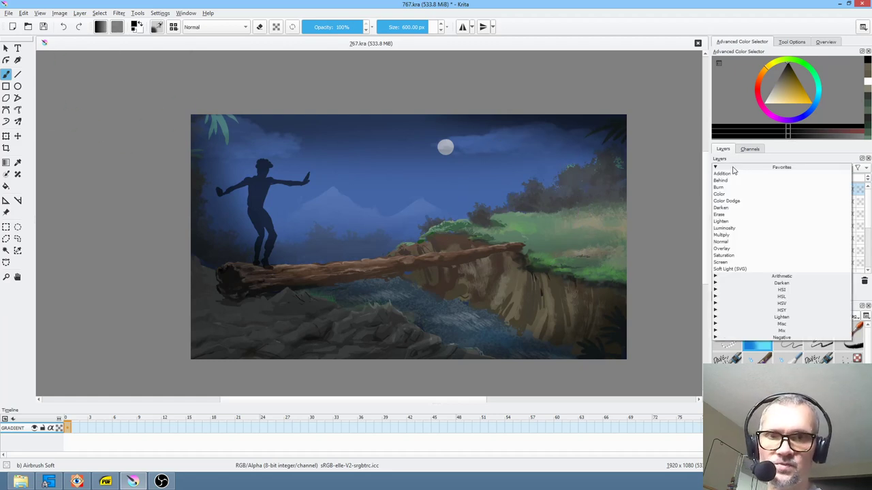
pyautogui.click(747, 254)
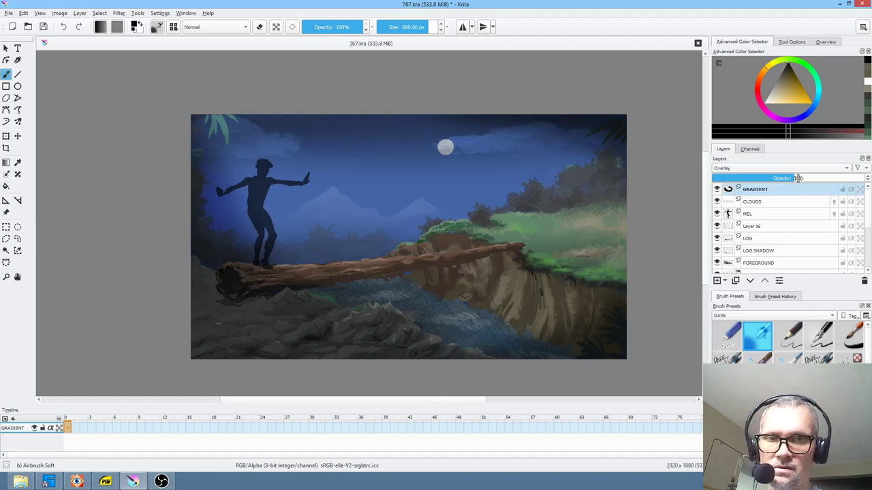
# Try other opacities on the GRADIENT layer and the Addition blending mode.
pyautogui.click(842, 178)
pyautogui.moveTo(840, 178); pyautogui.dragTo(770, 176)
pyautogui.click(768, 168)
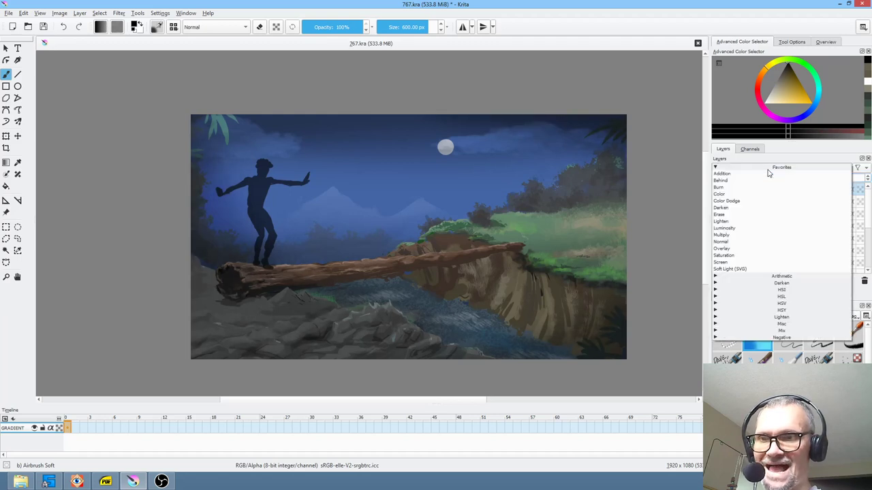
pyautogui.click(767, 174)
pyautogui.moveTo(771, 177); pyautogui.dragTo(797, 177)
# Set the GRADIENT layer's blending mode back to Overlay and raise its opacity to 100%.
pyautogui.click(763, 170)
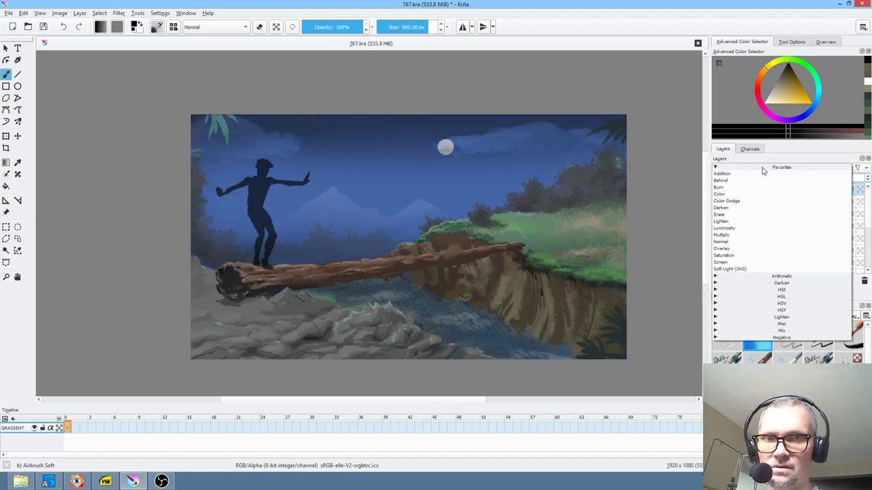
pyautogui.click(770, 250)
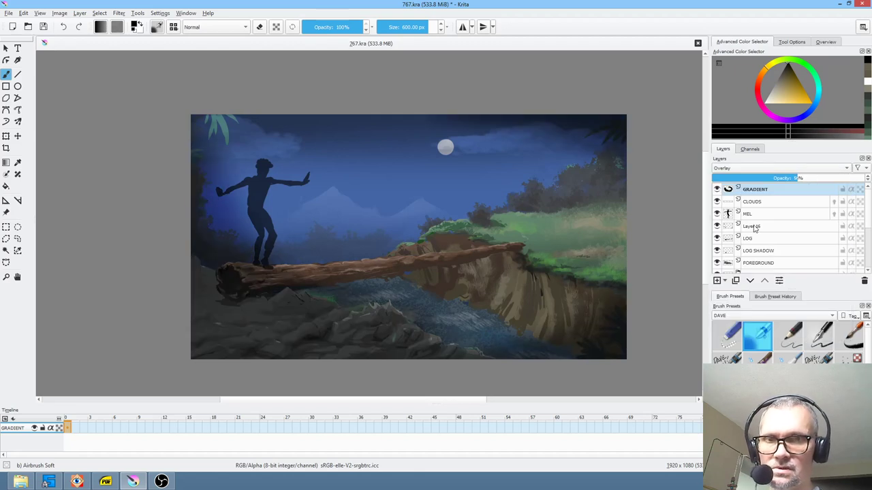
pyautogui.moveTo(794, 178); pyautogui.dragTo(864, 178)
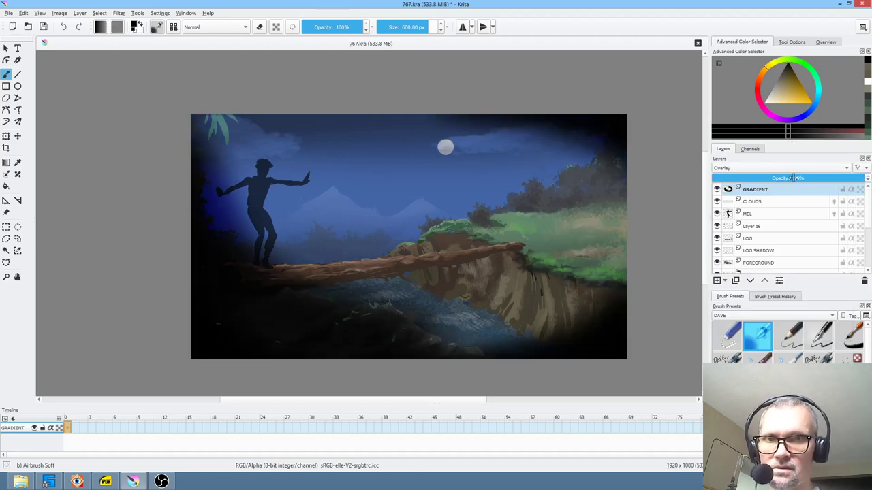
# Switch the GRADIENT layer's blending mode to Normal and reduce its opacity to 22%.
pyautogui.moveTo(783, 178); pyautogui.dragTo(770, 178)
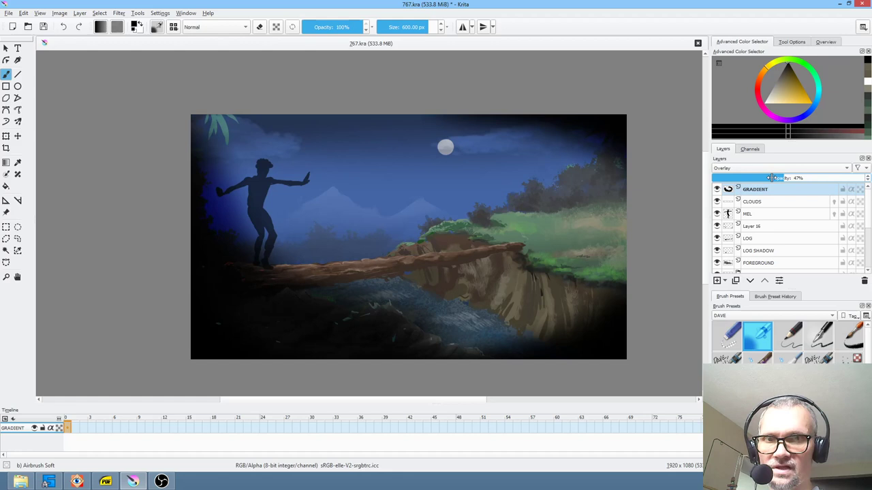
pyautogui.click(770, 168)
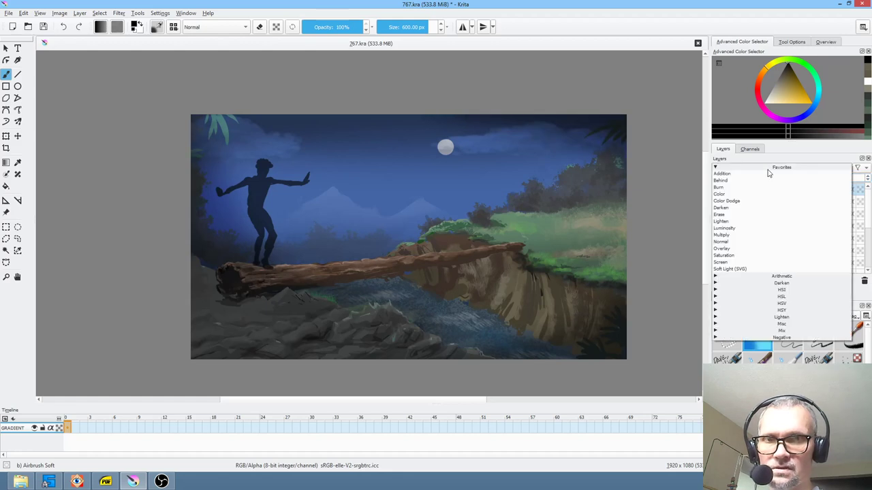
pyautogui.click(763, 243)
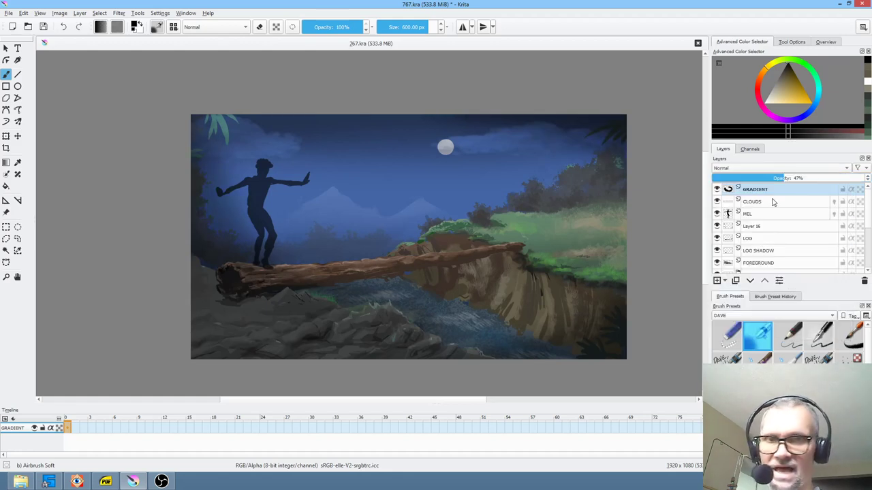
pyautogui.moveTo(785, 178); pyautogui.dragTo(745, 178)
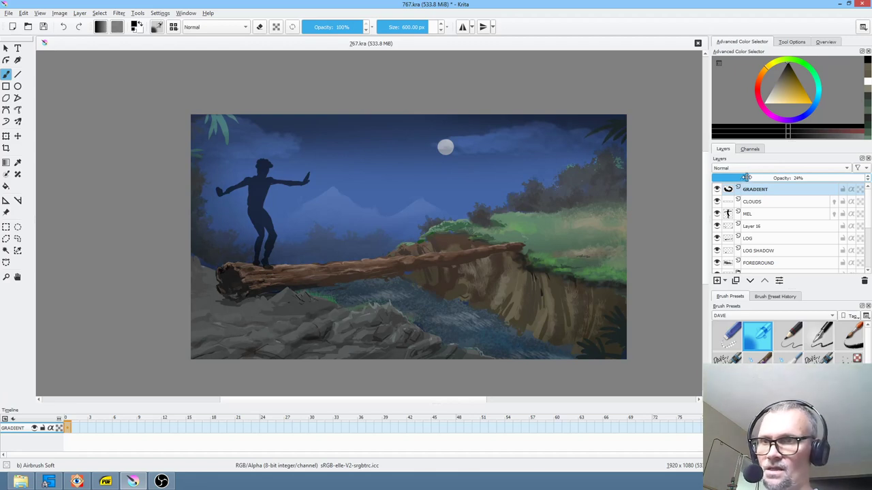
pyautogui.moveTo(745, 177); pyautogui.dragTo(744, 178)
# Apply a Color Adjustment curve to the GRADIENT layer with the curve point at input 201, output 133.
pyautogui.click(119, 13)
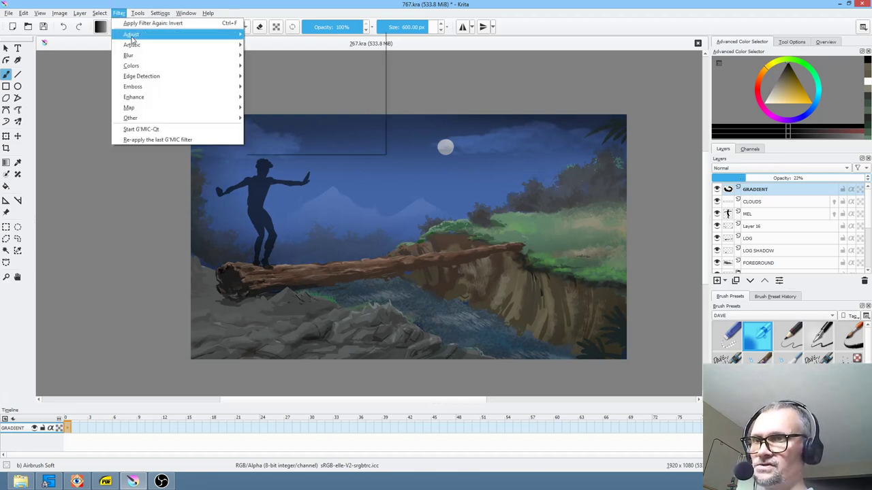
pyautogui.moveTo(132, 35)
pyautogui.click(286, 140)
pyautogui.moveTo(669, 197); pyautogui.dragTo(698, 127)
pyautogui.moveTo(694, 233); pyautogui.dragTo(755, 223)
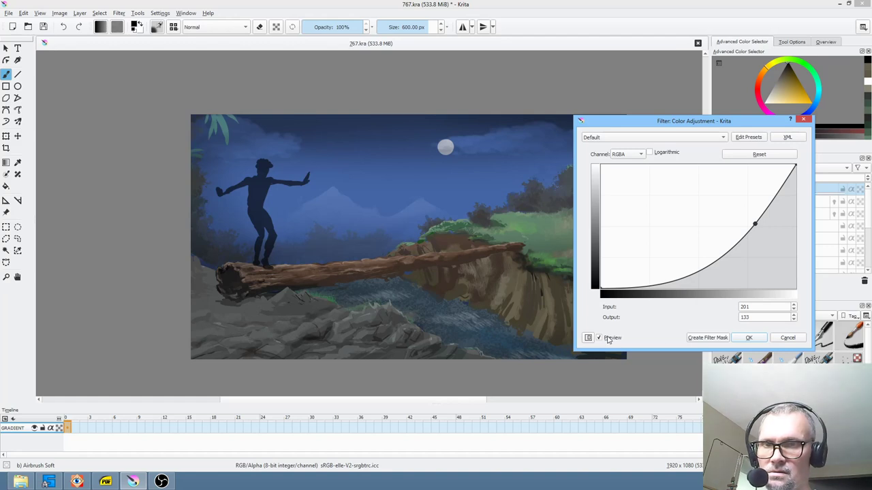
pyautogui.click(749, 338)
# At 100% layer opacity, erase the vignette's inner area with the airbrush at 1,000 px, and lower GRADIENT's opacity to 29%.
pyautogui.moveTo(756, 177); pyautogui.dragTo(864, 178)
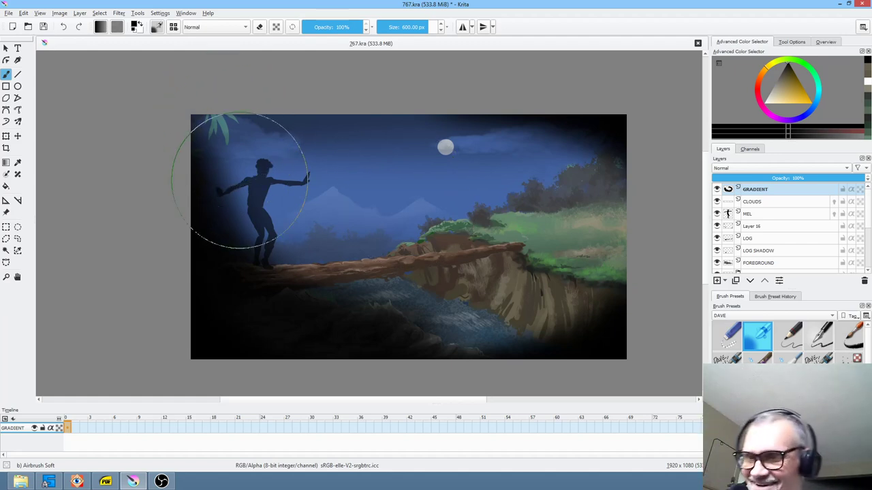
pyautogui.press('e')
pyautogui.press(']')
pyautogui.press(']')
pyautogui.press(']')
pyautogui.moveTo(322, 243)
pyautogui.mouseDown()
pyautogui.moveTo(327, 264)
pyautogui.moveTo(357, 286)
pyautogui.moveTo(484, 309)
pyautogui.moveTo(519, 275)
pyautogui.moveTo(504, 271)
pyautogui.moveTo(531, 204)
pyautogui.moveTo(529, 182)
pyautogui.moveTo(509, 152)
pyautogui.moveTo(481, 140)
pyautogui.moveTo(528, 150)
pyautogui.moveTo(557, 173)
pyautogui.moveTo(476, 138)
pyautogui.moveTo(323, 128)
pyautogui.moveTo(296, 153)
pyautogui.moveTo(284, 207)
pyautogui.moveTo(311, 265)
pyautogui.moveTo(461, 311)
pyautogui.moveTo(511, 301)
pyautogui.mouseUp()
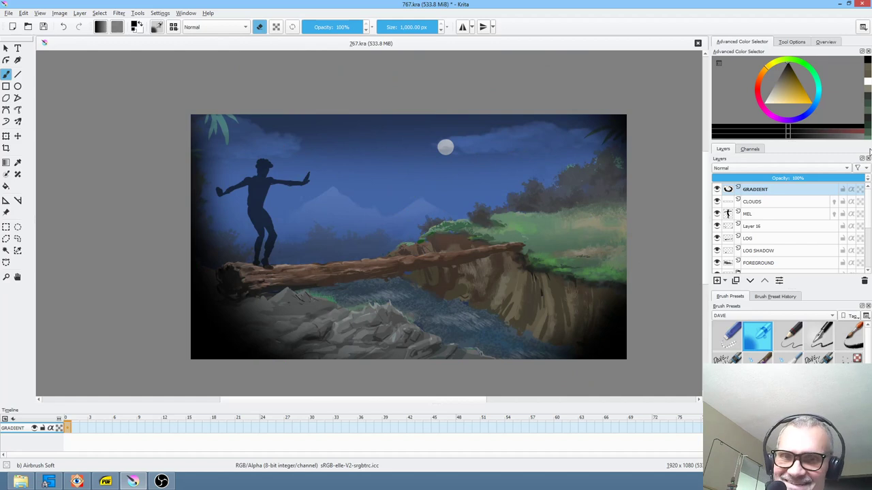
pyautogui.moveTo(835, 177); pyautogui.dragTo(753, 177)
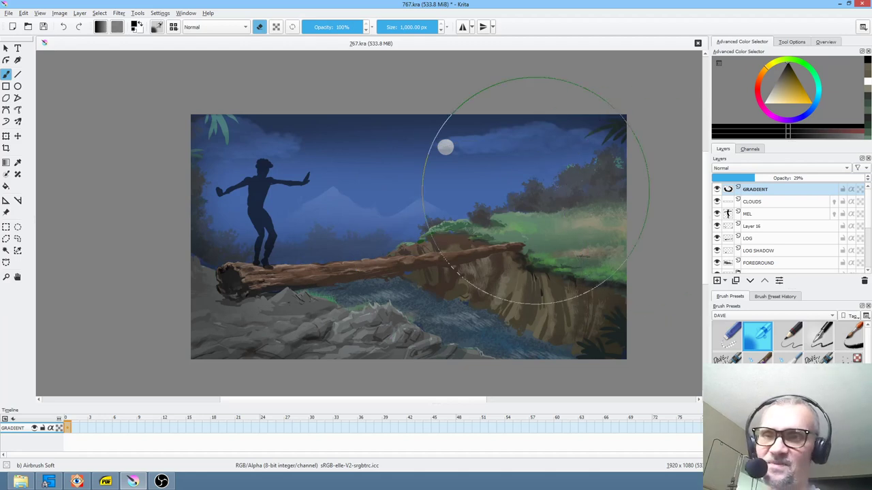
# Duplicate the GRADIENT layer with the original hidden, and start a colorized HSV adjustment with saturation 100 on the copy.
pyautogui.click(736, 280)
pyautogui.click(717, 202)
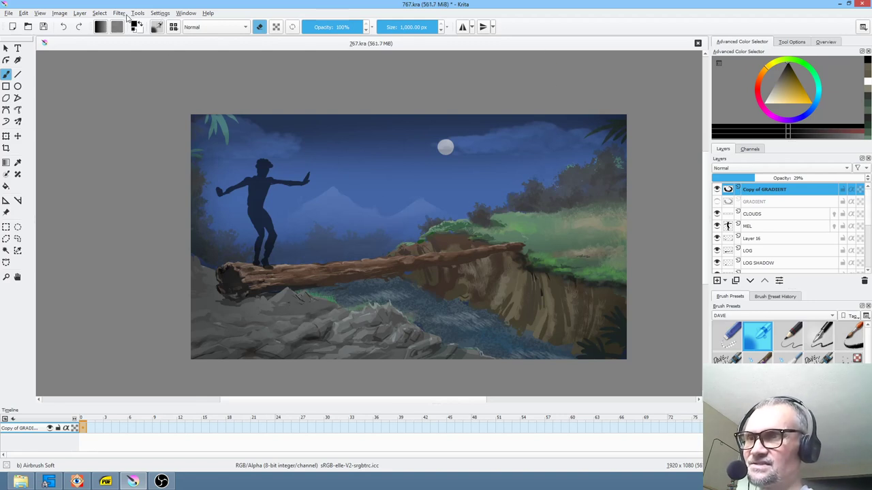
pyautogui.click(125, 14)
pyautogui.moveTo(139, 34)
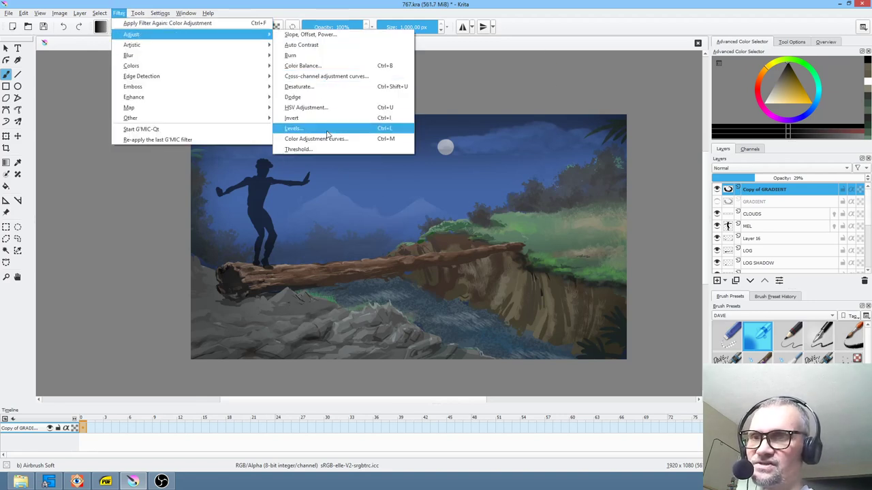
pyautogui.click(332, 107)
pyautogui.click(612, 203)
pyautogui.moveTo(612, 178); pyautogui.dragTo(764, 178)
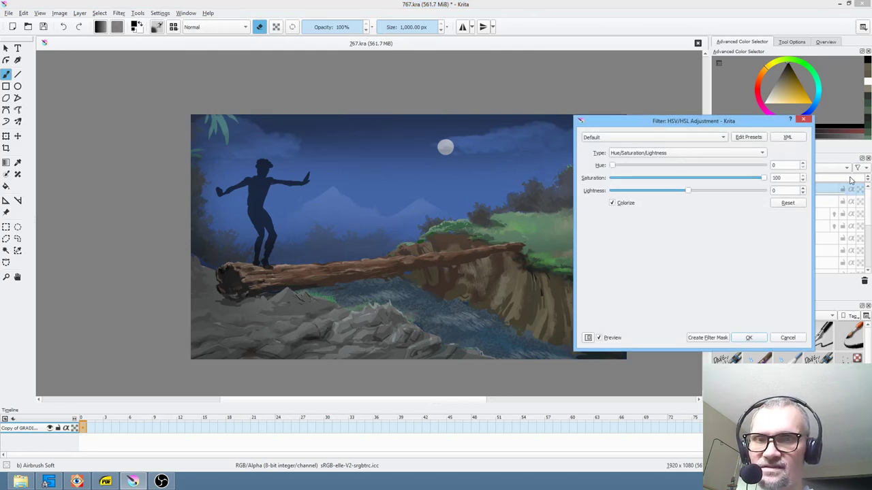
# Try hues 72 and 262 with lightness 100 and 35 for the colorized vignette copy.
pyautogui.moveTo(690, 195); pyautogui.dragTo(764, 192)
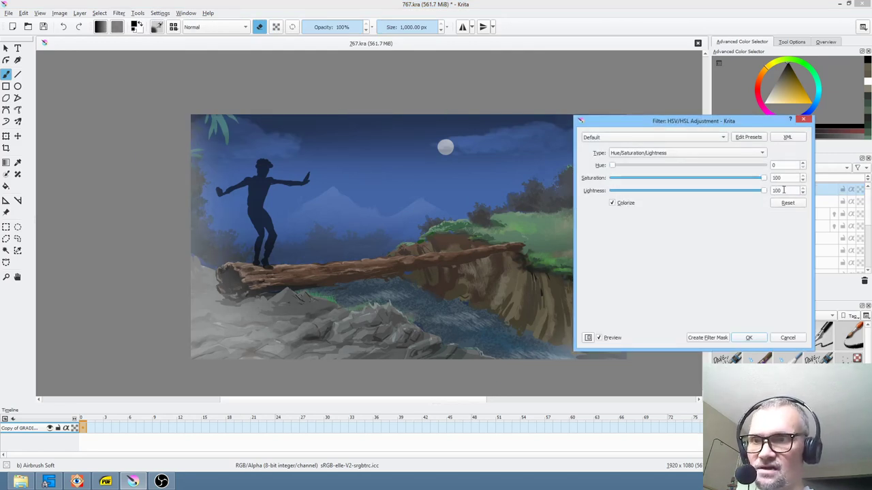
pyautogui.moveTo(613, 166); pyautogui.dragTo(642, 166)
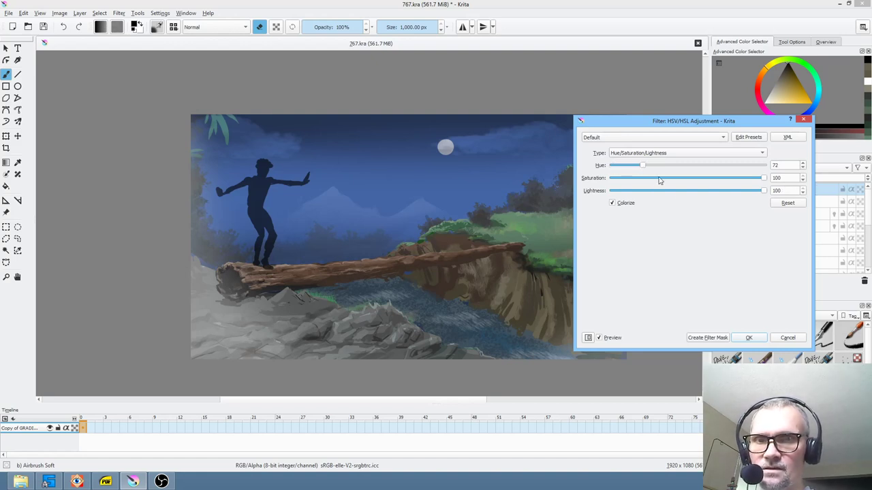
pyautogui.moveTo(764, 194); pyautogui.dragTo(716, 195)
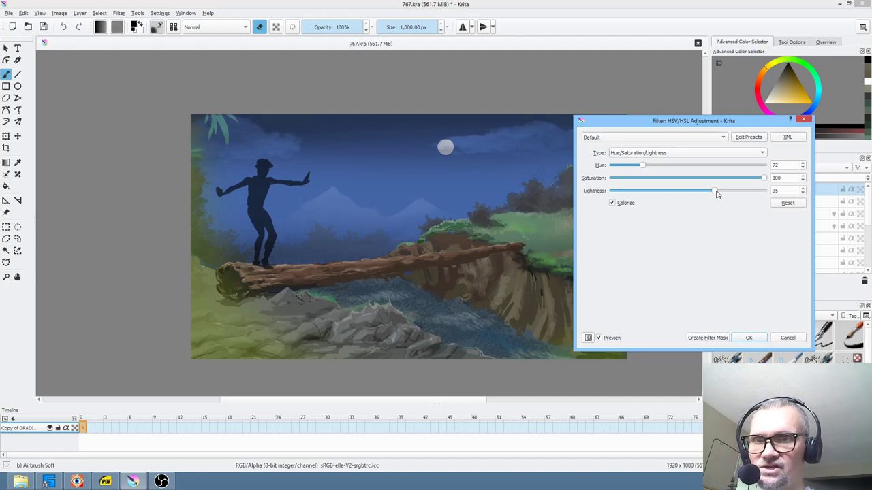
pyautogui.moveTo(647, 167); pyautogui.dragTo(721, 170)
pyautogui.moveTo(725, 126); pyautogui.dragTo(712, 182)
pyautogui.moveTo(428, 216); pyautogui.dragTo(318, 176)
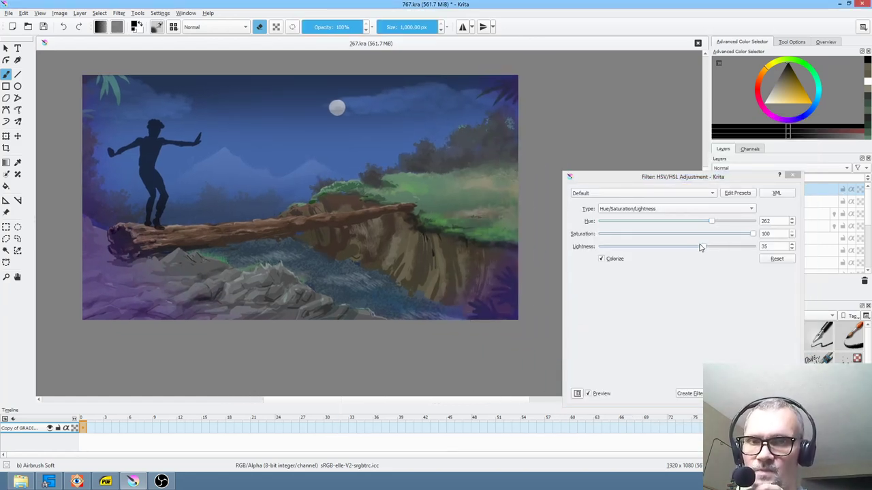
# Compare the scene with and without the filter preview, and apply the colorize adjustment with hue 65 and lightness 21.
pyautogui.moveTo(702, 251); pyautogui.dragTo(629, 230)
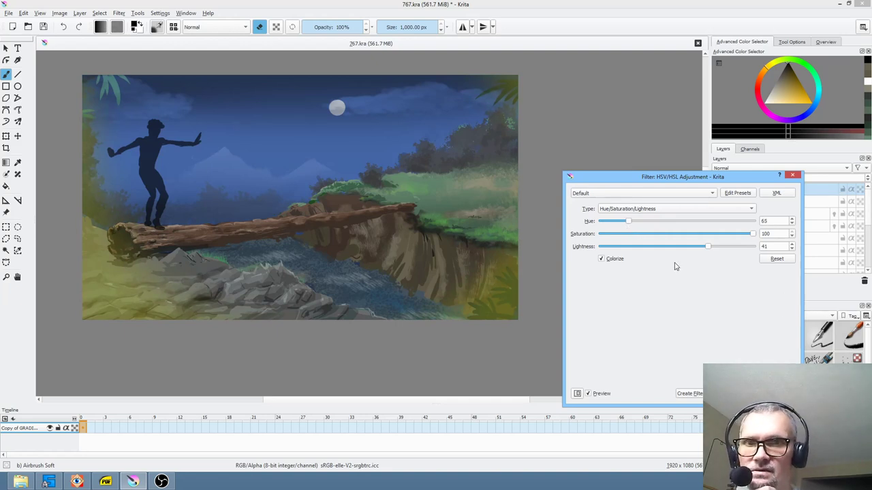
pyautogui.click(588, 395)
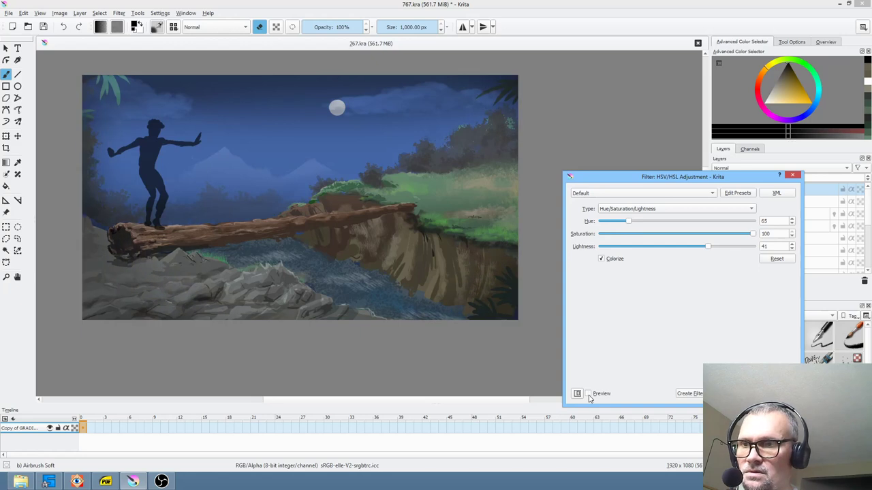
pyautogui.click(588, 395)
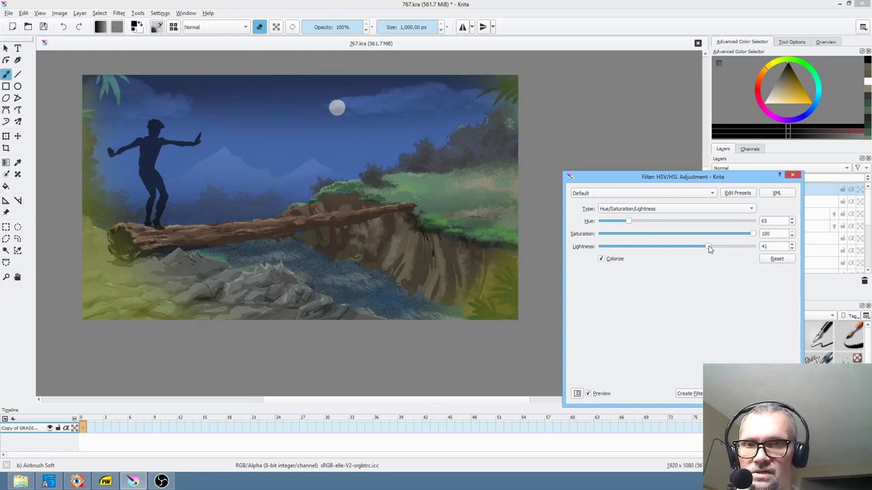
pyautogui.moveTo(708, 248); pyautogui.dragTo(678, 255)
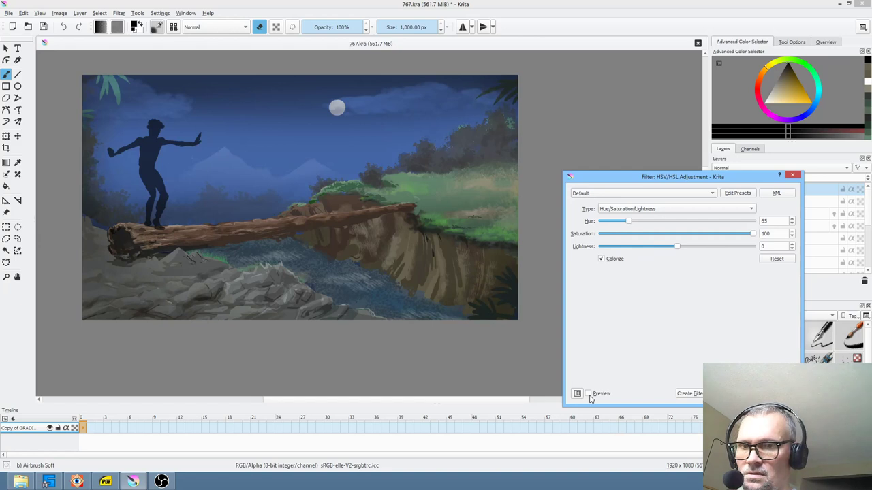
pyautogui.click(590, 395)
pyautogui.moveTo(678, 250); pyautogui.dragTo(695, 250)
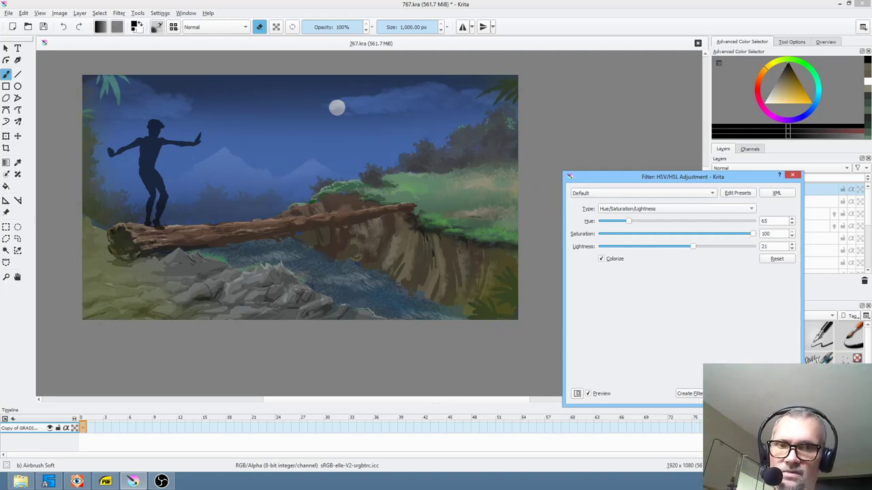
pyautogui.click(747, 393)
# Compare the black GRADIENT layer with its colorized copy by toggling their visibility, leaving both shown.
pyautogui.click(717, 190)
pyautogui.click(717, 202)
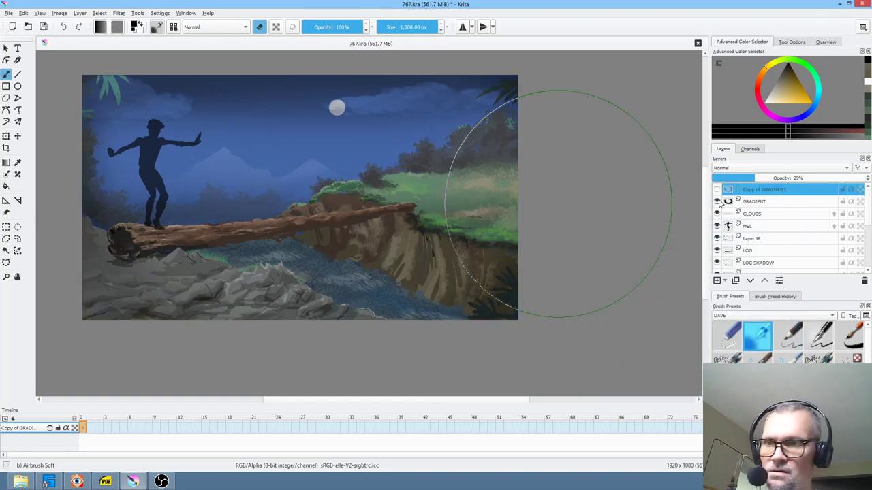
pyautogui.click(717, 201)
pyautogui.click(717, 189)
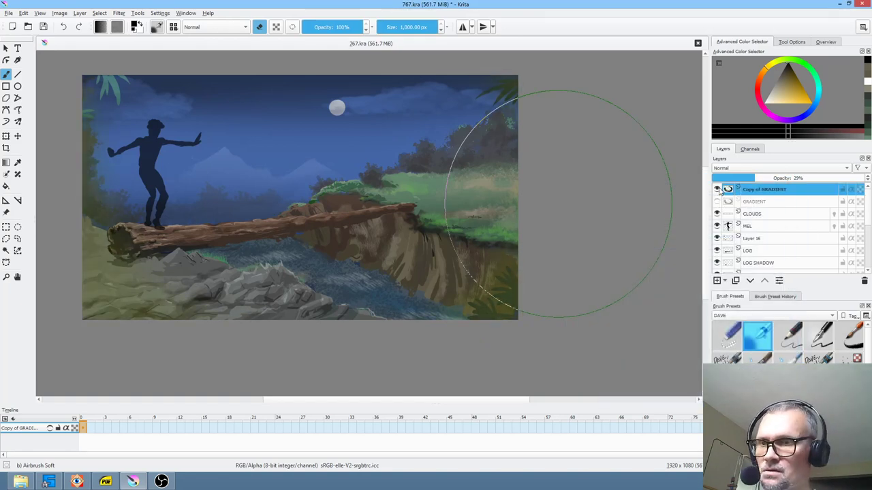
pyautogui.click(717, 189)
pyautogui.click(717, 189)
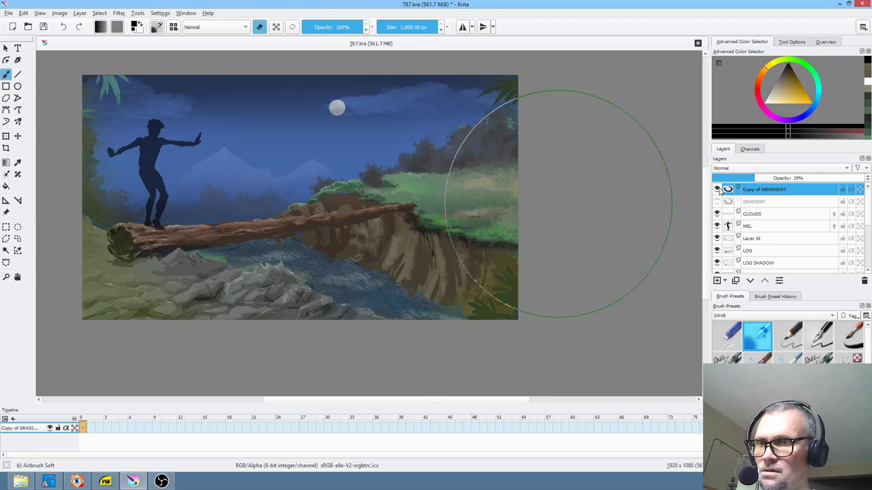
pyautogui.click(717, 202)
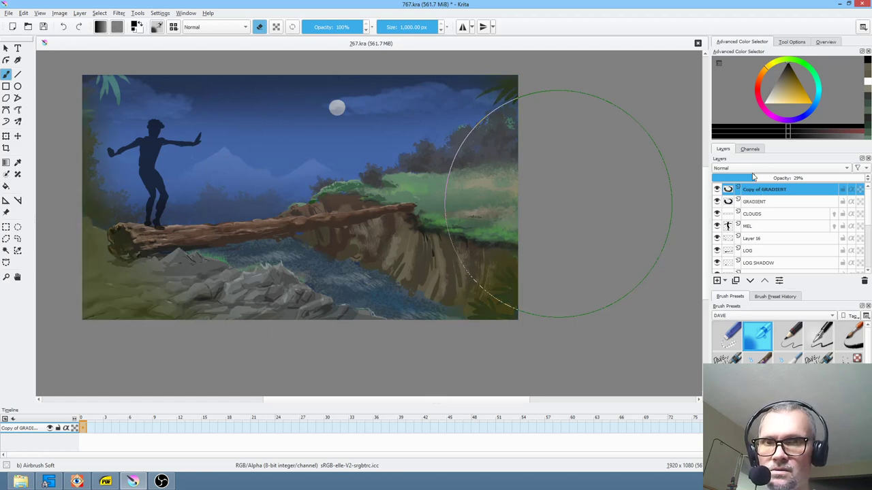
# Set the Copy of GRADIENT layer's blending mode to Overlay and raise its opacity to 100%.
pyautogui.click(754, 169)
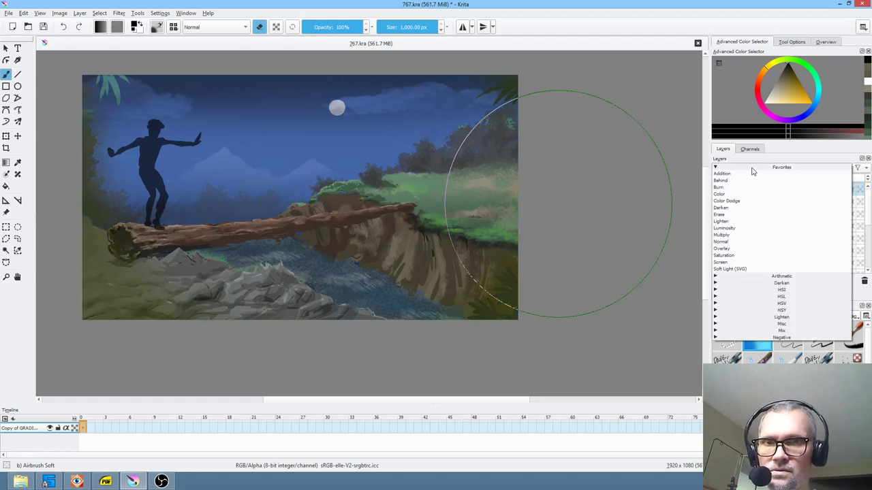
pyautogui.click(749, 249)
pyautogui.moveTo(751, 176); pyautogui.dragTo(854, 179)
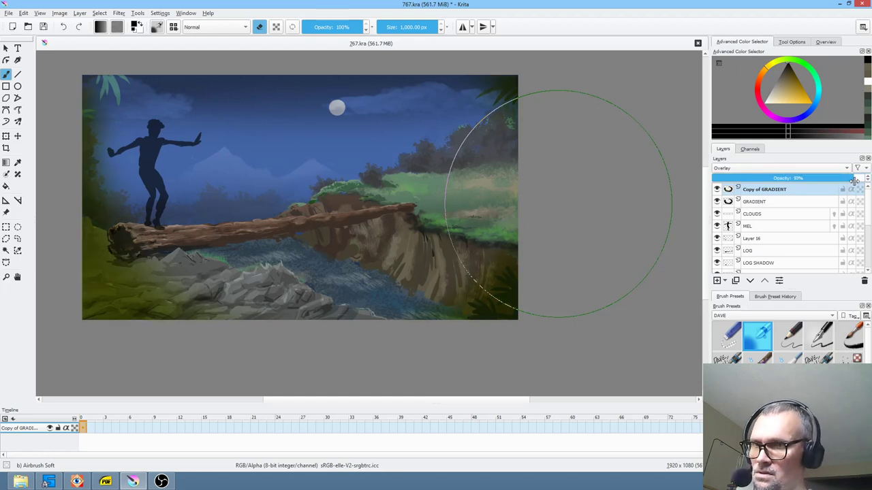
pyautogui.moveTo(852, 178); pyautogui.dragTo(867, 179)
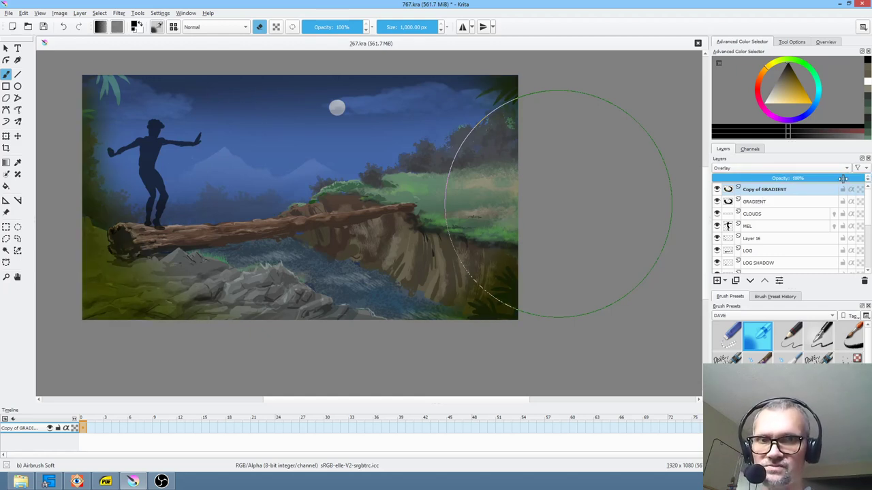
# Compare the scene with and without the Copy of GRADIENT layer and lower that layer's opacity to 74%.
pyautogui.click(717, 190)
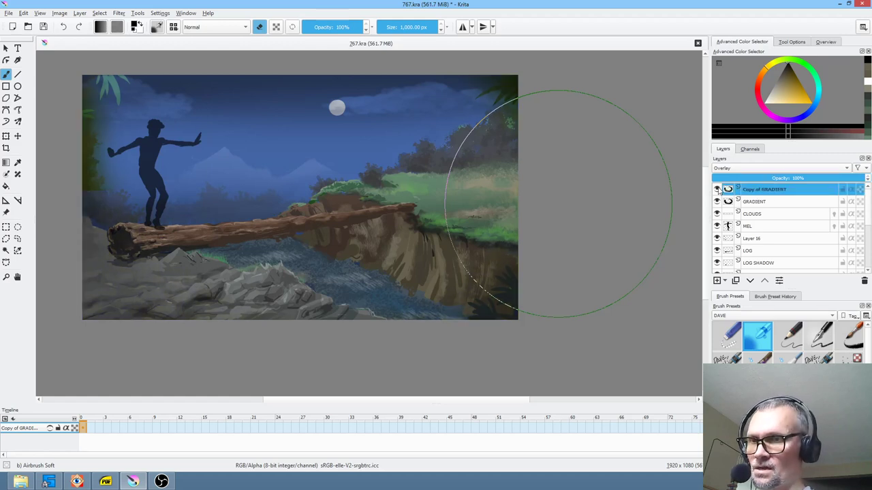
pyautogui.click(717, 190)
pyautogui.click(717, 190)
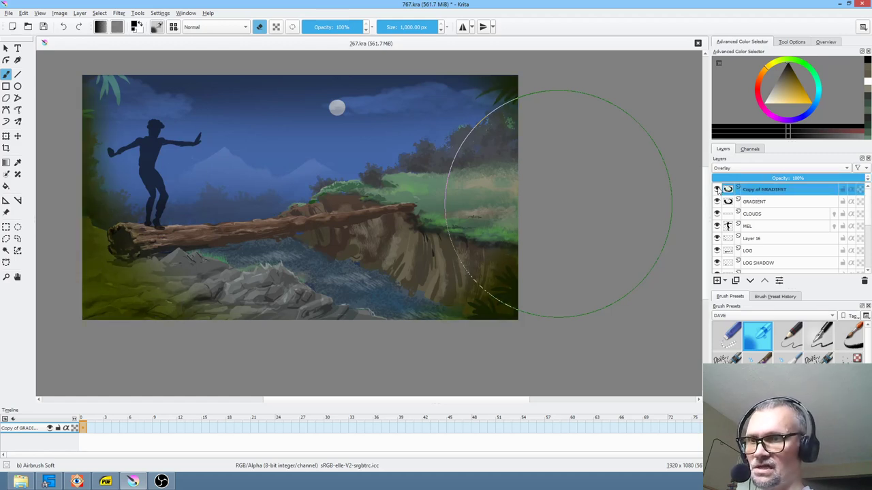
pyautogui.moveTo(845, 177); pyautogui.dragTo(825, 178)
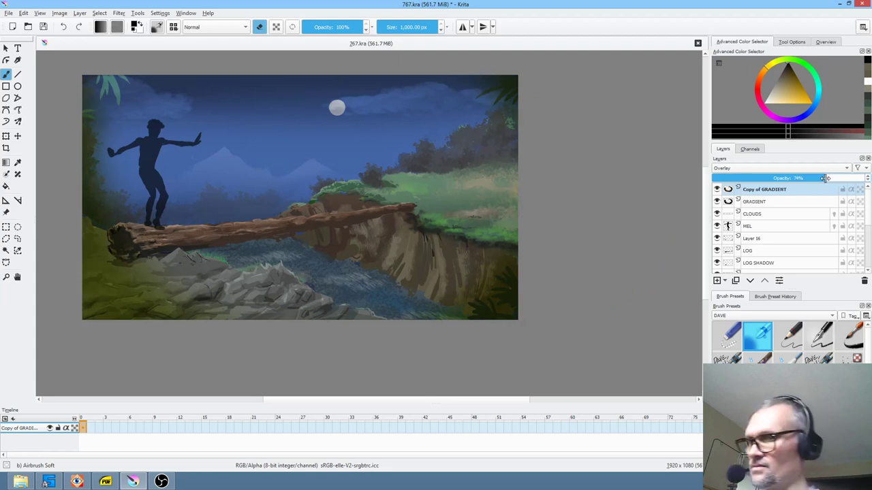
# Erase the green tint along the scene's upper-left edge on Copy of GRADIENT with a smaller brush of 702.58 px, and hide that layer.
pyautogui.moveTo(247, 213); pyautogui.dragTo(324, 244)
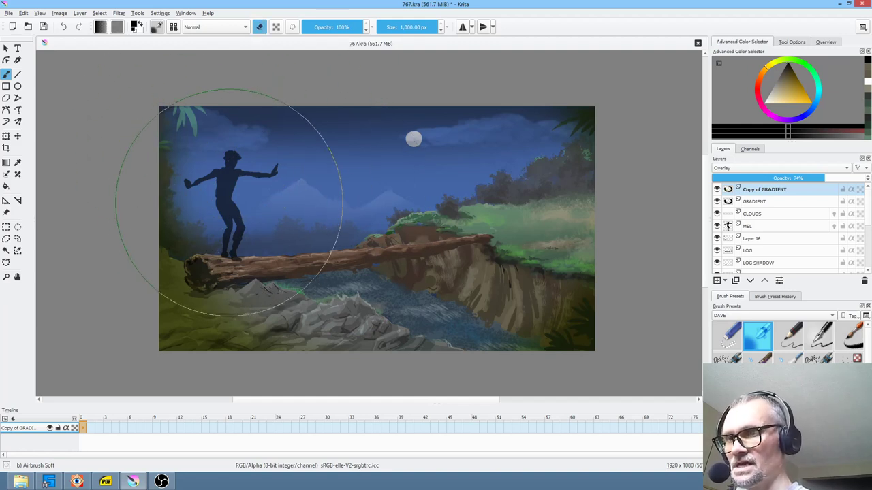
pyautogui.keyDown('shift'); pyautogui.moveTo(216, 134); pyautogui.dragTo(162, 252); pyautogui.keyUp('shift')
pyautogui.press('[')
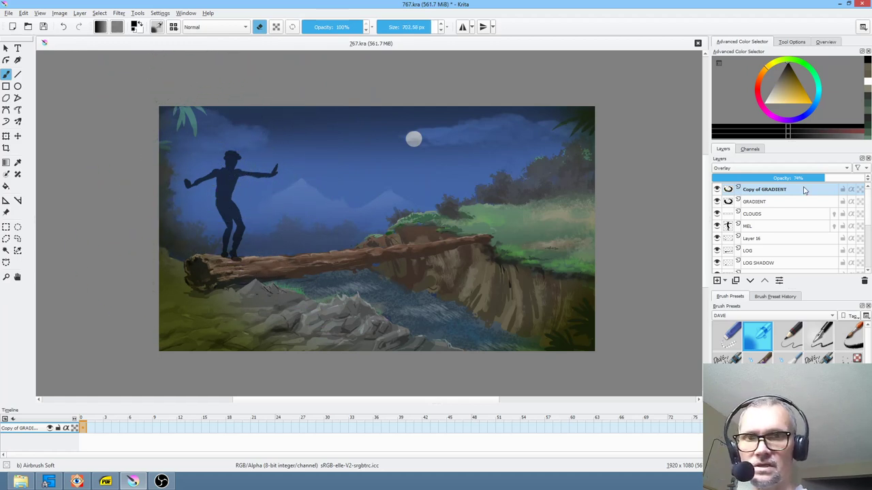
pyautogui.click(717, 190)
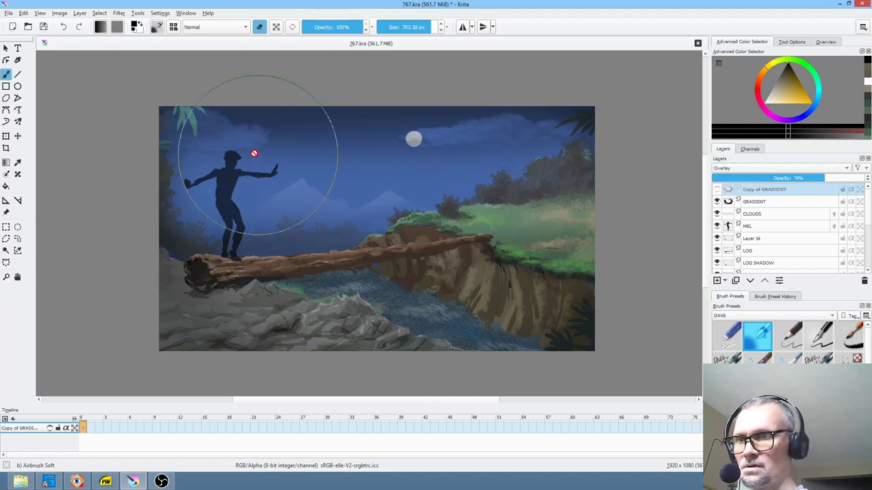
pyautogui.click(181, 123)
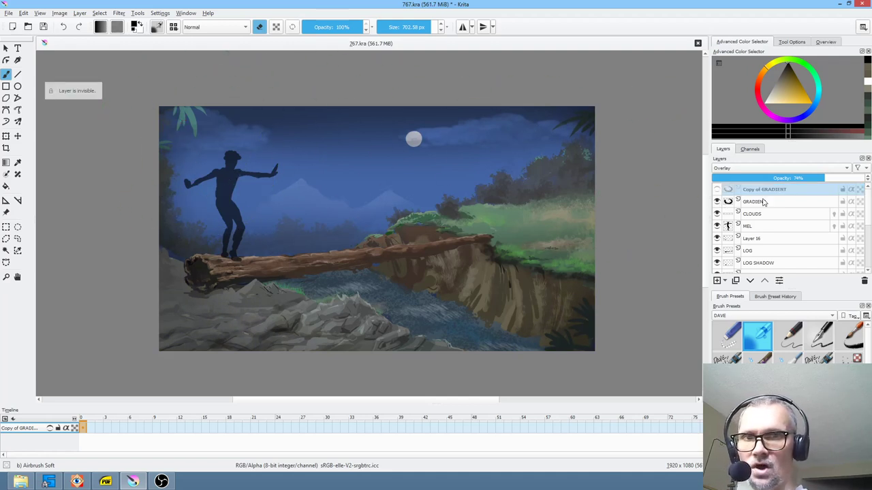
# Compare the scene with and without the GRADIENT and Copy of GRADIENT layers, leaving both shown and Copy of GRADIENT selected.
pyautogui.click(754, 201)
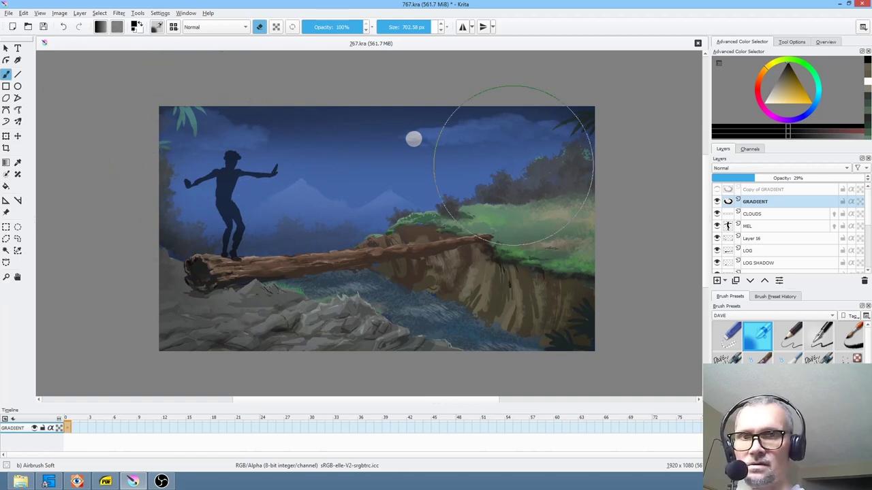
pyautogui.click(717, 202)
pyautogui.click(716, 202)
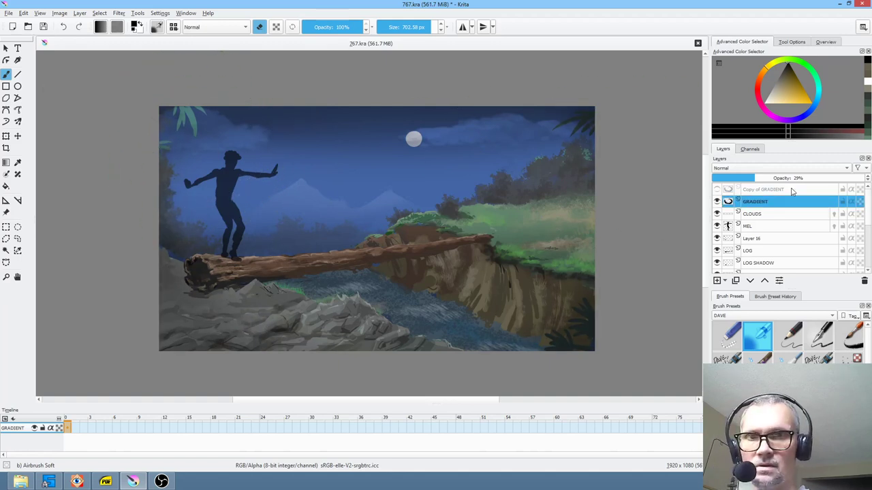
pyautogui.click(717, 191)
pyautogui.click(718, 191)
pyautogui.click(717, 191)
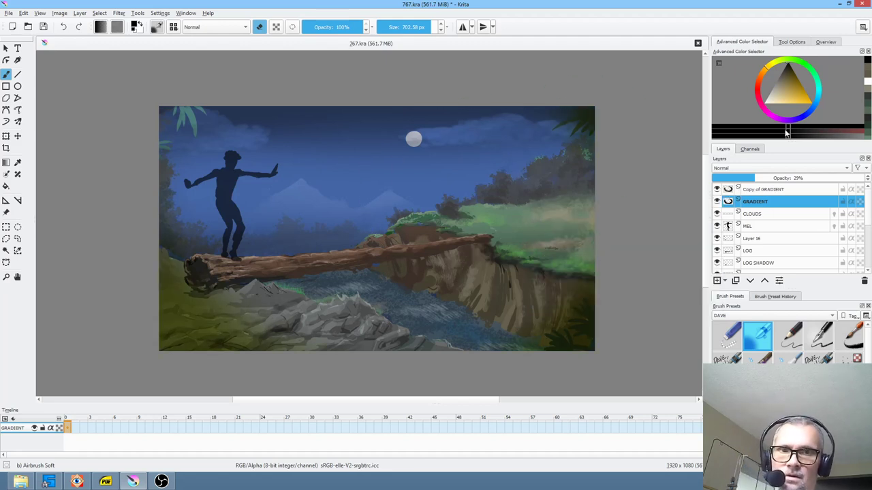
pyautogui.click(781, 193)
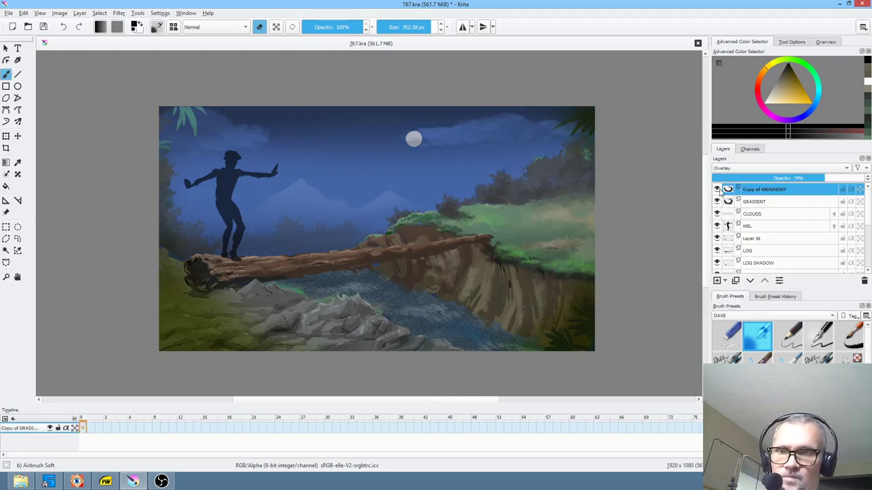
# Mirror the canvas view to check the scene's composition and restore the normal orientation.
pyautogui.scroll(-2, 430, 206)
pyautogui.scroll(2, 464, 208)
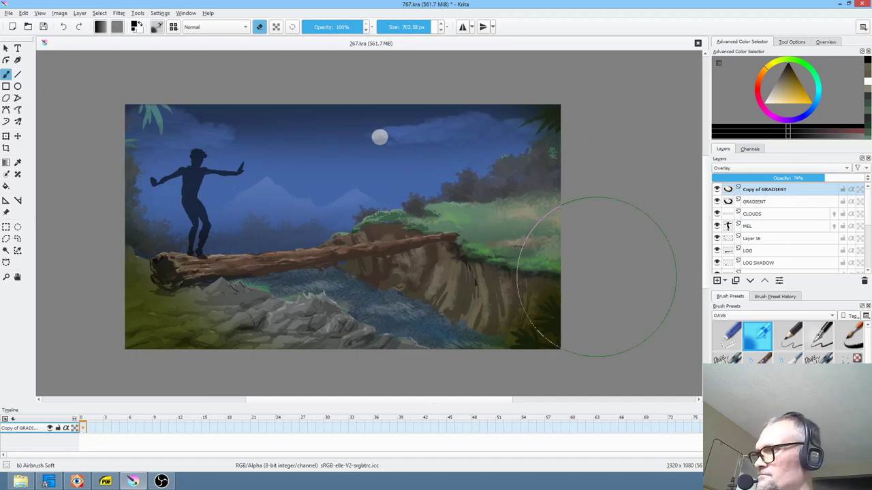
pyautogui.press('m')
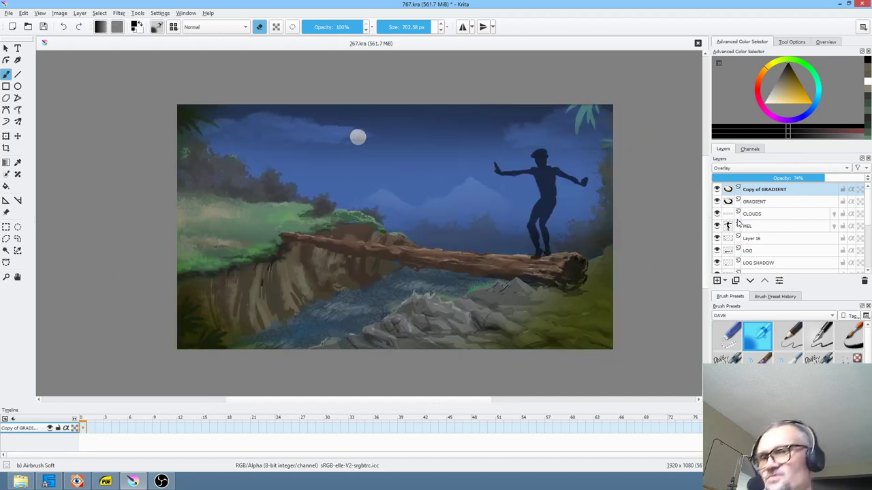
pyautogui.moveTo(728, 223)
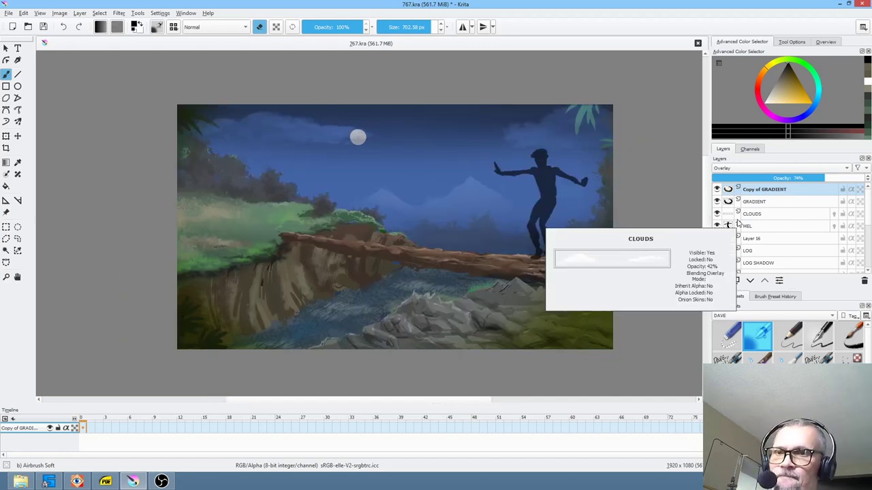
pyautogui.press('m')
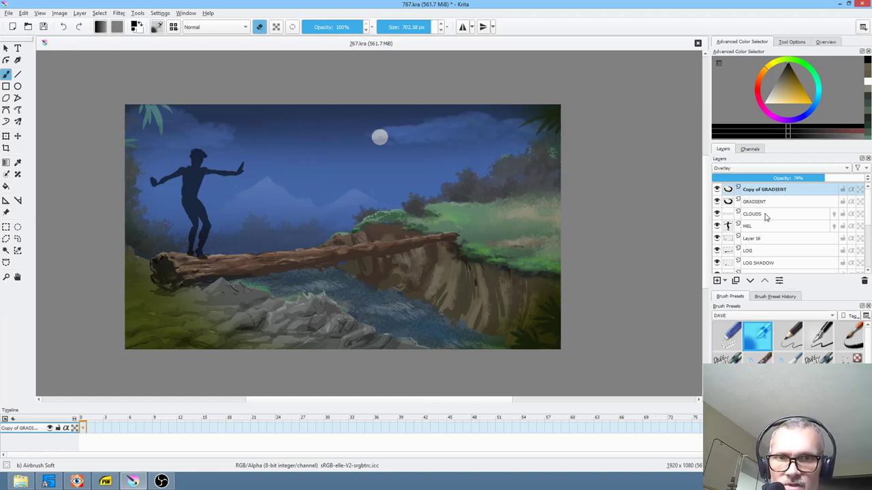
# Add a new paint layer directly above CLOUDS and name it MOONGLOW.
pyautogui.click(765, 215)
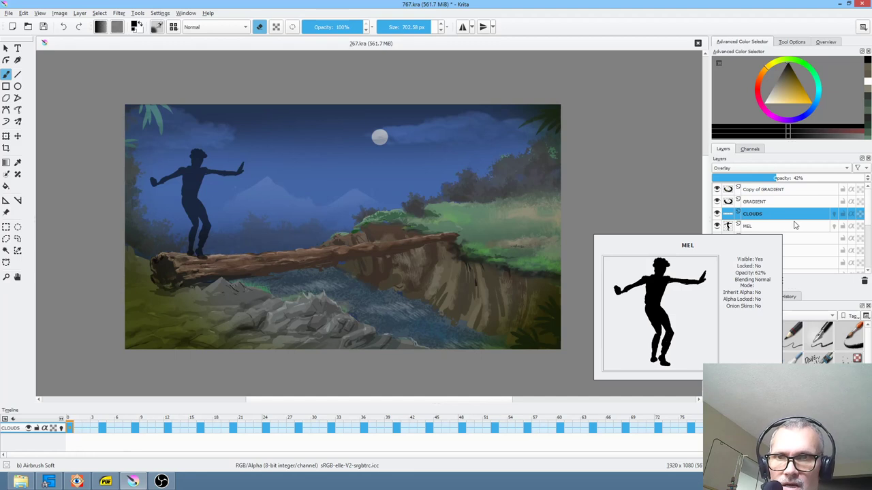
pyautogui.moveTo(775, 215)
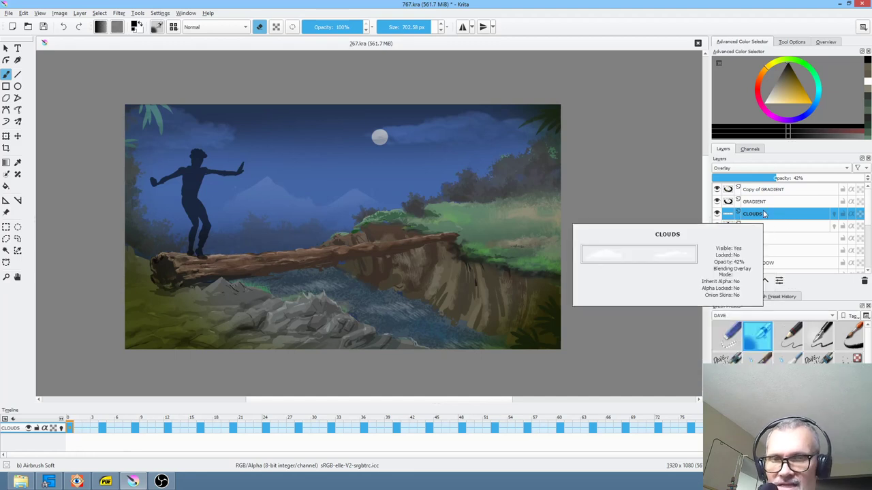
pyautogui.press('Insert')
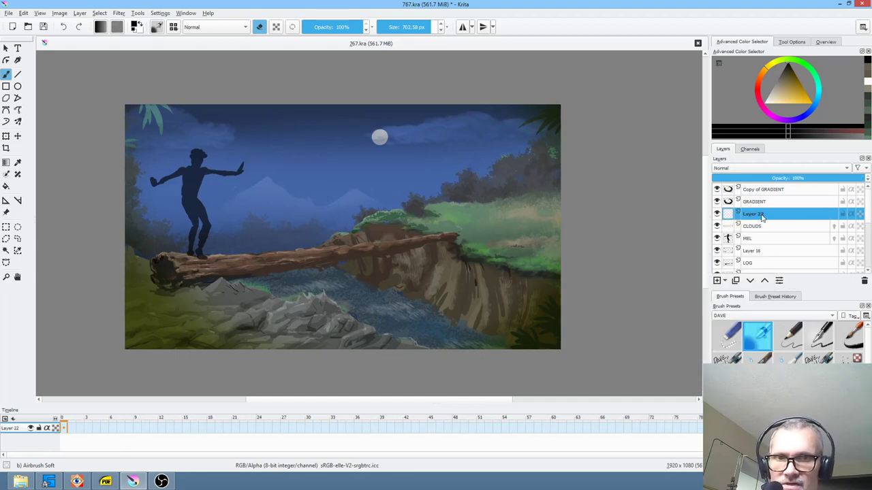
pyautogui.doubleClick(760, 214)
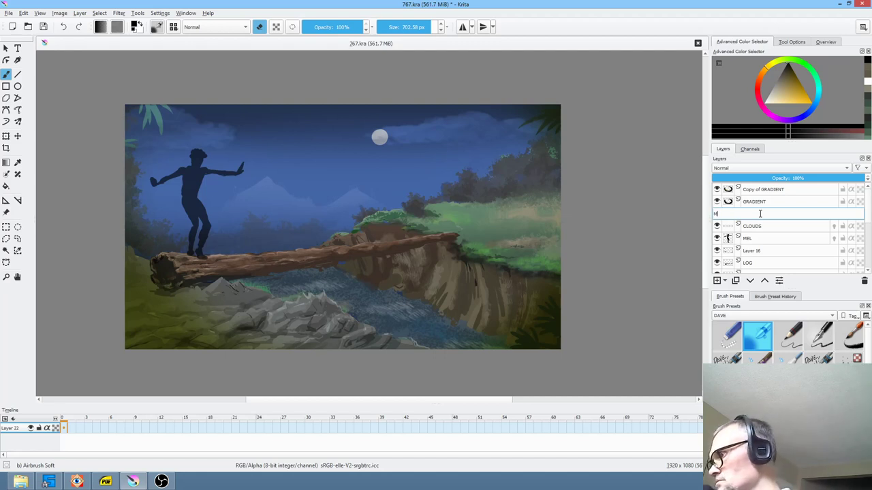
pyautogui.write('MOONGLOW')
pyautogui.press('Return')
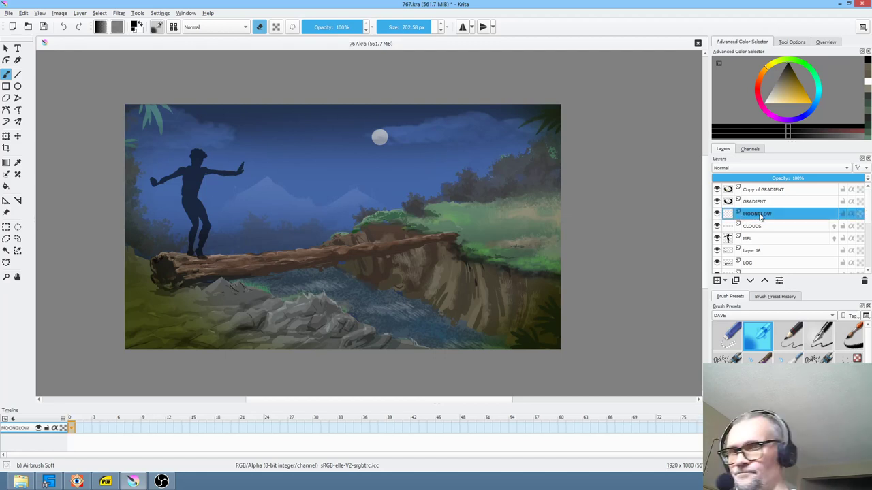
# Paint a soft white glow around the moon with the Airbrush Soft brush, reducing the brush size to 205.05 px.
pyautogui.click(755, 335)
pyautogui.moveTo(779, 85); pyautogui.dragTo(766, 102)
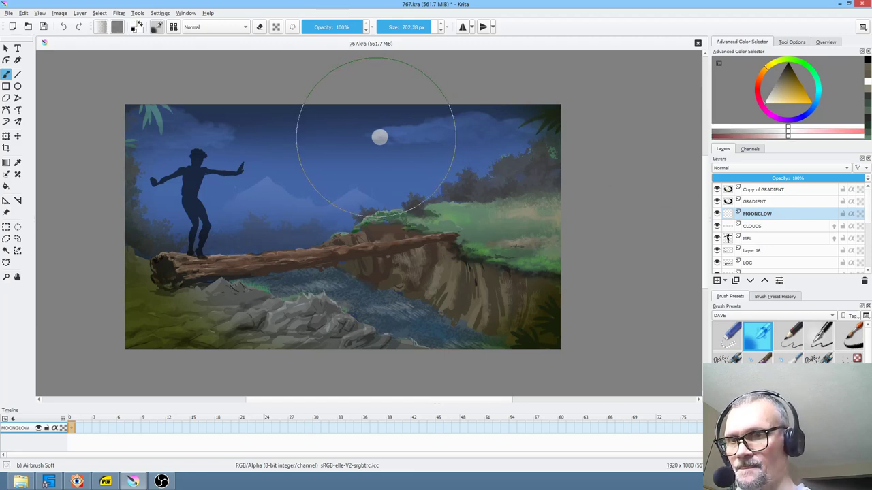
pyautogui.moveTo(375, 137)
pyautogui.mouseDown()
pyautogui.moveTo(381, 134)
pyautogui.moveTo(229, 137)
pyautogui.moveTo(368, 138)
pyautogui.mouseUp()
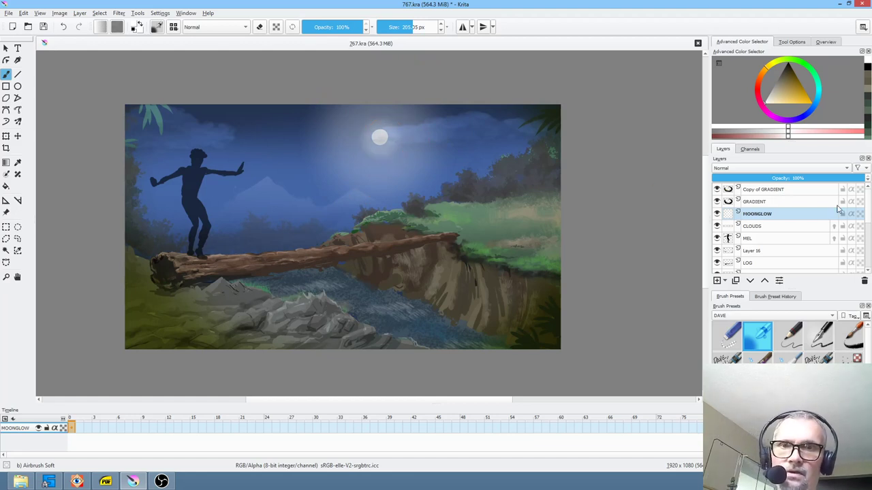
# Try the Overlay, Addition and Multiply blending modes on the MOONGLOW layer and return it to Normal.
pyautogui.click(767, 168)
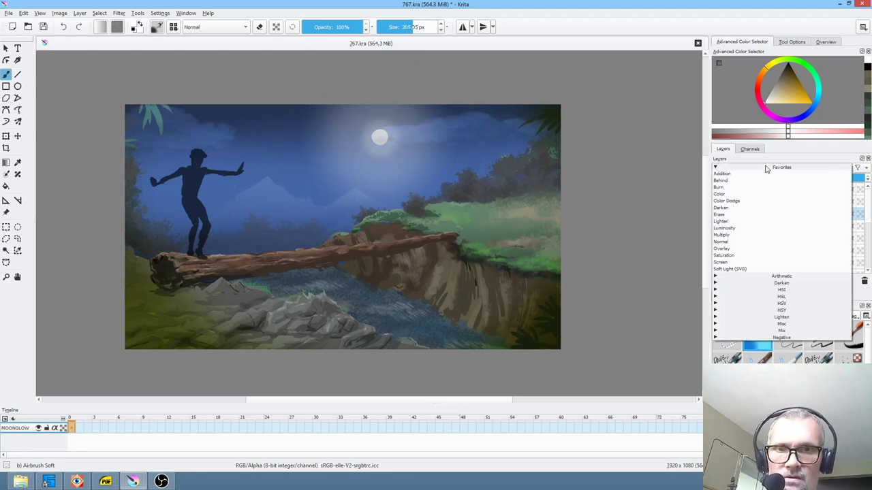
pyautogui.click(763, 249)
pyautogui.click(758, 171)
pyautogui.click(759, 173)
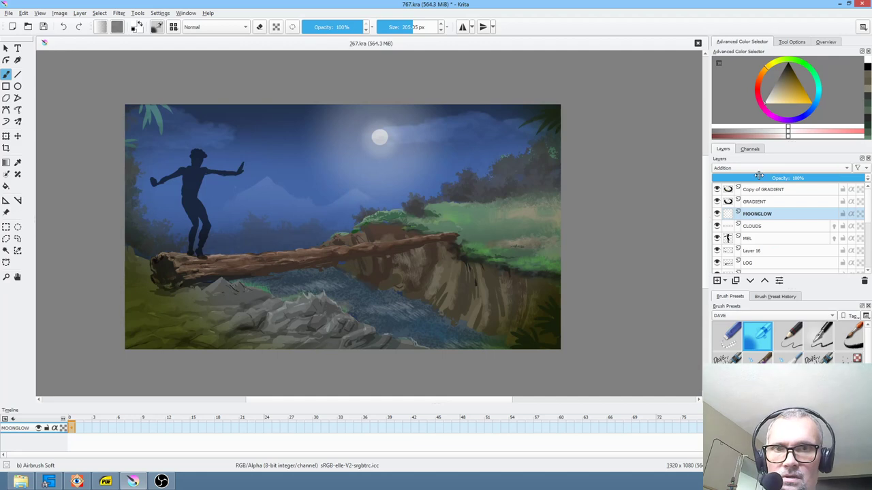
pyautogui.click(759, 172)
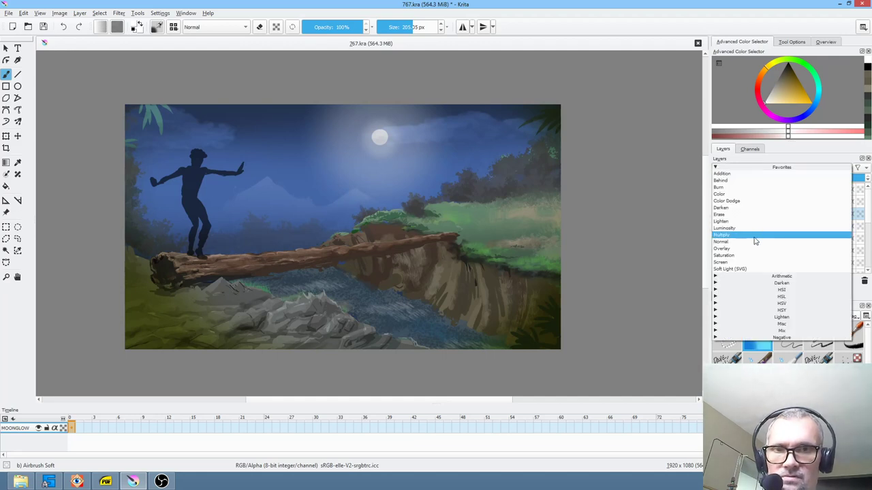
pyautogui.click(754, 239)
pyautogui.click(752, 171)
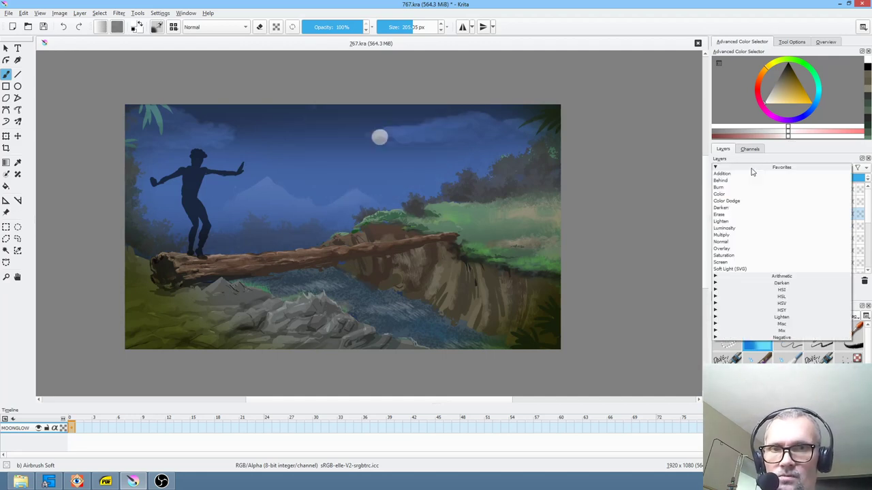
pyautogui.click(747, 243)
# Lower the MOONGLOW layer's opacity to roughly half and save the file.
pyautogui.moveTo(848, 173); pyautogui.dragTo(800, 186)
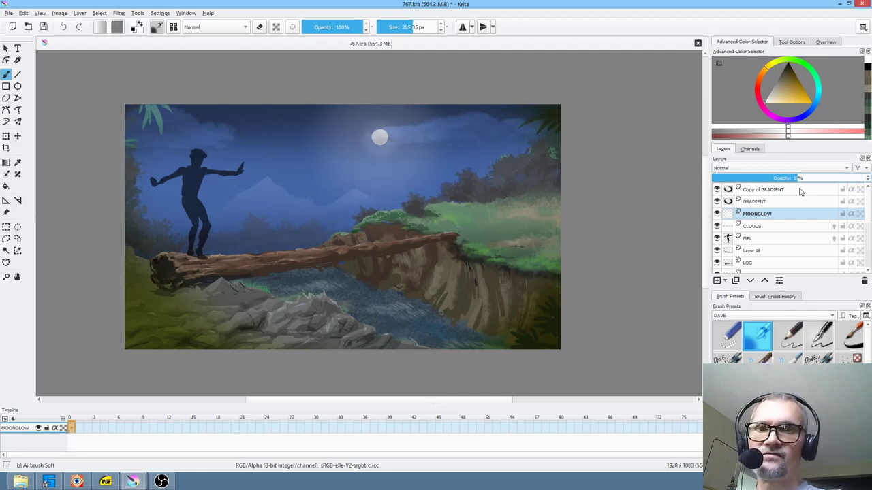
pyautogui.click(44, 27)
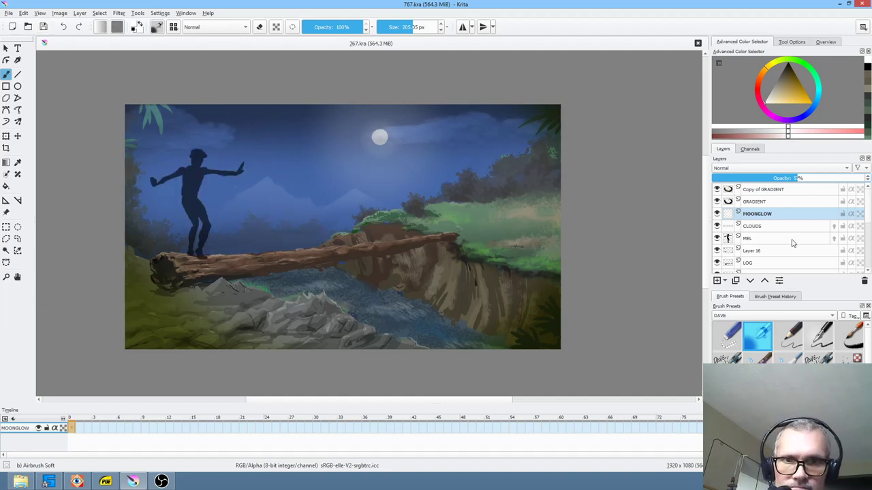
# Rename Layer 16 as FOREGROUND TOUCHUP.
pyautogui.scroll(-2, 792, 243)
pyautogui.scroll(1, 781, 209)
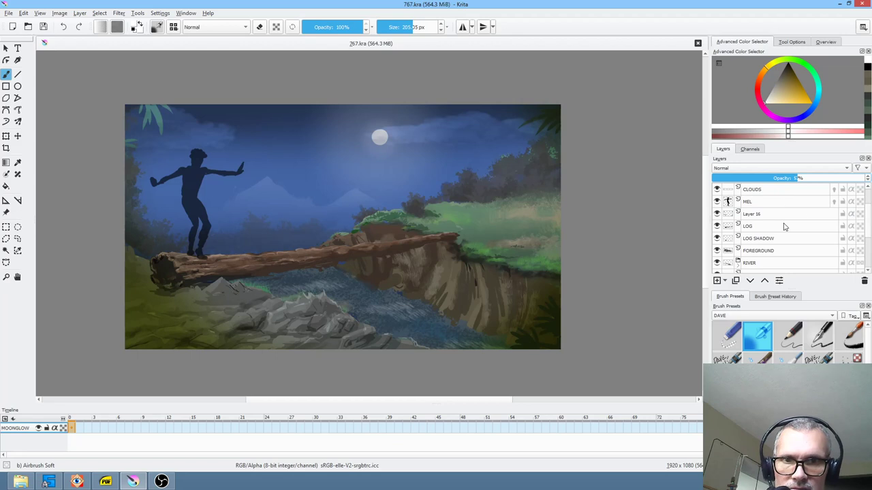
pyautogui.click(779, 215)
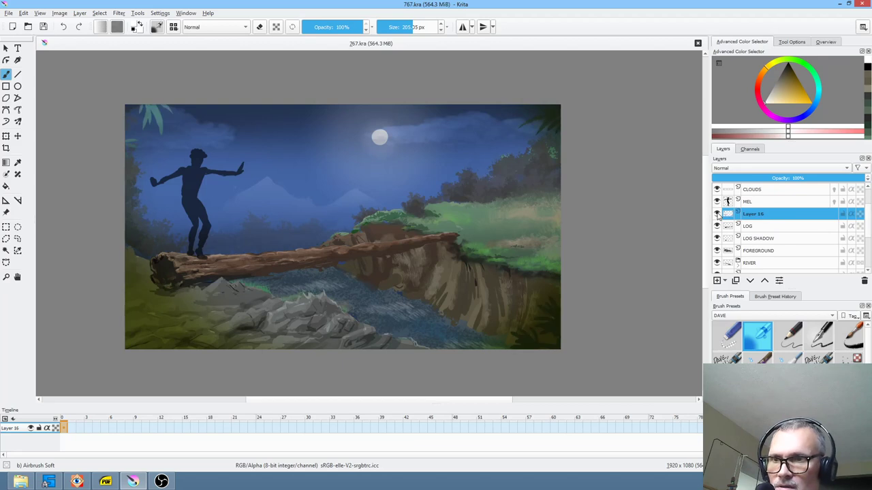
pyautogui.doubleClick(771, 215)
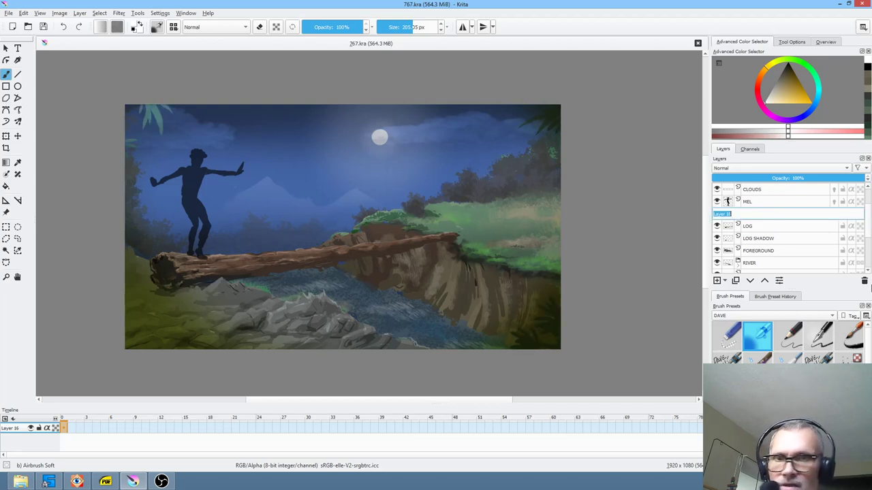
pyautogui.write('FOREGROU')
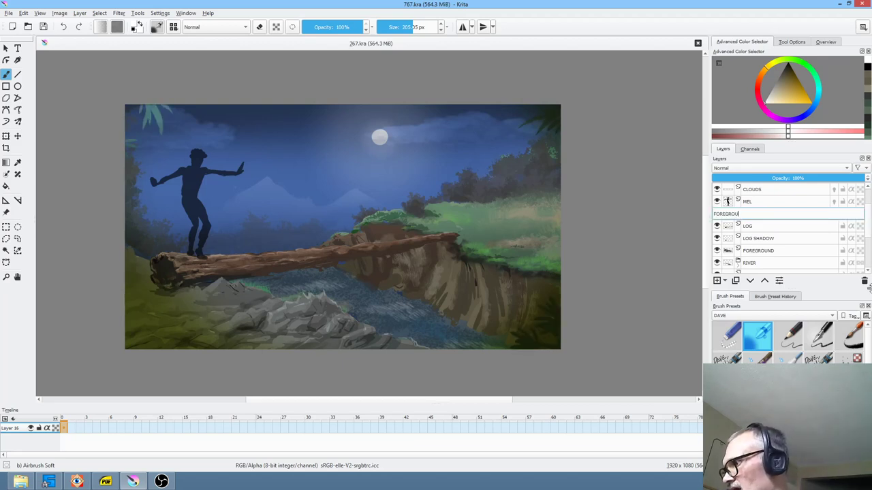
pyautogui.write('ND TOUCHUP')
pyautogui.press('Return')
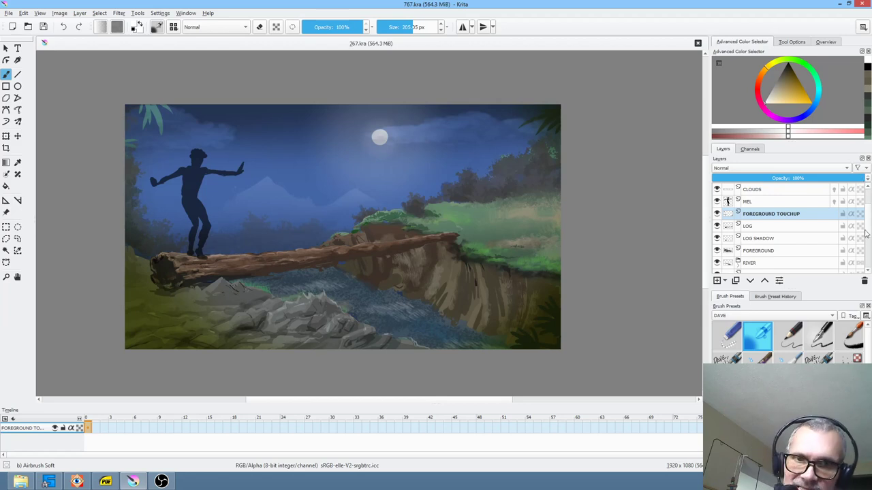
# Toggle Layer 18's visibility to identify its content and rename it as REAR TREELINE.
pyautogui.scroll(-2, 797, 233)
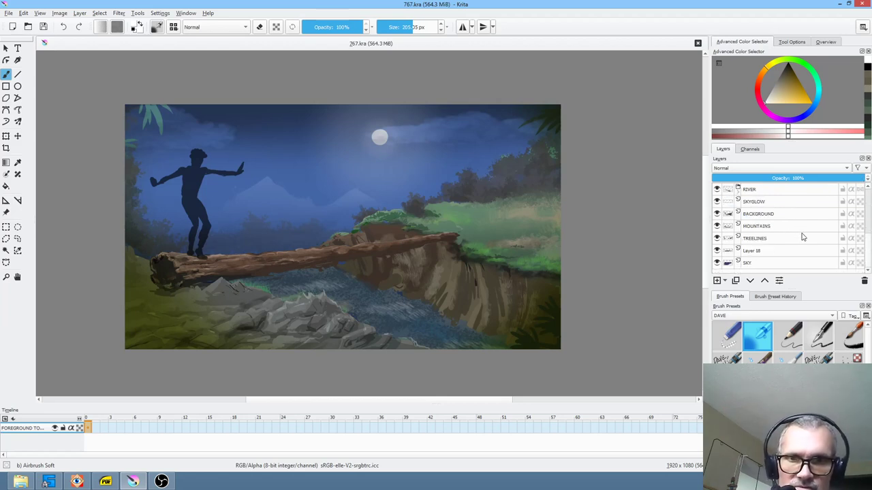
pyautogui.click(717, 250)
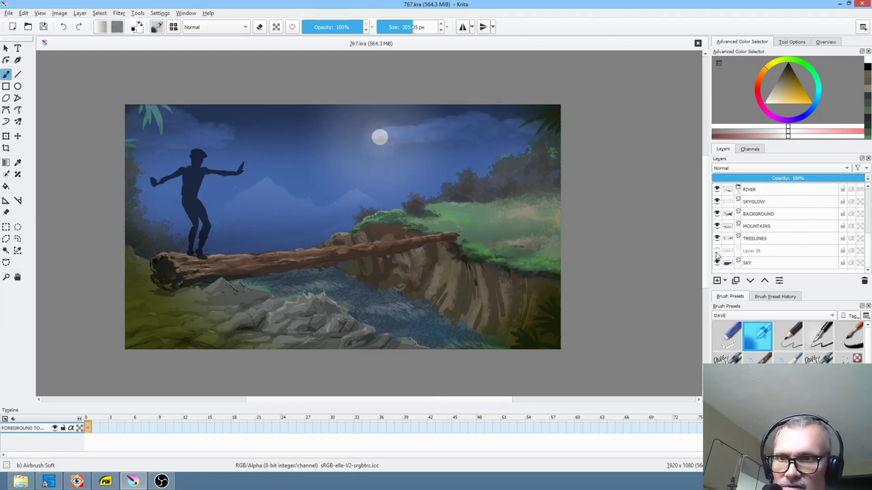
pyautogui.doubleClick(767, 251)
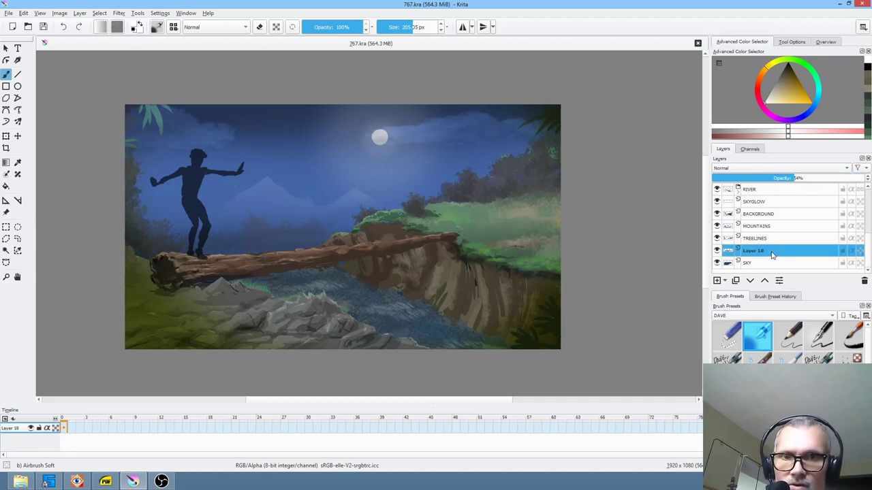
pyautogui.write('REAR TREELINE')
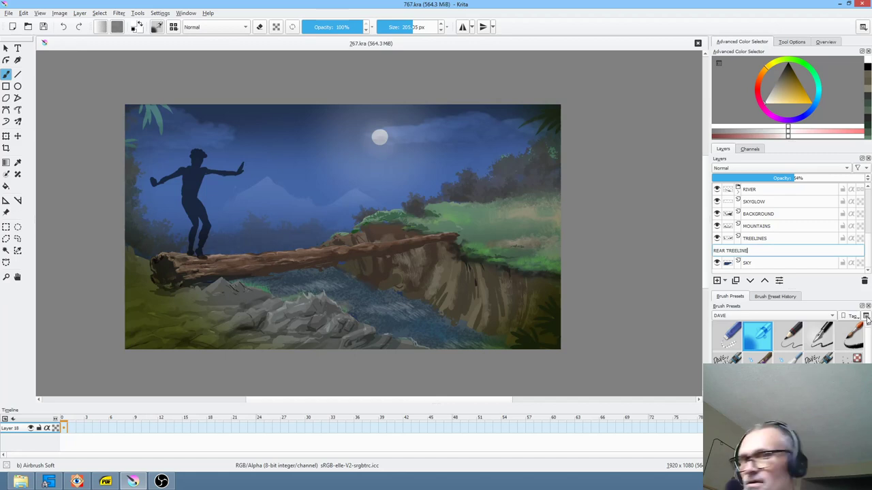
pyautogui.press('Return')
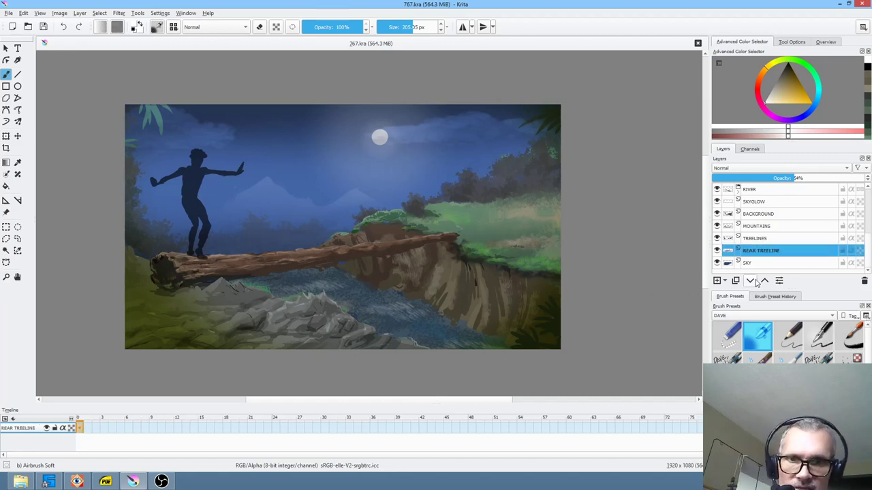
# Toggle the visibility of the SKY and MOUNTAINS layers to check what each one contains.
pyautogui.click(717, 264)
pyautogui.click(716, 264)
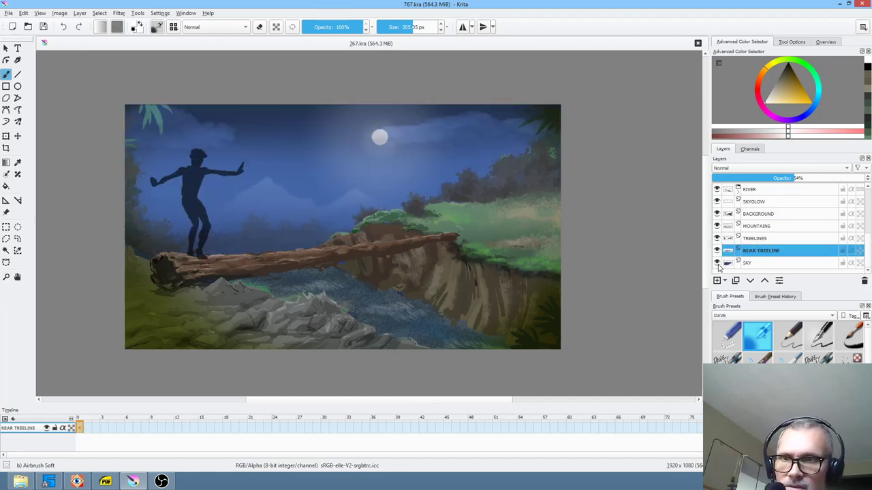
pyautogui.click(752, 227)
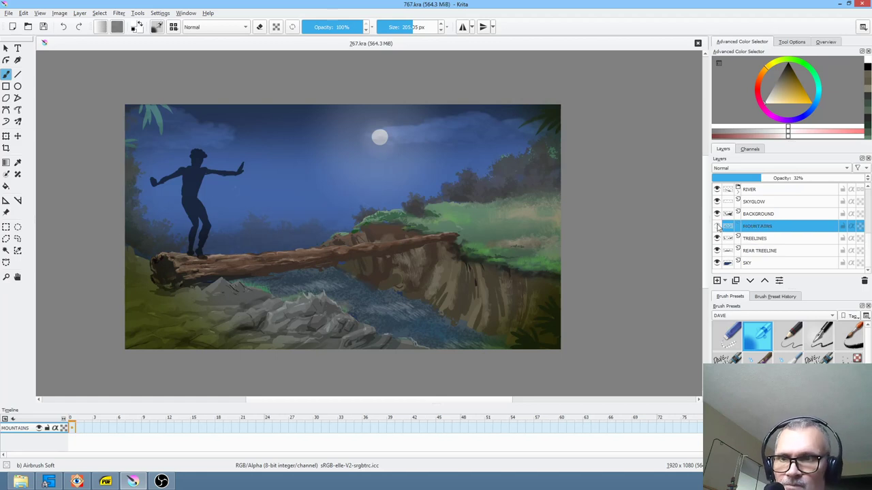
pyautogui.scroll(-2, 305, 180)
pyautogui.scroll(5, 320, 181)
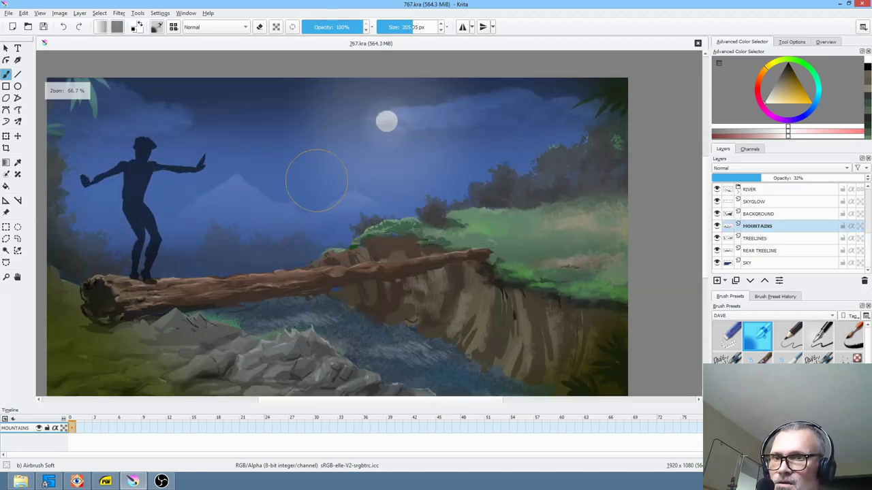
pyautogui.hotkey('ctrl', 't')
pyautogui.scroll(-3, 441, 199)
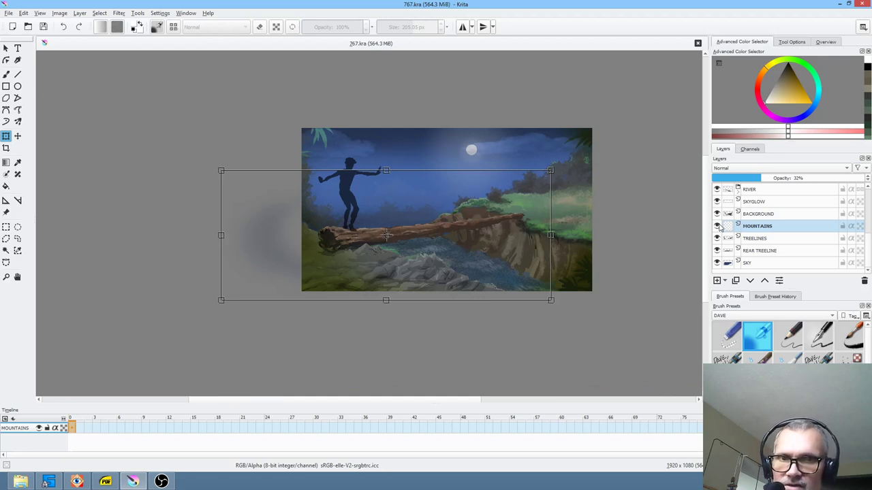
pyautogui.press('Return')
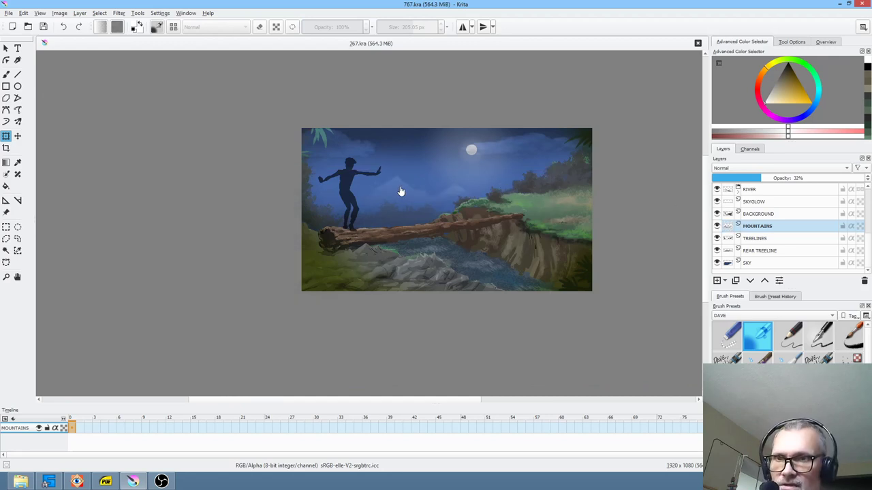
pyautogui.hotkey('ctrl', 't')
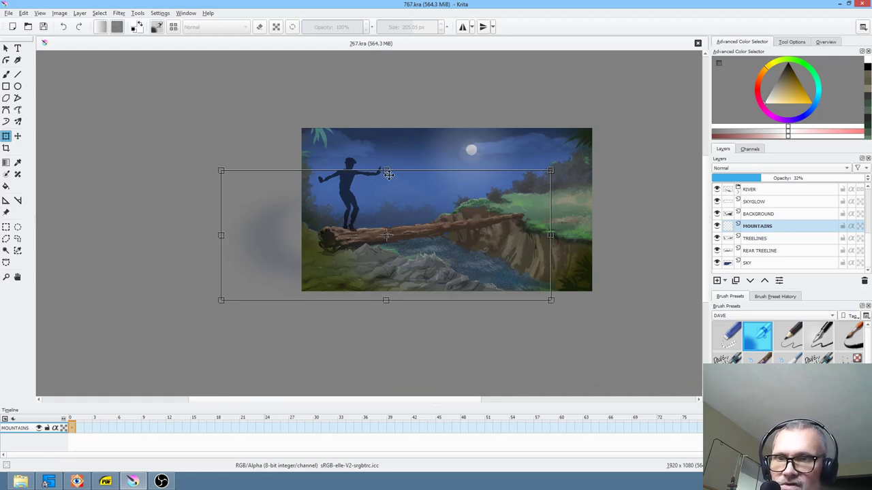
pyautogui.scroll(3, 439, 185)
pyautogui.scroll(-2, 440, 185)
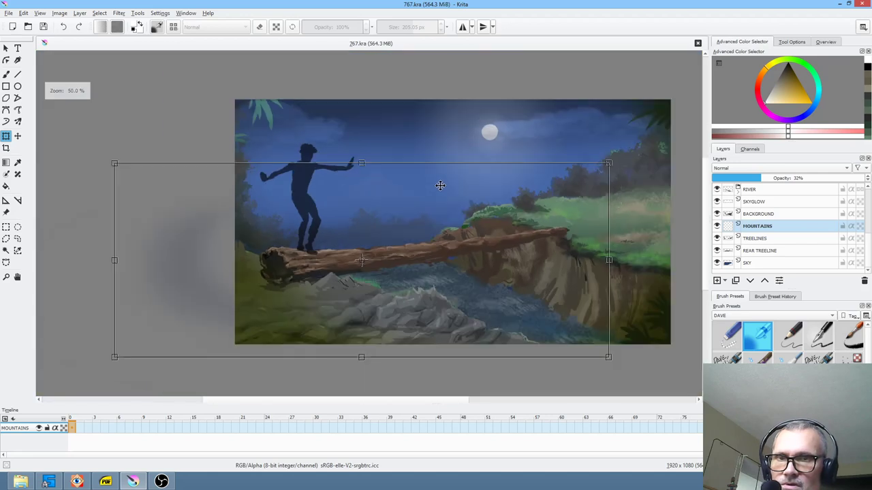
pyautogui.click(718, 226)
pyautogui.click(718, 226)
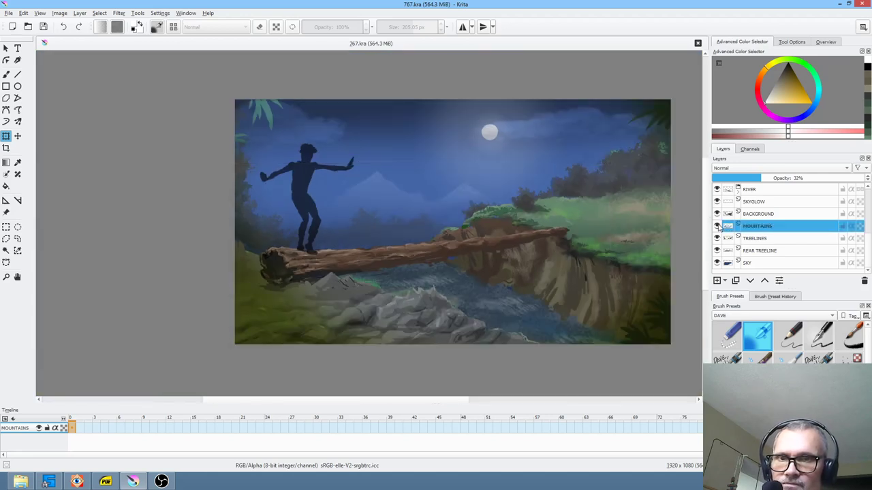
# Scale the MOUNTAINS layer's content up proportionally so the peaks rise higher in the sky, and lower the layer's opacity to 22%.
pyautogui.click(365, 194)
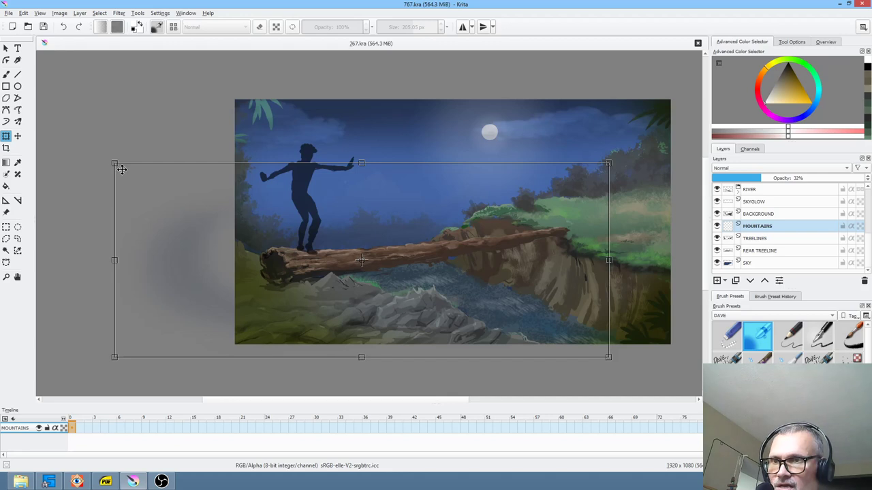
pyautogui.moveTo(120, 164); pyautogui.dragTo(58, 94)
pyautogui.moveTo(226, 173); pyautogui.dragTo(219, 176)
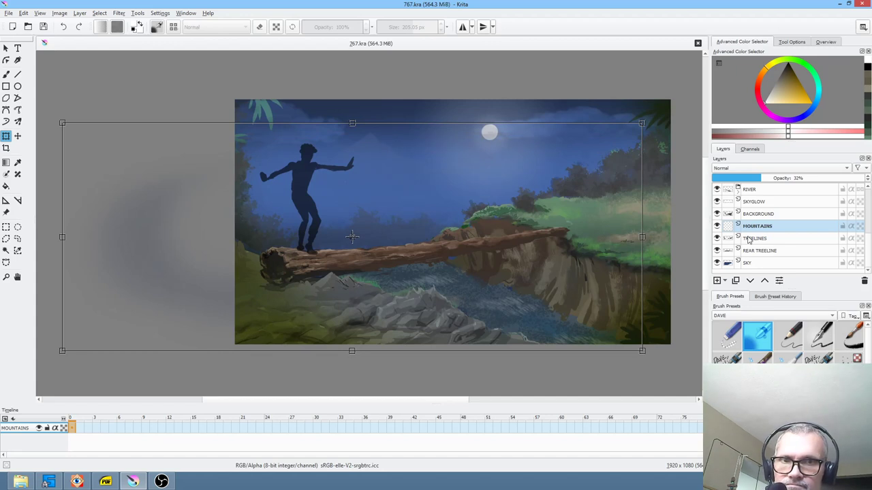
pyautogui.press('Return')
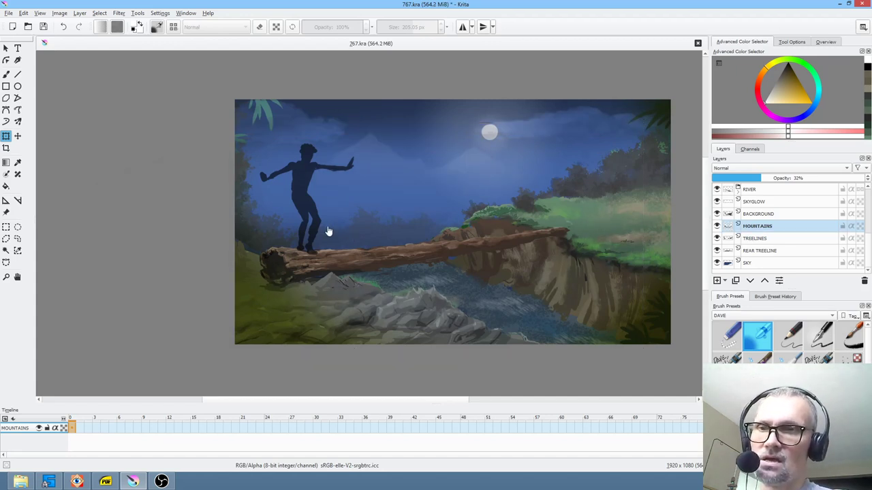
pyautogui.scroll(-1, 329, 232)
pyautogui.scroll(1, 329, 232)
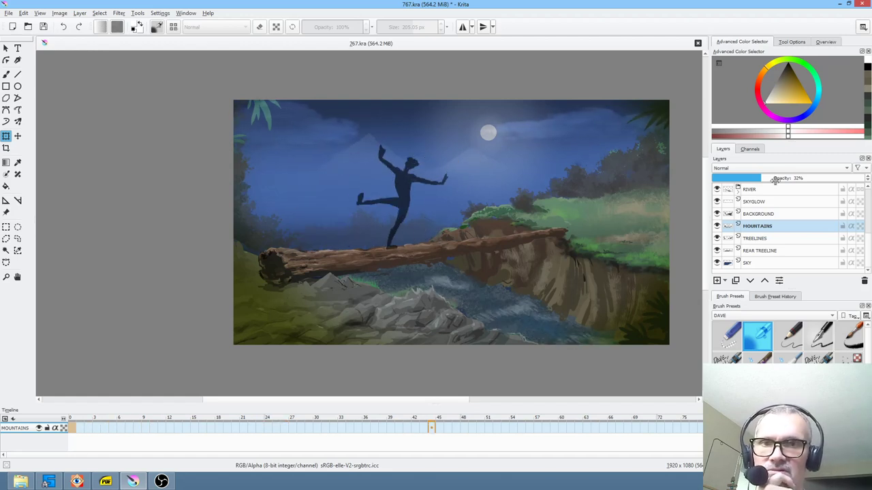
pyautogui.moveTo(773, 179); pyautogui.dragTo(748, 178)
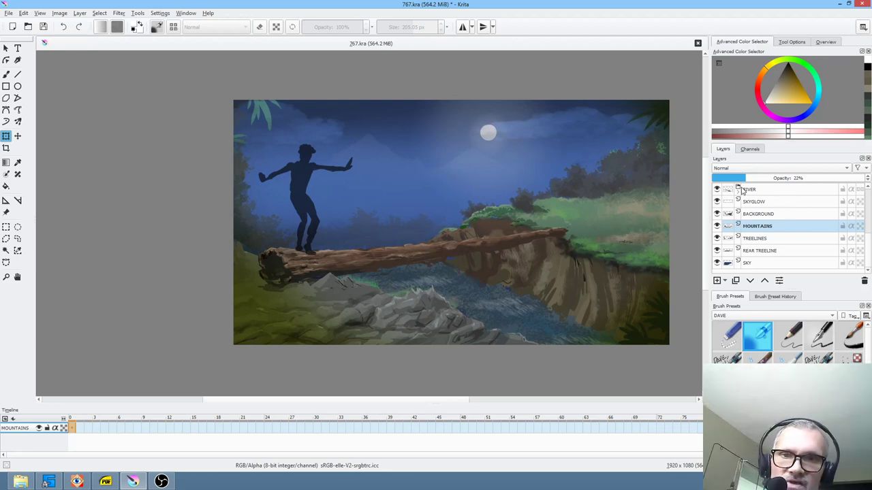
# Add a new paint layer above Copy of GRADIENT and name it RIVER SPRAY.
pyautogui.scroll(5, 783, 202)
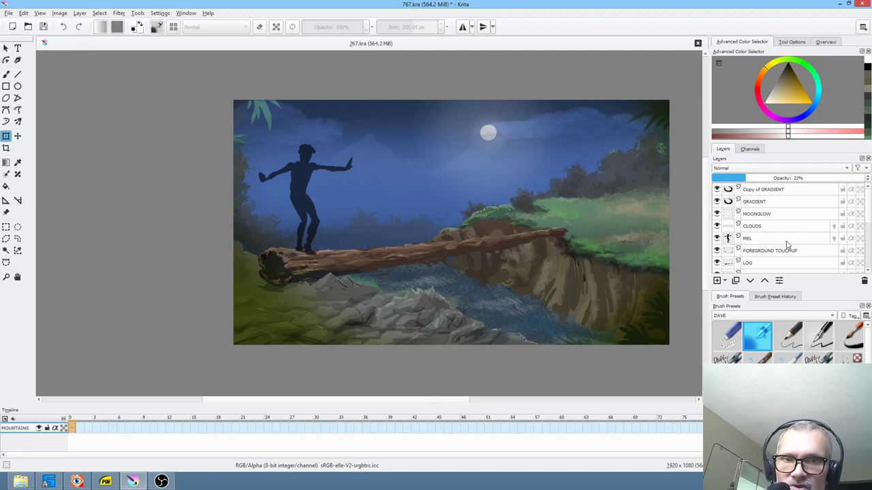
pyautogui.scroll(-1, 803, 230)
pyautogui.scroll(-2, 803, 230)
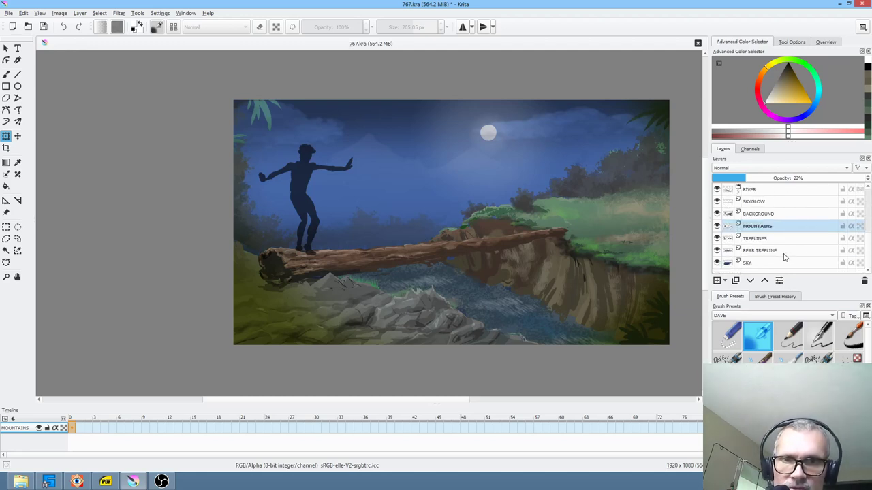
pyautogui.scroll(3, 785, 244)
pyautogui.click(766, 190)
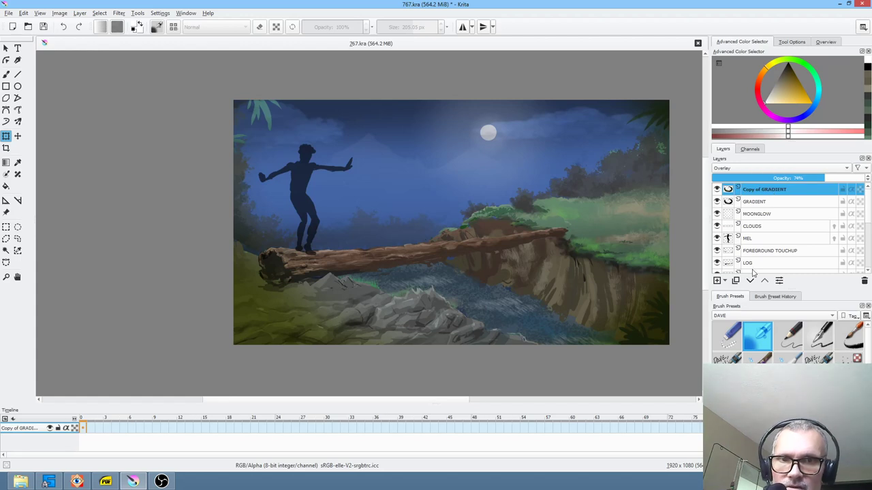
pyautogui.click(716, 280)
pyautogui.doubleClick(788, 188)
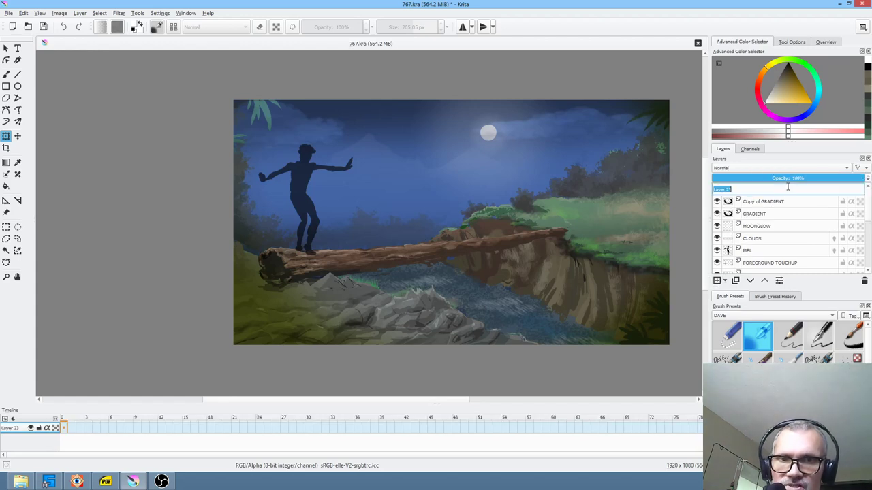
pyautogui.write('s')
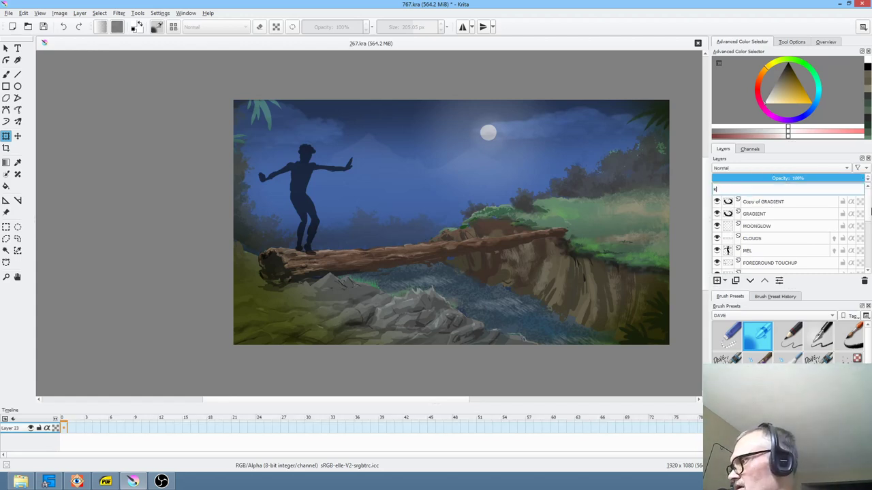
pyautogui.write('IVER SP')
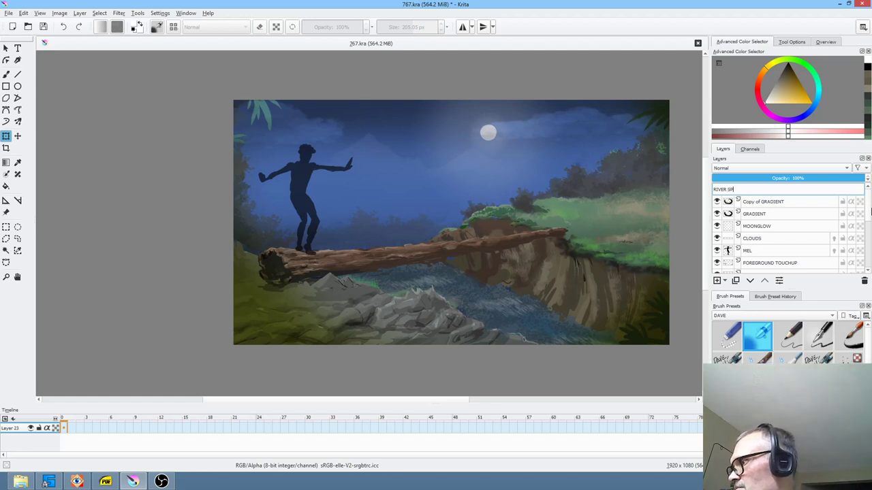
pyautogui.write('RAY')
pyautogui.press('Return')
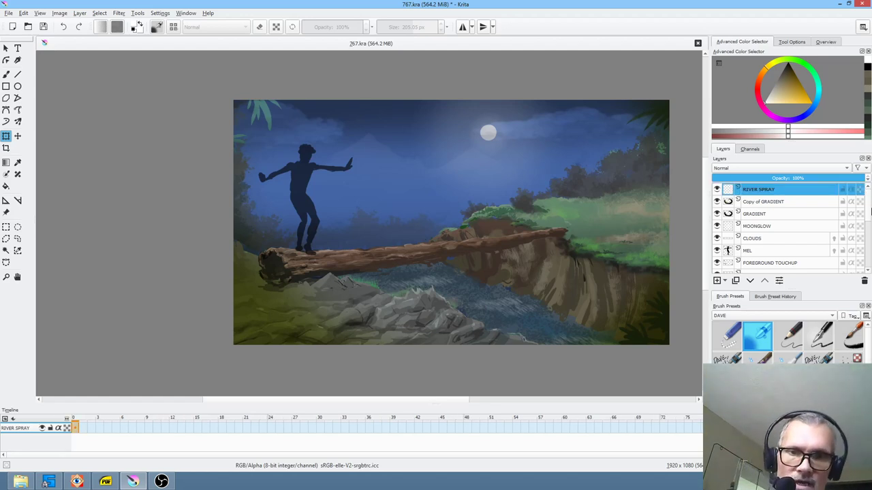
# Set up the Texture Splat brush from the Textures tag in white at about 176 px, and test it on the river's far bank.
pyautogui.click(747, 316)
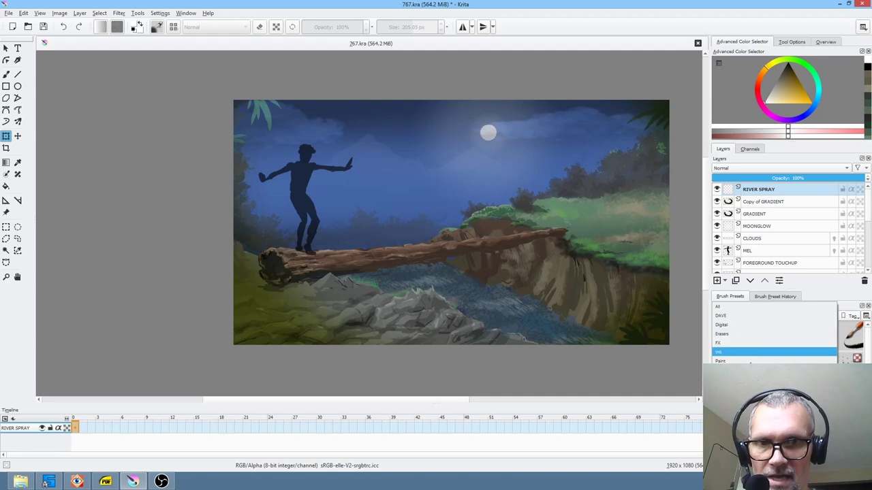
pyautogui.click(729, 388)
pyautogui.click(724, 383)
pyautogui.press('b')
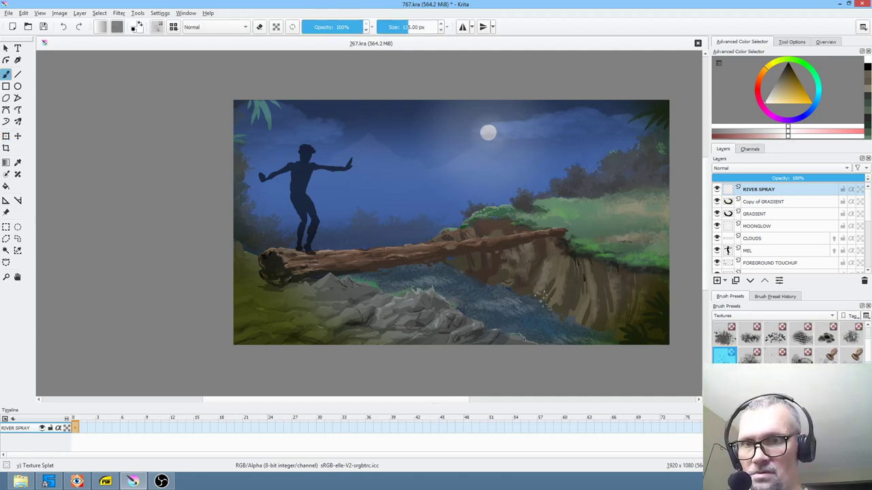
pyautogui.moveTo(788, 89); pyautogui.dragTo(743, 121)
pyautogui.moveTo(538, 299); pyautogui.dragTo(557, 299)
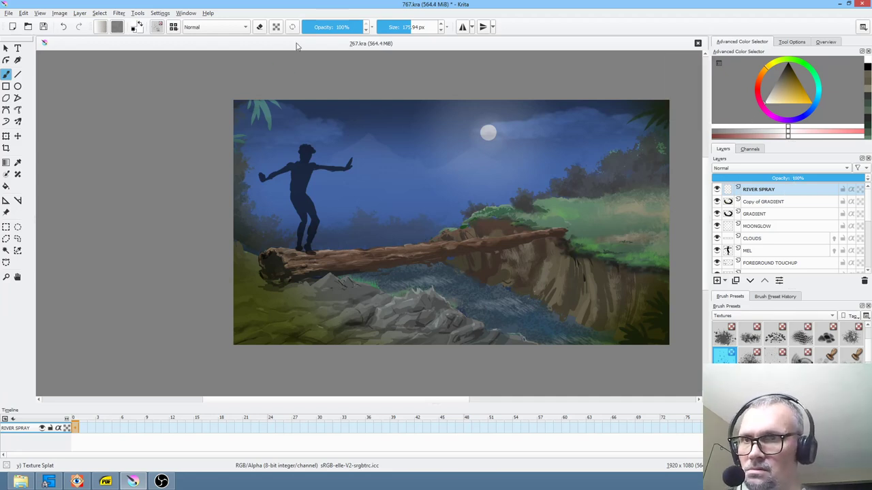
pyautogui.moveTo(535, 272)
pyautogui.mouseDown()
pyautogui.moveTo(547, 310)
pyautogui.moveTo(564, 308)
pyautogui.mouseUp()
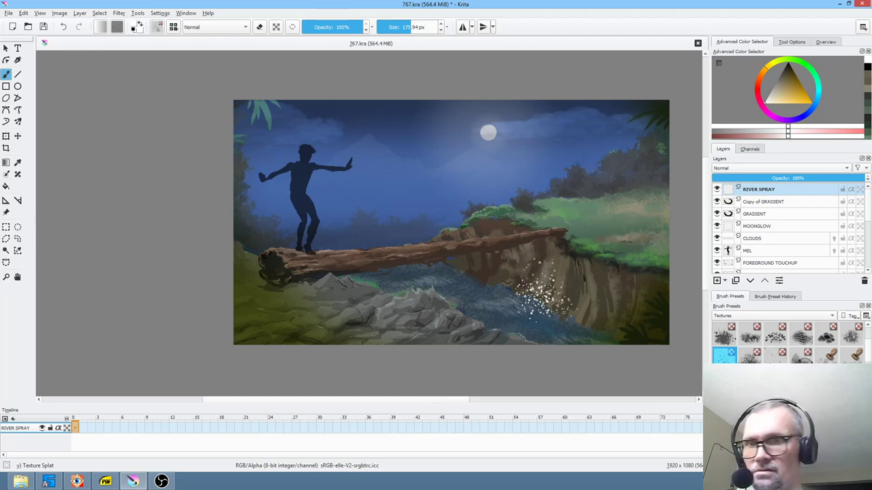
pyautogui.hotkey('ctrl', 'z')
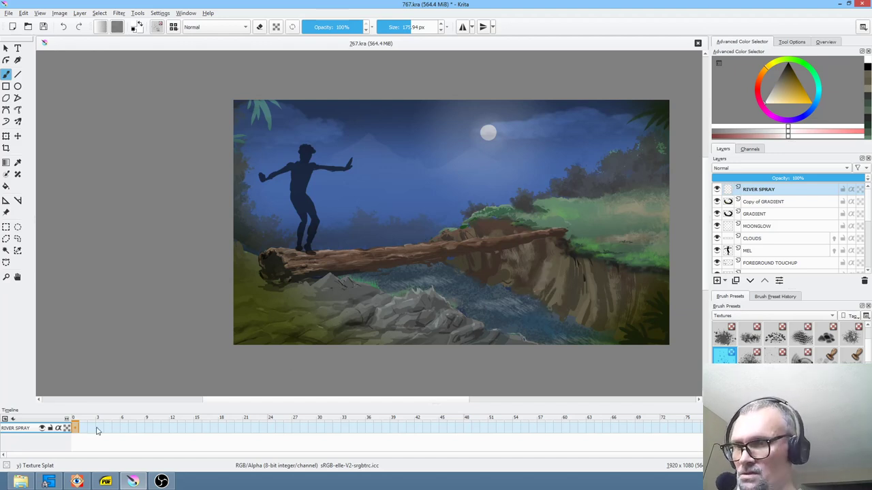
# Animate the RIVER SPRAY layer with a blank keyframe at frame 0 and small white splashes along the river at frames 9 and 4.
pyautogui.click(231, 428)
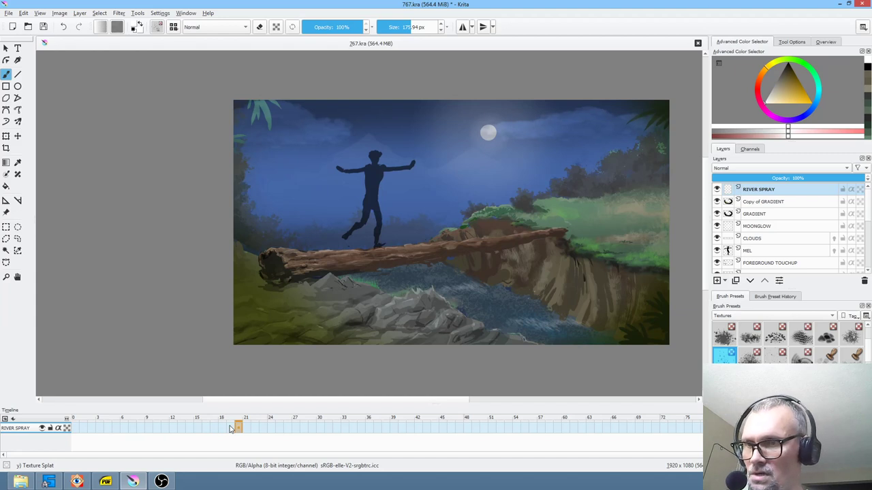
pyautogui.click(76, 428)
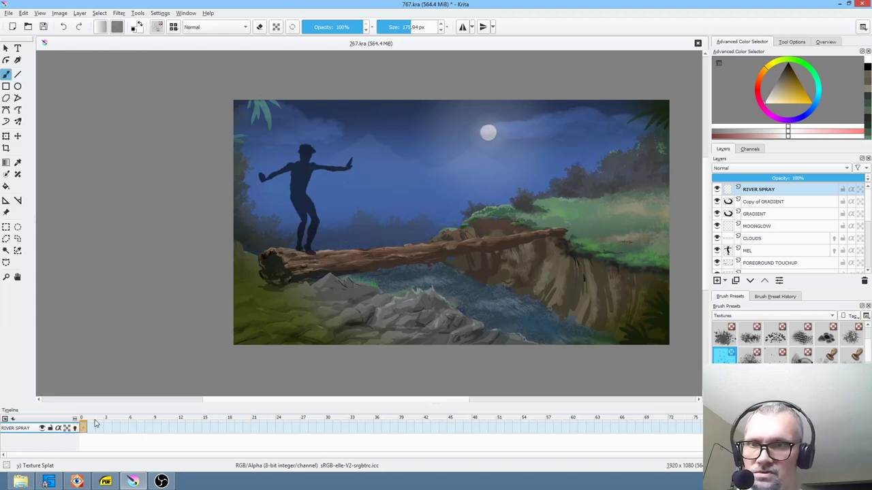
pyautogui.click(160, 427)
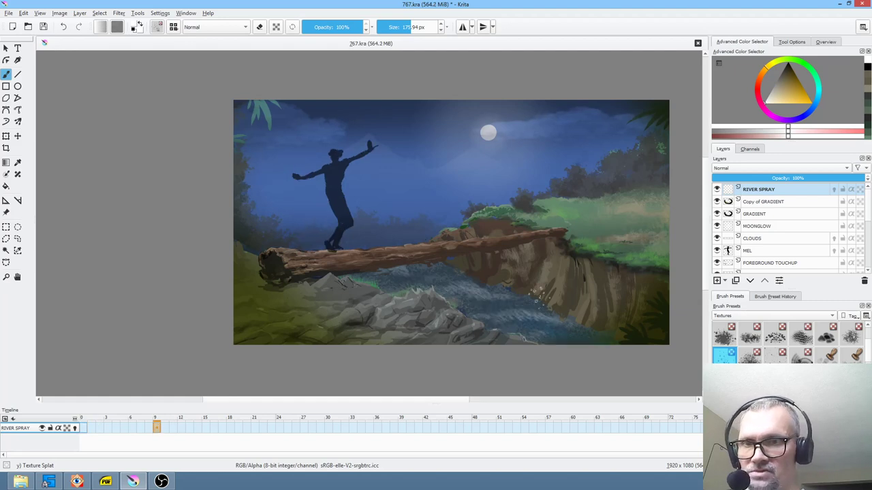
pyautogui.moveTo(537, 296)
pyautogui.mouseDown()
pyautogui.moveTo(527, 312)
pyautogui.moveTo(546, 307)
pyautogui.mouseUp()
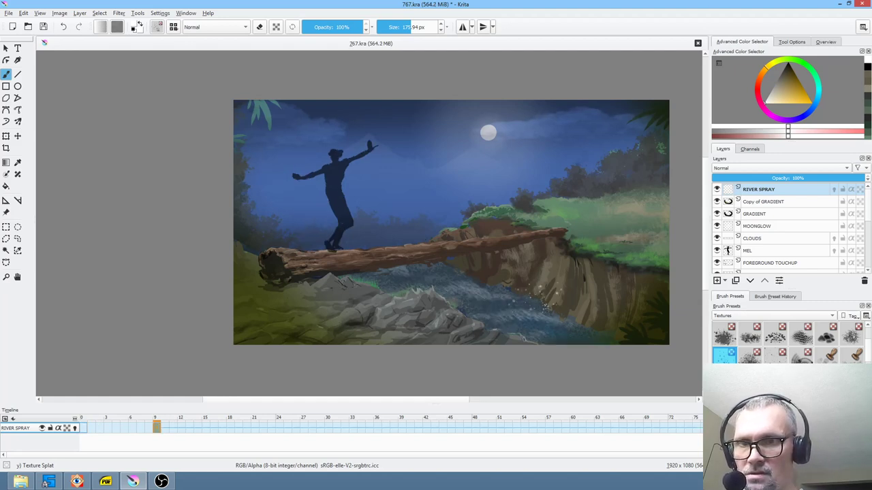
pyautogui.click(115, 427)
pyautogui.moveTo(453, 277); pyautogui.dragTo(470, 274)
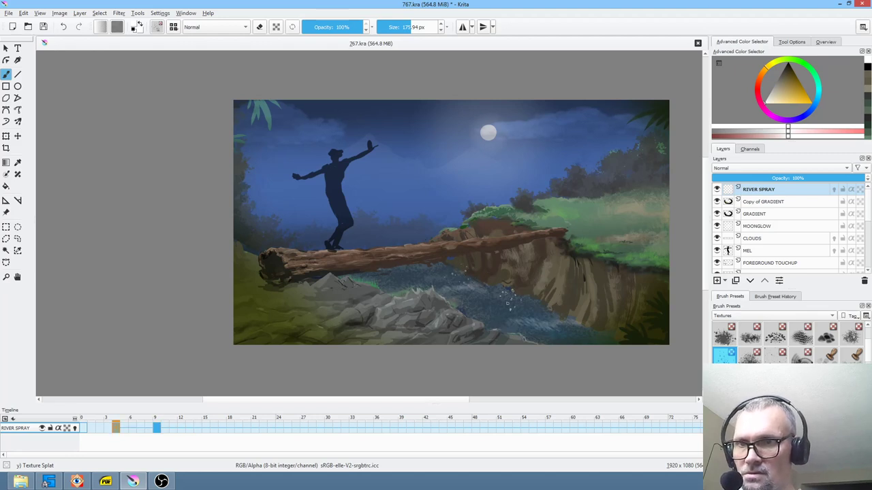
# Add spray keyframes at frames 16 and 14 with white splashes by the river's far bank, checking the existing spray frames.
pyautogui.click(213, 427)
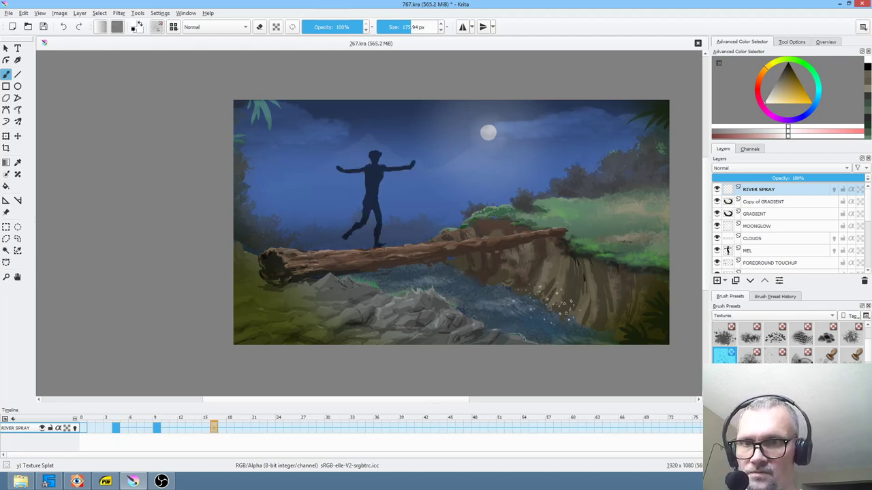
pyautogui.press('Delete')
pyautogui.moveTo(557, 313); pyautogui.dragTo(546, 315)
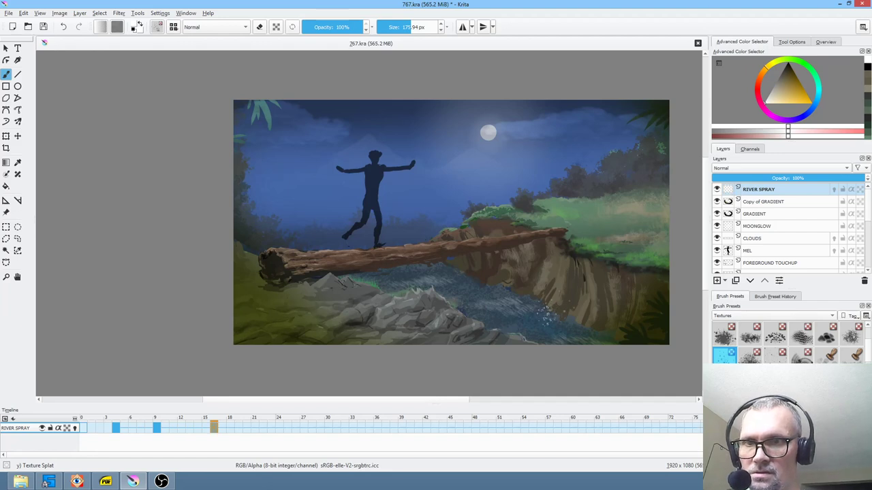
pyautogui.click(117, 428)
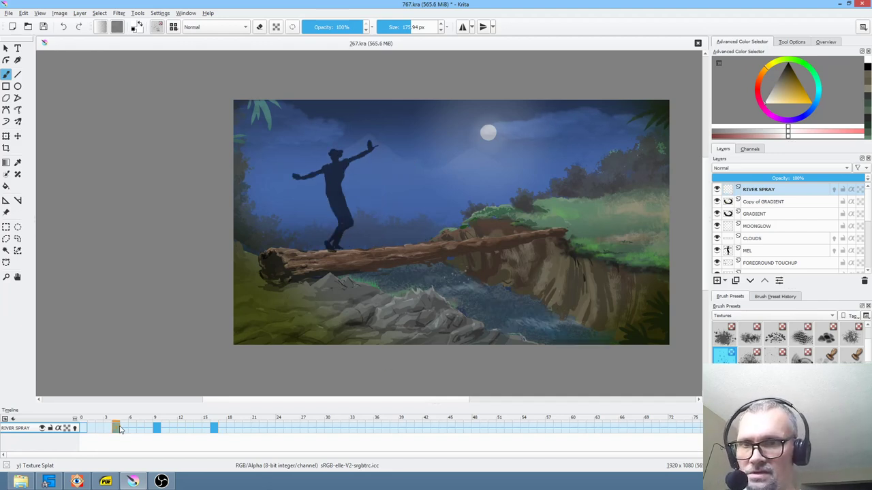
pyautogui.click(161, 429)
pyautogui.click(217, 428)
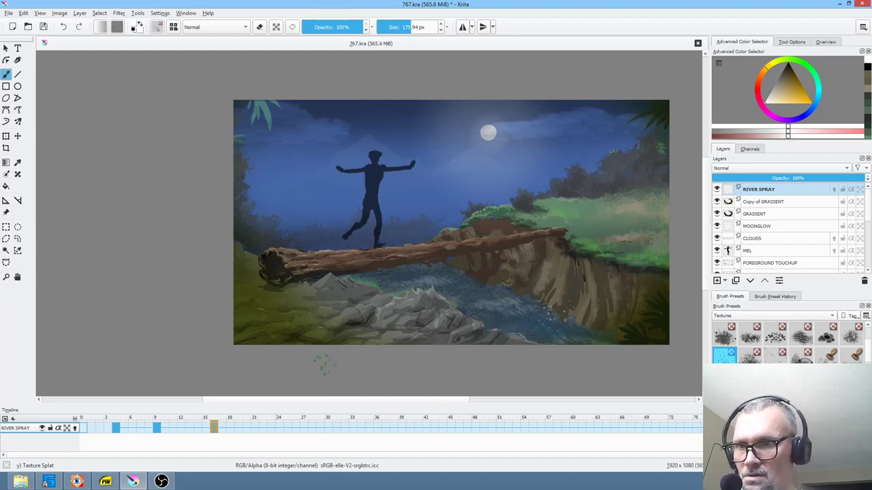
pyautogui.click(198, 428)
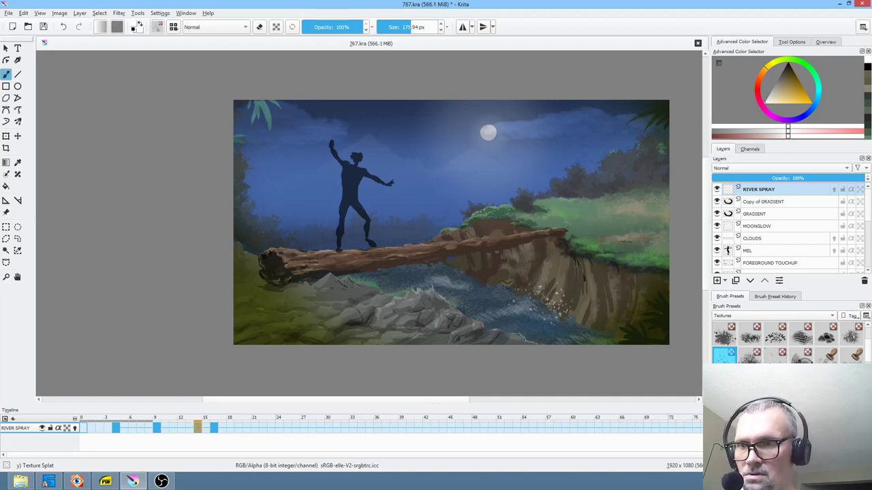
# Move the spray keyframe from frame 14 to 15, and add keyframes at 23 and 24 with white splashes along the river's far bank.
pyautogui.press('Right')
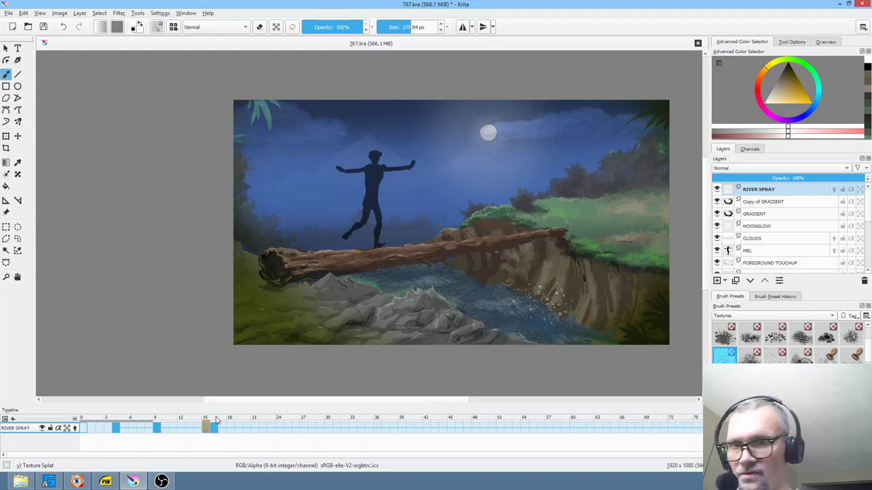
pyautogui.click(269, 428)
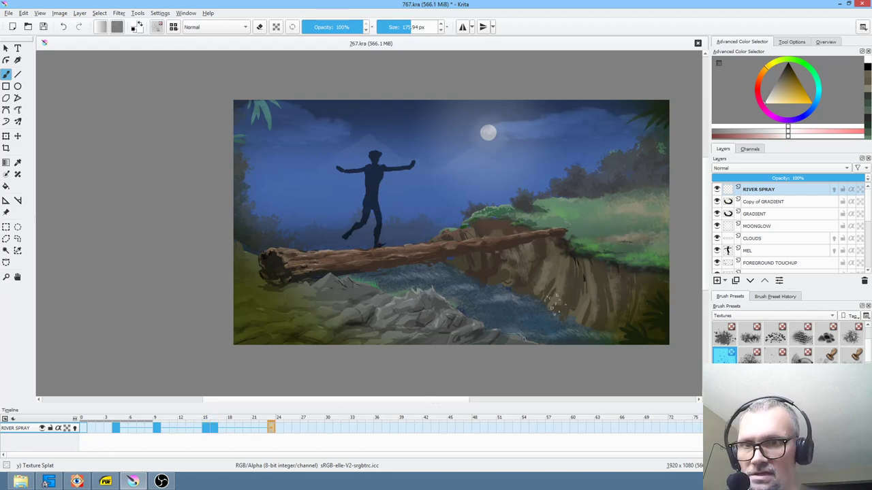
pyautogui.click(601, 334)
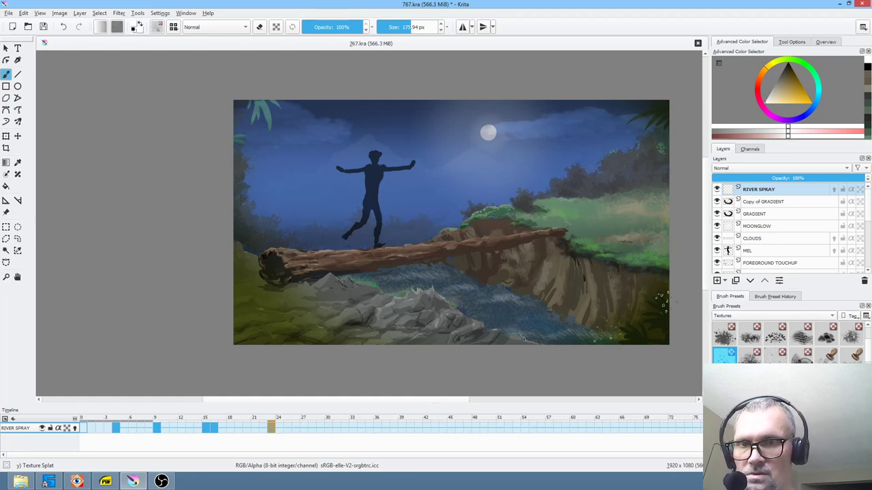
pyautogui.moveTo(470, 279)
pyautogui.mouseDown()
pyautogui.moveTo(507, 260)
pyautogui.moveTo(489, 282)
pyautogui.mouseUp()
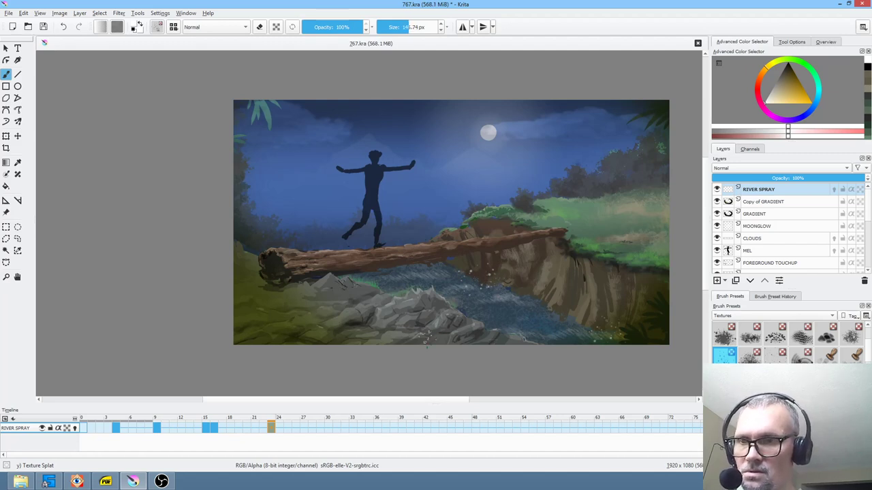
pyautogui.click(279, 428)
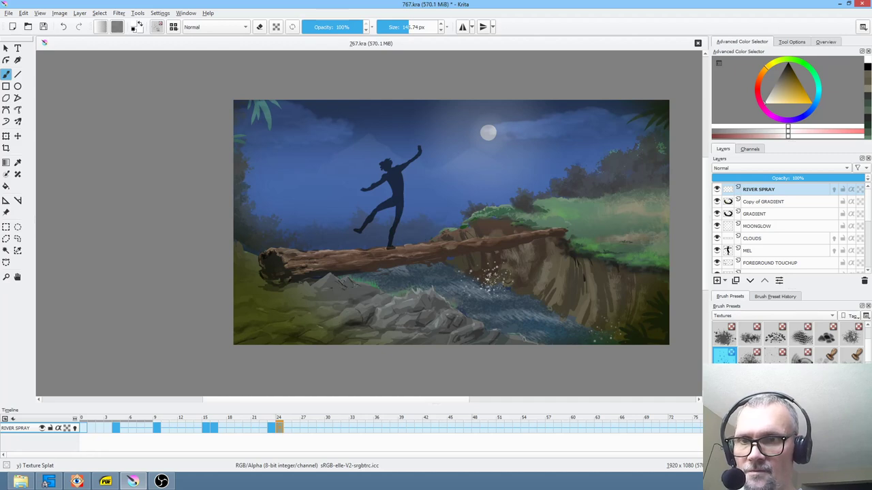
# Add RIVER SPRAY keyframes at frames 33, 34 and 44 with white splashes on the river below the cliff.
pyautogui.moveTo(315, 431); pyautogui.dragTo(382, 431)
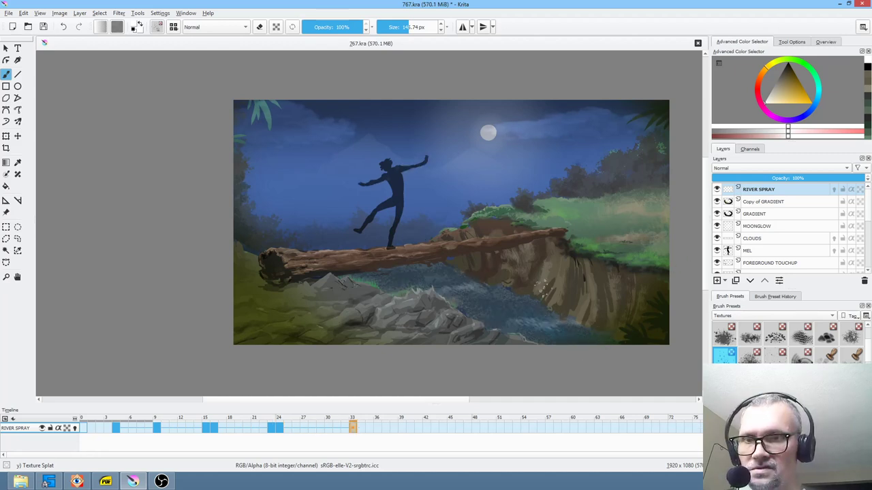
pyautogui.moveTo(535, 301); pyautogui.dragTo(545, 307)
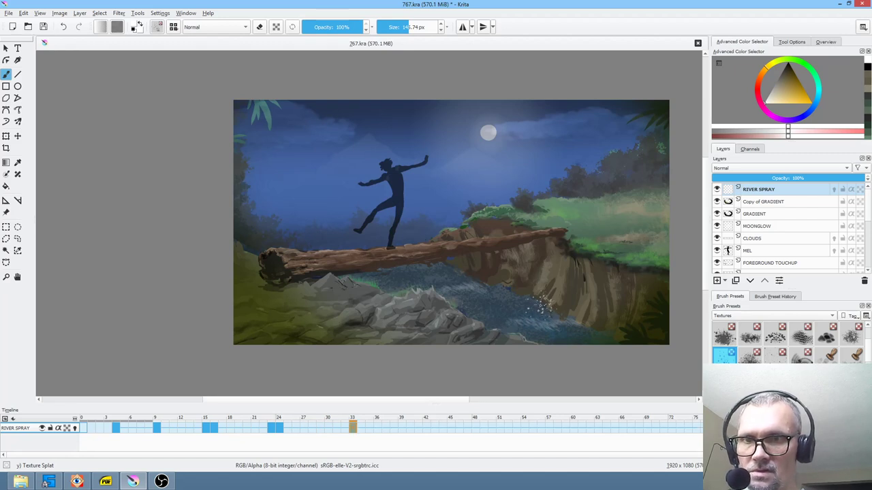
pyautogui.click(362, 427)
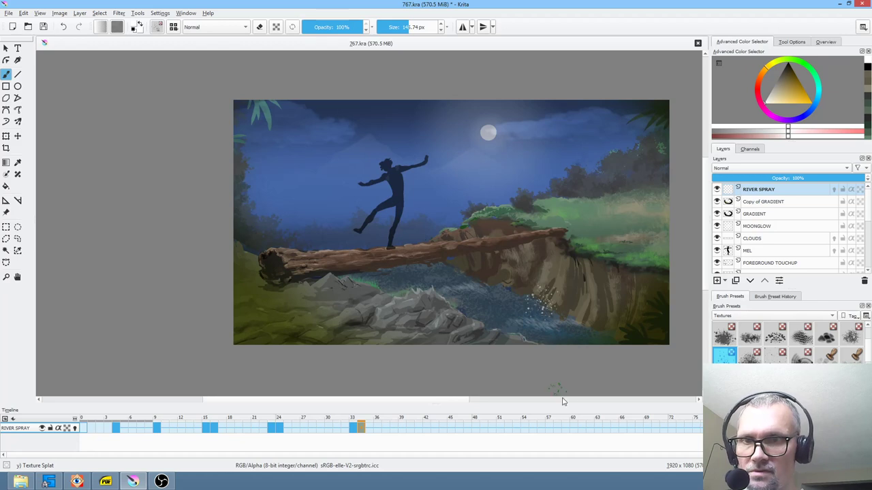
pyautogui.click(442, 428)
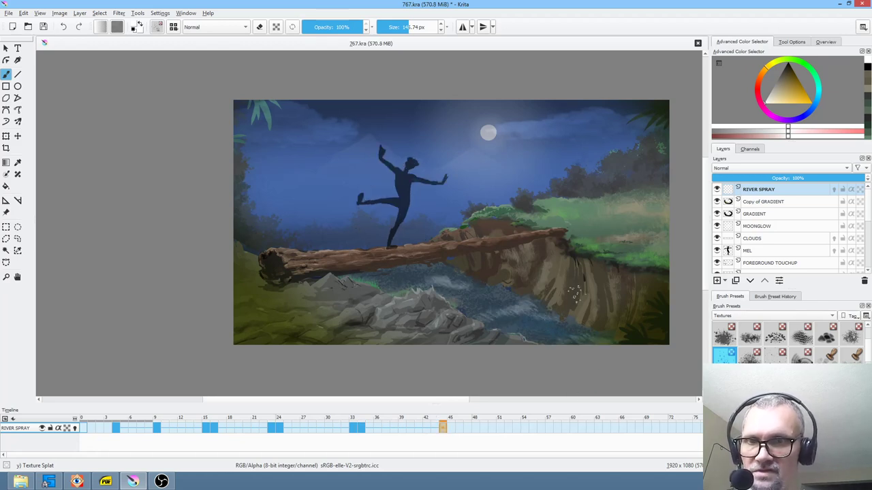
pyautogui.moveTo(526, 295)
pyautogui.mouseDown()
pyautogui.moveTo(508, 314)
pyautogui.moveTo(547, 301)
pyautogui.moveTo(583, 331)
pyautogui.mouseUp()
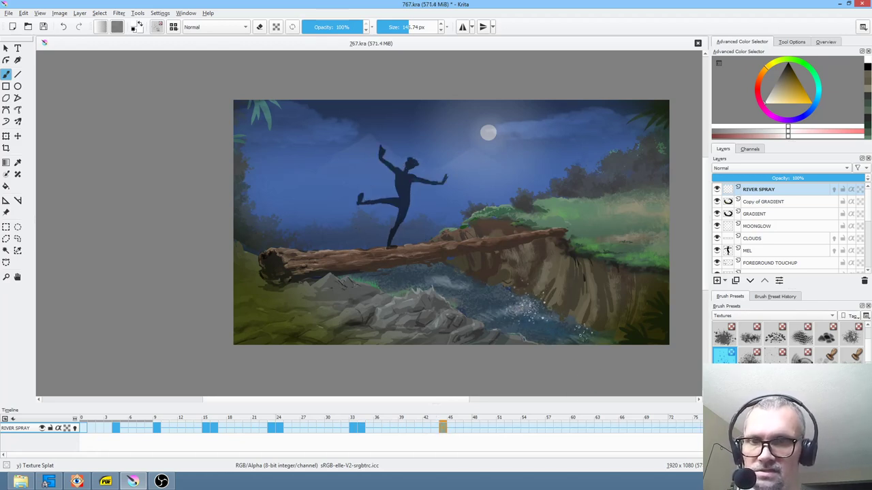
pyautogui.click(451, 428)
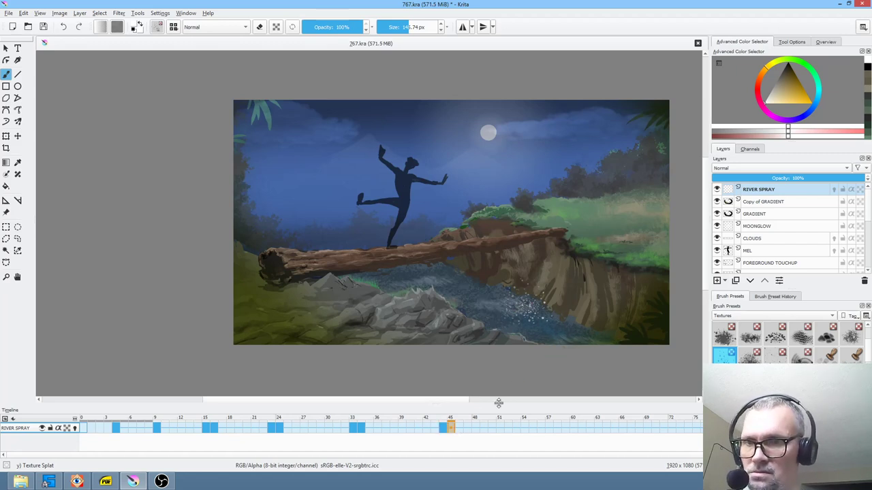
# Paint white splashes at the foot of the cliff on new spray keyframes at frames 52, 53 and 54.
pyautogui.click(507, 427)
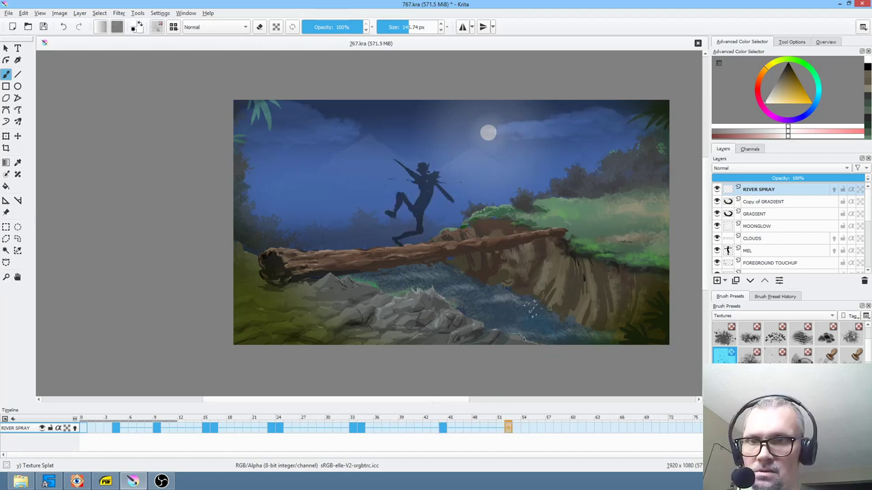
pyautogui.moveTo(538, 308)
pyautogui.mouseDown()
pyautogui.moveTo(559, 303)
pyautogui.moveTo(568, 320)
pyautogui.moveTo(567, 294)
pyautogui.mouseUp()
pyautogui.press('.')
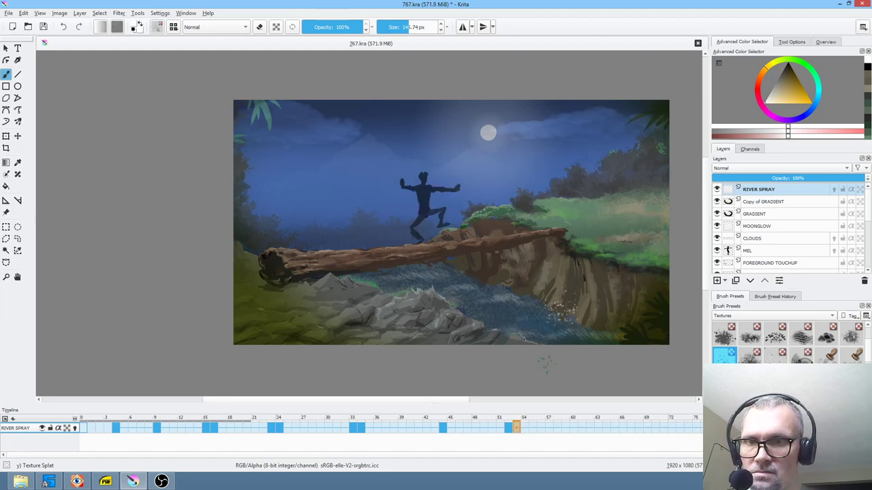
pyautogui.click(526, 427)
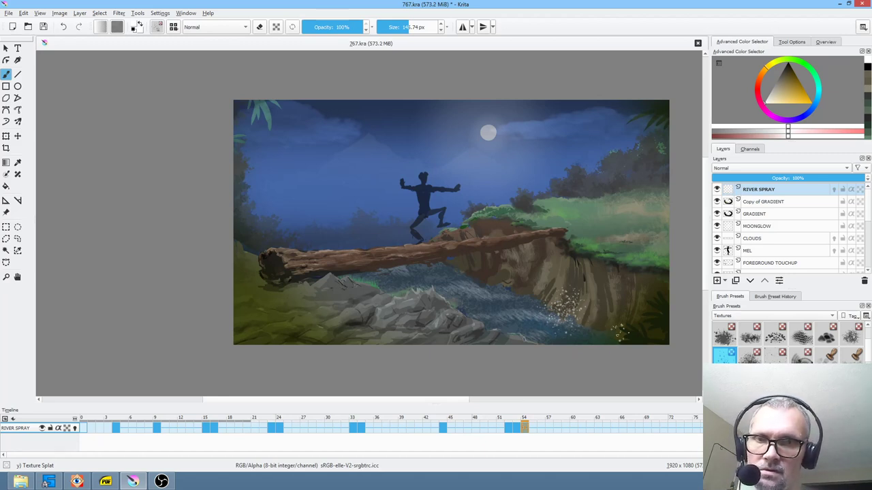
# Add spray keyframes at frame 59 with splashes below the cliff and at frame 65 with splashes nearer the log.
pyautogui.click(566, 427)
pyautogui.click(565, 320)
pyautogui.moveTo(529, 299); pyautogui.dragTo(538, 302)
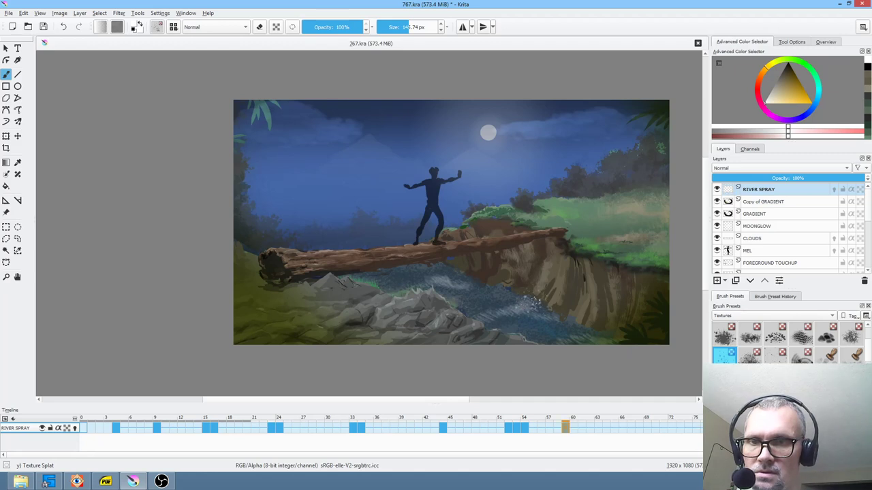
pyautogui.click(617, 426)
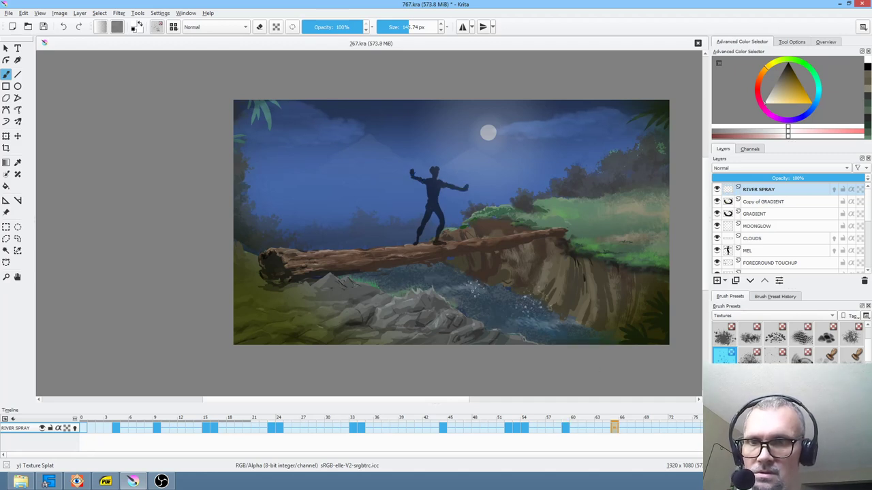
pyautogui.click(535, 297)
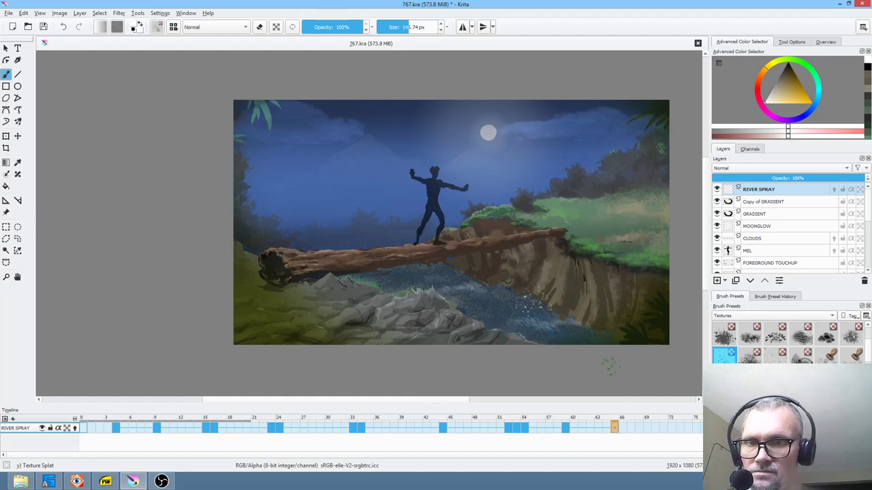
pyautogui.click(566, 428)
pyautogui.click(617, 429)
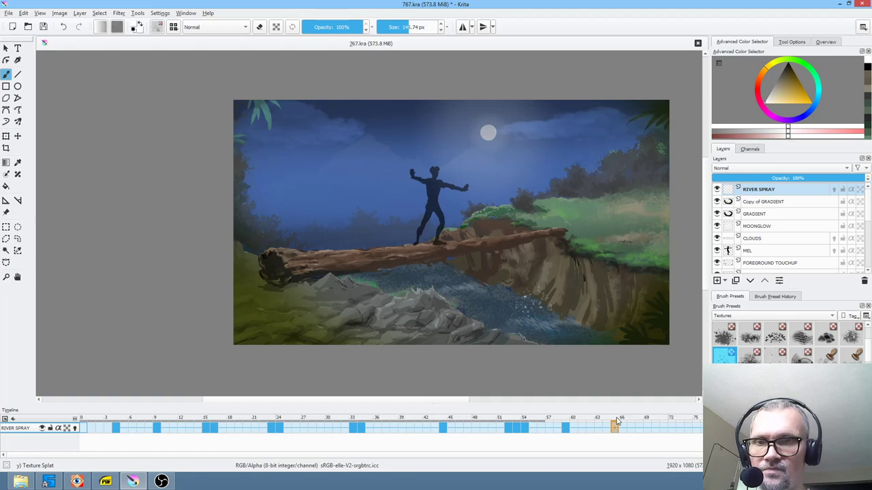
pyautogui.click(488, 280)
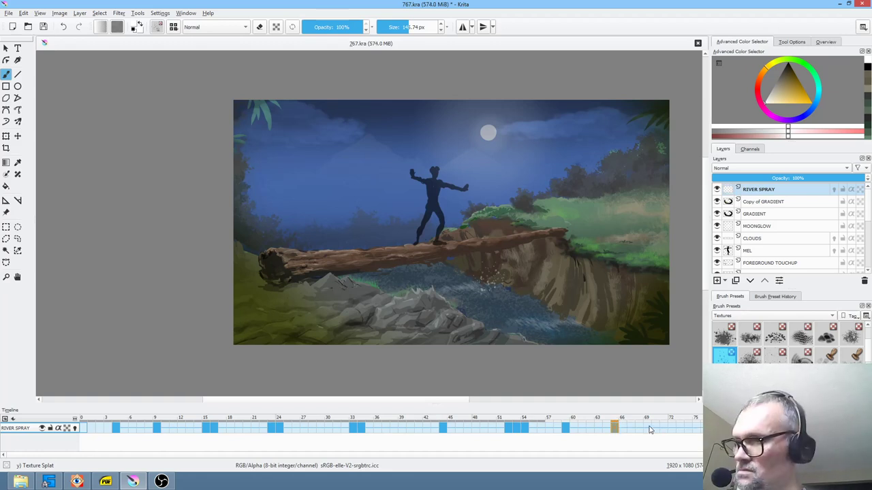
# Paint white splashes on the river just past the log on a spray keyframe at frame 71, and save the file.
pyautogui.press('Right')
pyautogui.press('Right')
pyautogui.press('Right')
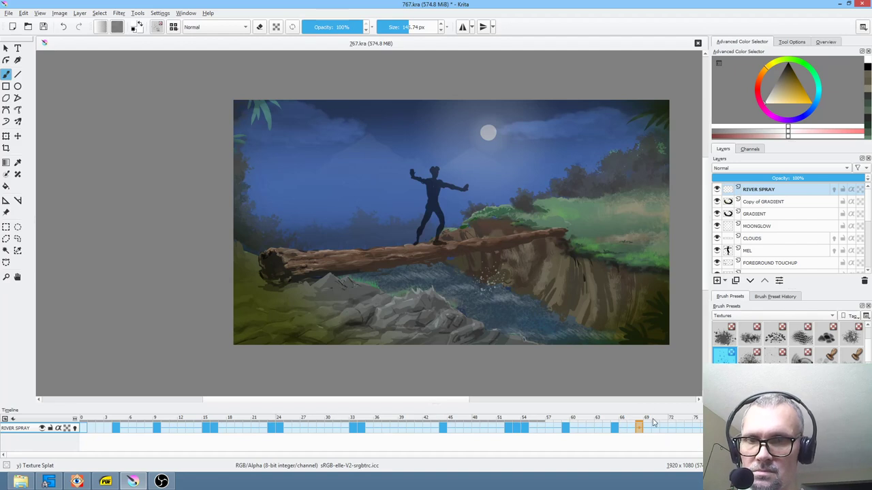
pyautogui.press('Right')
pyautogui.press('Right')
pyautogui.press('Right')
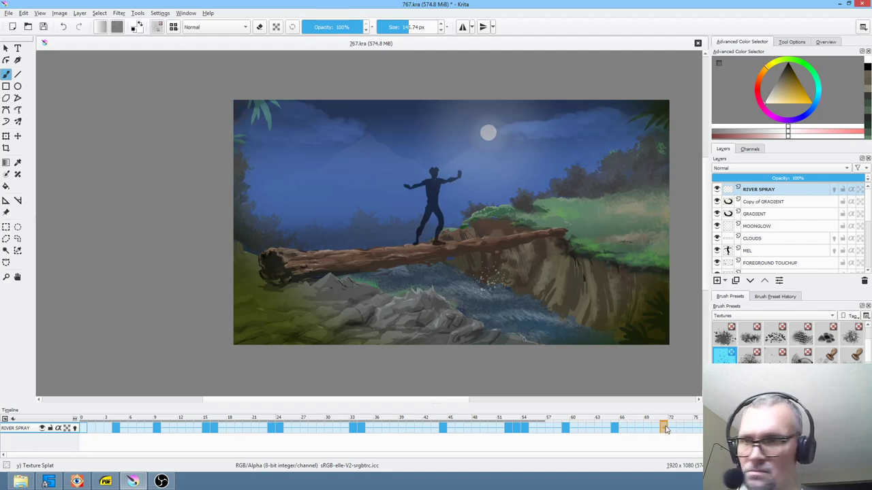
pyautogui.click(470, 282)
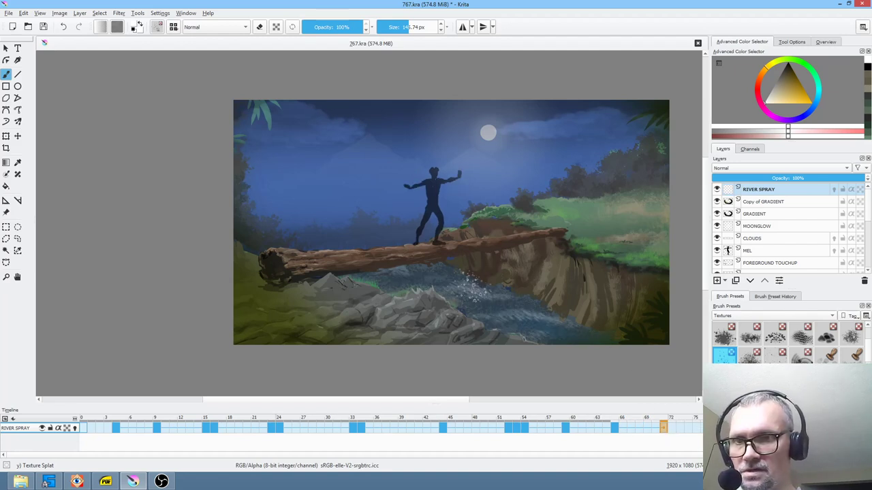
pyautogui.click(482, 288)
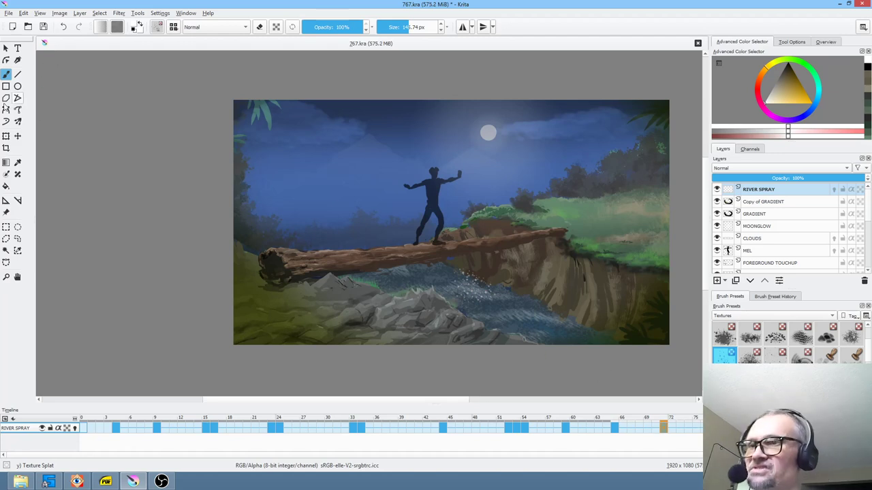
pyautogui.click(43, 27)
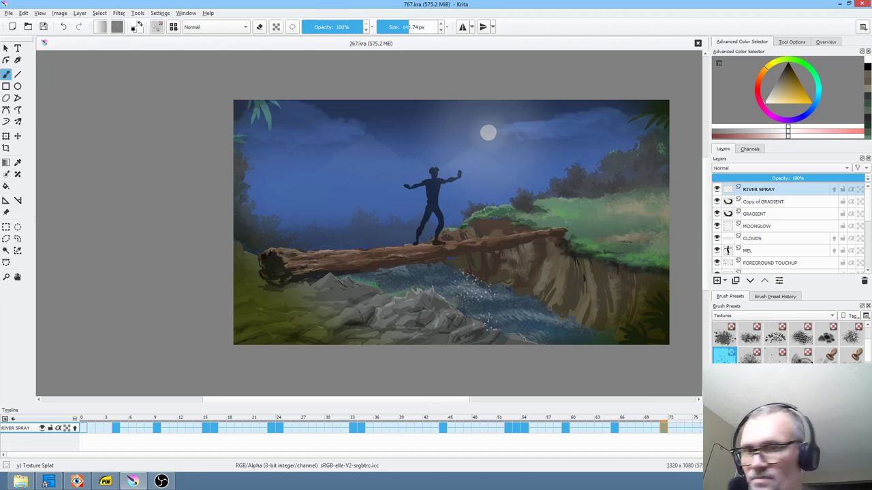
# Play the animation from frame 0 to check the river spray.
pyautogui.press('Home')
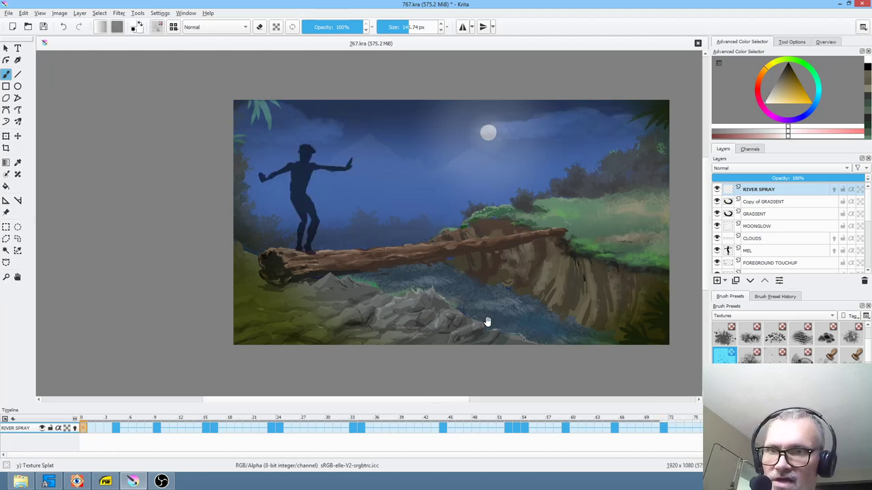
pyautogui.press('space')
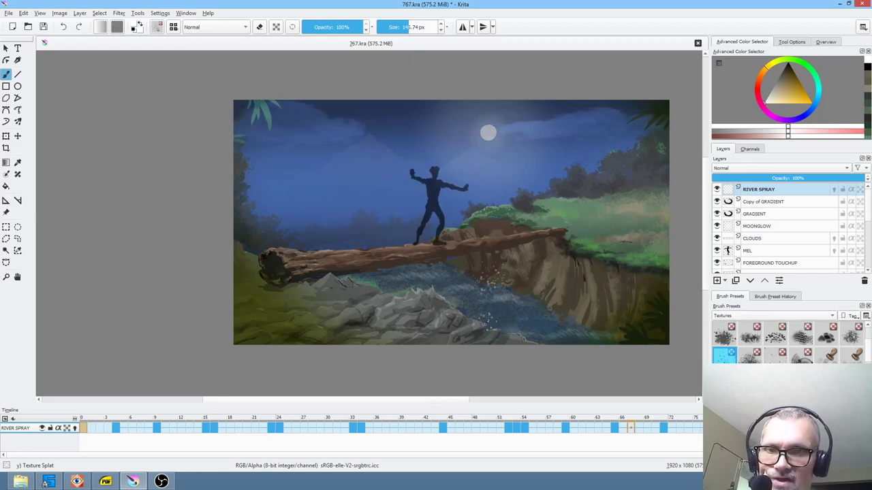
pyautogui.press('space')
# Insert blank RIVER SPRAY keyframes after each spray burst, at frames 5, 10, 17, 25, 35, 45, 55, 60, 66 and 72, and save the file.
pyautogui.click(92, 427)
pyautogui.click(124, 429)
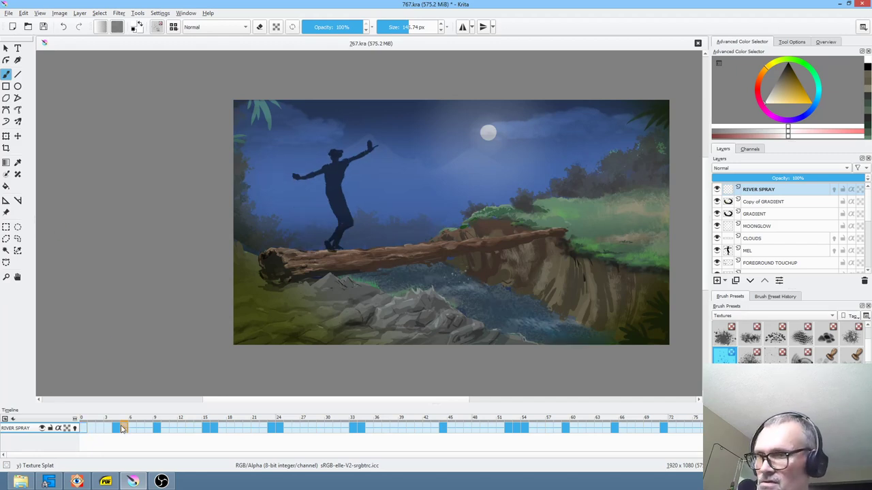
pyautogui.click(164, 429)
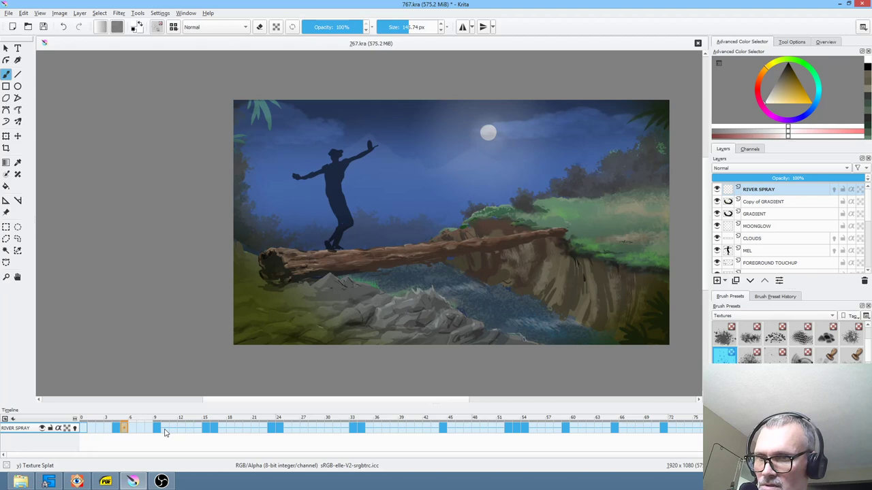
pyautogui.click(220, 429)
pyautogui.click(287, 429)
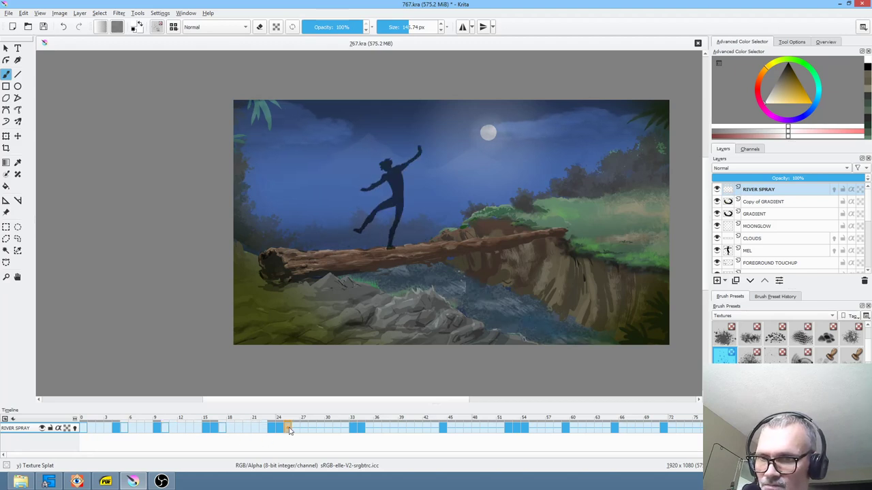
pyautogui.click(369, 429)
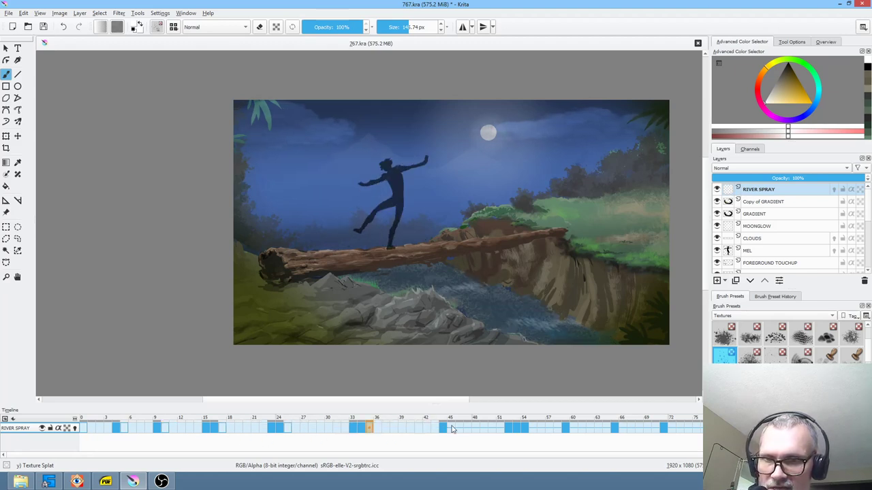
pyautogui.click(449, 429)
pyautogui.click(531, 429)
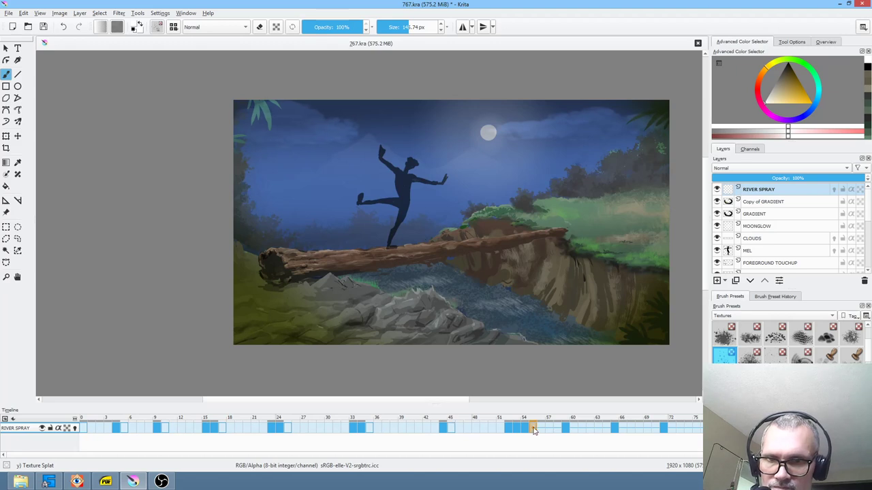
pyautogui.click(574, 429)
pyautogui.click(617, 430)
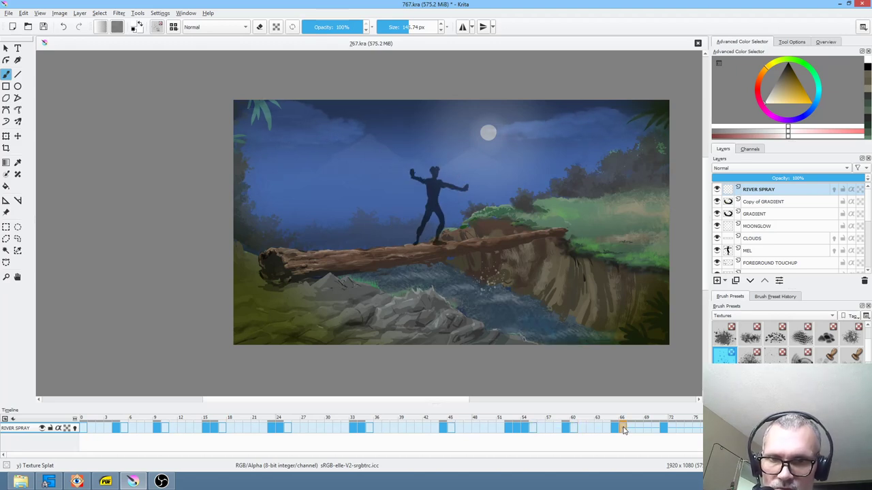
pyautogui.click(671, 429)
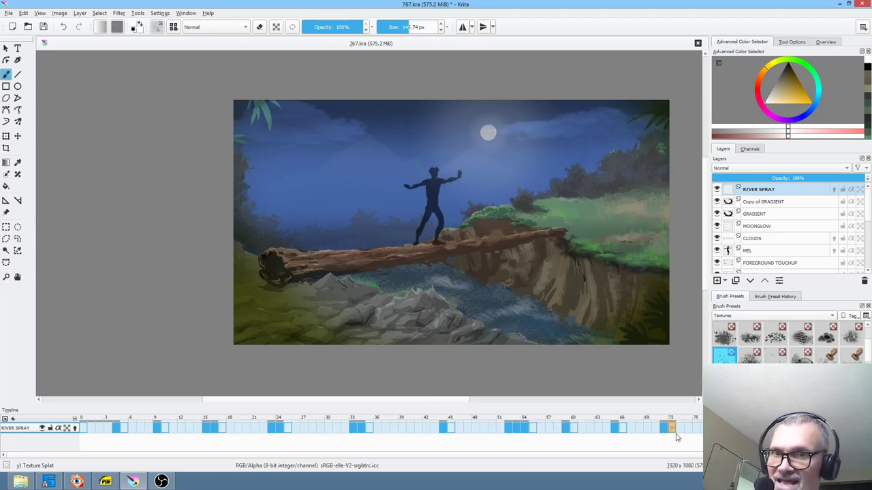
pyautogui.press('Home')
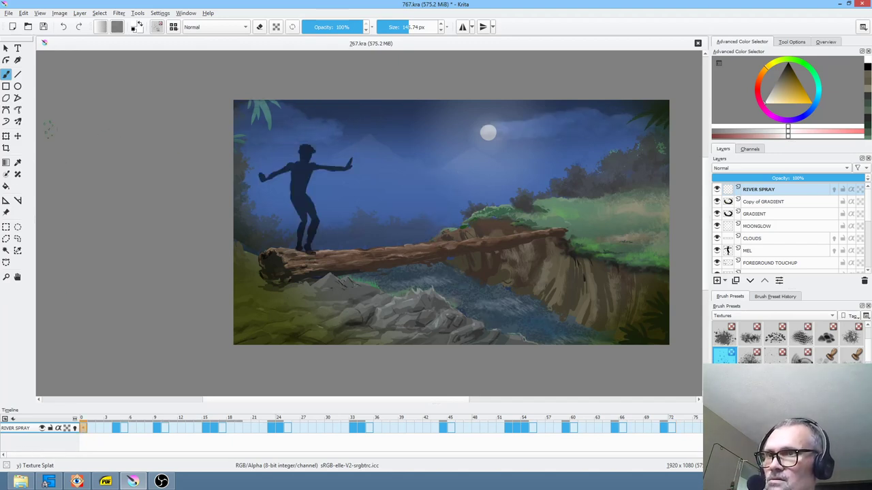
pyautogui.click(43, 27)
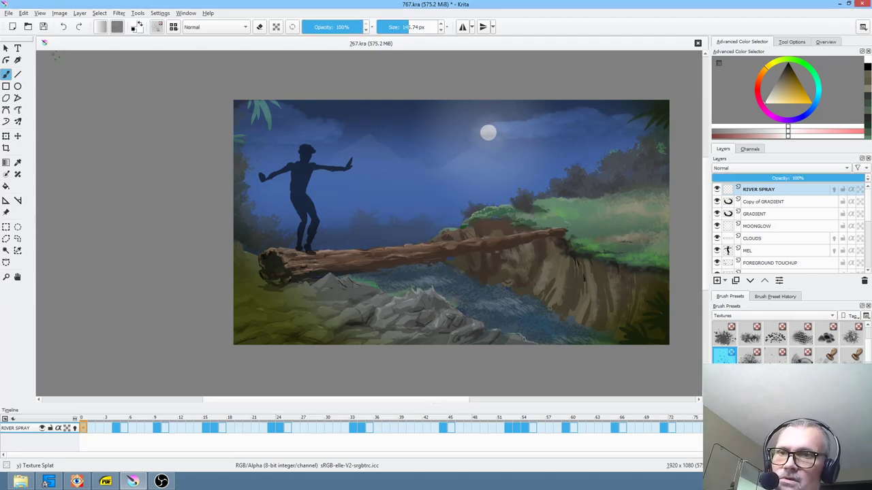
# Play the animation to check the splashes, and lower the RIVER SPRAY layer's opacity to 76%.
pyautogui.press('space')
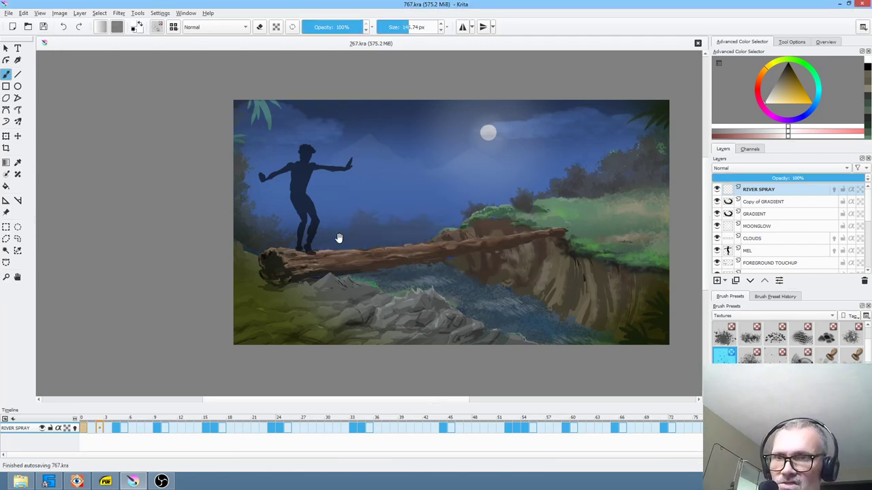
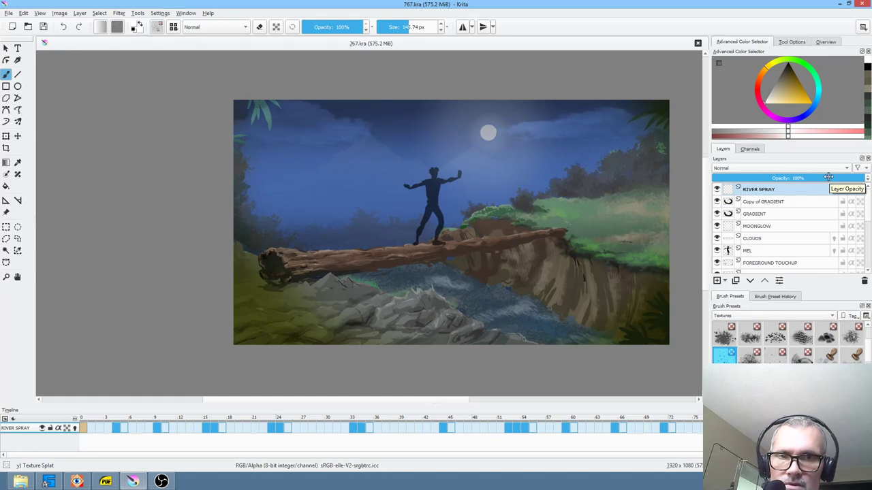
pyautogui.click(827, 177)
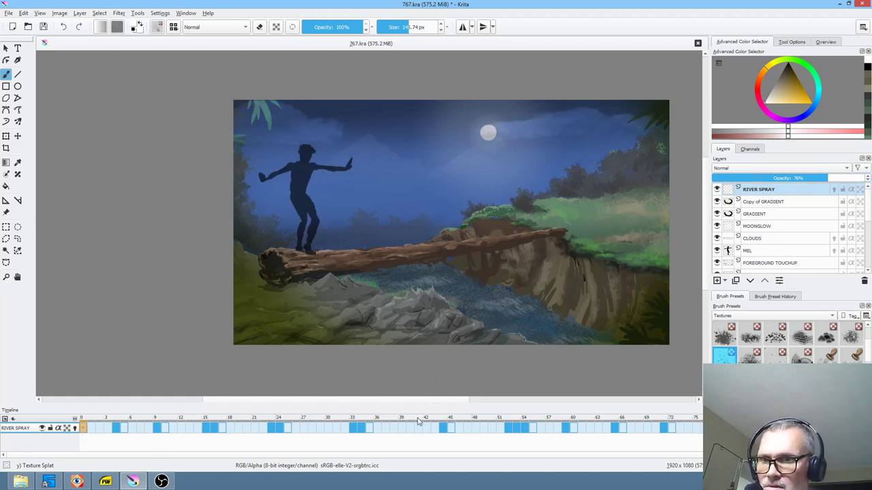
# Try moving the blank RIVER SPRAY keyframes at frames 5, 10, 17 and 25 one frame later, and play the animation.
pyautogui.click(293, 429)
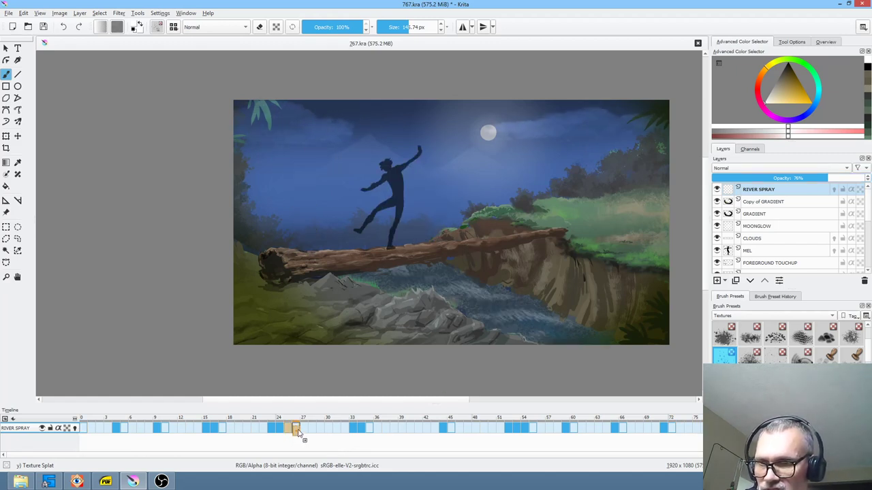
pyautogui.click(230, 429)
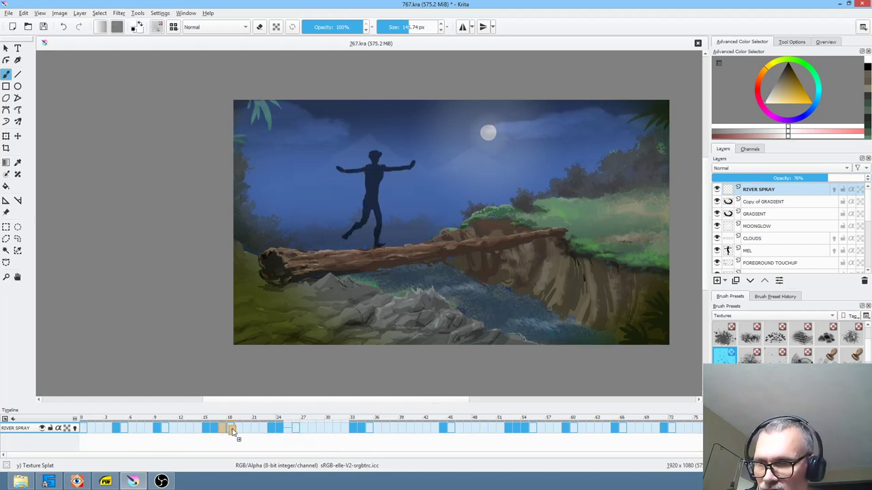
pyautogui.click(173, 430)
pyautogui.moveTo(172, 430); pyautogui.dragTo(84, 430)
pyautogui.press('space')
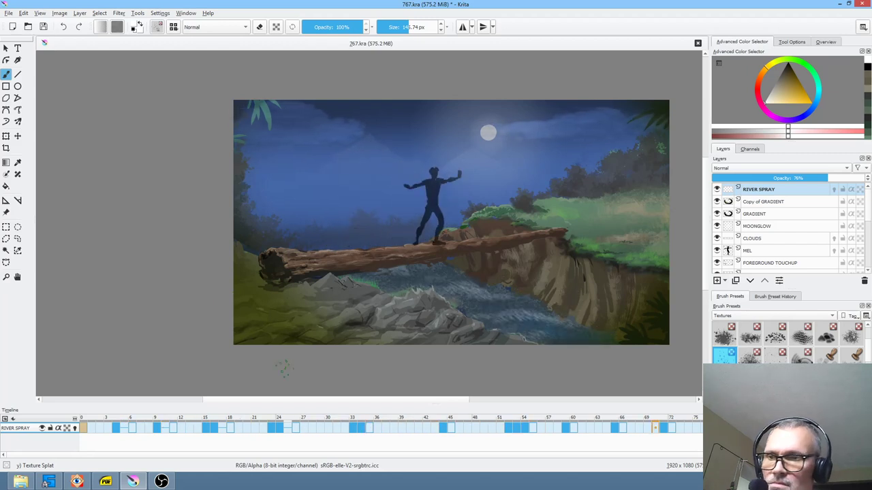
pyautogui.press('space')
# Move the first four blank RIVER SPRAY keyframes back to frames 5, 10, 17 and 25, and save the file.
pyautogui.click(124, 428)
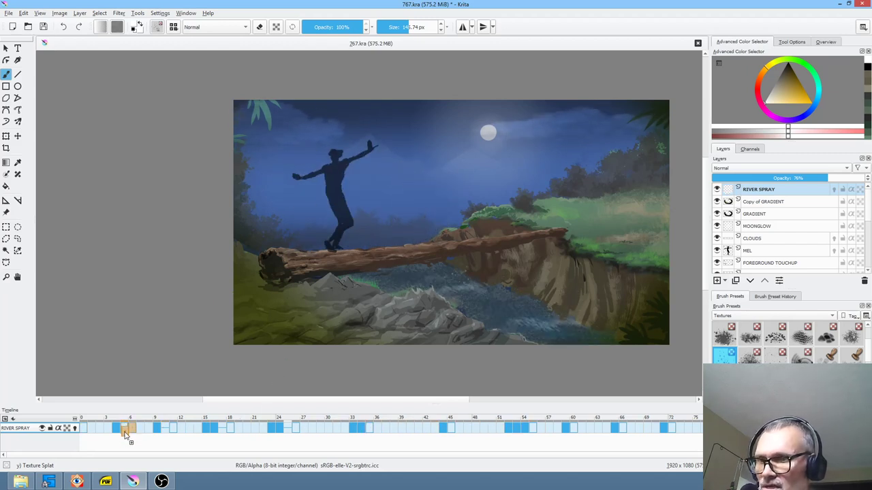
pyautogui.click(166, 432)
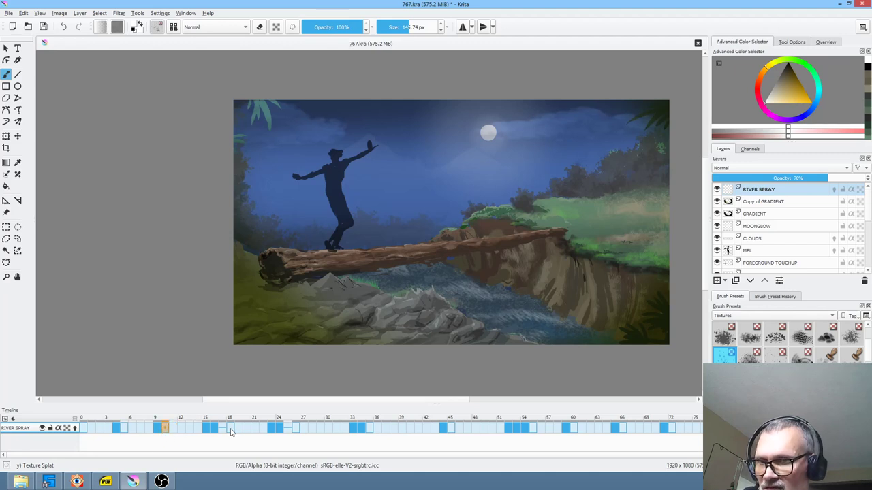
pyautogui.click(229, 431)
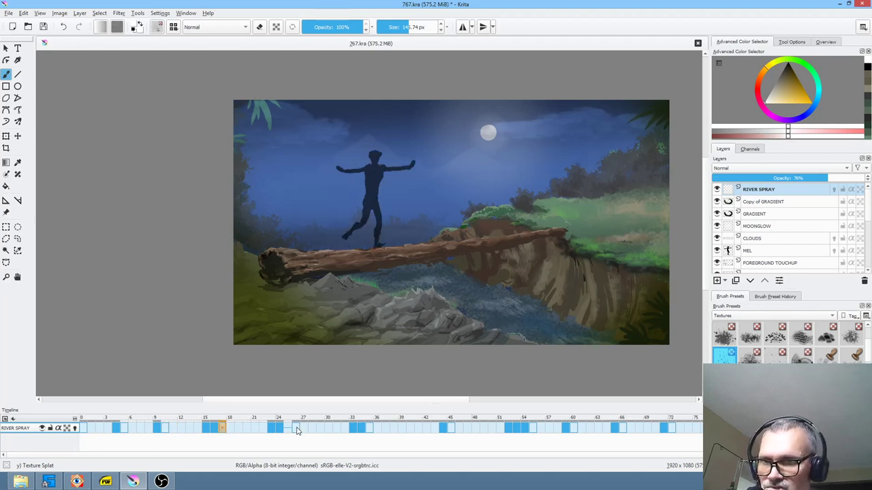
pyautogui.click(288, 431)
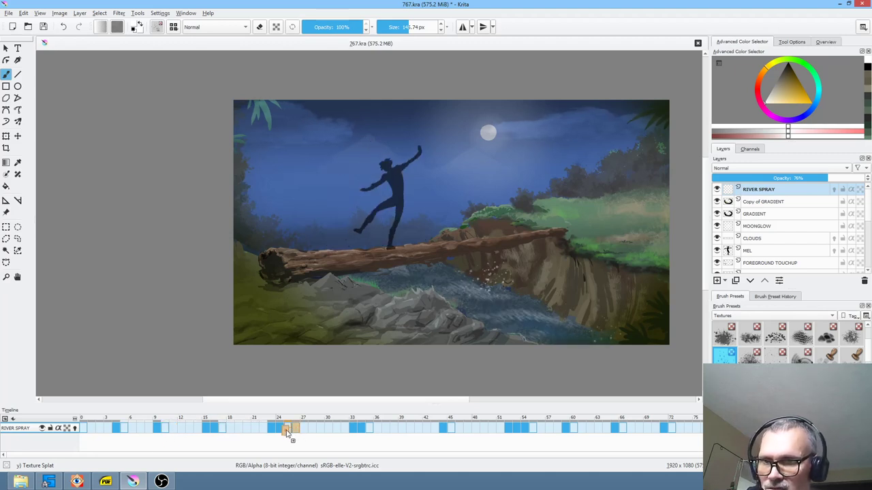
pyautogui.click(43, 26)
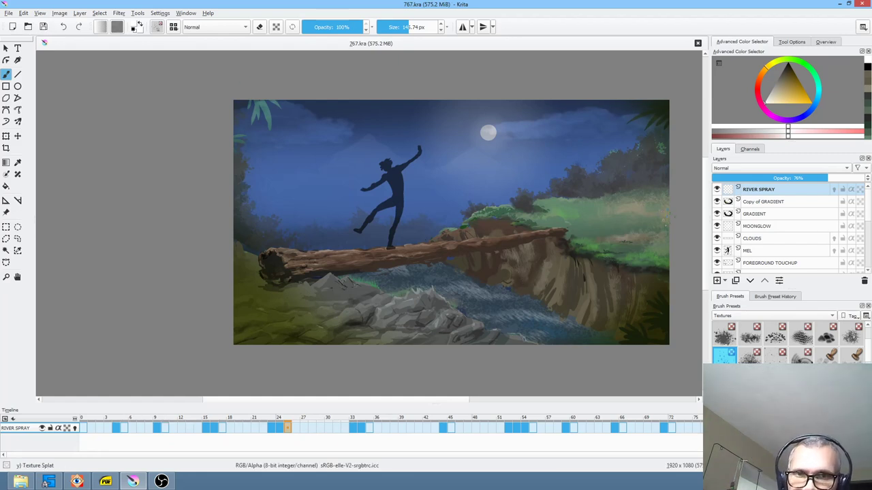
# Add a new layer above RIVER SPRAY and name it RIKA.
pyautogui.click(717, 281)
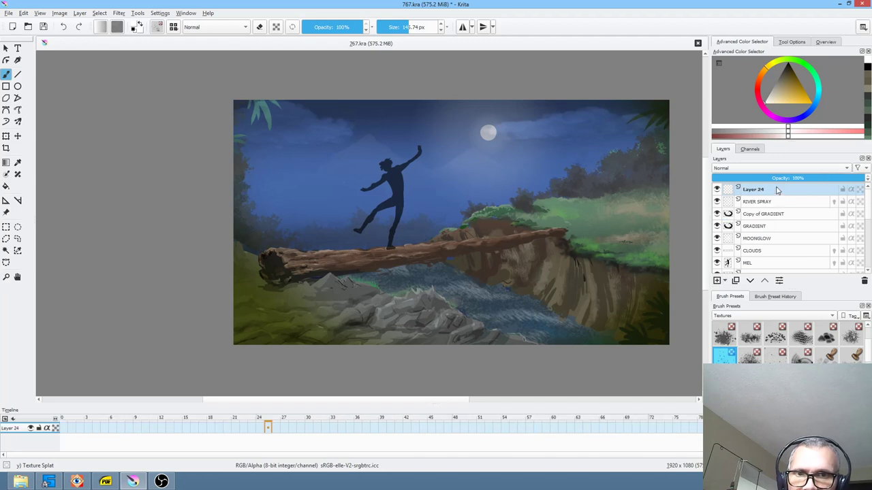
pyautogui.doubleClick(777, 188)
pyautogui.press('BackSpace')
pyautogui.write('RIKA')
pyautogui.press('Return')
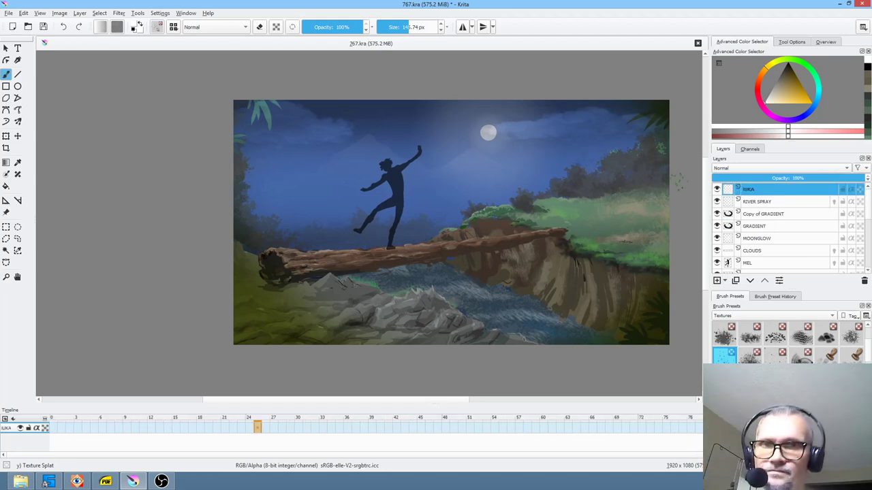
# Paint a solid ochre oval head on the grass beyond the log's far end with the DAVE PEN brush at about 17 px.
pyautogui.moveTo(792, 96); pyautogui.dragTo(796, 93)
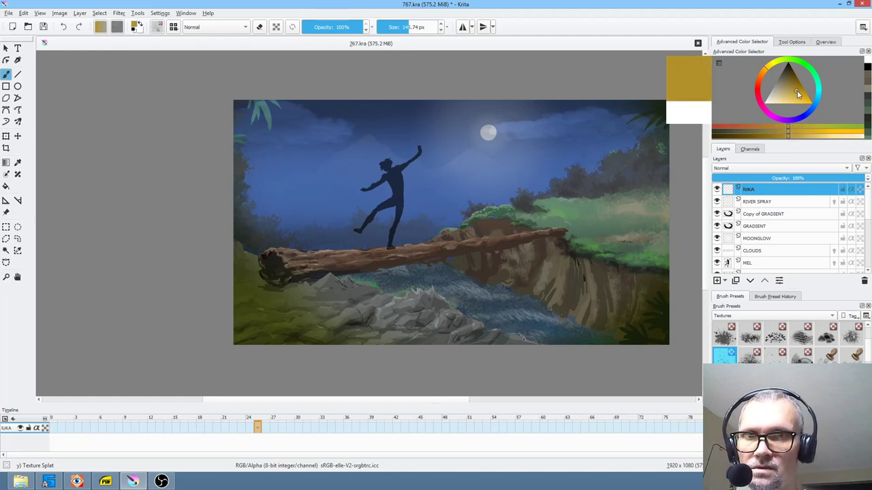
pyautogui.click(779, 317)
pyautogui.click(764, 248)
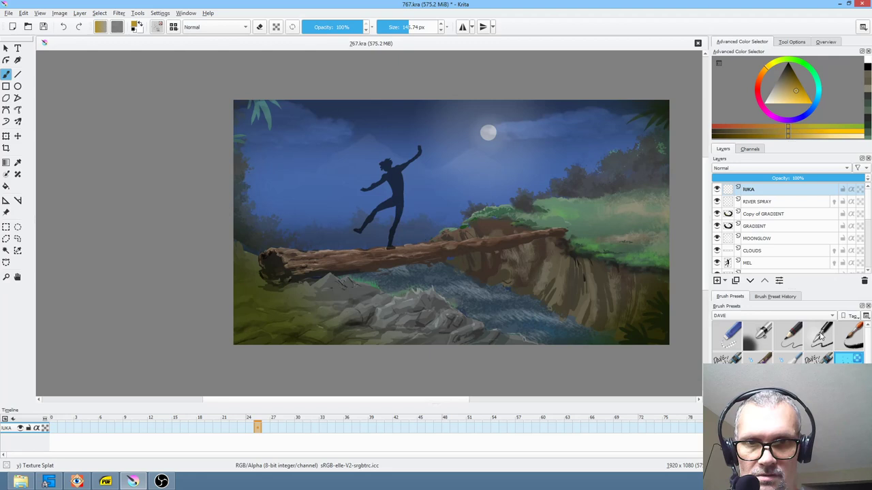
pyautogui.click(822, 357)
pyautogui.click(728, 359)
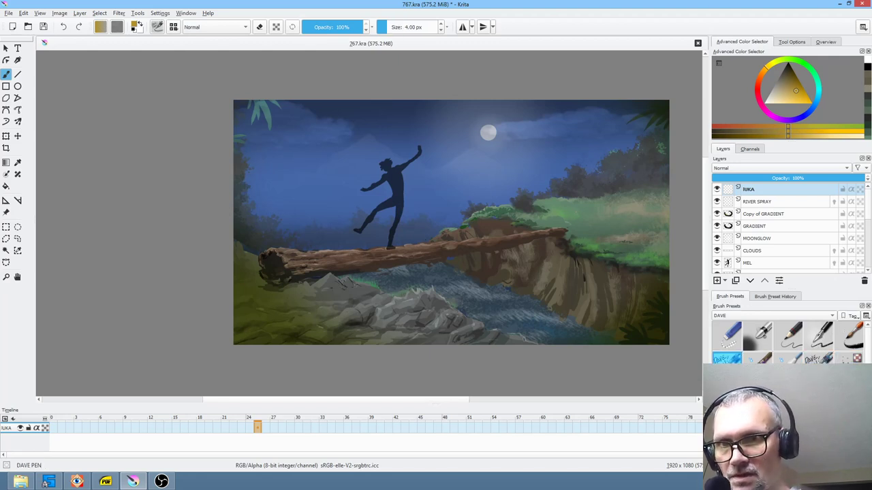
pyautogui.scroll(5, 601, 247)
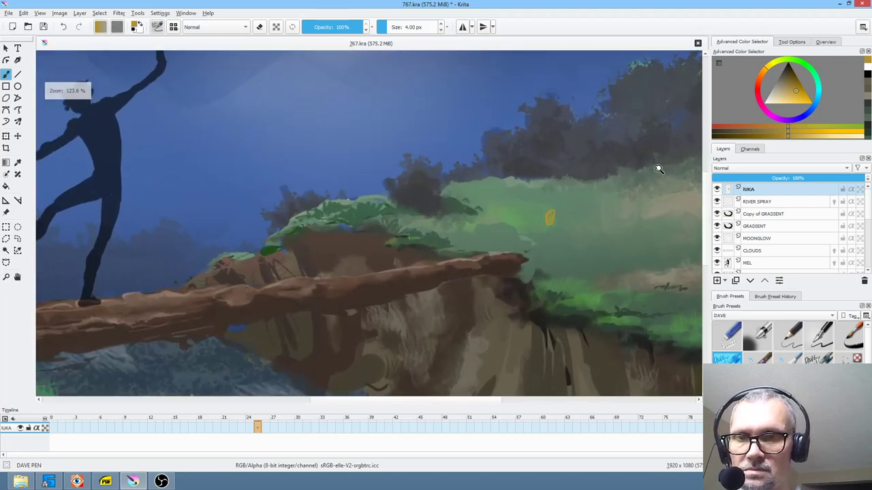
pyautogui.keyDown('shift'); pyautogui.moveTo(551, 217); pyautogui.dragTo(557, 216); pyautogui.keyUp('shift')
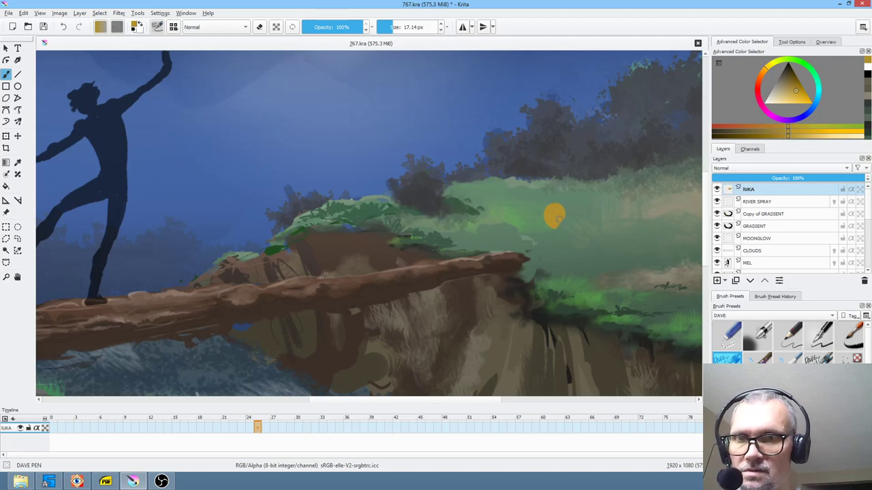
# Transform the ochre head, moving it slightly up and towards the log.
pyautogui.scroll(-5, 593, 208)
pyautogui.scroll(5, 603, 231)
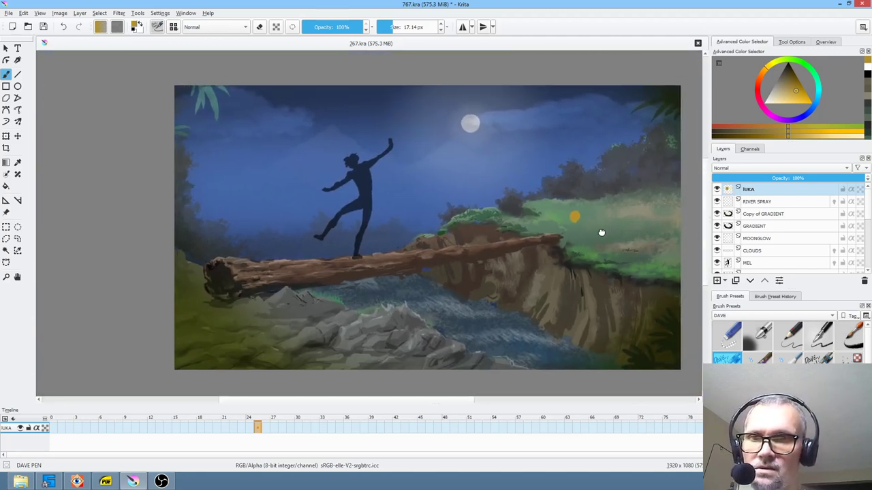
pyautogui.scroll(1, 608, 216)
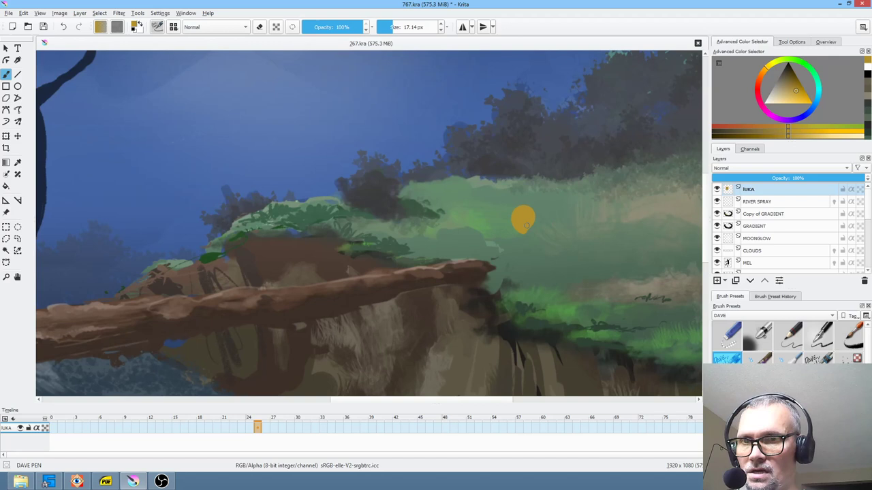
pyautogui.press('l')
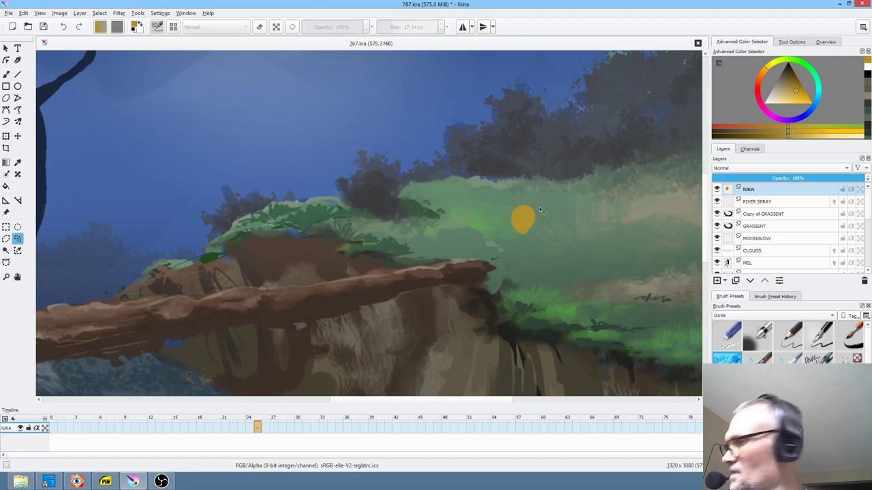
pyautogui.hotkey('ctrl', 't')
pyautogui.scroll(1, 530, 230)
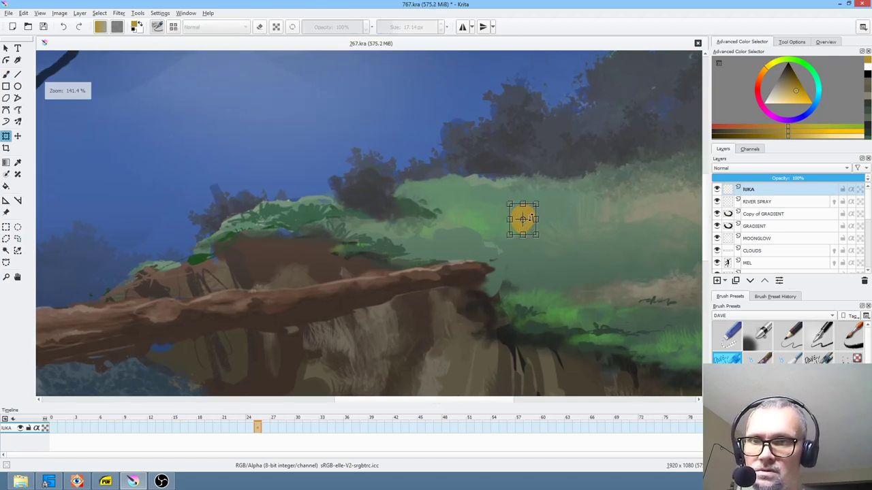
pyautogui.moveTo(523, 212); pyautogui.dragTo(501, 201)
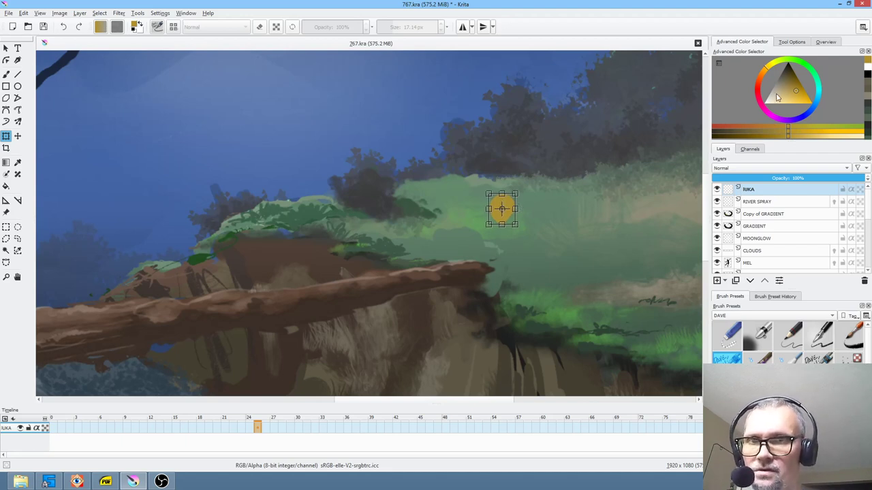
# Paint a pale grey-green crouching body below the head, with ochre hands resting on the log's far end.
pyautogui.moveTo(783, 93); pyautogui.dragTo(774, 89)
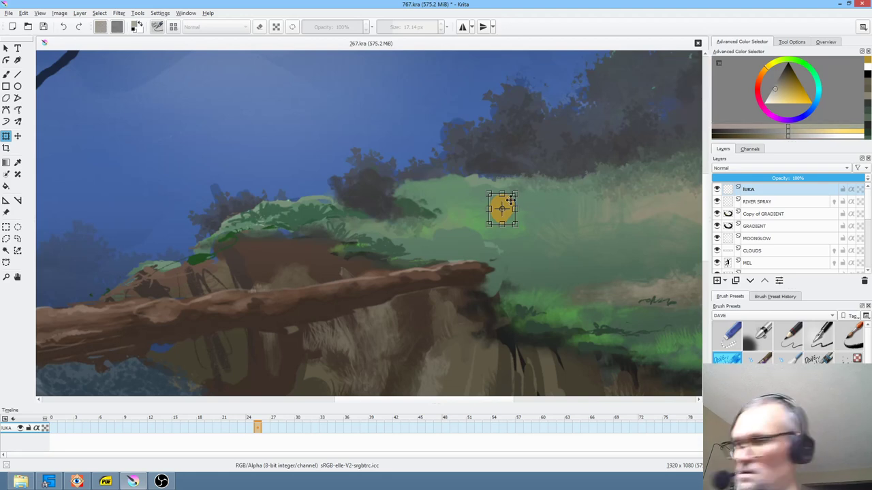
pyautogui.press('b')
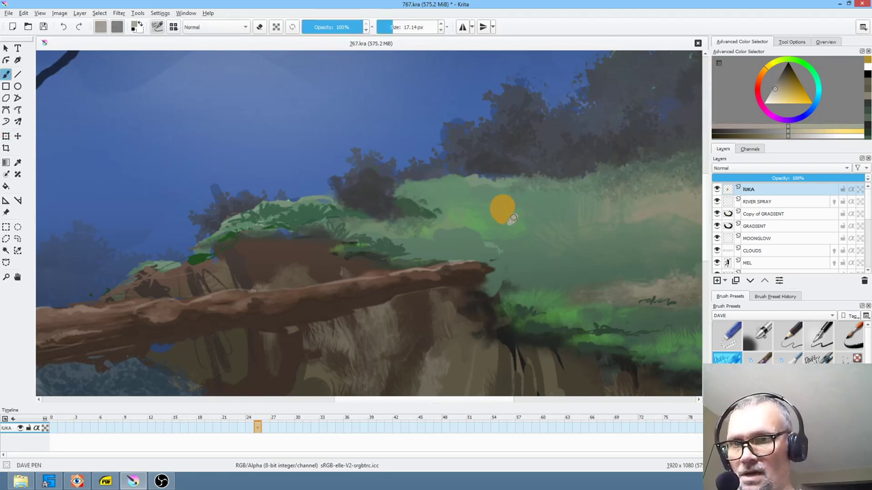
pyautogui.moveTo(497, 223); pyautogui.dragTo(519, 215)
pyautogui.moveTo(809, 77); pyautogui.dragTo(801, 63)
pyautogui.moveTo(776, 89); pyautogui.dragTo(780, 92)
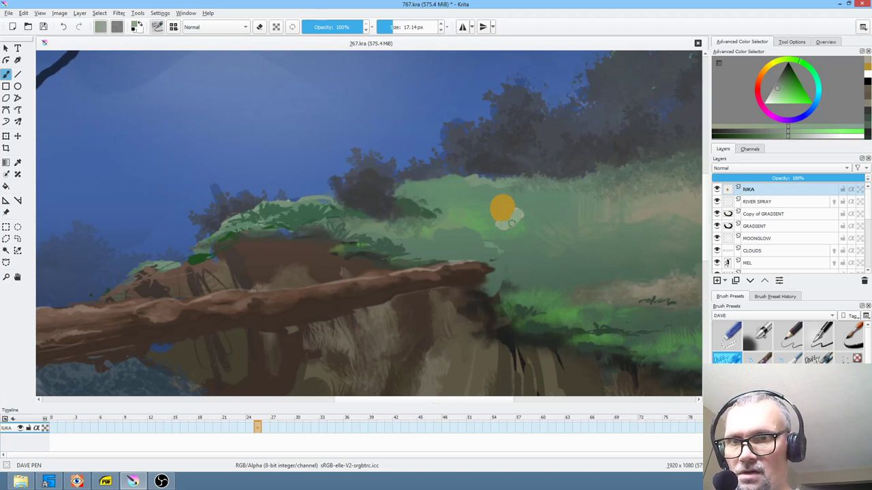
pyautogui.moveTo(529, 224)
pyautogui.mouseDown()
pyautogui.moveTo(505, 229)
pyautogui.moveTo(522, 240)
pyautogui.moveTo(527, 222)
pyautogui.moveTo(523, 246)
pyautogui.moveTo(517, 249)
pyautogui.moveTo(519, 236)
pyautogui.moveTo(500, 255)
pyautogui.moveTo(528, 246)
pyautogui.moveTo(527, 262)
pyautogui.moveTo(511, 238)
pyautogui.moveTo(499, 234)
pyautogui.moveTo(480, 256)
pyautogui.moveTo(499, 238)
pyautogui.mouseUp()
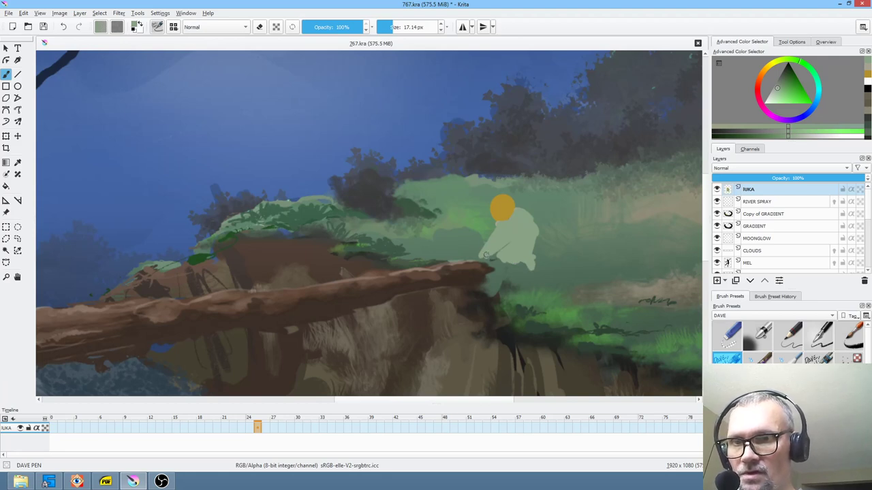
pyautogui.keyDown('ctrl'); pyautogui.click(502, 215); pyautogui.keyUp('ctrl')
pyautogui.moveTo(493, 254)
pyautogui.mouseDown()
pyautogui.moveTo(481, 256)
pyautogui.moveTo(493, 259)
pyautogui.mouseUp()
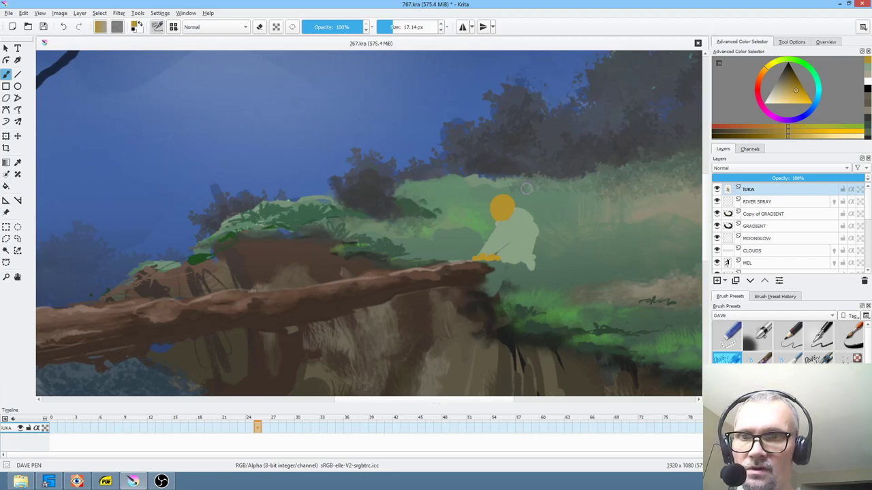
# Shade the head with a darker ochre patch and add a reddish-brown tuft at its upper back.
pyautogui.click(789, 82)
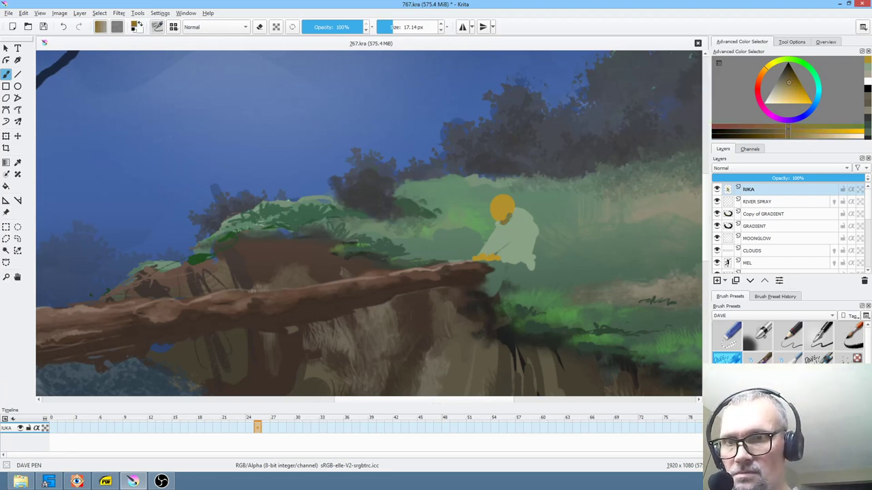
pyautogui.moveTo(505, 207); pyautogui.dragTo(507, 218)
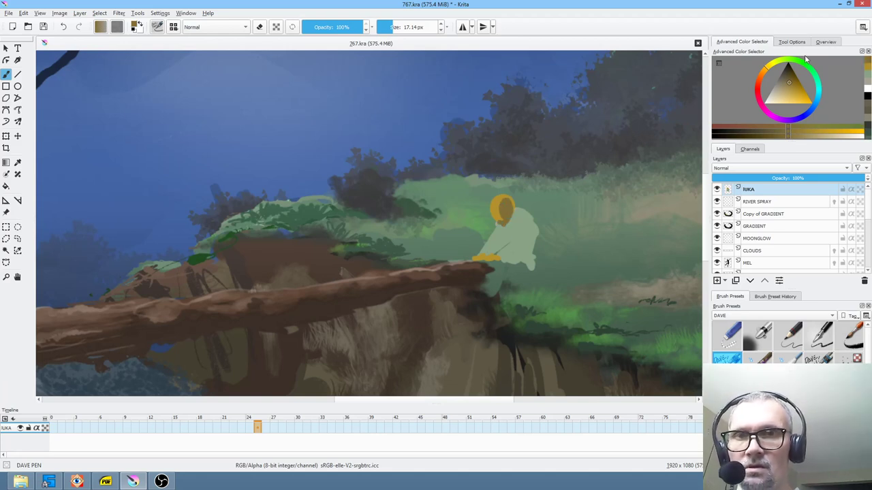
pyautogui.click(758, 84)
pyautogui.click(506, 196)
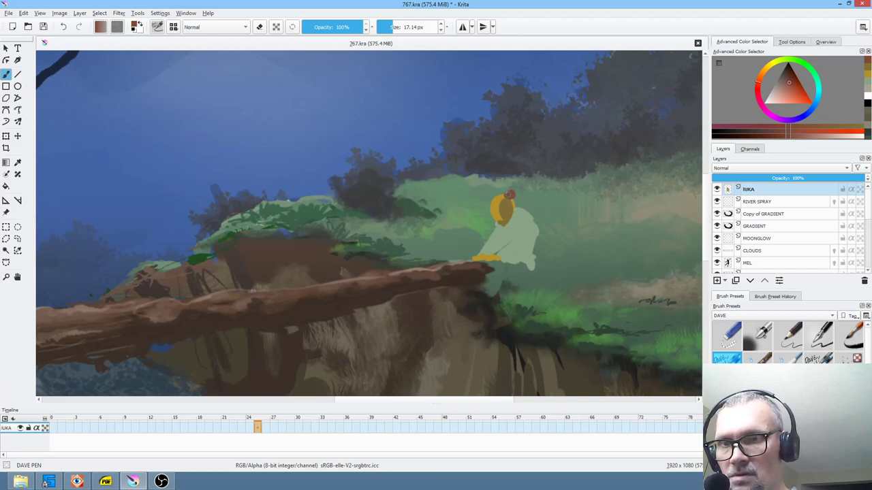
pyautogui.keyDown('ctrl'); pyautogui.click(499, 202); pyautogui.keyUp('ctrl')
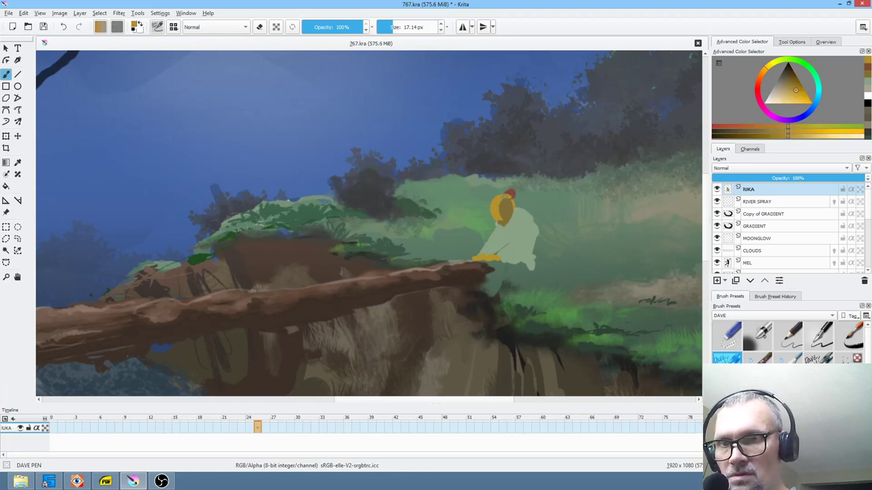
pyautogui.keyDown('ctrl'); pyautogui.click(506, 208); pyautogui.keyUp('ctrl')
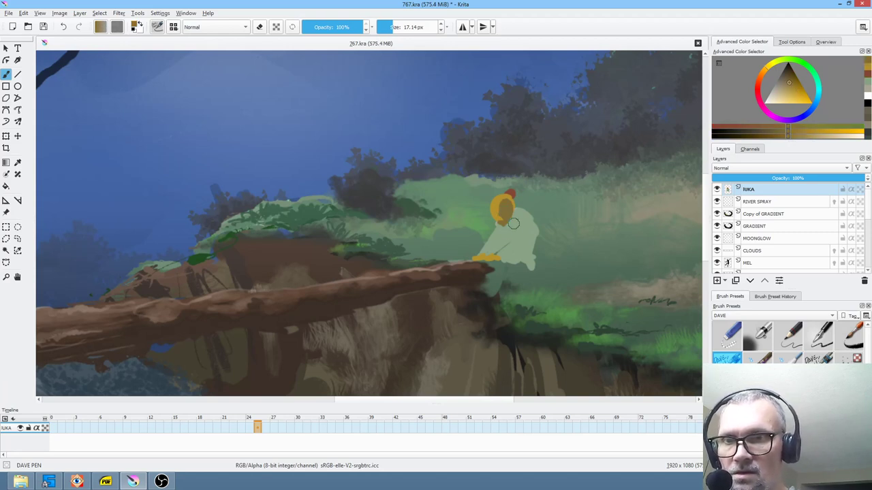
# Shade the crouching figure's body in darker green, leaving pale edges along the back and arms.
pyautogui.click(783, 80)
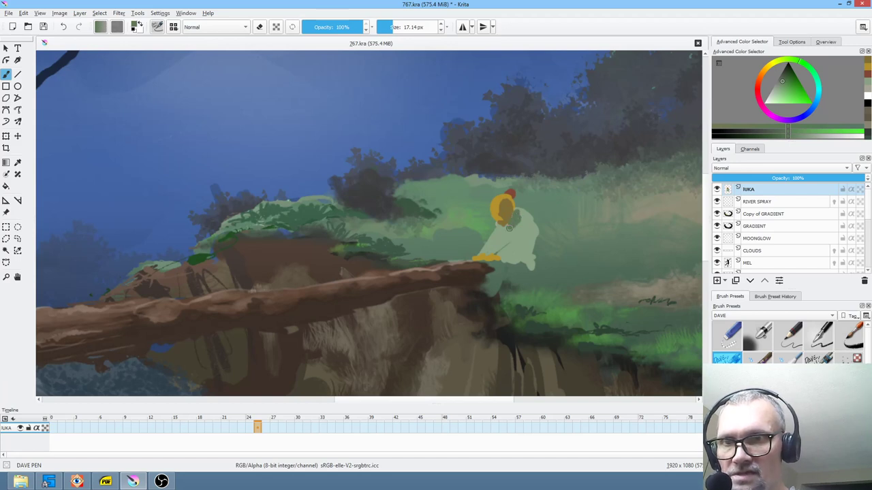
pyautogui.moveTo(508, 232)
pyautogui.mouseDown()
pyautogui.moveTo(529, 234)
pyautogui.moveTo(517, 243)
pyautogui.moveTo(487, 252)
pyautogui.moveTo(511, 232)
pyautogui.moveTo(512, 241)
pyautogui.moveTo(542, 233)
pyautogui.moveTo(508, 260)
pyautogui.moveTo(528, 252)
pyautogui.mouseUp()
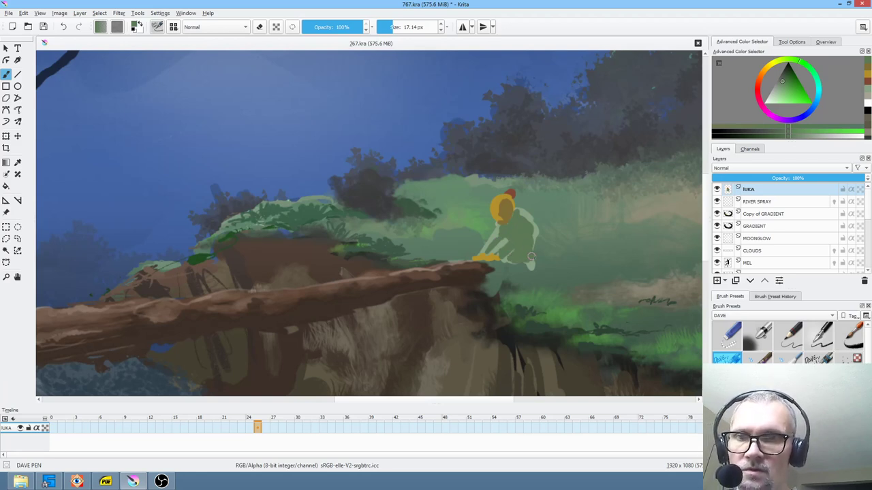
# Paint a dark green foot shape beneath the rear of the crouching figure's body.
pyautogui.click(783, 73)
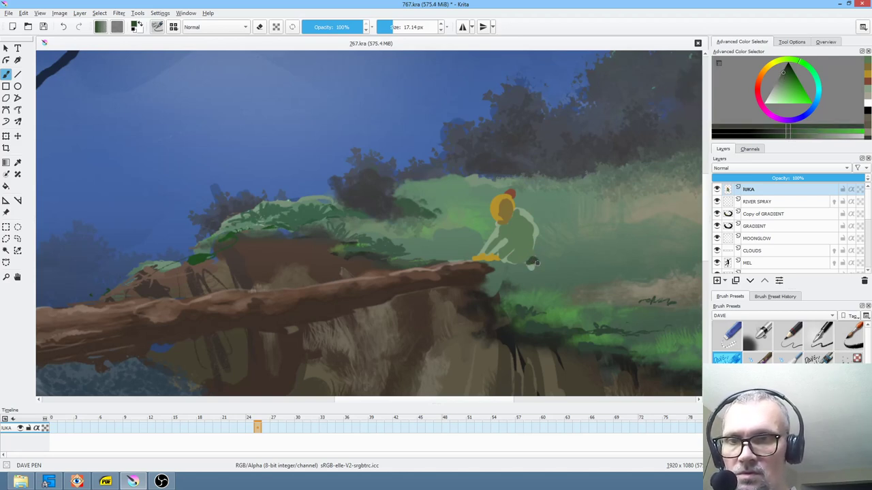
pyautogui.moveTo(531, 263)
pyautogui.mouseDown()
pyautogui.moveTo(521, 262)
pyautogui.moveTo(534, 265)
pyautogui.mouseUp()
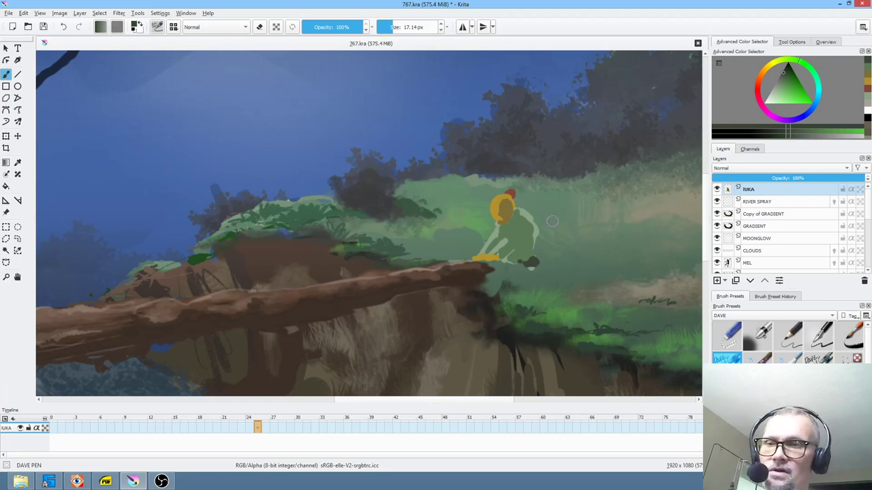
# Outline the ochre head in dark brown with the Pencil-2 brush at 4 px and add the eye and brows.
pyautogui.press('1')
pyautogui.moveTo(550, 239); pyautogui.dragTo(607, 229)
pyautogui.scroll(6, 569, 236)
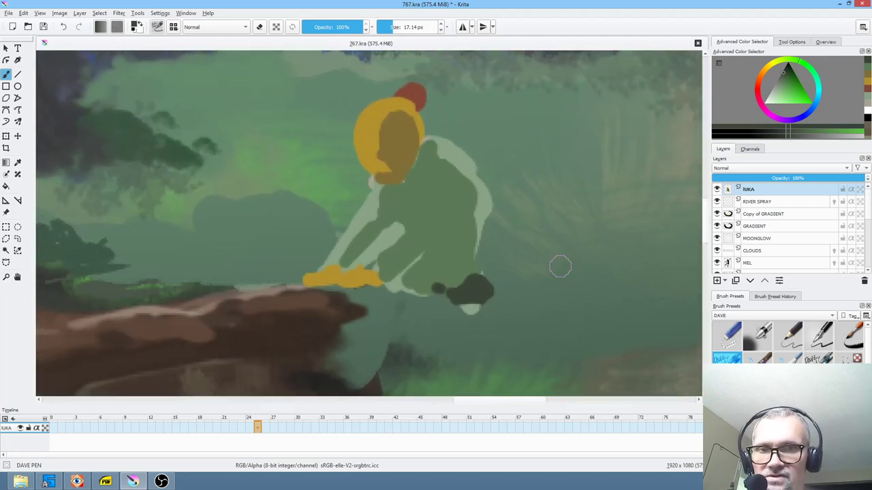
pyautogui.click(788, 334)
pyautogui.click(762, 81)
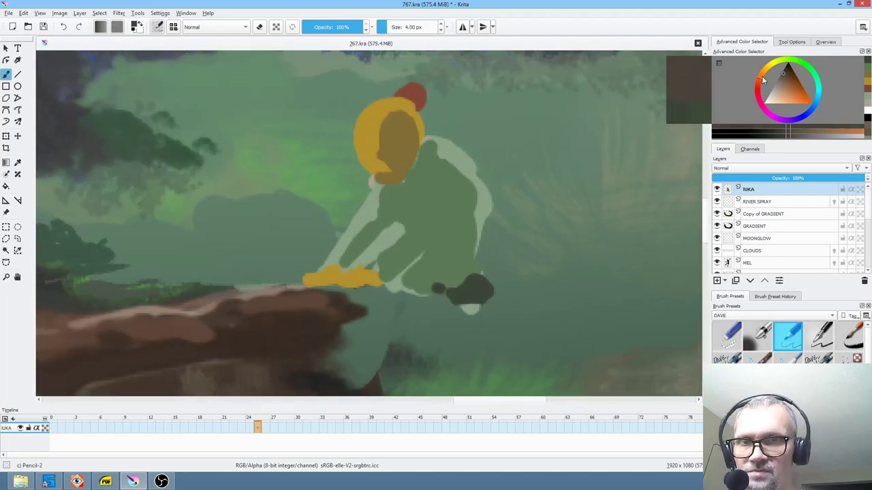
pyautogui.moveTo(386, 97)
pyautogui.mouseDown()
pyautogui.moveTo(354, 149)
pyautogui.moveTo(359, 116)
pyautogui.moveTo(371, 178)
pyautogui.mouseUp()
pyautogui.moveTo(373, 173); pyautogui.dragTo(385, 183)
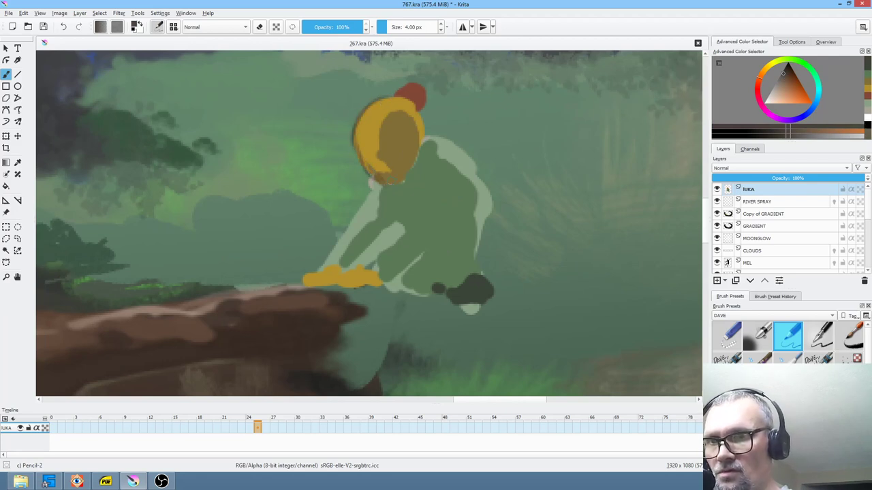
pyautogui.moveTo(377, 153)
pyautogui.mouseDown()
pyautogui.moveTo(387, 144)
pyautogui.moveTo(363, 160)
pyautogui.mouseUp()
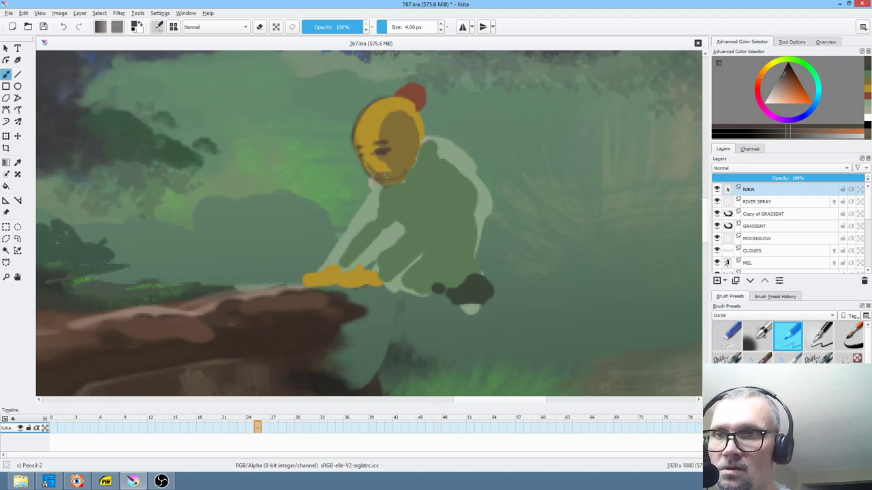
# Outline the figure's back, collar, arms and robe folds in dark brown, and sketch a folded foot behind it.
pyautogui.moveTo(410, 140)
pyautogui.mouseDown()
pyautogui.moveTo(417, 111)
pyautogui.moveTo(394, 95)
pyautogui.moveTo(416, 107)
pyautogui.moveTo(394, 94)
pyautogui.moveTo(415, 85)
pyautogui.moveTo(426, 92)
pyautogui.moveTo(425, 138)
pyautogui.moveTo(446, 145)
pyautogui.moveTo(423, 184)
pyautogui.moveTo(386, 189)
pyautogui.moveTo(417, 191)
pyautogui.moveTo(454, 145)
pyautogui.moveTo(480, 182)
pyautogui.moveTo(482, 238)
pyautogui.mouseUp()
pyautogui.moveTo(434, 194)
pyautogui.mouseDown()
pyautogui.moveTo(409, 232)
pyautogui.moveTo(368, 265)
pyautogui.moveTo(395, 284)
pyautogui.moveTo(458, 219)
pyautogui.moveTo(440, 245)
pyautogui.mouseUp()
pyautogui.moveTo(370, 185); pyautogui.dragTo(326, 265)
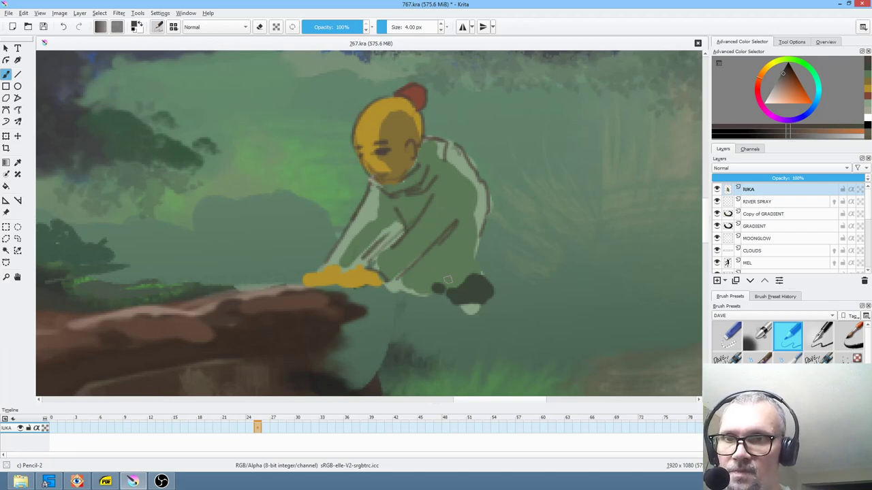
pyautogui.moveTo(481, 248)
pyautogui.mouseDown()
pyautogui.moveTo(498, 250)
pyautogui.moveTo(504, 260)
pyautogui.mouseUp()
pyautogui.moveTo(481, 273)
pyautogui.mouseDown()
pyautogui.moveTo(507, 265)
pyautogui.moveTo(497, 247)
pyautogui.moveTo(486, 252)
pyautogui.moveTo(492, 237)
pyautogui.moveTo(532, 255)
pyautogui.moveTo(492, 272)
pyautogui.moveTo(537, 258)
pyautogui.moveTo(498, 267)
pyautogui.mouseUp()
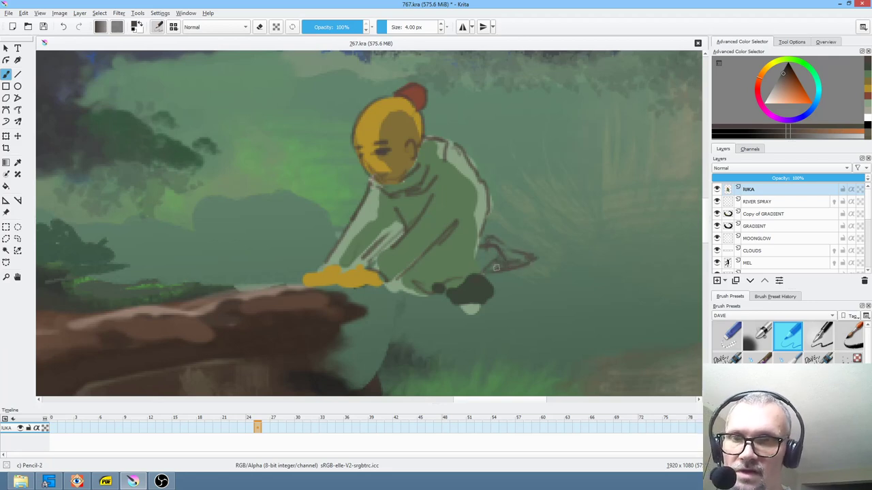
# Erase the dark shape under the figure's body and redraw its lower edge and knee with dark pencil lines.
pyautogui.keyDown('ctrl'); pyautogui.click(513, 291); pyautogui.keyUp('ctrl')
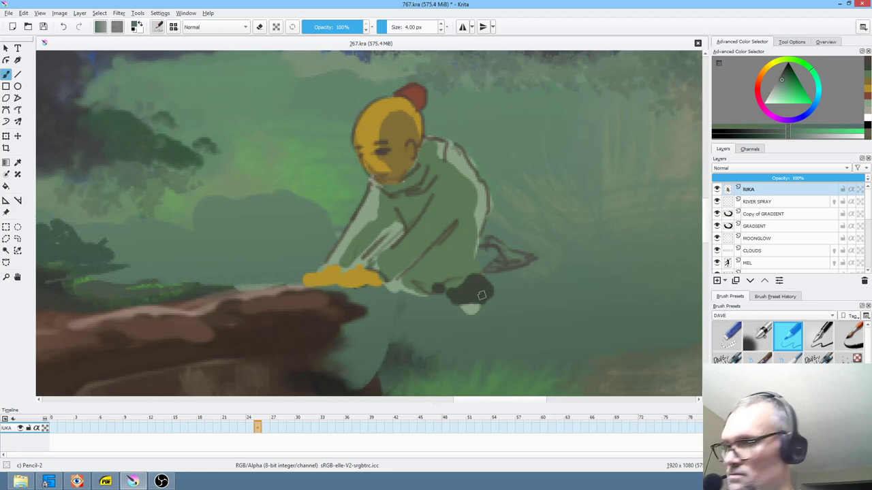
pyautogui.click(736, 339)
pyautogui.moveTo(477, 311)
pyautogui.mouseDown()
pyautogui.moveTo(487, 289)
pyautogui.moveTo(466, 290)
pyautogui.moveTo(451, 304)
pyautogui.moveTo(457, 286)
pyautogui.mouseUp()
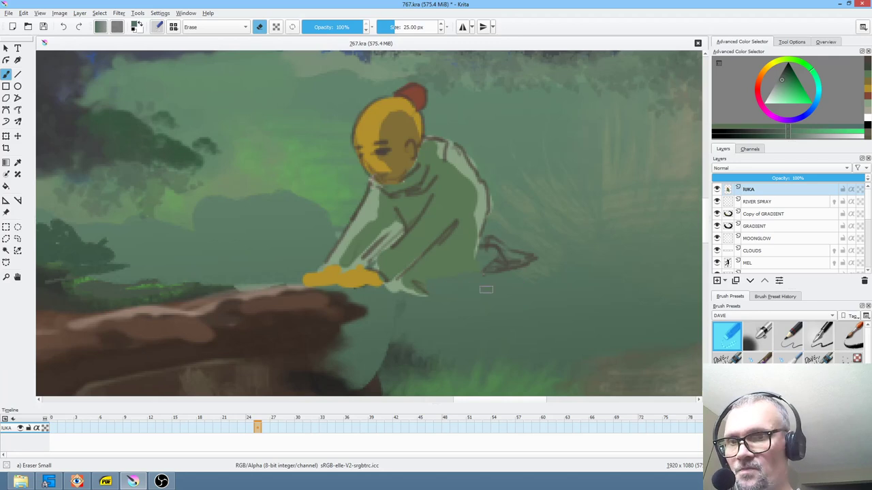
pyautogui.press('/')
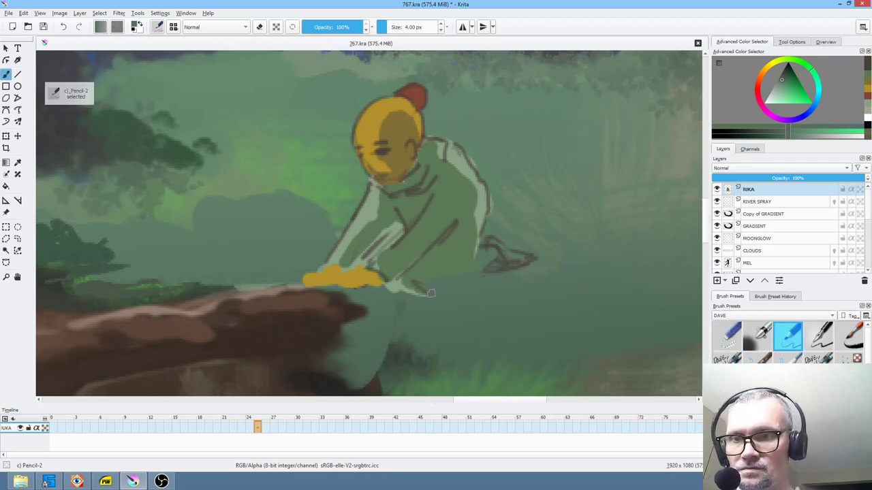
pyautogui.moveTo(781, 98); pyautogui.dragTo(789, 63)
pyautogui.moveTo(445, 292)
pyautogui.mouseDown()
pyautogui.moveTo(424, 293)
pyautogui.moveTo(498, 270)
pyautogui.moveTo(454, 278)
pyautogui.moveTo(476, 247)
pyautogui.mouseUp()
# Shade the folds and lower back of the figure's robe and the foot in dark green with an 8.51 px pencil.
pyautogui.keyDown('ctrl'); pyautogui.click(477, 216); pyautogui.keyUp('ctrl')
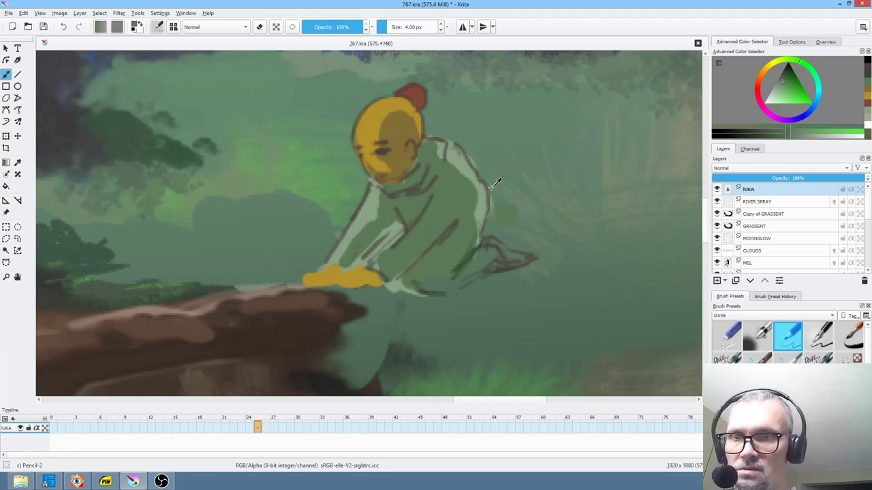
pyautogui.click(785, 75)
pyautogui.click(782, 73)
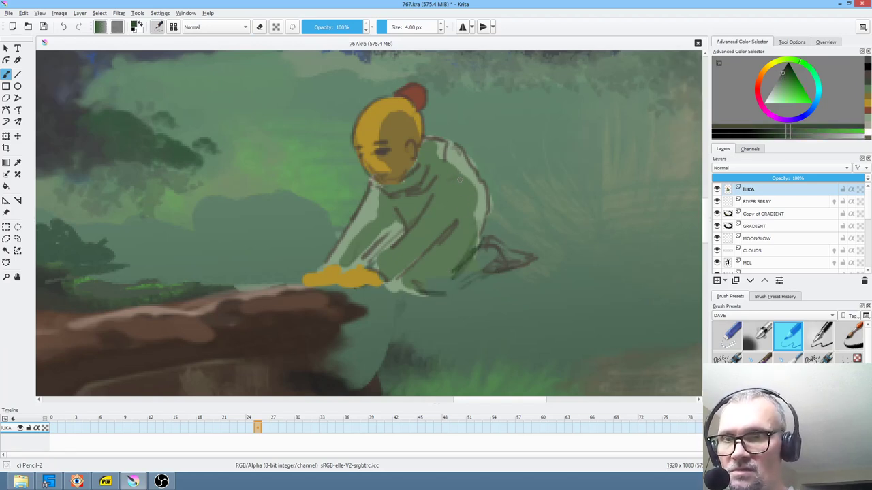
pyautogui.moveTo(454, 206)
pyautogui.keyDown('shift'); pyautogui.mouseDown()
pyautogui.moveTo(470, 205)
pyautogui.moveTo(451, 193)
pyautogui.moveTo(459, 194)
pyautogui.moveTo(401, 264)
pyautogui.moveTo(410, 258)
pyautogui.mouseUp(); pyautogui.keyUp('shift')
pyautogui.moveTo(440, 231); pyautogui.dragTo(397, 273)
pyautogui.moveTo(462, 192)
pyautogui.mouseDown()
pyautogui.moveTo(444, 222)
pyautogui.moveTo(455, 213)
pyautogui.moveTo(408, 228)
pyautogui.moveTo(408, 193)
pyautogui.moveTo(440, 185)
pyautogui.mouseUp()
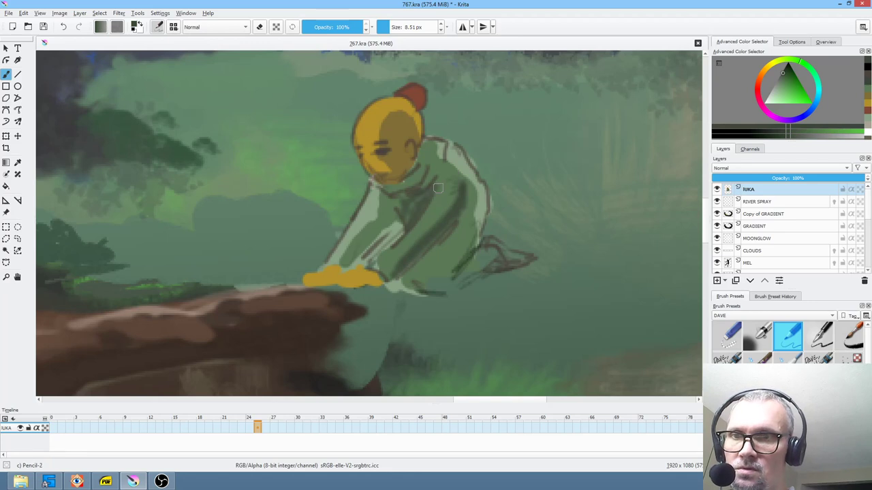
pyautogui.moveTo(471, 211); pyautogui.dragTo(468, 232)
pyautogui.moveTo(459, 234); pyautogui.dragTo(441, 252)
pyautogui.moveTo(477, 218); pyautogui.dragTo(443, 275)
pyautogui.moveTo(470, 233)
pyautogui.mouseDown()
pyautogui.moveTo(428, 263)
pyautogui.moveTo(431, 276)
pyautogui.moveTo(451, 287)
pyautogui.moveTo(496, 261)
pyautogui.mouseUp()
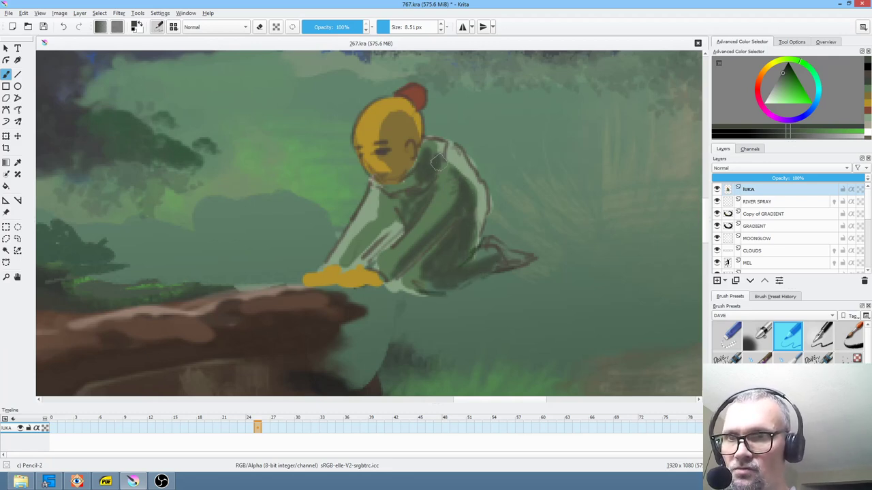
# Paint a reddish-brown sitting monkey silhouette just behind the crouching figure with the DAVE PEN brush.
pyautogui.keyDown('ctrl'); pyautogui.click(413, 107); pyautogui.keyUp('ctrl')
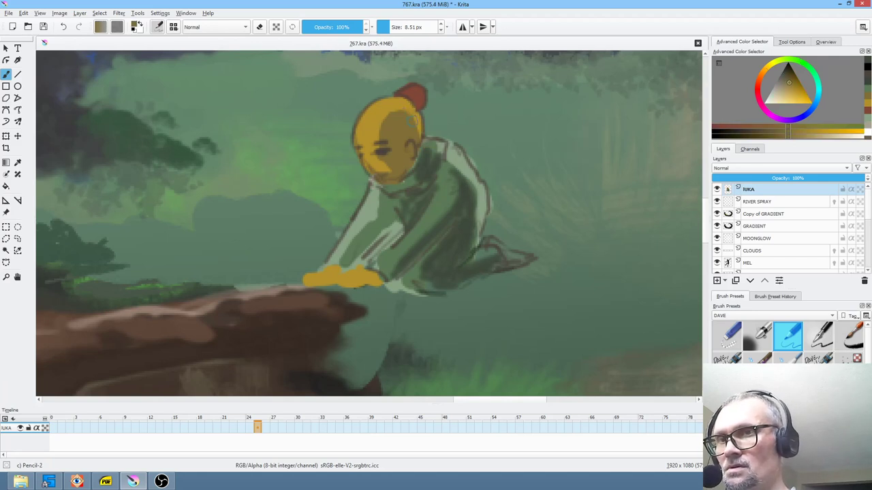
pyautogui.keyDown('ctrl'); pyautogui.click(407, 109); pyautogui.keyUp('ctrl')
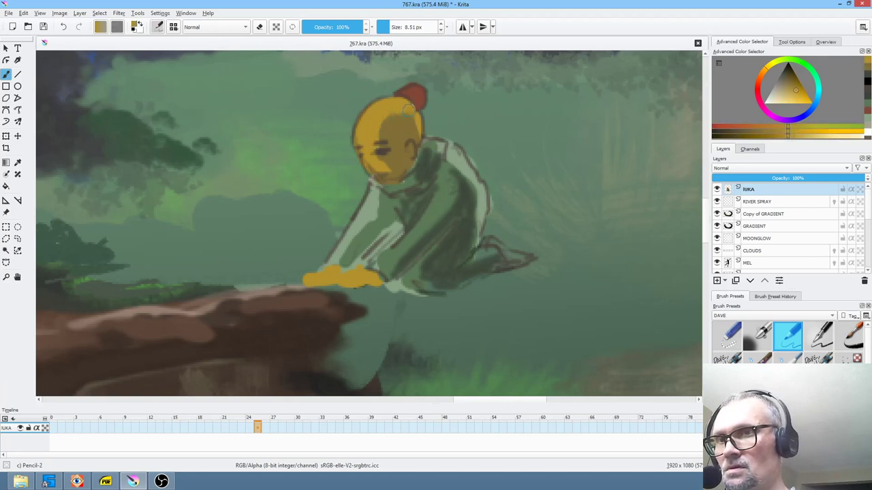
pyautogui.click(783, 82)
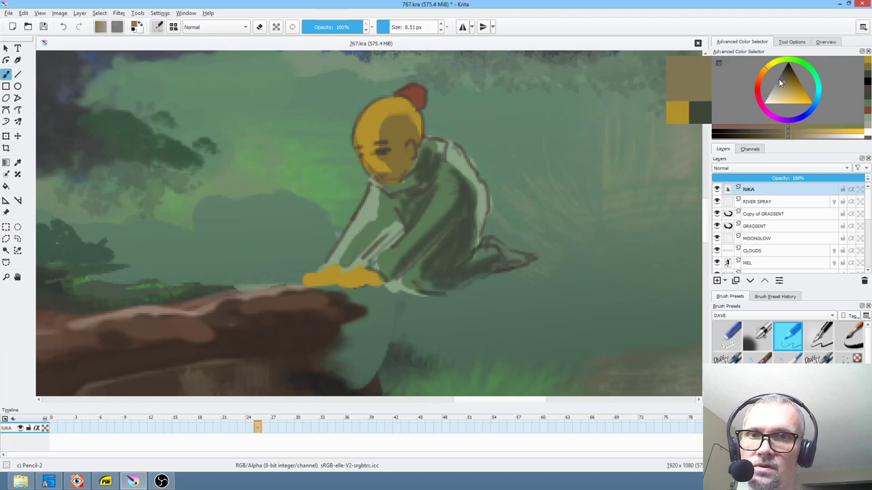
pyautogui.click(758, 81)
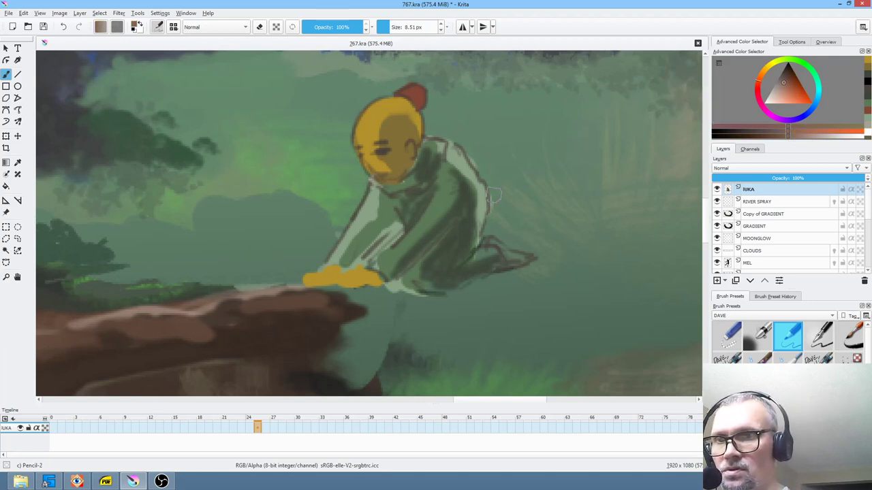
pyautogui.moveTo(508, 209)
pyautogui.mouseDown()
pyautogui.moveTo(510, 202)
pyautogui.moveTo(504, 217)
pyautogui.moveTo(520, 209)
pyautogui.moveTo(523, 240)
pyautogui.moveTo(540, 248)
pyautogui.moveTo(504, 247)
pyautogui.moveTo(536, 249)
pyautogui.moveTo(521, 259)
pyautogui.mouseUp()
pyautogui.press('[')
pyautogui.press('/')
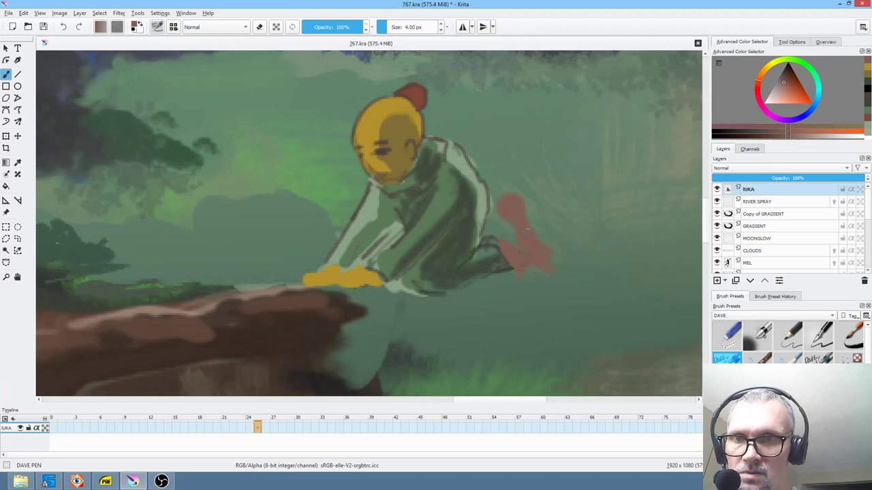
pyautogui.moveTo(515, 200); pyautogui.dragTo(526, 208)
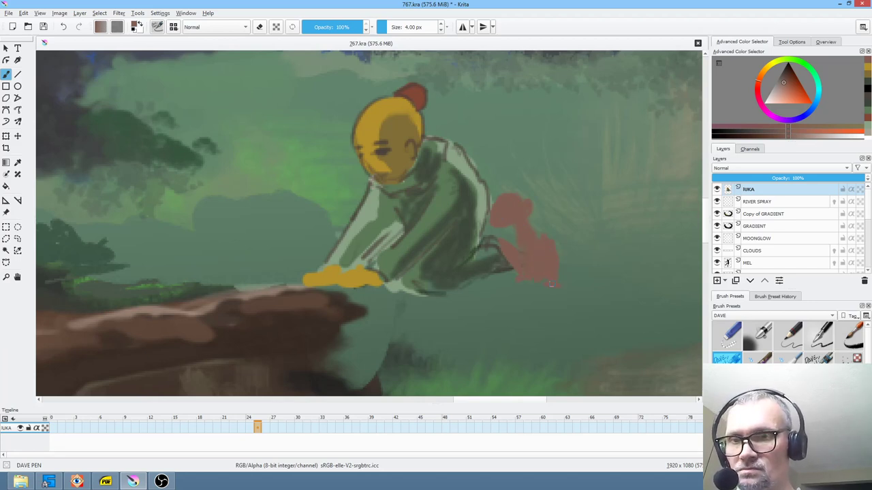
pyautogui.moveTo(551, 225); pyautogui.dragTo(565, 175)
pyautogui.moveTo(563, 209)
pyautogui.mouseDown()
pyautogui.moveTo(543, 228)
pyautogui.moveTo(559, 204)
pyautogui.mouseUp()
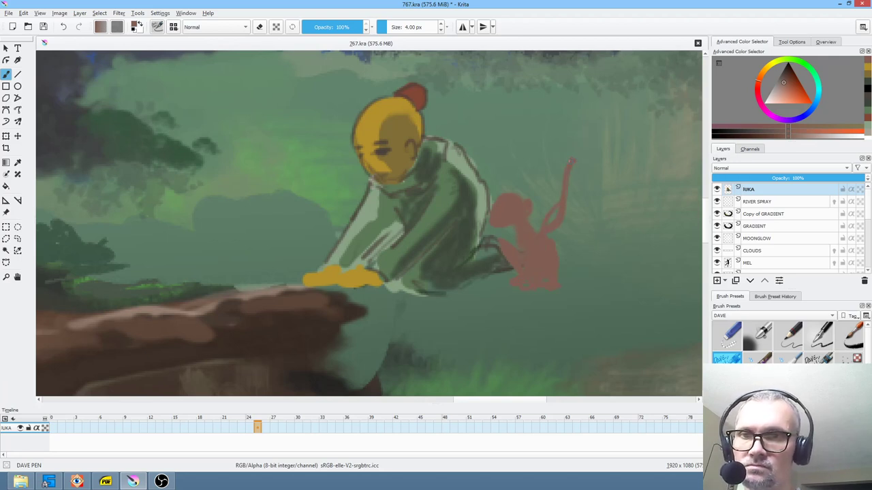
pyautogui.hotkey('ctrl', 'z')
pyautogui.hotkey('ctrl', 'z')
# Paint a raised, curved tail on the monkey and fill its face and chest with a paler pinkish brown.
pyautogui.moveTo(553, 221); pyautogui.dragTo(571, 180)
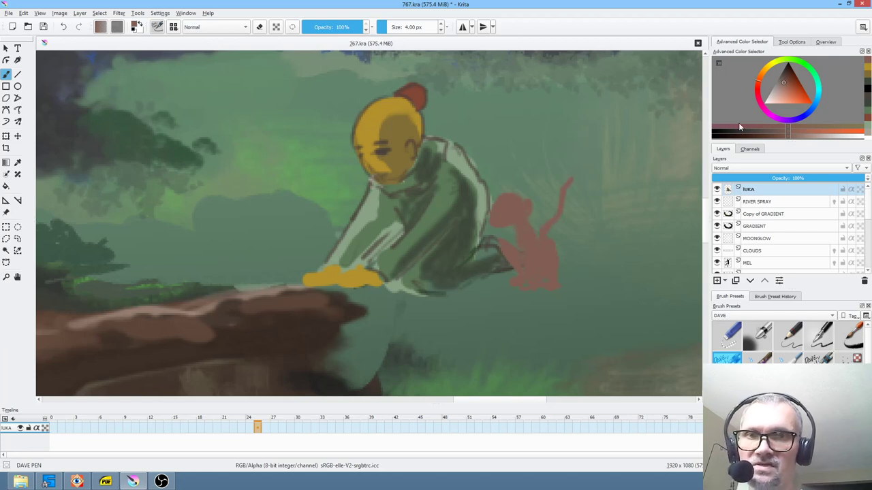
pyautogui.click(780, 89)
pyautogui.moveTo(502, 215)
pyautogui.mouseDown()
pyautogui.moveTo(498, 220)
pyautogui.moveTo(509, 203)
pyautogui.moveTo(533, 265)
pyautogui.mouseUp()
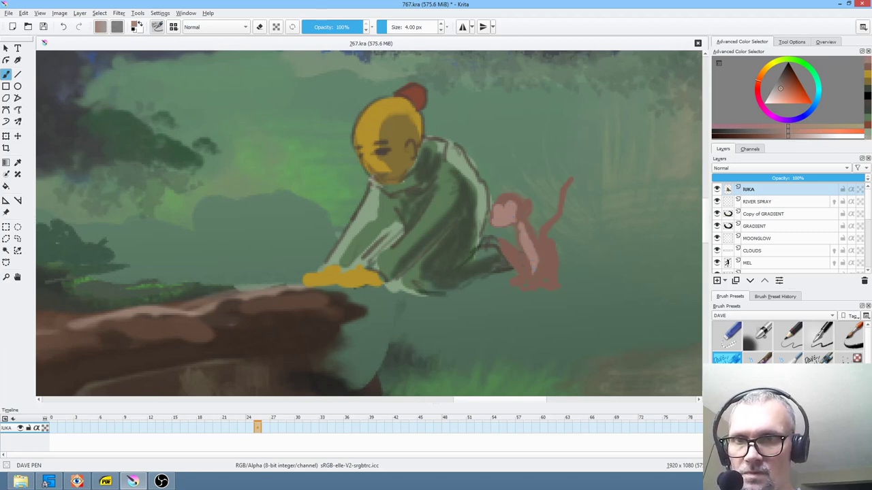
# Draw the monkey's eyes and muzzle in dark brown and outline its head, body and tail with a 1.59 px brush.
pyautogui.moveTo(782, 79); pyautogui.dragTo(784, 73)
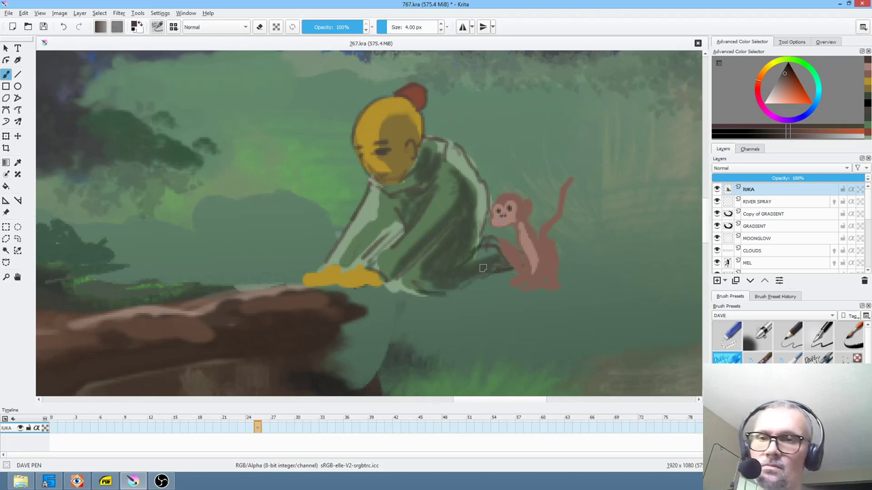
pyautogui.keyDown('shift'); pyautogui.moveTo(537, 231); pyautogui.dragTo(530, 231); pyautogui.keyUp('shift')
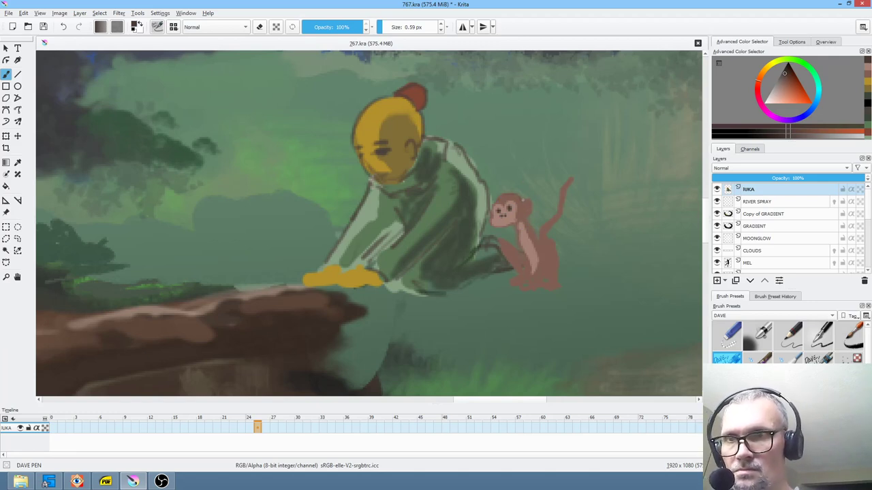
pyautogui.click(441, 24)
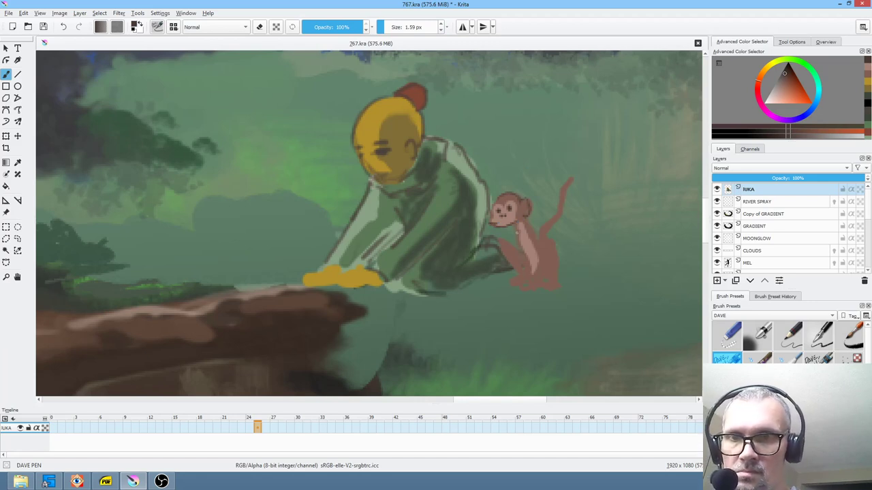
pyautogui.moveTo(533, 236); pyautogui.dragTo(534, 264)
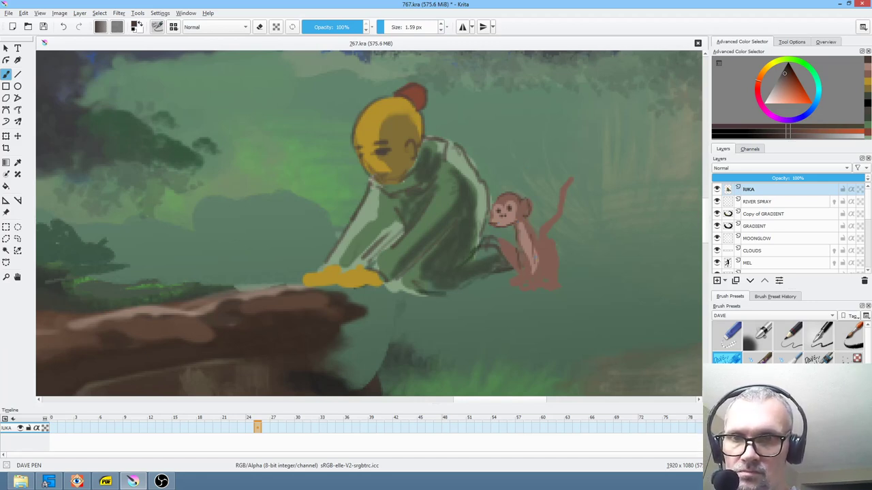
pyautogui.moveTo(550, 235); pyautogui.dragTo(556, 273)
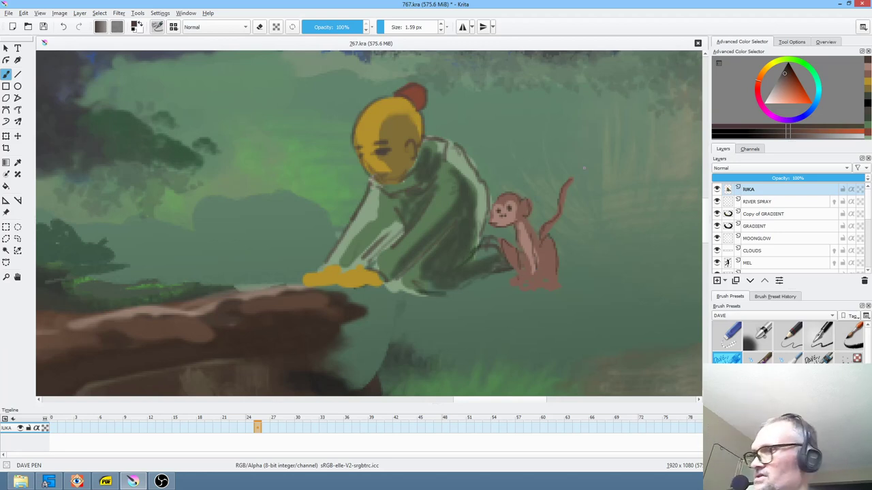
# Hatch a dark brown ground shadow under the figure and monkey, and soften it with Blender Blur at 29% opacity.
pyautogui.press('1')
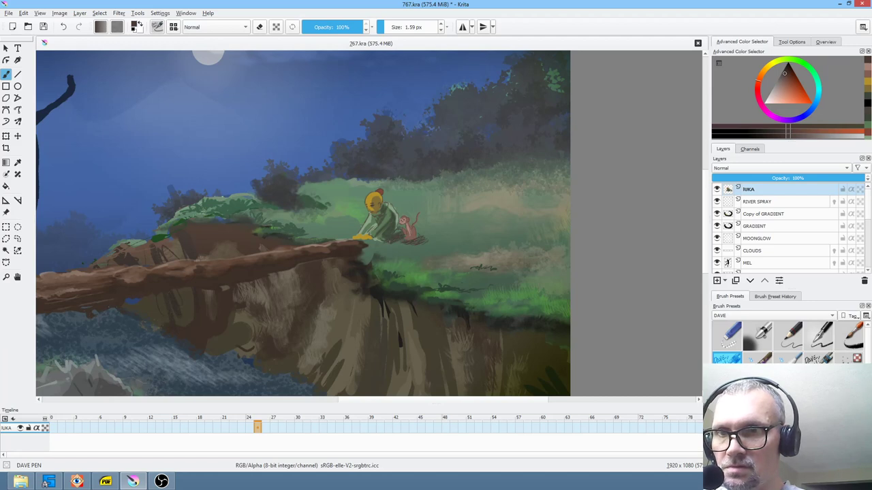
pyautogui.moveTo(444, 233)
pyautogui.mouseDown()
pyautogui.moveTo(475, 252)
pyautogui.moveTo(544, 218)
pyautogui.moveTo(497, 213)
pyautogui.mouseUp()
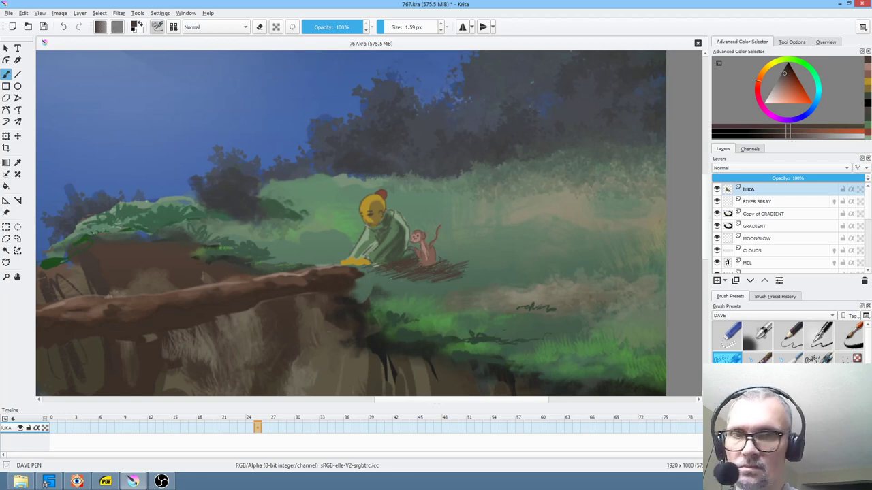
pyautogui.click(787, 359)
pyautogui.click(319, 28)
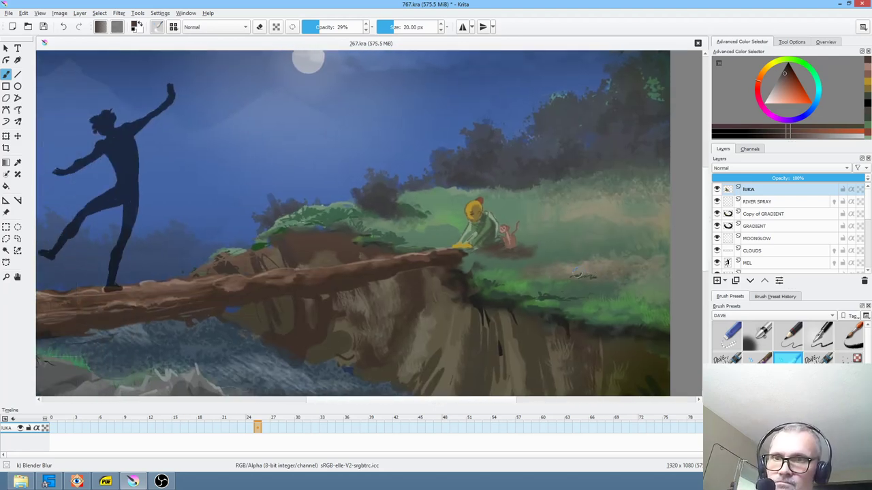
# Save the drawing as 767.kra and return the animation to frame 0.
pyautogui.scroll(-2, 579, 276)
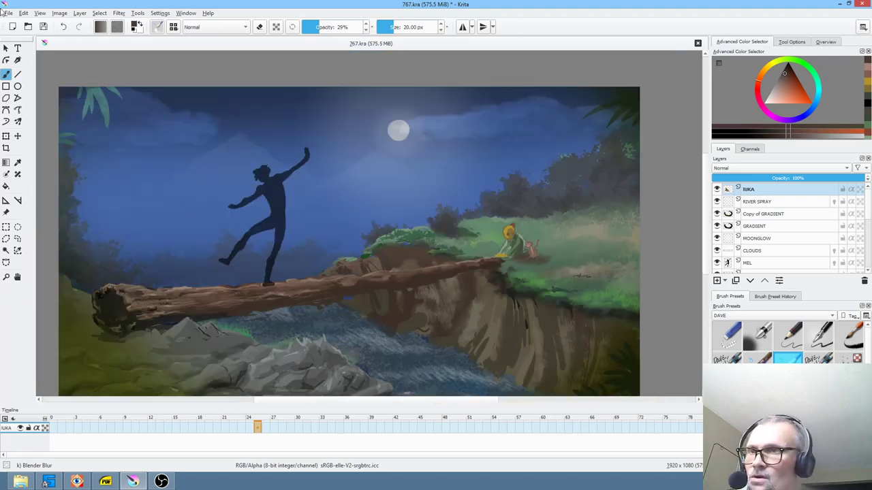
pyautogui.click(43, 26)
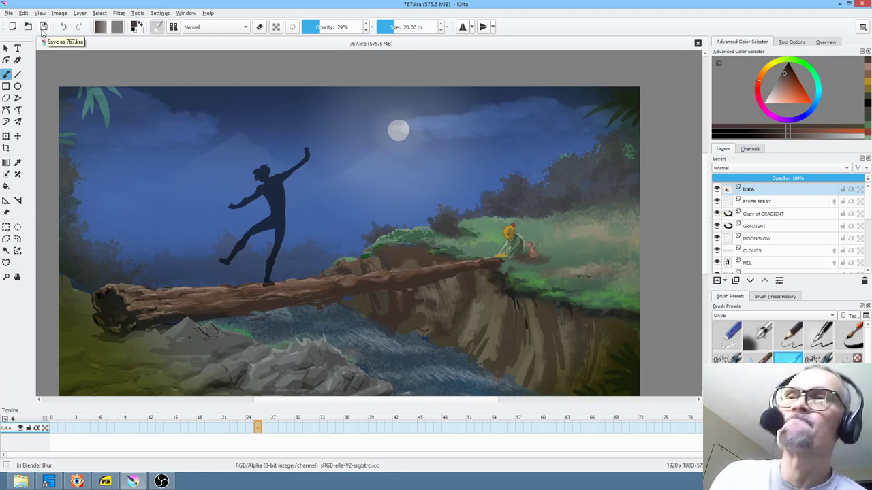
pyautogui.press('Home')
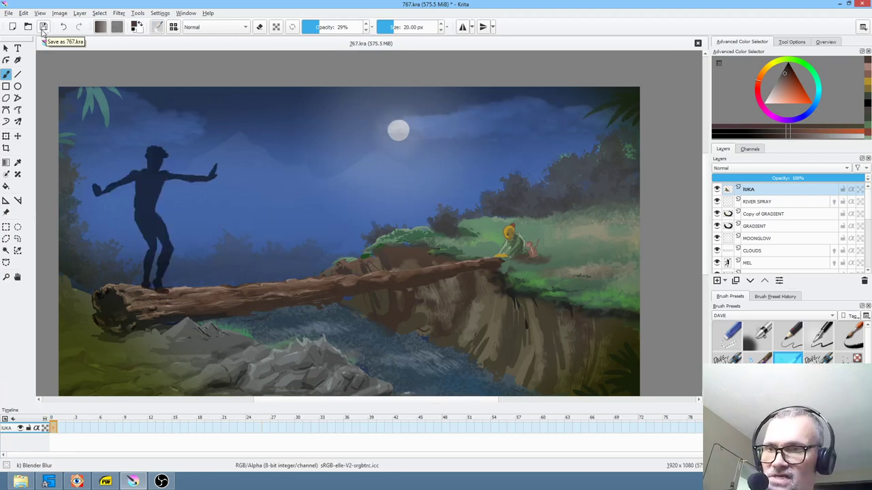
# Play back the 767.kra animation, and browse to the SL scenes folder for opening another drawing.
pyautogui.press('space')
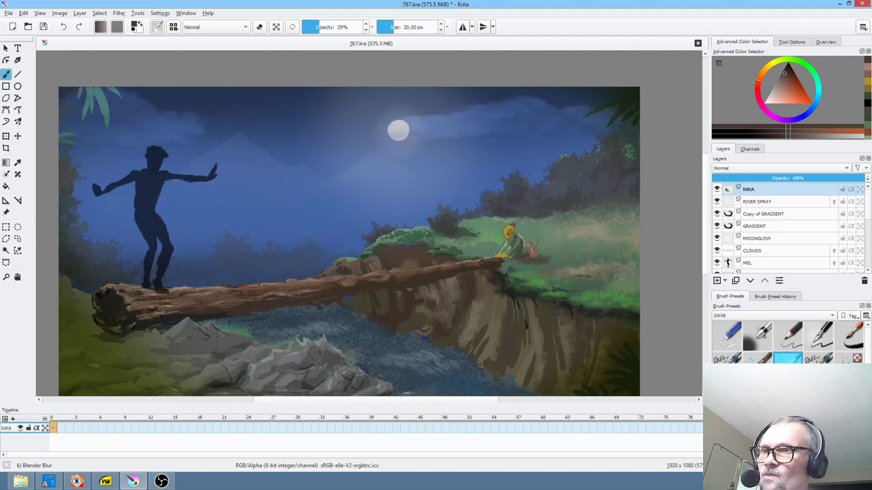
pyautogui.click(28, 27)
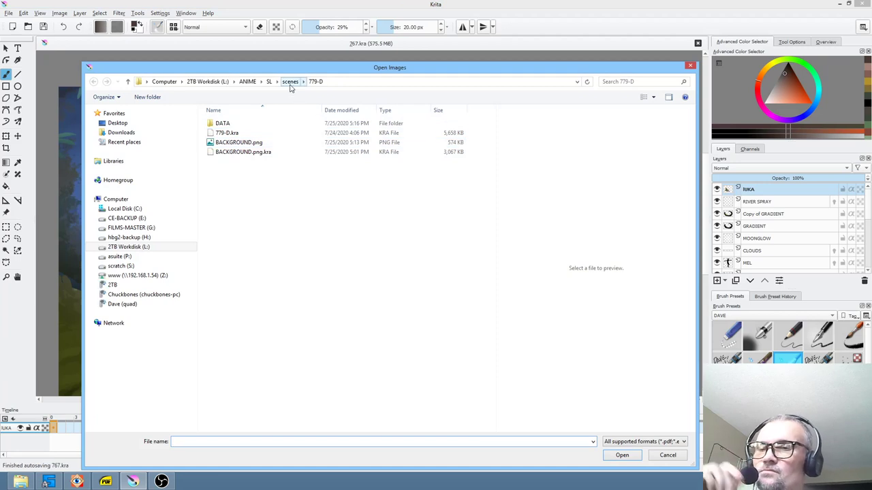
pyautogui.click(289, 81)
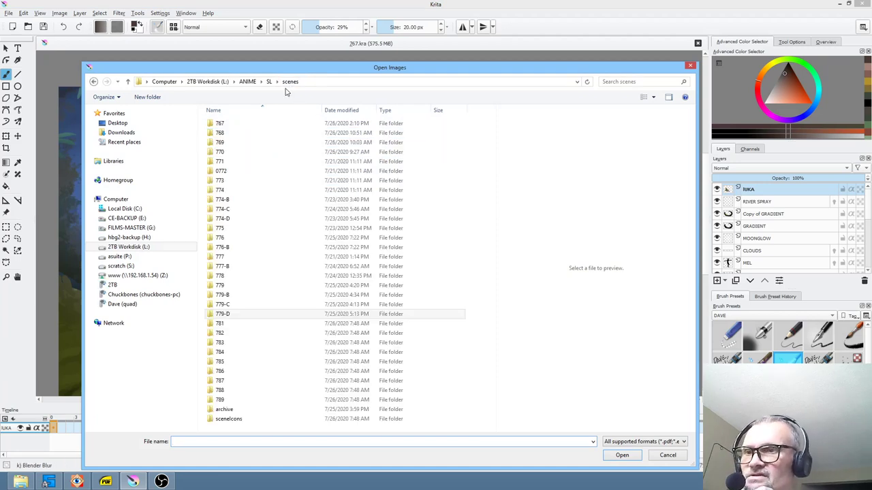
# Switch to FastStone Image Viewer to preview storyboard image sl-sb.0768.png, and open 768.kra from the 768 scene folder in Krita.
pyautogui.click(77, 482)
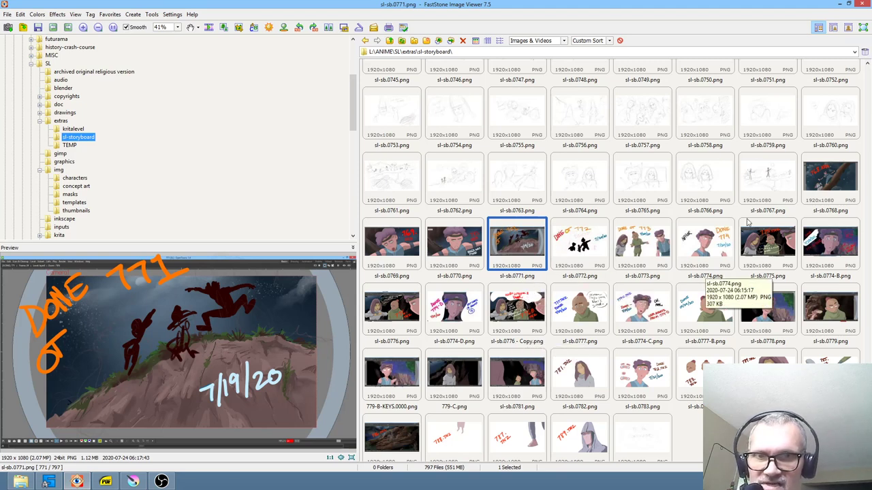
pyautogui.click(830, 177)
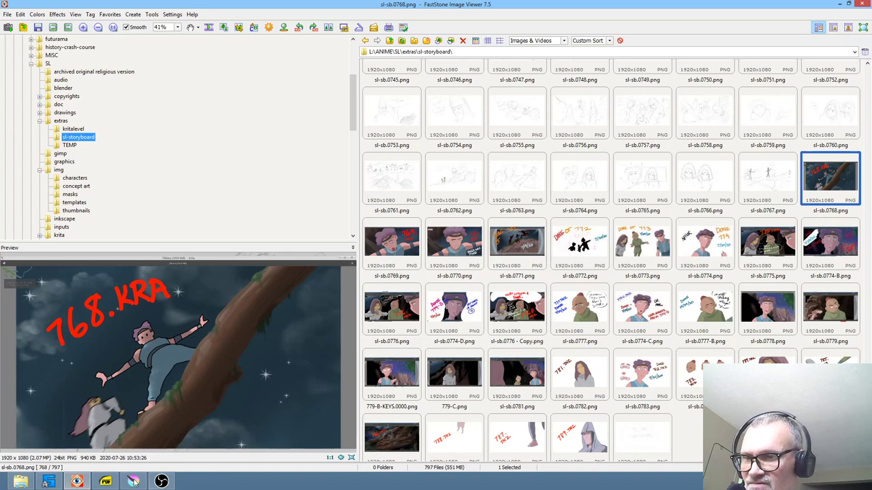
pyautogui.click(132, 482)
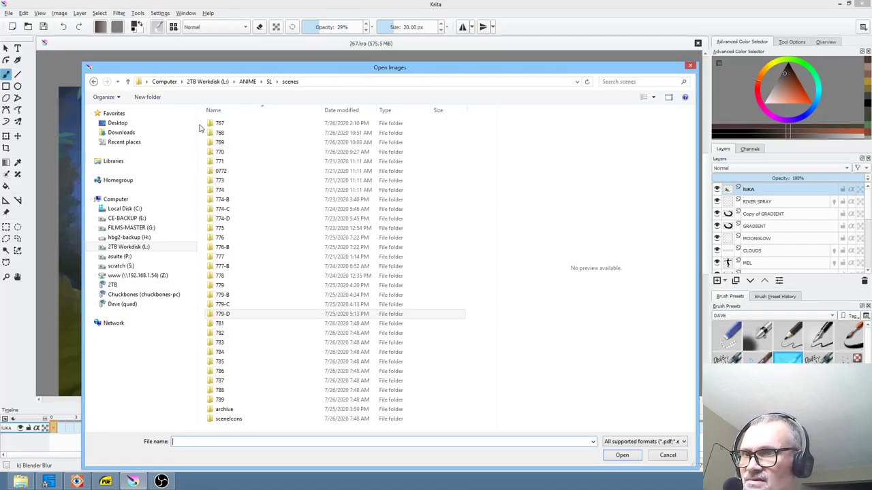
pyautogui.doubleClick(236, 134)
pyautogui.doubleClick(233, 125)
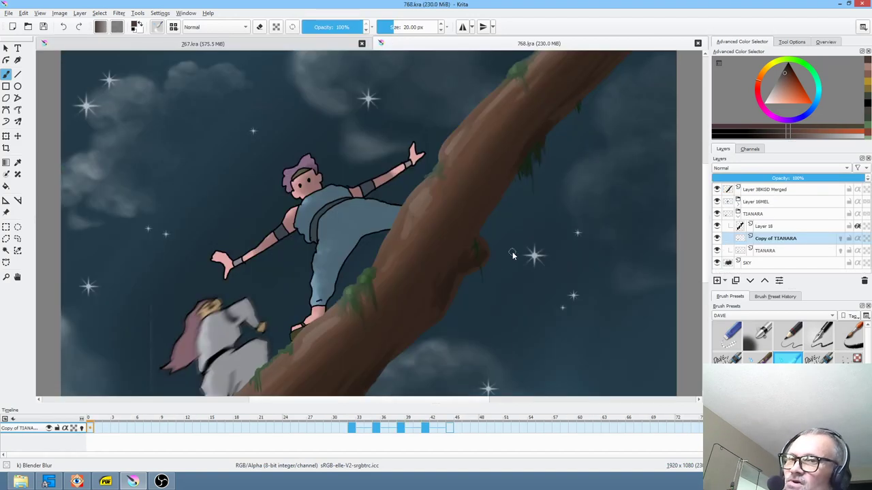
# Play back the 768.kra animation with the whole canvas in view, and close the file without saving its changes.
pyautogui.scroll(-1, 466, 232)
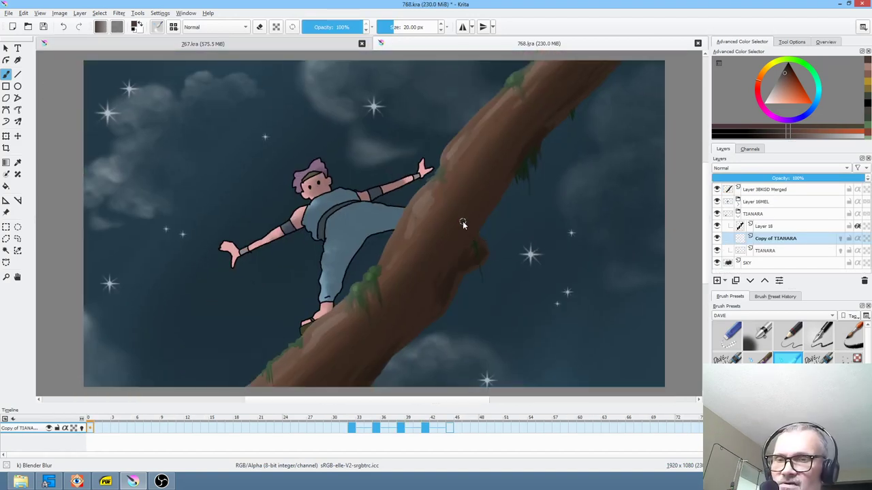
pyautogui.scroll(-1, 463, 222)
pyautogui.scroll(1, 462, 225)
pyautogui.press('space')
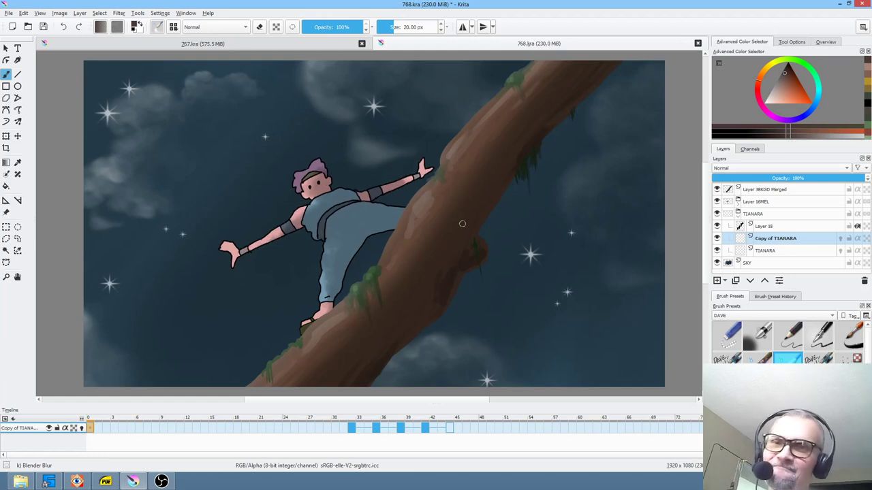
pyautogui.click(698, 44)
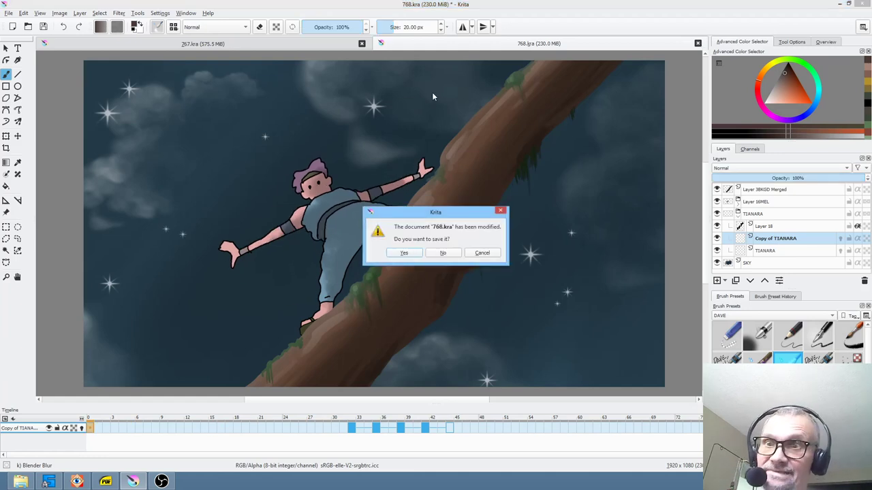
pyautogui.click(441, 254)
# Save the 767.kra drawing and play its animation.
pyautogui.click(43, 27)
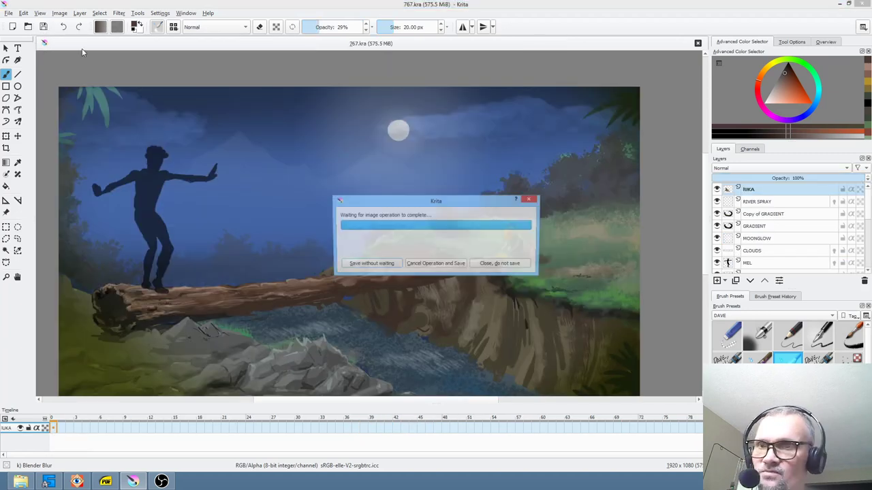
pyautogui.press('space')
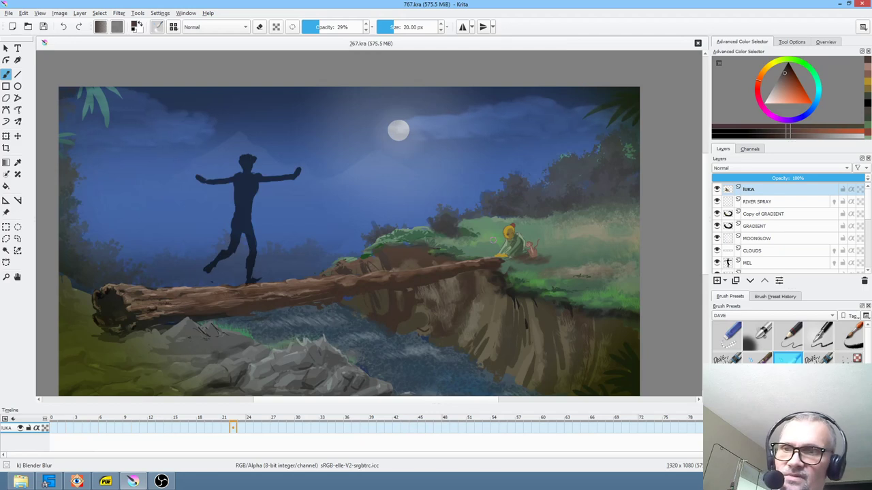